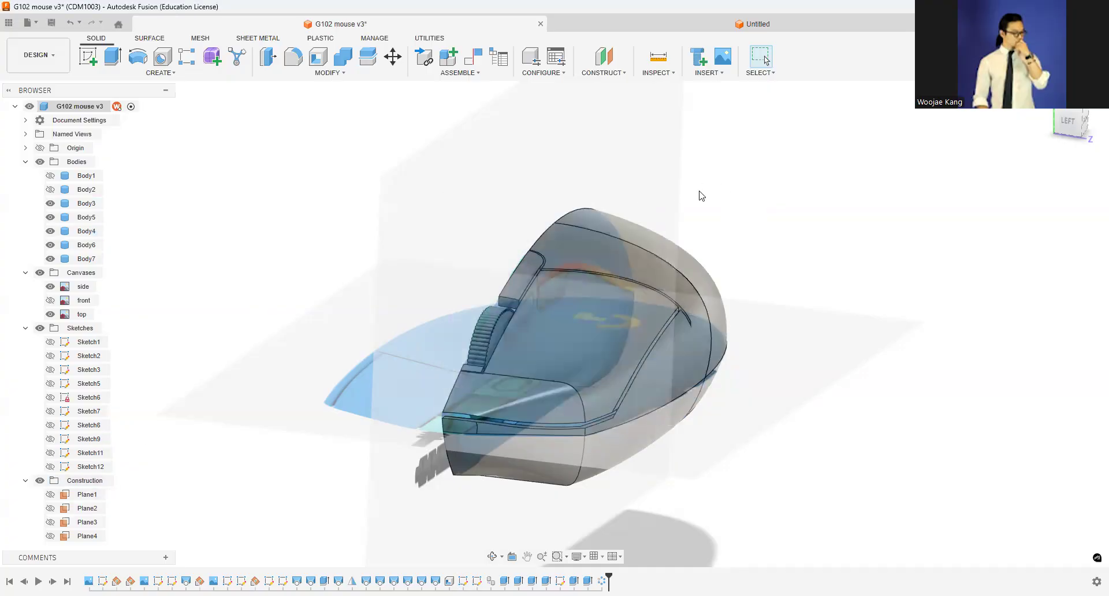
Step: Switch to the untitled design and insert side.png from the computer as a canvas on the front XY plane
{"action": "left_click", "coordinate": [776, 25]}
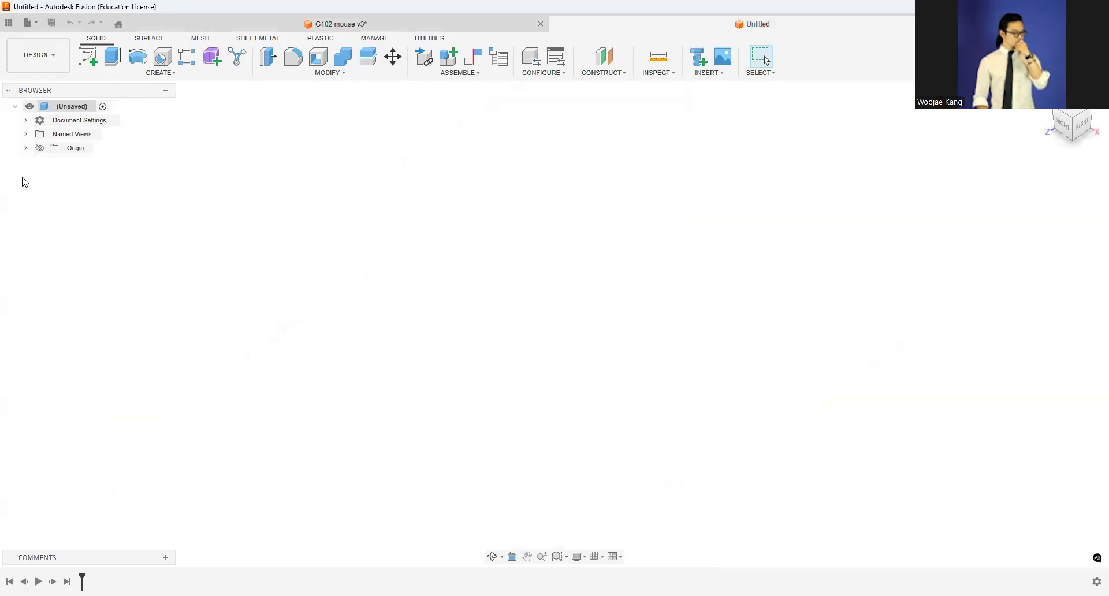
{"action": "left_click", "coordinate": [731, 62]}
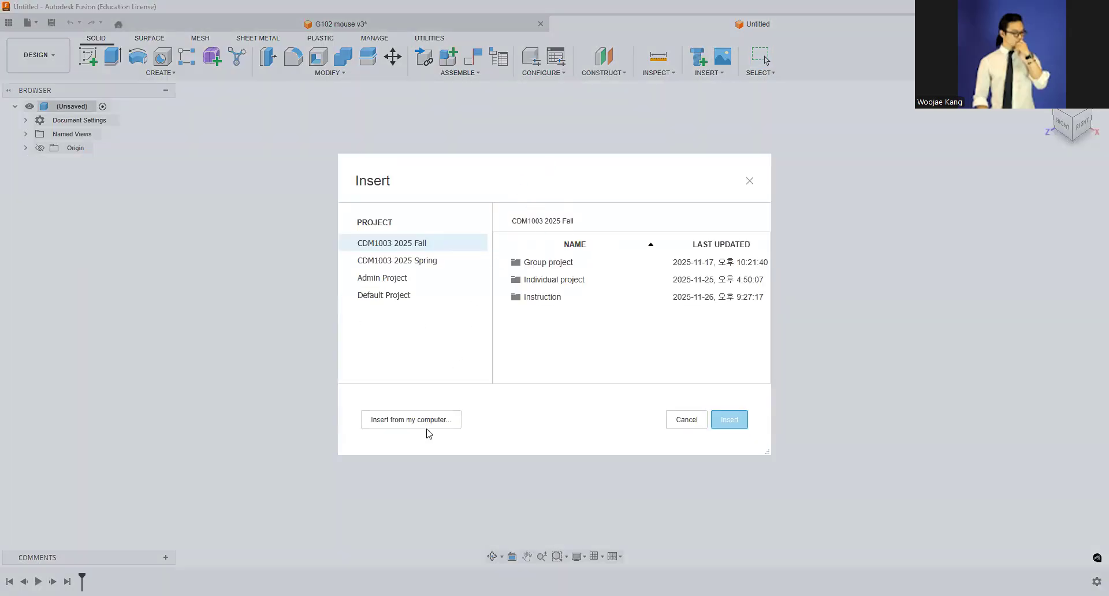
{"action": "left_click", "coordinate": [427, 428]}
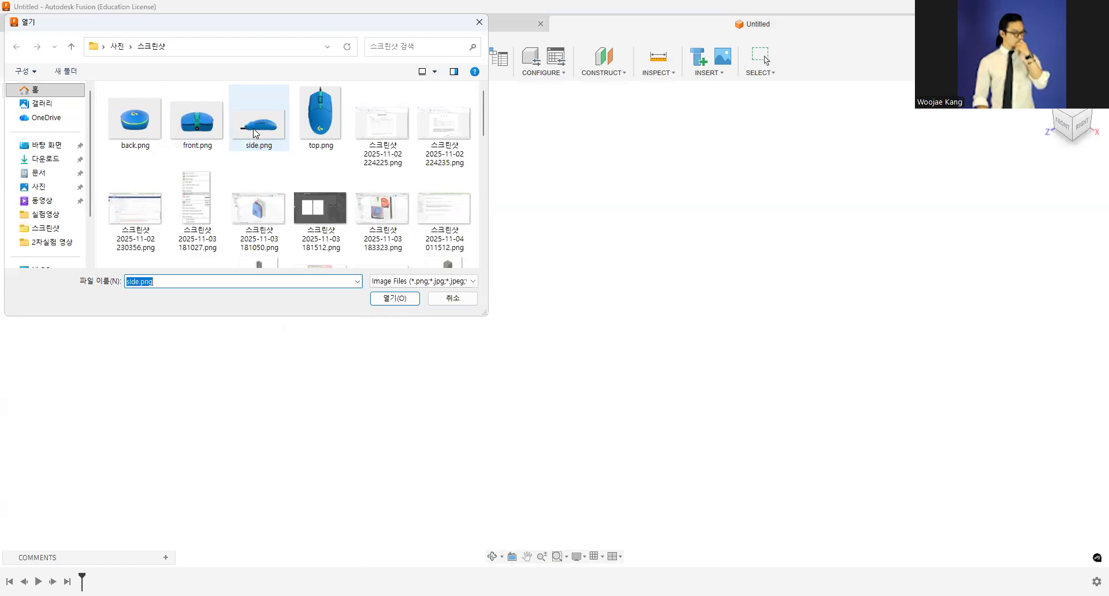
{"action": "left_click", "coordinate": [388, 298]}
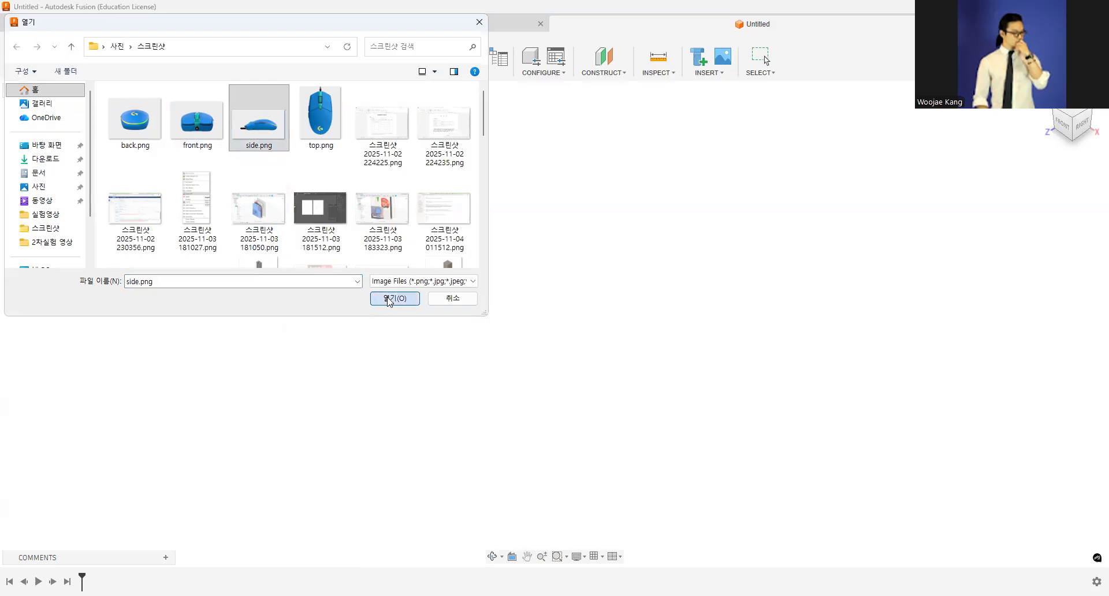
{"action": "left_click", "coordinate": [572, 324]}
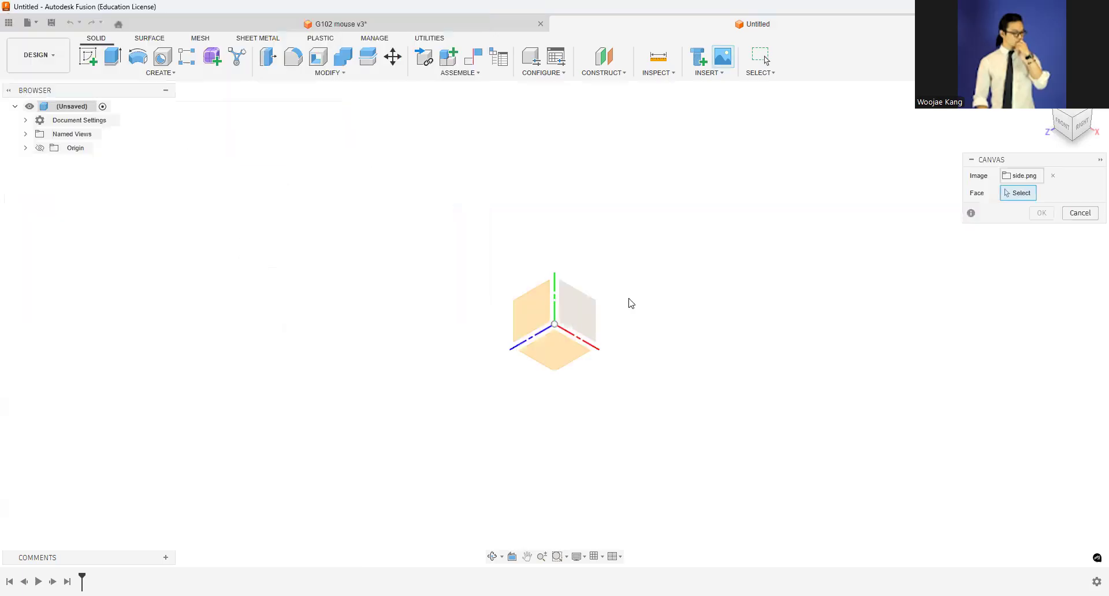
{"action": "left_click", "coordinate": [1066, 124]}
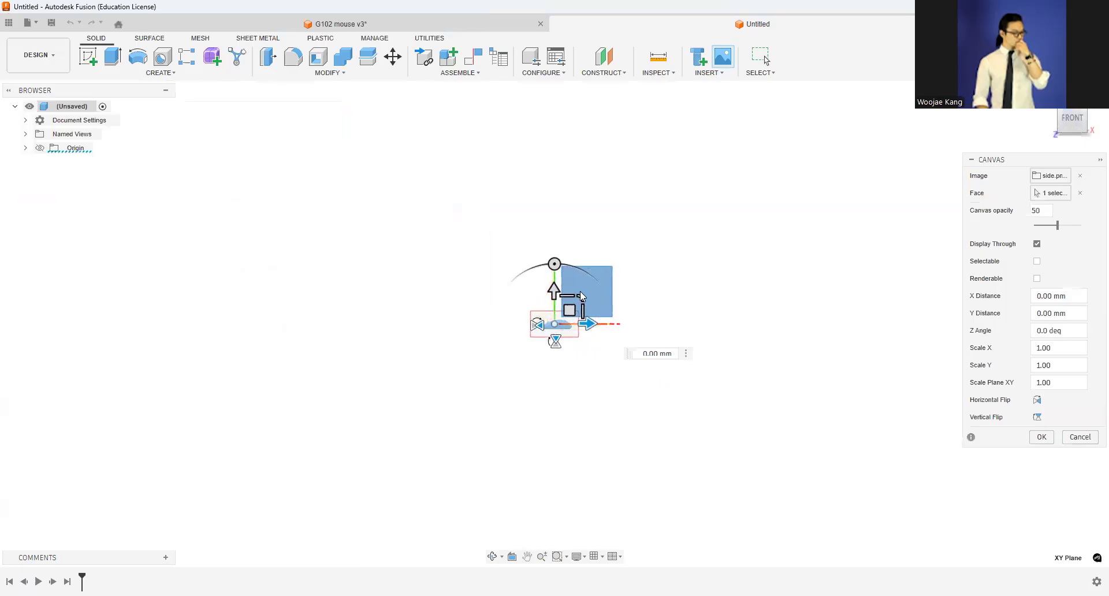
Step: Set the side-view canvas's Scale Plane XY to 6 and accept the canvas
{"action": "type", "text": "3"}
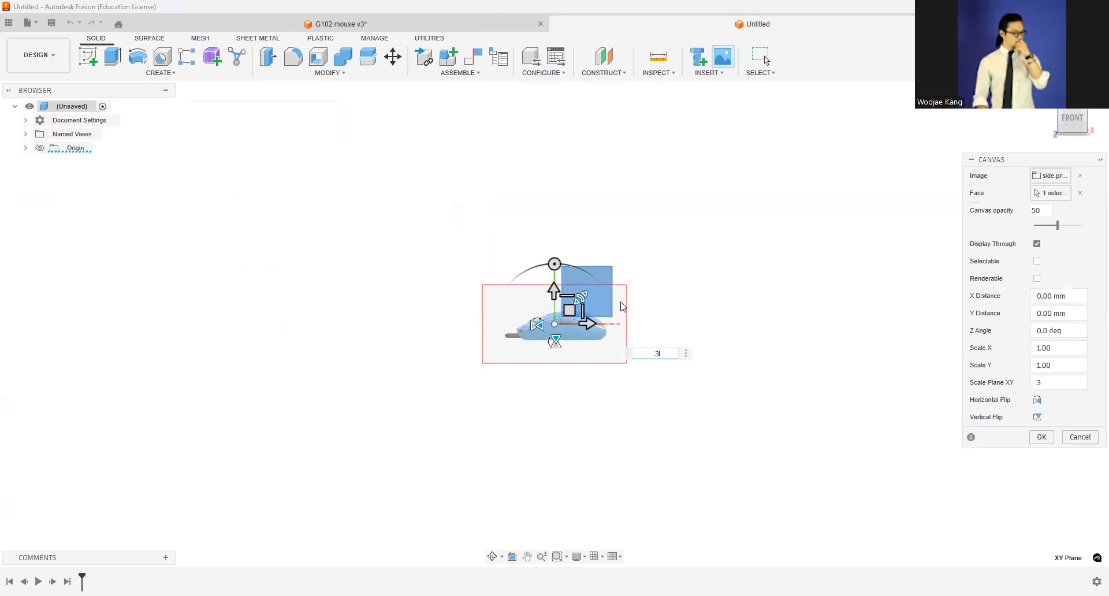
{"action": "type", "text": "4"}
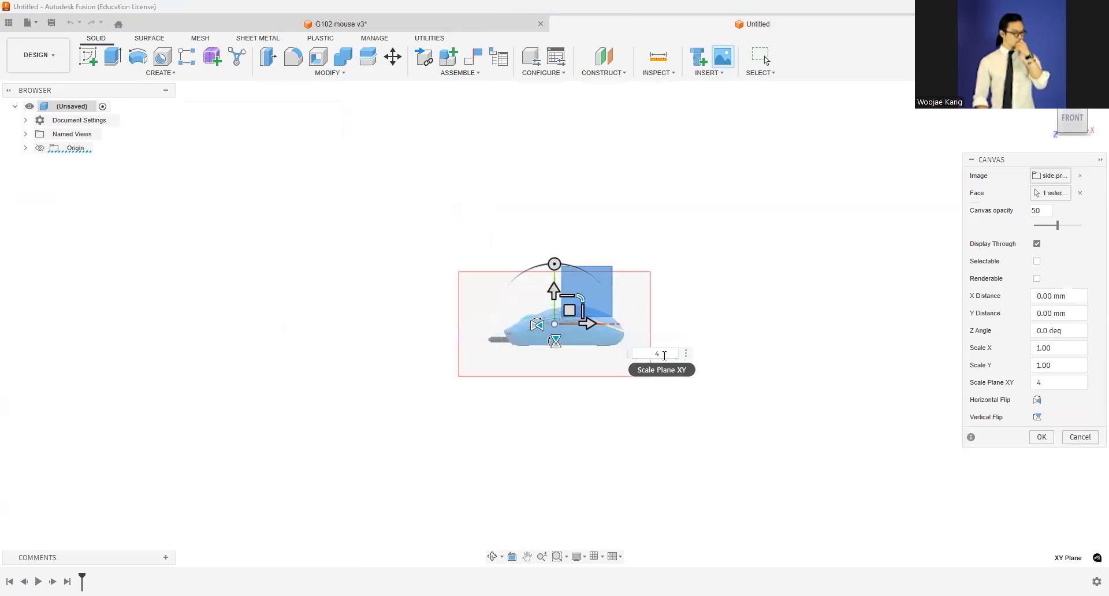
{"action": "type", "text": "6"}
{"action": "key", "text": "Return"}
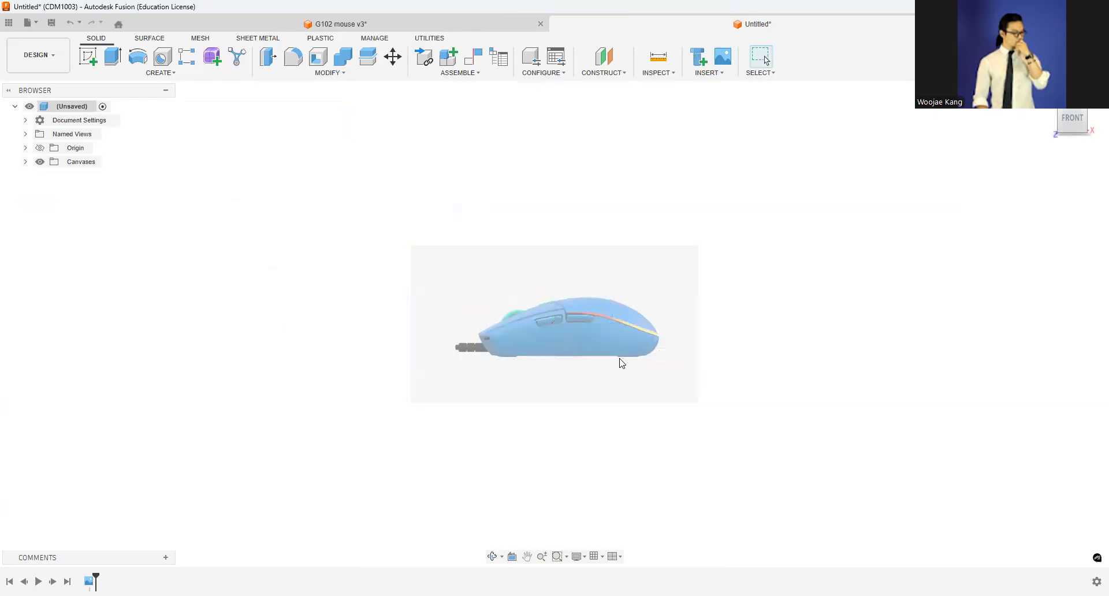
Step: Start a sketch on the front XY plane and draw a horizontal line along the underside of the mouse image
{"action": "scroll", "coordinate": [633, 364], "scroll_direction": "up", "scroll_amount": 2}
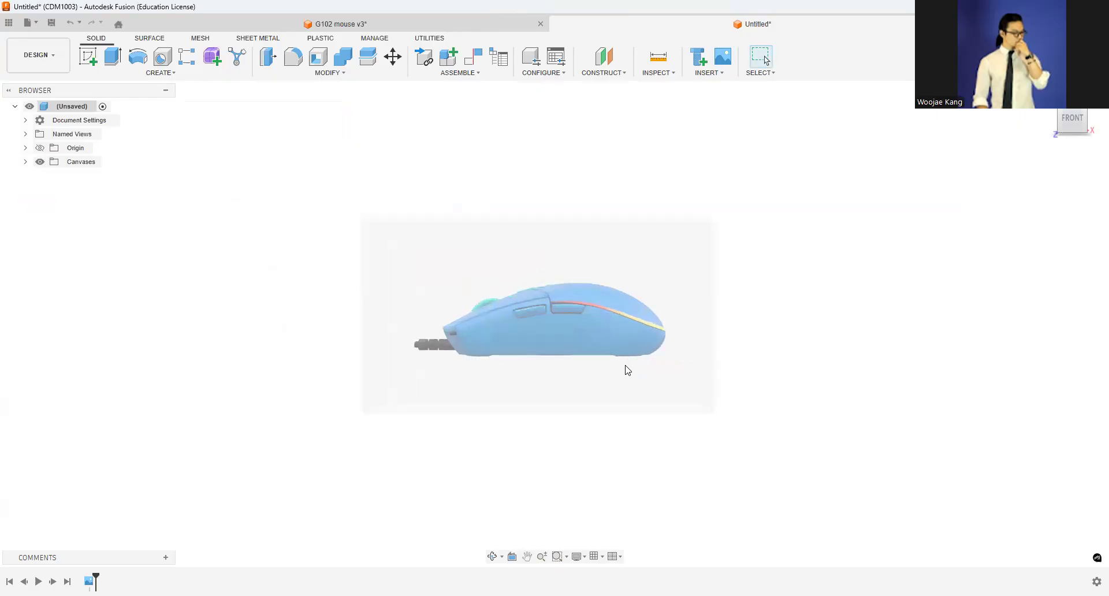
{"action": "left_click", "coordinate": [88, 56]}
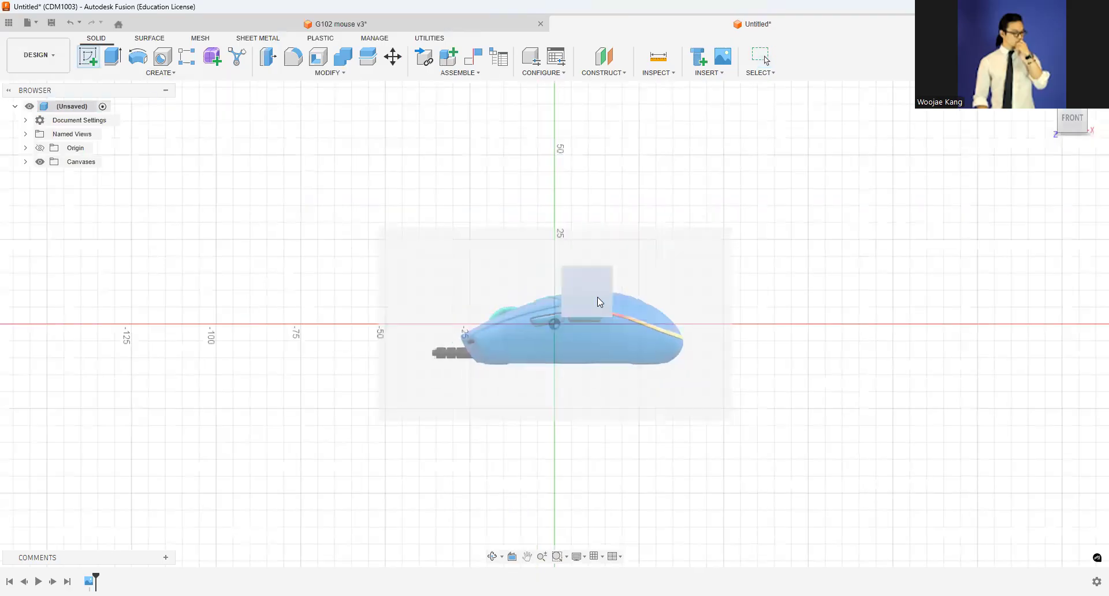
{"action": "left_click", "coordinate": [598, 297]}
{"action": "left_click", "coordinate": [78, 56]}
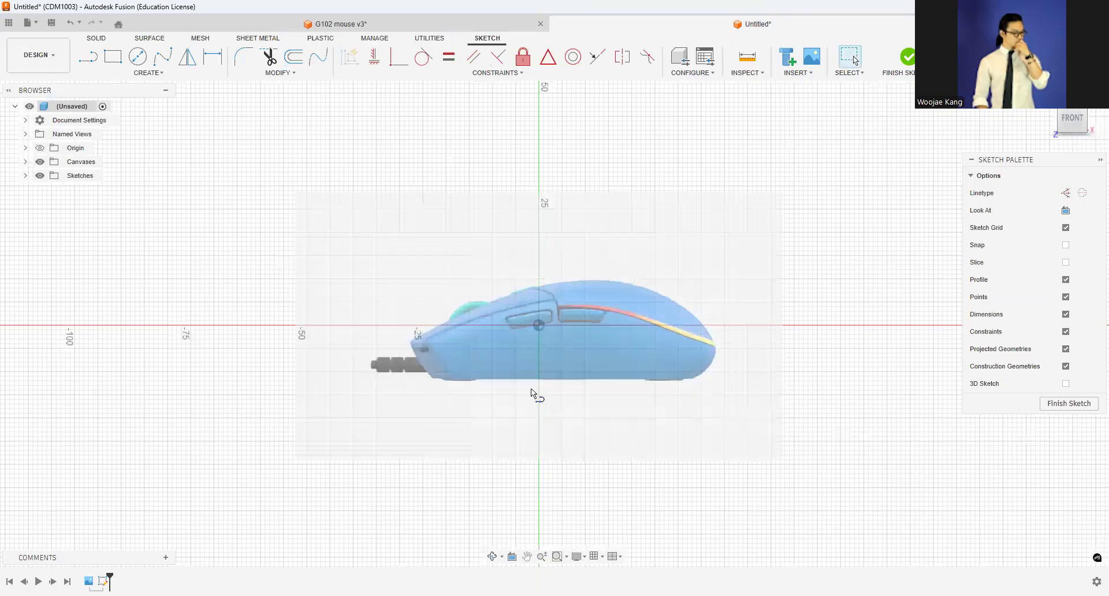
{"action": "key", "text": "l"}
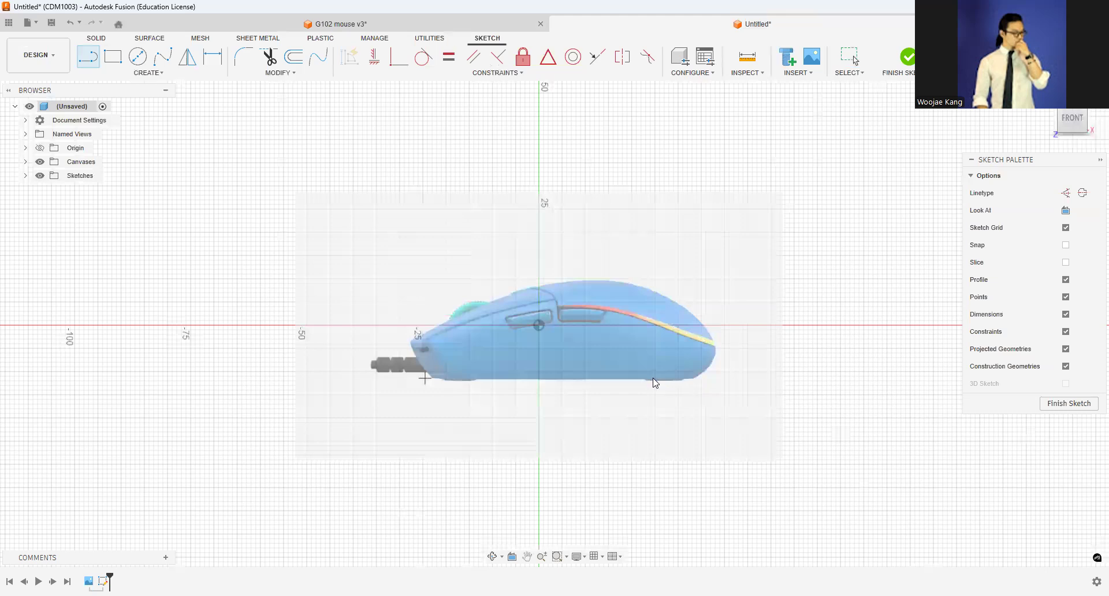
{"action": "scroll", "coordinate": [672, 386], "scroll_direction": "up", "scroll_amount": 3}
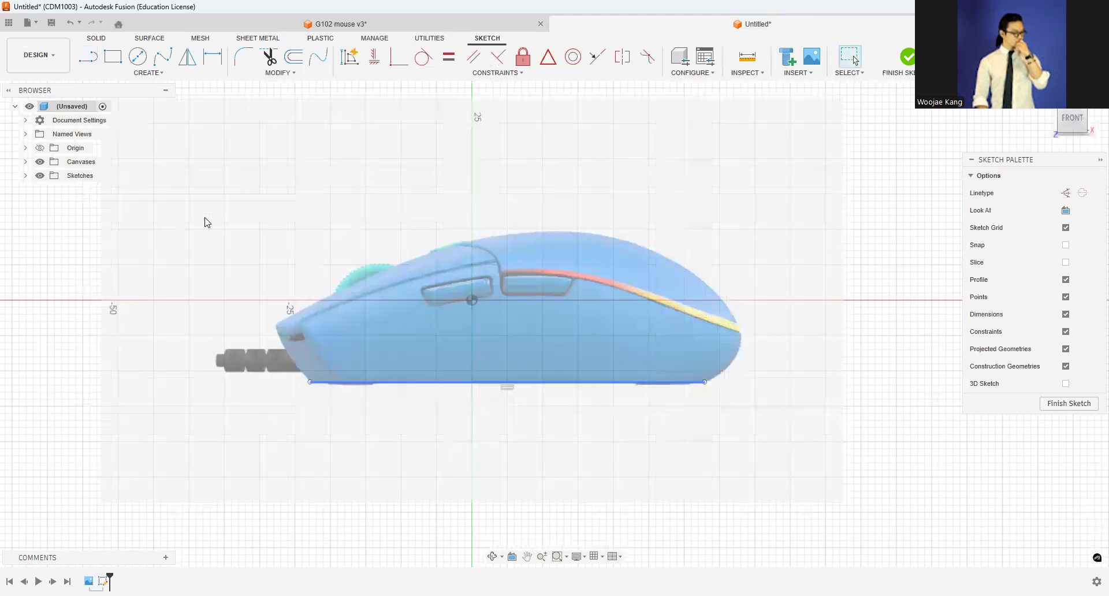
Step: Trace the mouse's front end with a three-point fit-point spline from the base line's front endpoint up to the nose tip
{"action": "left_click", "coordinate": [164, 57]}
{"action": "left_click", "coordinate": [311, 382]}
{"action": "left_click", "coordinate": [294, 367]}
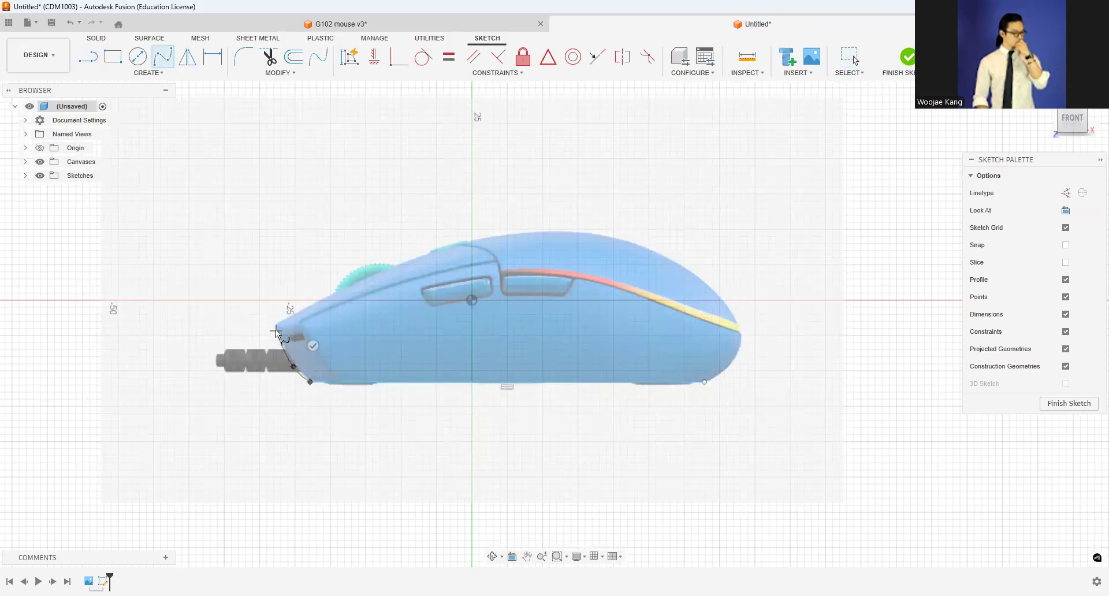
{"action": "left_click", "coordinate": [276, 329]}
{"action": "key", "text": "Escape"}
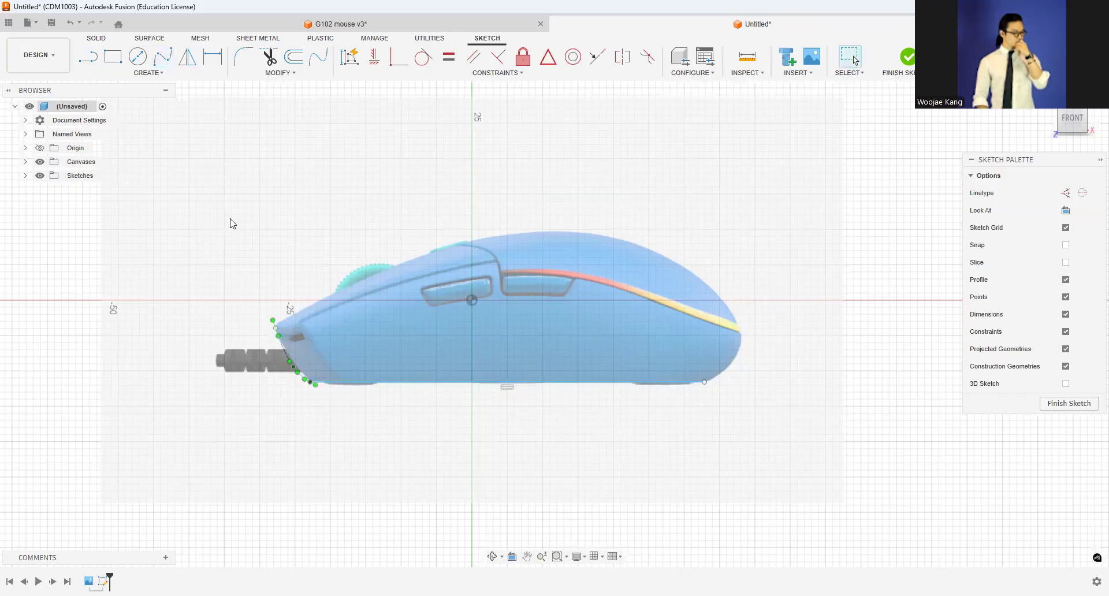
Step: Draw a fit-point spline from the nose tip over the mouse's back and around the rear to the base line's rear endpoint
{"action": "left_click", "coordinate": [161, 58]}
{"action": "left_click", "coordinate": [276, 328]}
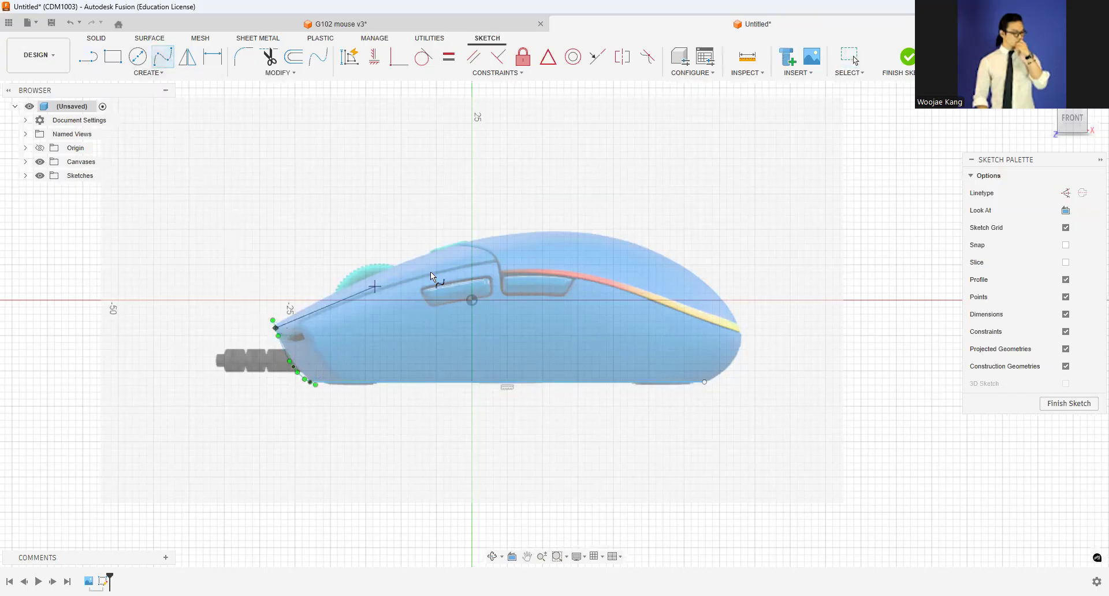
{"action": "left_click", "coordinate": [466, 245]}
{"action": "left_click", "coordinate": [706, 275]}
{"action": "left_click", "coordinate": [744, 338]}
{"action": "double_click", "coordinate": [706, 383]}
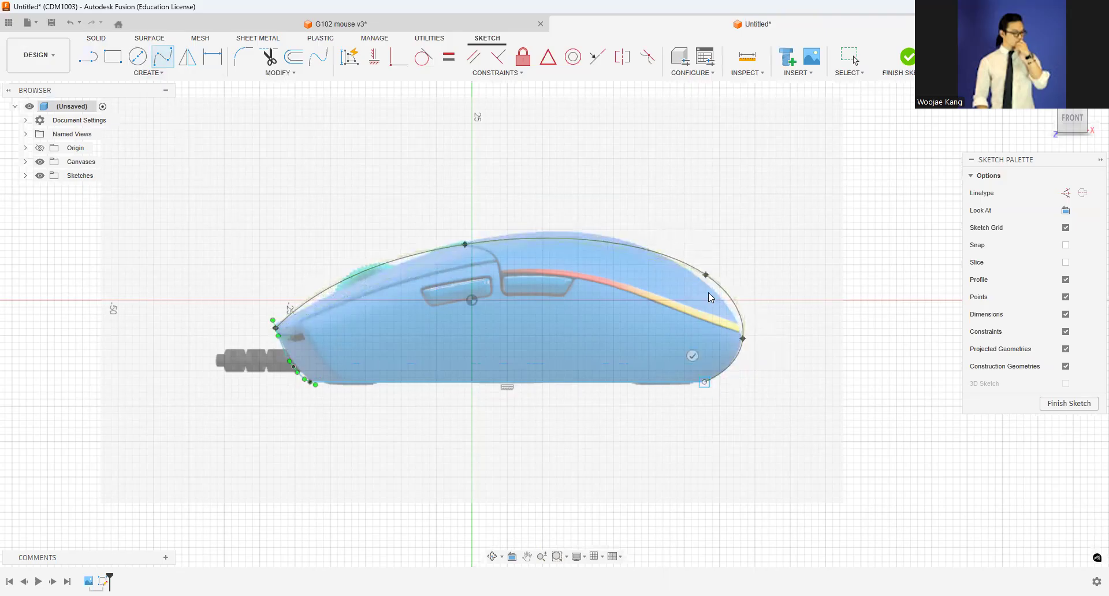
Step: Adjust the nose tip, middle and lower points of the front spline to match the front edge of the mouse image
{"action": "scroll", "coordinate": [302, 306], "scroll_direction": "up", "scroll_amount": 4}
{"action": "scroll", "coordinate": [237, 341], "scroll_direction": "up", "scroll_amount": 2}
{"action": "left_click", "coordinate": [202, 353]}
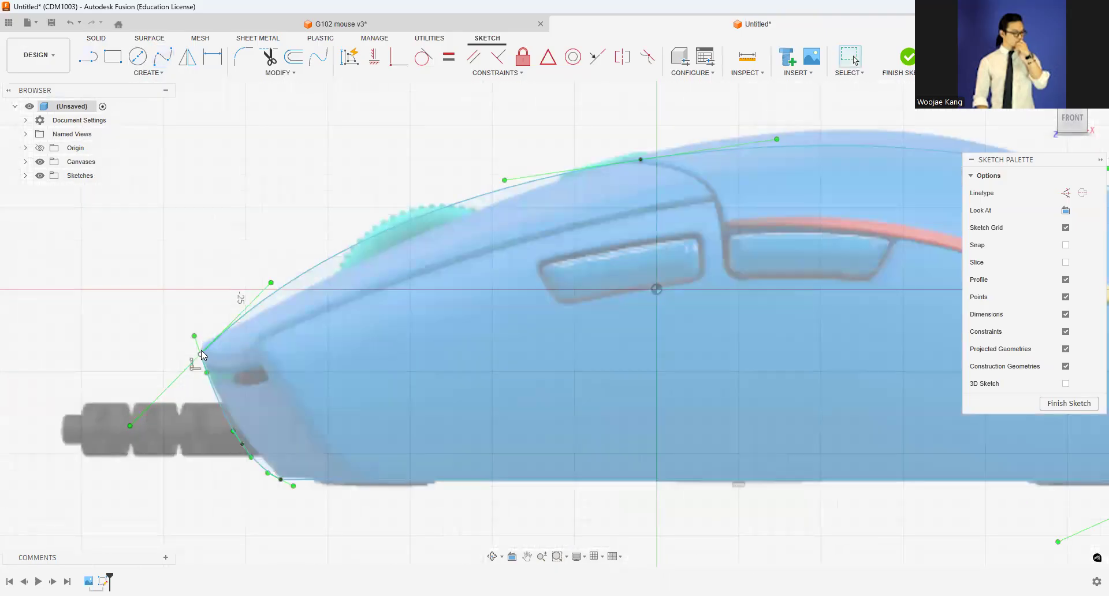
{"action": "left_click_drag", "start_coordinate": [202, 354], "coordinate": [201, 352]}
{"action": "left_click_drag", "start_coordinate": [242, 444], "coordinate": [248, 439]}
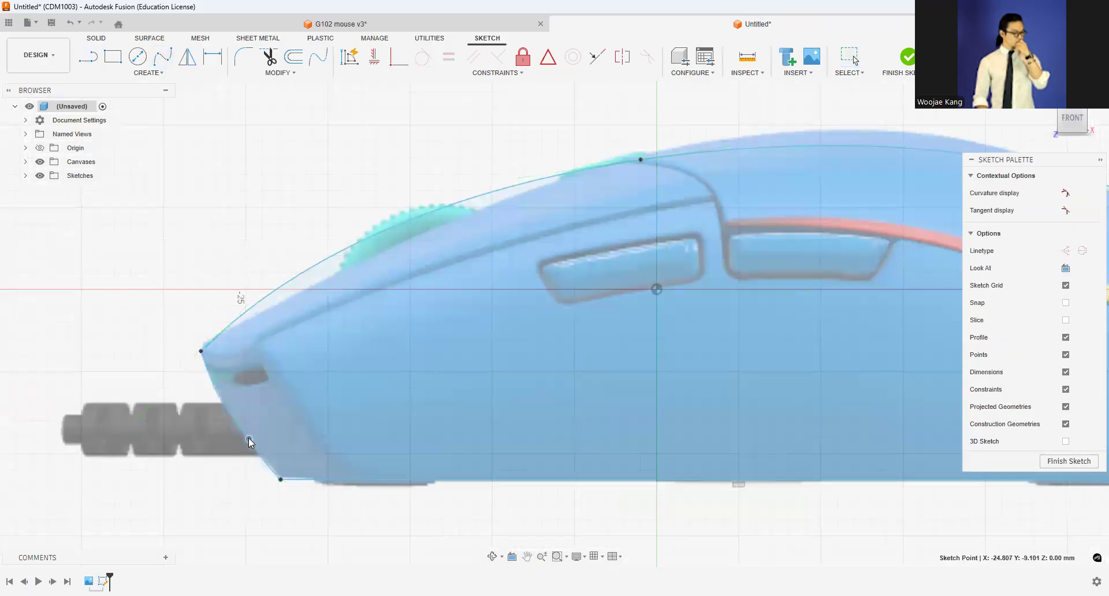
{"action": "left_click_drag", "start_coordinate": [281, 480], "coordinate": [284, 479]}
{"action": "scroll", "coordinate": [394, 355], "scroll_direction": "down", "scroll_amount": 3}
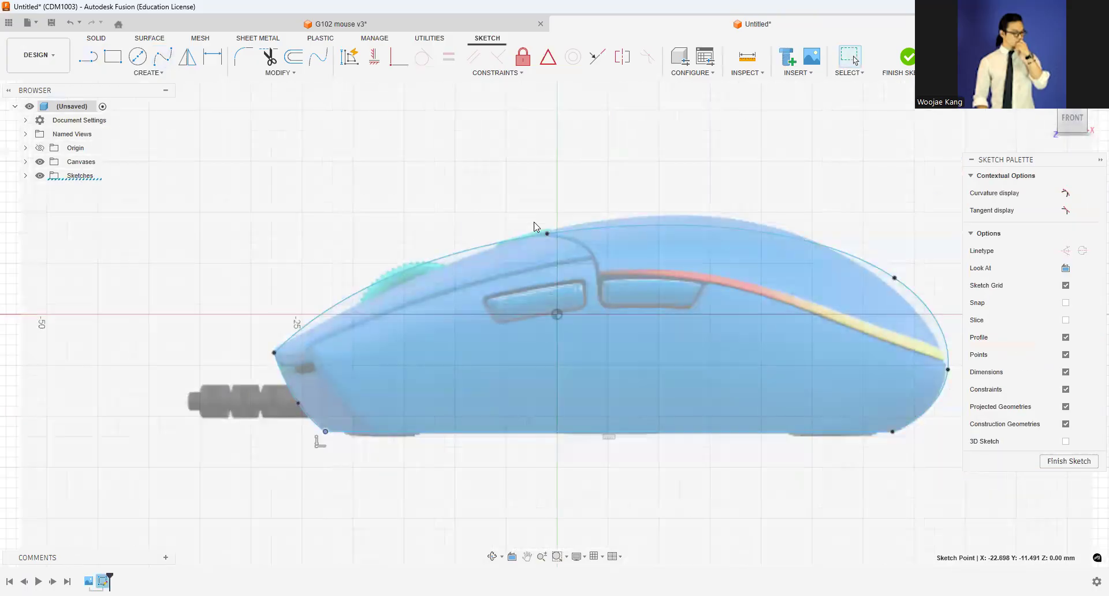
Step: Reposition the upper spline's peak, rear and nose points so the curve follows the mouse's top outline
{"action": "left_click_drag", "start_coordinate": [655, 213], "coordinate": [655, 214]}
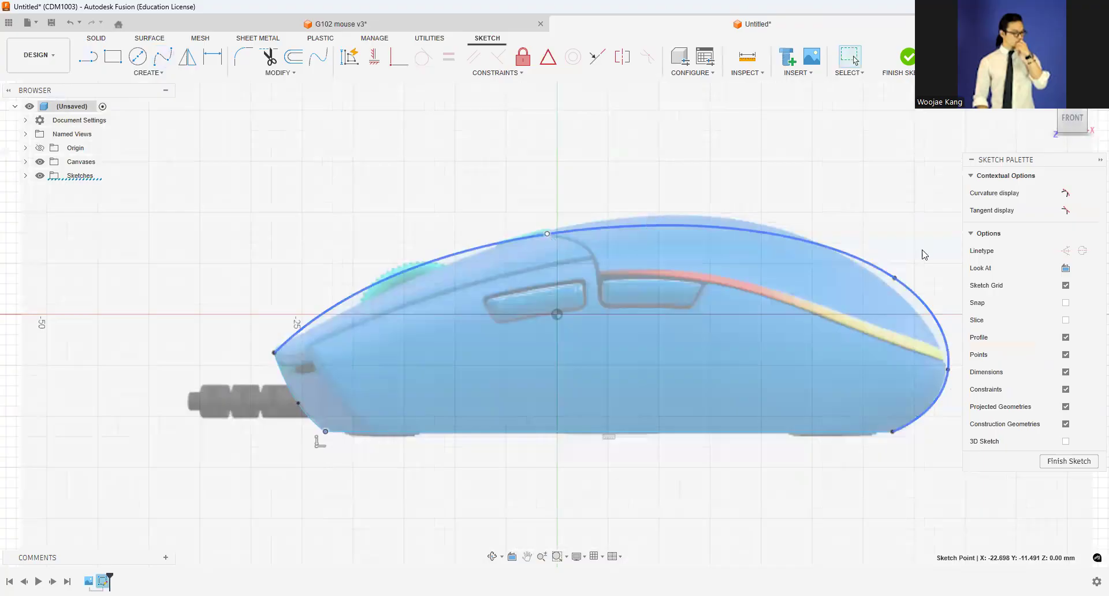
{"action": "left_click_drag", "start_coordinate": [893, 287], "coordinate": [892, 286]}
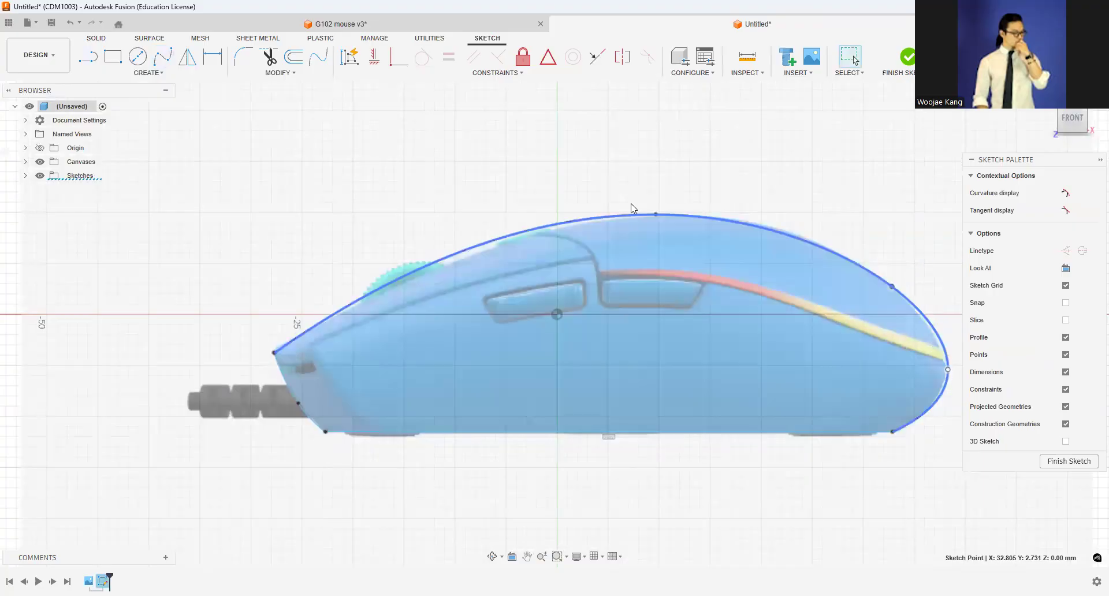
{"action": "left_click_drag", "start_coordinate": [679, 215], "coordinate": [677, 215]}
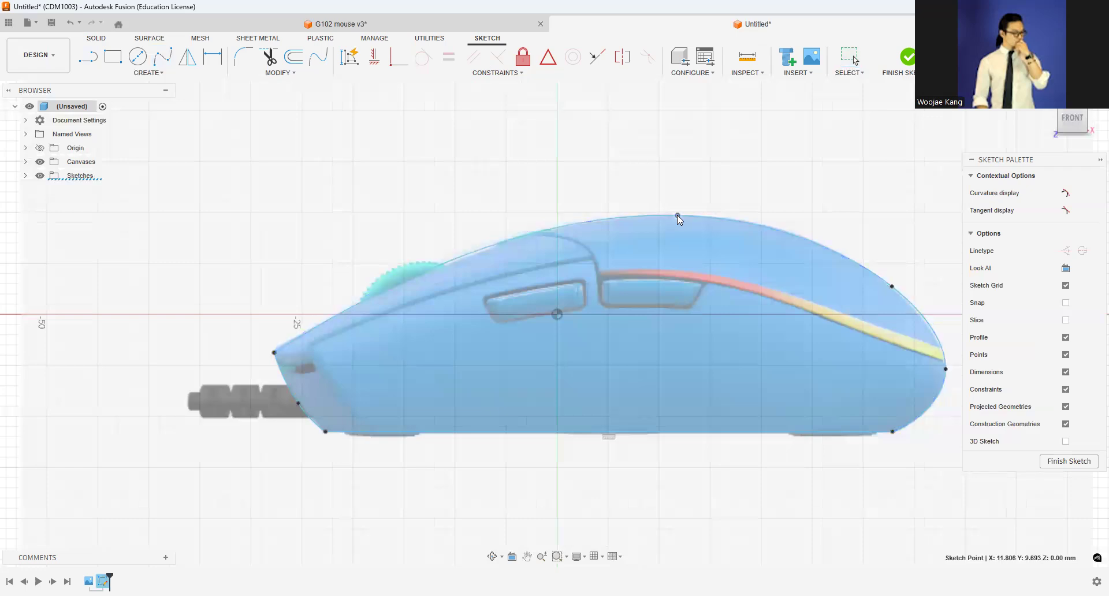
{"action": "left_click_drag", "start_coordinate": [274, 352], "coordinate": [275, 352]}
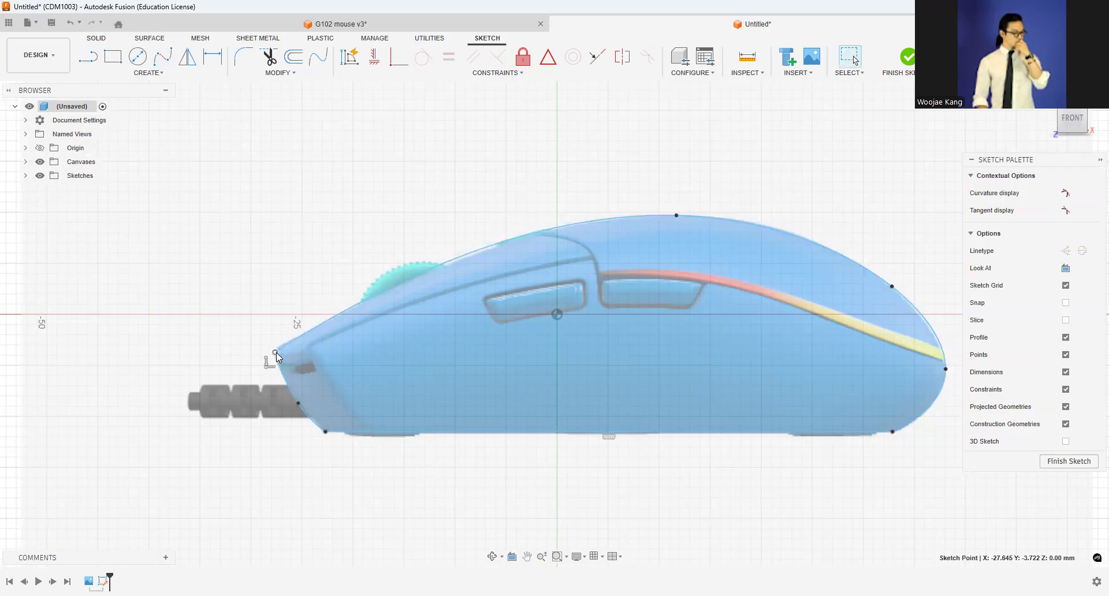
{"action": "left_click", "coordinate": [196, 307]}
Step: Draw a horizontal line about 65 mm long from nose tip to rear outline, plus two vertical lines from base to top outline
{"action": "scroll", "coordinate": [196, 306], "scroll_direction": "up", "scroll_amount": 2}
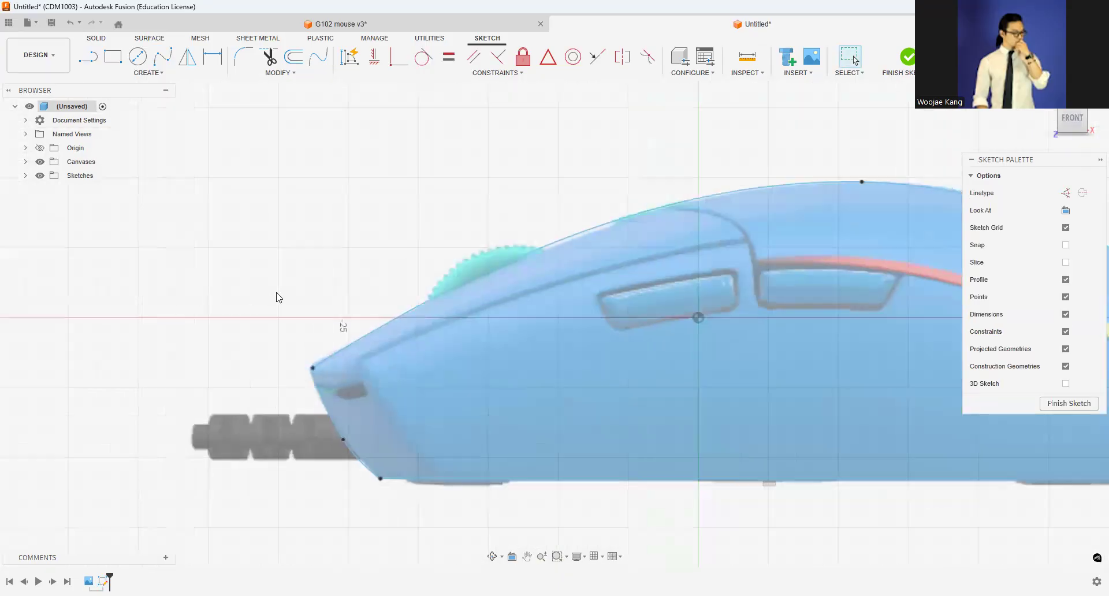
{"action": "scroll", "coordinate": [278, 294], "scroll_direction": "down", "scroll_amount": 2}
{"action": "scroll", "coordinate": [269, 297], "scroll_direction": "down", "scroll_amount": 1}
{"action": "middle_click_drag", "start_coordinate": [345, 222], "coordinate": [246, 224]}
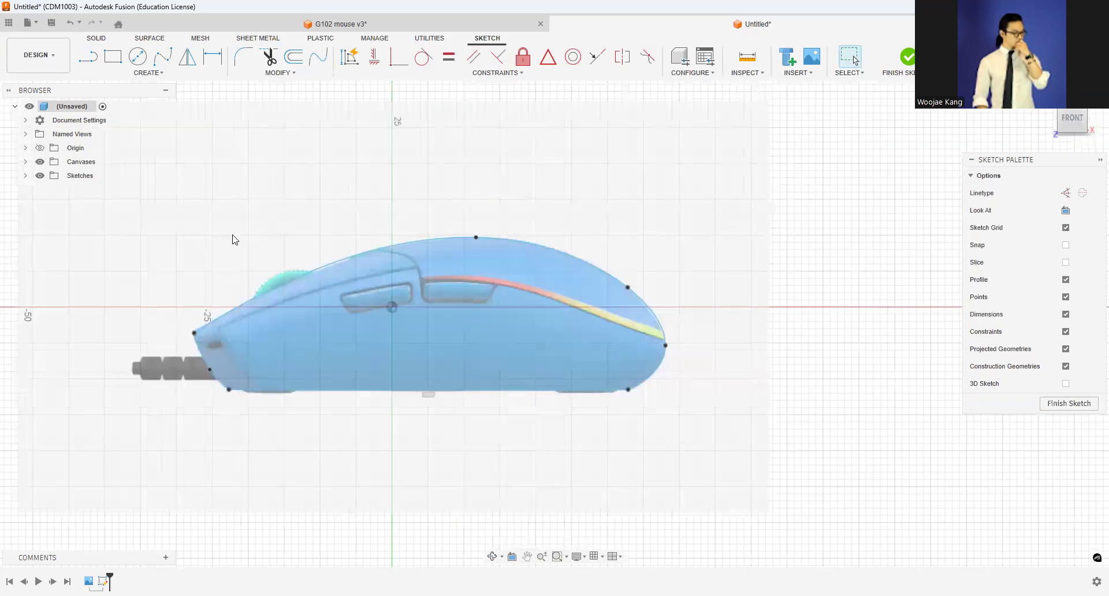
{"action": "left_click", "coordinate": [90, 58]}
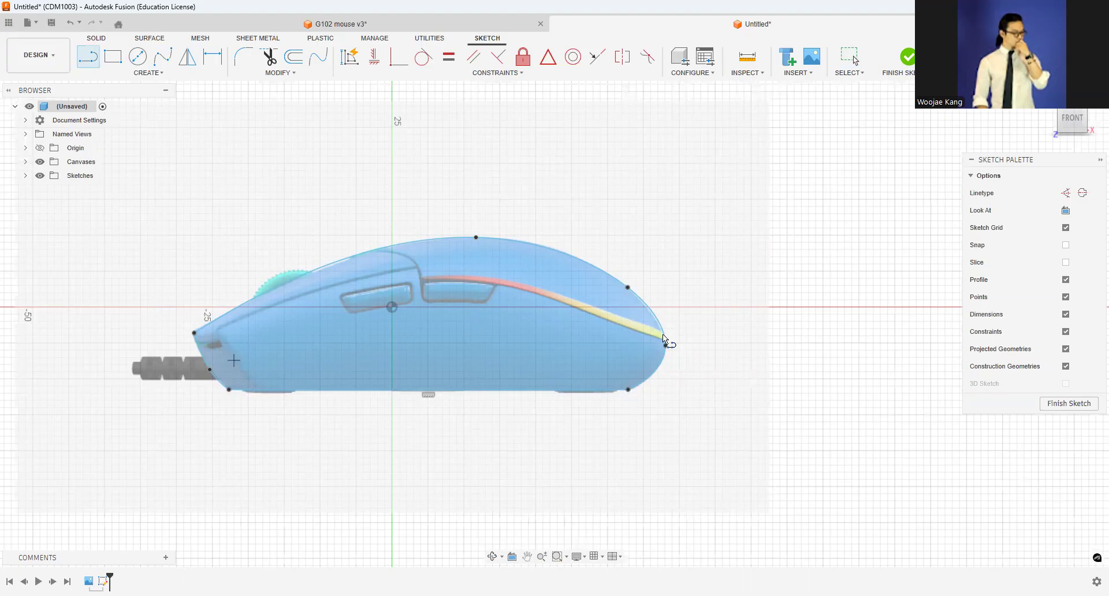
{"action": "scroll", "coordinate": [332, 350], "scroll_direction": "down", "scroll_amount": 2}
{"action": "scroll", "coordinate": [331, 346], "scroll_direction": "up", "scroll_amount": 3}
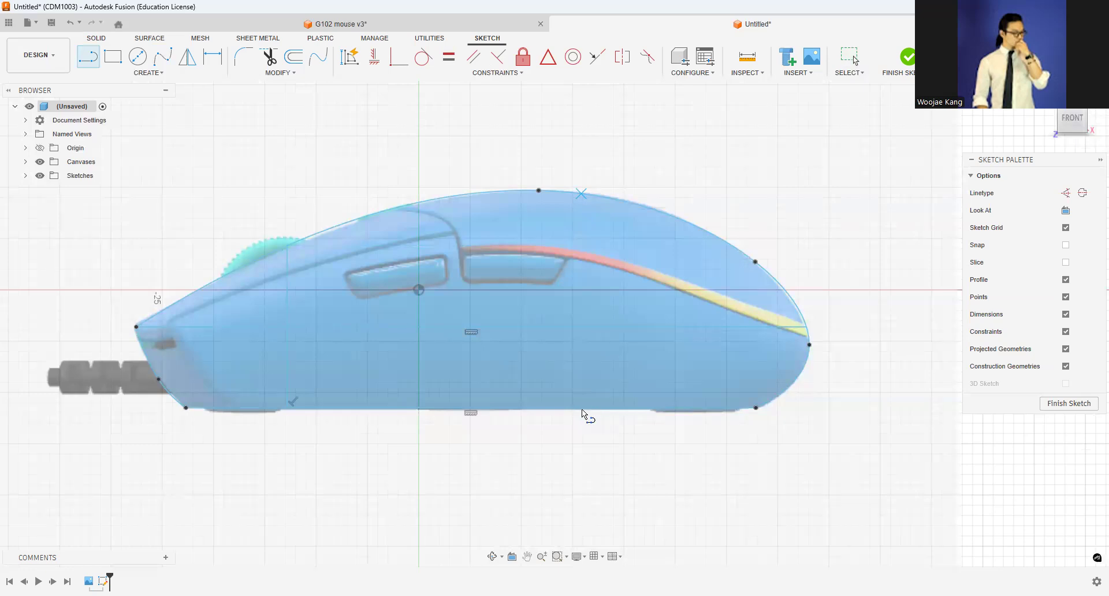
{"action": "key", "text": "Escape"}
Step: Examine the horizontal dividing line and the two vertical section lines at an angle and from the front
{"action": "left_click_drag", "start_coordinate": [1072, 118], "coordinate": [926, 172]}
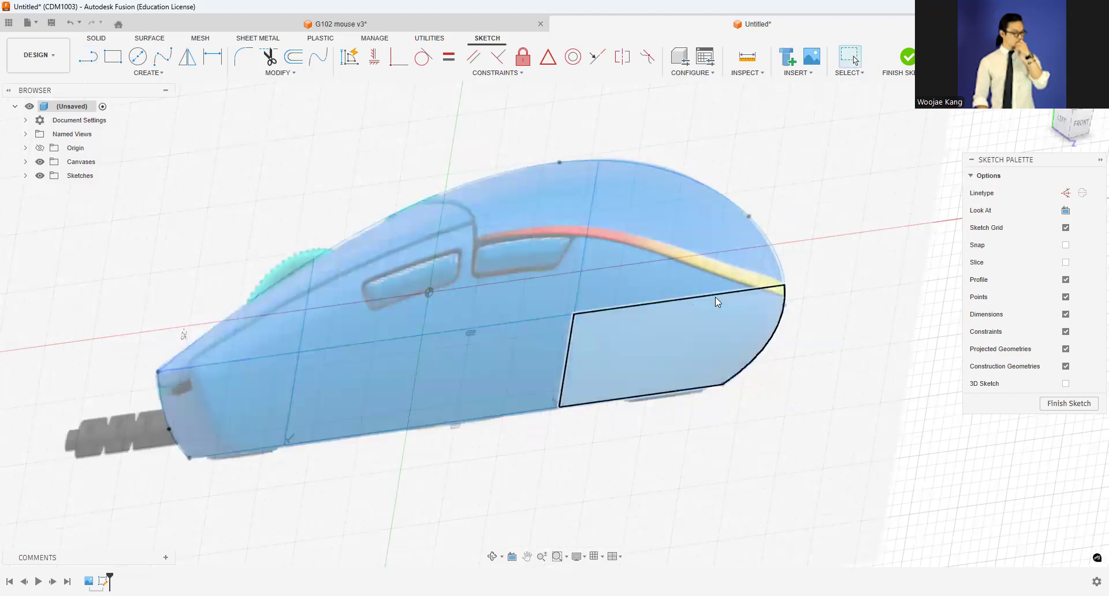
{"action": "left_click", "coordinate": [780, 287]}
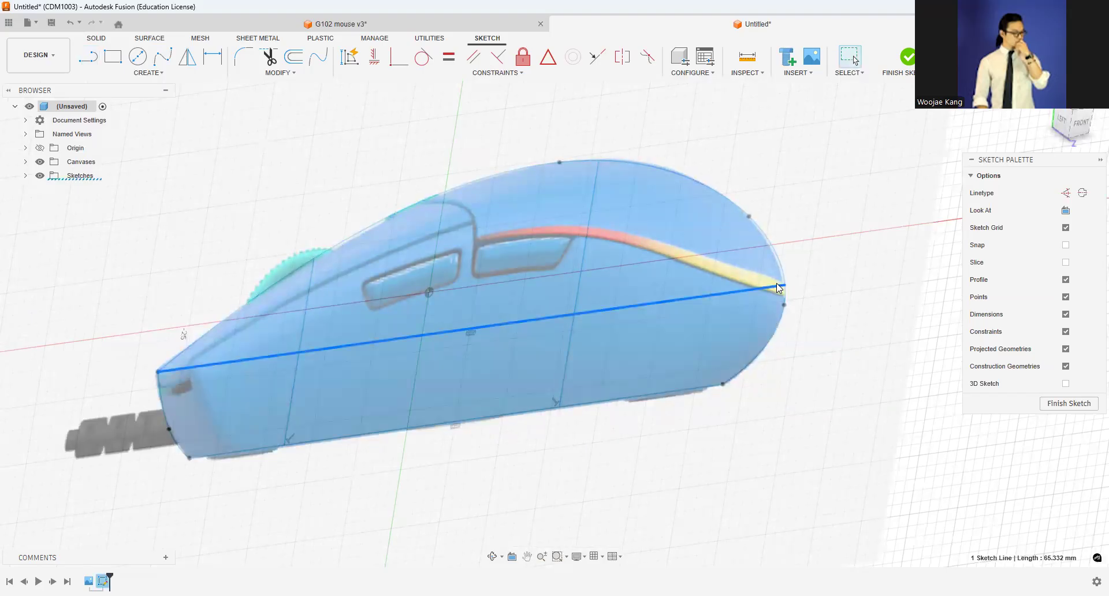
{"action": "left_click", "coordinate": [306, 310]}
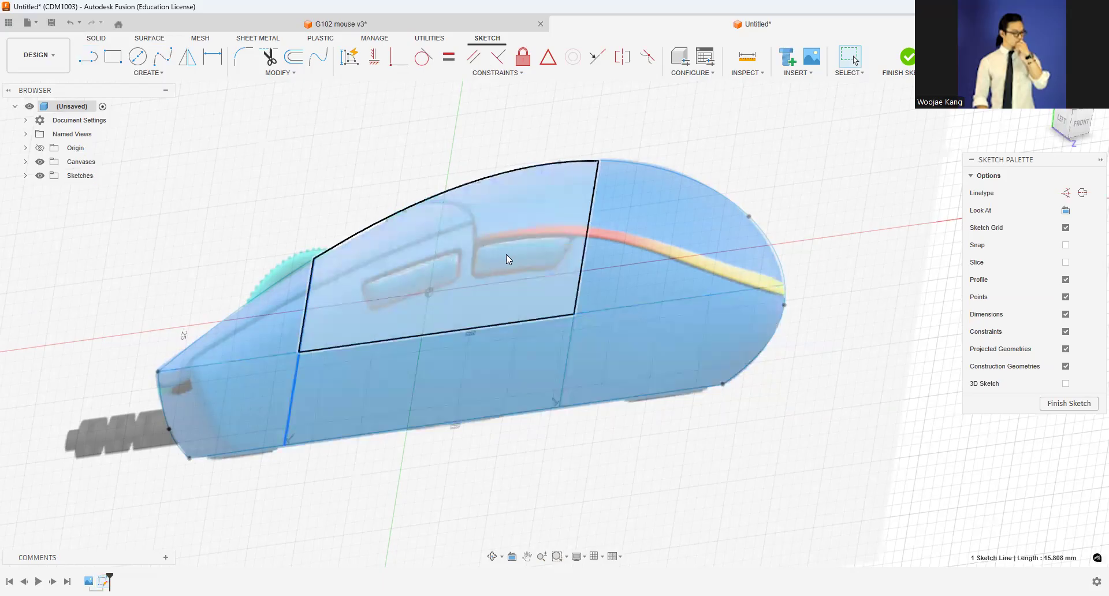
{"action": "left_click", "coordinate": [584, 233]}
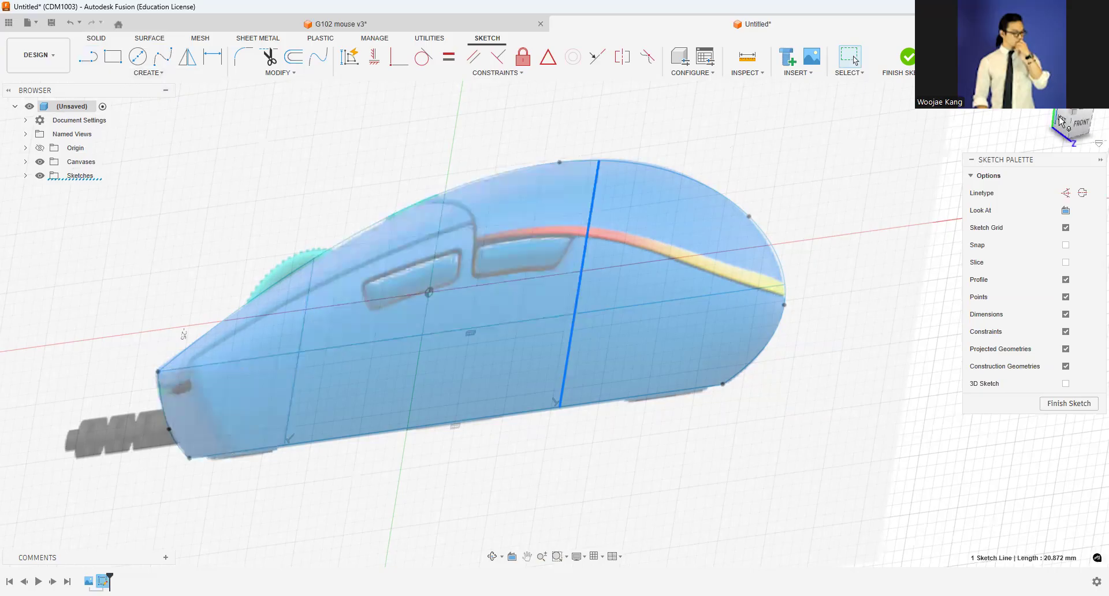
{"action": "left_click", "coordinate": [1079, 124]}
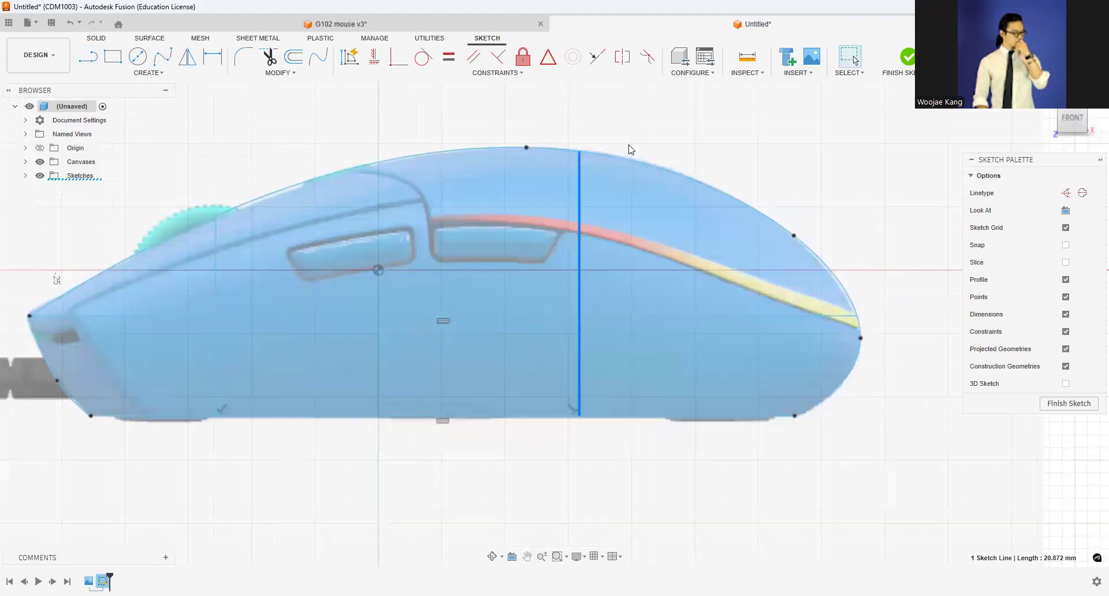
{"action": "scroll", "coordinate": [631, 149], "scroll_direction": "down", "scroll_amount": 3}
{"action": "scroll", "coordinate": [621, 166], "scroll_direction": "up", "scroll_amount": 3}
{"action": "left_click", "coordinate": [648, 157]}
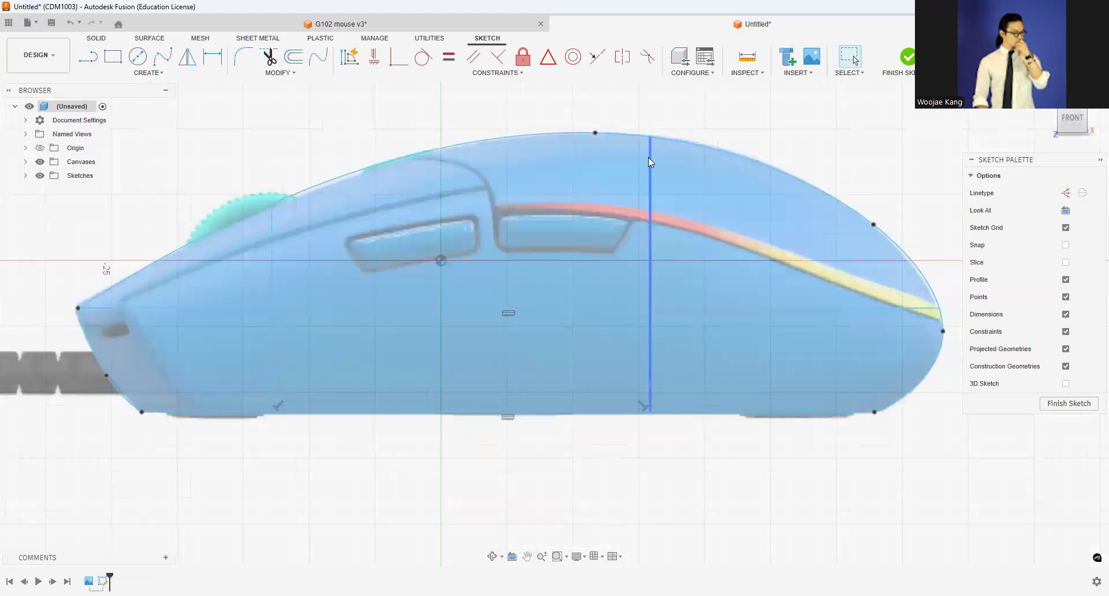
Step: Try a third vertical section line from the base up to the top outline near the middle, and delete it
{"action": "key", "text": "Delete"}
{"action": "key", "text": "l"}
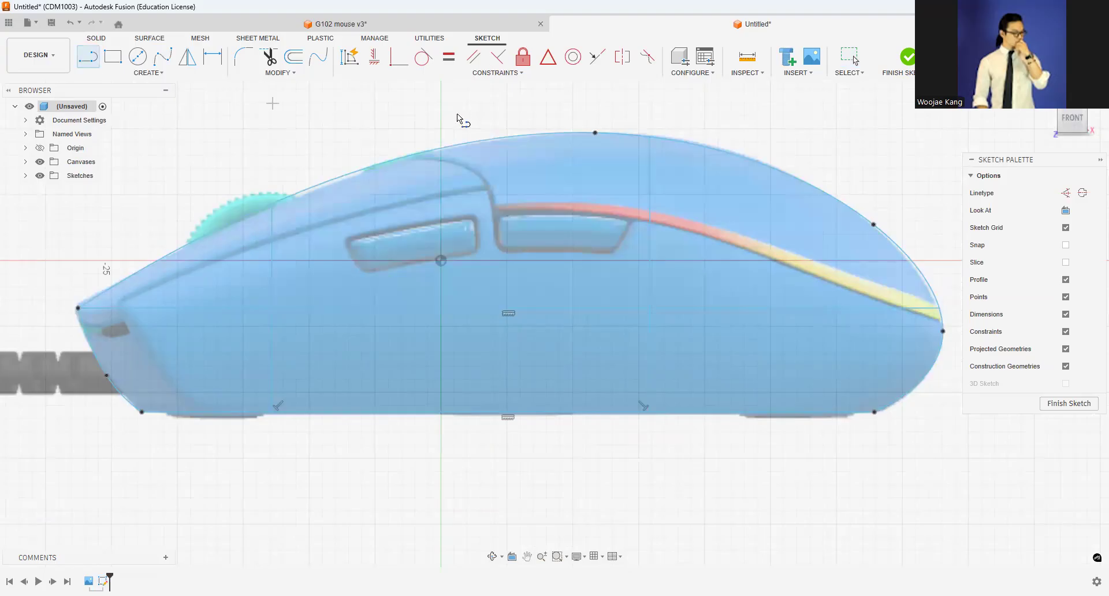
{"action": "left_click", "coordinate": [470, 414]}
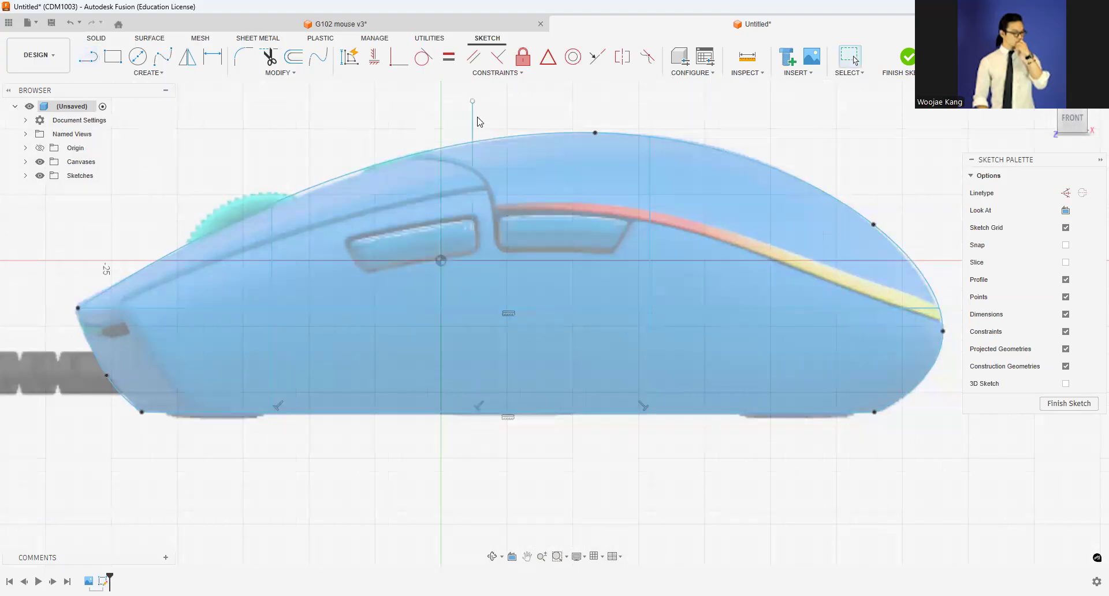
{"action": "left_click", "coordinate": [472, 100]}
{"action": "key", "text": "Escape"}
{"action": "key", "text": "Delete"}
{"action": "key", "text": "l"}
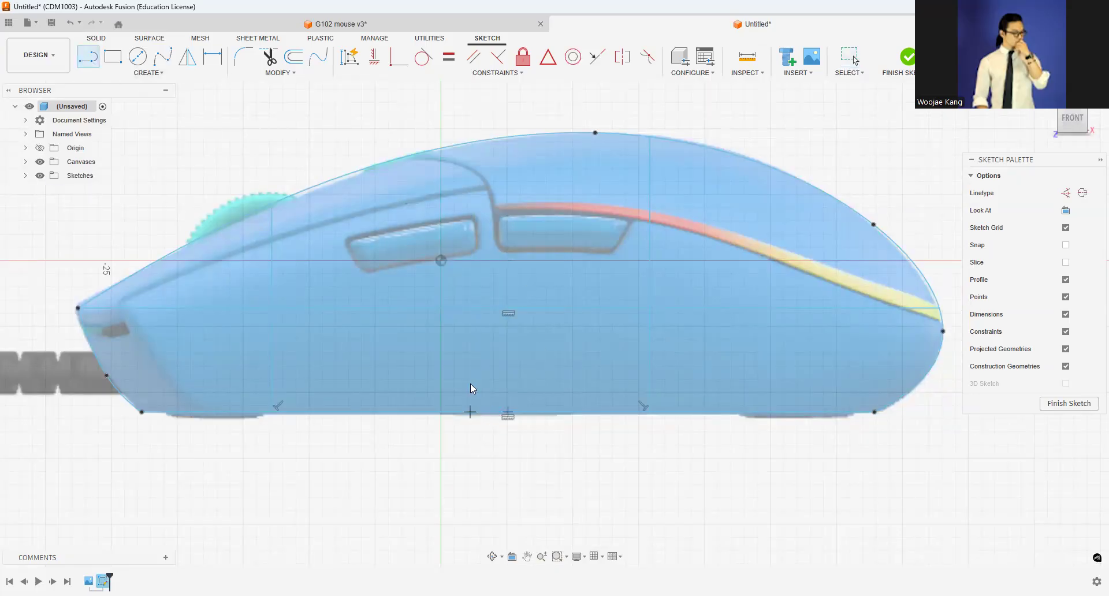
{"action": "key", "text": "ctrl+z"}
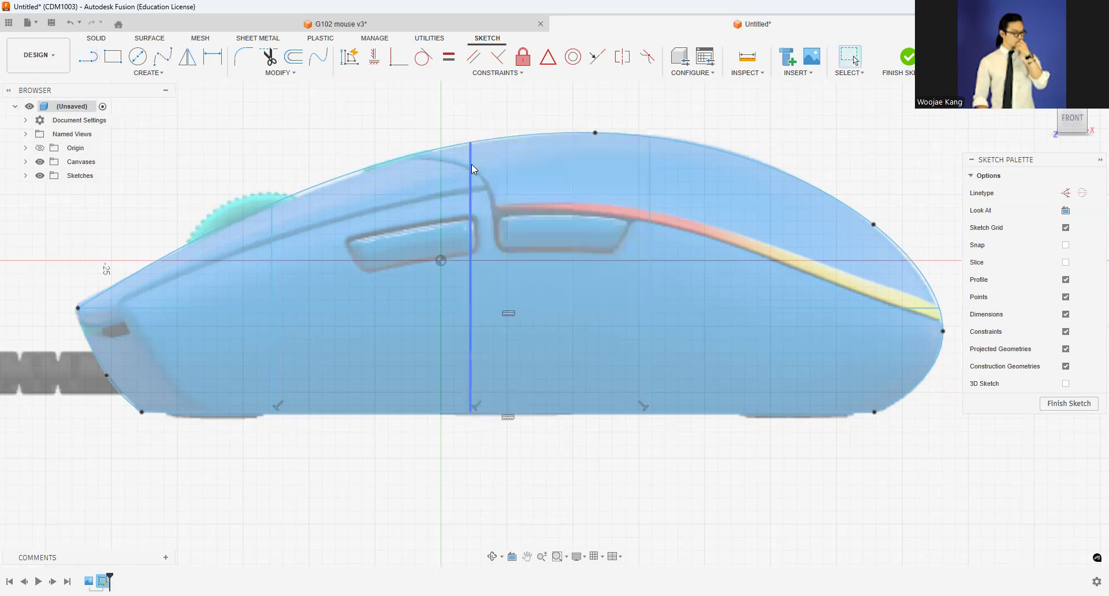
{"action": "key", "text": "Delete"}
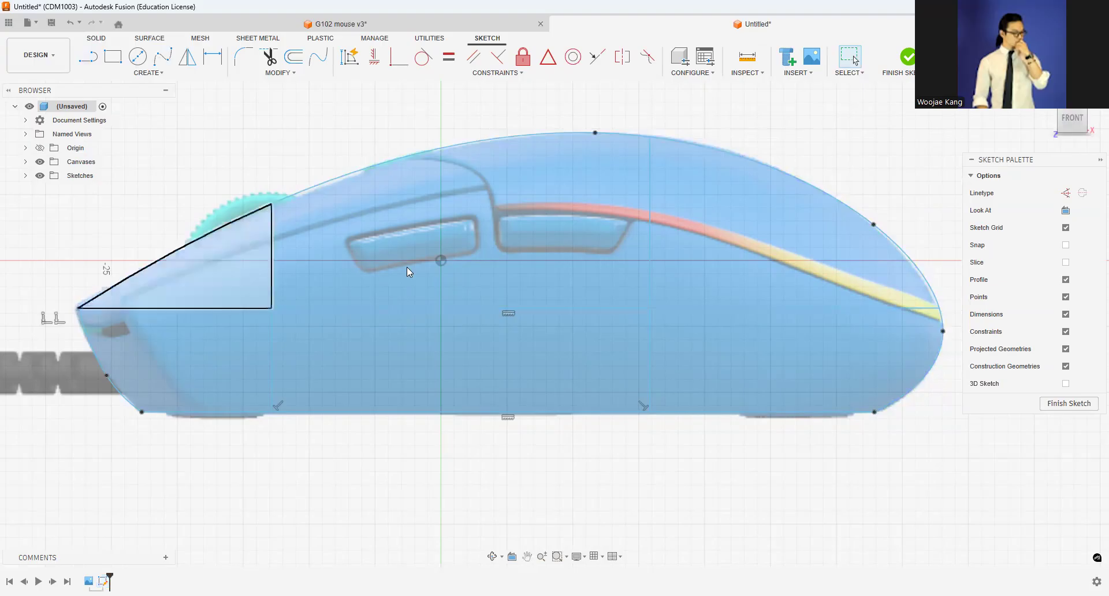
Step: Check the upper spline and the front spline of the side profile, and finish the sketch
{"action": "left_click", "coordinate": [930, 289]}
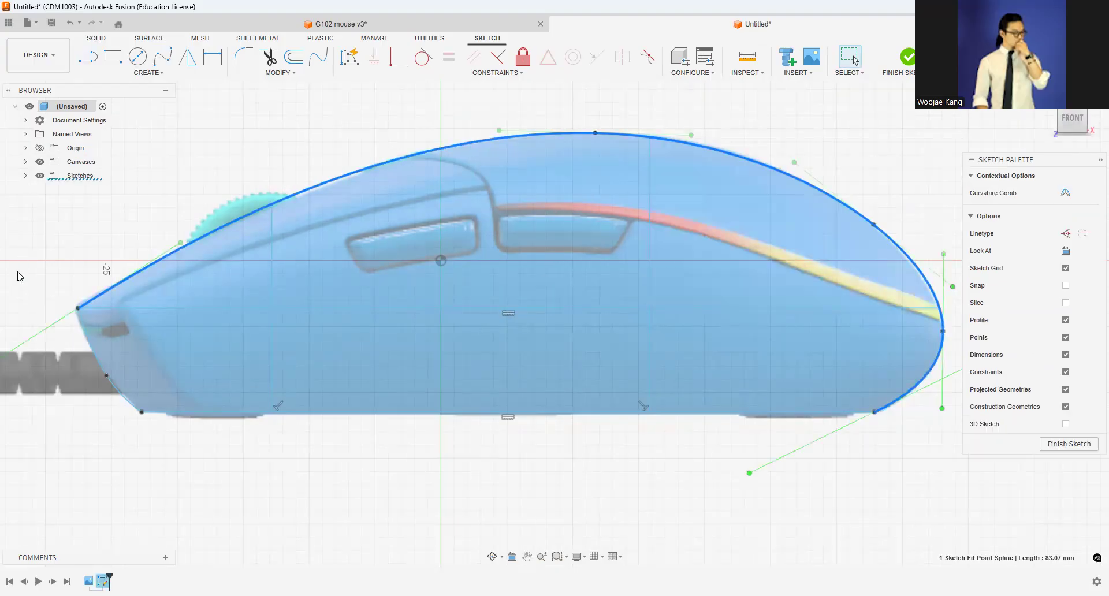
{"action": "left_click", "coordinate": [119, 384]}
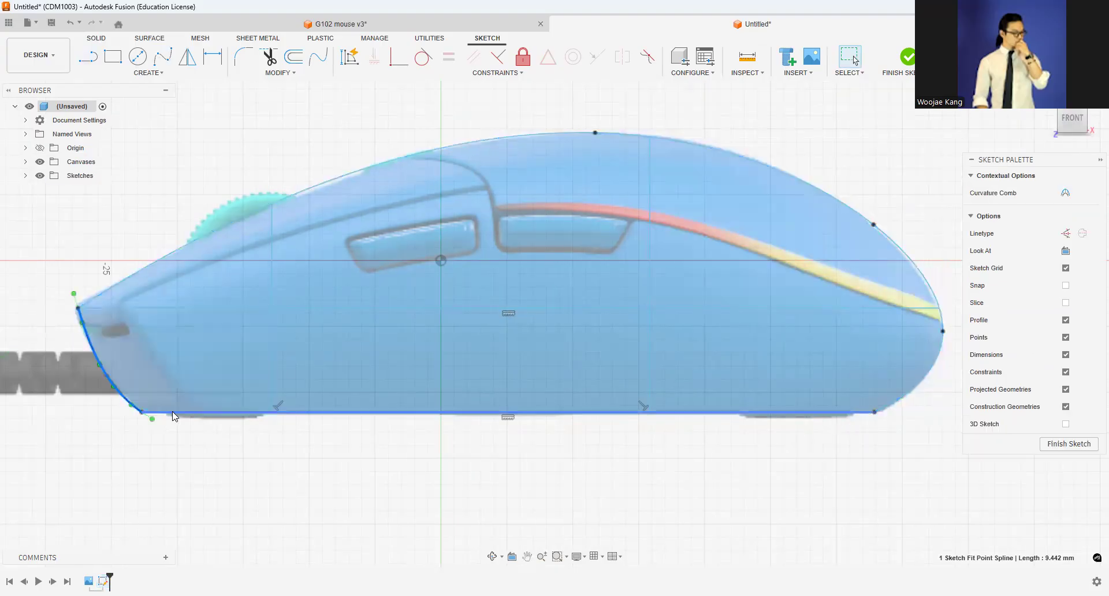
{"action": "left_click", "coordinate": [905, 61]}
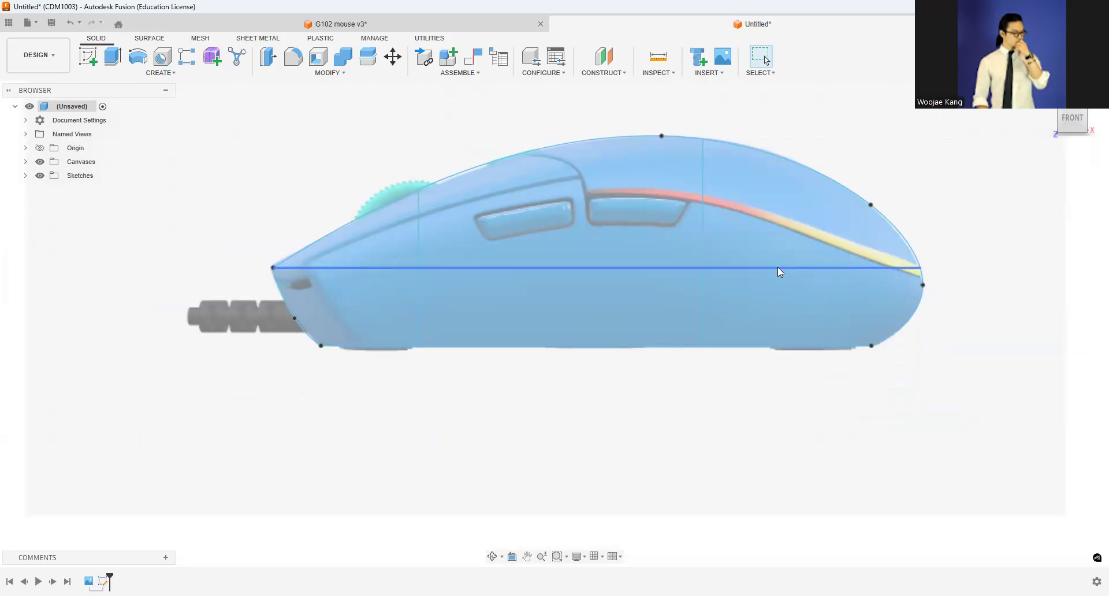
Step: Construct a plane at an angle of 90 degrees through the horizontal dividing line
{"action": "left_click", "coordinate": [777, 268]}
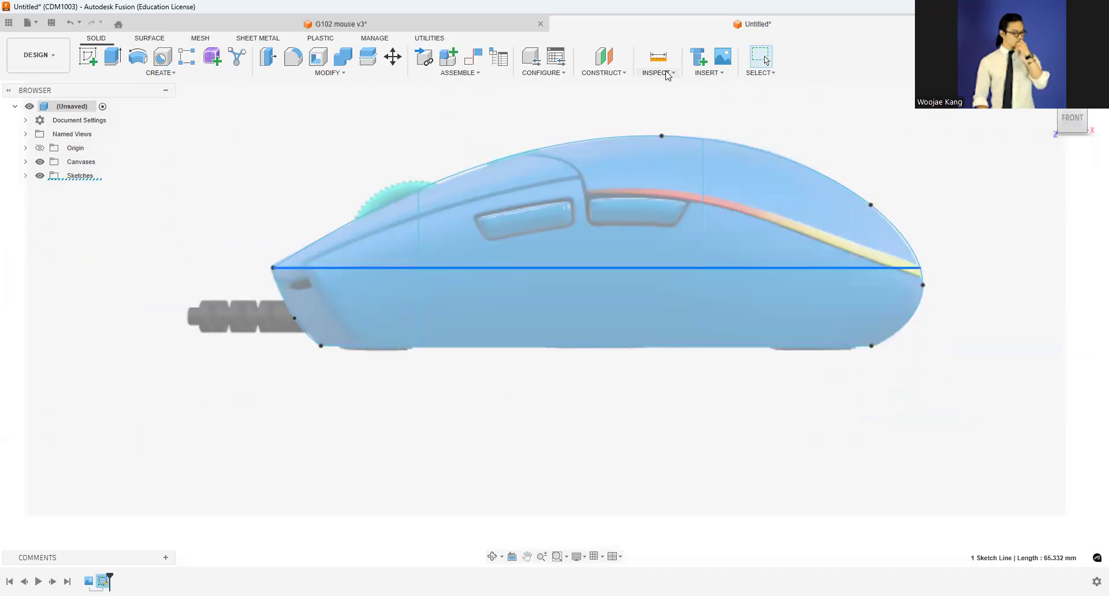
{"action": "left_click", "coordinate": [625, 73]}
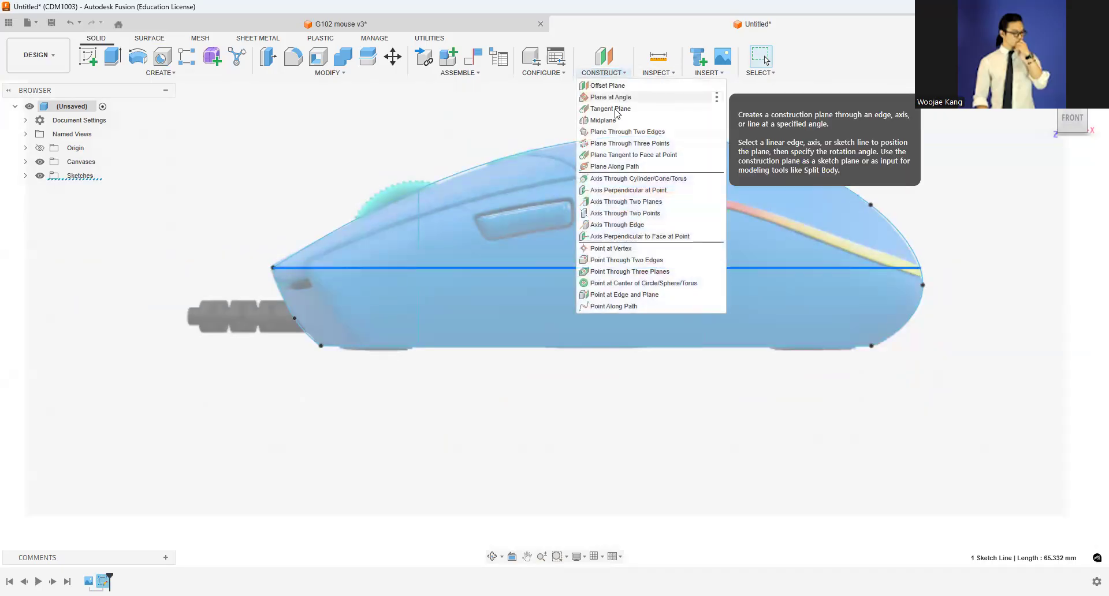
{"action": "left_click", "coordinate": [620, 100]}
{"action": "type", "text": "90"}
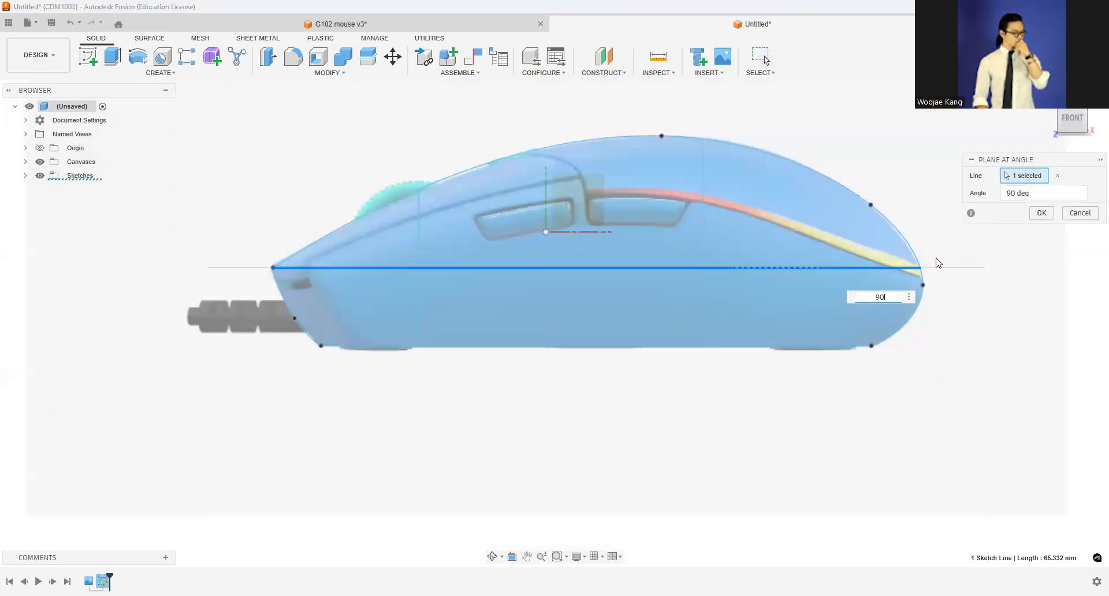
{"action": "key", "text": "Return"}
Step: Create a sketch on the new construction plane and project the horizontal dividing line into it
{"action": "middle_click_drag", "start_coordinate": [959, 110], "coordinate": [978, 125], "text": "shift"}
{"action": "left_click", "coordinate": [843, 134]}
{"action": "right_click_drag", "start_coordinate": [842, 130], "coordinate": [796, 171]}
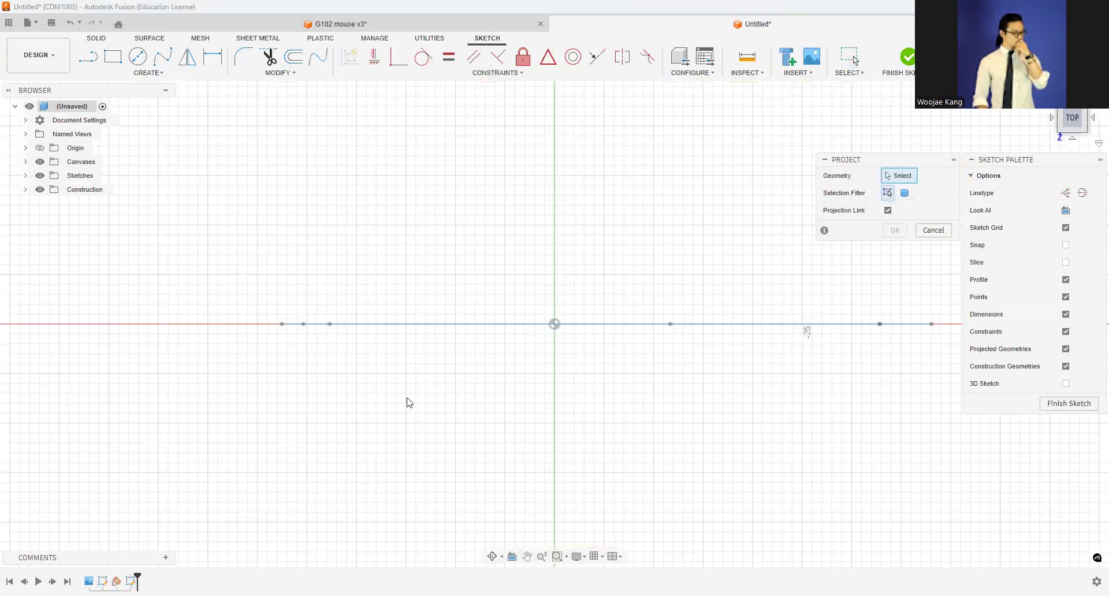
{"action": "middle_click_drag", "start_coordinate": [424, 324], "coordinate": [377, 326], "text": "shift"}
{"action": "left_click", "coordinate": [281, 322]}
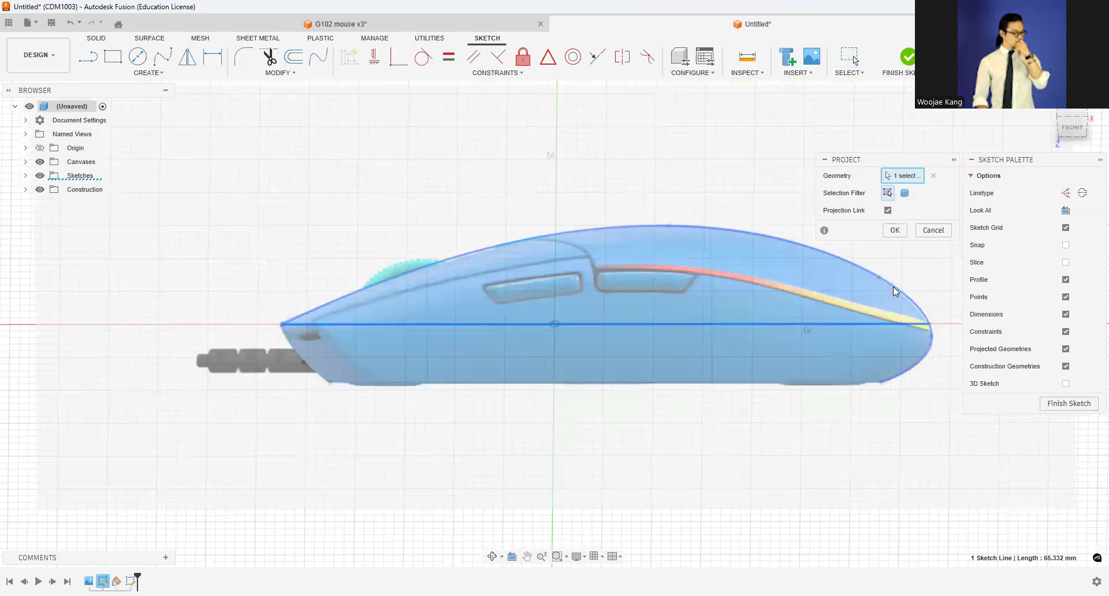
{"action": "left_click", "coordinate": [895, 230]}
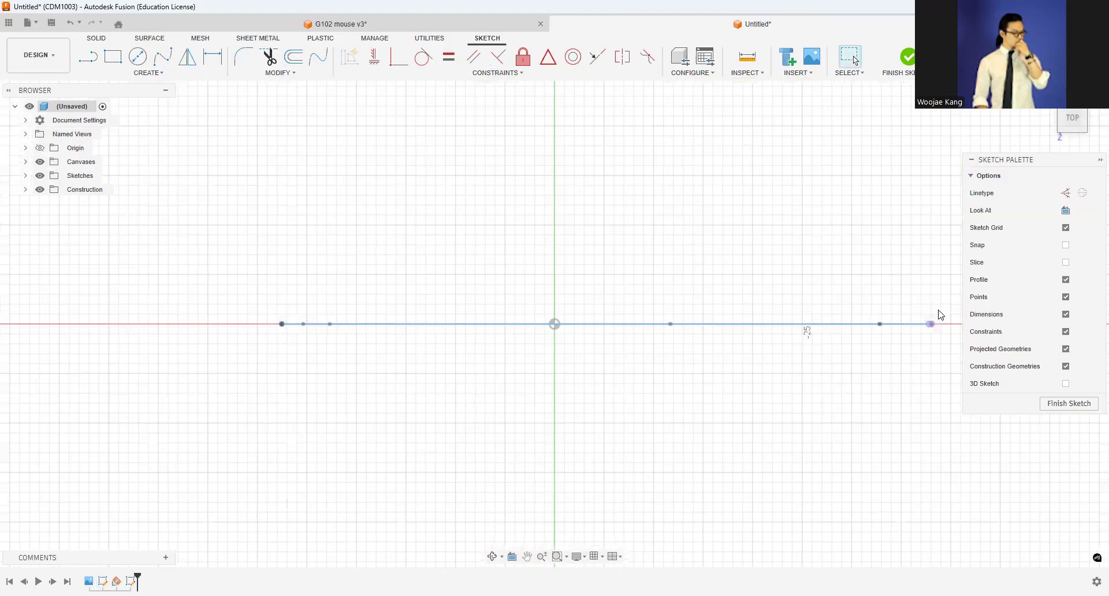
Step: Check the projected line's ends at the nose and the rear outline, and finish the sketch
{"action": "left_click_drag", "start_coordinate": [1077, 112], "coordinate": [1077, 86]}
{"action": "scroll", "coordinate": [939, 314], "scroll_direction": "up", "scroll_amount": 3}
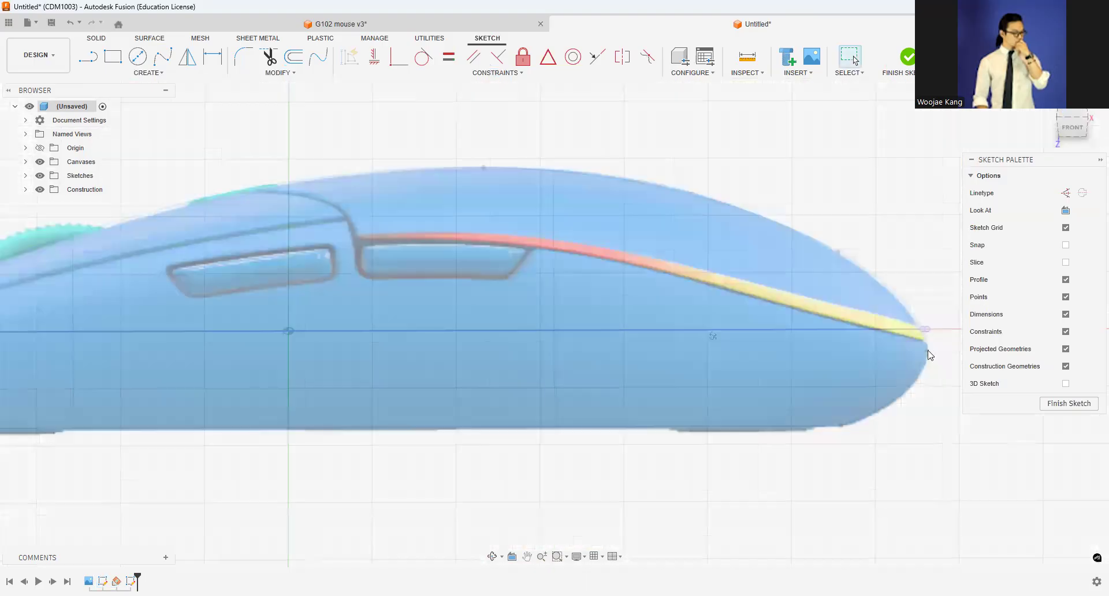
{"action": "left_click", "coordinate": [899, 331]}
{"action": "scroll", "coordinate": [489, 329], "scroll_direction": "down", "scroll_amount": 3}
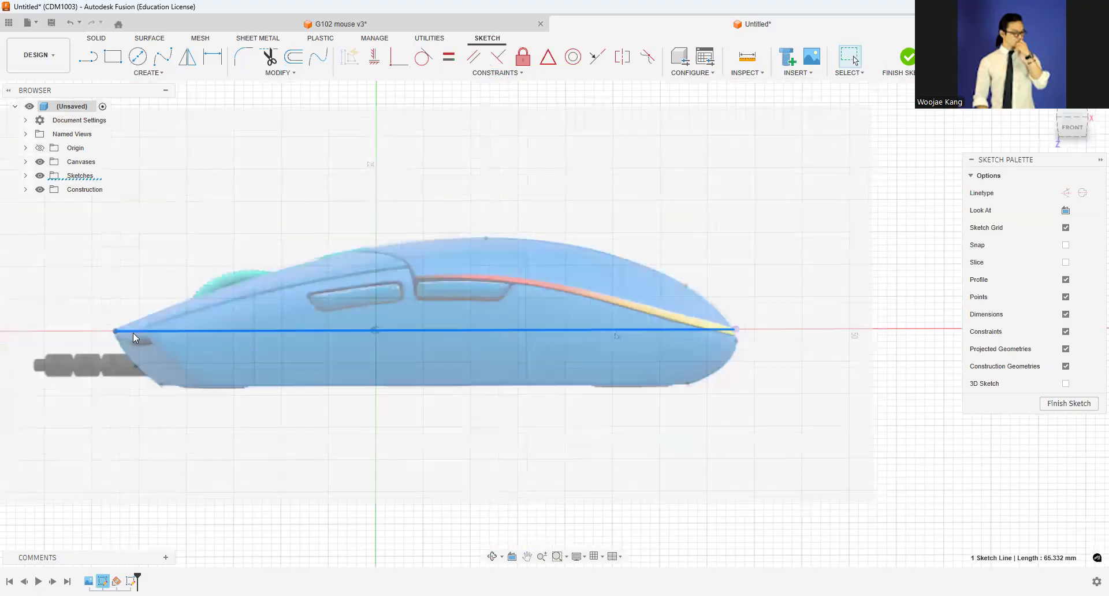
{"action": "scroll", "coordinate": [783, 297], "scroll_direction": "up", "scroll_amount": 5}
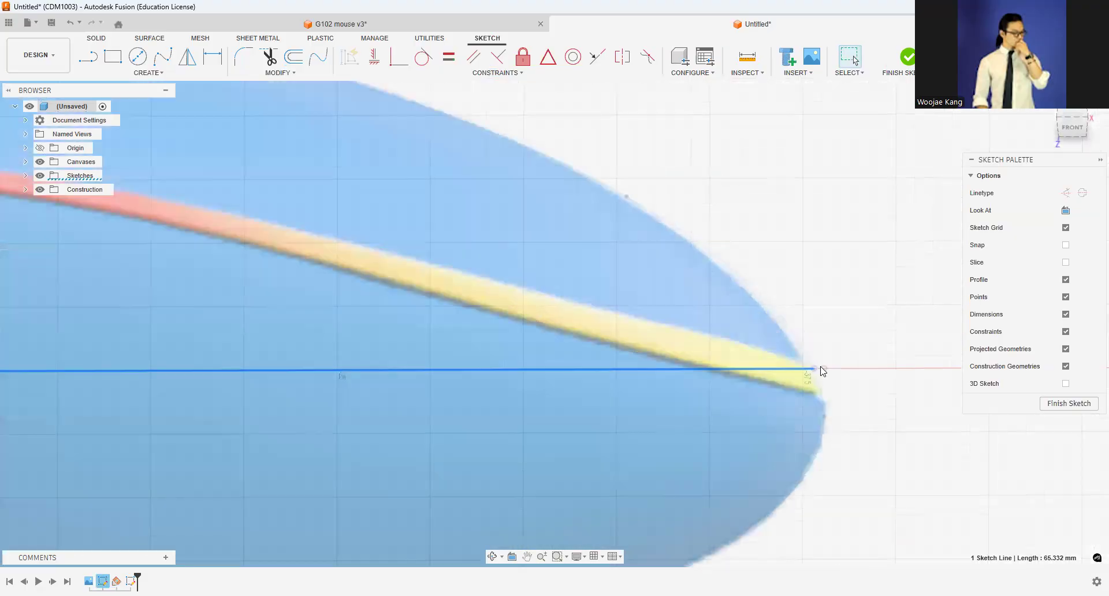
{"action": "scroll", "coordinate": [814, 319], "scroll_direction": "down", "scroll_amount": 5}
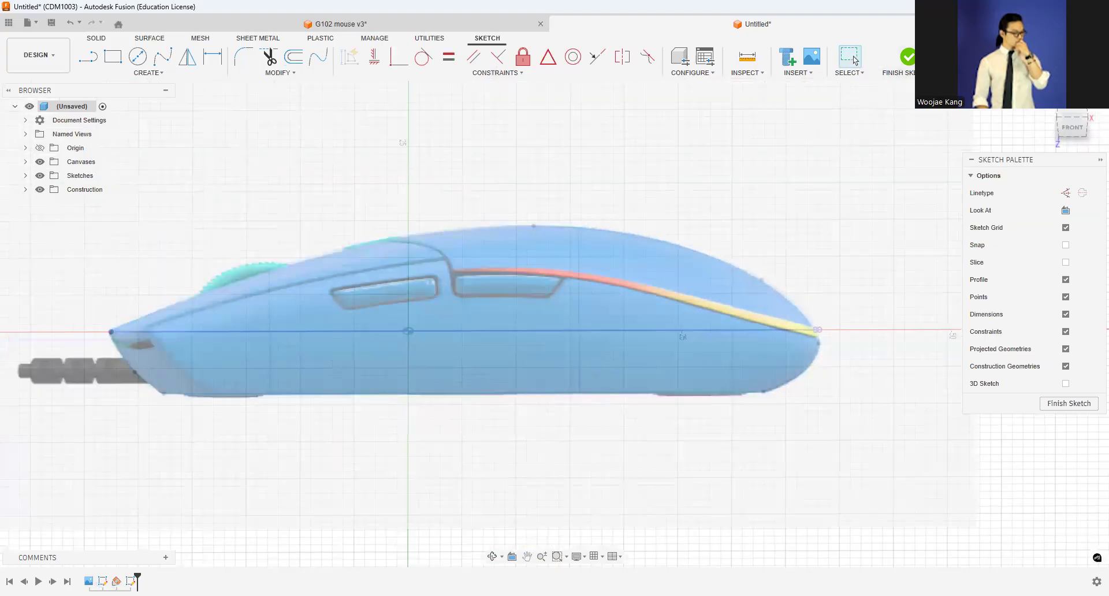
{"action": "left_click", "coordinate": [910, 57]}
Step: Insert the image top.png as a canvas on the construction plane
{"action": "left_click", "coordinate": [26, 189]}
{"action": "left_click", "coordinate": [84, 204]}
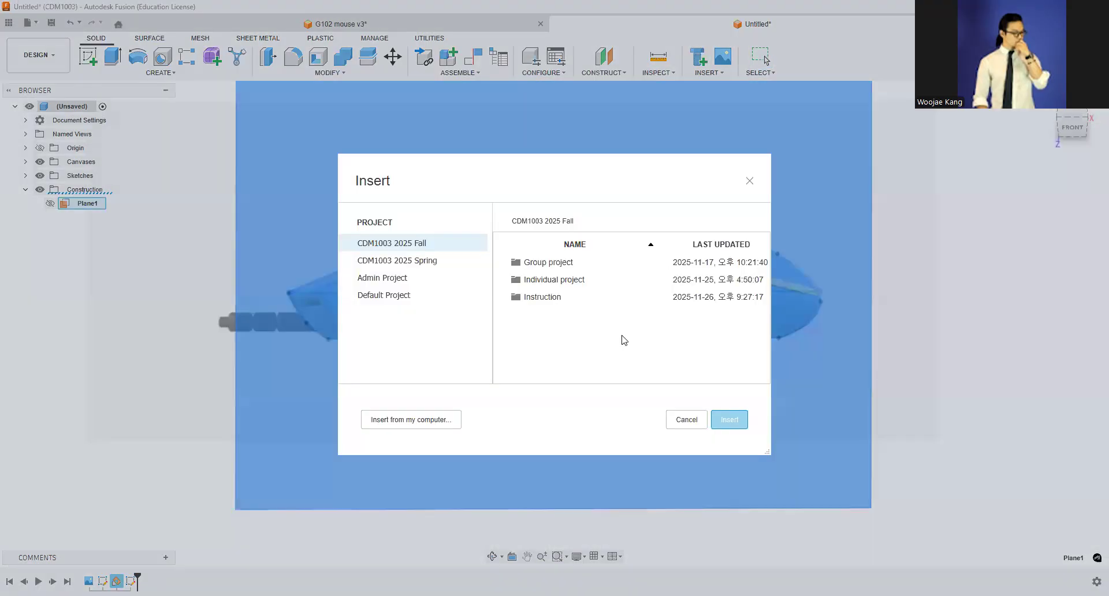
{"action": "left_click", "coordinate": [425, 422]}
{"action": "left_click", "coordinate": [321, 118]}
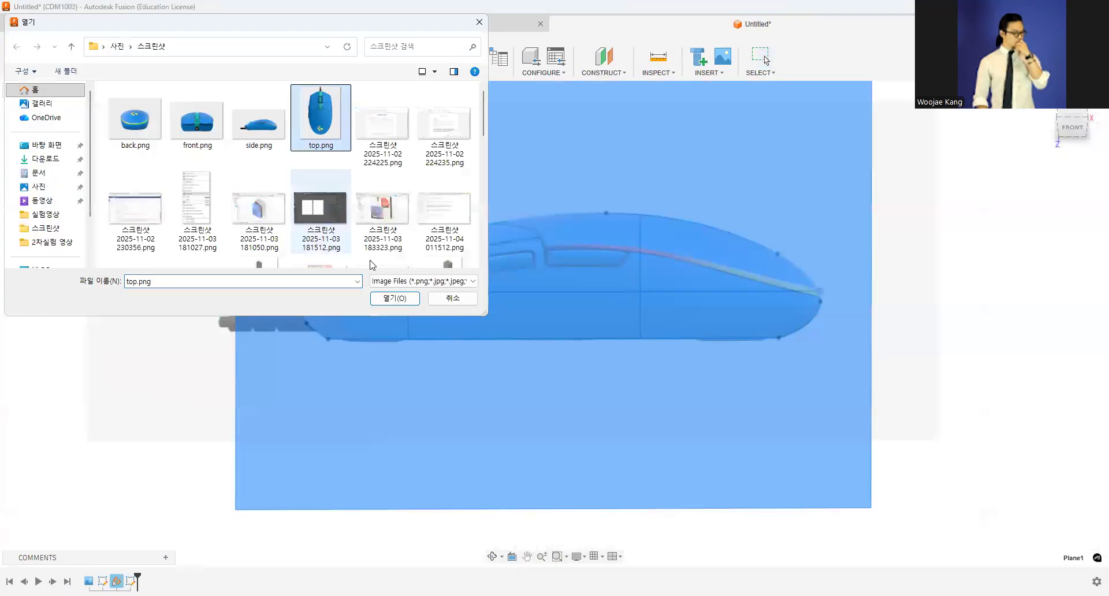
{"action": "left_click", "coordinate": [391, 305]}
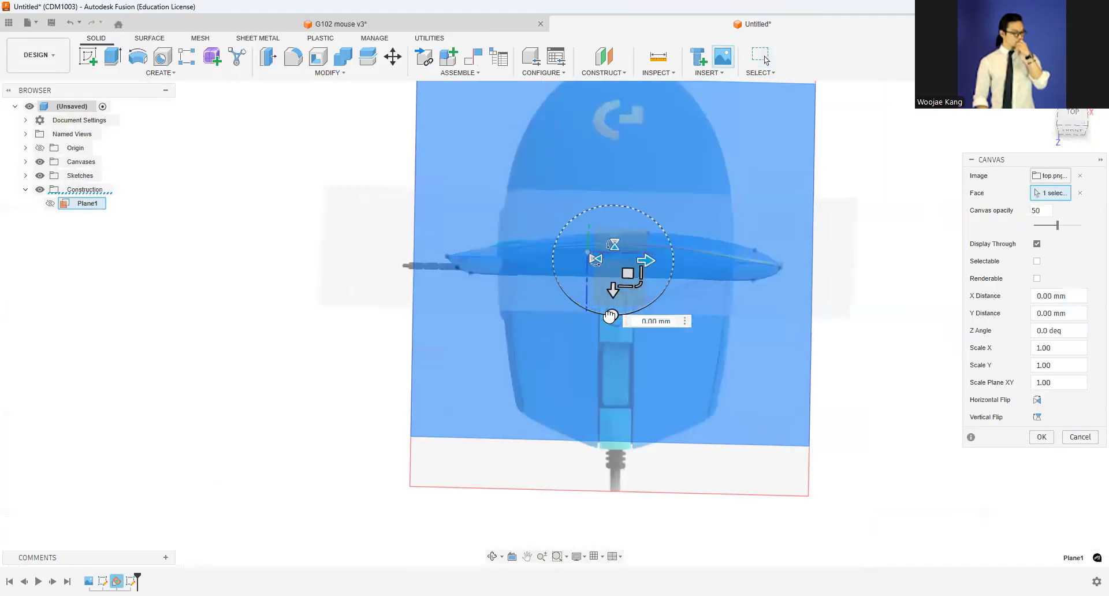
Step: Rotate the top-view canvas 90 degrees and scale it to 0.773 to match the side profile's length
{"action": "left_click_drag", "start_coordinate": [610, 316], "coordinate": [530, 259]}
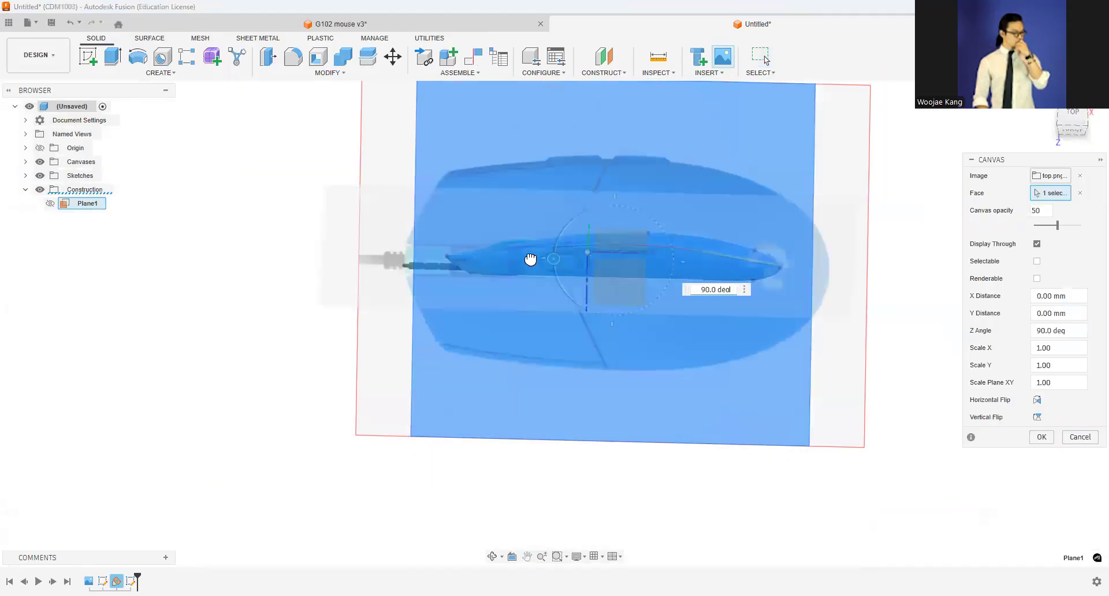
{"action": "scroll", "coordinate": [577, 245], "scroll_direction": "up", "scroll_amount": 3}
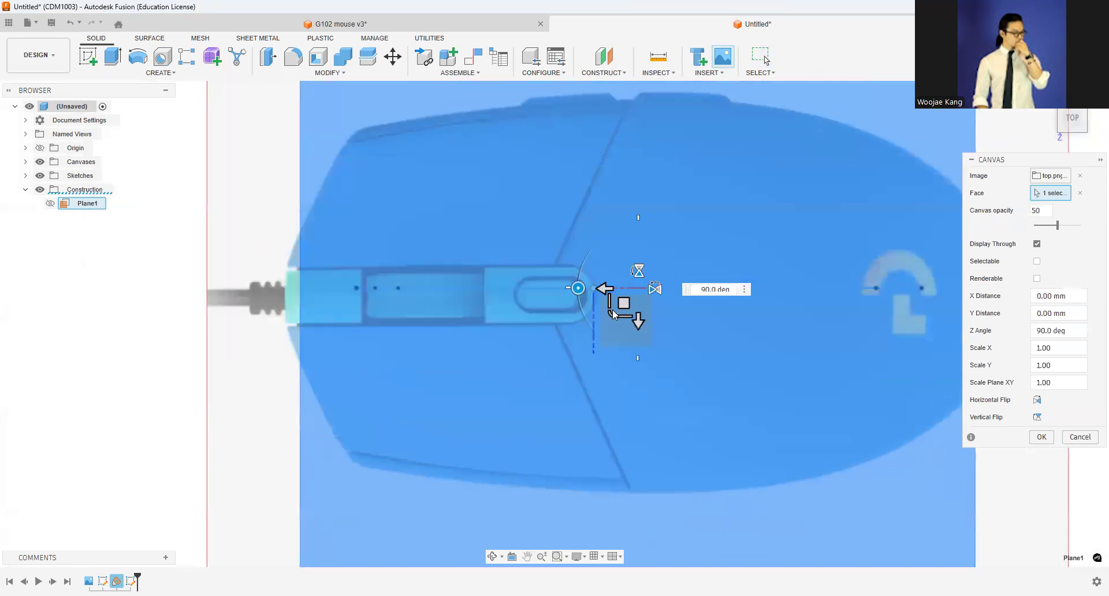
{"action": "left_click_drag", "start_coordinate": [617, 311], "coordinate": [611, 310]}
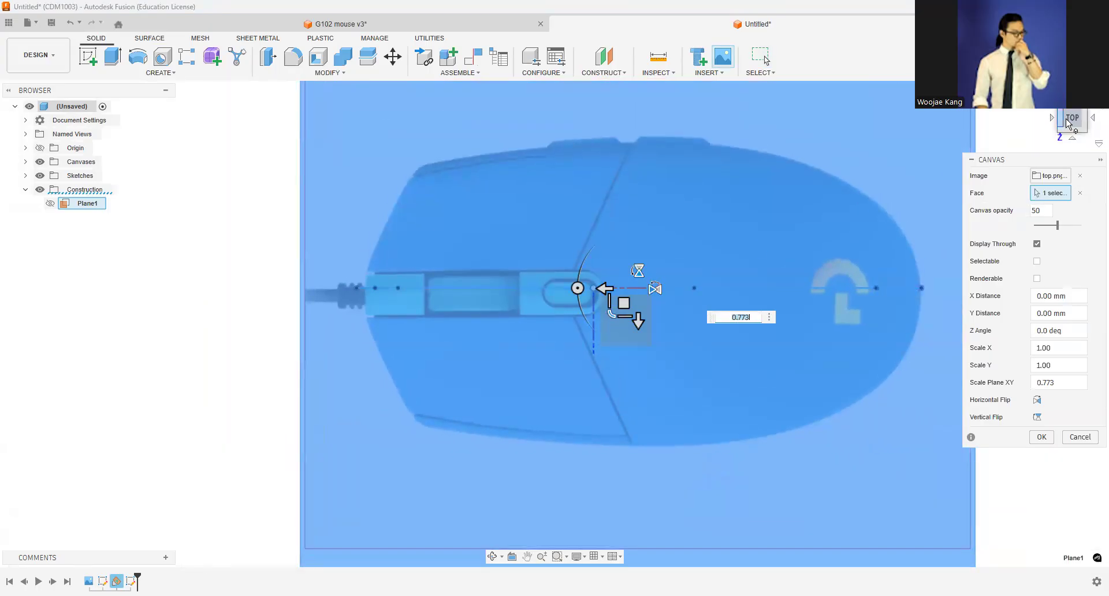
{"action": "left_click", "coordinate": [1073, 138]}
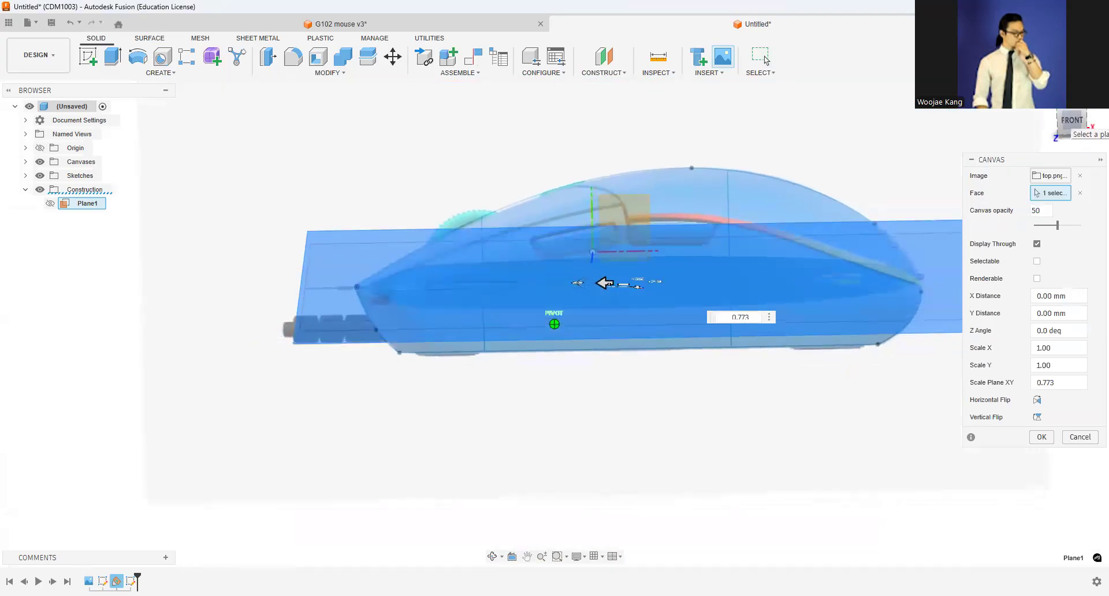
{"action": "left_click", "coordinate": [1041, 437]}
Step: Edit the top canvas, scaling it by 1.025 and shifting it -0.134 mm in both X and Y to fit the profile
{"action": "left_click", "coordinate": [1074, 112]}
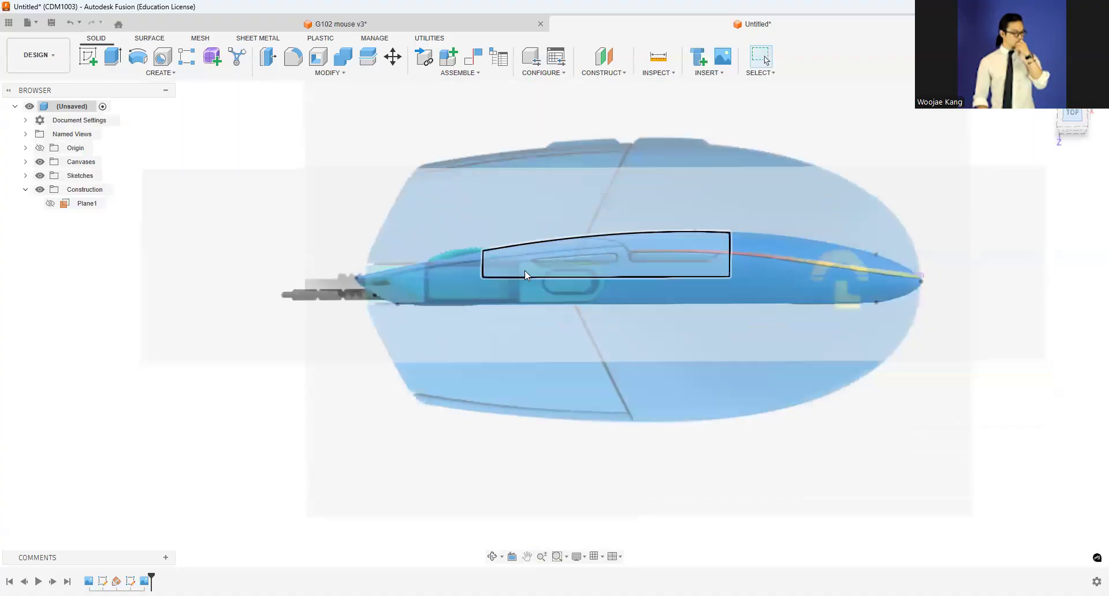
{"action": "left_click", "coordinate": [439, 286]}
{"action": "middle_click_drag", "start_coordinate": [942, 492], "coordinate": [928, 330], "text": "shift"}
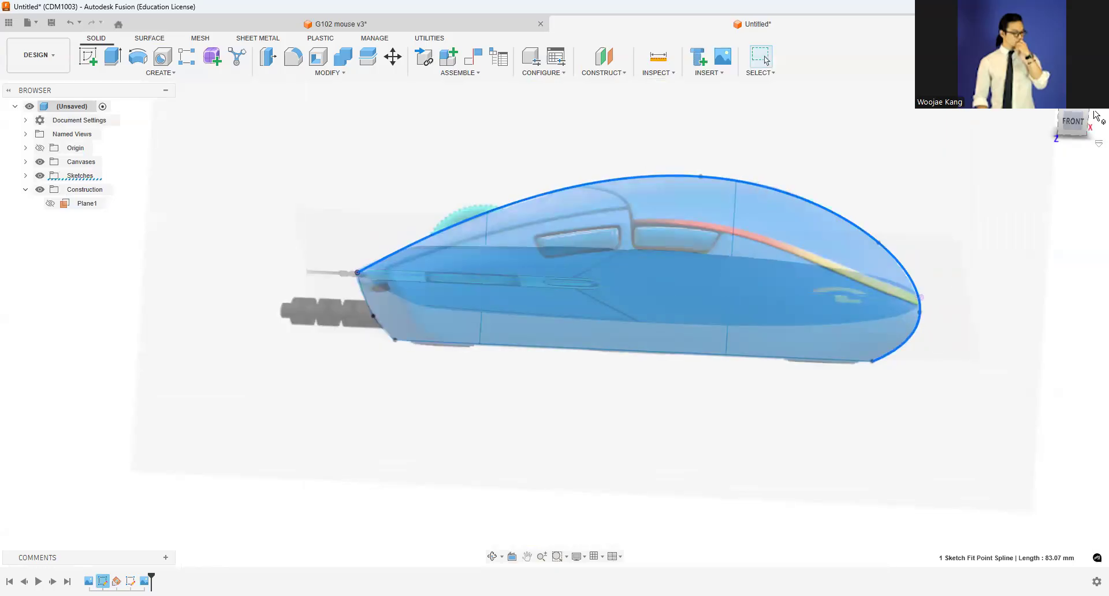
{"action": "left_click", "coordinate": [1070, 120]}
{"action": "left_click", "coordinate": [1076, 112]}
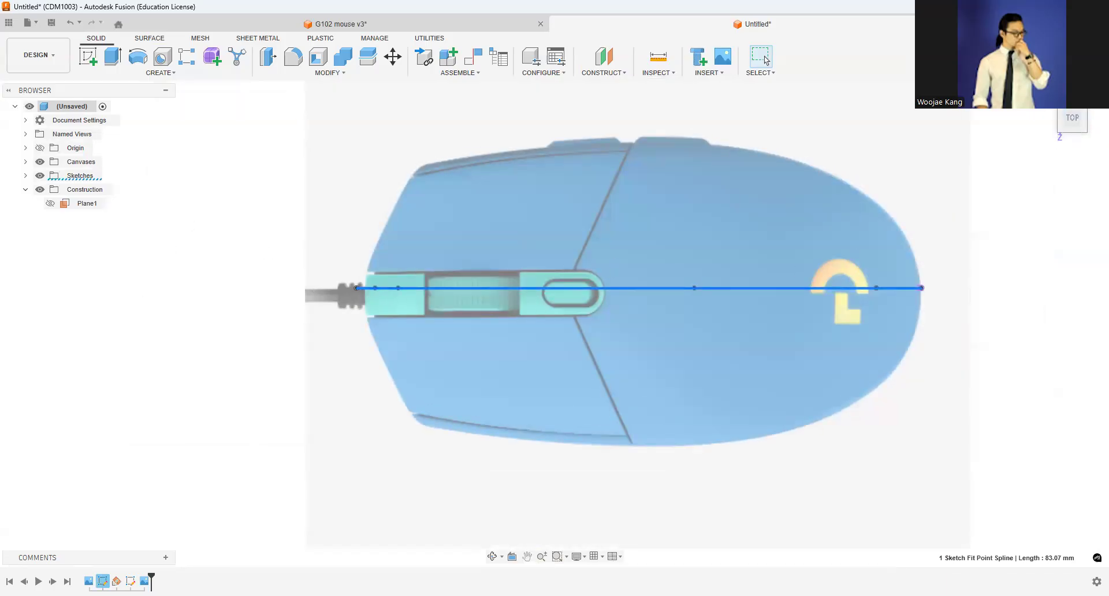
{"action": "left_click", "coordinate": [25, 162]}
{"action": "left_click", "coordinate": [82, 190]}
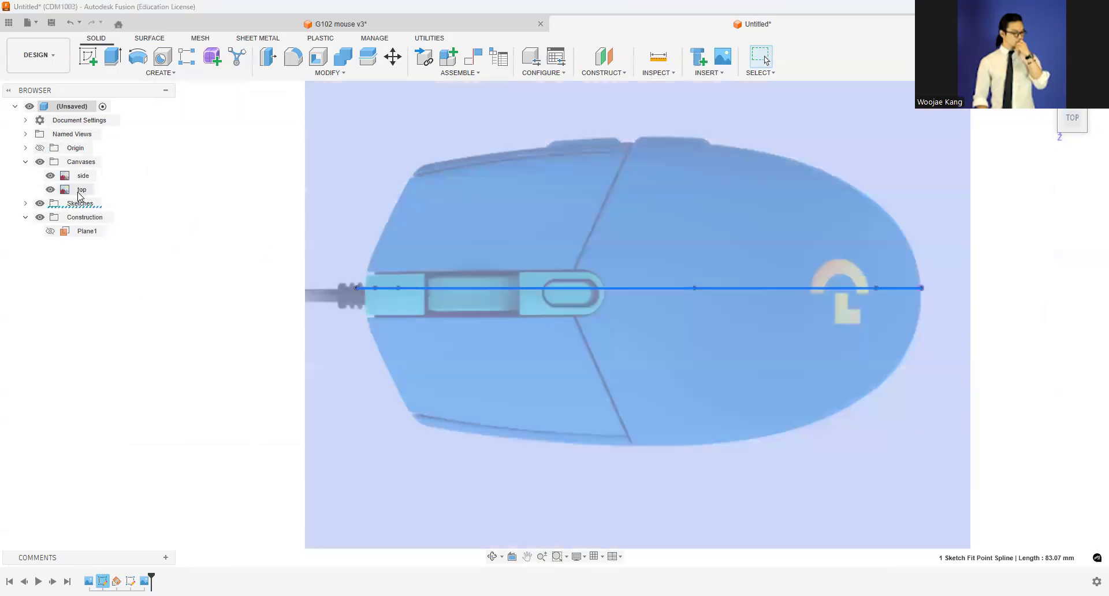
{"action": "right_click", "coordinate": [81, 192]}
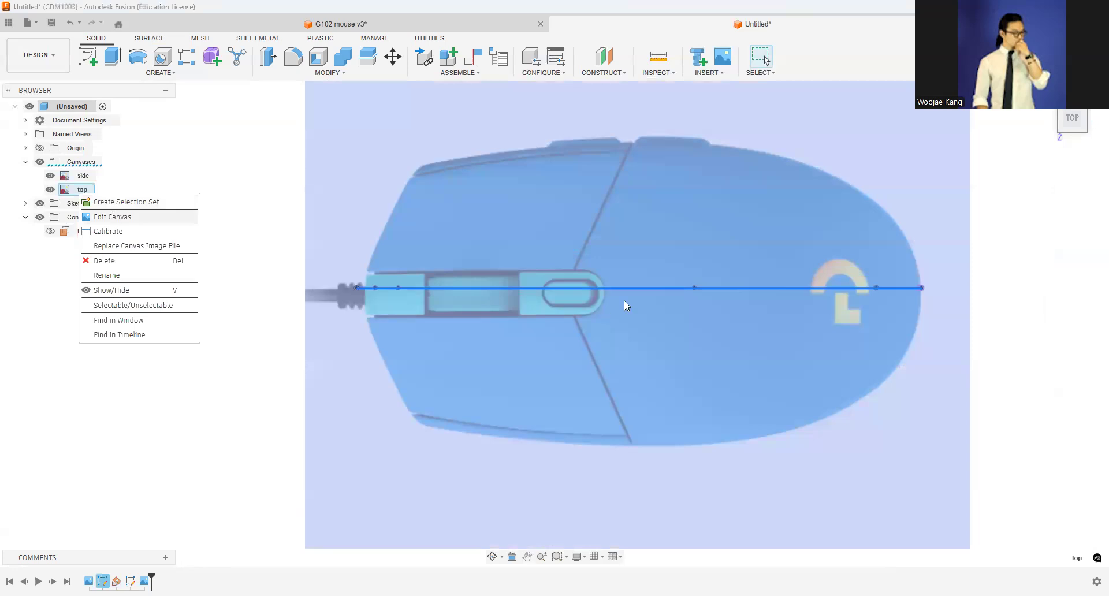
{"action": "left_click_drag", "start_coordinate": [624, 301], "coordinate": [608, 310]}
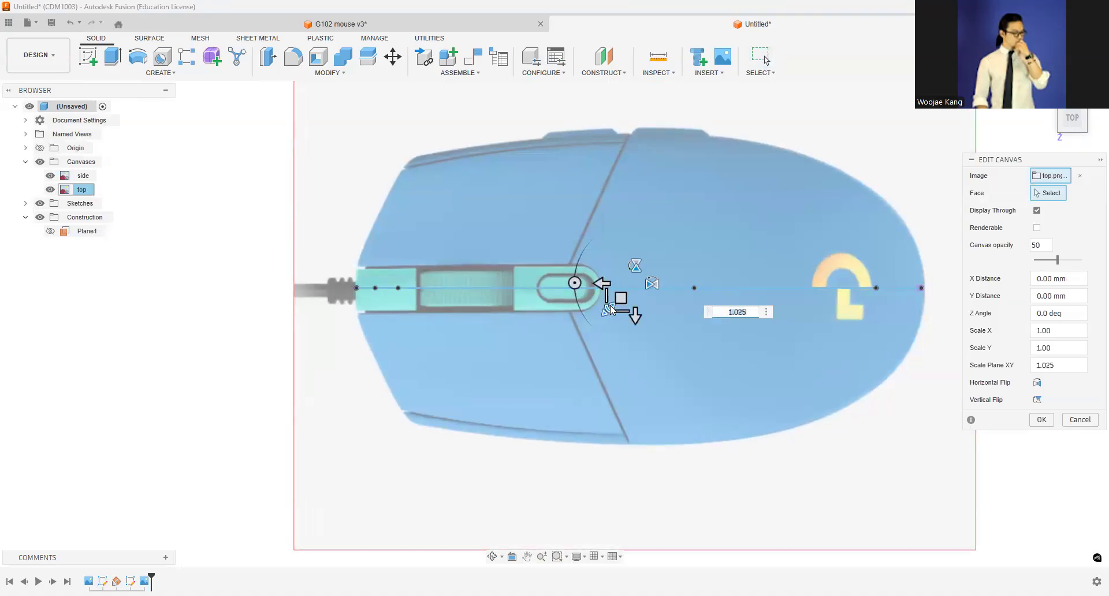
{"action": "left_click_drag", "start_coordinate": [619, 297], "coordinate": [622, 299]}
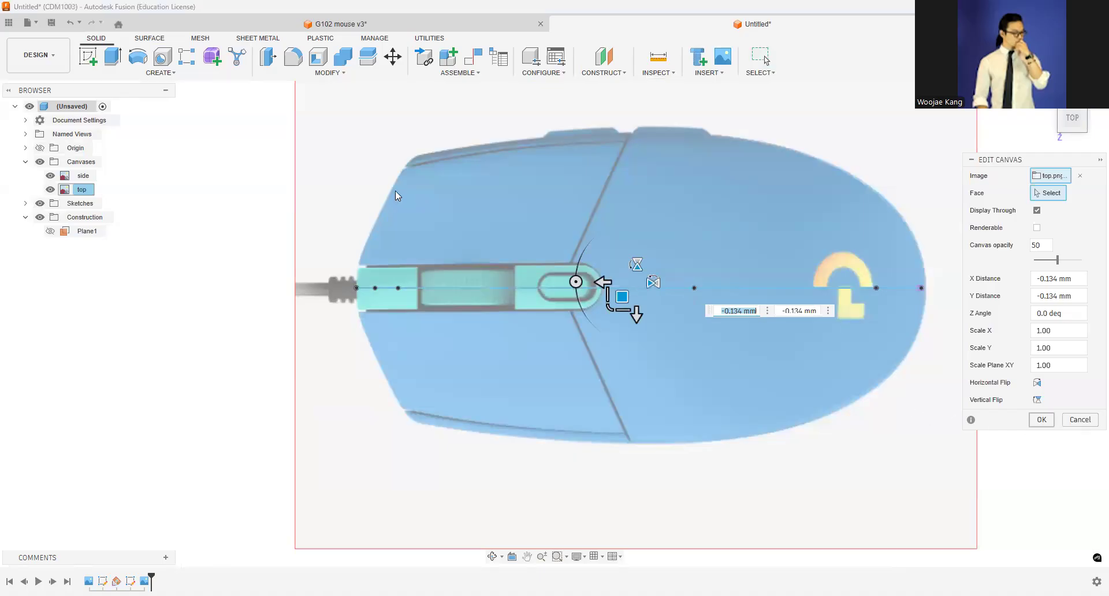
{"action": "key", "text": "Return"}
Step: Compare the top canvas with the side profile at an angle and from above, and show the individual sketches
{"action": "left_click_drag", "start_coordinate": [1074, 120], "coordinate": [1074, 98]}
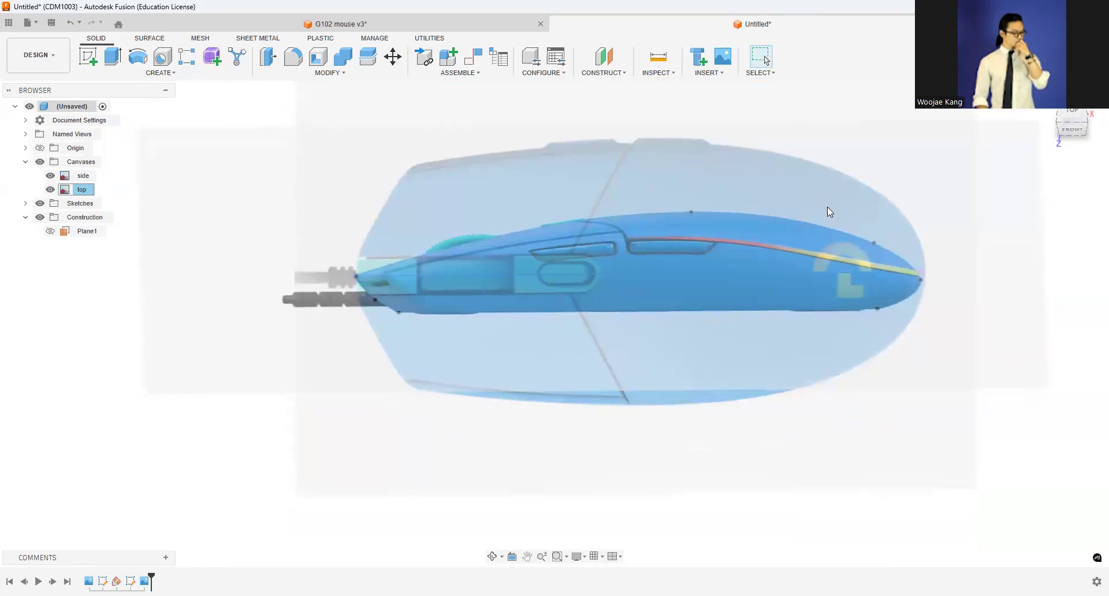
{"action": "left_click", "coordinate": [1073, 115]}
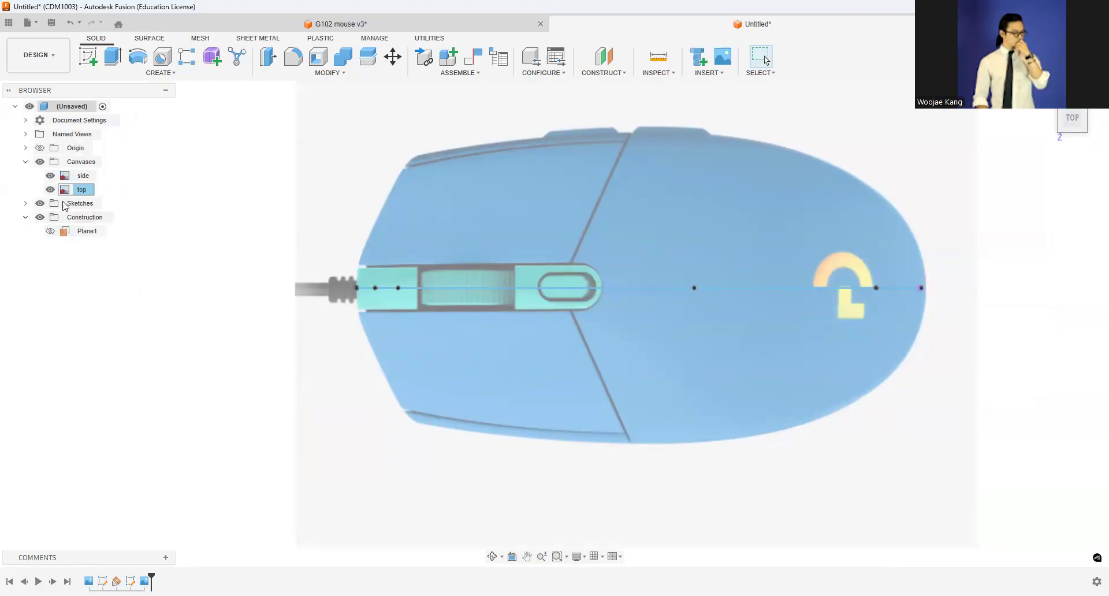
{"action": "left_click", "coordinate": [25, 203]}
{"action": "left_click", "coordinate": [24, 217]}
{"action": "left_click", "coordinate": [25, 203]}
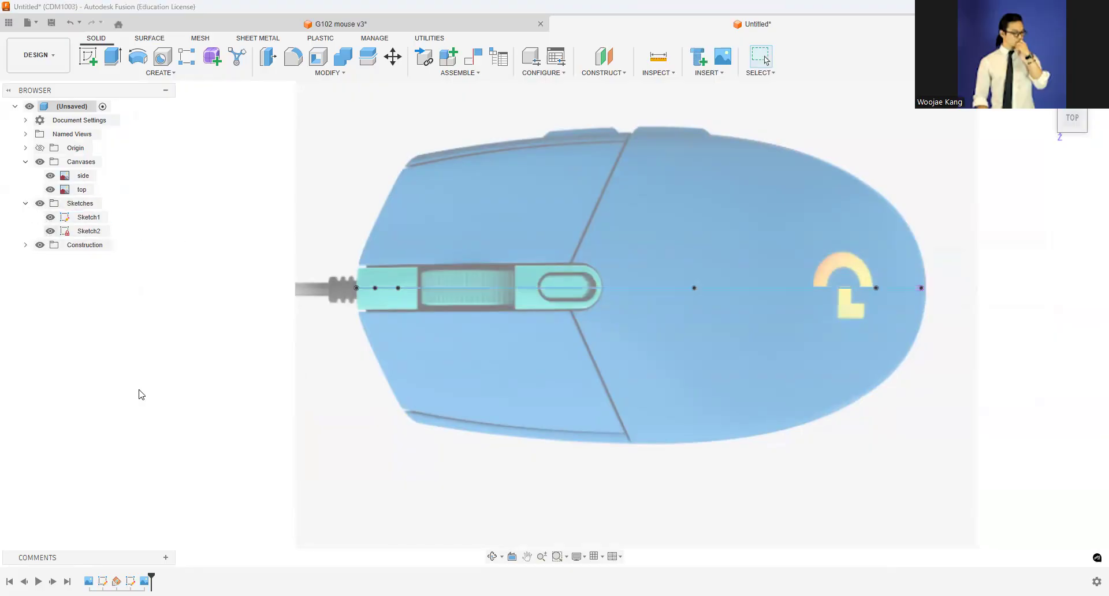
Step: Delete Sketch2, the sketch holding the line projected onto the top view
{"action": "key", "text": "l"}
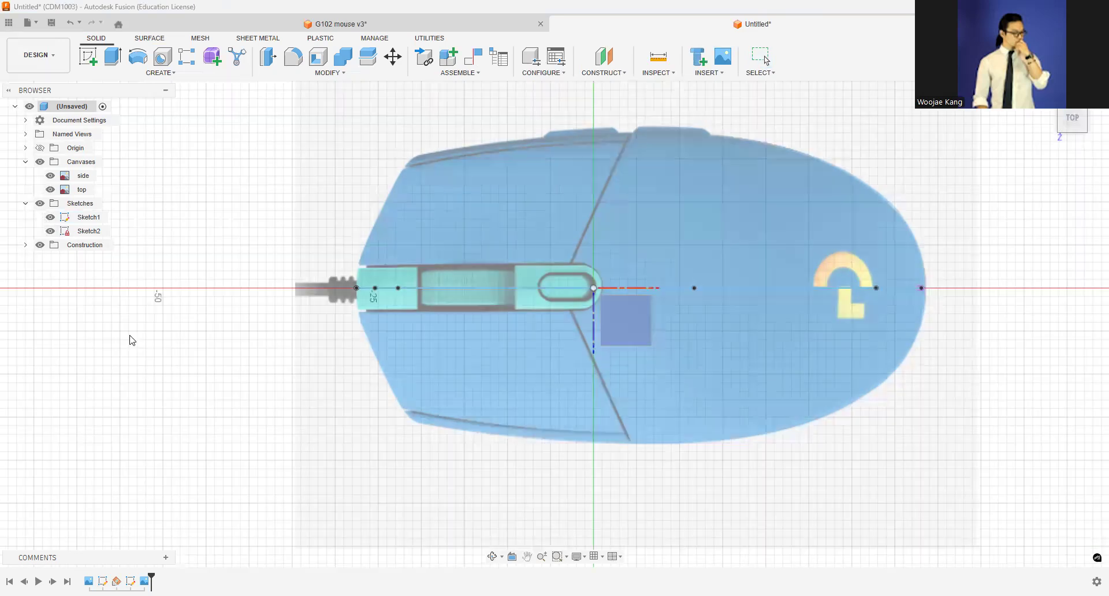
{"action": "key", "text": "Escape"}
{"action": "left_click", "coordinate": [81, 231]}
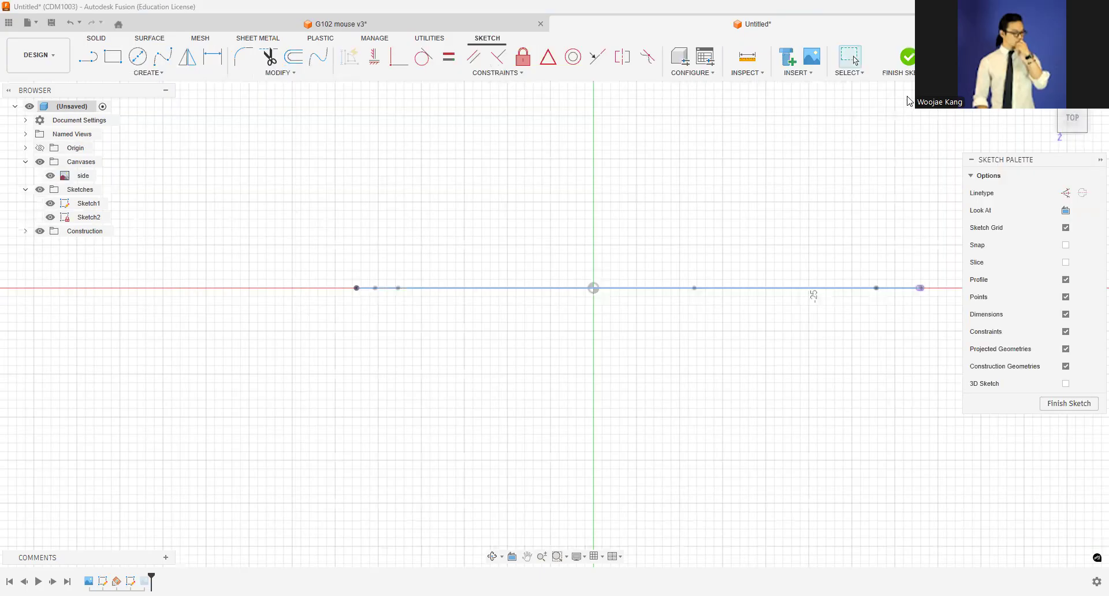
{"action": "left_click", "coordinate": [907, 64]}
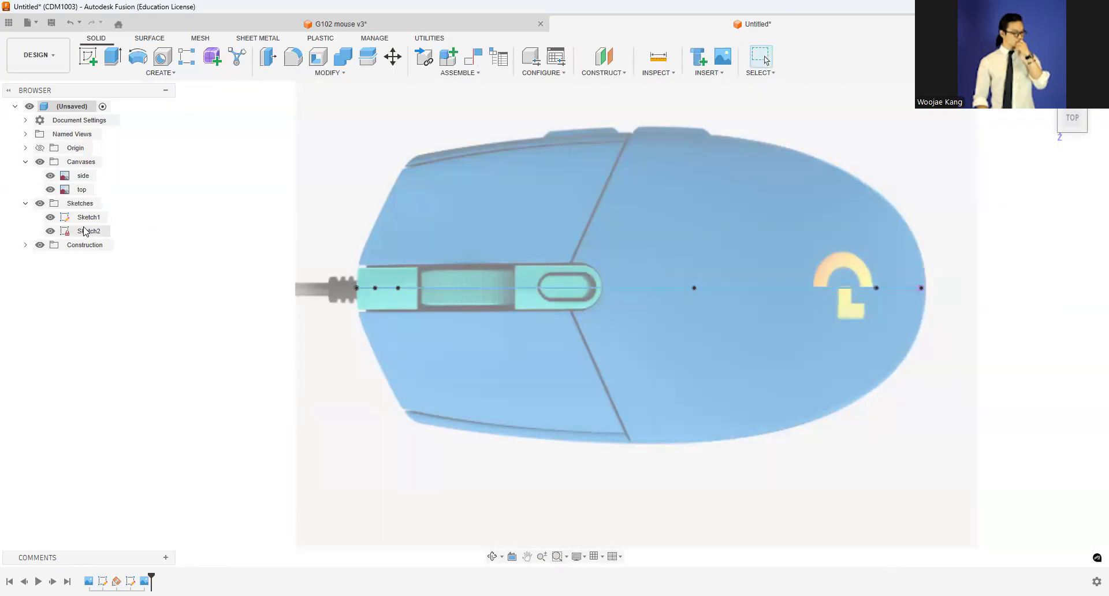
{"action": "key", "text": "Delete"}
{"action": "left_click", "coordinate": [81, 190]}
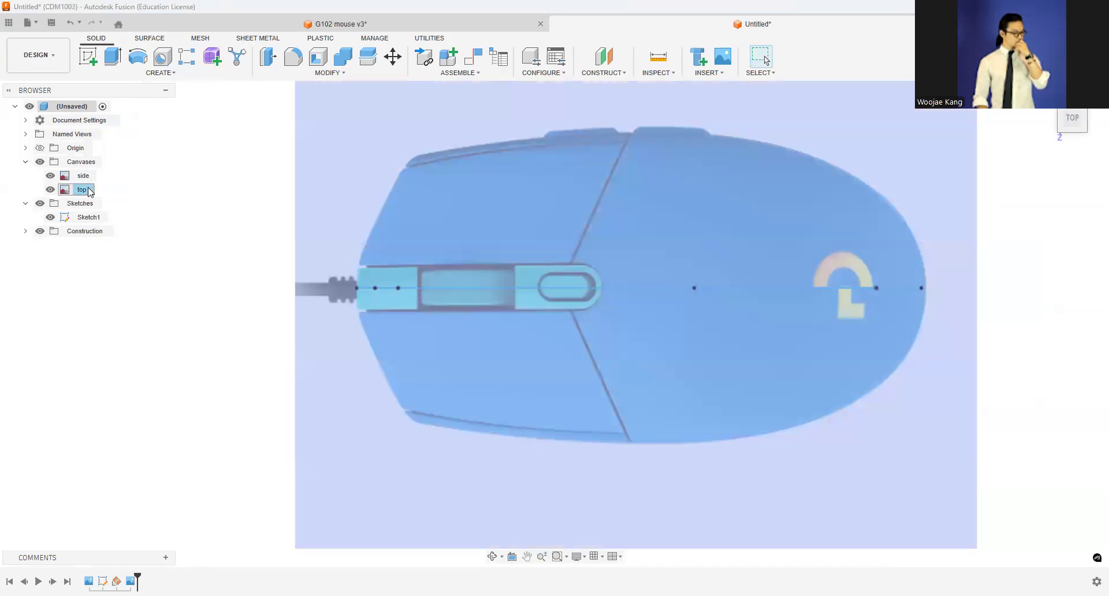
{"action": "left_click", "coordinate": [195, 194]}
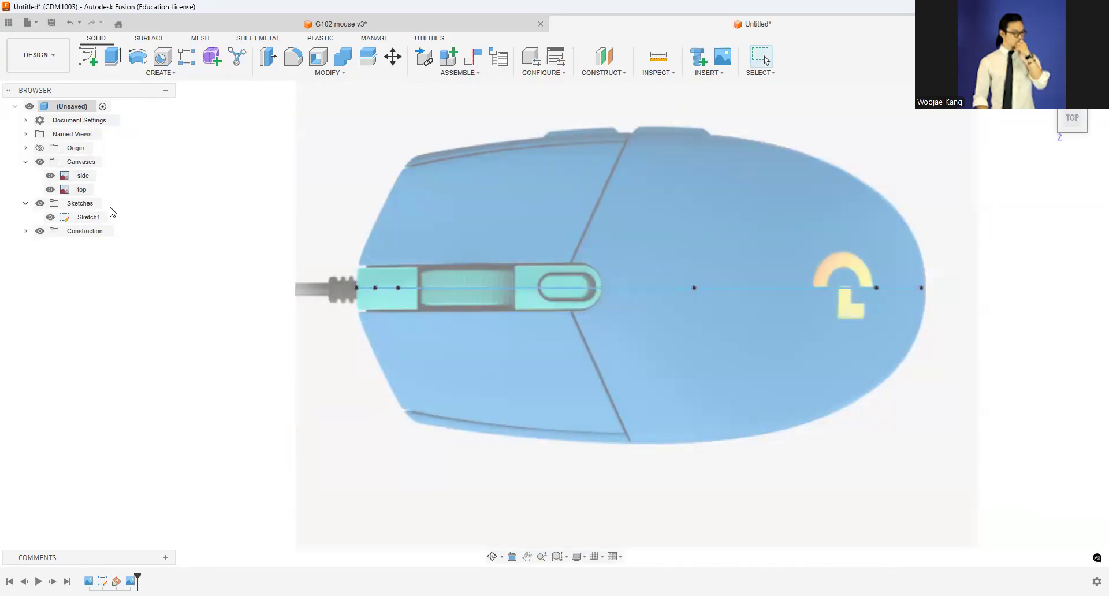
Step: Create an empty sketch on the vertical plane facing right, hide construction plane Plane1, and finish the sketch
{"action": "left_click", "coordinate": [88, 57]}
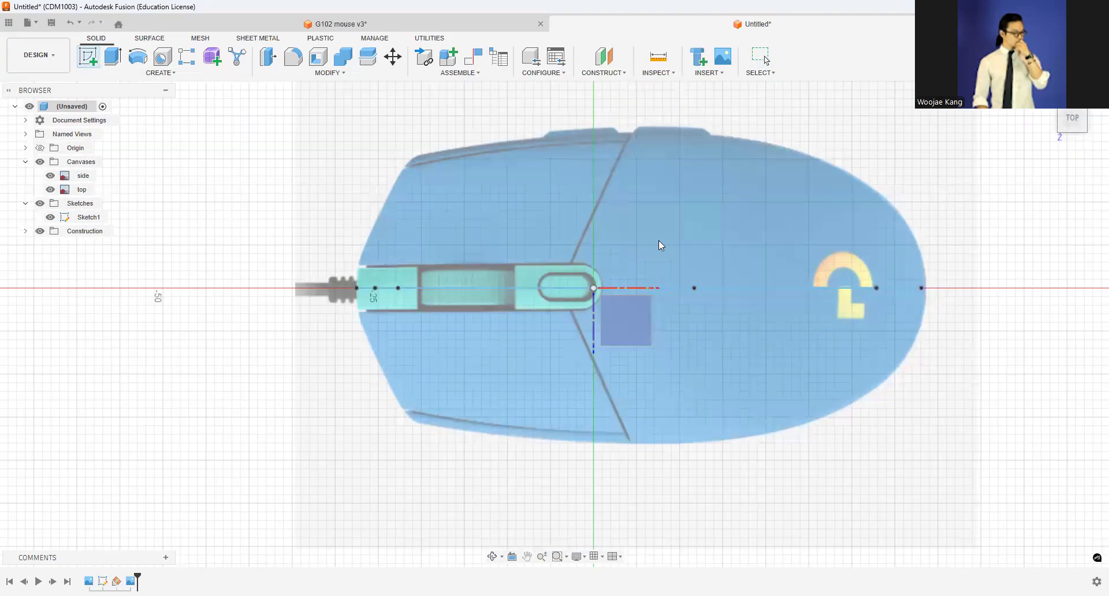
{"action": "left_click", "coordinate": [1074, 141]}
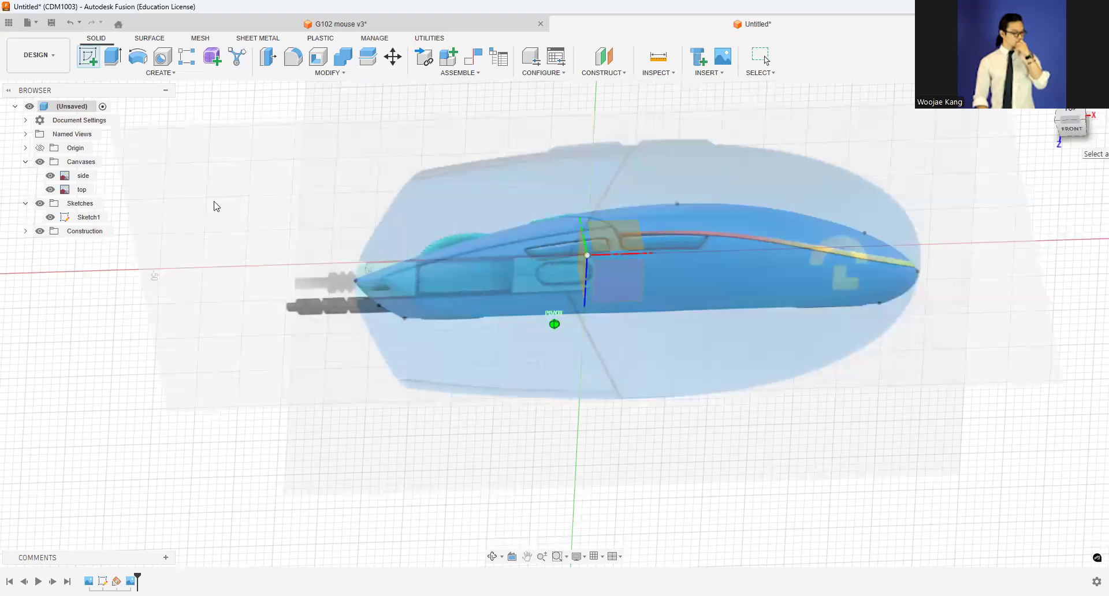
{"action": "left_click", "coordinate": [25, 232]}
{"action": "left_click", "coordinate": [51, 246]}
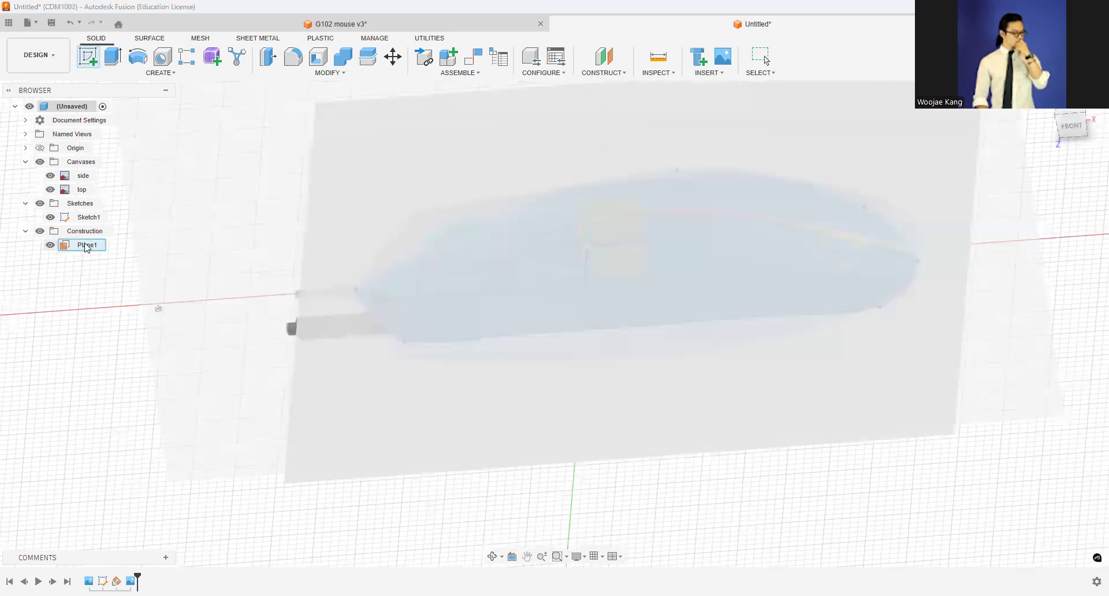
{"action": "left_click", "coordinate": [409, 276]}
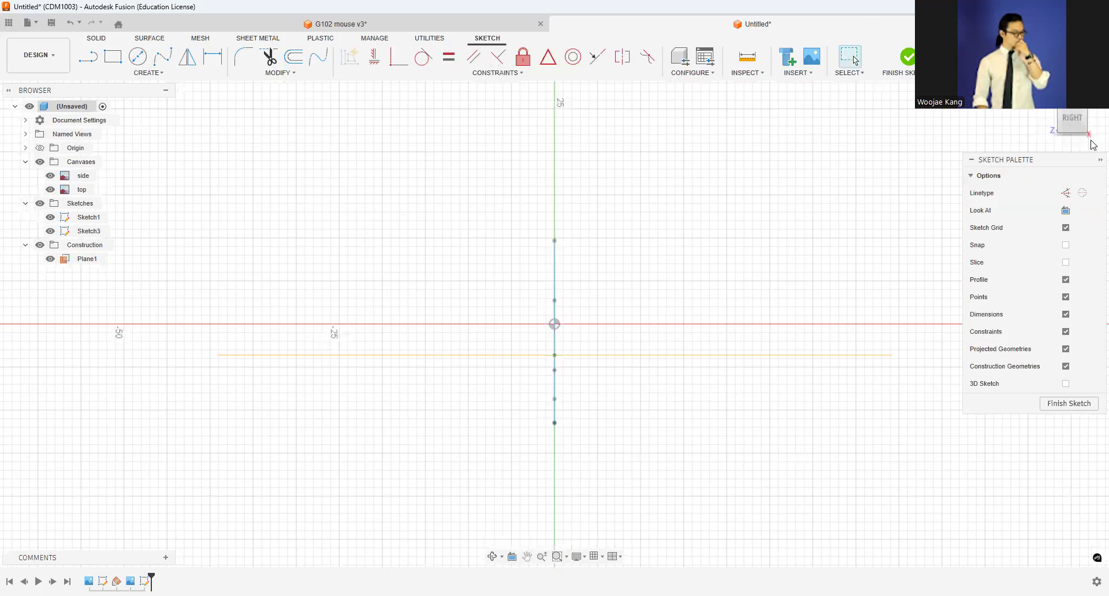
{"action": "left_click", "coordinate": [51, 260]}
{"action": "left_click", "coordinate": [907, 57]}
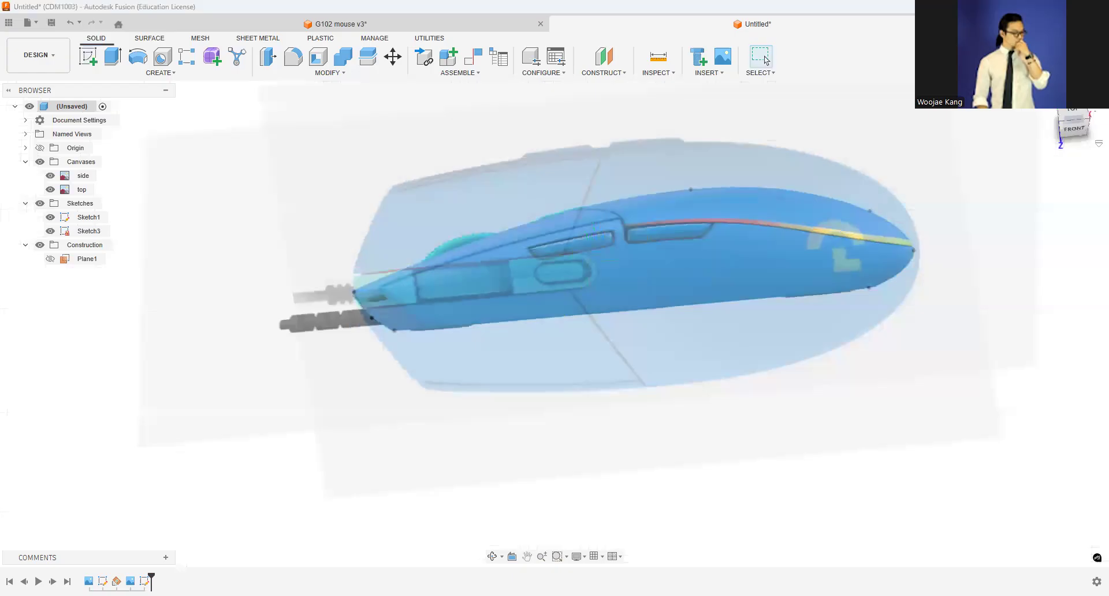
Step: Show Plane1 and create a new sketch on it at the height of the dividing line
{"action": "left_click", "coordinate": [1073, 115]}
{"action": "left_click", "coordinate": [87, 56]}
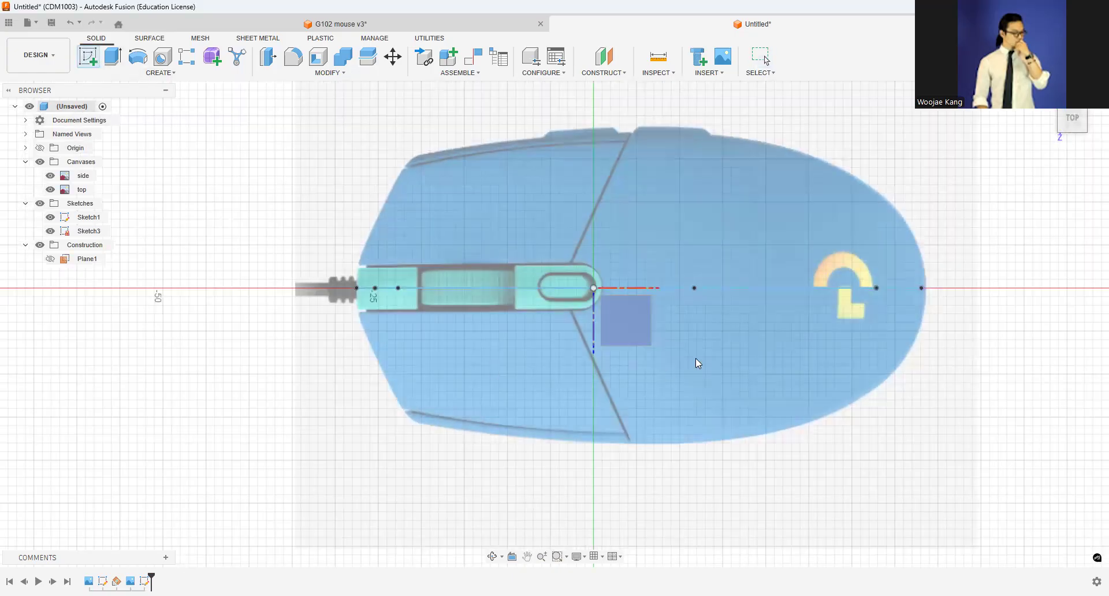
{"action": "left_click_drag", "start_coordinate": [1073, 120], "coordinate": [1072, 113]}
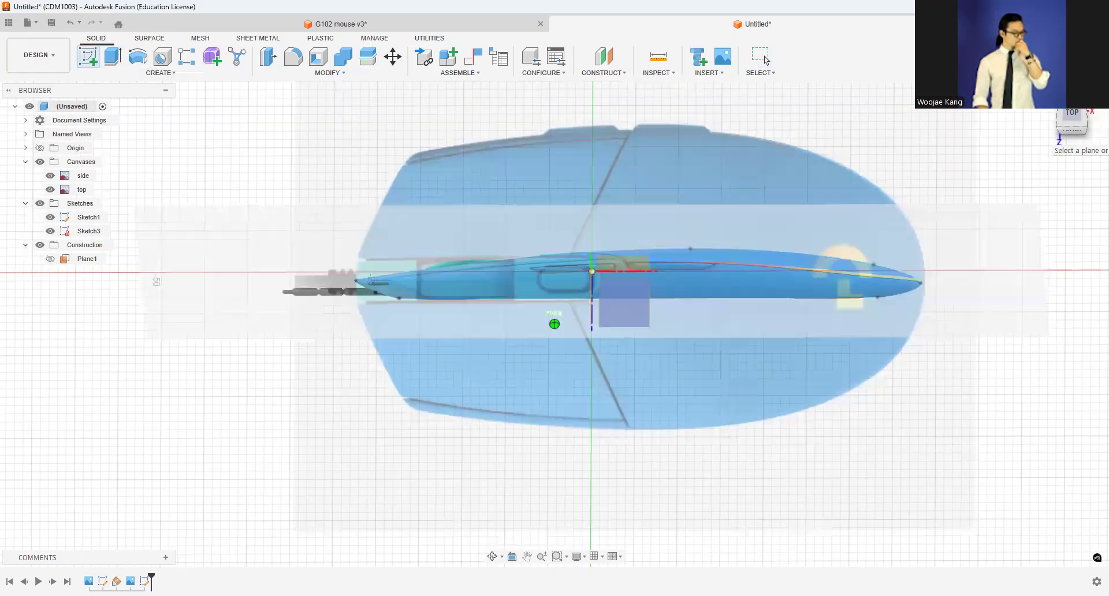
{"action": "left_click", "coordinate": [51, 259]}
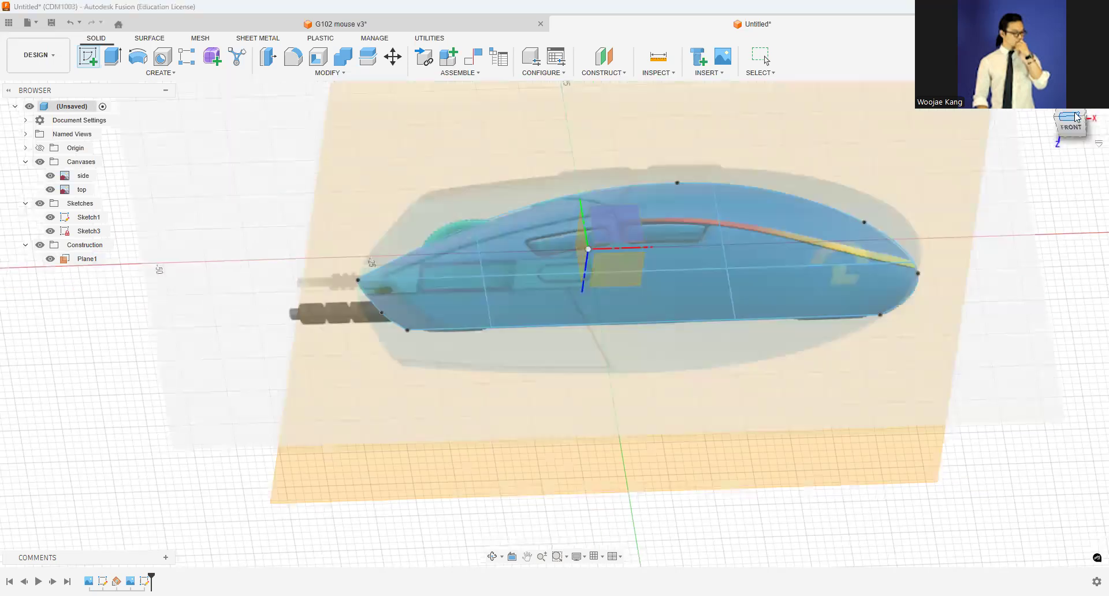
{"action": "left_click", "coordinate": [365, 283]}
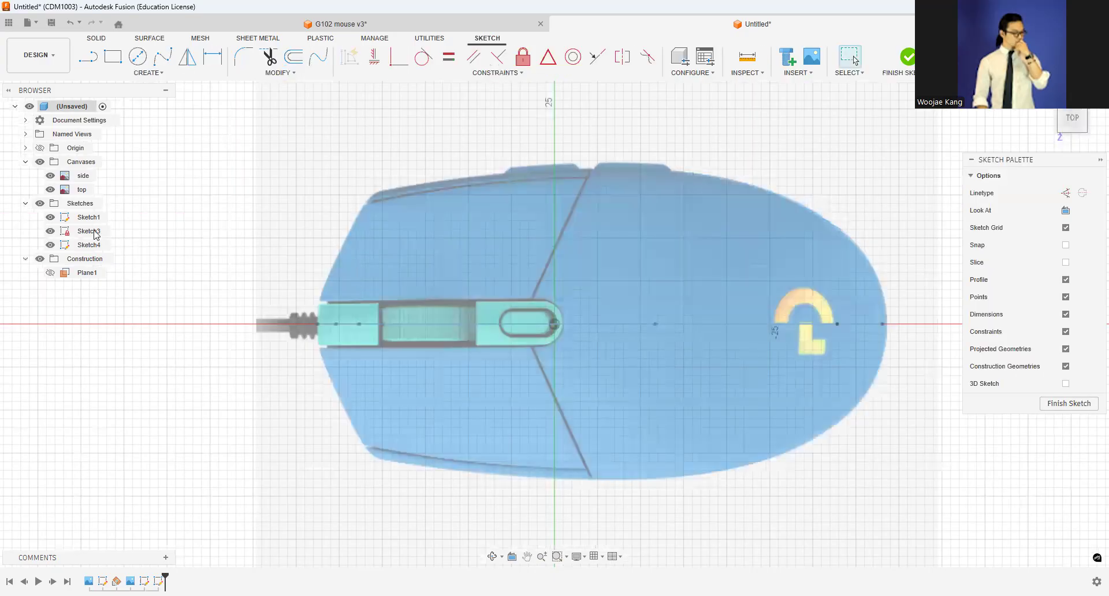
Step: Project the side profile's dividing line from Sketch1 into the new sketch
{"action": "double_click", "coordinate": [89, 231]}
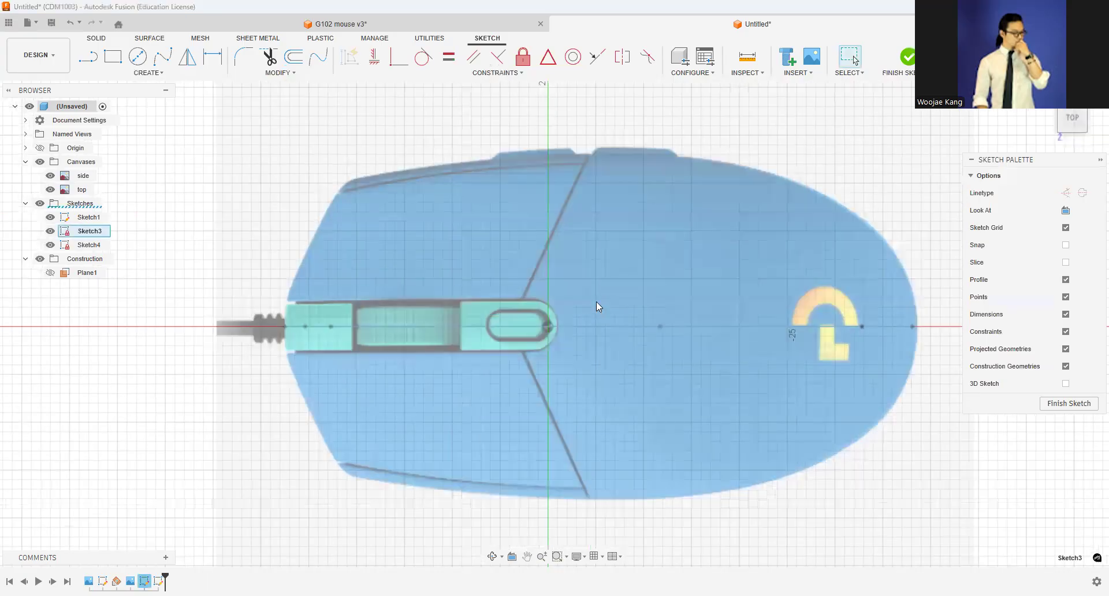
{"action": "key", "text": "p"}
{"action": "left_click_drag", "start_coordinate": [1072, 123], "coordinate": [1077, 110]}
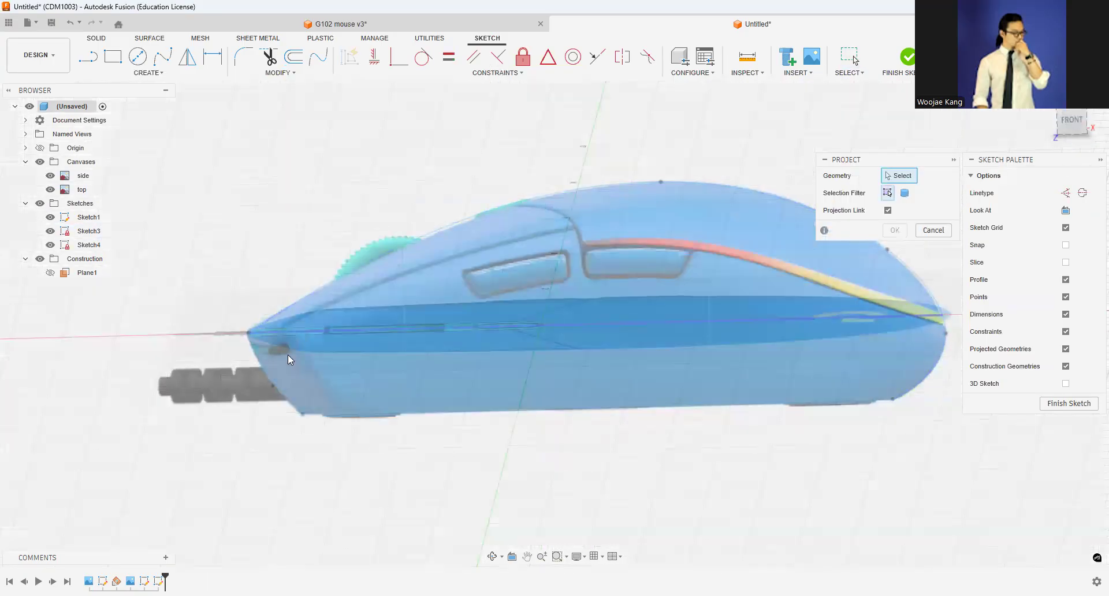
{"action": "left_click", "coordinate": [325, 331]}
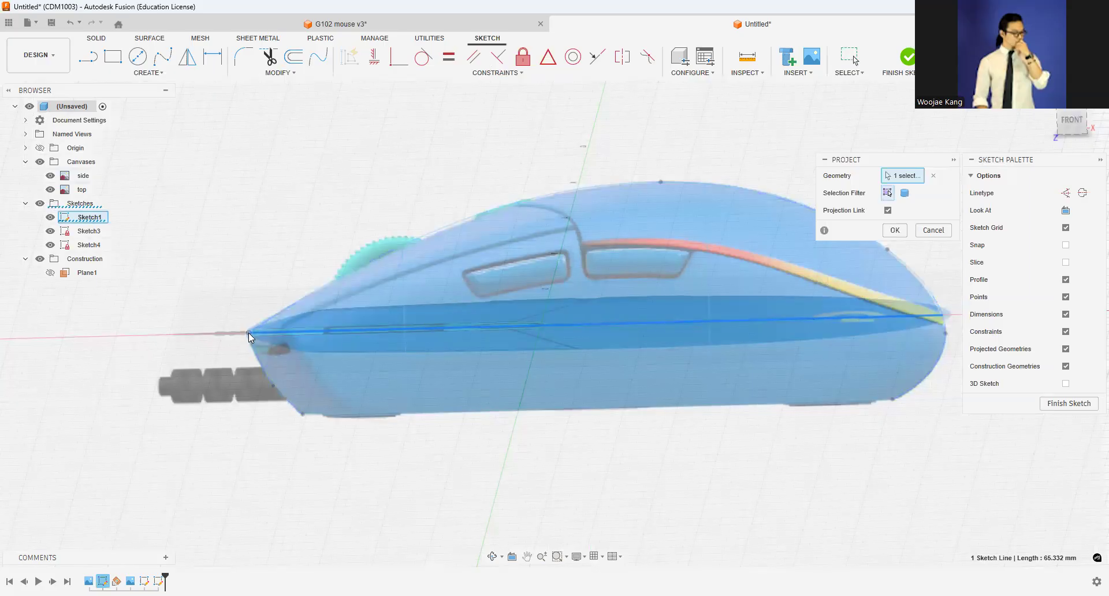
{"action": "left_click", "coordinate": [894, 230]}
Step: Look at the sketch from above and hide Sketch1 and Sketch3
{"action": "left_click", "coordinate": [1072, 111]}
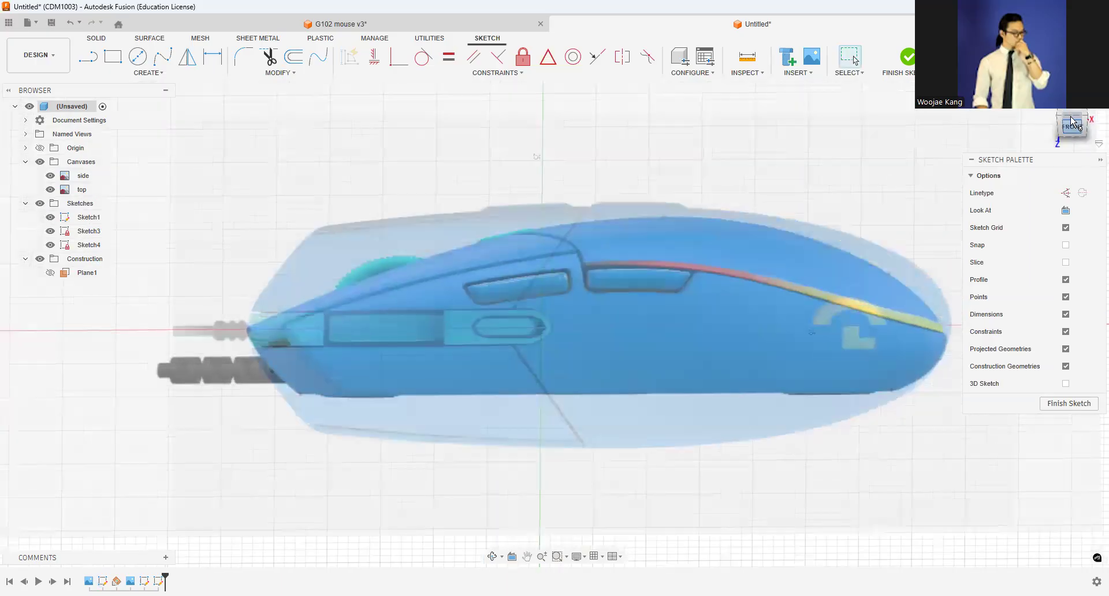
{"action": "left_click", "coordinate": [1072, 116]}
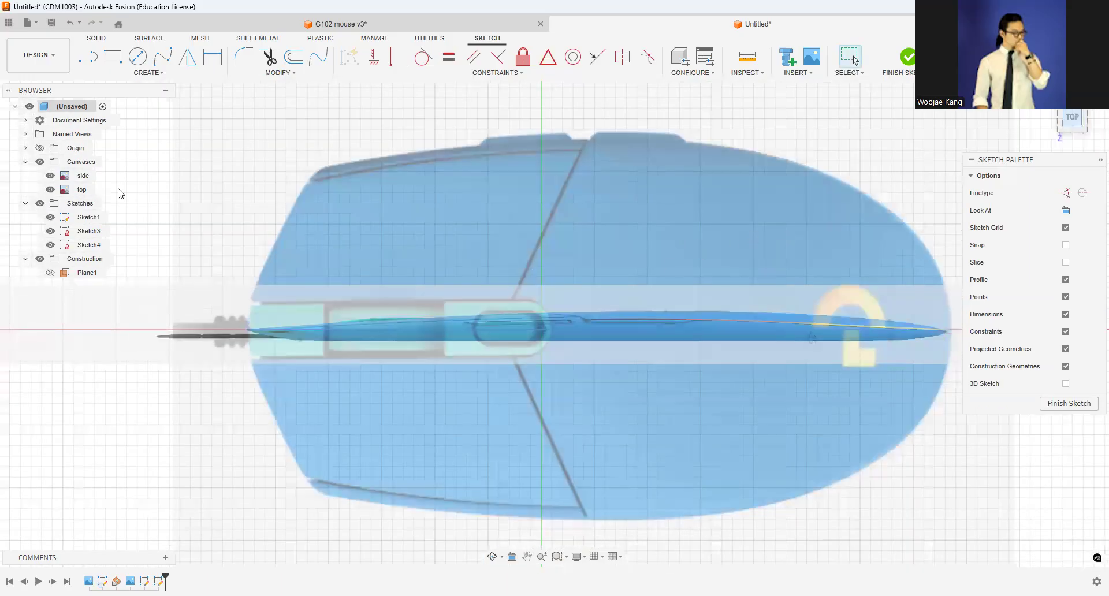
{"action": "left_click", "coordinate": [50, 218]}
{"action": "left_click", "coordinate": [50, 231]}
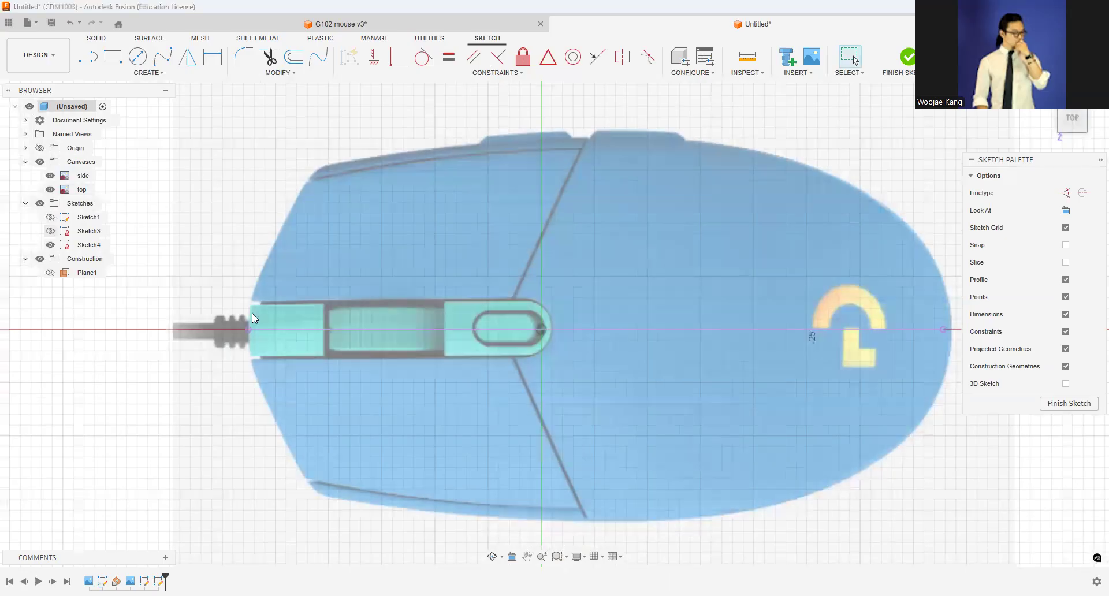
Step: Trace the mouse's front edge with a fit point spline from the projected line's front end to the lower front corner
{"action": "left_click", "coordinate": [88, 56]}
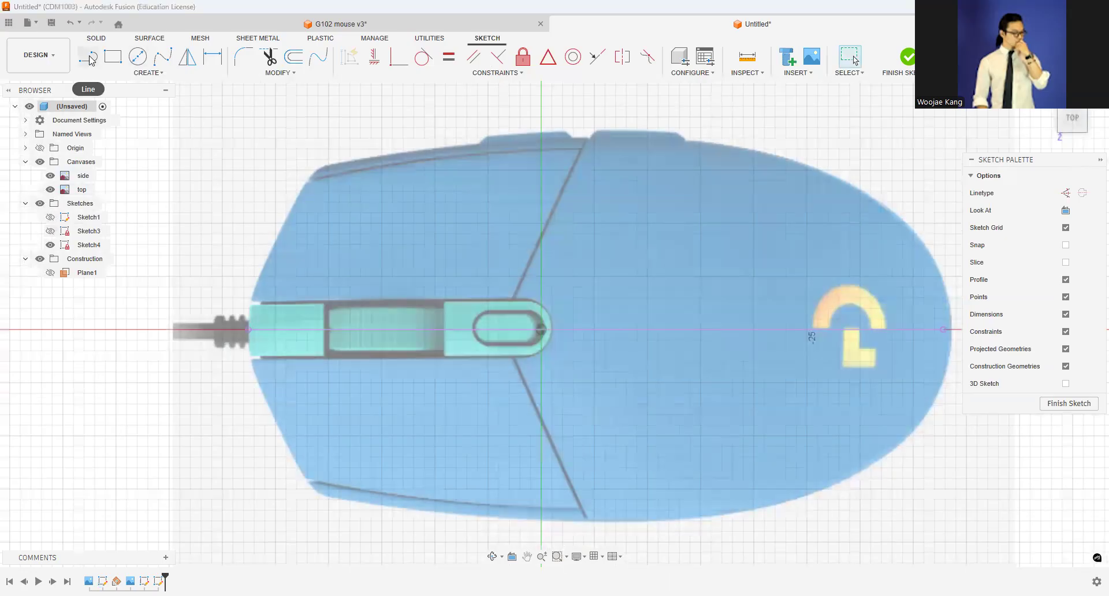
{"action": "left_click", "coordinate": [163, 56]}
{"action": "left_click", "coordinate": [248, 329]}
{"action": "left_click", "coordinate": [248, 359]}
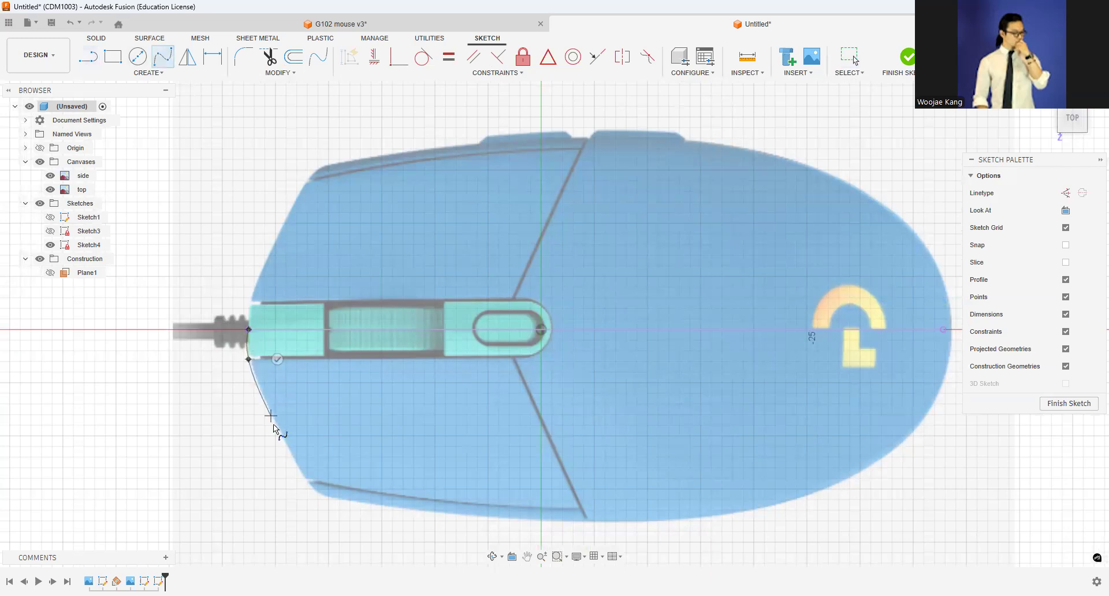
{"action": "double_click", "coordinate": [317, 496]}
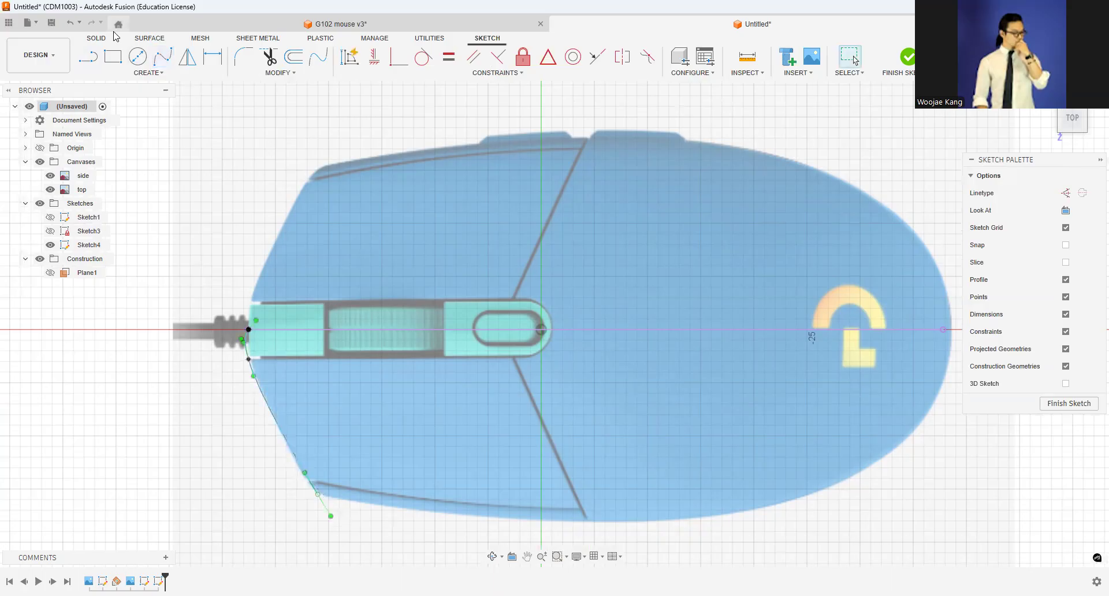
Step: Trace the mouse's lower side with a fit point spline from the front corner to the projected line's rear end
{"action": "left_click", "coordinate": [318, 495]}
{"action": "left_click", "coordinate": [590, 525]}
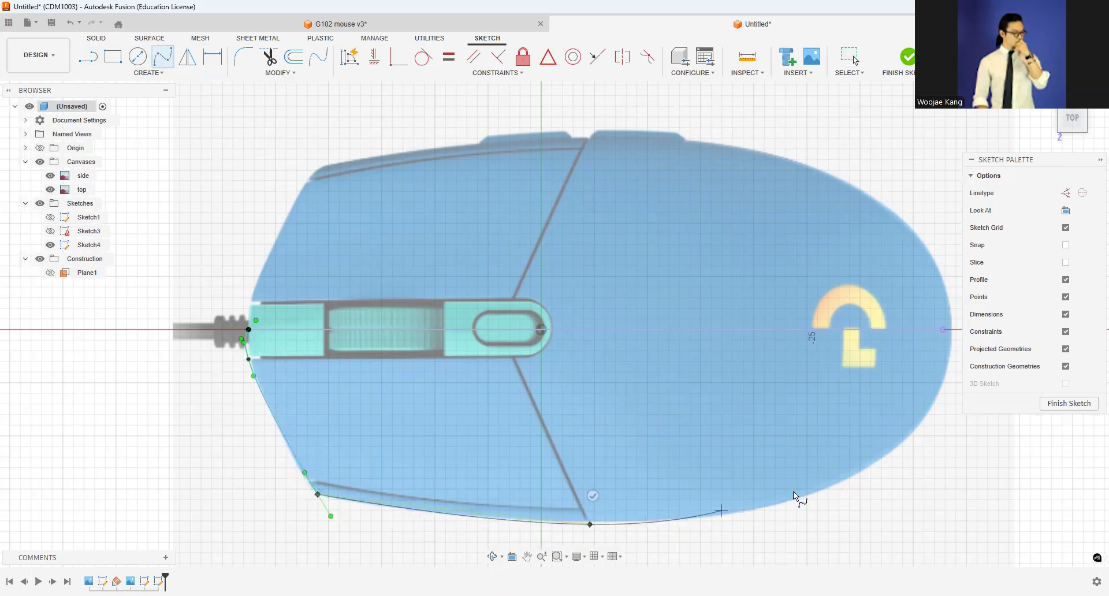
{"action": "left_click", "coordinate": [879, 466]}
{"action": "left_click", "coordinate": [946, 331]}
{"action": "key", "text": "Escape"}
{"action": "scroll", "coordinate": [944, 333], "scroll_direction": "up", "scroll_amount": 2}
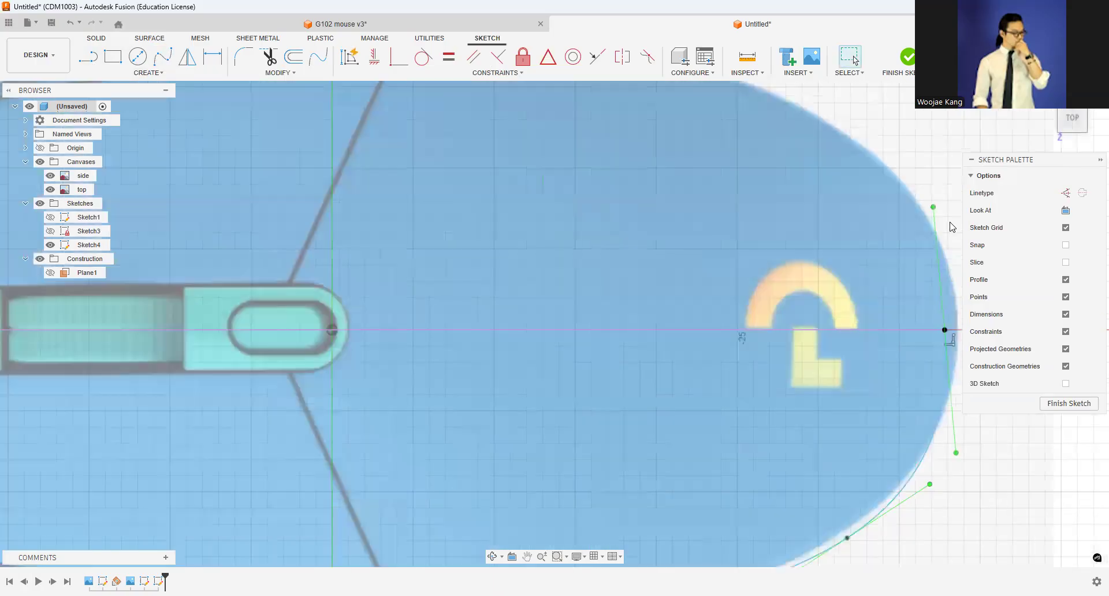
{"action": "scroll", "coordinate": [955, 229], "scroll_direction": "down", "scroll_amount": 2}
Step: Examine how the traced top outline and its rear end point line up with the side canvas, at an angle and from the front
{"action": "left_click_drag", "start_coordinate": [1073, 120], "coordinate": [1063, 98]}
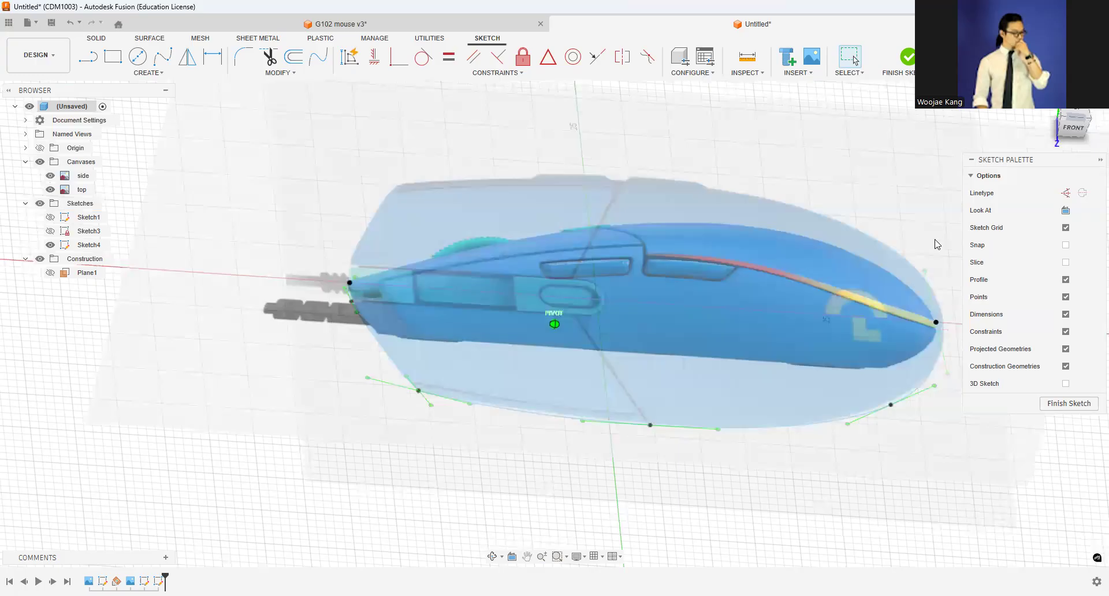
{"action": "left_click", "coordinate": [1078, 132]}
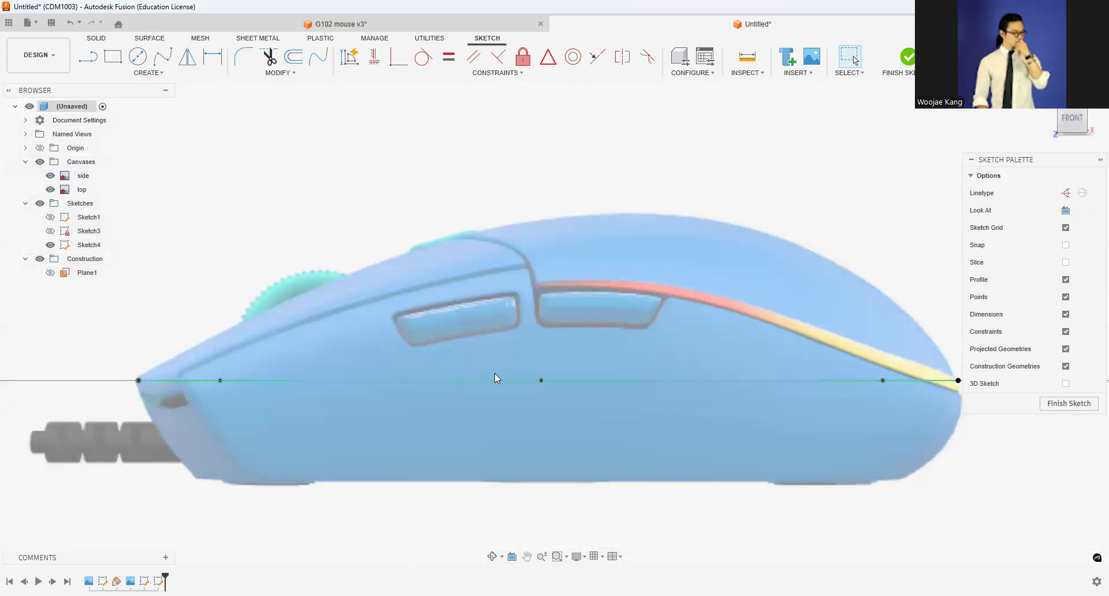
{"action": "scroll", "coordinate": [903, 327], "scroll_direction": "down", "scroll_amount": 2}
{"action": "middle_click_drag", "start_coordinate": [771, 316], "coordinate": [703, 300]}
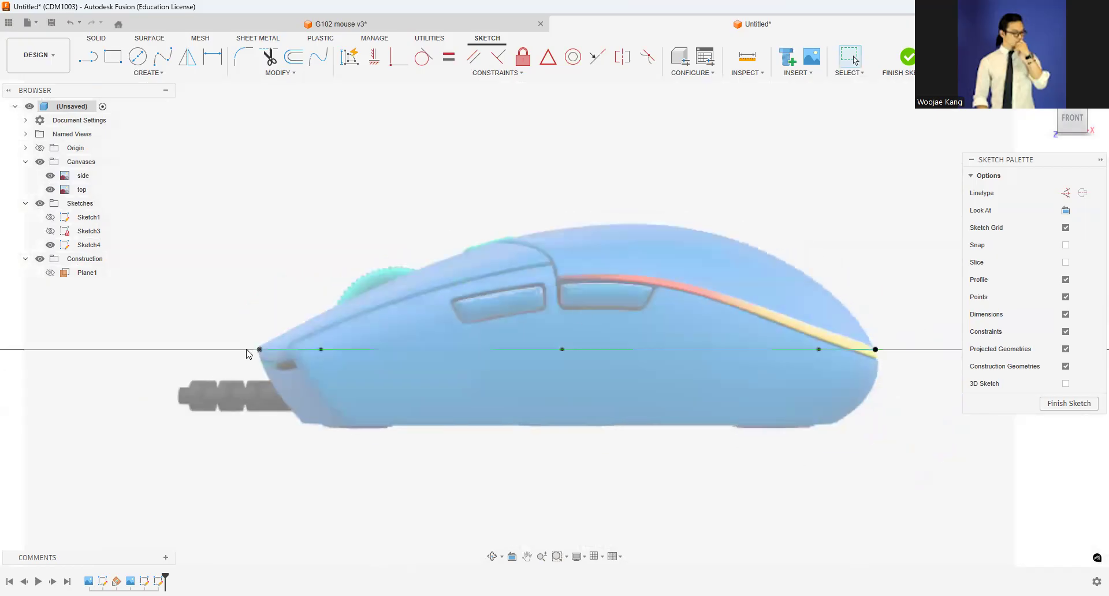
{"action": "left_click", "coordinate": [875, 349]}
{"action": "scroll", "coordinate": [872, 348], "scroll_direction": "up", "scroll_amount": 5}
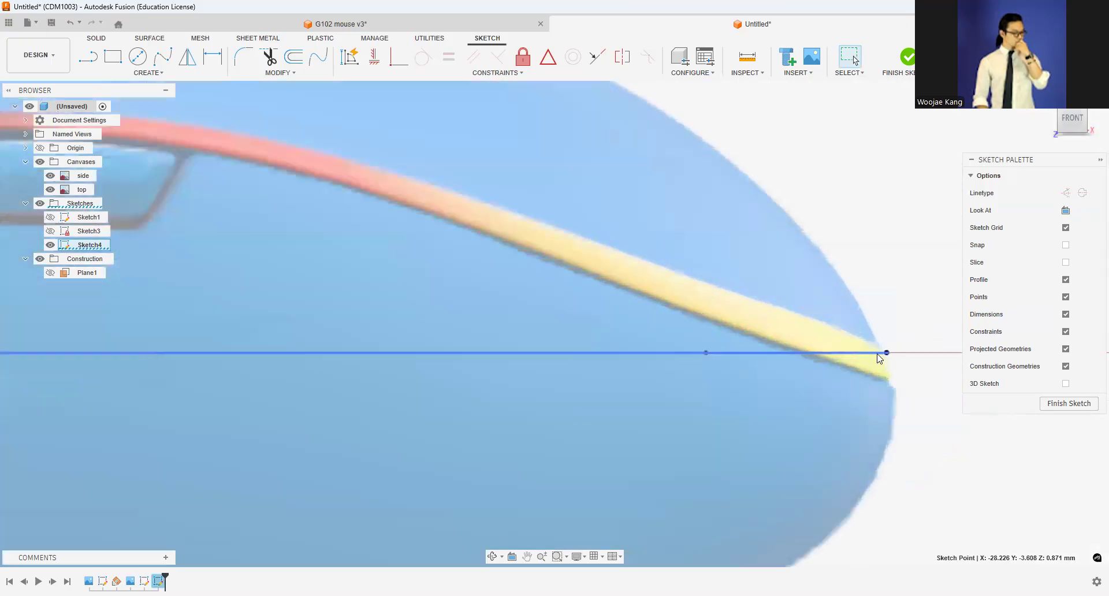
{"action": "scroll", "coordinate": [882, 340], "scroll_direction": "down", "scroll_amount": 2}
{"action": "scroll", "coordinate": [881, 340], "scroll_direction": "down", "scroll_amount": 5}
{"action": "middle_click_drag", "start_coordinate": [1079, 136], "coordinate": [37, 263], "text": "shift"}
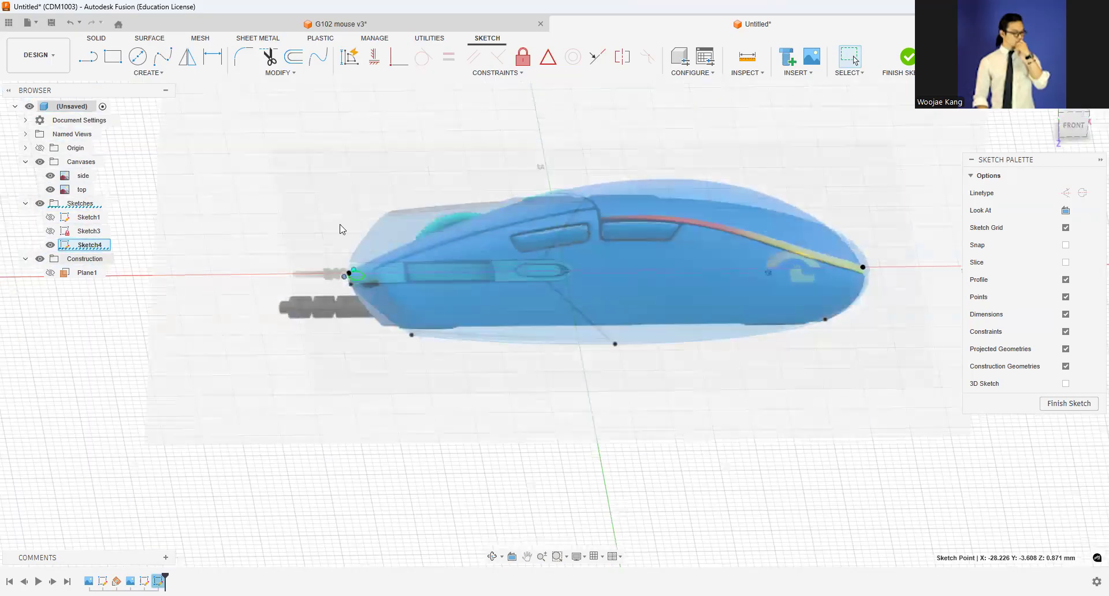
Step: Hide the side and top canvases, show Sketch1, and inspect the half outline against the side profile from several angles
{"action": "left_click", "coordinate": [51, 176]}
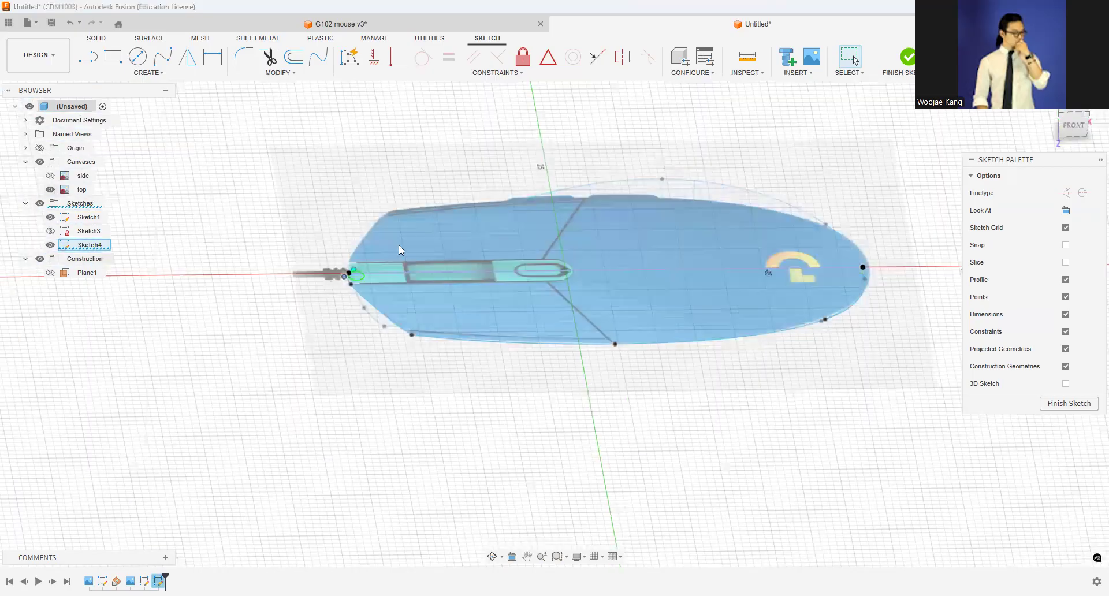
{"action": "left_click", "coordinate": [1075, 128]}
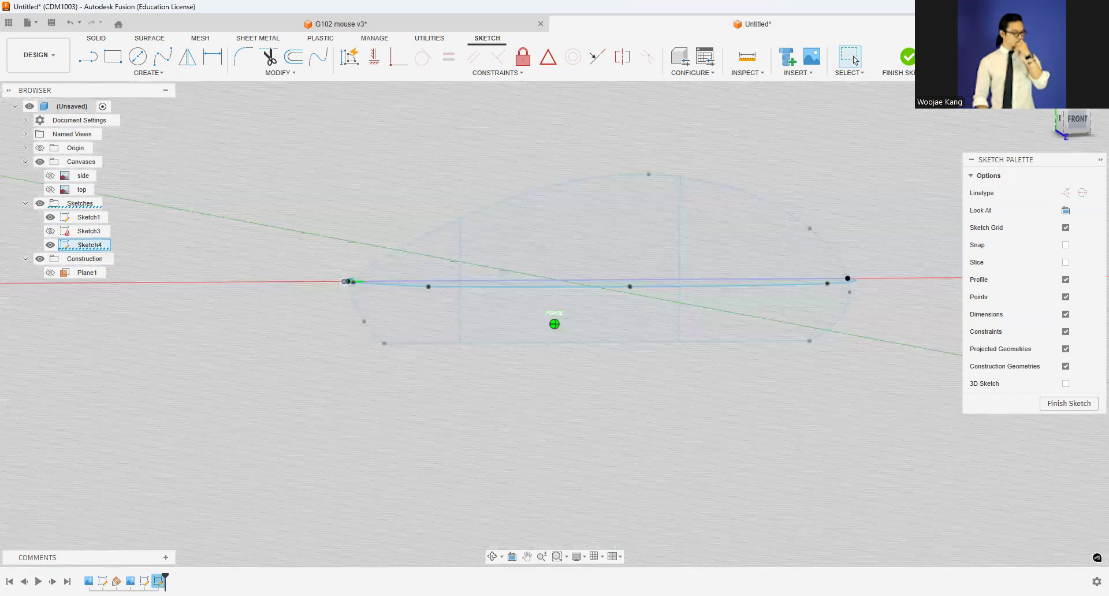
{"action": "middle_click_drag", "start_coordinate": [555, 324], "coordinate": [510, 346], "text": "shift"}
{"action": "scroll", "coordinate": [351, 362], "scroll_direction": "up", "scroll_amount": 3}
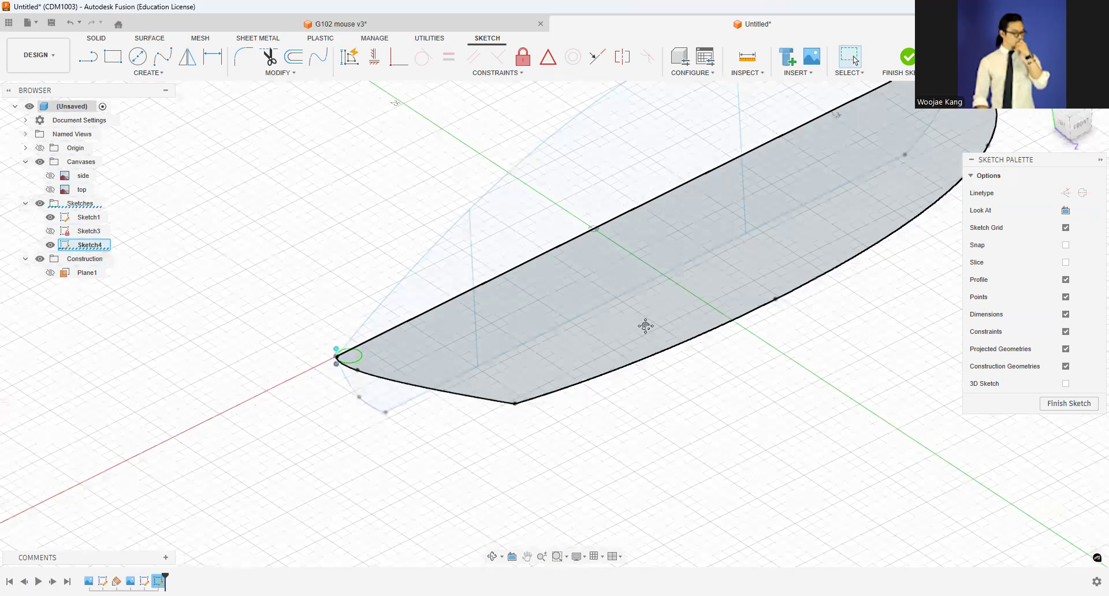
{"action": "middle_click_drag", "start_coordinate": [644, 324], "coordinate": [541, 424]}
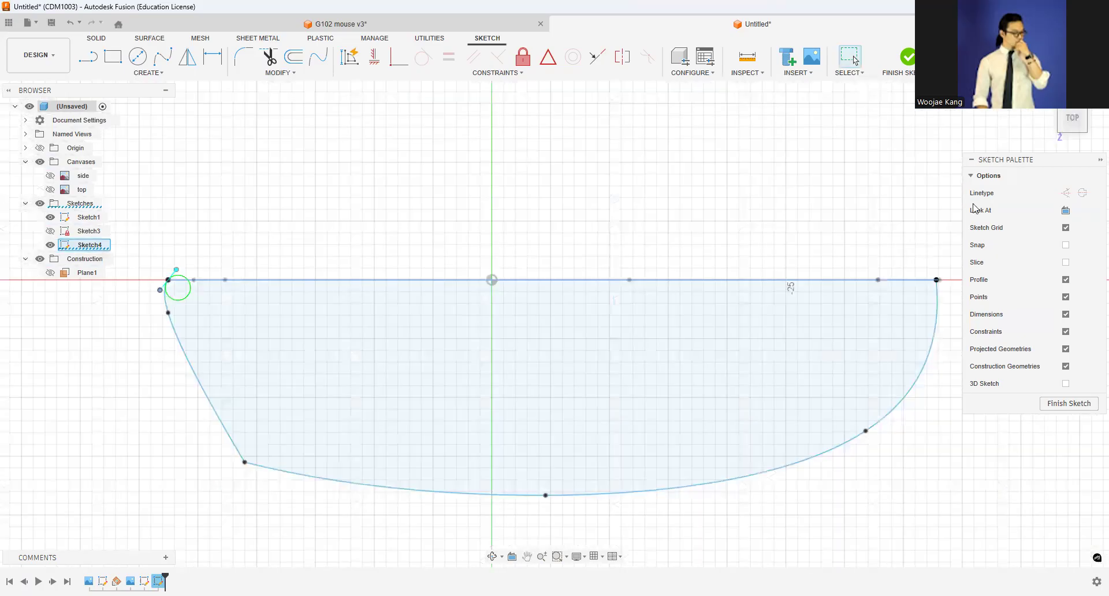
{"action": "middle_click_drag", "start_coordinate": [969, 300], "coordinate": [884, 312], "text": "shift"}
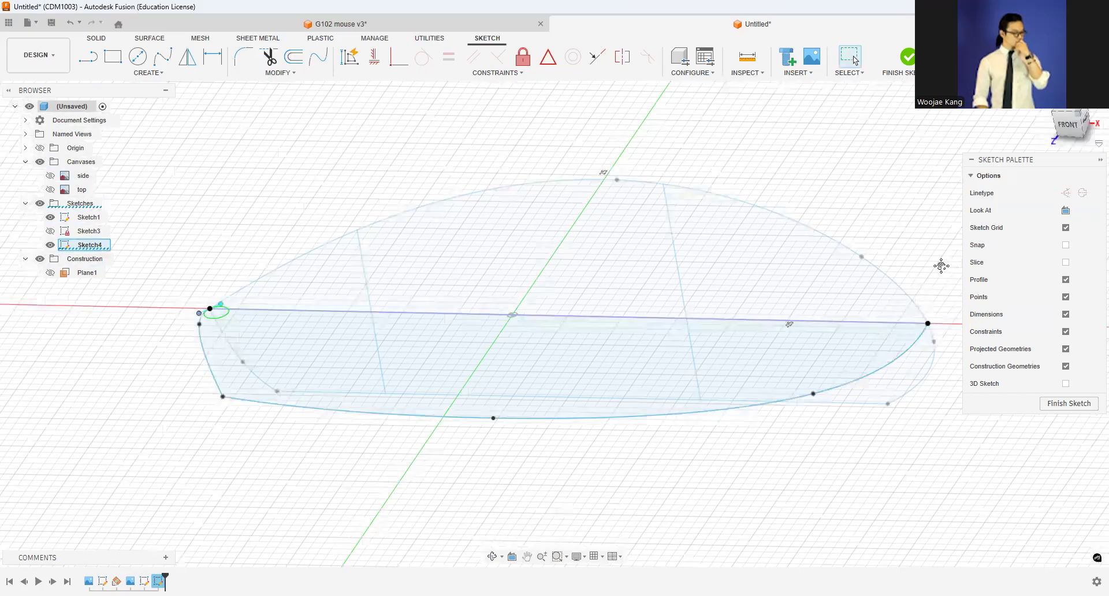
Step: Try tracing the mouse's whole half outline on the top canvas with one fit point spline from the front end to the rear end
{"action": "scroll", "coordinate": [1064, 114], "scroll_direction": "up", "scroll_amount": 1}
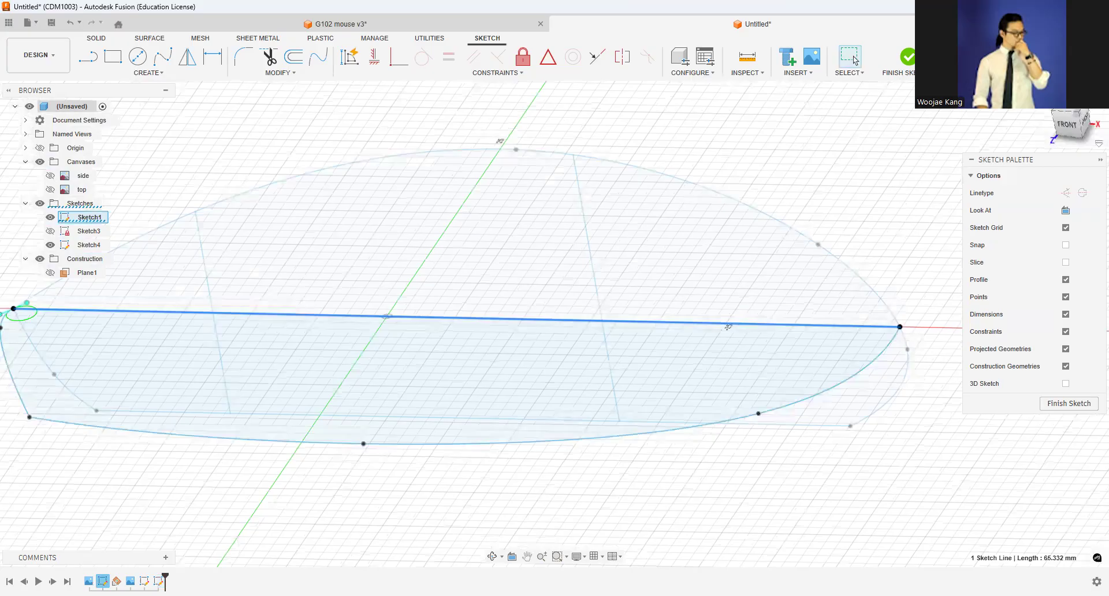
{"action": "middle_click_drag", "start_coordinate": [808, 116], "coordinate": [793, 179], "text": "shift"}
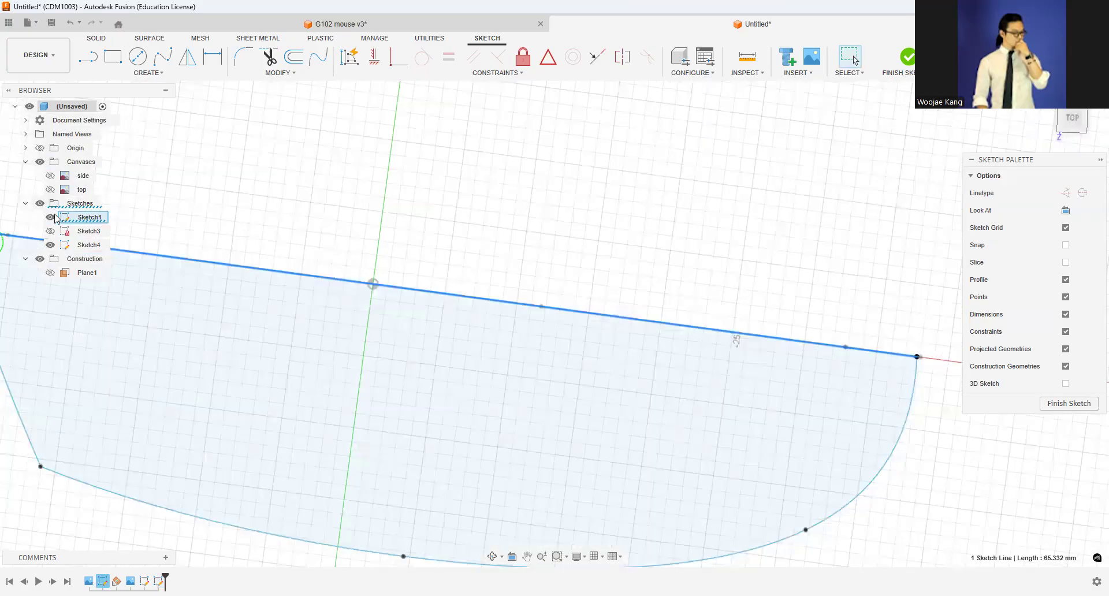
{"action": "left_click", "coordinate": [168, 55]}
{"action": "left_click", "coordinate": [217, 274]}
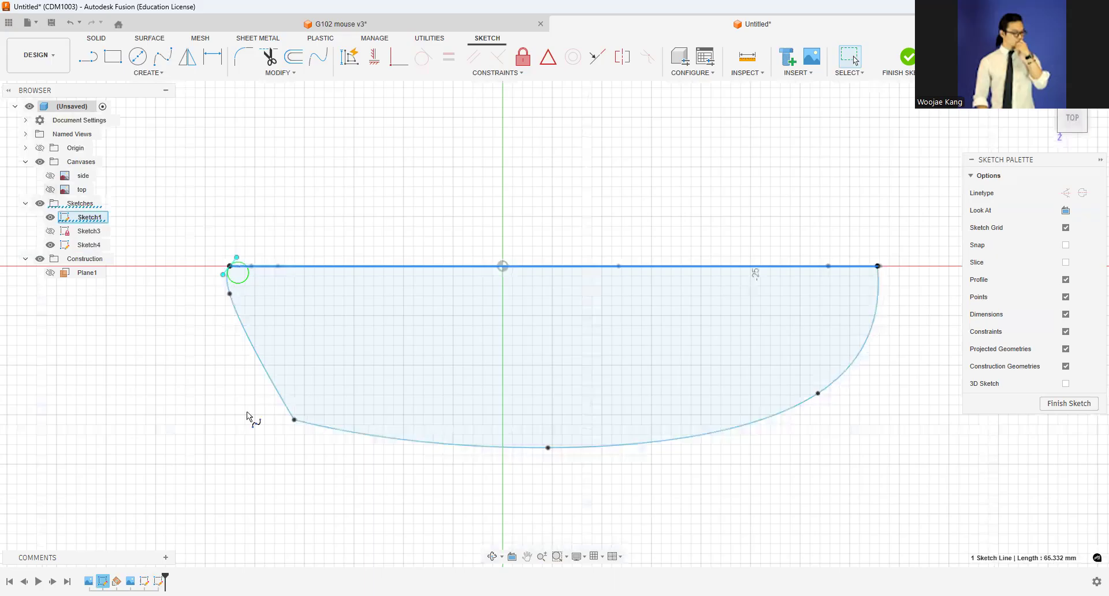
{"action": "left_click", "coordinate": [248, 411]}
{"action": "left_click", "coordinate": [305, 475]}
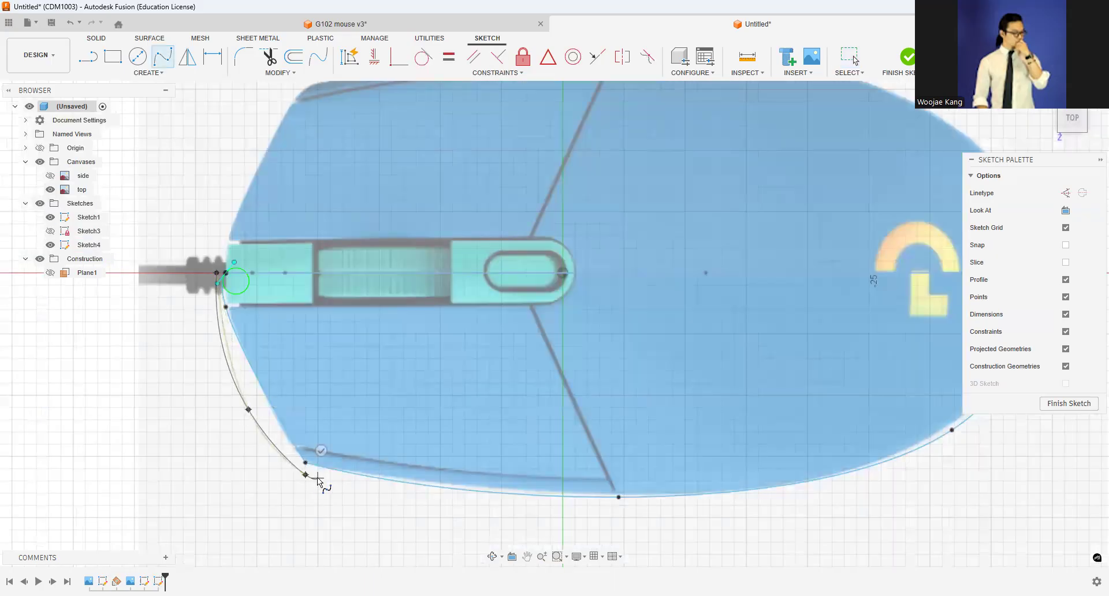
{"action": "left_click", "coordinate": [808, 515]}
{"action": "middle_click_drag", "start_coordinate": [790, 375], "coordinate": [450, 338]}
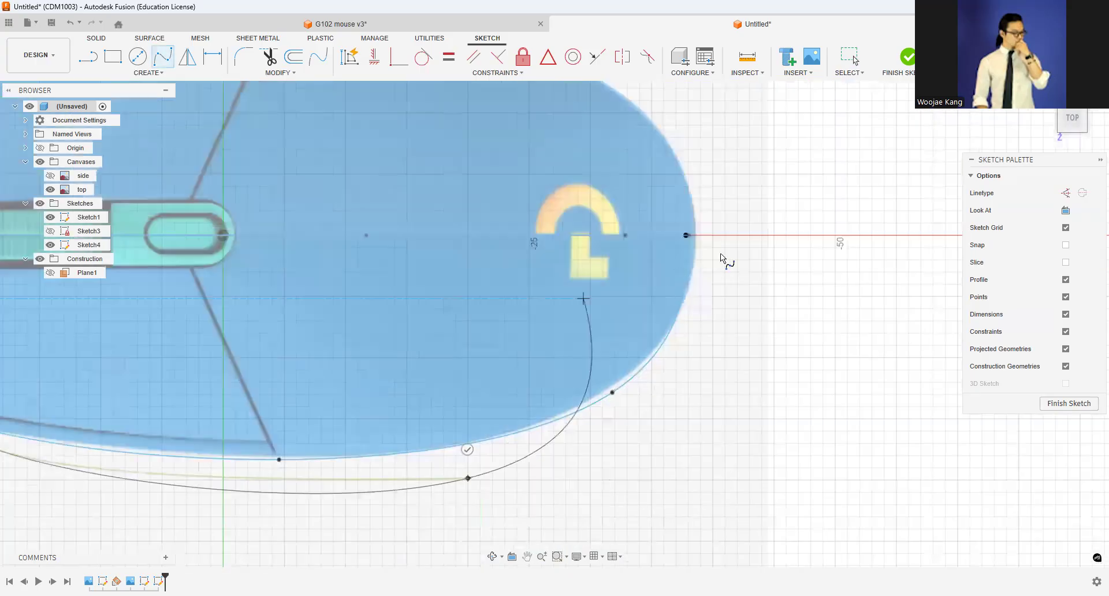
{"action": "double_click", "coordinate": [697, 237]}
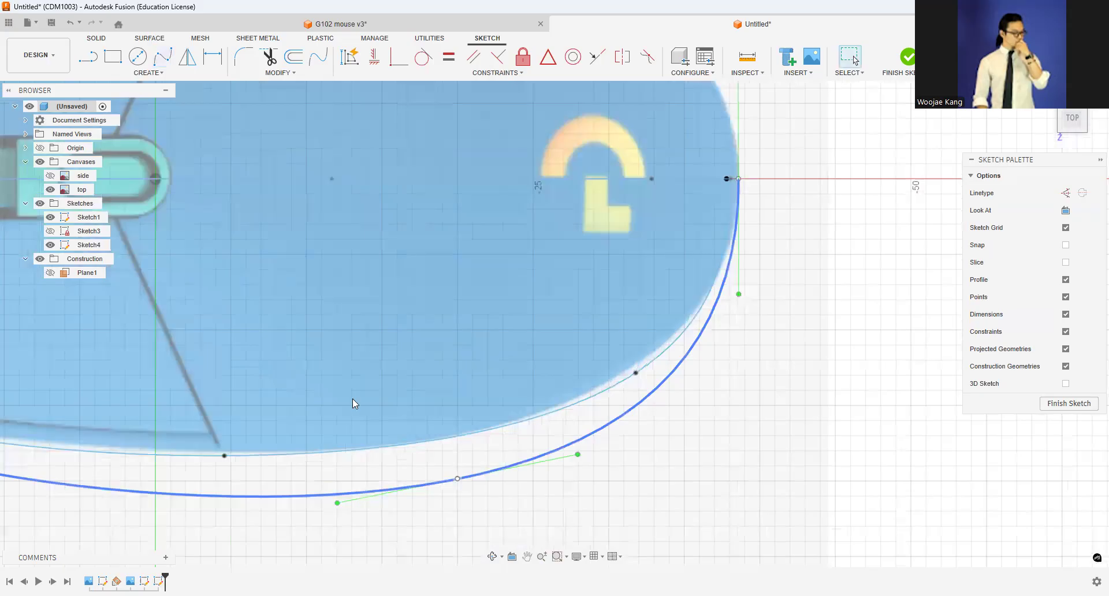
Step: Try reshaping the single spline by moving its fit point along the mouse's front edge
{"action": "middle_click_drag", "start_coordinate": [352, 399], "coordinate": [838, 330]}
{"action": "scroll", "coordinate": [838, 331], "scroll_direction": "down", "scroll_amount": 2}
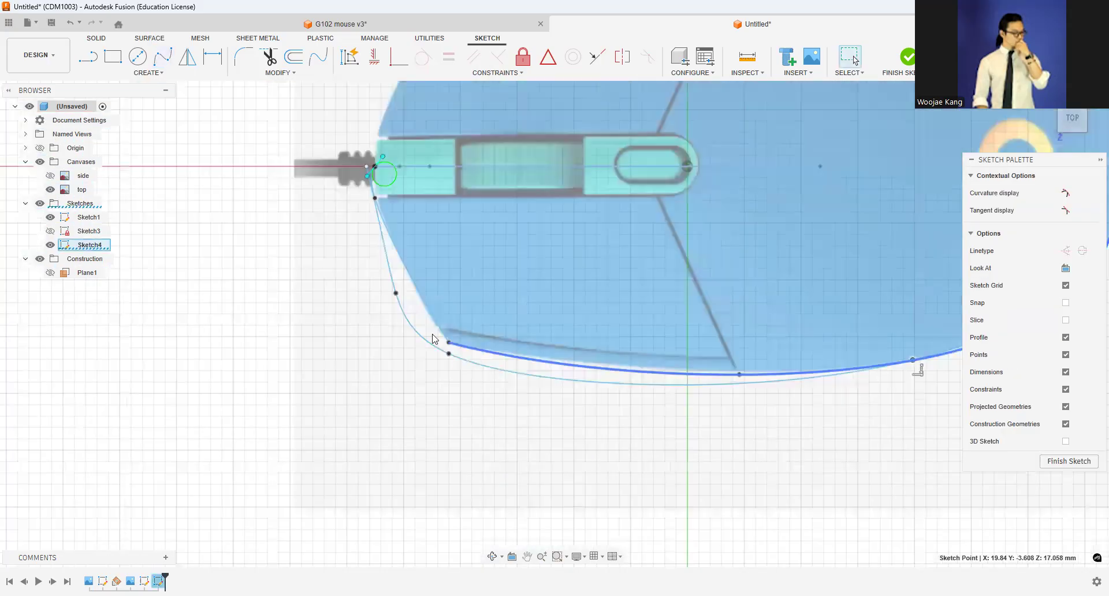
{"action": "left_click", "coordinate": [395, 289]}
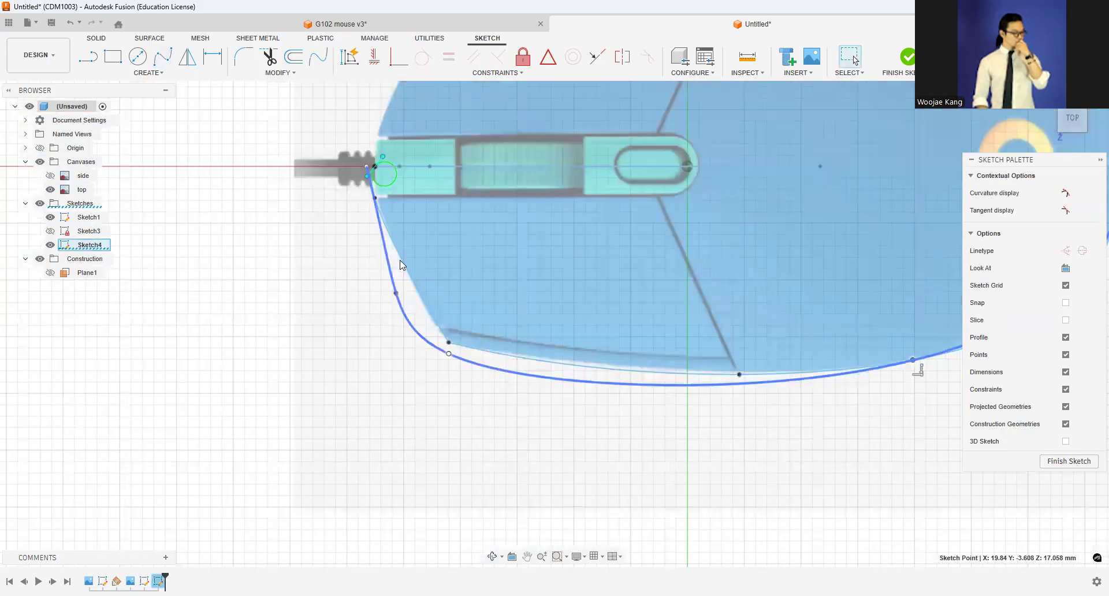
{"action": "scroll", "coordinate": [403, 285], "scroll_direction": "down", "scroll_amount": 2}
Step: Compare the single-spline outline with the side profile from the left and at an angle, and remove that spline
{"action": "left_click", "coordinate": [1074, 128]}
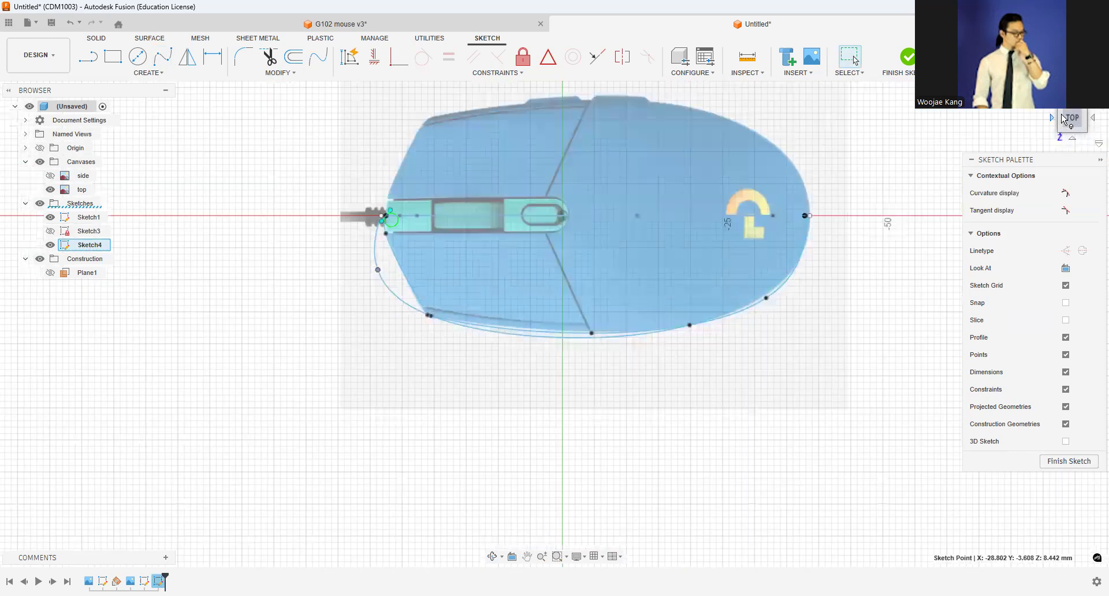
{"action": "left_click", "coordinate": [1092, 117]}
{"action": "left_click", "coordinate": [1084, 119]}
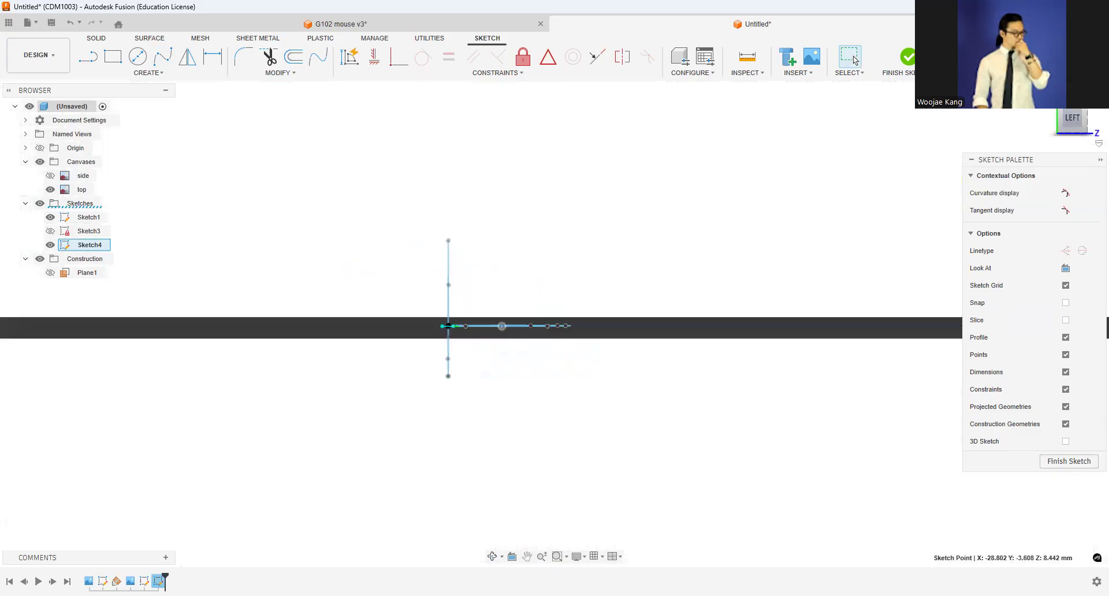
{"action": "left_click", "coordinate": [1067, 132]}
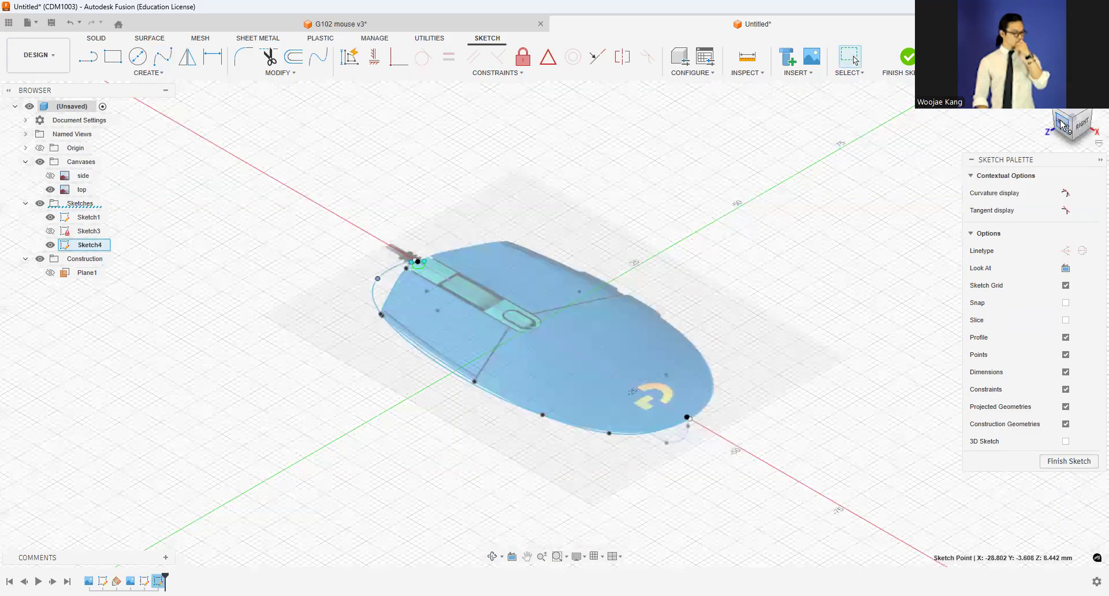
{"action": "left_click_drag", "start_coordinate": [1062, 124], "coordinate": [1085, 120]}
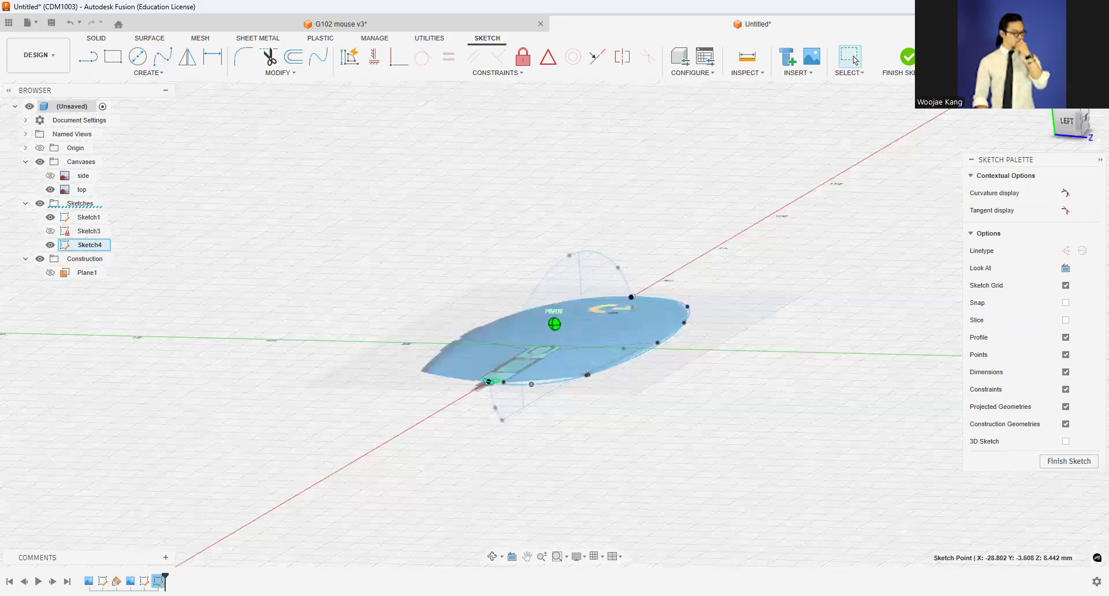
{"action": "middle_click_drag", "start_coordinate": [576, 298], "coordinate": [555, 330], "text": "shift"}
{"action": "scroll", "coordinate": [555, 330], "scroll_direction": "up", "scroll_amount": 2}
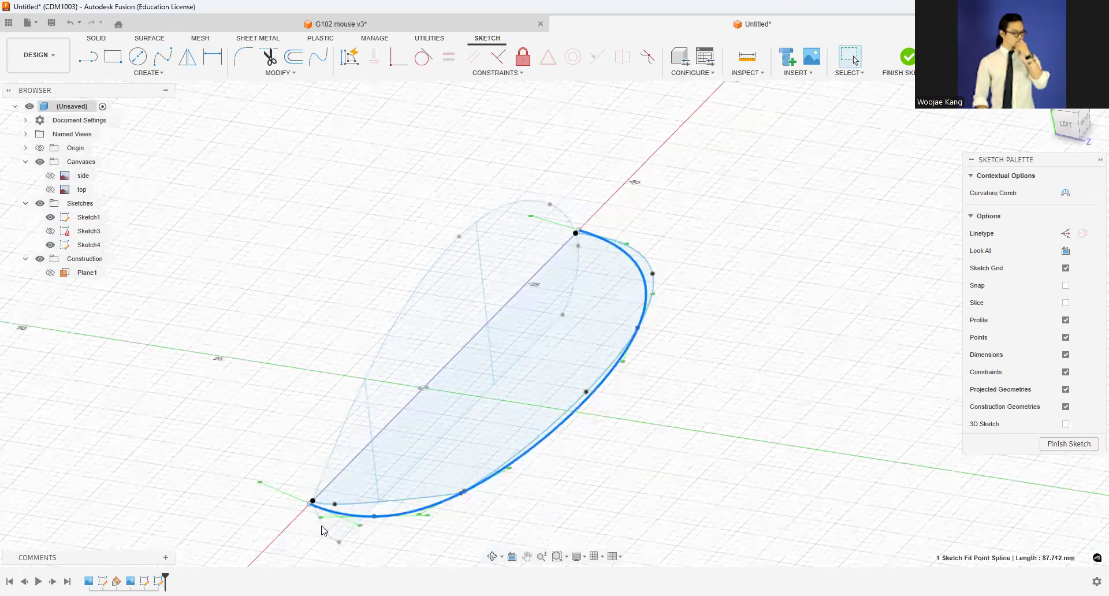
{"action": "scroll", "coordinate": [323, 502], "scroll_direction": "up", "scroll_amount": 3}
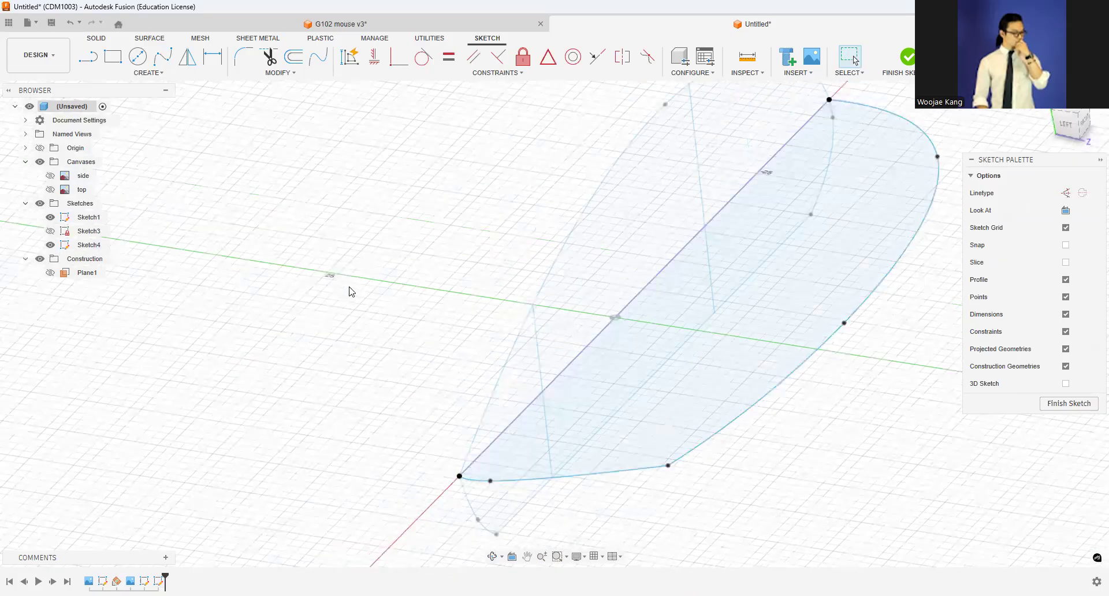
Step: Constrain the splines' tangent handles at the front and rear ends of the half outline to run straight across the dividing line
{"action": "key", "text": "p"}
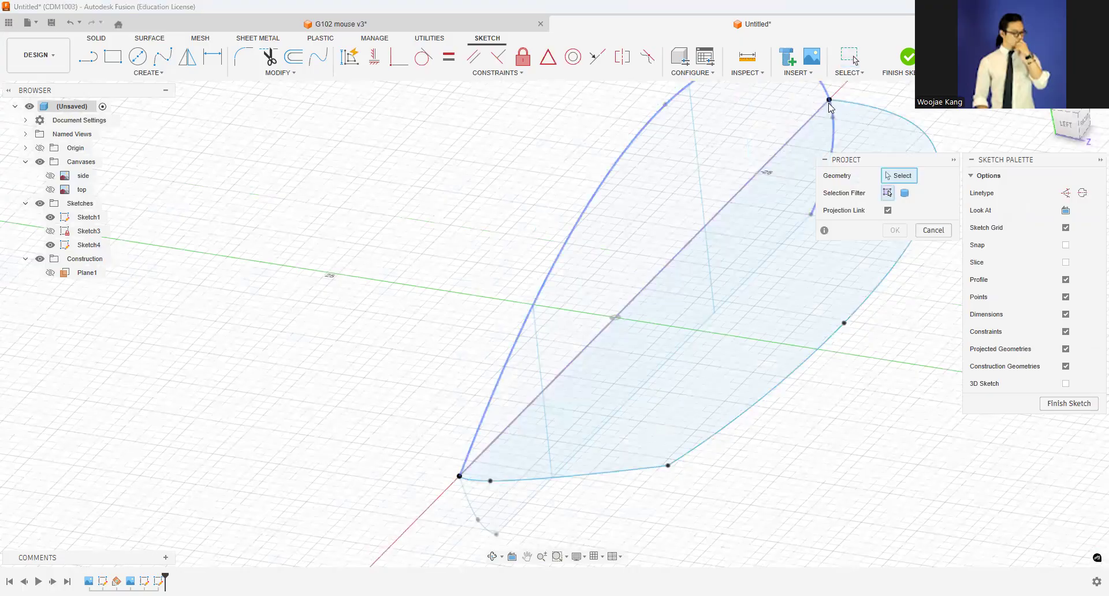
{"action": "key", "text": "Escape"}
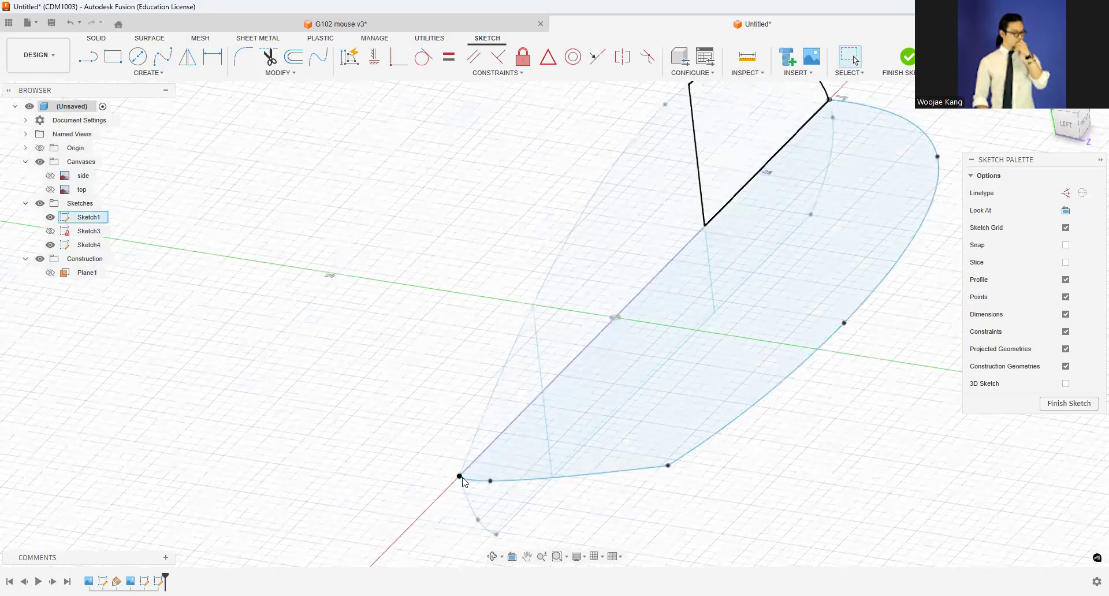
{"action": "left_click", "coordinate": [461, 477]}
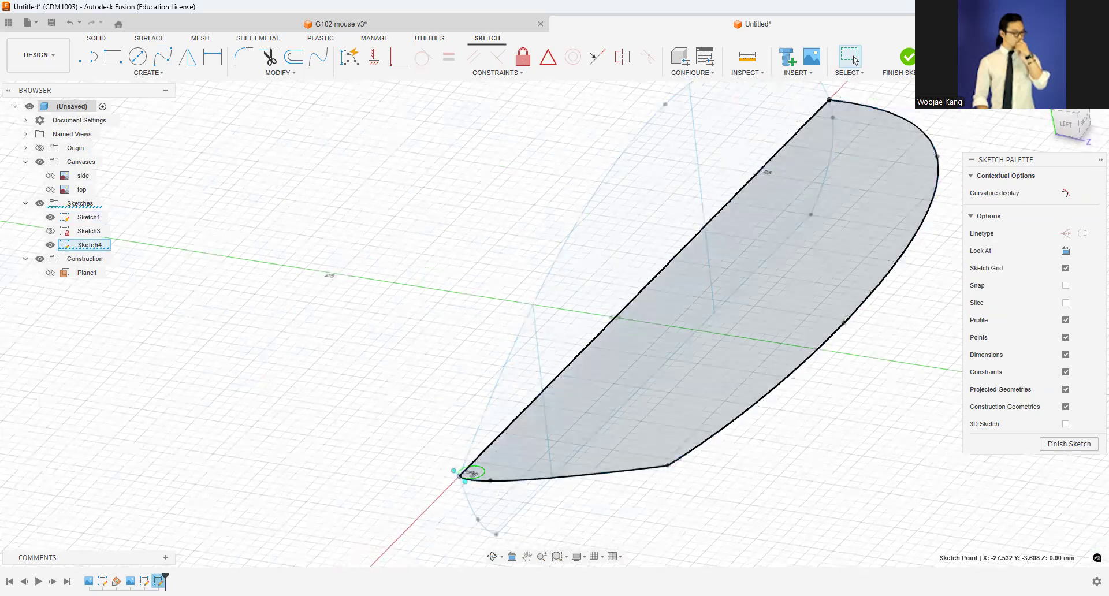
{"action": "left_click", "coordinate": [1078, 115]}
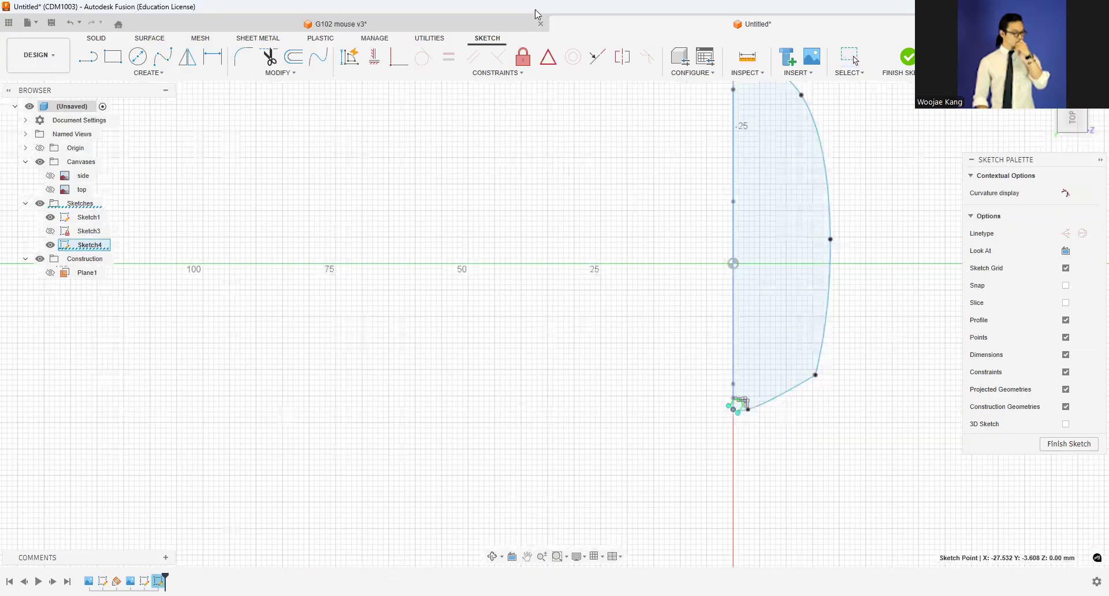
{"action": "scroll", "coordinate": [571, 185], "scroll_direction": "up", "scroll_amount": 3}
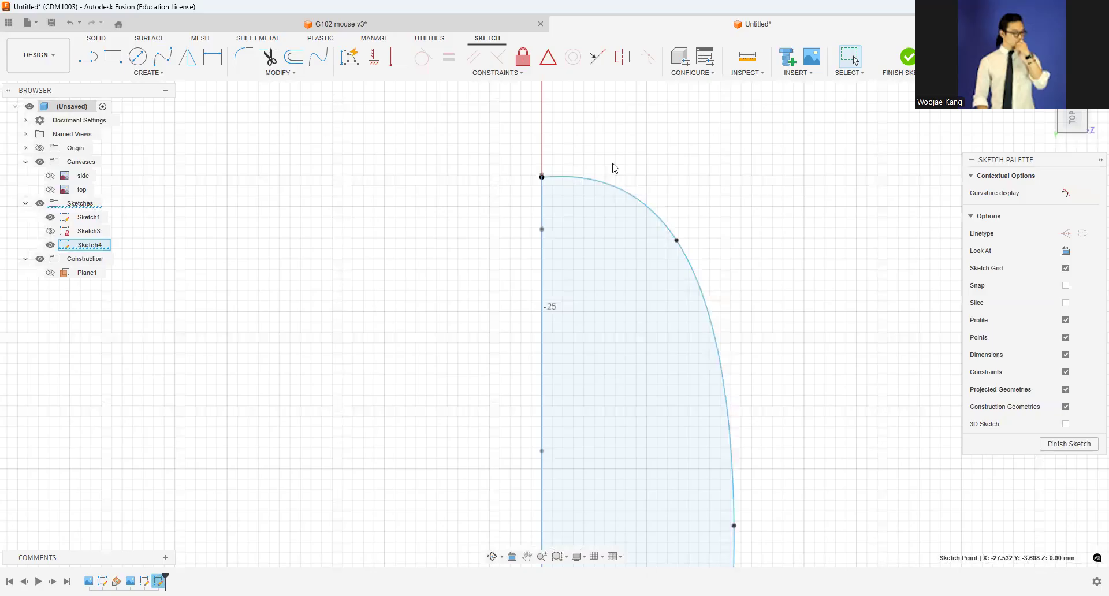
{"action": "scroll", "coordinate": [587, 178], "scroll_direction": "up", "scroll_amount": 3}
{"action": "double_click", "coordinate": [587, 178]}
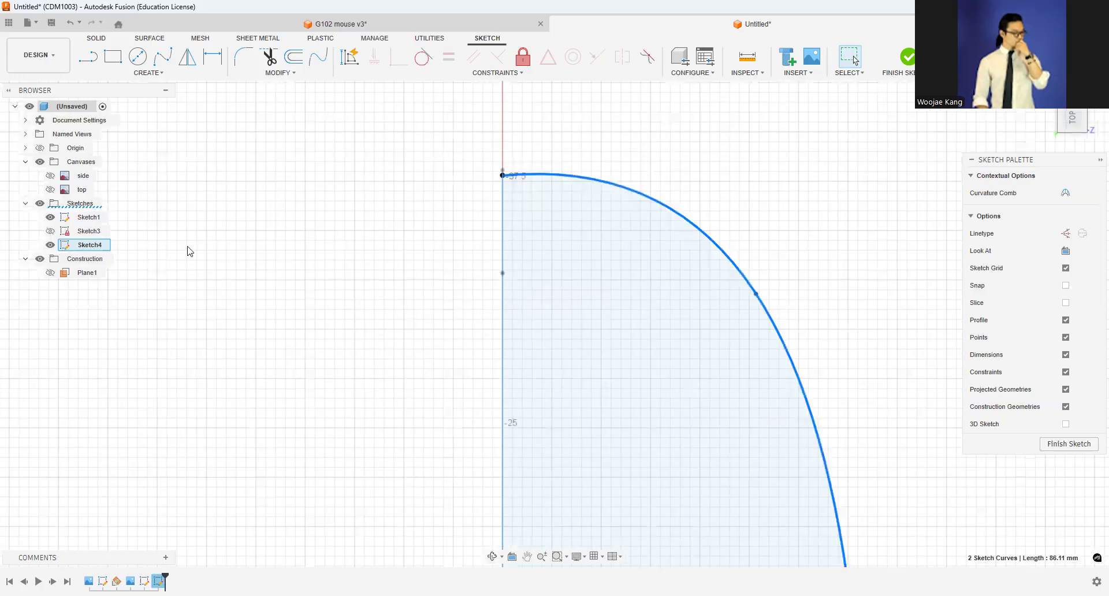
{"action": "left_click", "coordinate": [576, 173]}
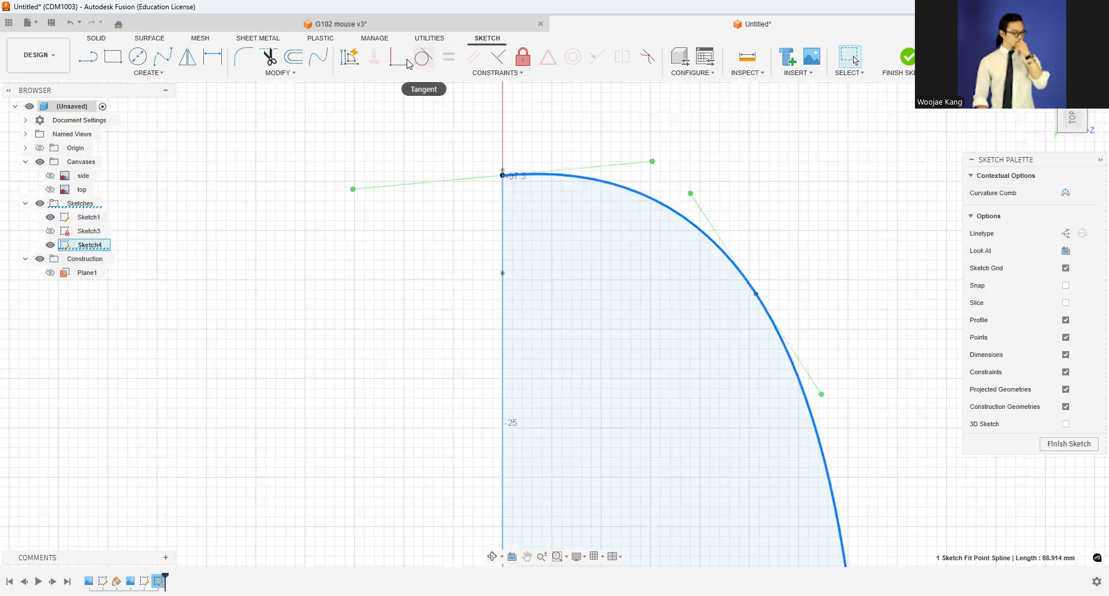
{"action": "left_click", "coordinate": [421, 183]}
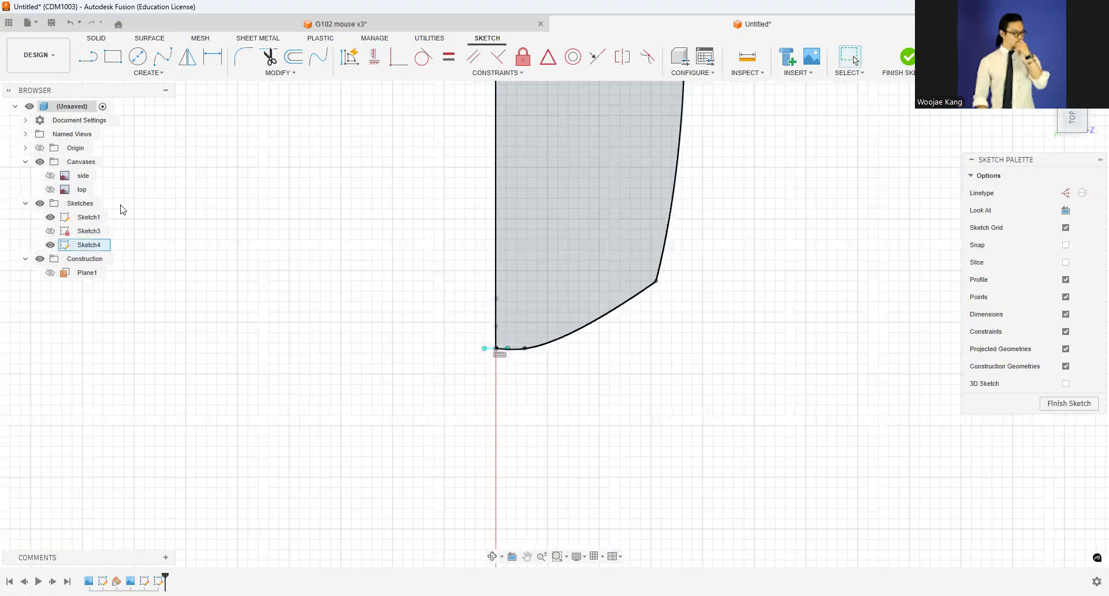
Step: Show the top canvas and move the fit point beside the front end so the spline follows the mouse's front edge
{"action": "left_click", "coordinate": [50, 190]}
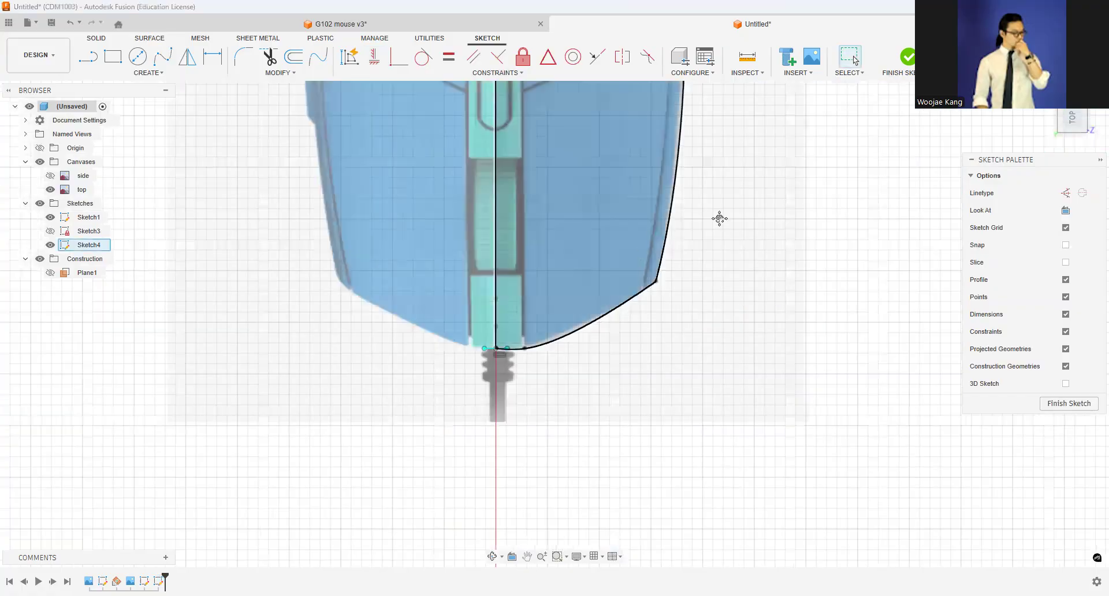
{"action": "scroll", "coordinate": [563, 319], "scroll_direction": "up", "scroll_amount": 3}
{"action": "scroll", "coordinate": [483, 391], "scroll_direction": "up", "scroll_amount": 1}
{"action": "left_click", "coordinate": [489, 383]}
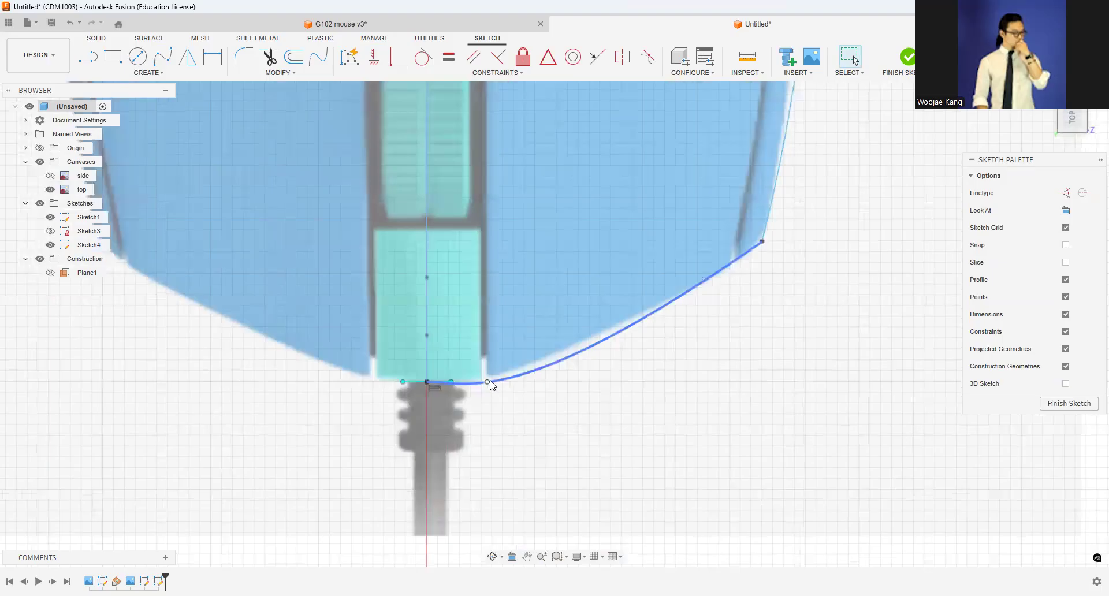
{"action": "left_click_drag", "start_coordinate": [487, 381], "coordinate": [486, 378]}
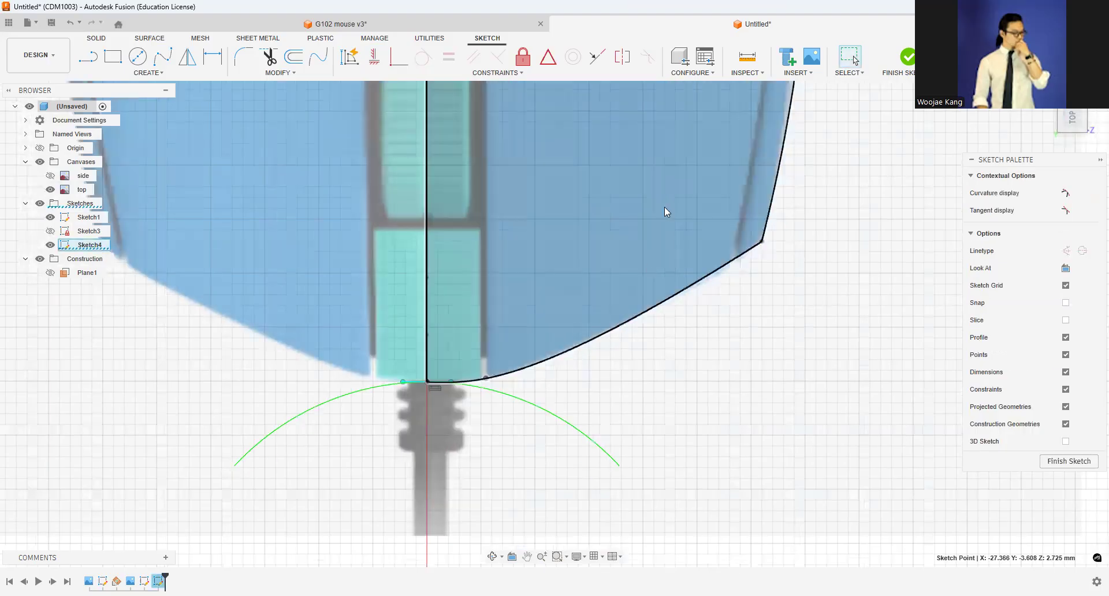
Step: Adjust the fit point beside the rear end so the spline follows the mouse's rear edge on the top canvas
{"action": "key", "text": "F6"}
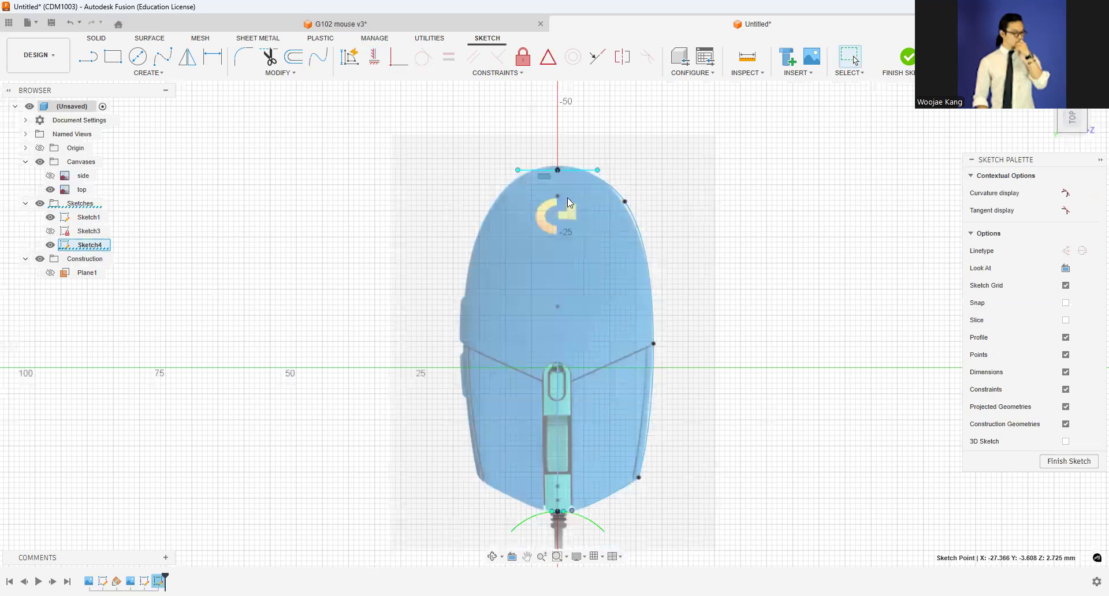
{"action": "scroll", "coordinate": [512, 189], "scroll_direction": "up", "scroll_amount": 3}
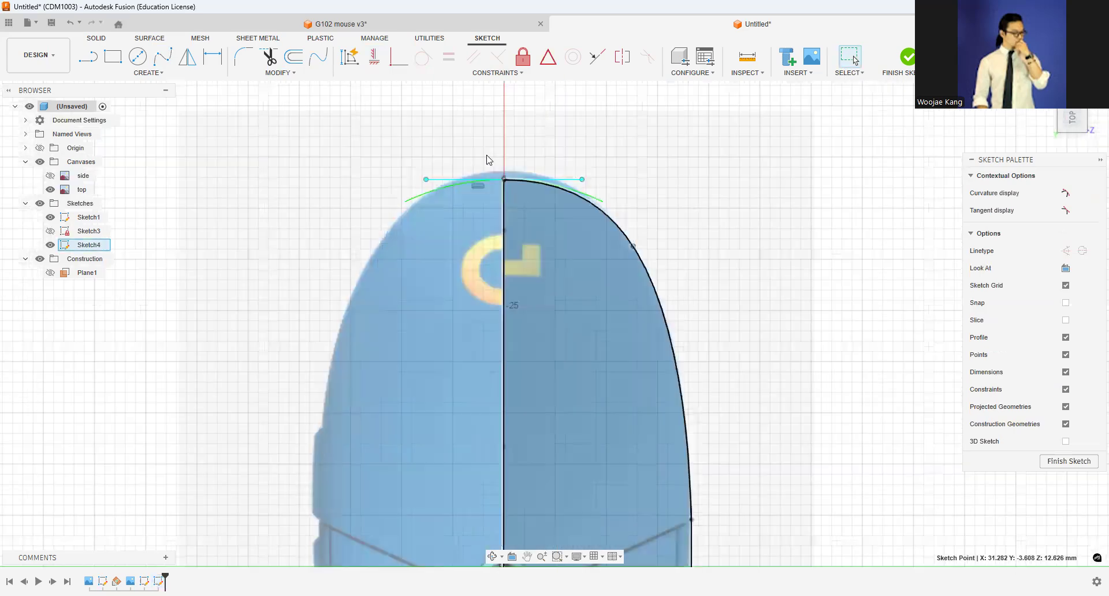
{"action": "scroll", "coordinate": [488, 155], "scroll_direction": "up", "scroll_amount": 3}
{"action": "scroll", "coordinate": [489, 162], "scroll_direction": "down", "scroll_amount": 3}
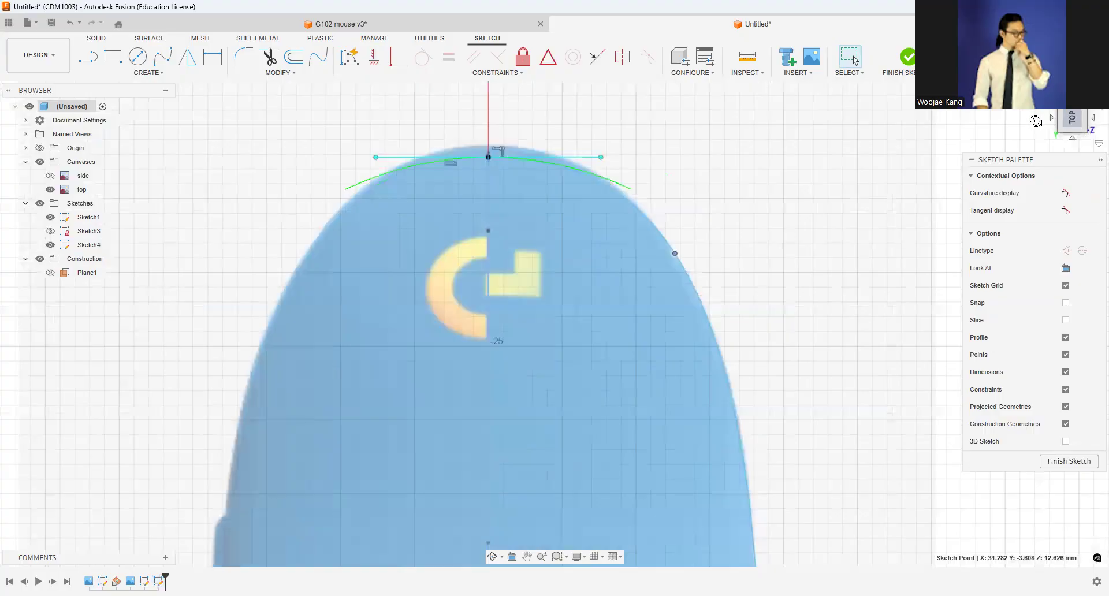
Step: Check the outline's rear end against the side profile from the front and finish the sketch
{"action": "left_click", "coordinate": [1085, 123]}
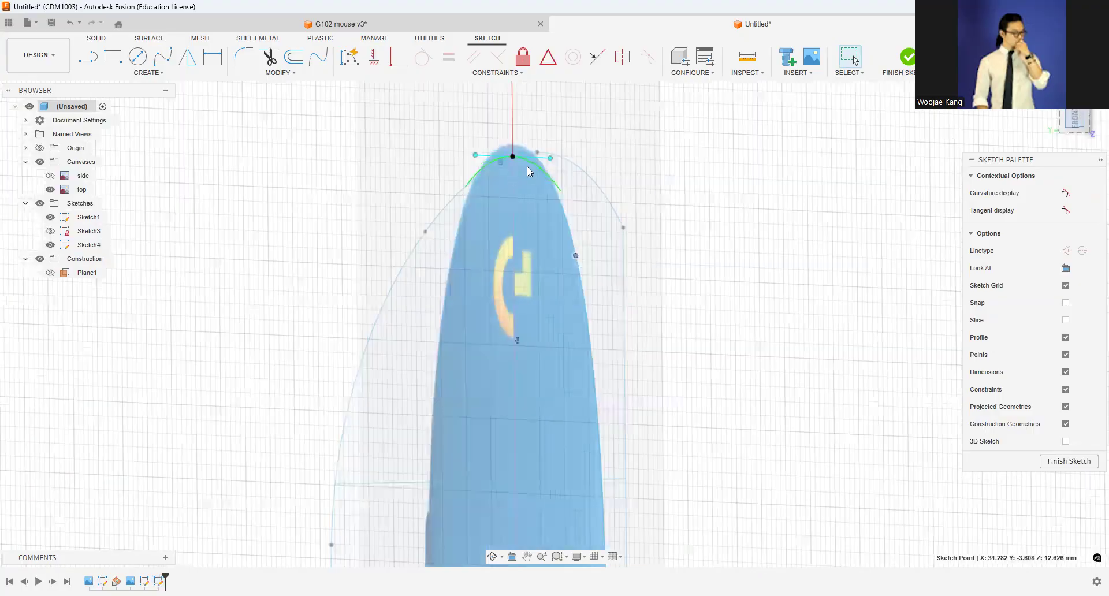
{"action": "left_click", "coordinate": [1073, 119]}
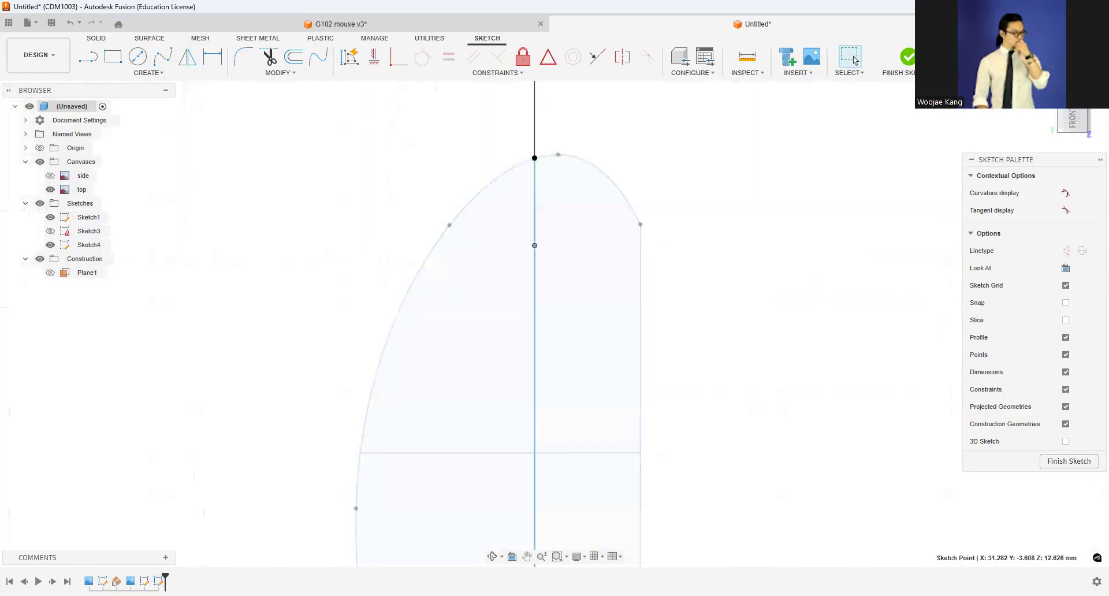
{"action": "left_click", "coordinate": [907, 56]}
Step: Examine how the half outline and the side profile fit together from the front, from the left and at an angle
{"action": "left_click_drag", "start_coordinate": [1074, 120], "coordinate": [936, 136]}
{"action": "left_click", "coordinate": [1069, 112]}
{"action": "scroll", "coordinate": [916, 139], "scroll_direction": "down", "scroll_amount": 3}
{"action": "scroll", "coordinate": [761, 206], "scroll_direction": "up", "scroll_amount": 3}
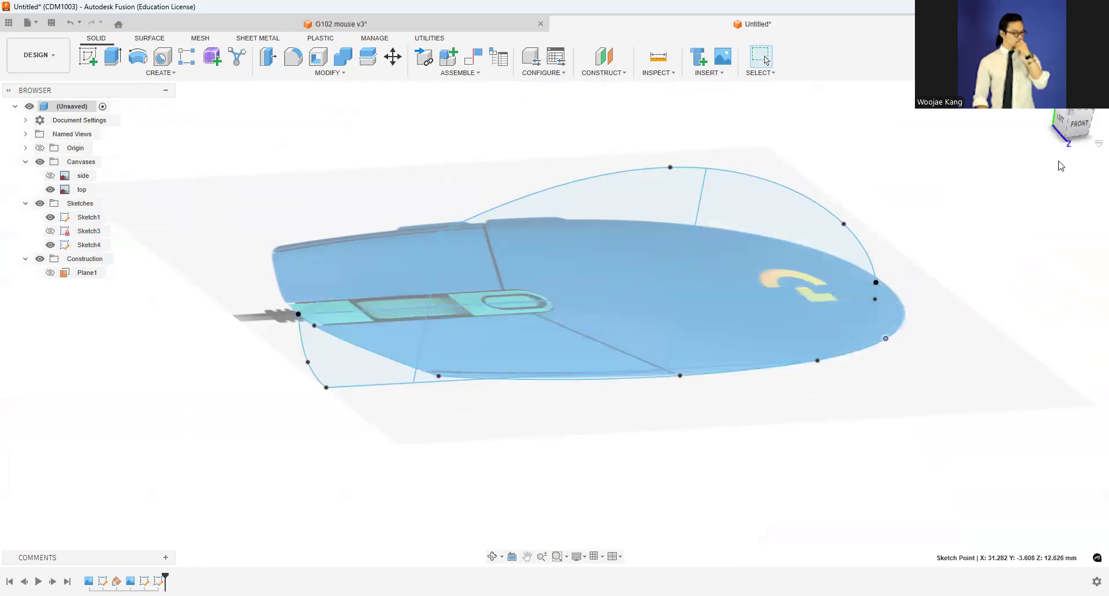
{"action": "left_click", "coordinate": [1078, 124]}
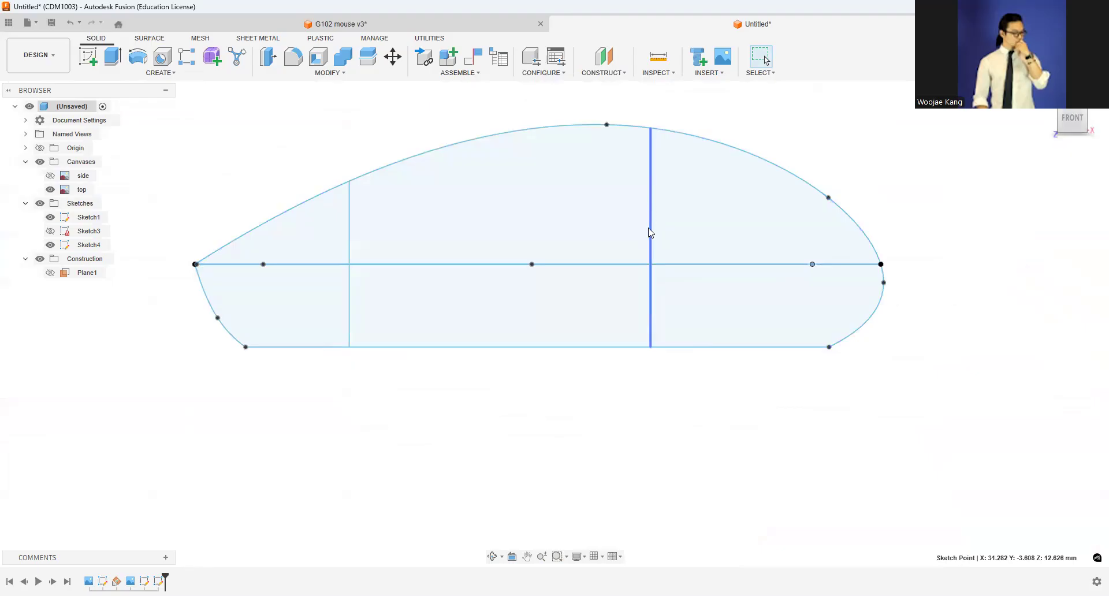
{"action": "left_click_drag", "start_coordinate": [1073, 120], "coordinate": [1091, 130]}
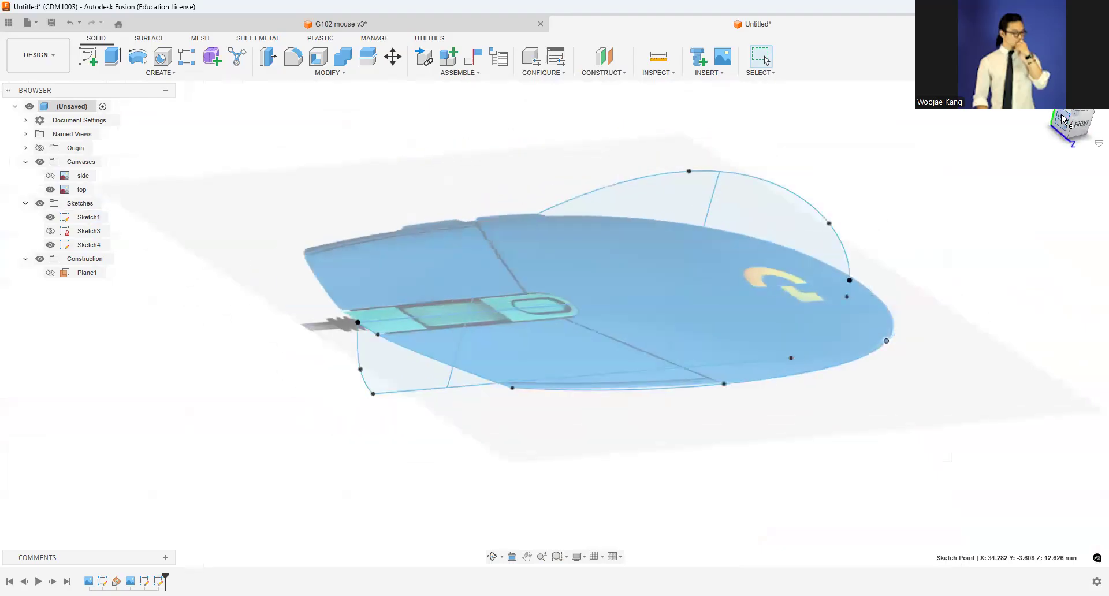
{"action": "left_click", "coordinate": [1065, 123]}
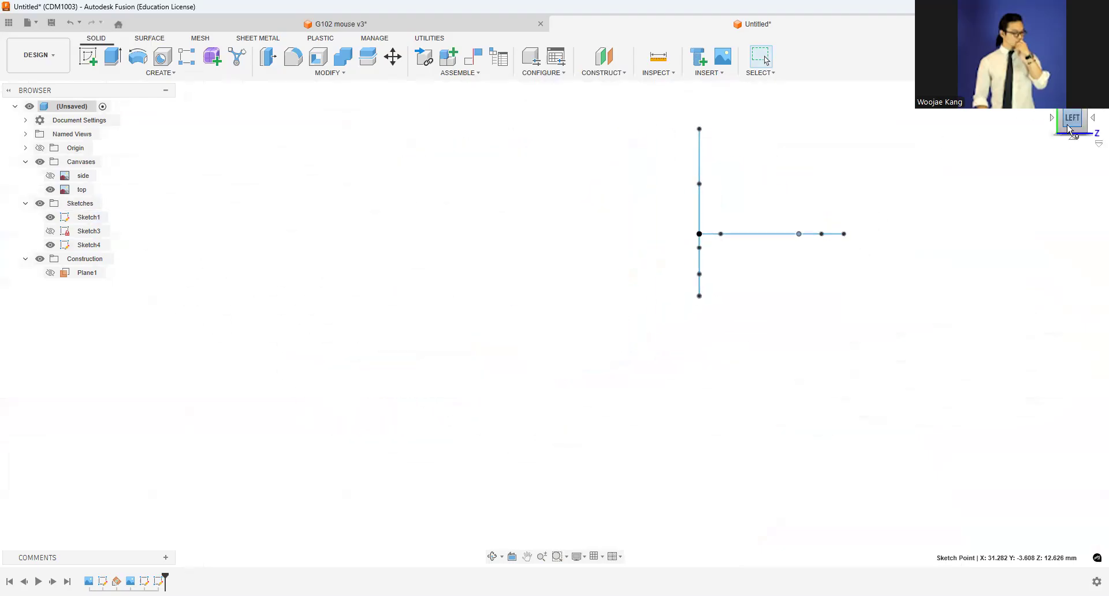
{"action": "left_click", "coordinate": [1082, 113]}
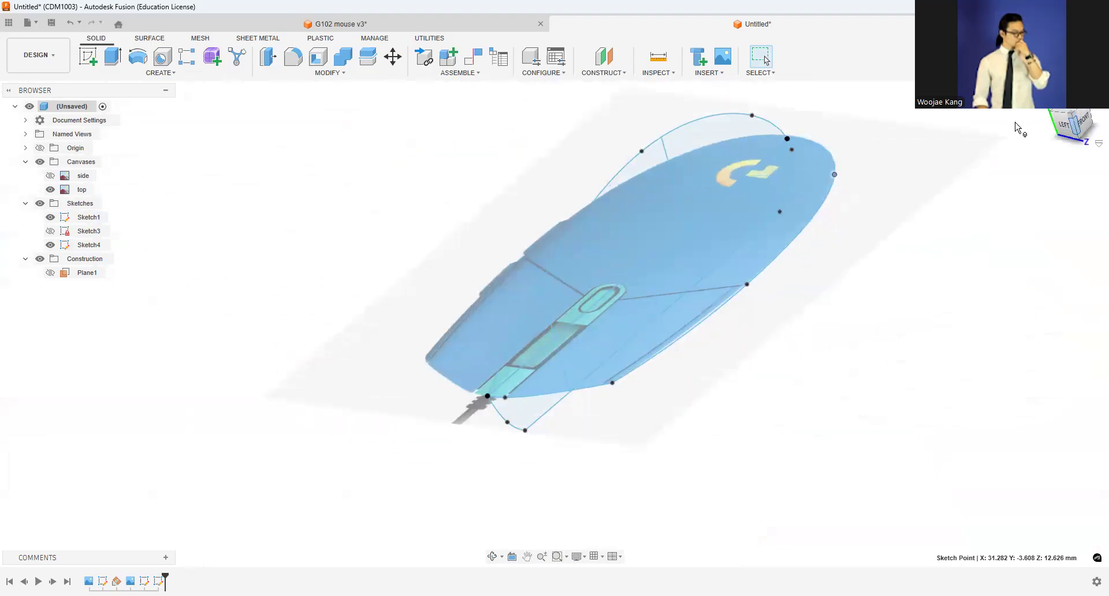
Step: Insert front.png from the computer as a canvas on the YZ plane
{"action": "left_click", "coordinate": [720, 56]}
{"action": "left_click", "coordinate": [395, 418]}
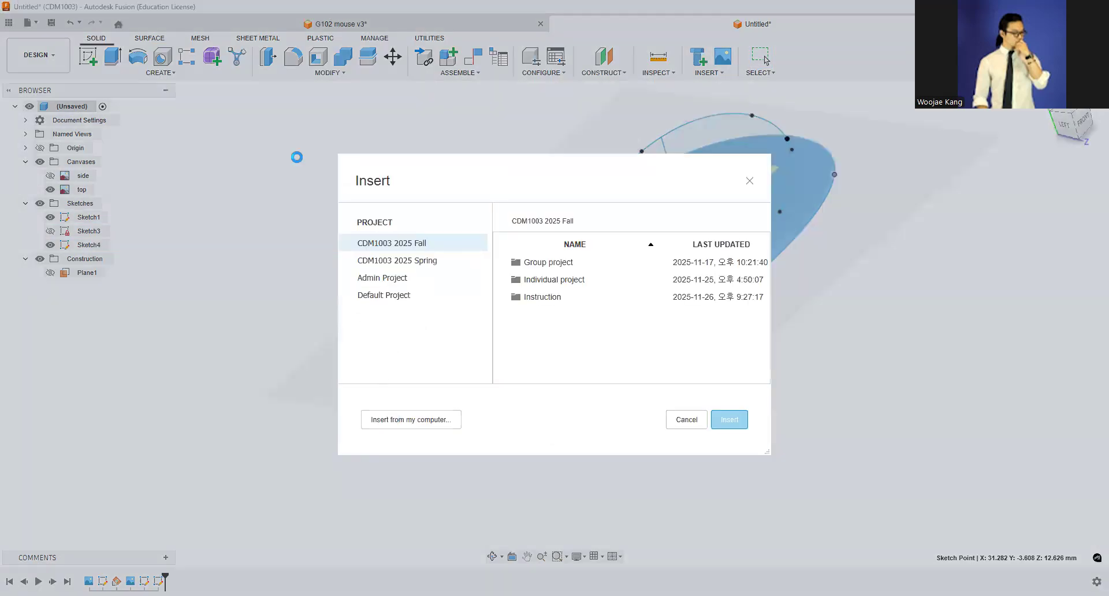
{"action": "left_click", "coordinate": [190, 122]}
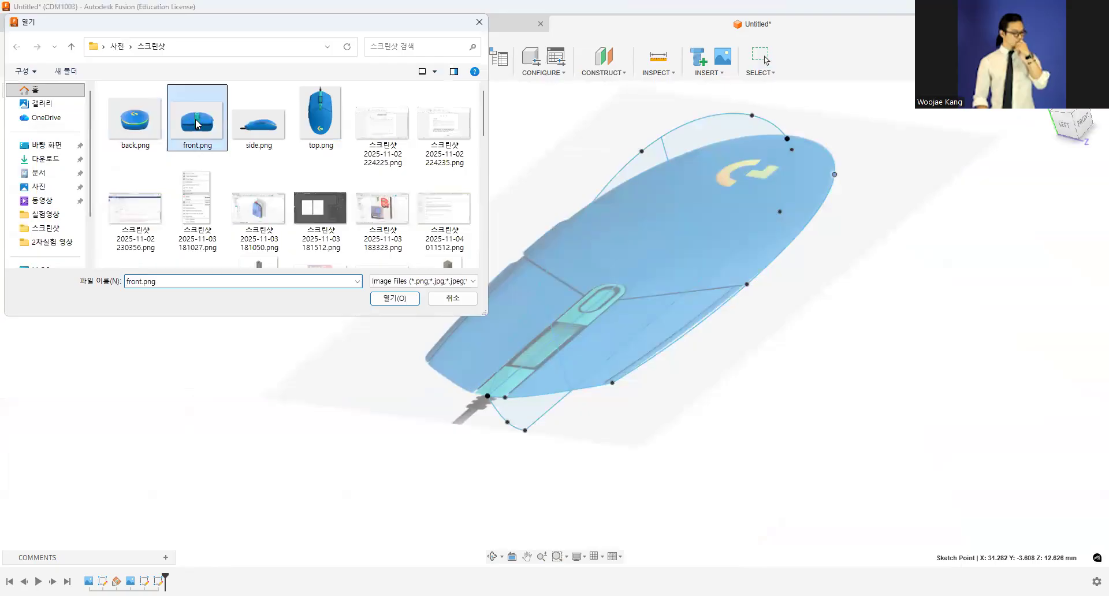
{"action": "left_click", "coordinate": [395, 298]}
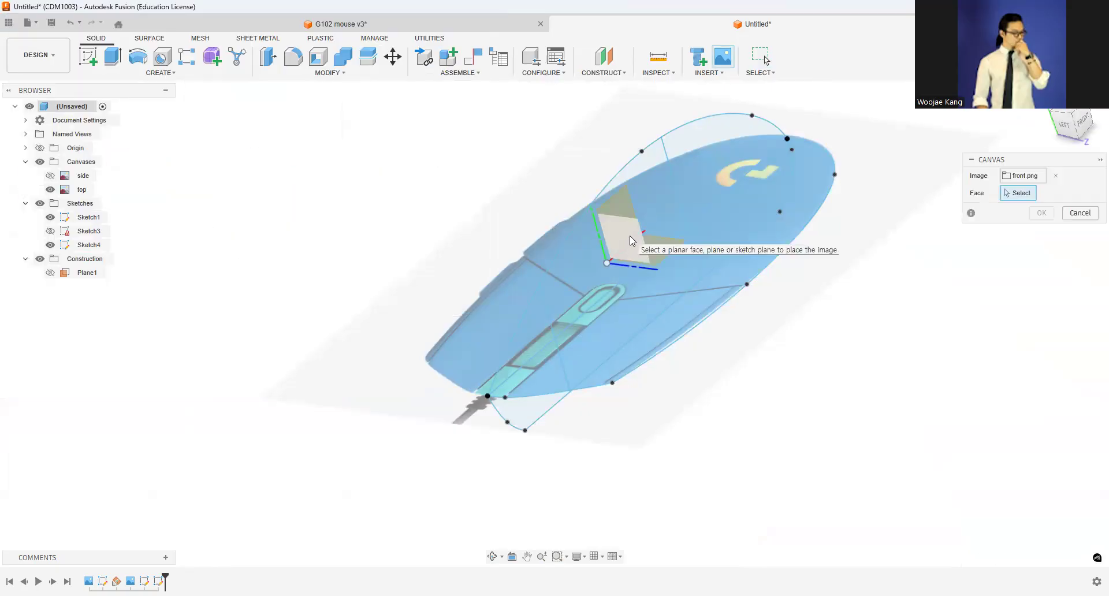
{"action": "left_click", "coordinate": [749, 272]}
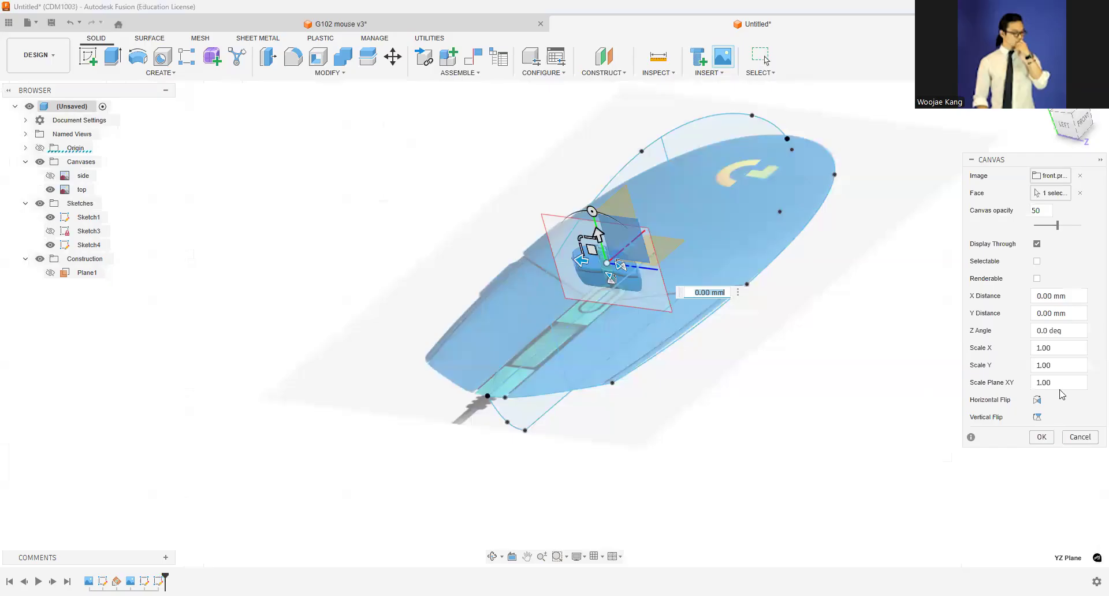
Step: Scale the front canvas uniformly to about 3.063 and compare its size with the side profile from the left and at an angle
{"action": "left_click", "coordinate": [1065, 119]}
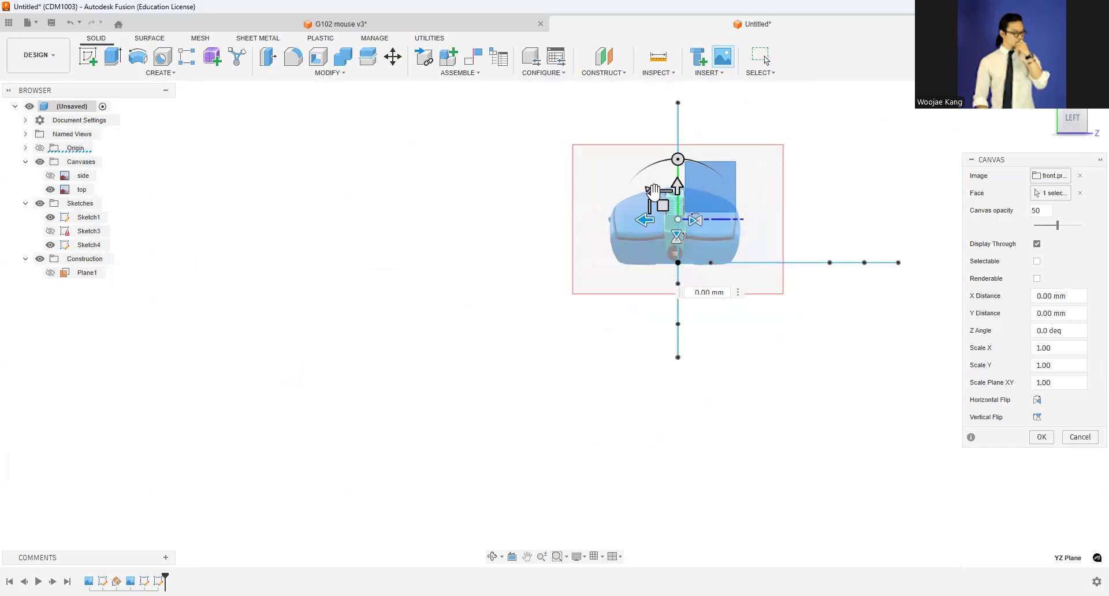
{"action": "left_click_drag", "start_coordinate": [653, 193], "coordinate": [532, 178]}
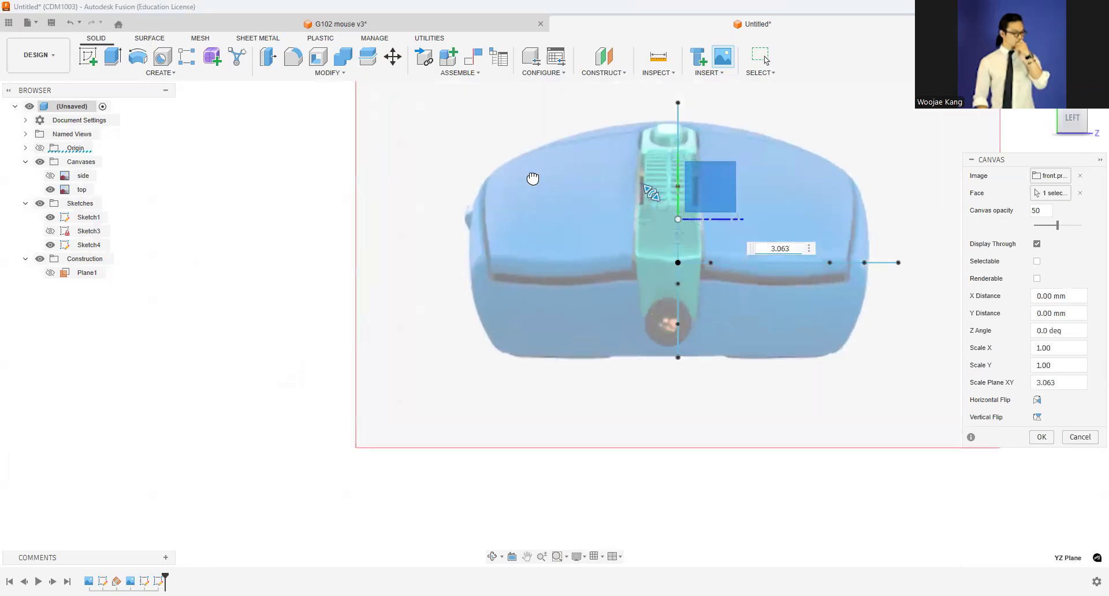
{"action": "left_click_drag", "start_coordinate": [1070, 121], "coordinate": [909, 129]}
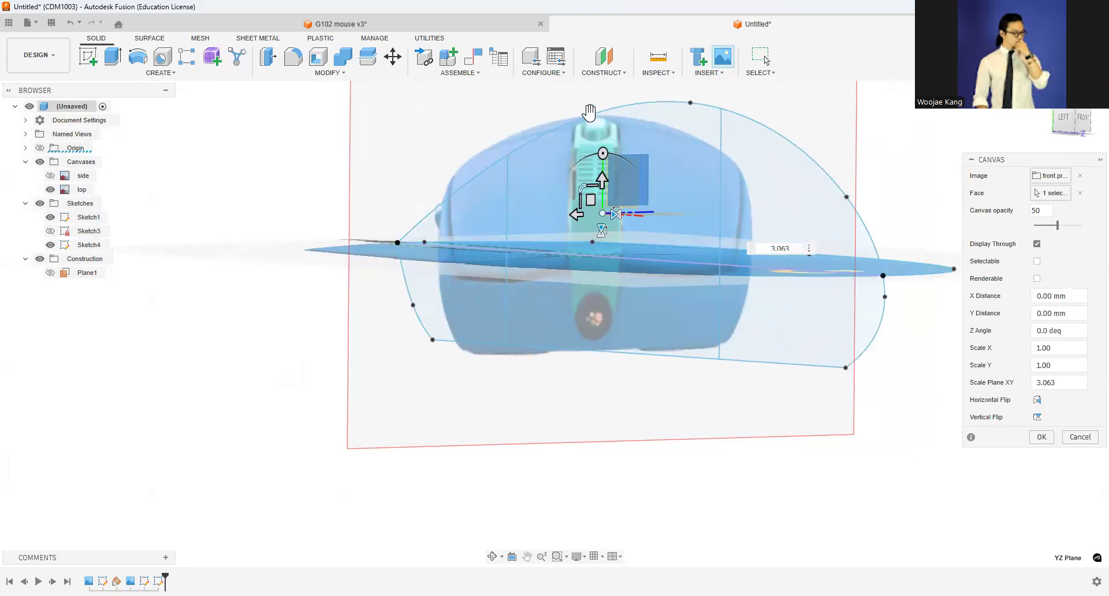
{"action": "left_click", "coordinate": [1063, 118]}
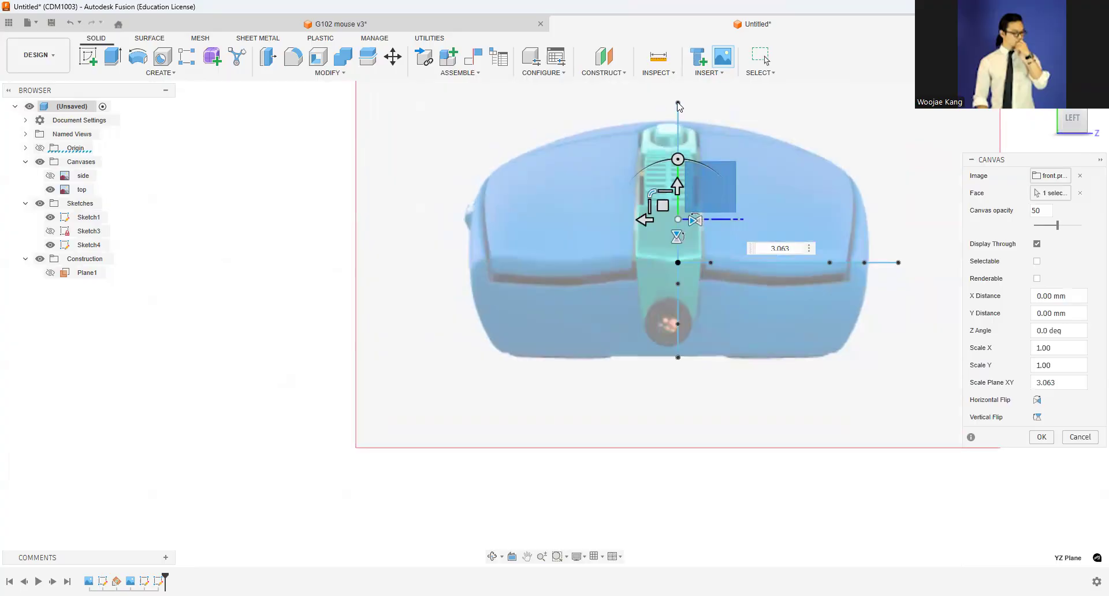
Step: Fine-tune the front canvas to fit the profile's height and centreline, using a 0.98 scale and a final shift of 0.048 mm and 0.24 mm
{"action": "mouse_move", "coordinate": [652, 196]}
{"action": "left_mouse_down"}
{"action": "mouse_move", "coordinate": [673, 198]}
{"action": "mouse_move", "coordinate": [666, 193]}
{"action": "left_mouse_up"}
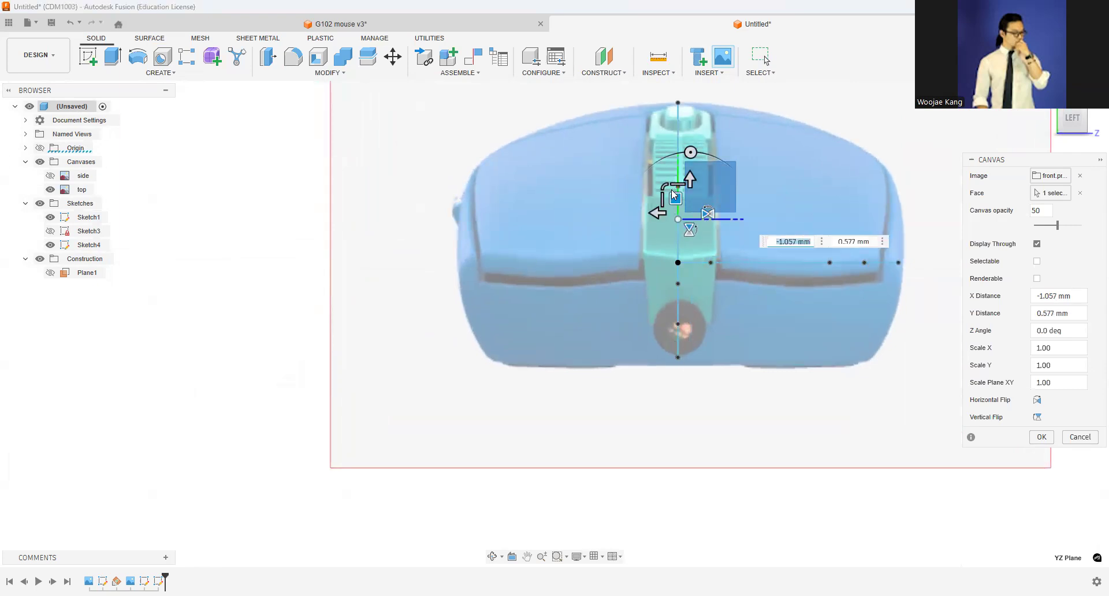
{"action": "left_click_drag", "start_coordinate": [662, 187], "coordinate": [662, 187]}
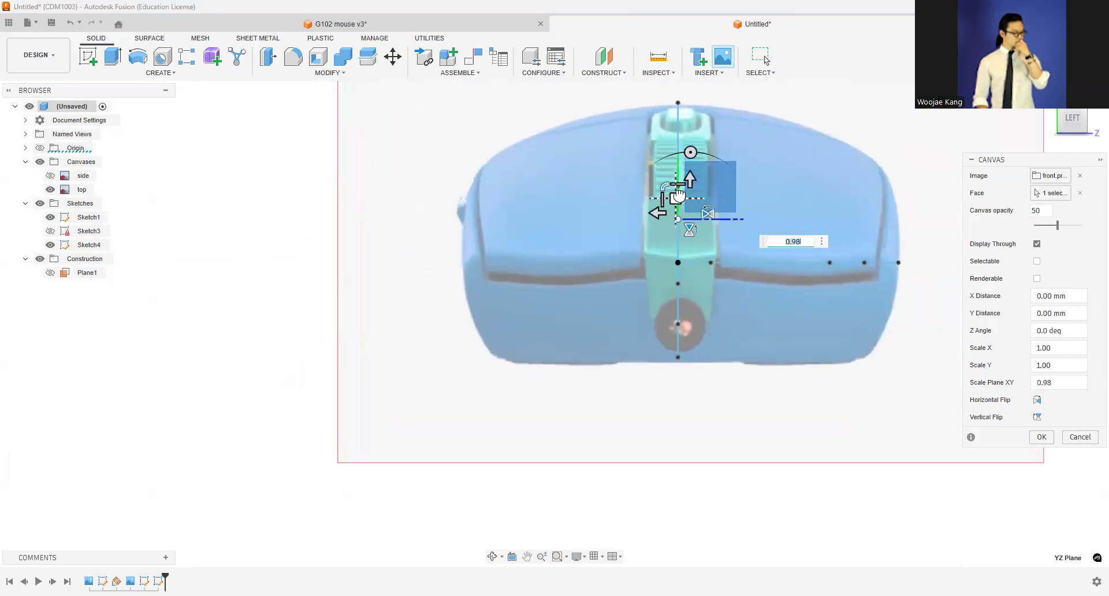
{"action": "left_click_drag", "start_coordinate": [677, 198], "coordinate": [675, 196]}
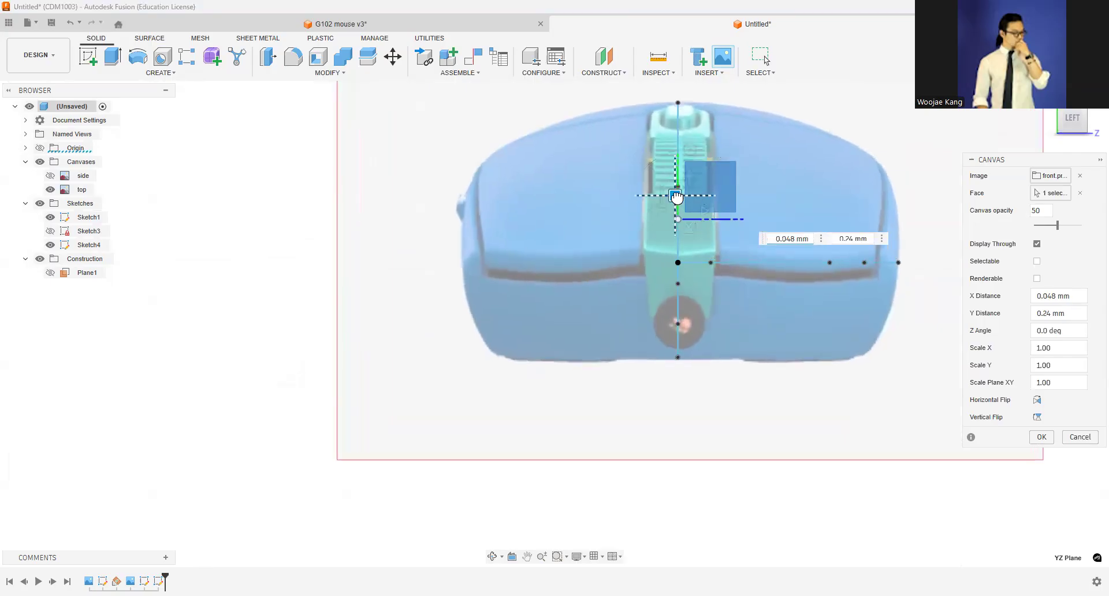
{"action": "left_click", "coordinate": [1042, 437]}
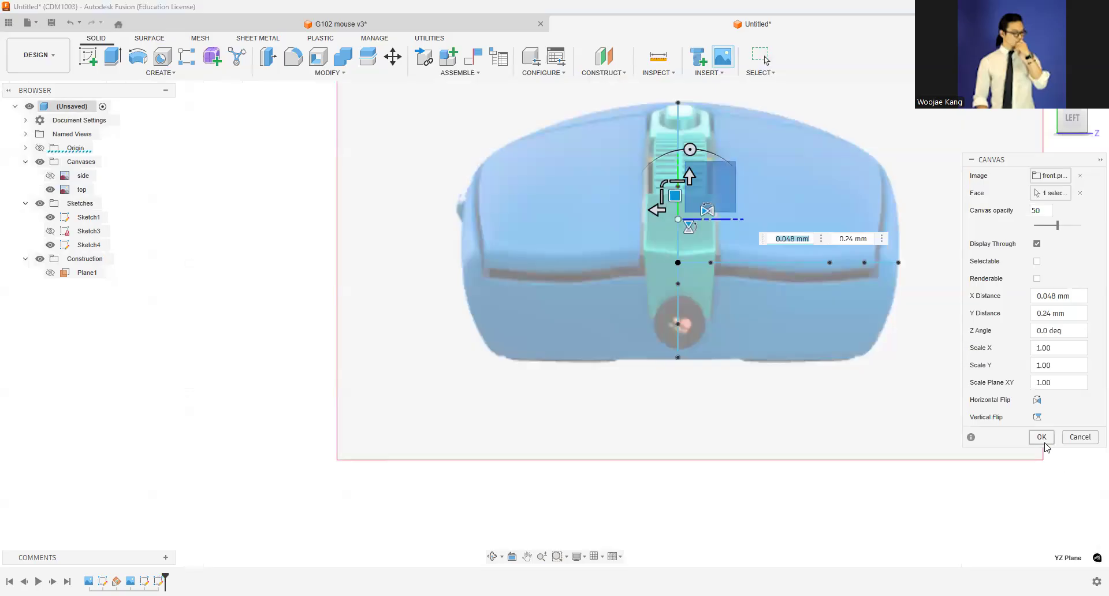
Step: Try out different positions along the side profile for its two vertical section lines
{"action": "mouse_move", "coordinate": [1073, 119]}
{"action": "left_mouse_down"}
{"action": "mouse_move", "coordinate": [1037, 115]}
{"action": "mouse_move", "coordinate": [1071, 145]}
{"action": "left_mouse_up"}
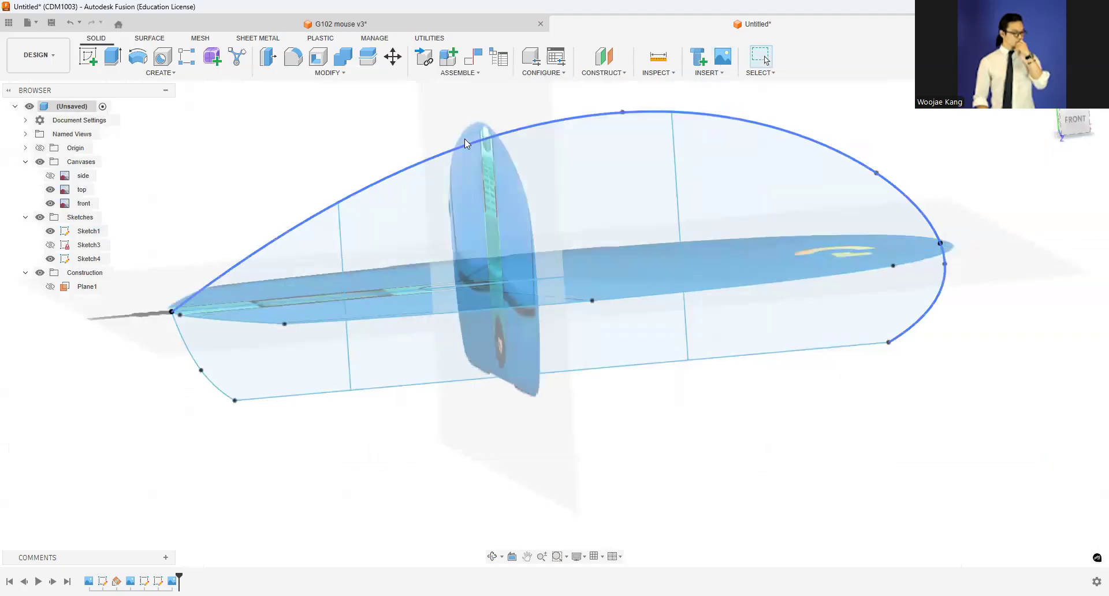
{"action": "middle_click_drag", "start_coordinate": [338, 142], "coordinate": [379, 179]}
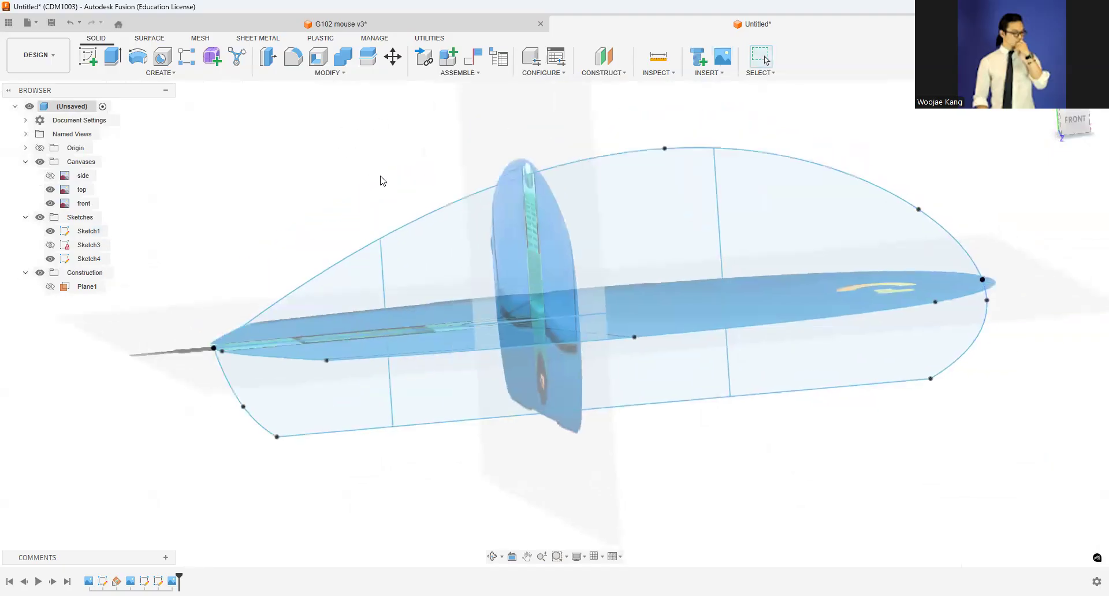
{"action": "left_click", "coordinate": [385, 266]}
{"action": "left_click", "coordinate": [722, 207]}
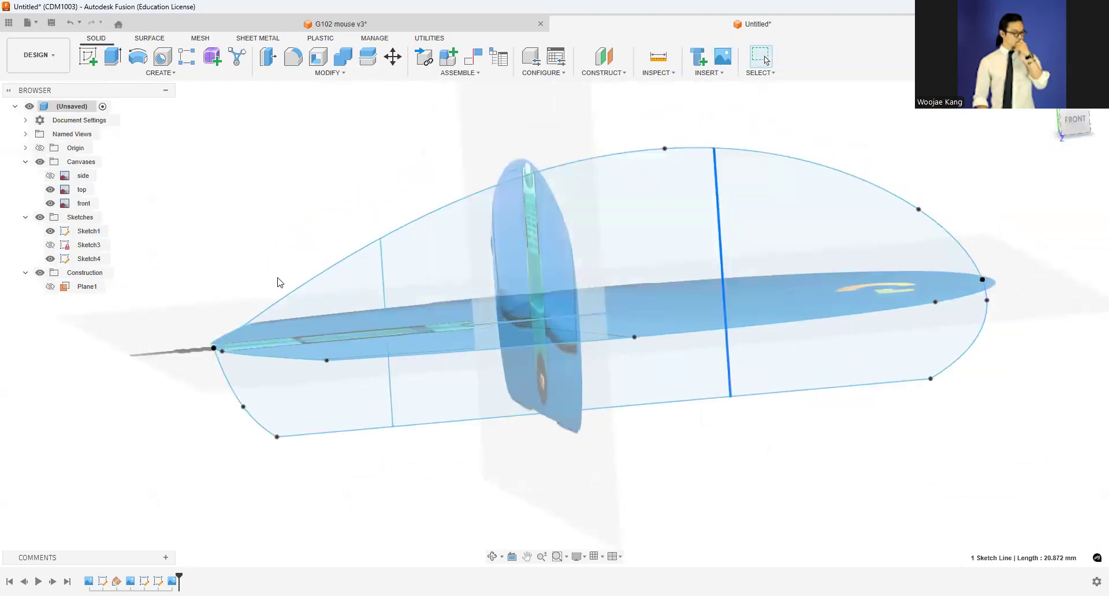
{"action": "left_click", "coordinate": [283, 247]}
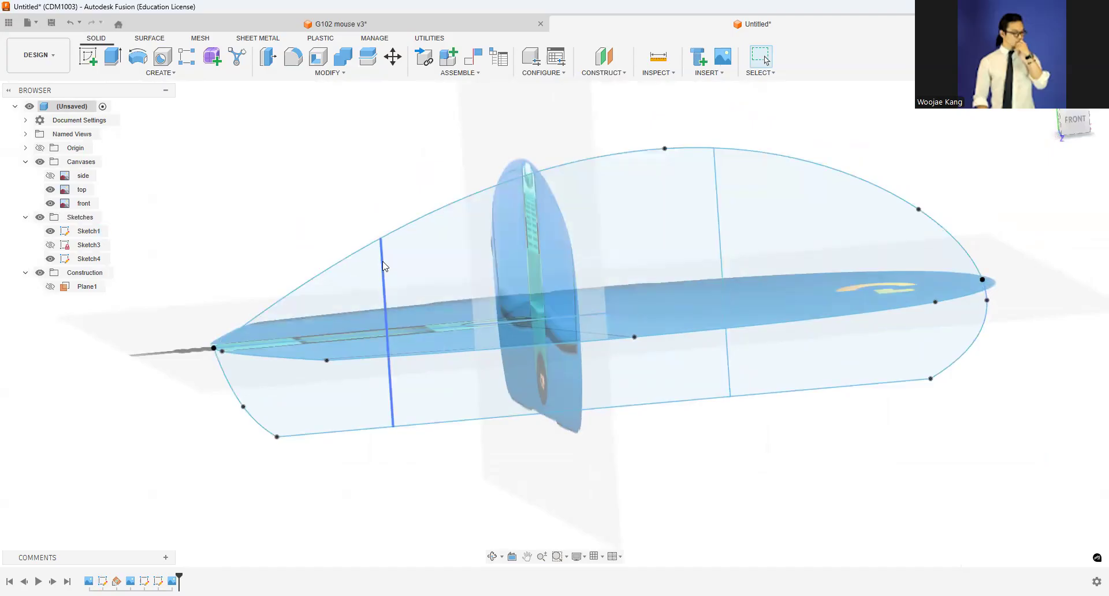
{"action": "left_click_drag", "start_coordinate": [387, 278], "coordinate": [425, 279]}
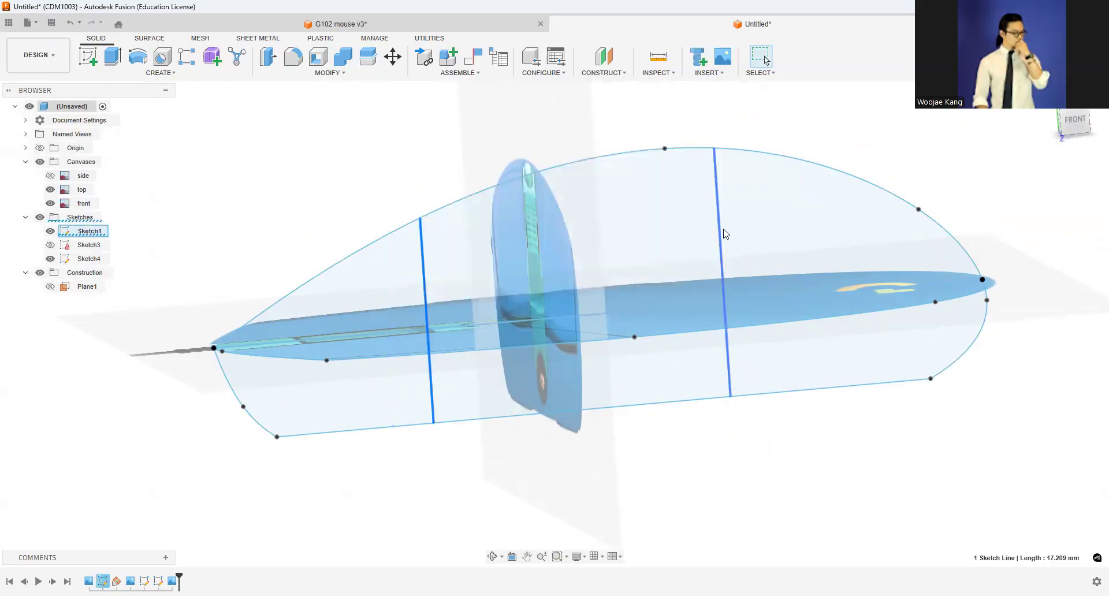
{"action": "left_click_drag", "start_coordinate": [724, 232], "coordinate": [732, 234]}
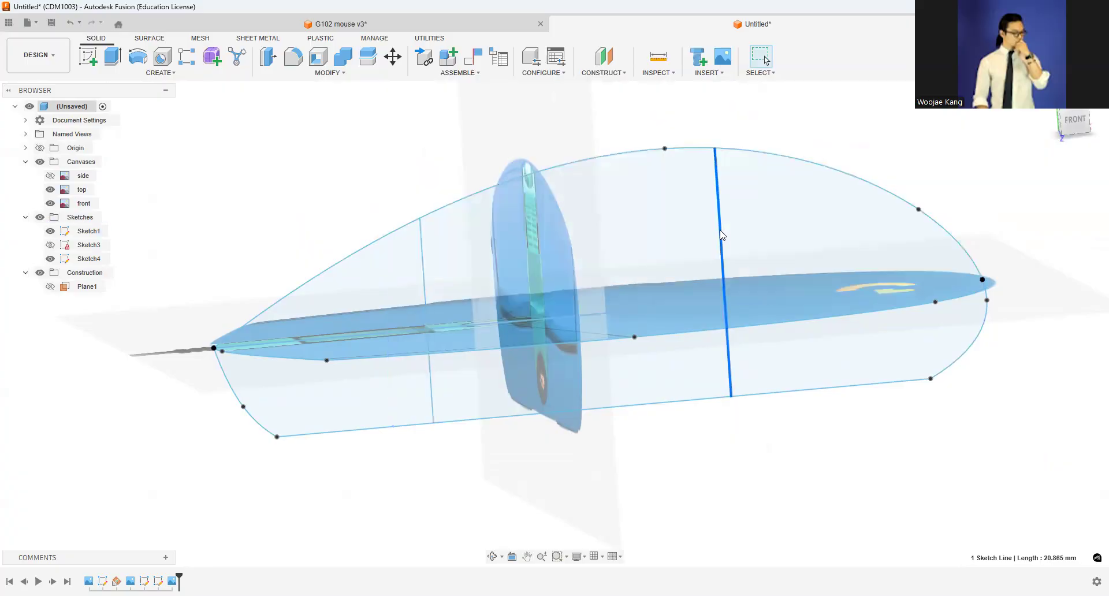
{"action": "left_click_drag", "start_coordinate": [422, 278], "coordinate": [386, 285]}
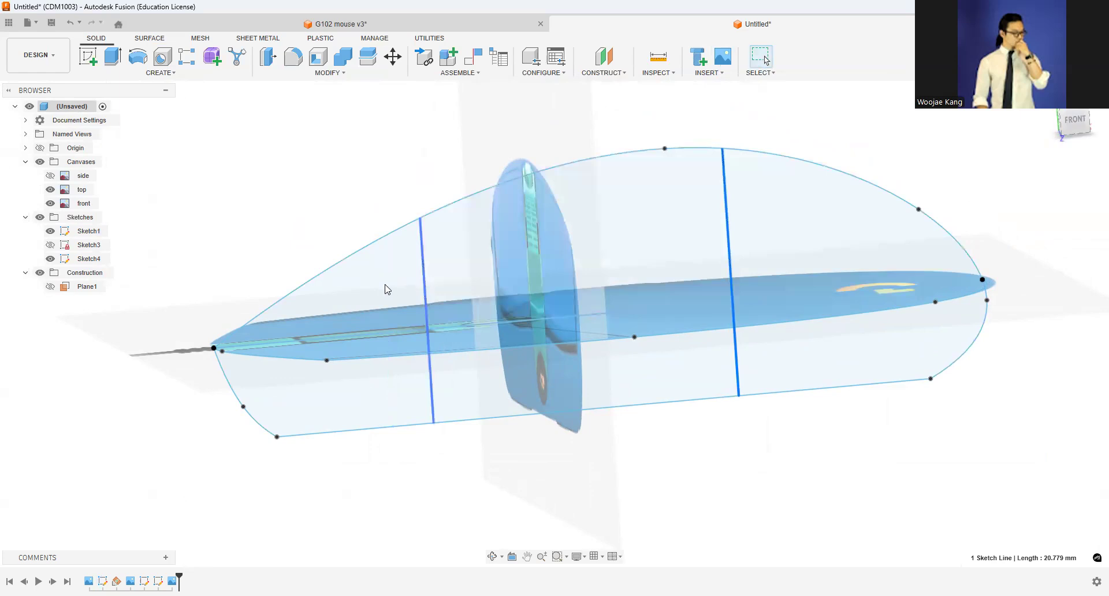
Step: Shift both vertical section lines slightly rearward, leaving the front one about 16.3 mm long and the rear one about 20.7 mm long
{"action": "scroll", "coordinate": [662, 182], "scroll_direction": "down", "scroll_amount": 3}
{"action": "left_click", "coordinate": [656, 125]}
{"action": "scroll", "coordinate": [656, 126], "scroll_direction": "up", "scroll_amount": 3}
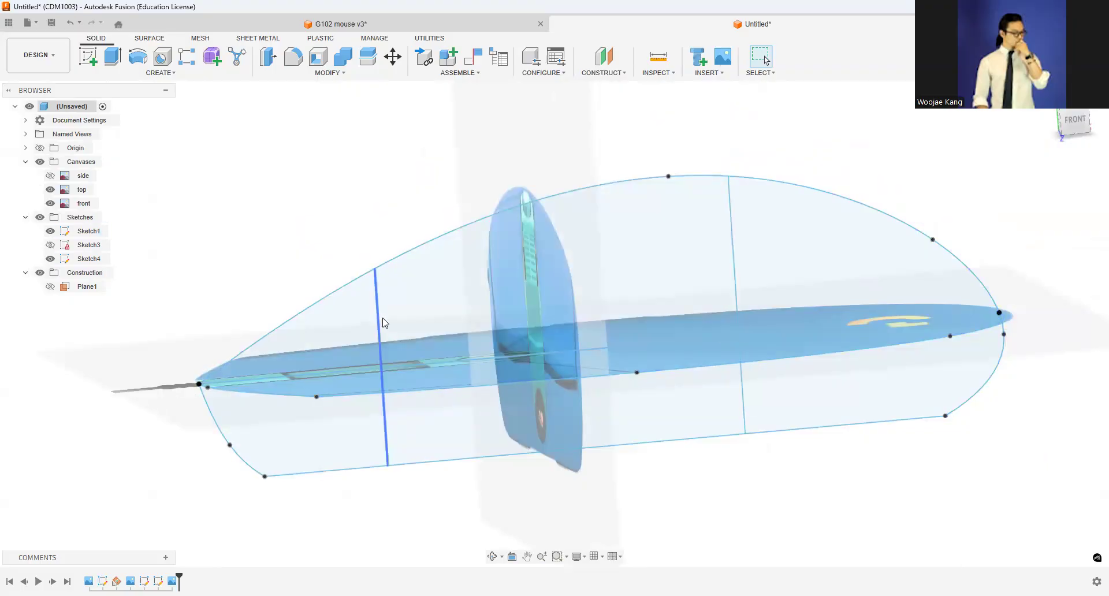
{"action": "left_click_drag", "start_coordinate": [388, 323], "coordinate": [389, 278]}
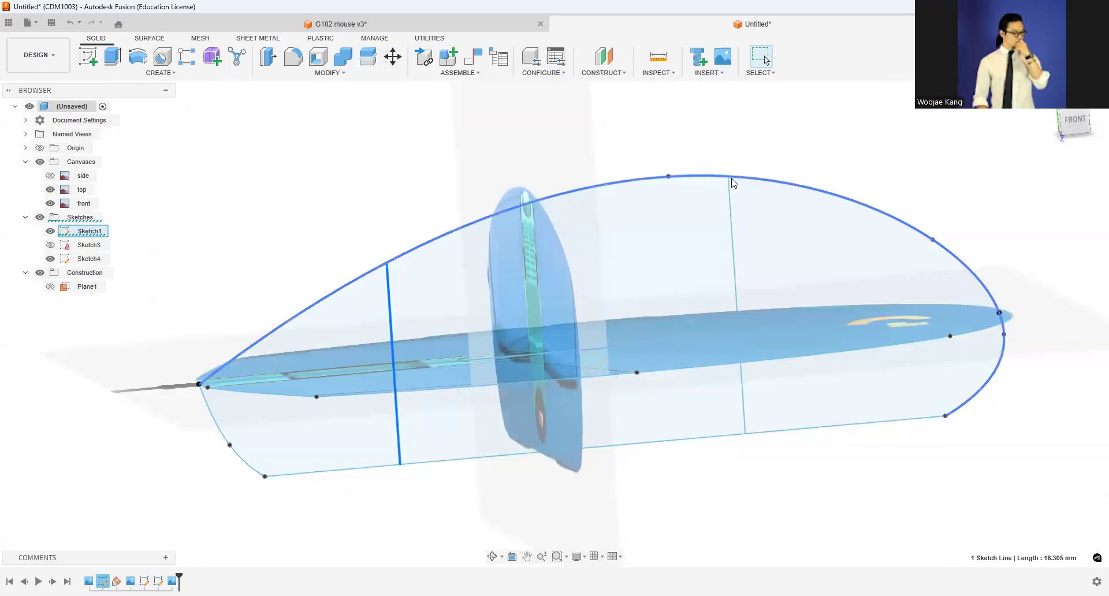
{"action": "left_click", "coordinate": [737, 211]}
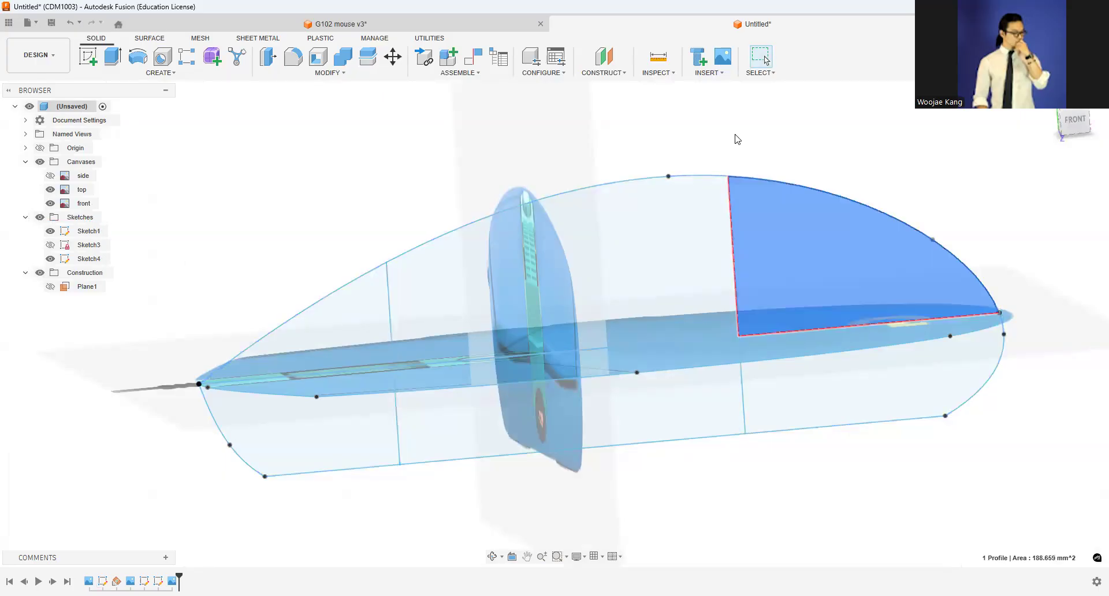
{"action": "left_click", "coordinate": [730, 204]}
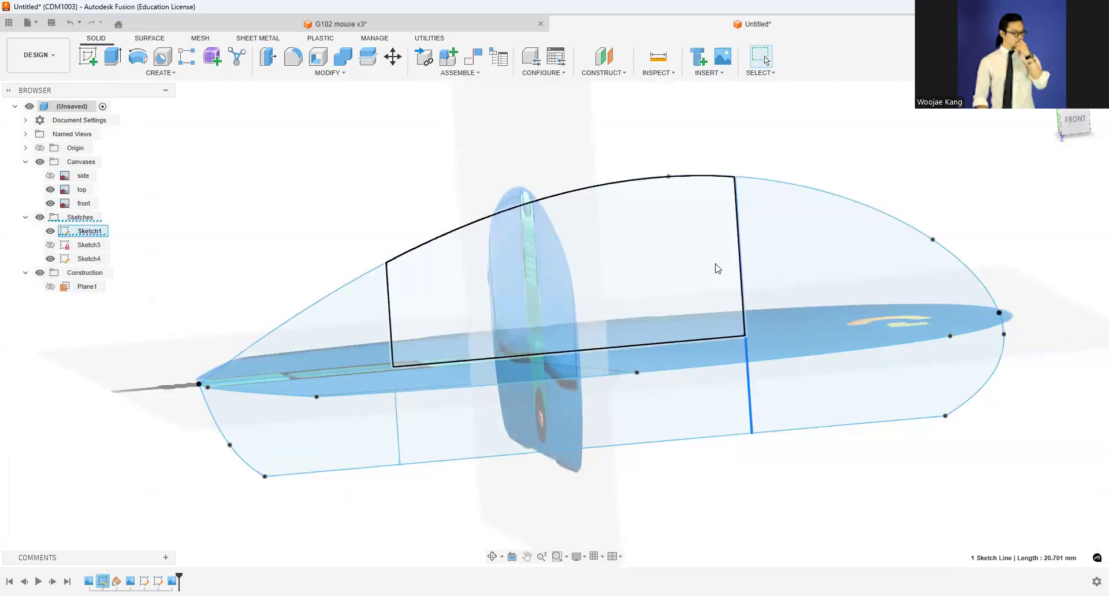
Step: Construct a plane at a 90° angle through the rear vertical section line
{"action": "left_click", "coordinate": [1063, 120]}
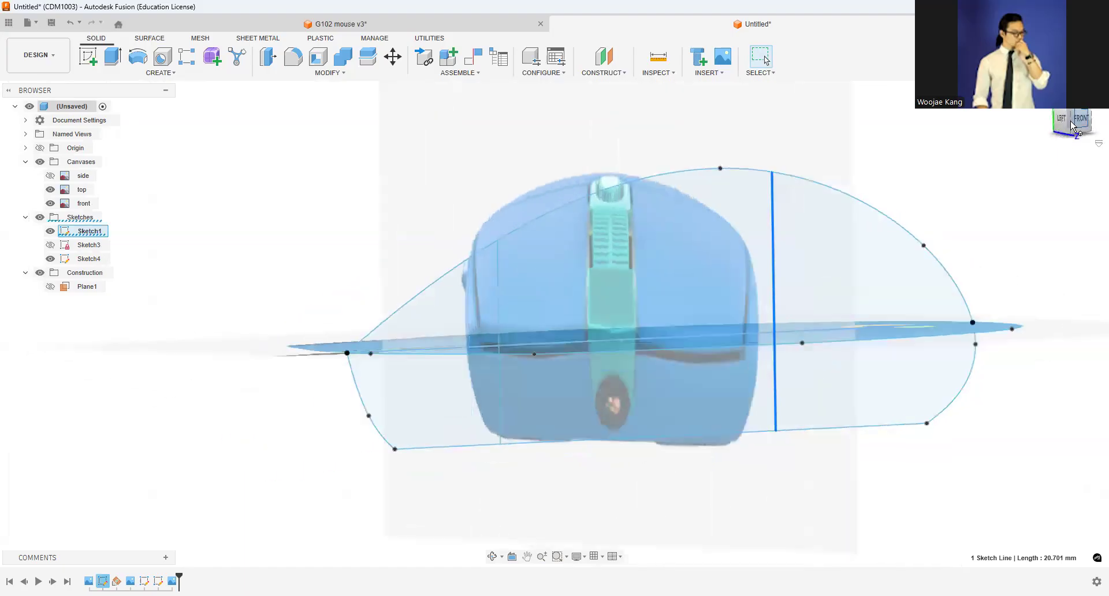
{"action": "left_click", "coordinate": [611, 73]}
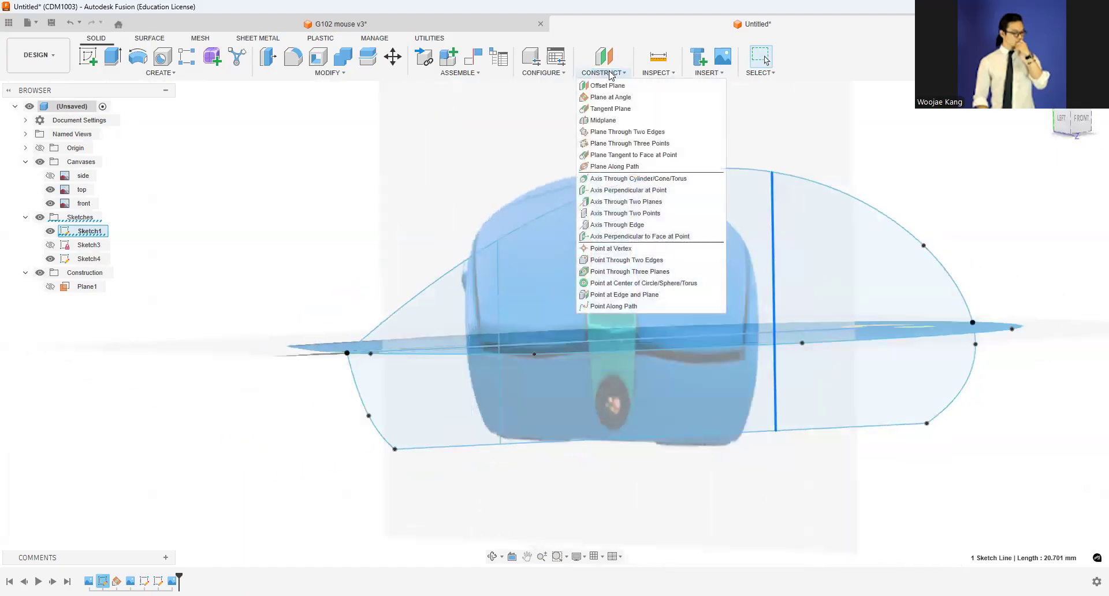
{"action": "left_click", "coordinate": [611, 97]}
{"action": "type", "text": "90"}
{"action": "left_click_drag", "start_coordinate": [1068, 113], "coordinate": [1081, 148]}
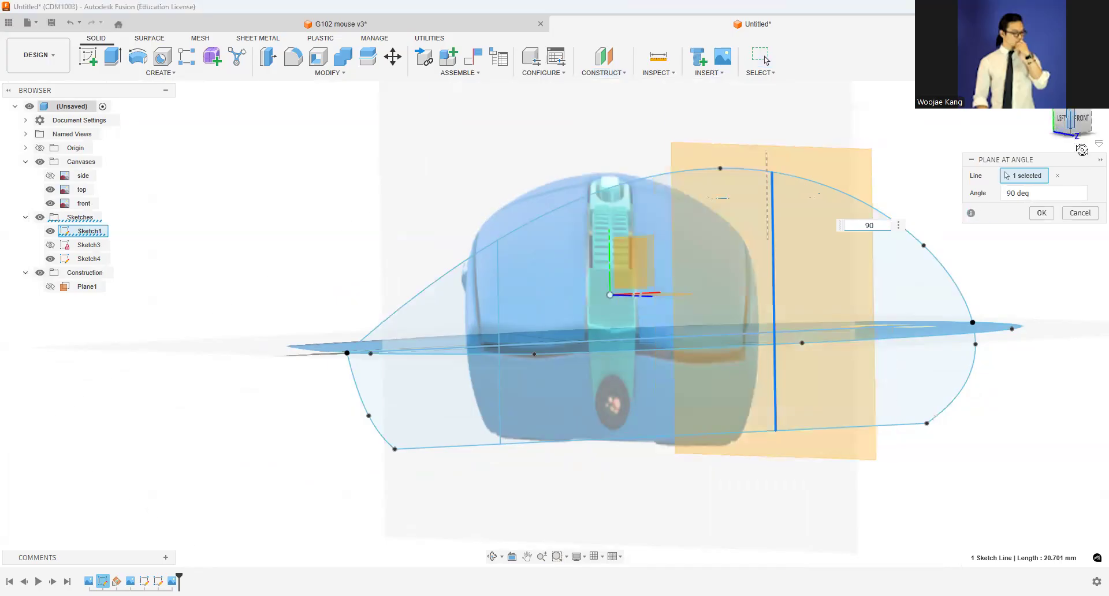
{"action": "left_click", "coordinate": [1040, 212]}
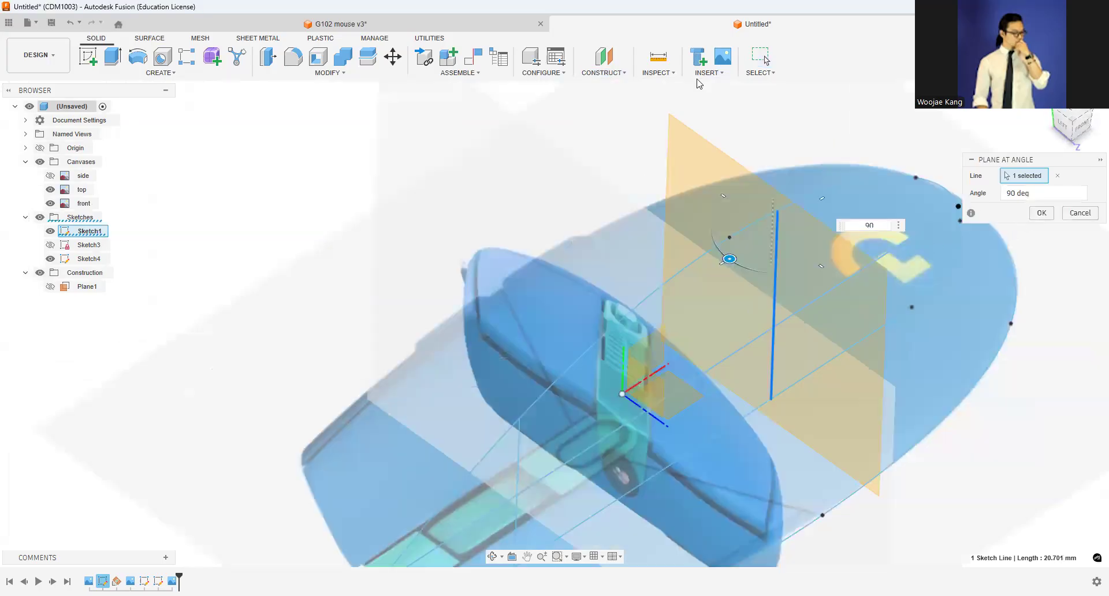
Step: Construct a plane at a 90° angle through the front vertical section line
{"action": "left_click", "coordinate": [604, 72]}
{"action": "scroll", "coordinate": [760, 230], "scroll_direction": "down", "scroll_amount": 2}
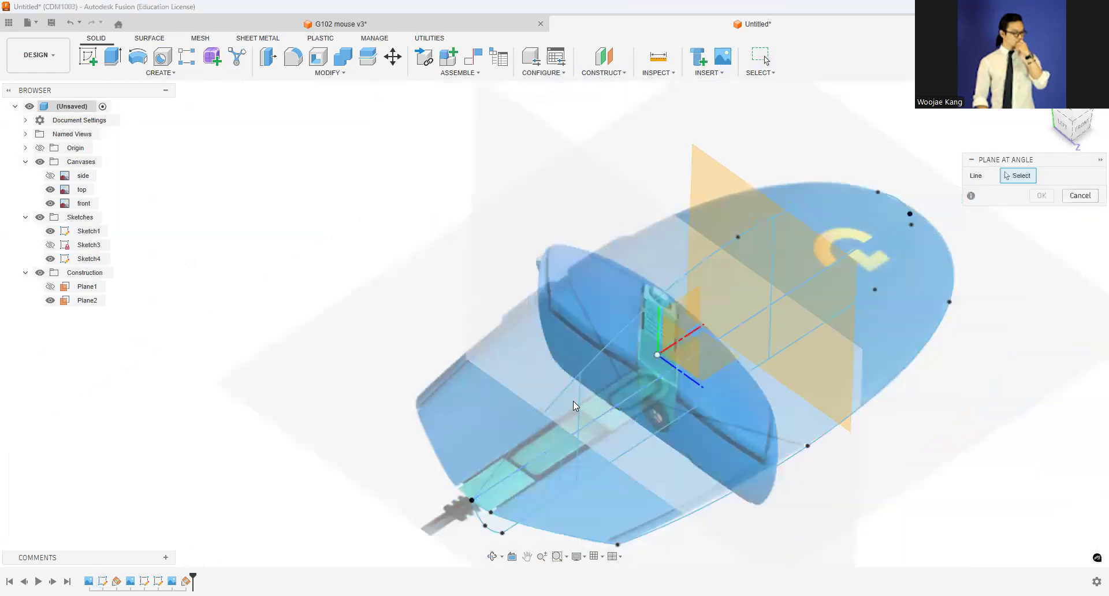
{"action": "left_click", "coordinate": [578, 398]}
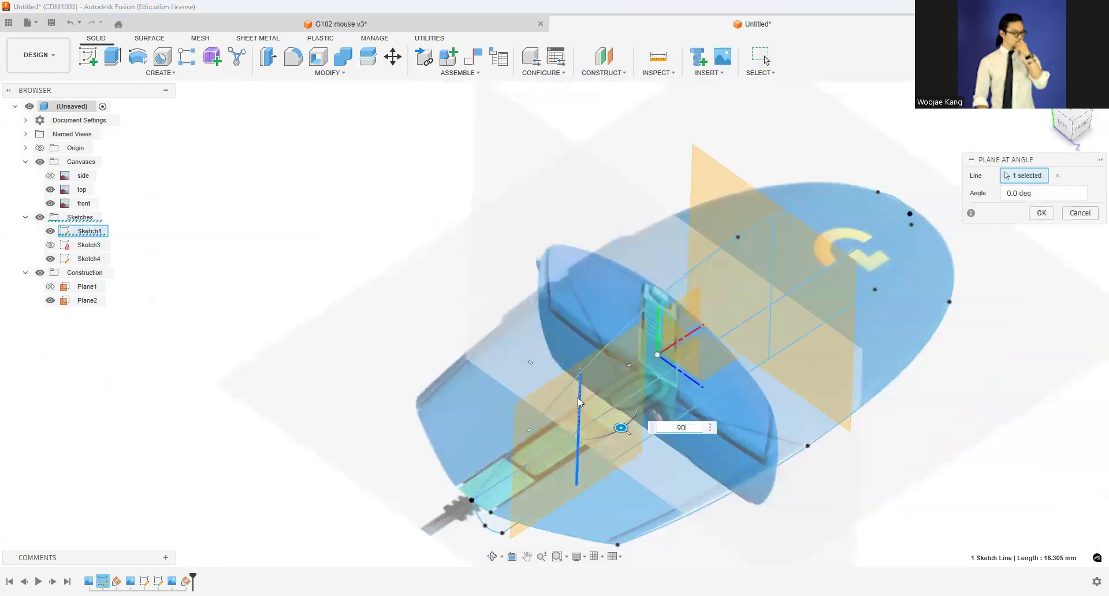
{"action": "key", "text": "Return"}
Step: Hide the top canvas and start a sketch on the construction plane through the rear section line
{"action": "left_click", "coordinate": [1056, 128]}
{"action": "left_click", "coordinate": [50, 190]}
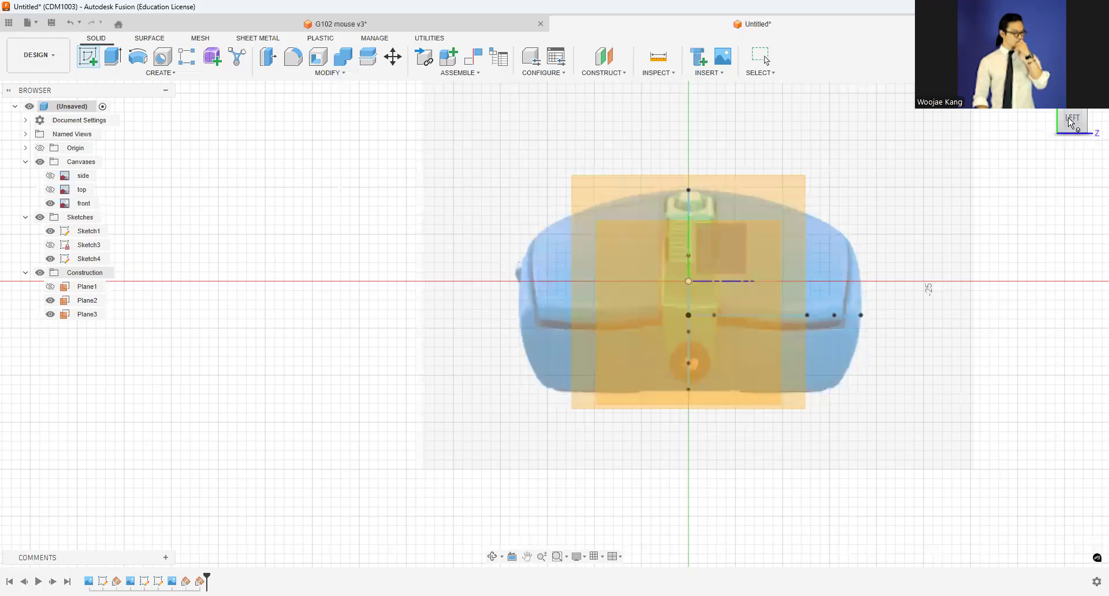
{"action": "left_click_drag", "start_coordinate": [1071, 122], "coordinate": [1061, 127]}
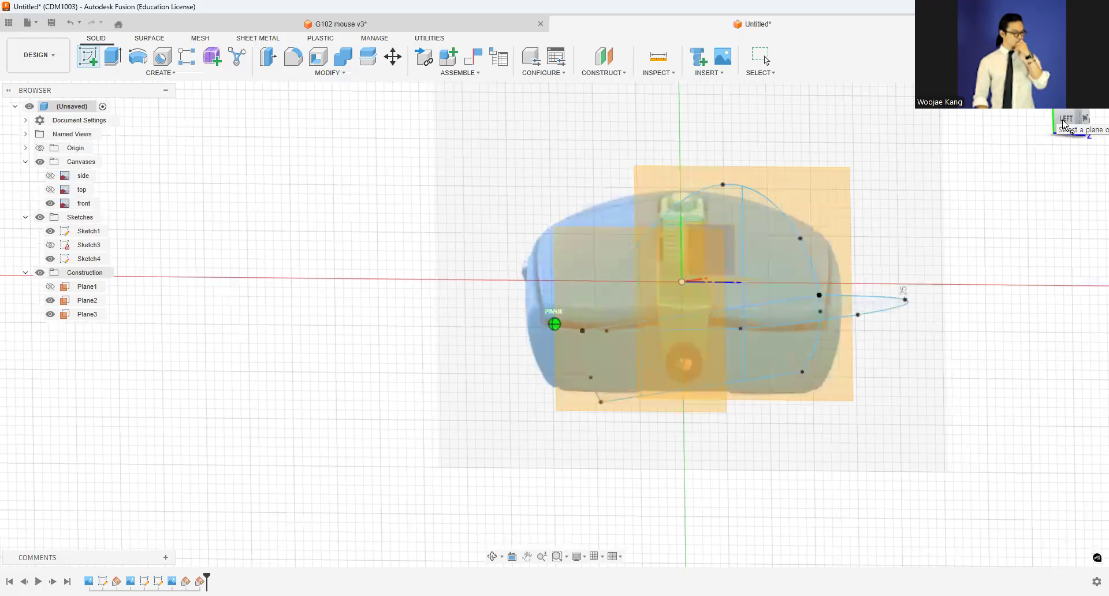
{"action": "left_click", "coordinate": [734, 205]}
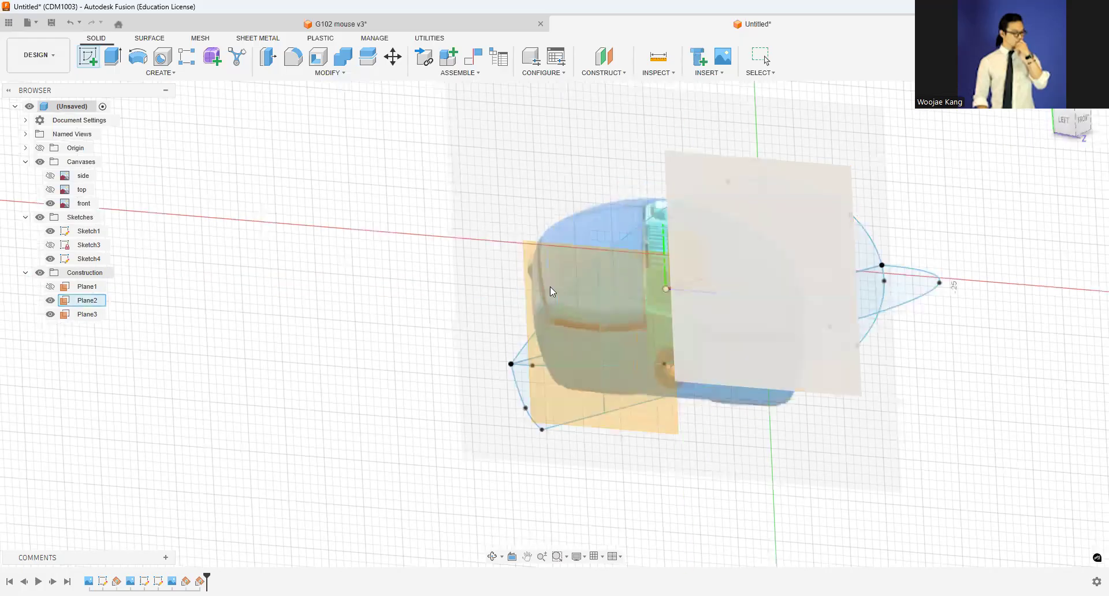
{"action": "left_click", "coordinate": [586, 265]}
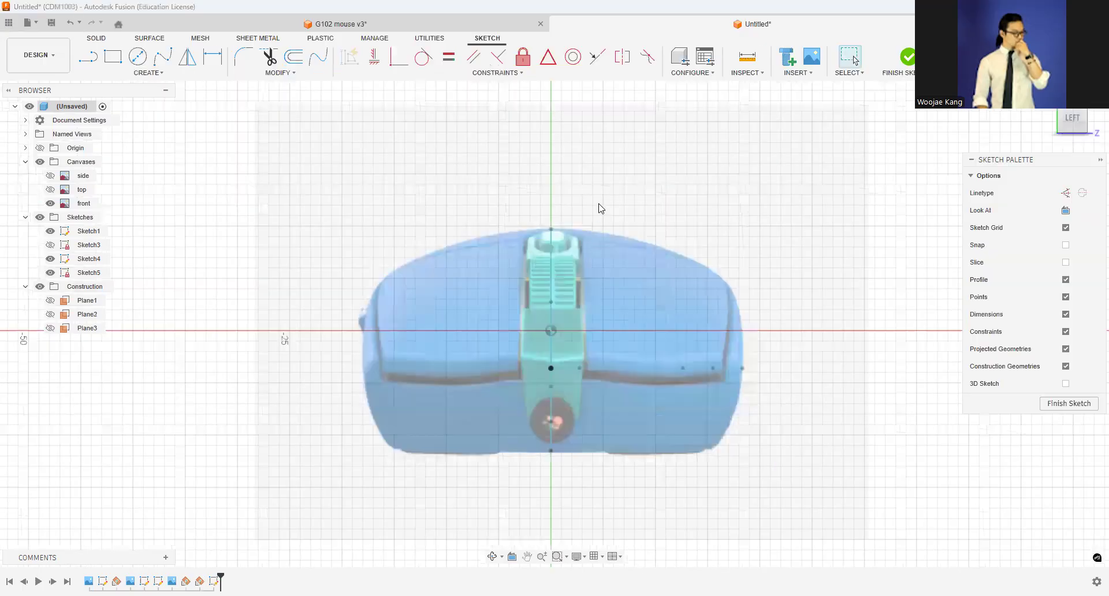
Step: Project the rear vertical section line of the side profile into the rear cross-section sketch
{"action": "key", "text": "p"}
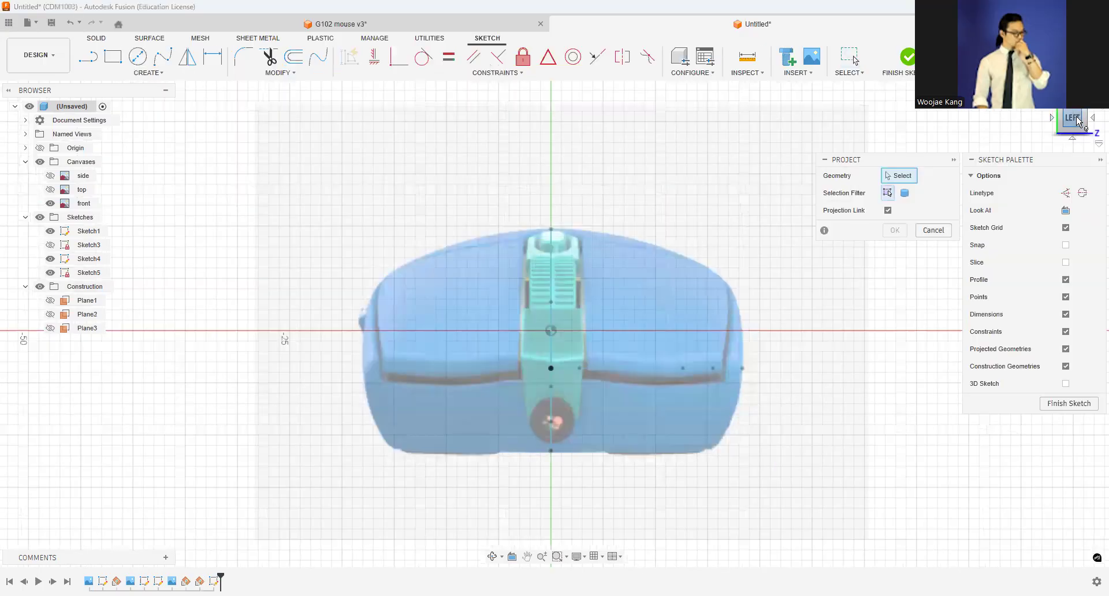
{"action": "left_click_drag", "start_coordinate": [1072, 118], "coordinate": [1058, 113]}
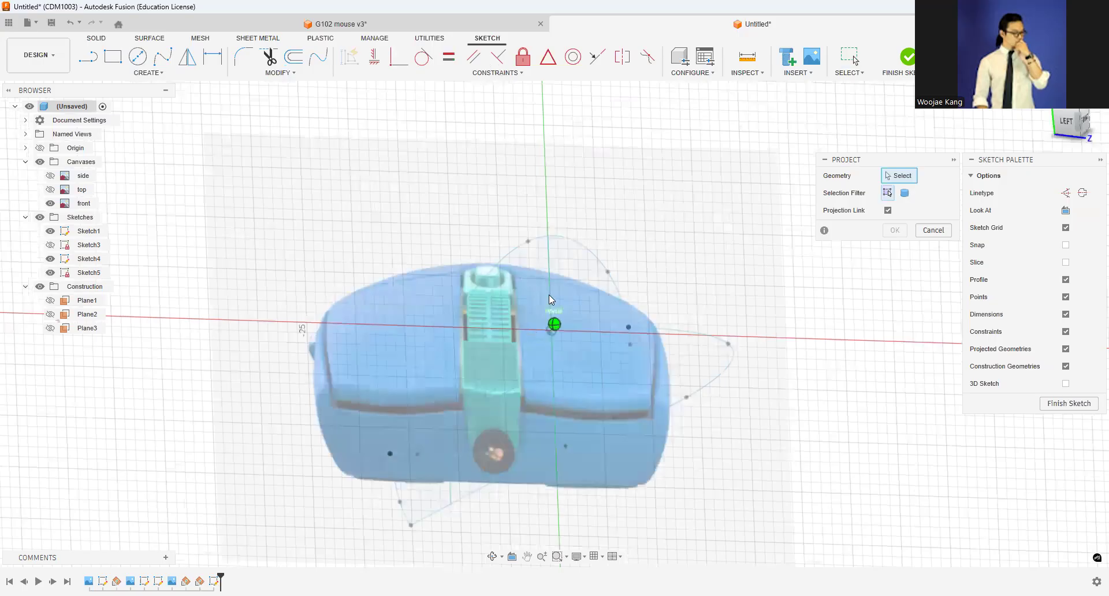
{"action": "middle_click_drag", "start_coordinate": [549, 295], "coordinate": [549, 300], "text": "shift"}
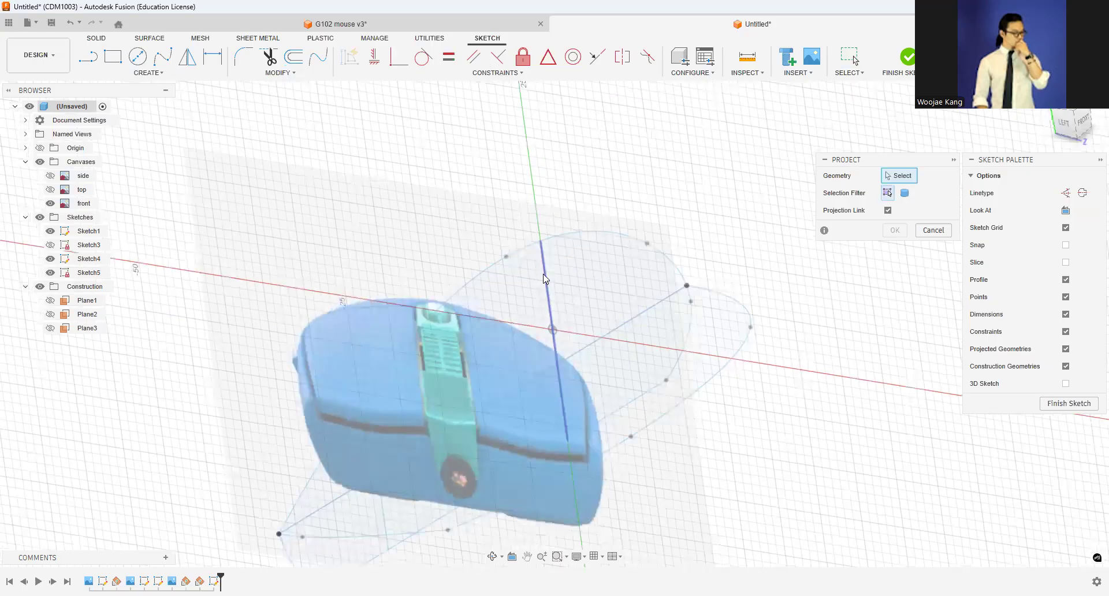
{"action": "left_click", "coordinate": [544, 242]}
{"action": "scroll", "coordinate": [543, 242], "scroll_direction": "up", "scroll_amount": 4}
{"action": "left_click", "coordinate": [895, 230]}
{"action": "scroll", "coordinate": [541, 240], "scroll_direction": "down", "scroll_amount": 4}
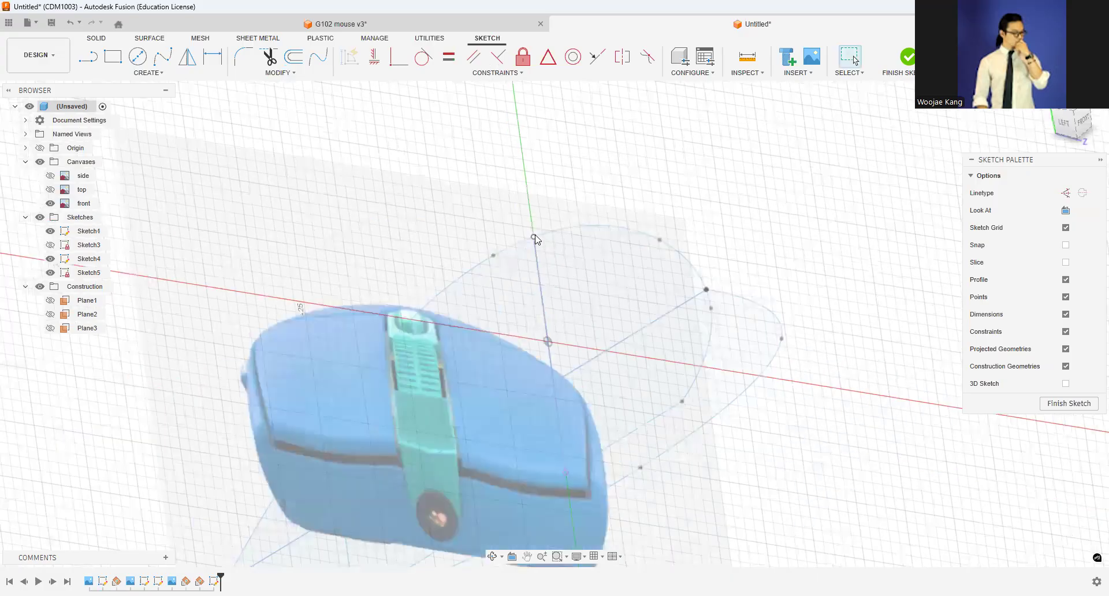
Step: Trace half of the front canvas outline with a four-point spline from the section line's upper end, and close it along the base with a line
{"action": "left_click", "coordinate": [1062, 122]}
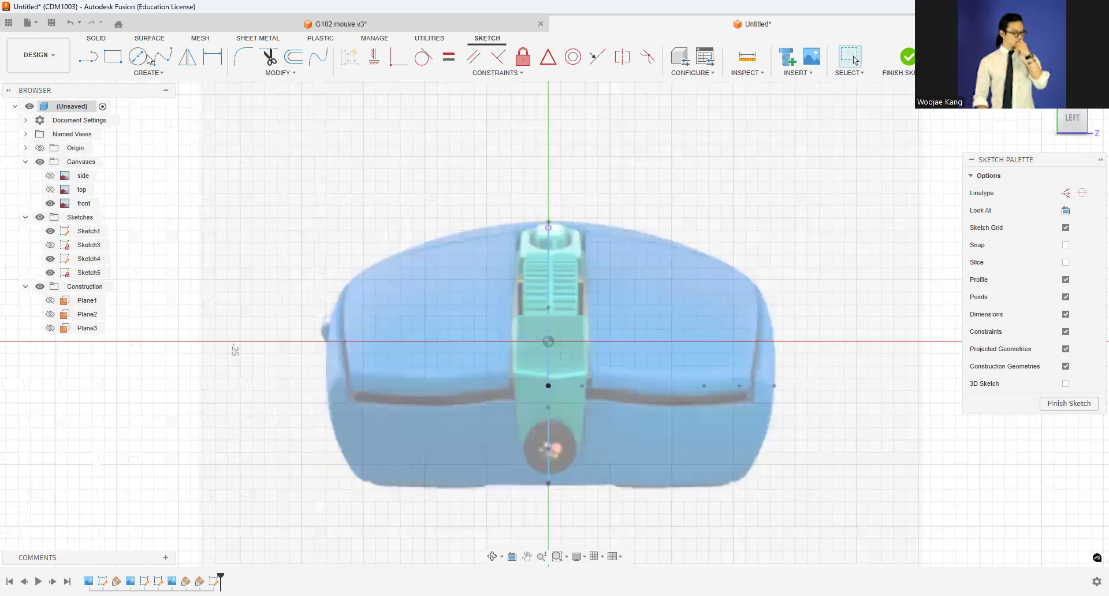
{"action": "left_click", "coordinate": [165, 59]}
{"action": "left_click", "coordinate": [548, 227]}
{"action": "left_click", "coordinate": [748, 269]}
{"action": "left_click", "coordinate": [768, 414]}
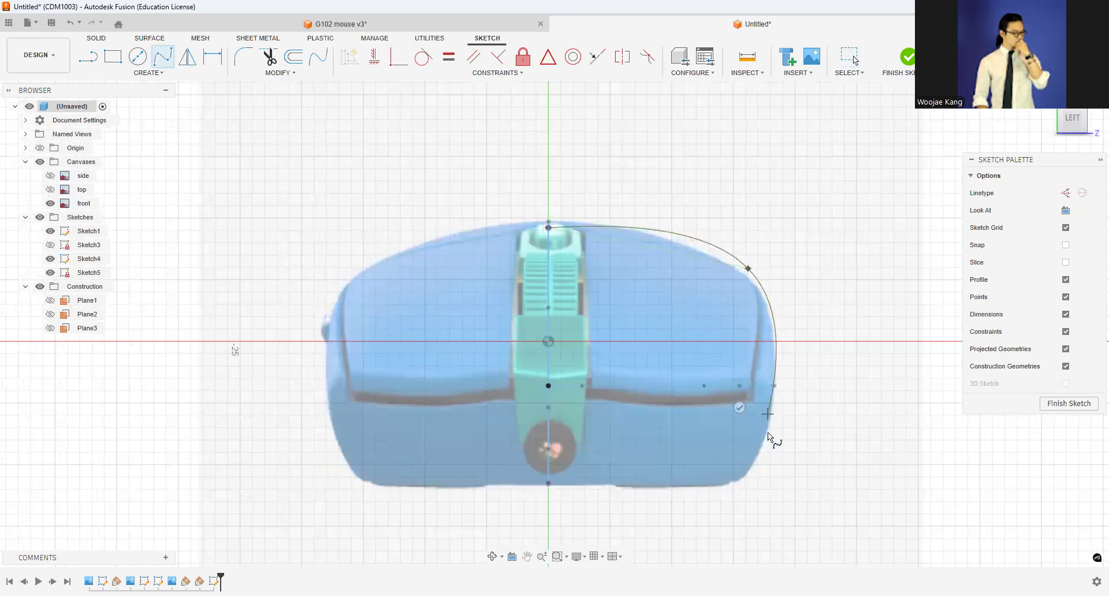
{"action": "left_click", "coordinate": [737, 485]}
{"action": "key", "text": "l"}
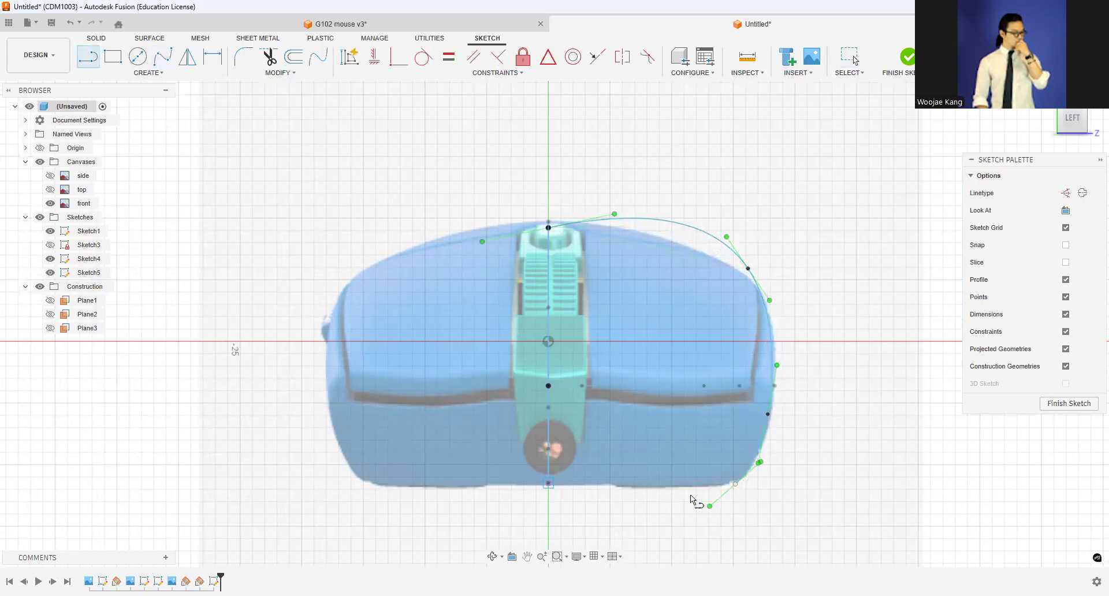
{"action": "key", "text": "Escape"}
Step: Make the spline's upper tangent handle horizontal, move its side fit points onto the canvas outline, and finish the sketch
{"action": "scroll", "coordinate": [770, 396], "scroll_direction": "up", "scroll_amount": 3}
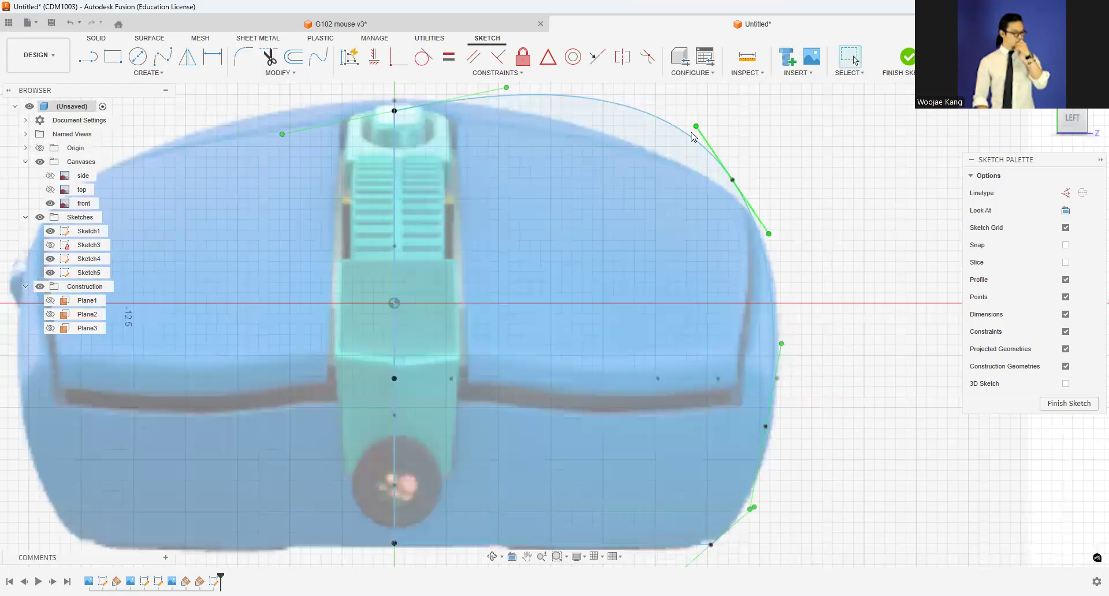
{"action": "left_click", "coordinate": [491, 93]}
{"action": "left_click", "coordinate": [376, 57]}
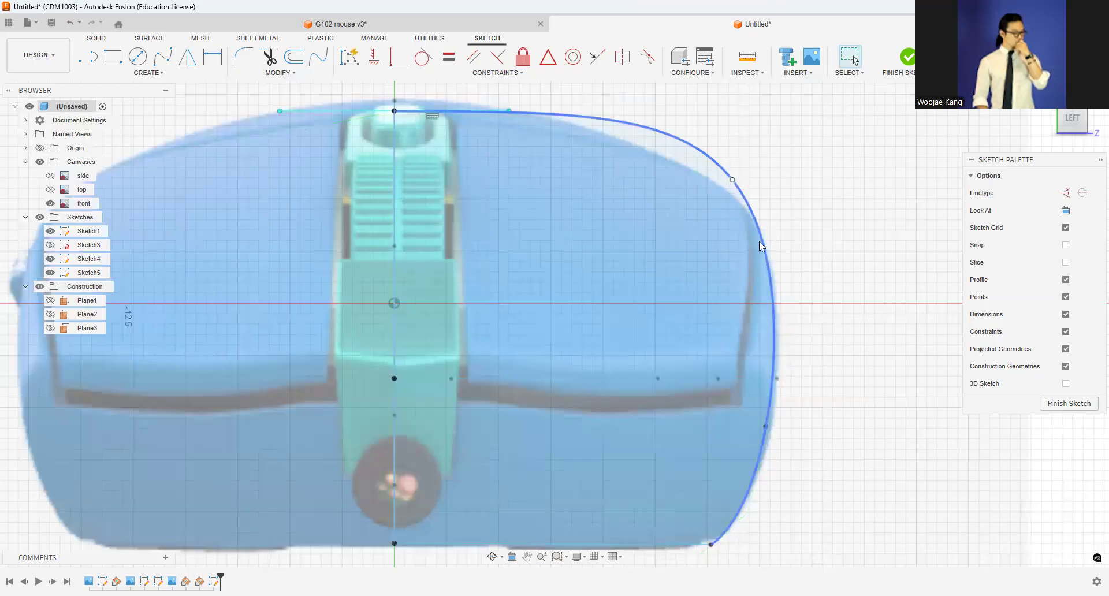
{"action": "left_click_drag", "start_coordinate": [733, 180], "coordinate": [758, 235]}
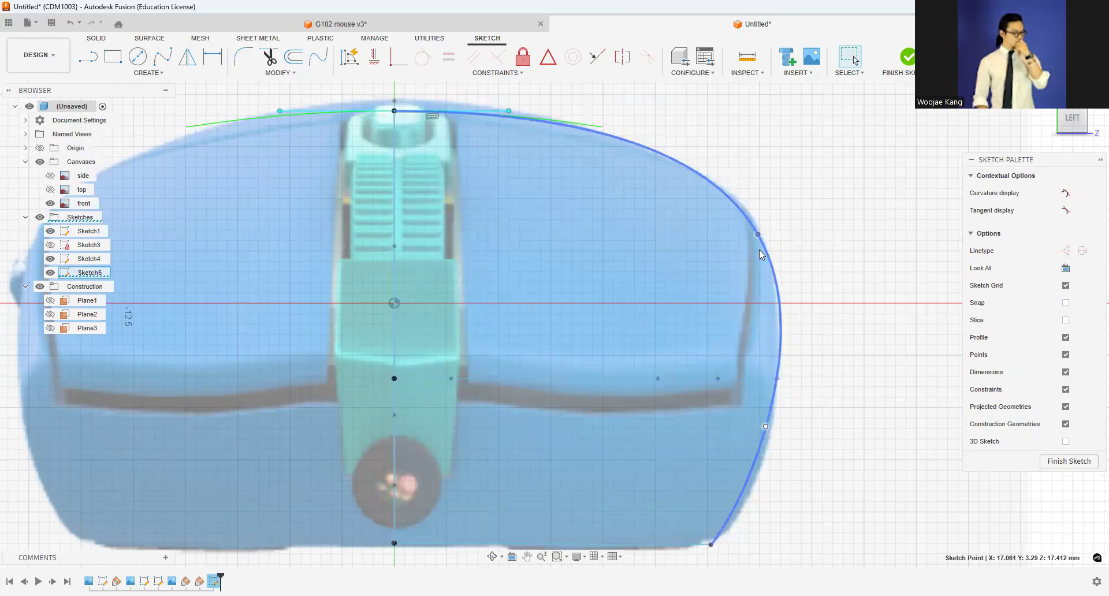
{"action": "left_click_drag", "start_coordinate": [757, 234], "coordinate": [755, 234]}
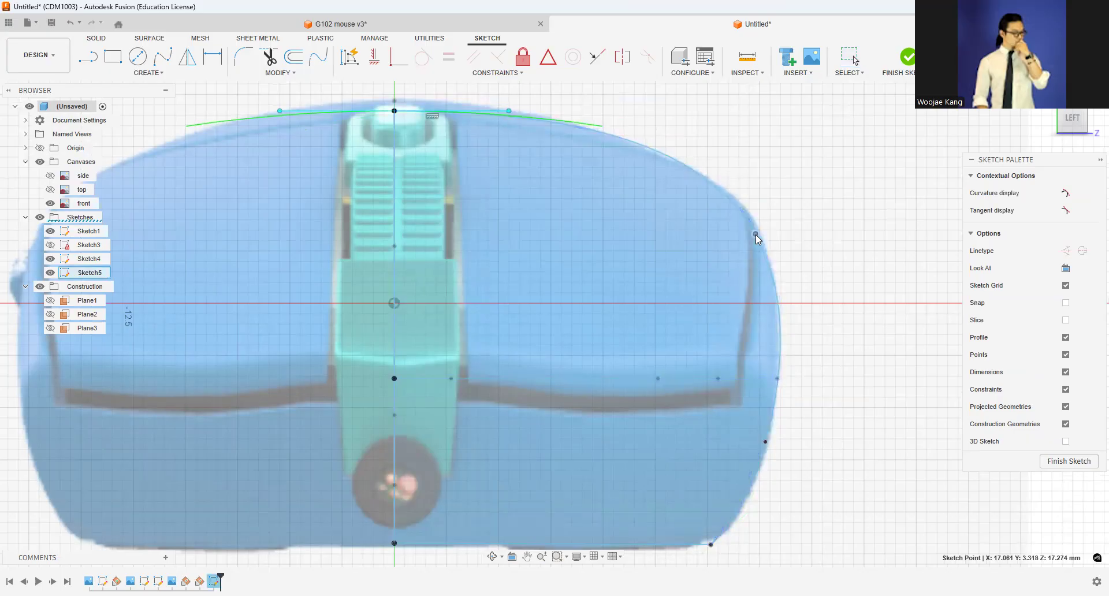
{"action": "left_click", "coordinate": [907, 57]}
Step: Examine the rear cross-section curve against the side and top outlines from several directions
{"action": "middle_click_drag", "start_coordinate": [555, 324], "coordinate": [584, 315], "text": "shift"}
{"action": "middle_click_drag", "start_coordinate": [941, 173], "coordinate": [934, 172], "text": "shift"}
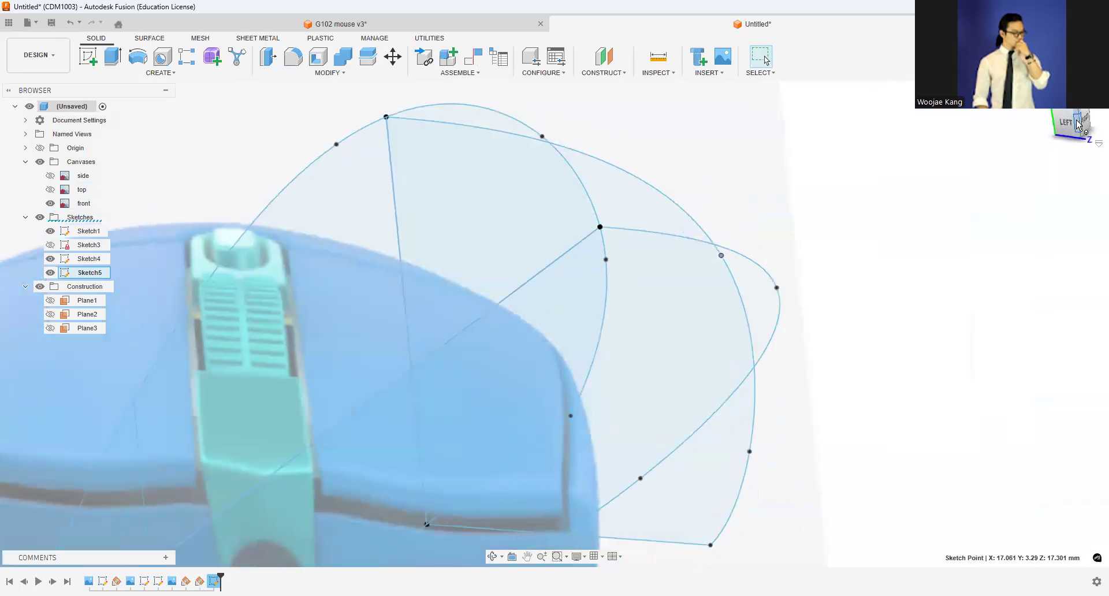
{"action": "scroll", "coordinate": [935, 172], "scroll_direction": "down", "scroll_amount": 3}
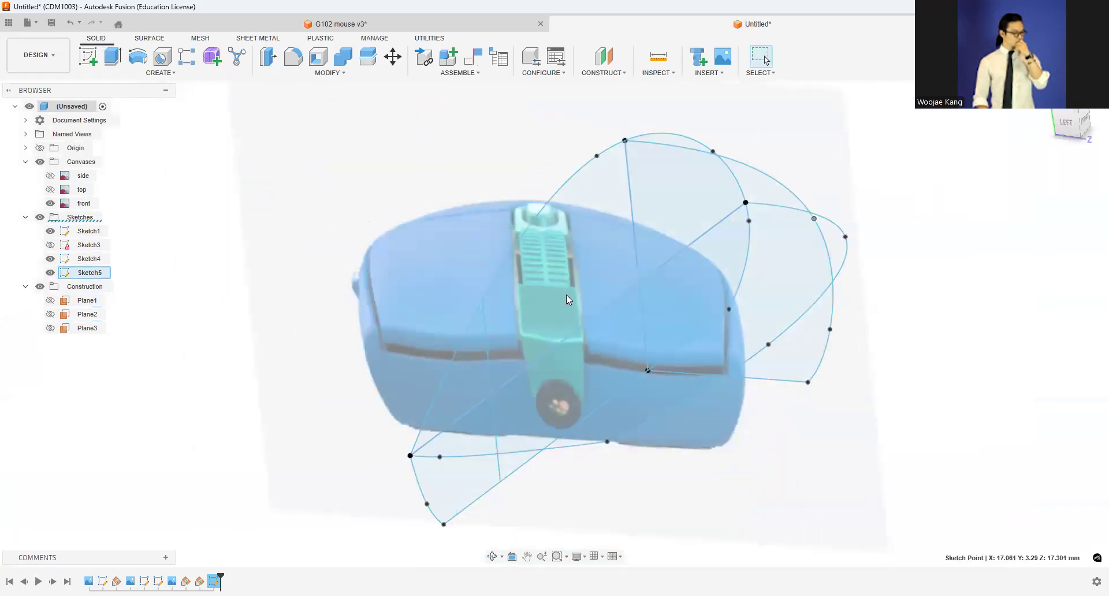
{"action": "double_click", "coordinate": [86, 259]}
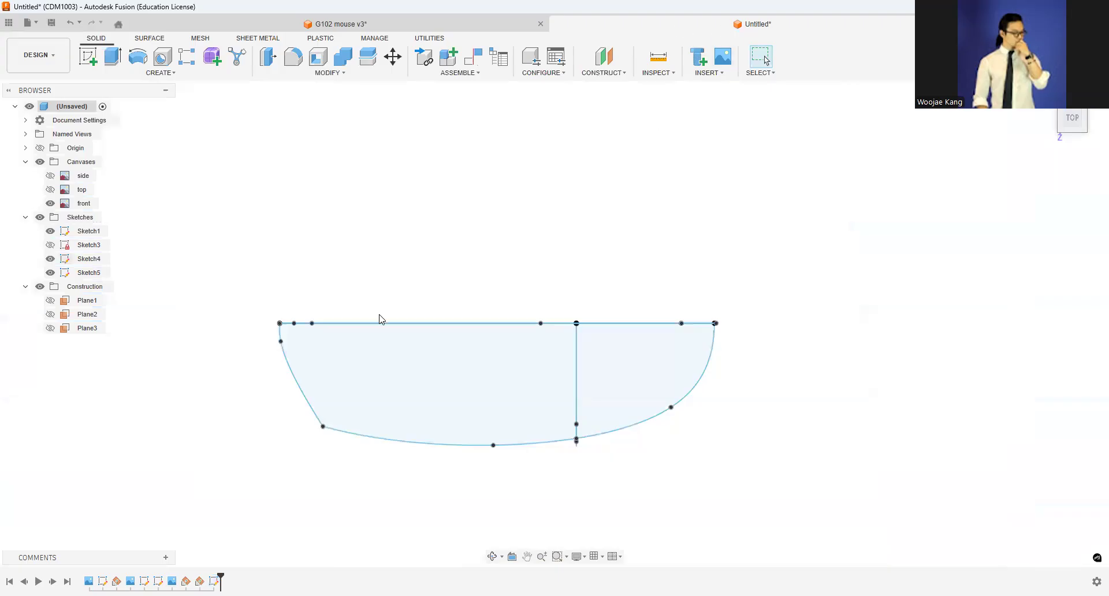
{"action": "left_click_drag", "start_coordinate": [1082, 125], "coordinate": [1063, 138]}
{"action": "left_click", "coordinate": [1074, 125]}
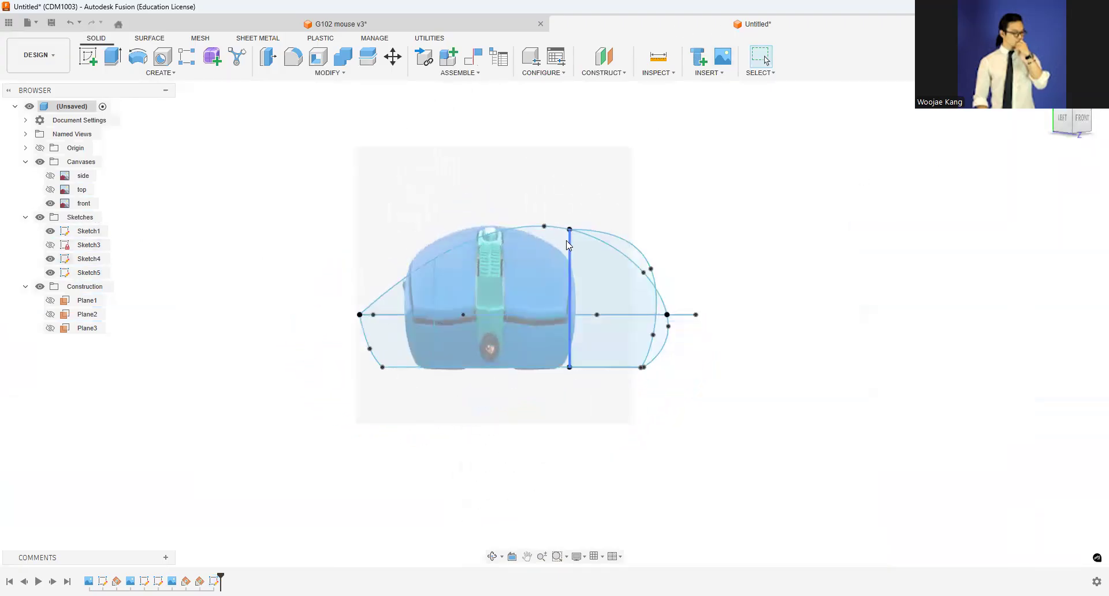
{"action": "left_click_drag", "start_coordinate": [1067, 121], "coordinate": [1057, 139]}
{"action": "scroll", "coordinate": [656, 336], "scroll_direction": "up", "scroll_amount": 2}
{"action": "left_click", "coordinate": [480, 163]}
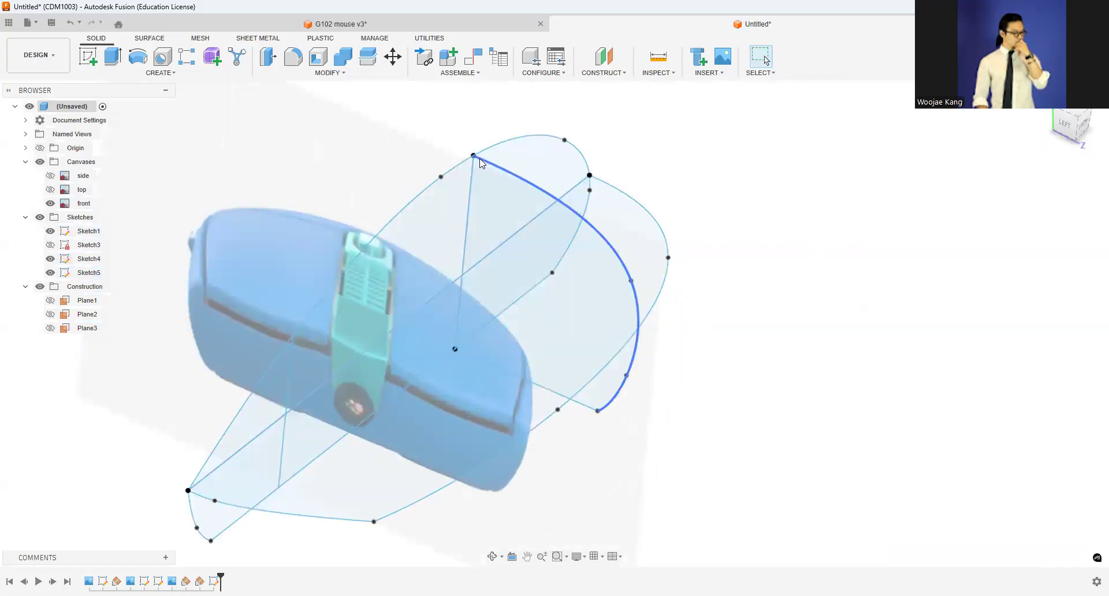
{"action": "scroll", "coordinate": [612, 376], "scroll_direction": "up", "scroll_amount": 3}
{"action": "scroll", "coordinate": [658, 305], "scroll_direction": "down", "scroll_amount": 2}
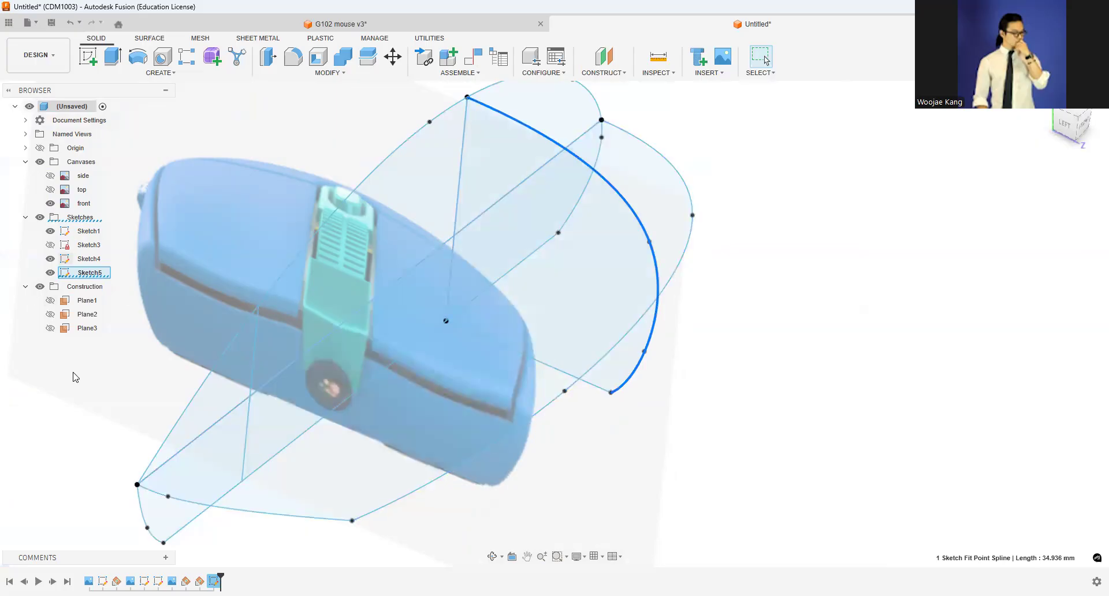
{"action": "key", "text": "Escape"}
Step: Edit the top outline sketch and project both vertical section lines into it as points on the centreline
{"action": "double_click", "coordinate": [82, 260]}
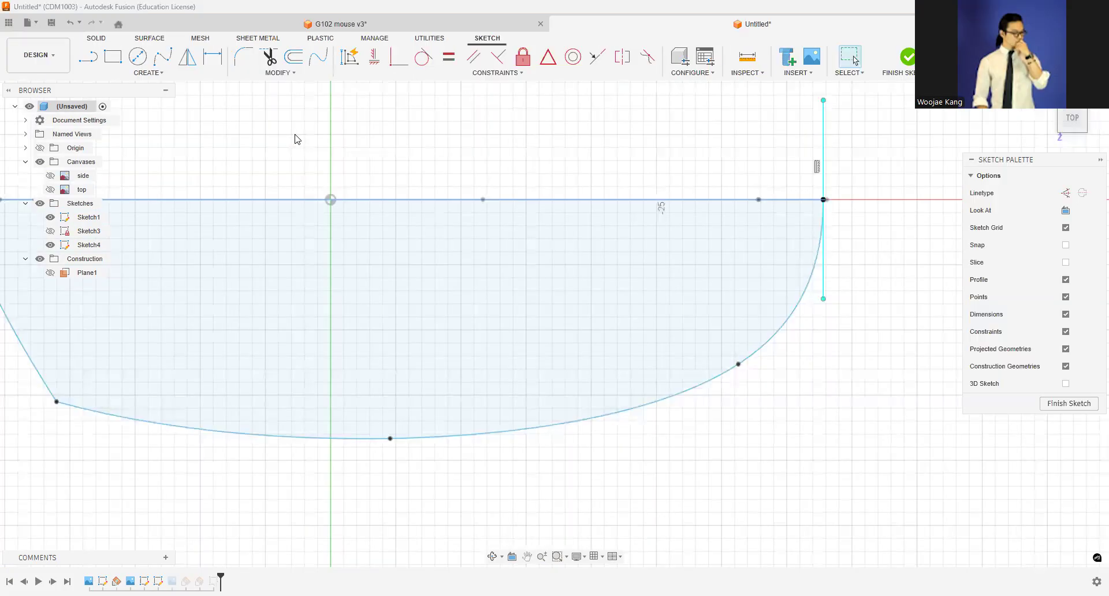
{"action": "key", "text": "p"}
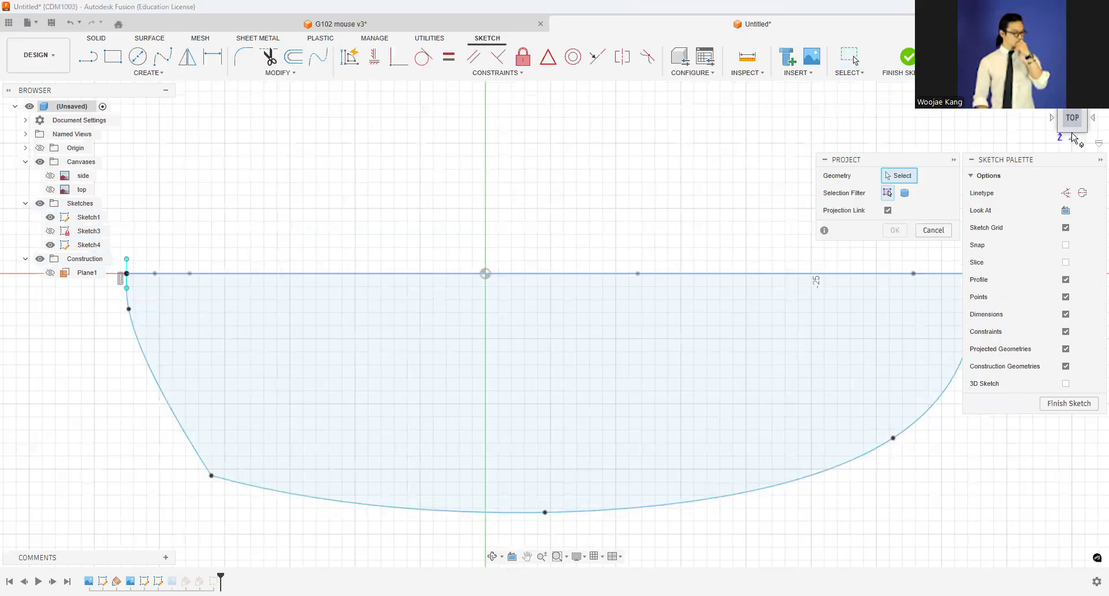
{"action": "left_click_drag", "start_coordinate": [1084, 122], "coordinate": [1080, 96]}
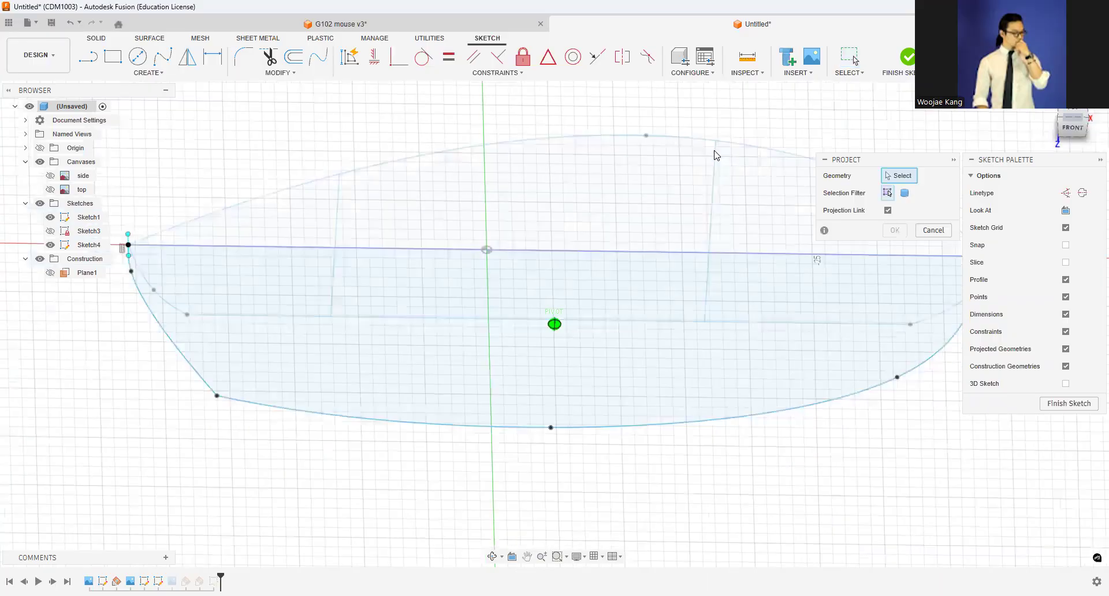
{"action": "left_click", "coordinate": [899, 231]}
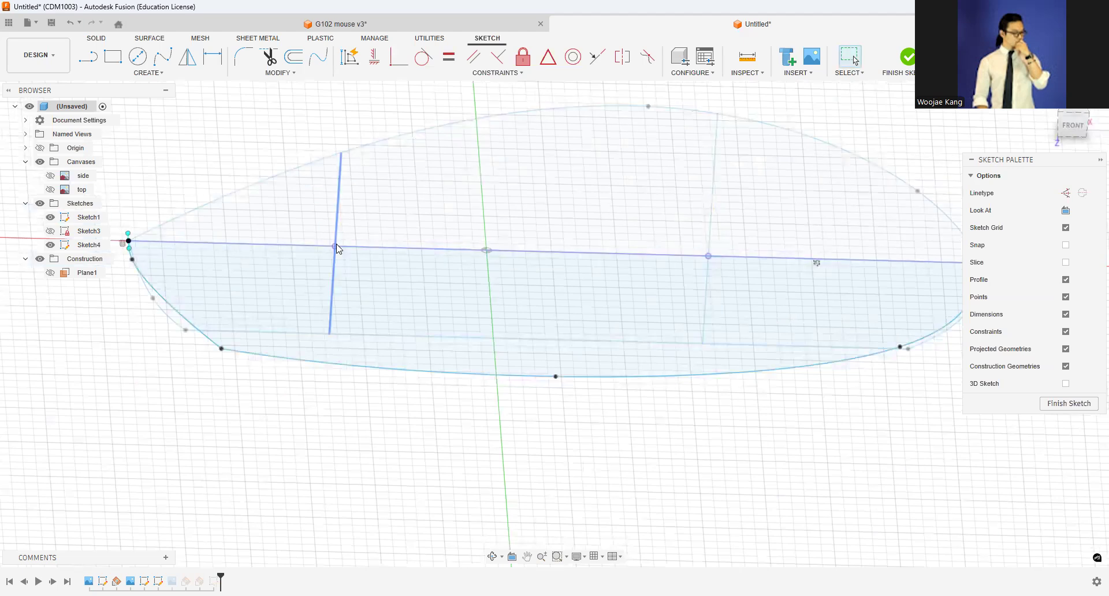
Step: Draw a line from each projected point perpendicular to the centreline out to the top outline curve
{"action": "key", "text": "l"}
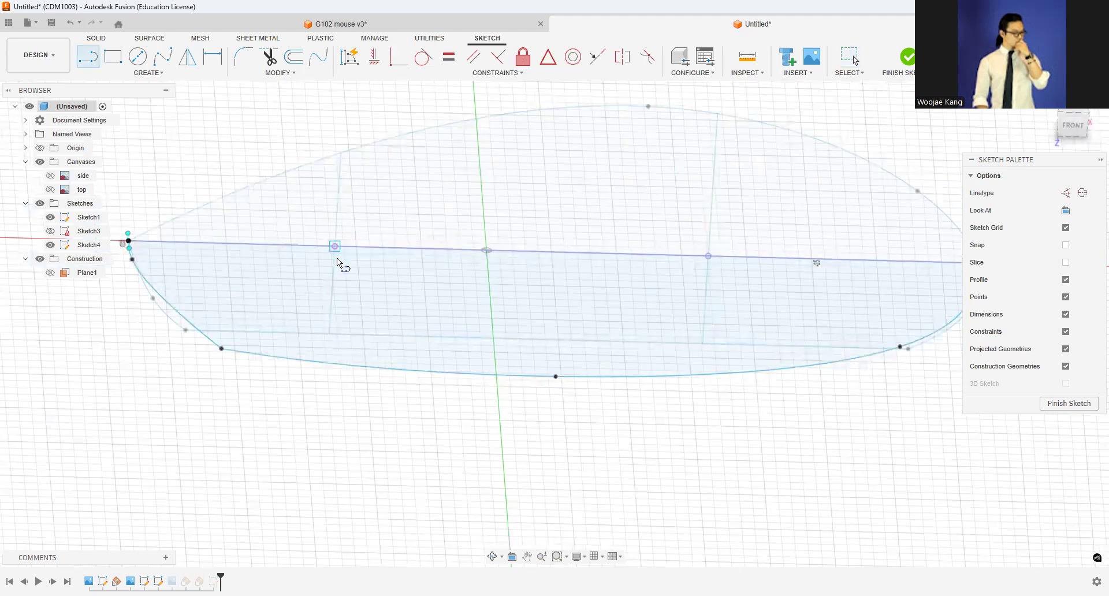
{"action": "left_click", "coordinate": [344, 366]}
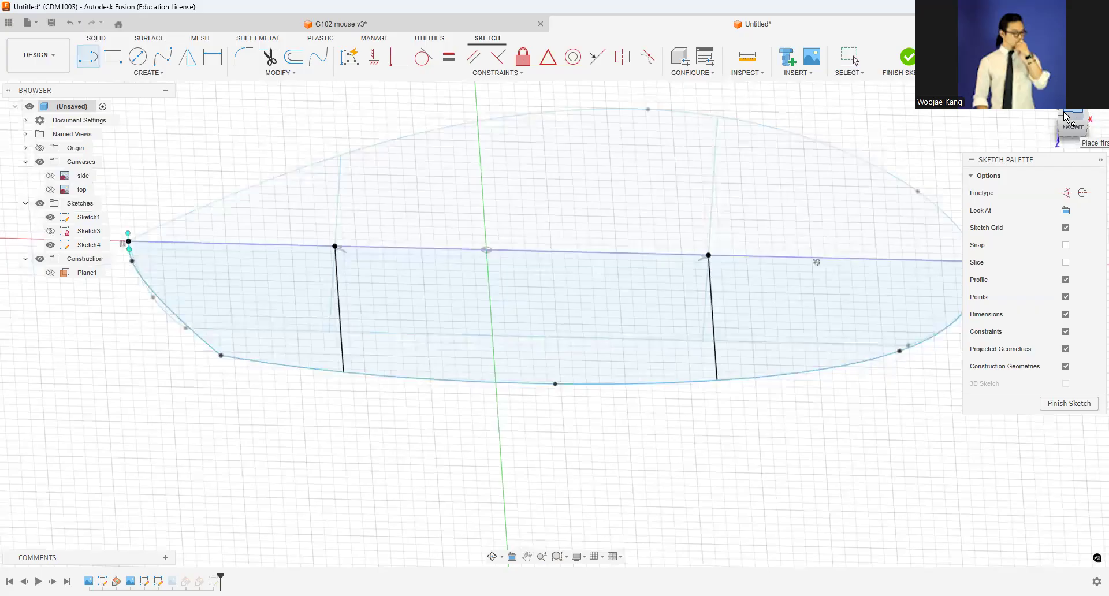
{"action": "key", "text": "Escape"}
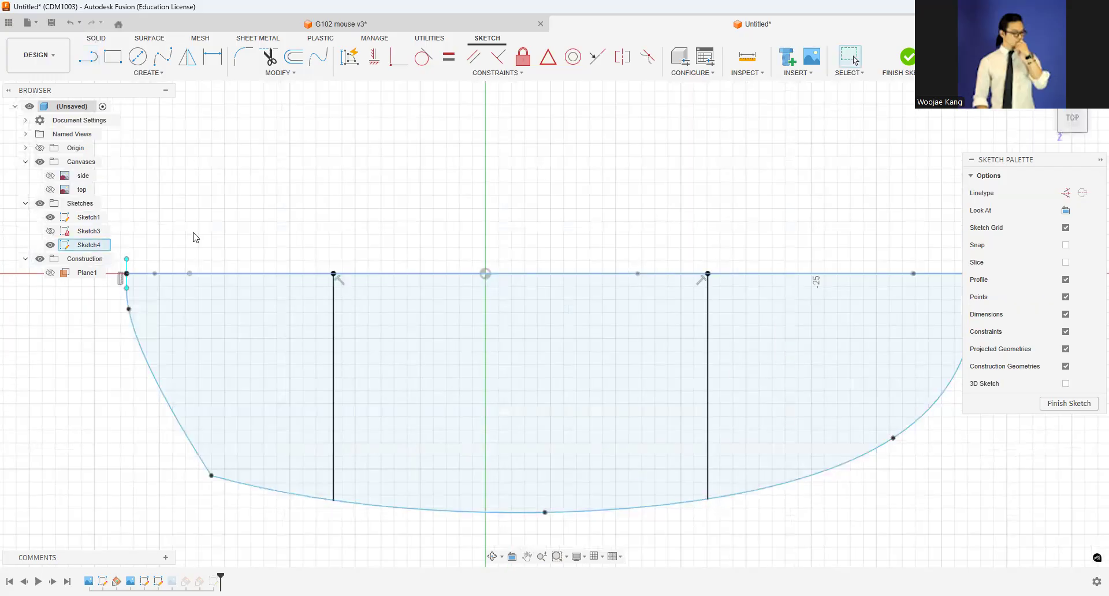
{"action": "left_click", "coordinate": [88, 56]}
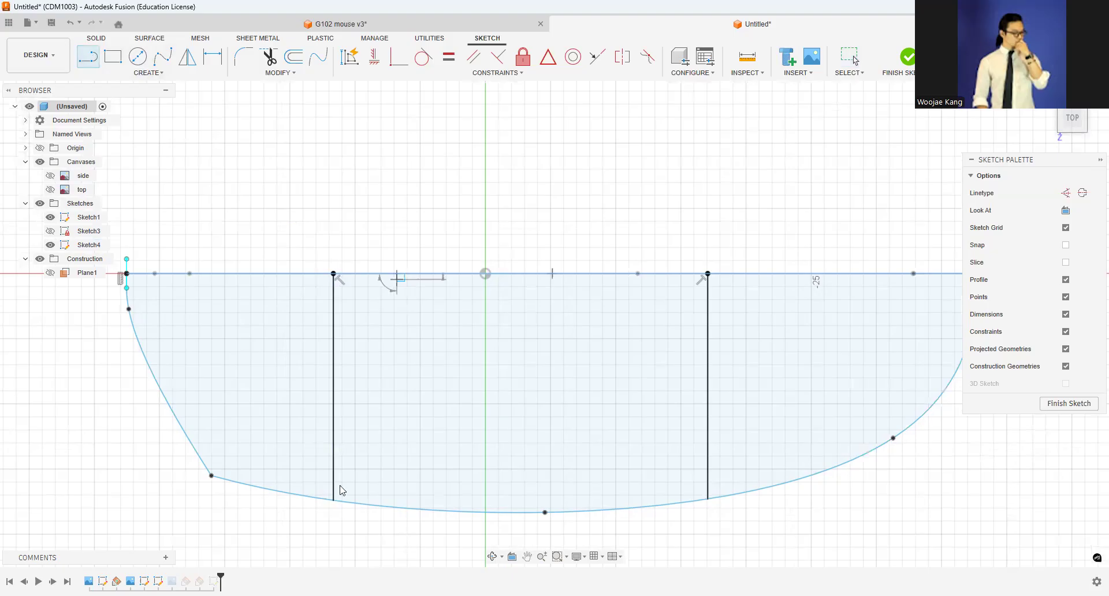
{"action": "key", "text": "Escape"}
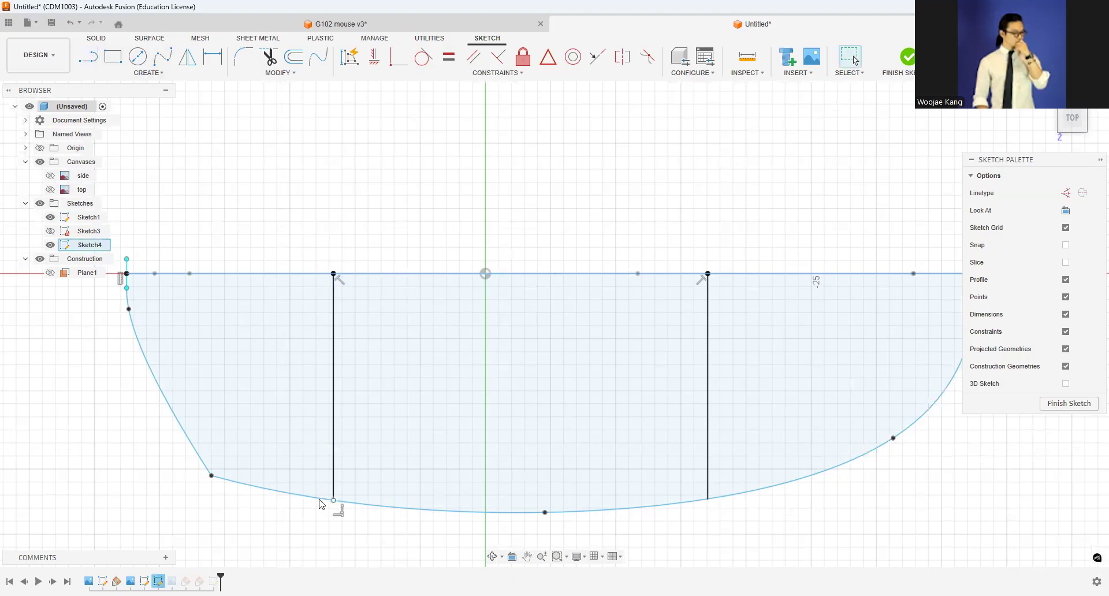
{"action": "left_click", "coordinate": [751, 491]}
Step: Reopen the rear cross-section sketch and project the rear half-width line from the top outline sketch into it
{"action": "left_click_drag", "start_coordinate": [1063, 118], "coordinate": [1071, 122]}
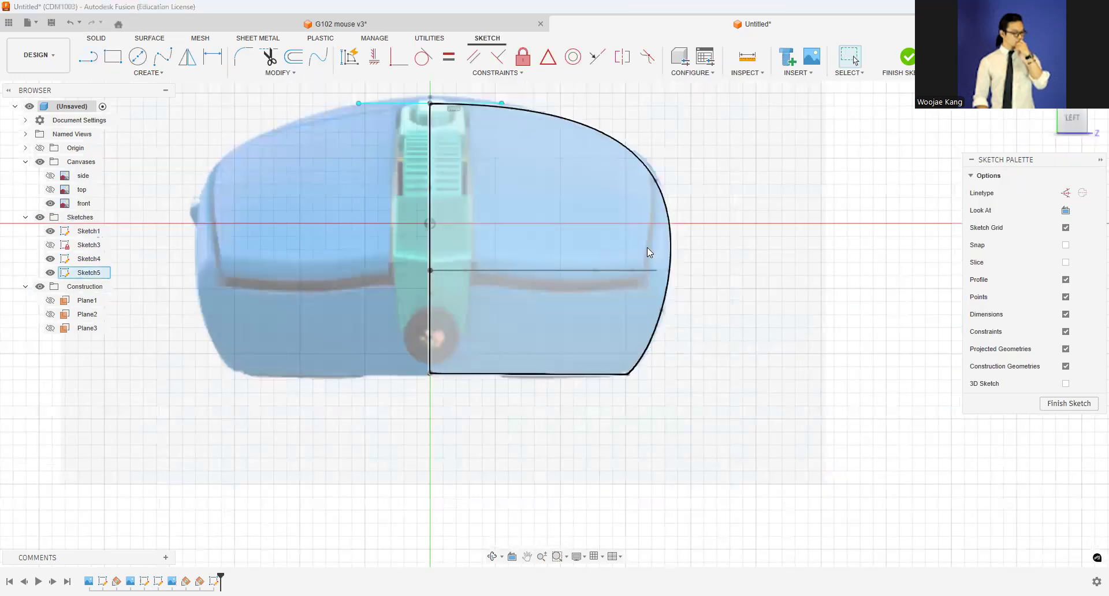
{"action": "key", "text": "p"}
{"action": "mouse_move", "coordinate": [554, 323]}
{"action": "middle_mouse_down", "text": "shift"}
{"action": "mouse_move", "coordinate": [584, 312]}
{"action": "mouse_move", "coordinate": [569, 286]}
{"action": "mouse_move", "coordinate": [470, 286]}
{"action": "middle_mouse_up", "text": "shift"}
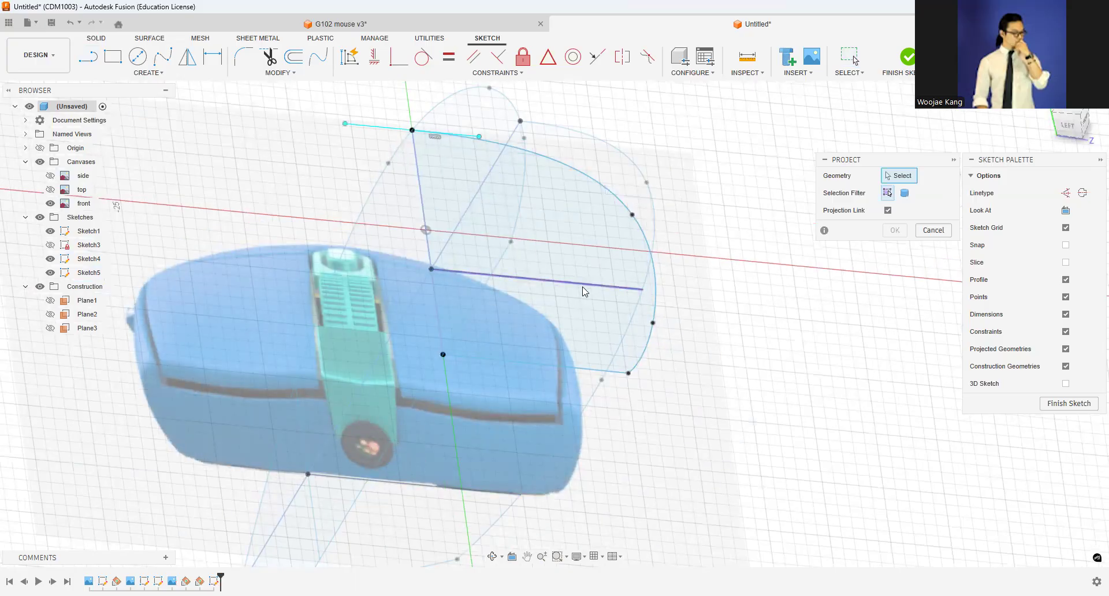
{"action": "left_click", "coordinate": [608, 287]}
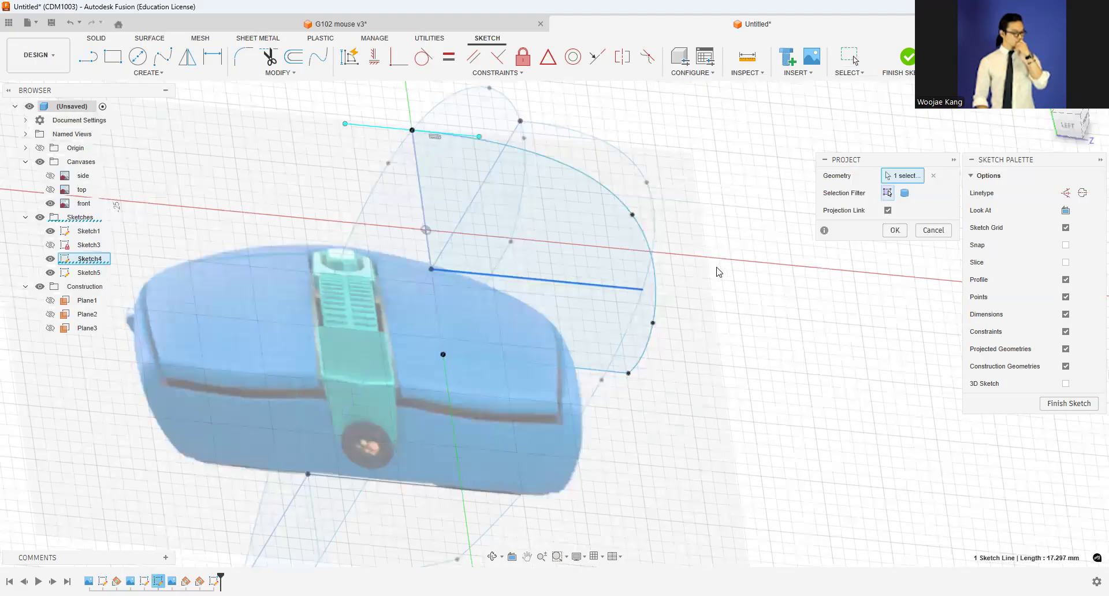
{"action": "left_click", "coordinate": [895, 231]}
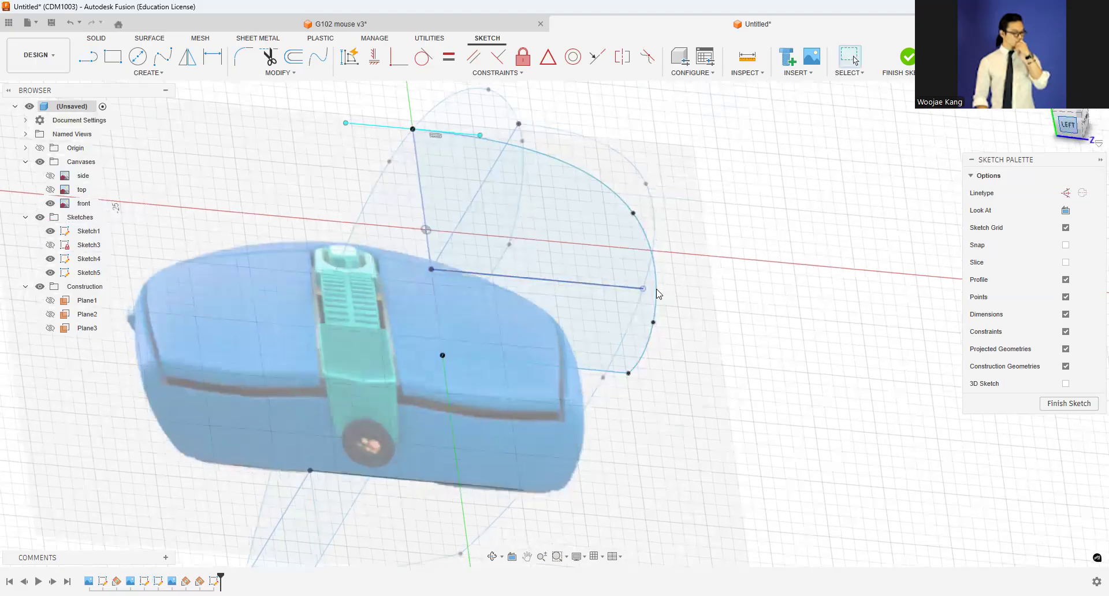
Step: Reshape the rear section curve by moving its upper and lower fit points towards the outer end of the projected half-width line
{"action": "scroll", "coordinate": [670, 248], "scroll_direction": "up", "scroll_amount": 3}
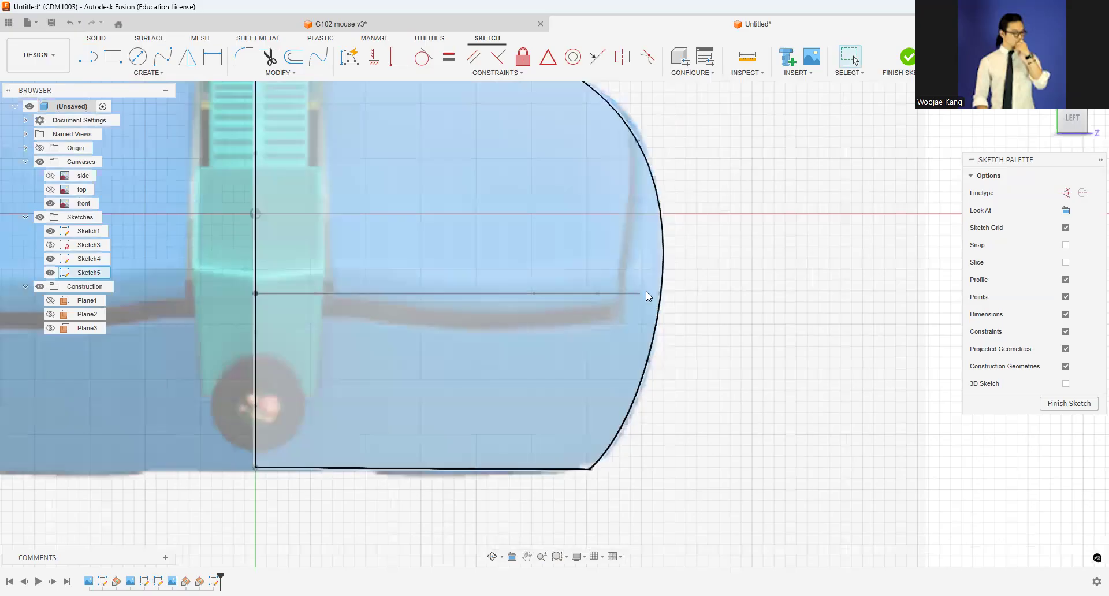
{"action": "left_click", "coordinate": [664, 291]}
{"action": "left_click", "coordinate": [637, 140]}
{"action": "scroll", "coordinate": [636, 140], "scroll_direction": "down", "scroll_amount": 4}
{"action": "scroll", "coordinate": [634, 108], "scroll_direction": "up", "scroll_amount": 3}
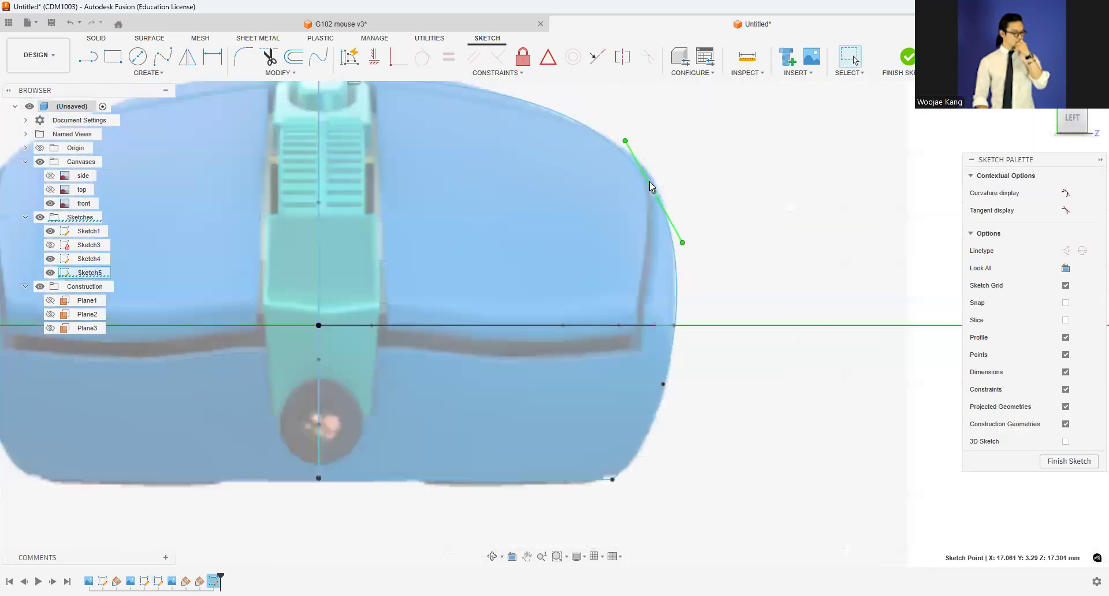
{"action": "left_click", "coordinate": [662, 301]}
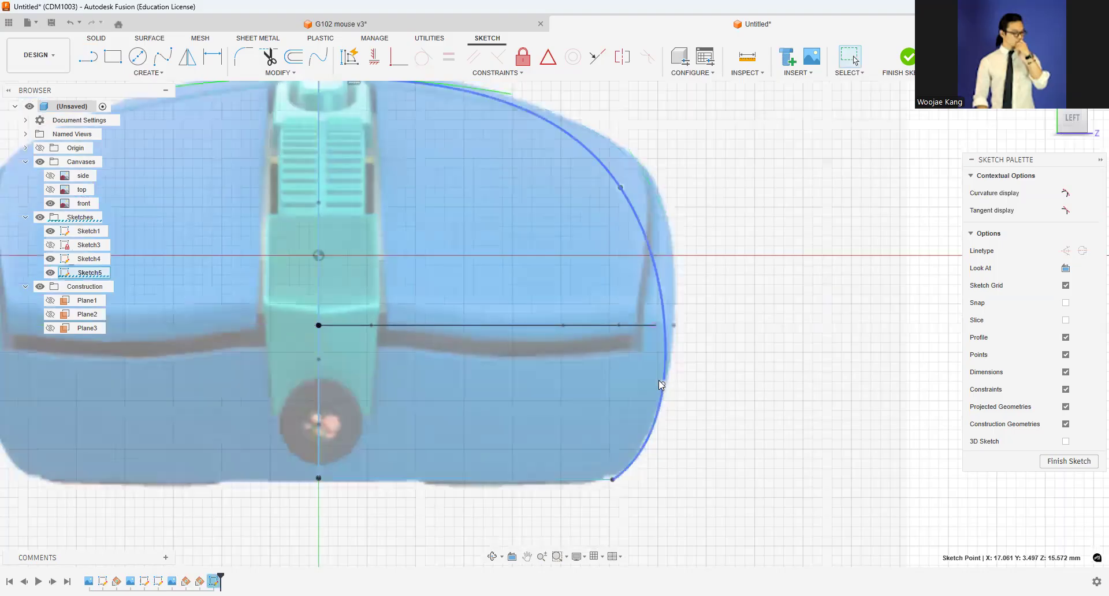
{"action": "left_click_drag", "start_coordinate": [658, 381], "coordinate": [651, 390]}
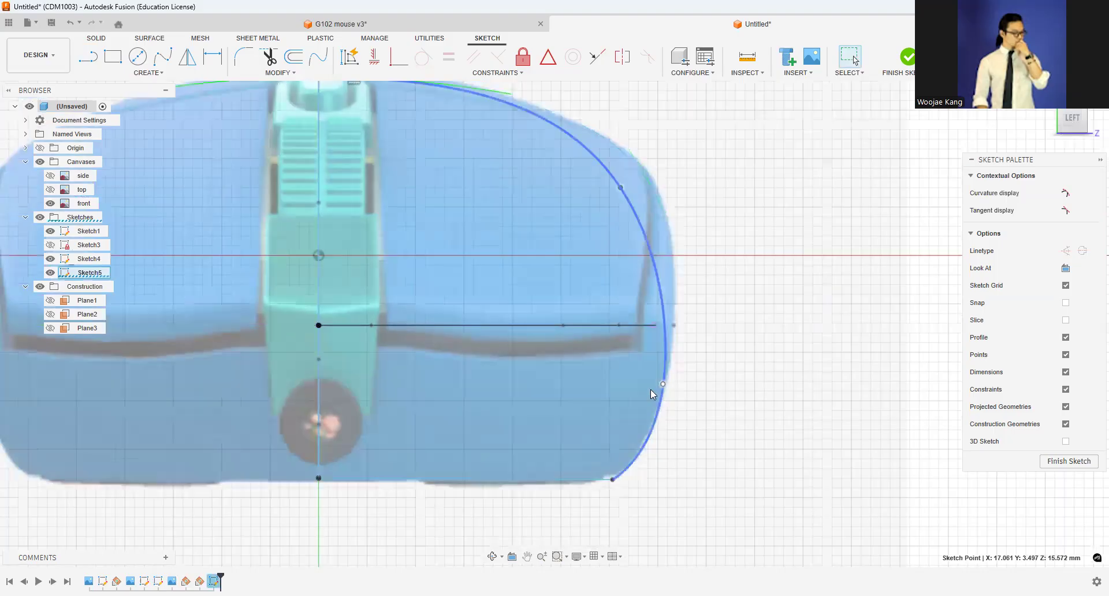
{"action": "left_click", "coordinate": [710, 124]}
Step: Try to make the rear section curve coincident with the outer end point of the projected half-width line
{"action": "left_click", "coordinate": [399, 57]}
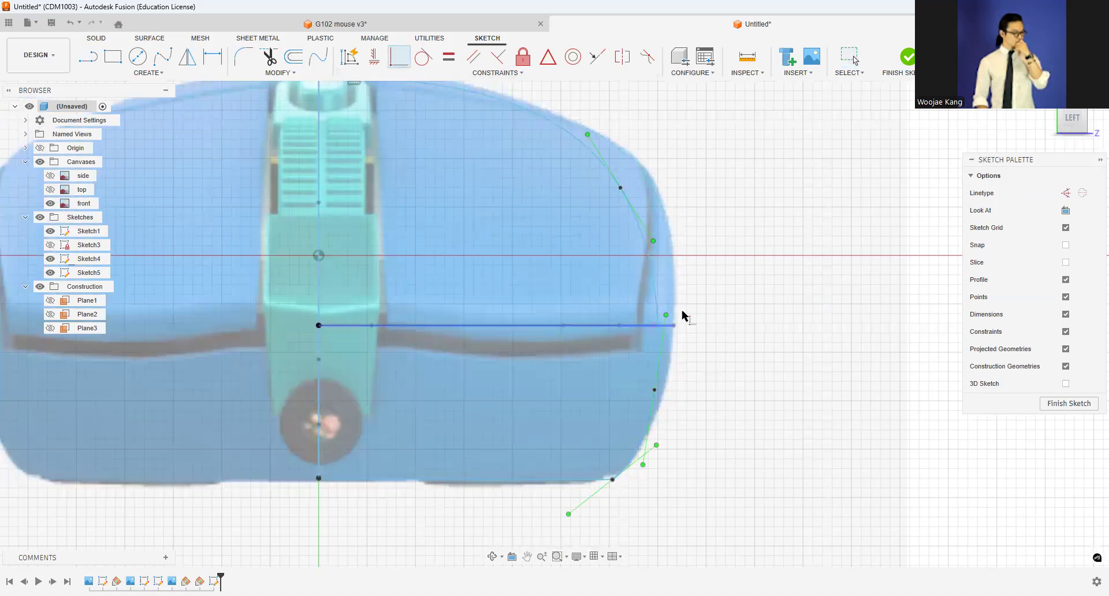
{"action": "left_click", "coordinate": [655, 302]}
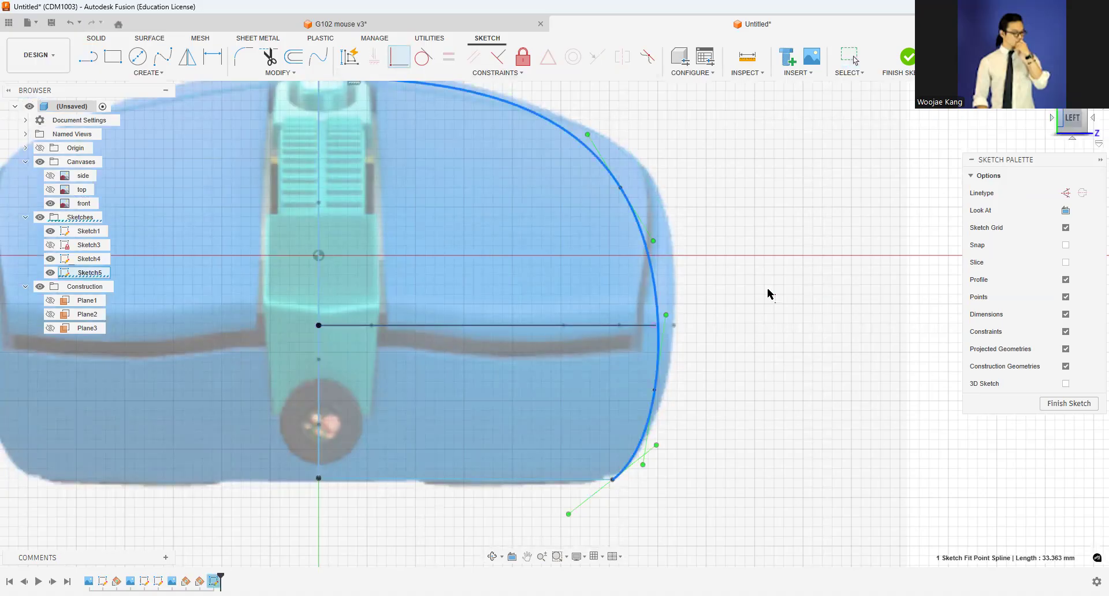
{"action": "scroll", "coordinate": [657, 325], "scroll_direction": "up", "scroll_amount": 3}
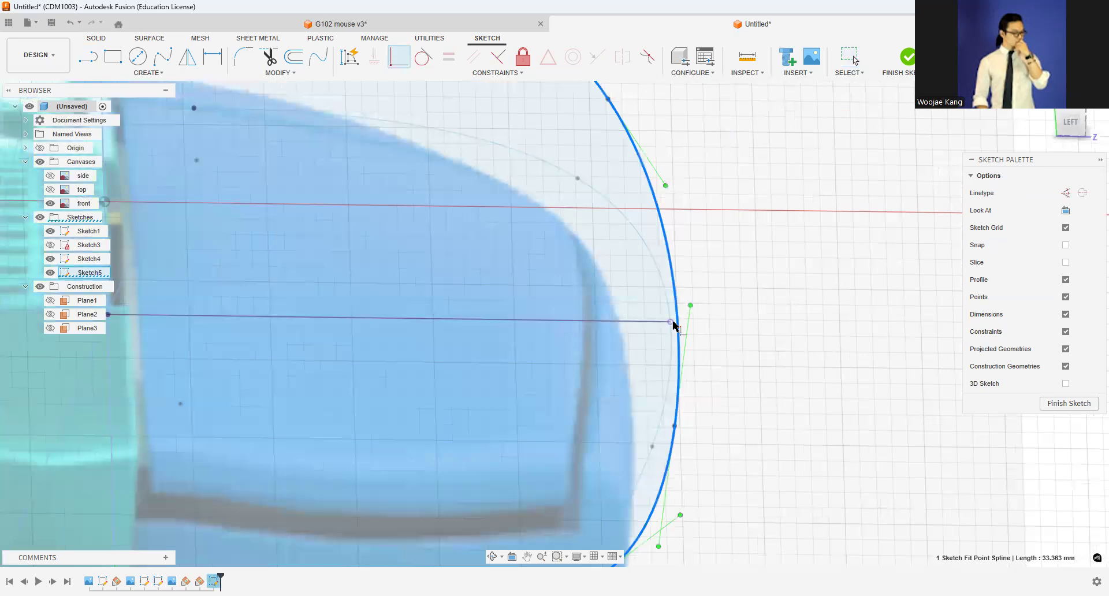
{"action": "left_click", "coordinate": [671, 321]}
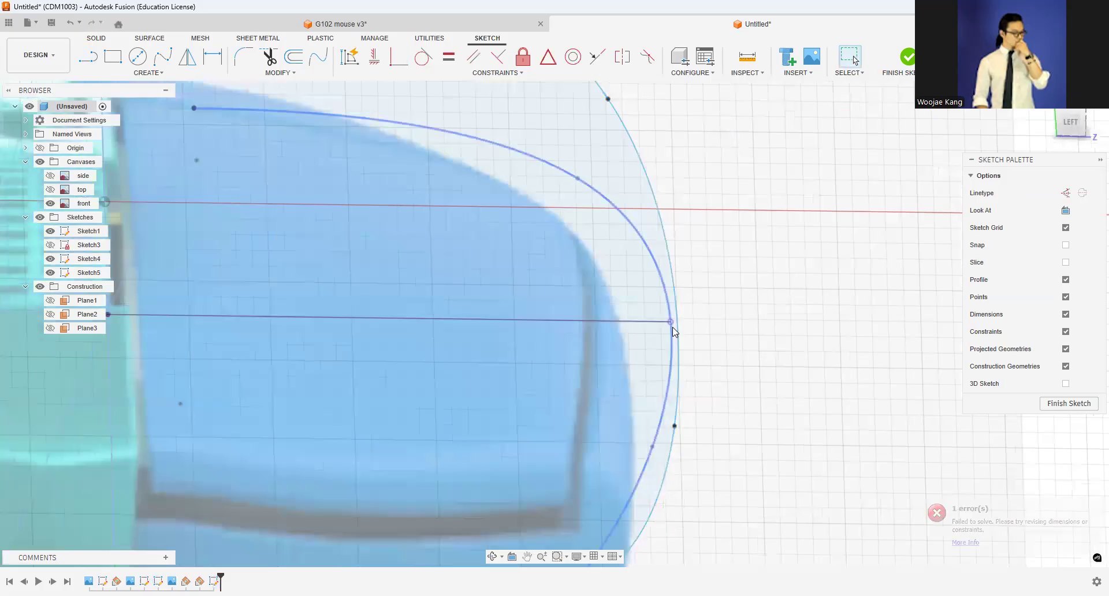
{"action": "left_click", "coordinate": [677, 321]}
{"action": "scroll", "coordinate": [710, 306], "scroll_direction": "down", "scroll_amount": 3}
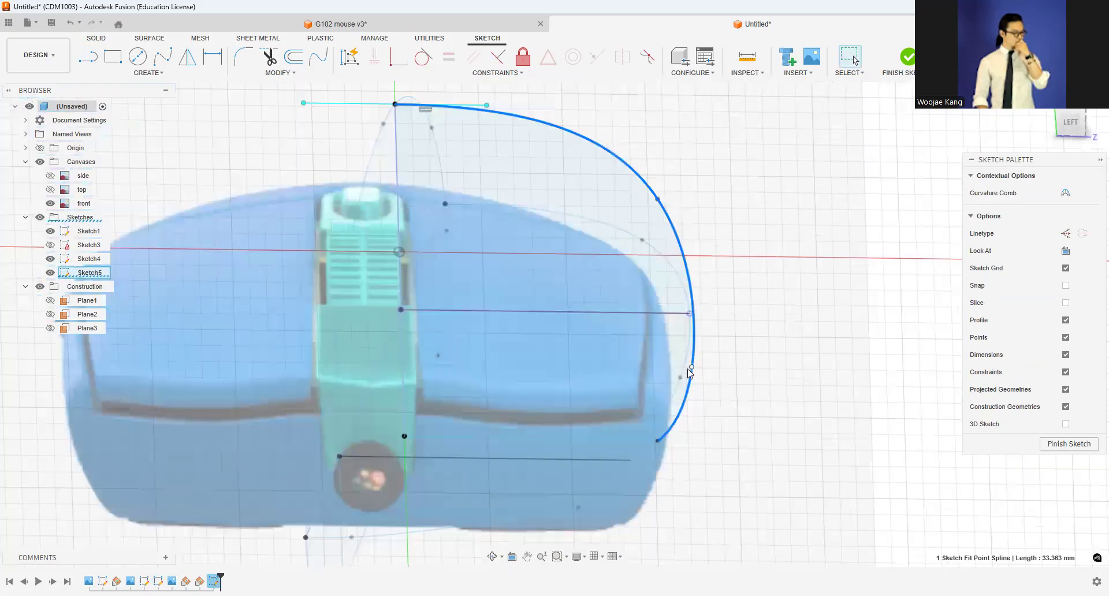
{"action": "left_click", "coordinate": [690, 369]}
{"action": "left_click", "coordinate": [625, 125]}
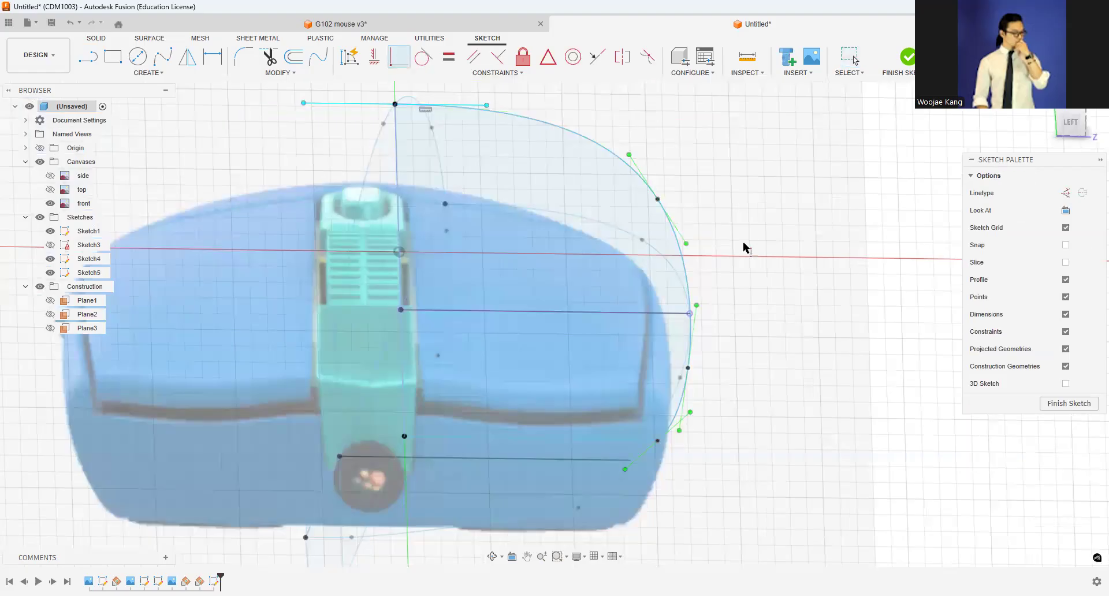
{"action": "scroll", "coordinate": [743, 241], "scroll_direction": "up", "scroll_amount": 1}
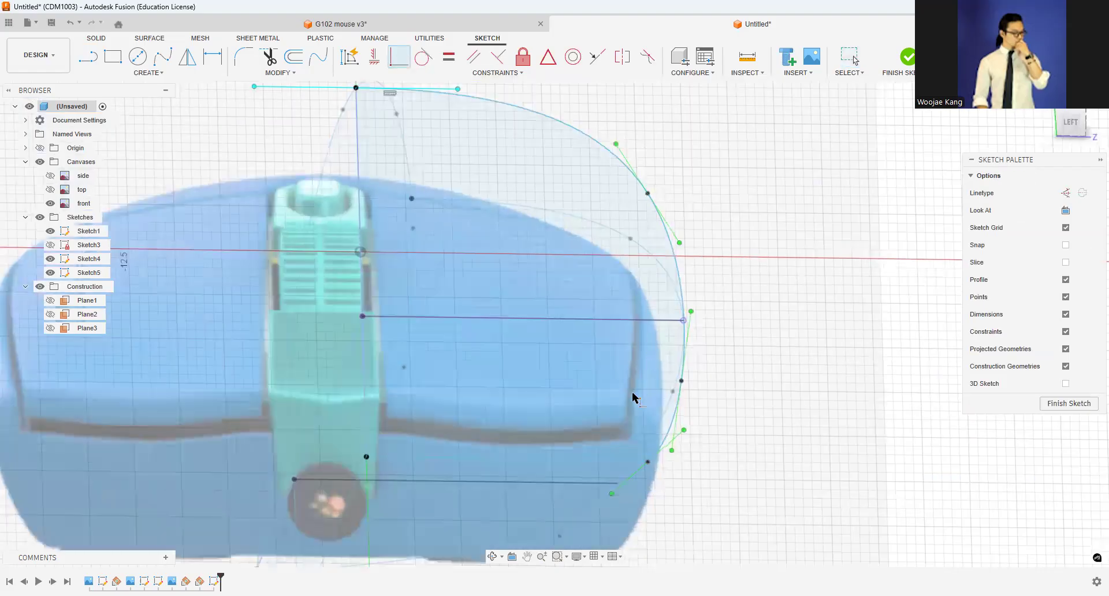
{"action": "scroll", "coordinate": [636, 378], "scroll_direction": "up", "scroll_amount": 5}
{"action": "left_click", "coordinate": [655, 370]}
{"action": "scroll", "coordinate": [660, 369], "scroll_direction": "down", "scroll_amount": 3}
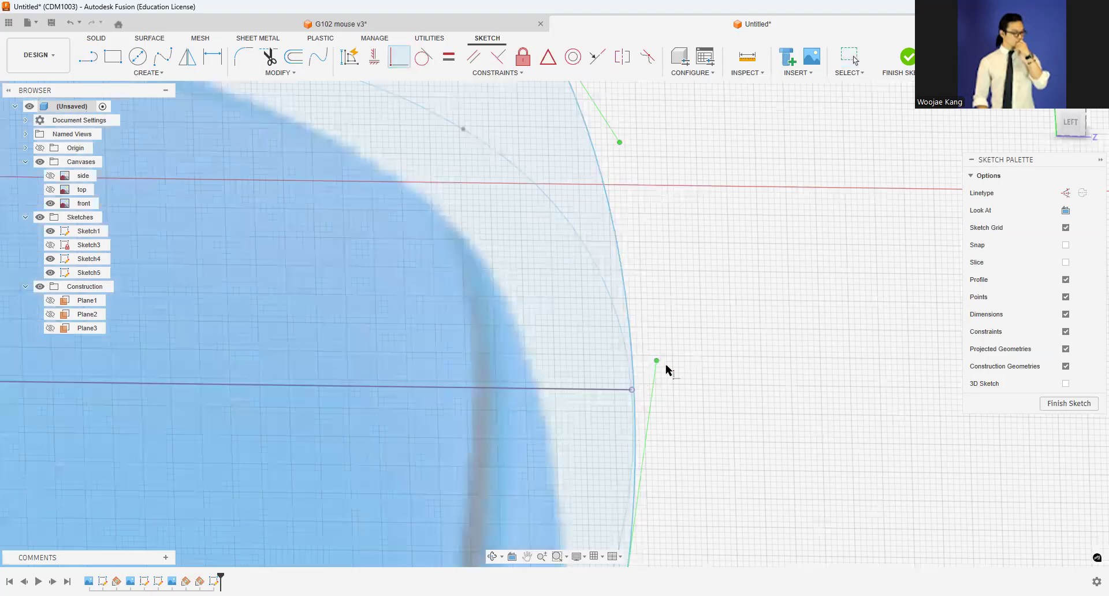
{"action": "scroll", "coordinate": [664, 359], "scroll_direction": "down", "scroll_amount": 5}
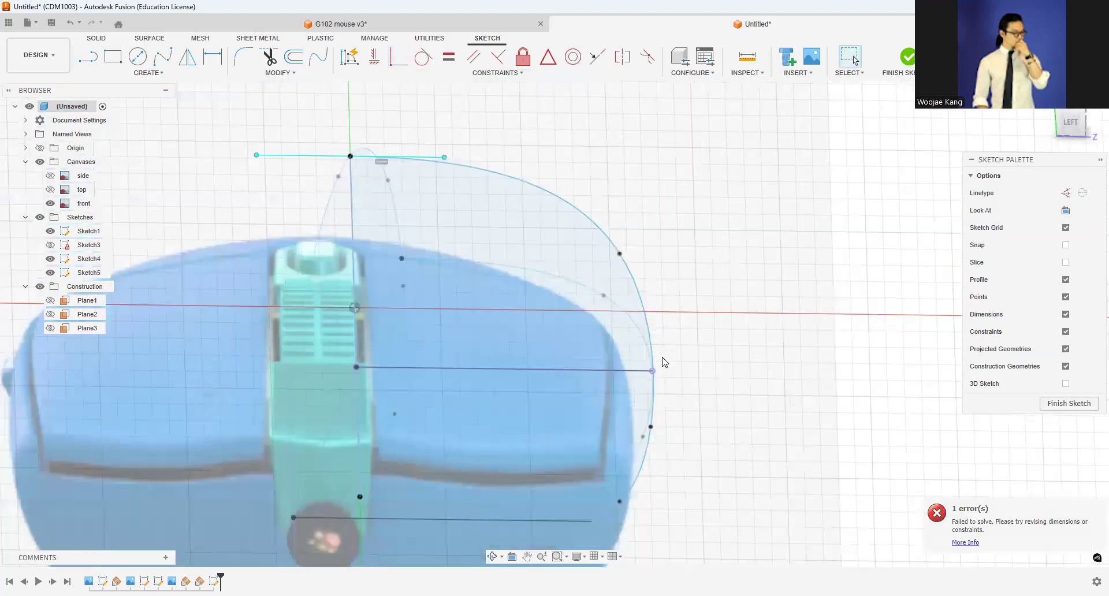
Step: Delete the rear section's outer spline
{"action": "scroll", "coordinate": [664, 359], "scroll_direction": "up", "scroll_amount": 5}
{"action": "key", "text": "Escape"}
{"action": "left_click", "coordinate": [643, 485]}
{"action": "key", "text": "Delete"}
Step: Draw a fit-point spline from the section's top point through an upper side point and the half-width line's outer end to the base line's end
{"action": "left_click", "coordinate": [1072, 120]}
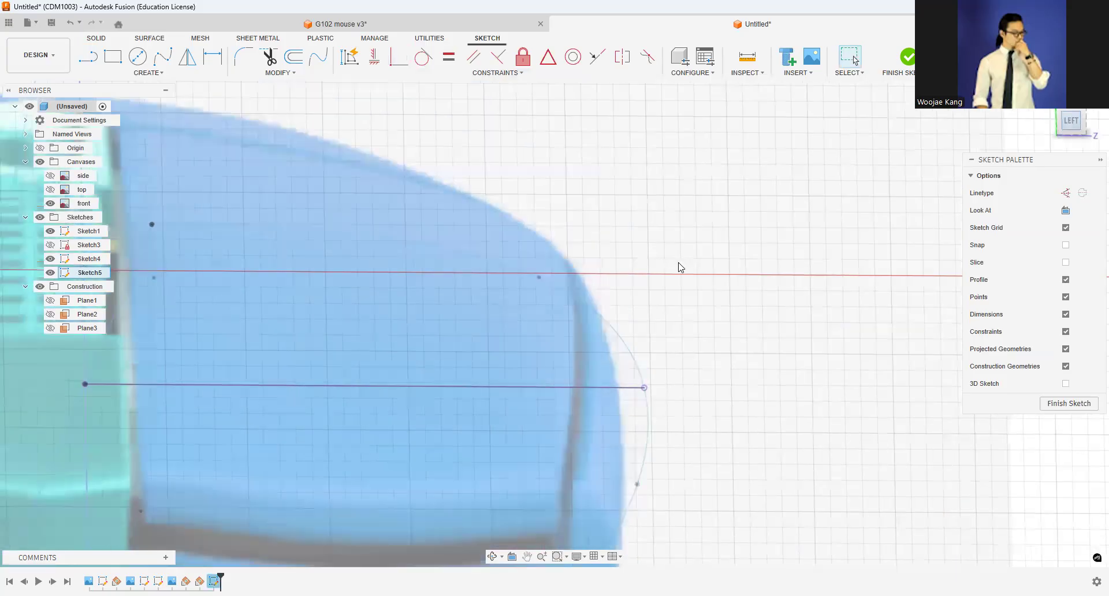
{"action": "left_click", "coordinate": [163, 56]}
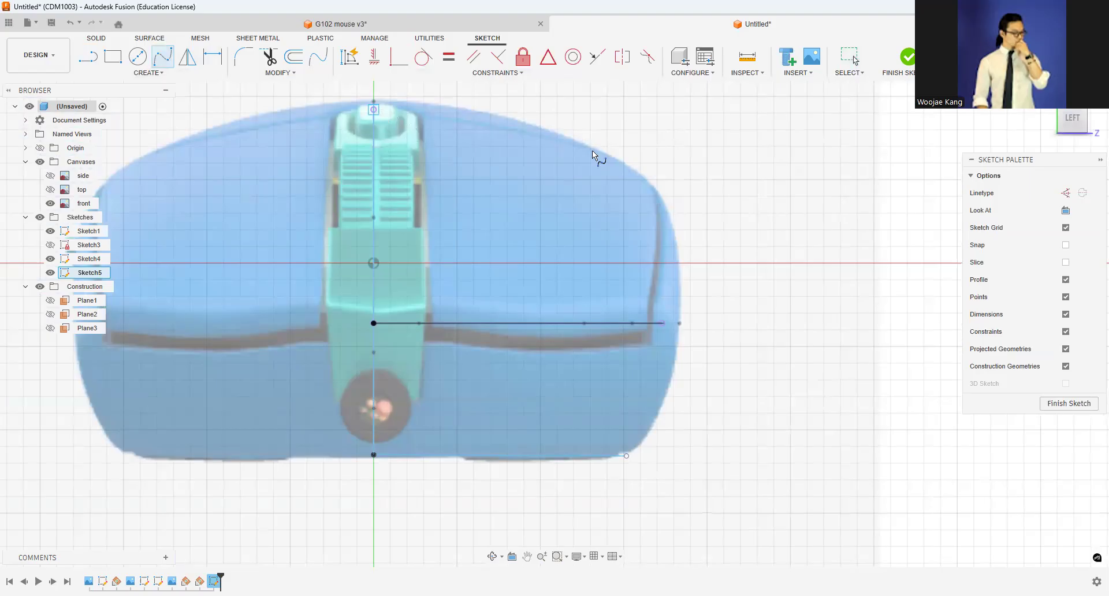
{"action": "left_click", "coordinate": [619, 167]}
{"action": "left_click", "coordinate": [663, 324]}
{"action": "left_click", "coordinate": [627, 455]}
{"action": "key", "text": "Escape"}
Step: Examine how the redrawn rear section curve and its base corner points line up with the side and top outlines
{"action": "left_click", "coordinate": [374, 455]}
{"action": "middle_click_drag", "start_coordinate": [374, 456], "coordinate": [375, 461], "text": "shift"}
{"action": "left_click_drag", "start_coordinate": [1085, 119], "coordinate": [1075, 121]}
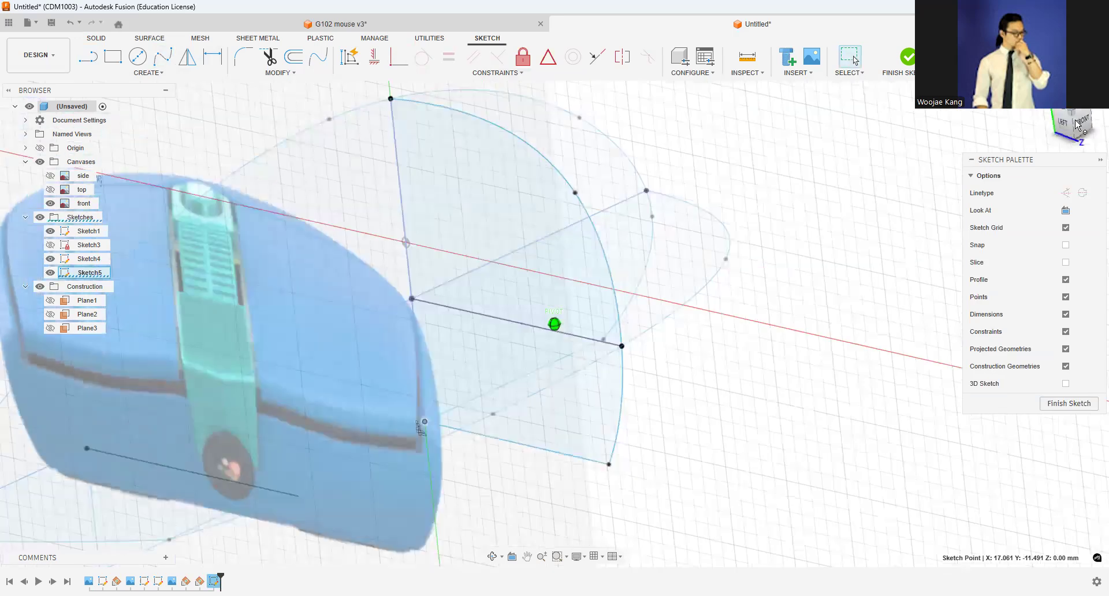
{"action": "left_click", "coordinate": [798, 302]}
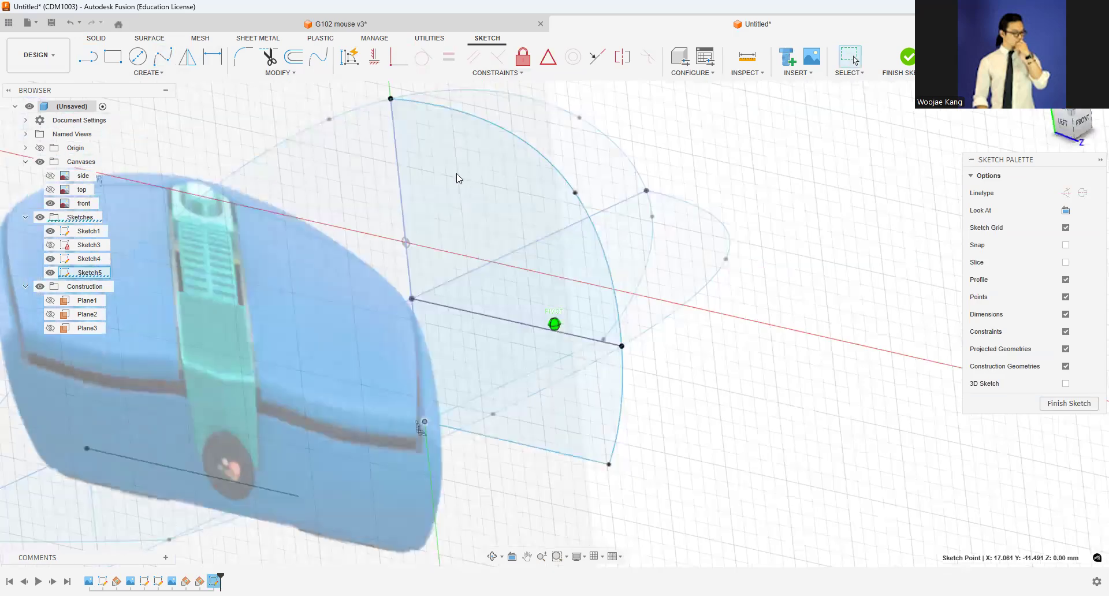
{"action": "left_click", "coordinate": [379, 106]}
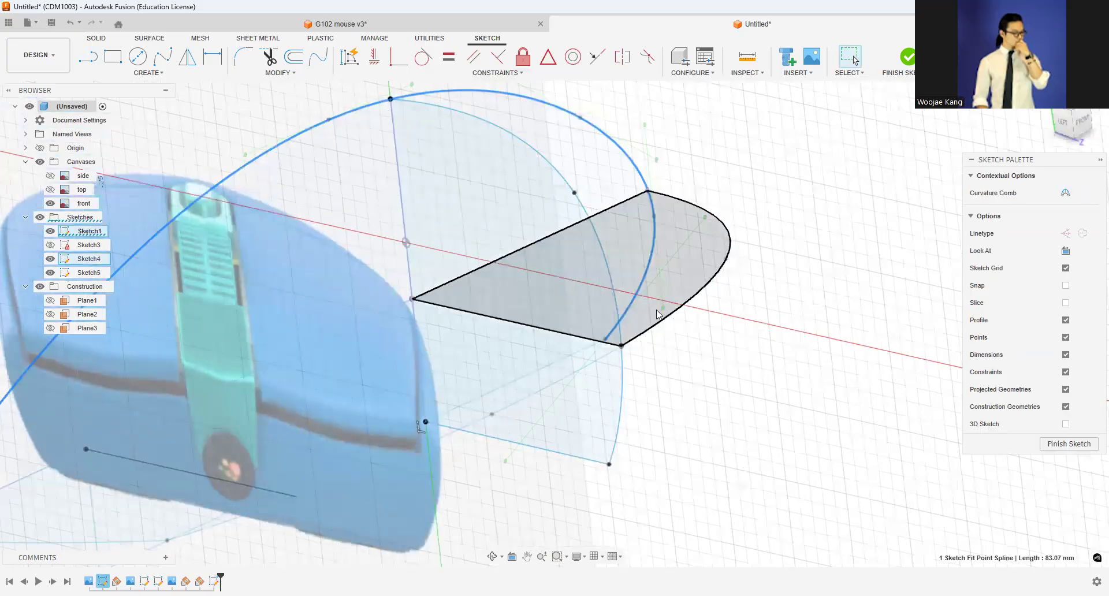
{"action": "left_click_drag", "start_coordinate": [1089, 137], "coordinate": [1100, 147]}
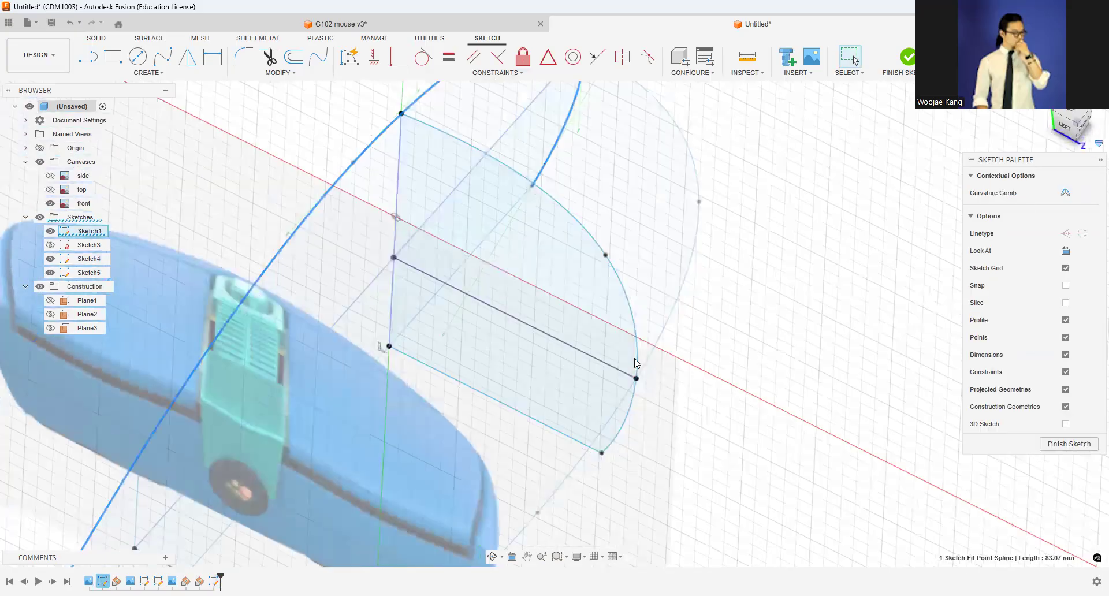
{"action": "left_click", "coordinate": [604, 448]}
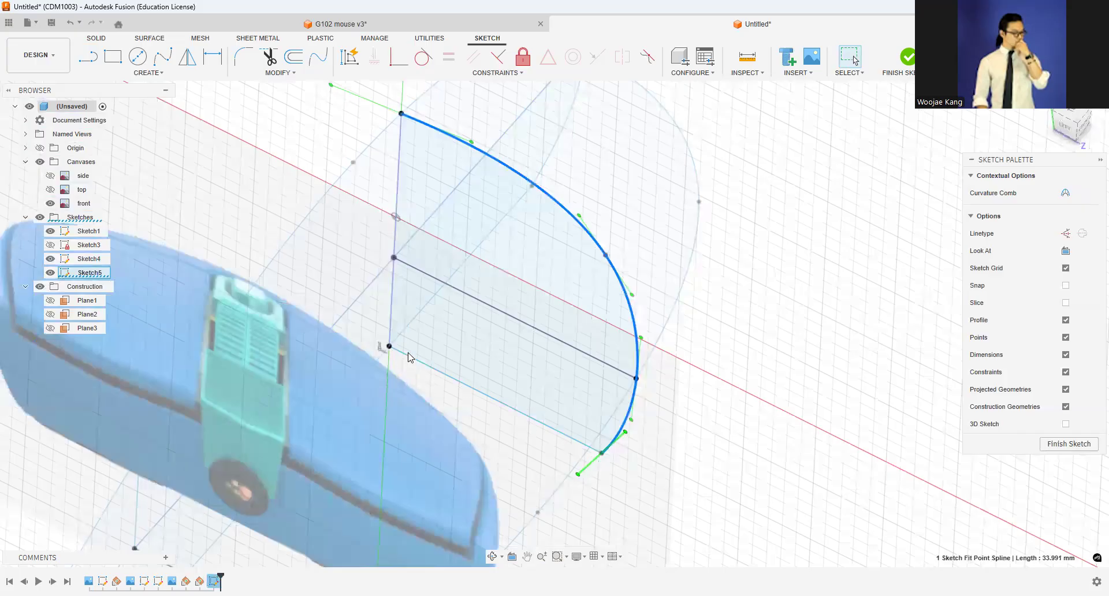
{"action": "left_click", "coordinate": [389, 346]}
{"action": "mouse_move", "coordinate": [1064, 134]}
{"action": "left_mouse_down"}
{"action": "mouse_move", "coordinate": [1066, 117]}
{"action": "mouse_move", "coordinate": [1026, 118]}
{"action": "left_mouse_up"}
{"action": "left_click_drag", "start_coordinate": [500, 449], "coordinate": [369, 410]}
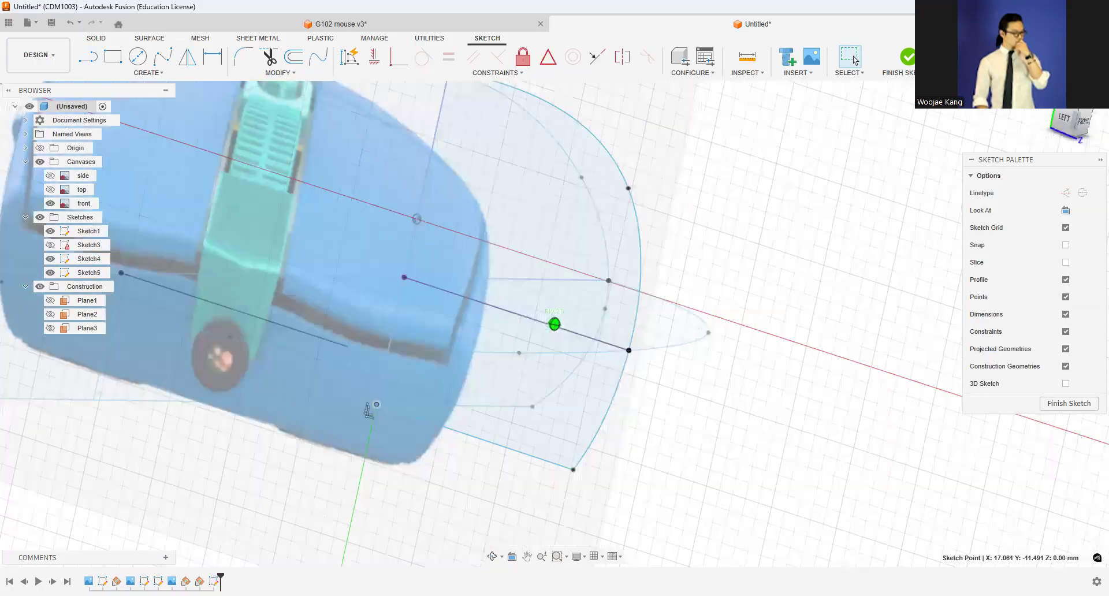
{"action": "left_click", "coordinate": [1065, 121]}
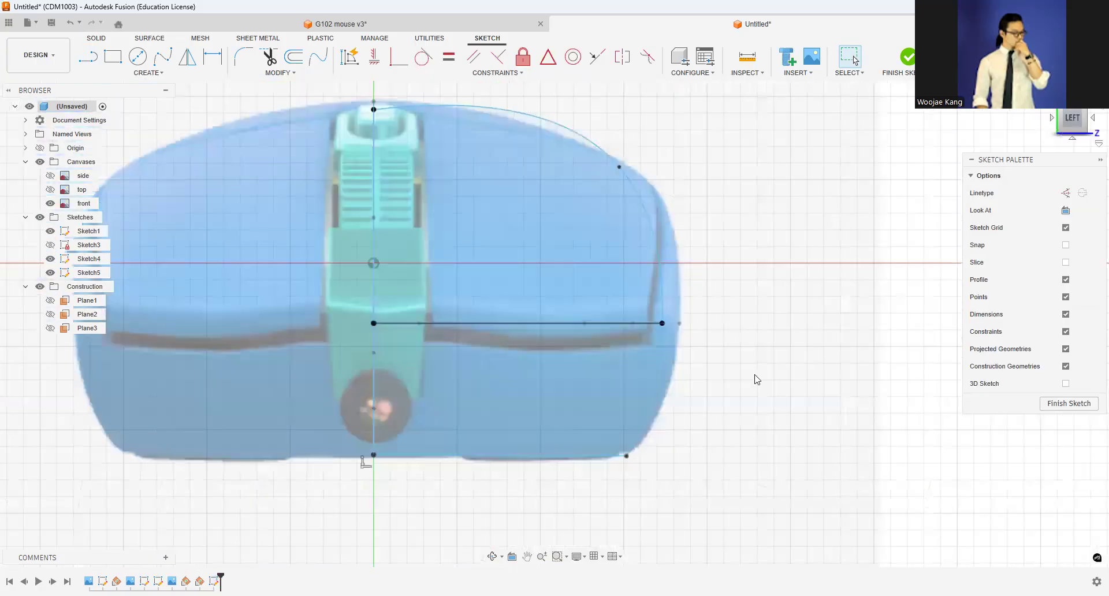
Step: Move the section's outer base corner slightly down and constrain the base line to be horizontal
{"action": "left_click", "coordinate": [624, 456]}
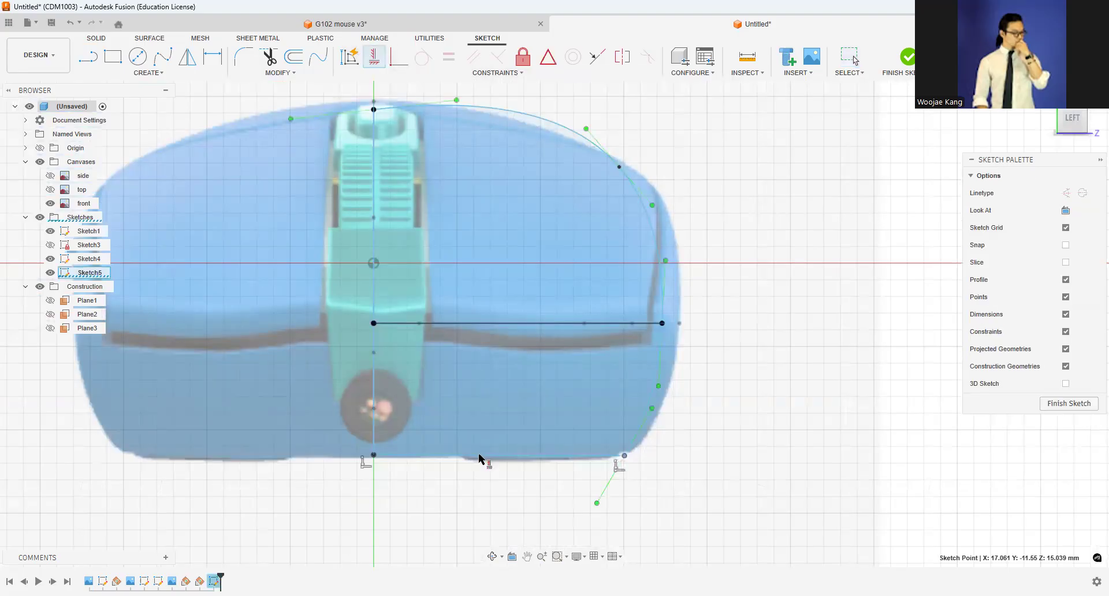
{"action": "left_click", "coordinate": [629, 466]}
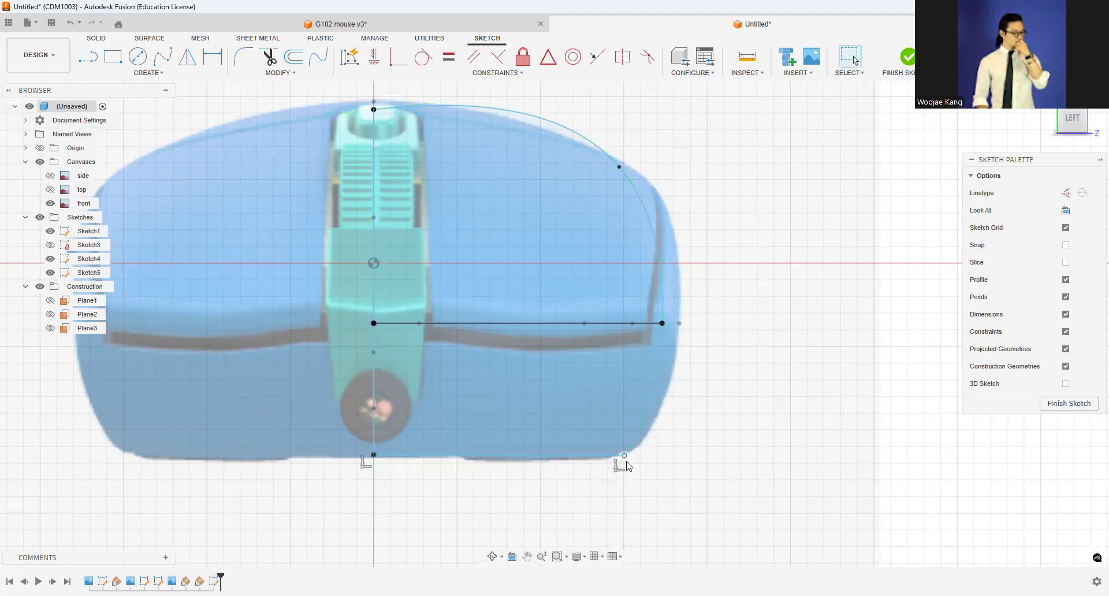
{"action": "left_click_drag", "start_coordinate": [625, 456], "coordinate": [626, 461]}
{"action": "left_click", "coordinate": [374, 56]}
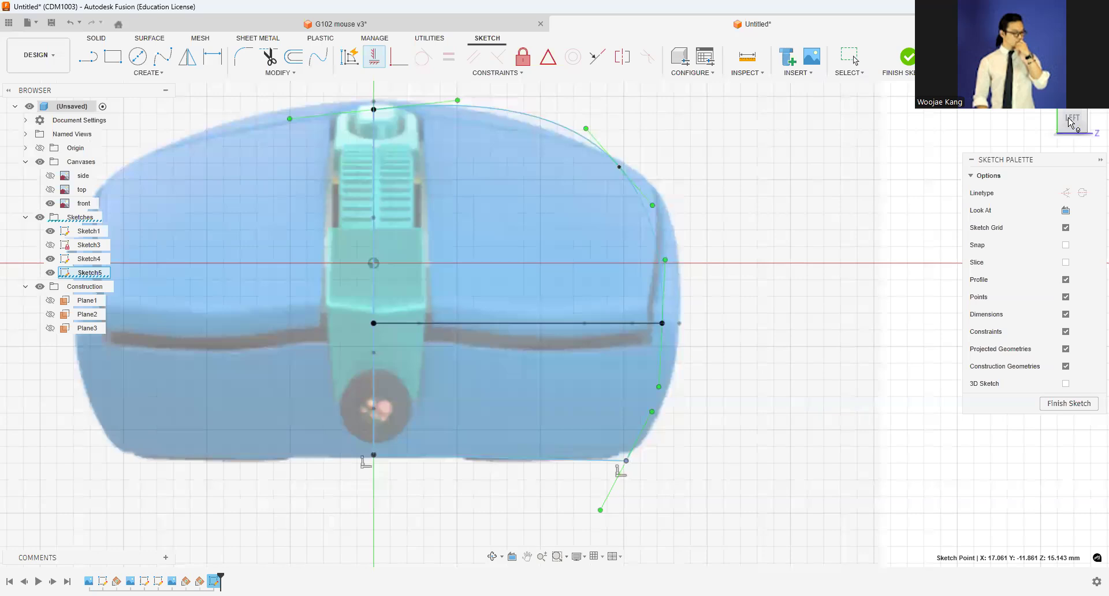
{"action": "middle_click_drag", "start_coordinate": [560, 485], "coordinate": [557, 440], "text": "shift"}
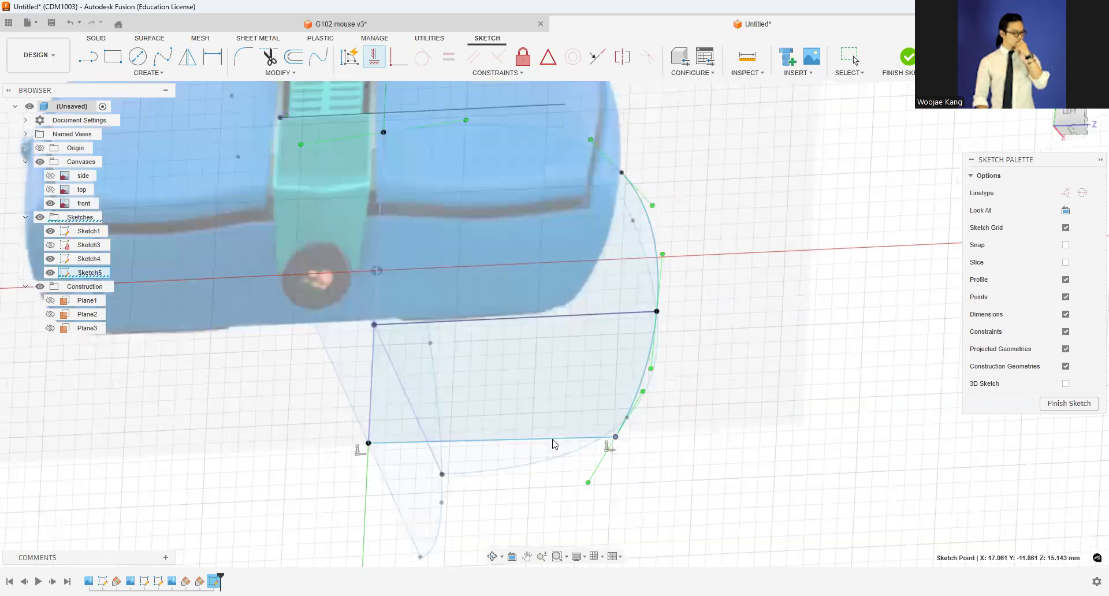
{"action": "key", "text": "Escape"}
{"action": "left_click", "coordinate": [580, 443]}
{"action": "left_click", "coordinate": [373, 56]}
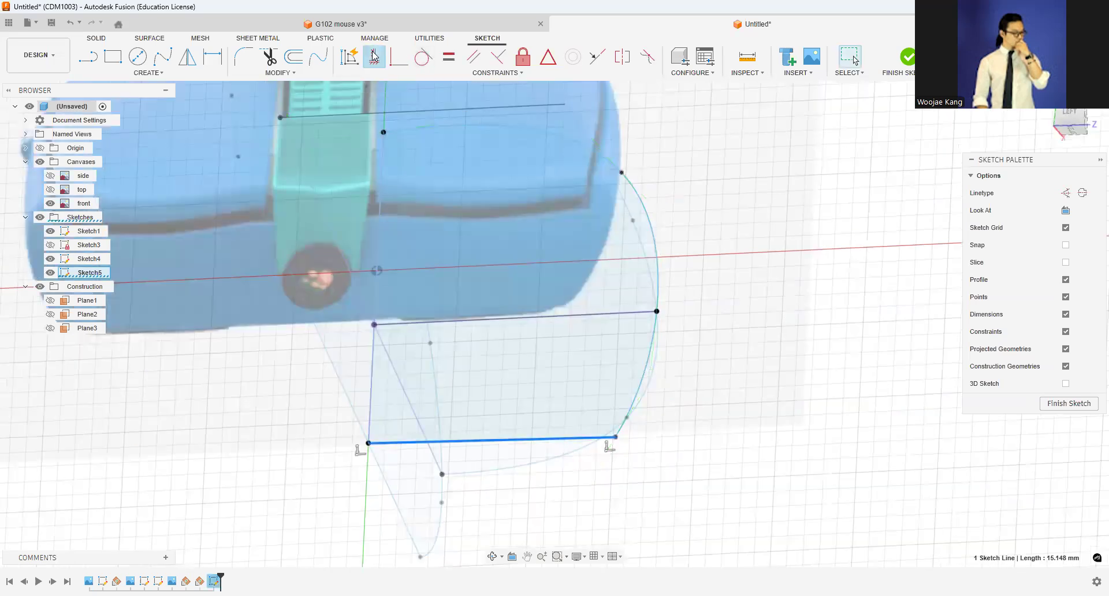
Step: Constrain the tangent handle at the rear section curve's top point to be horizontal
{"action": "middle_click_drag", "start_coordinate": [574, 247], "coordinate": [621, 246], "text": "shift"}
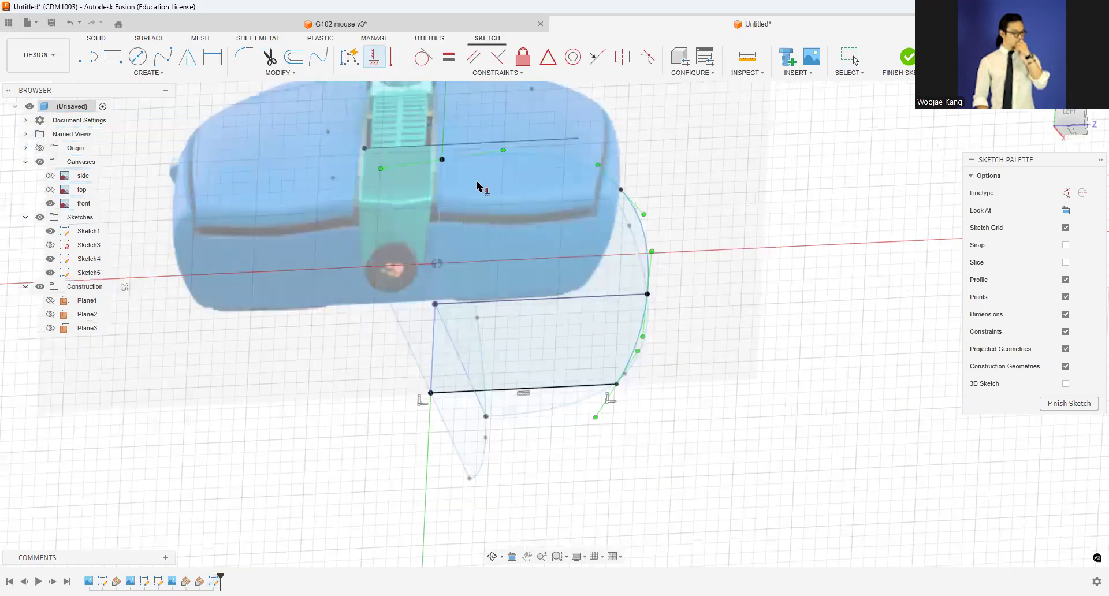
{"action": "middle_click_drag", "start_coordinate": [484, 186], "coordinate": [508, 178], "text": "shift"}
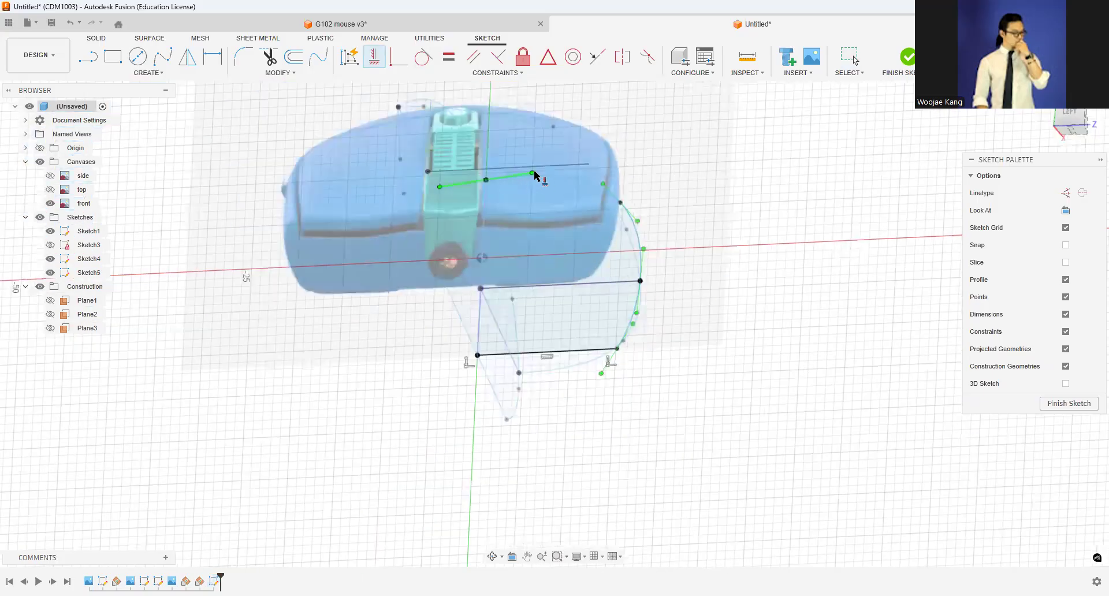
{"action": "left_click", "coordinate": [1070, 114]}
{"action": "left_click", "coordinate": [533, 166]}
{"action": "key", "text": "Escape"}
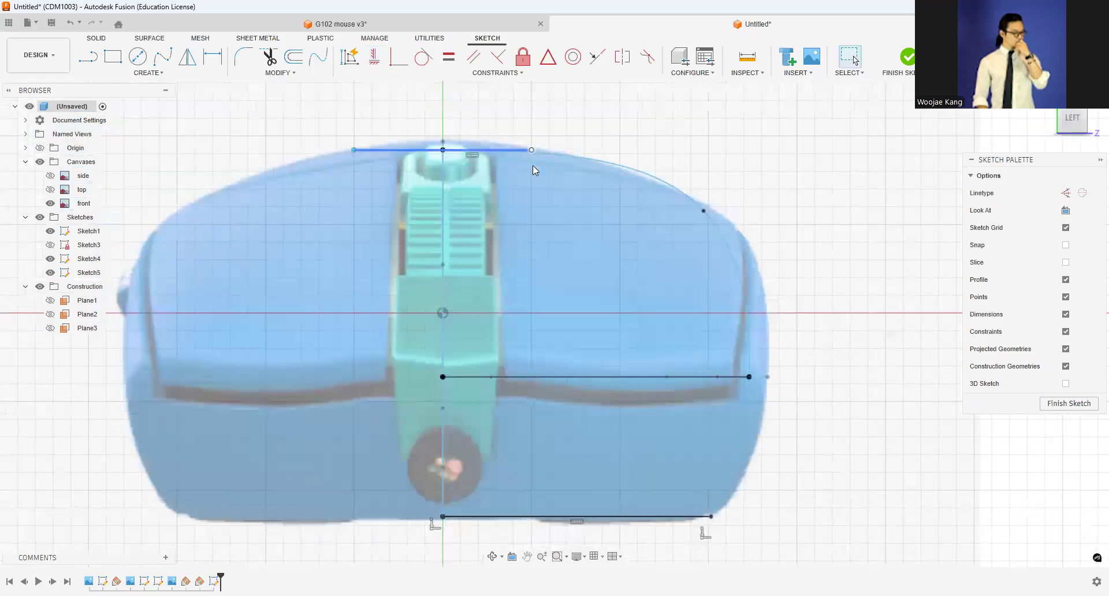
Step: Move the rear section curve's upper fit point outward and down to about Y 4.27, Z 15.60 mm, and check the shape from an angle
{"action": "left_click", "coordinate": [717, 222]}
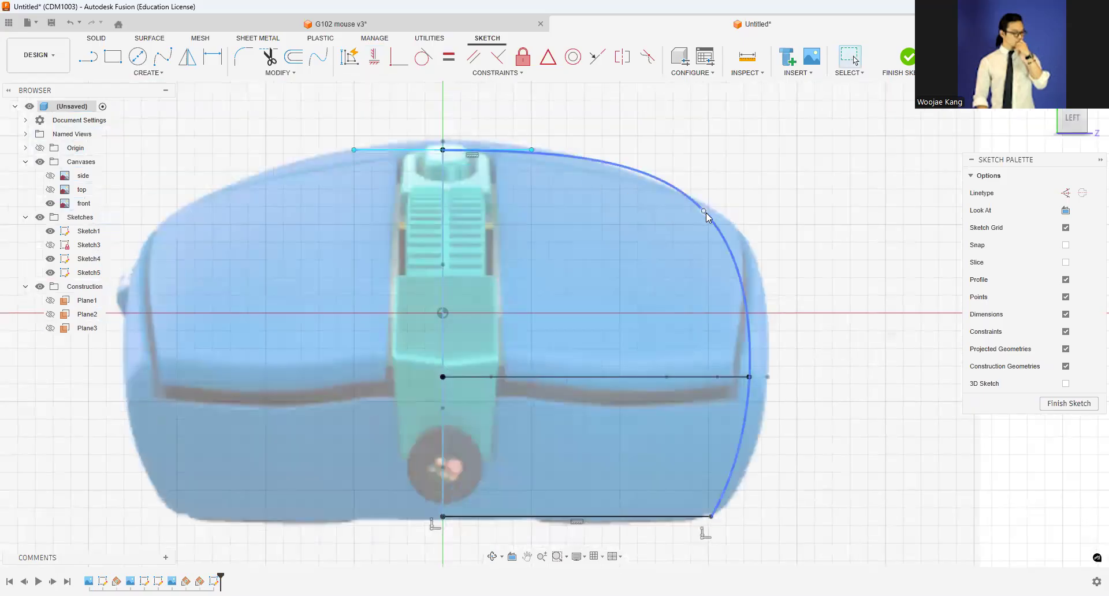
{"action": "left_click", "coordinate": [718, 241]}
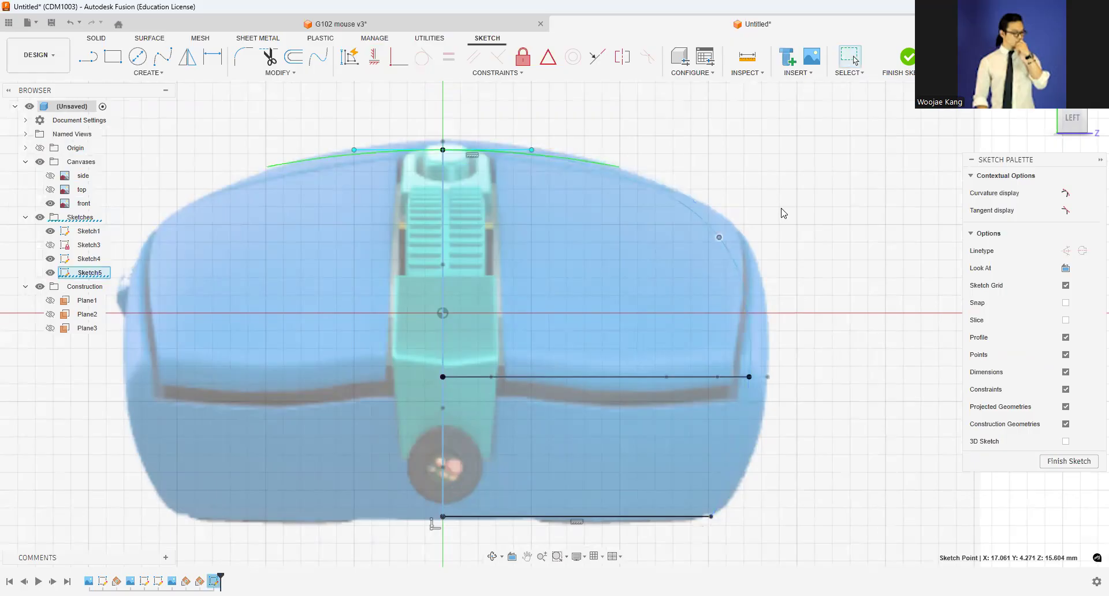
{"action": "left_click", "coordinate": [1074, 117]}
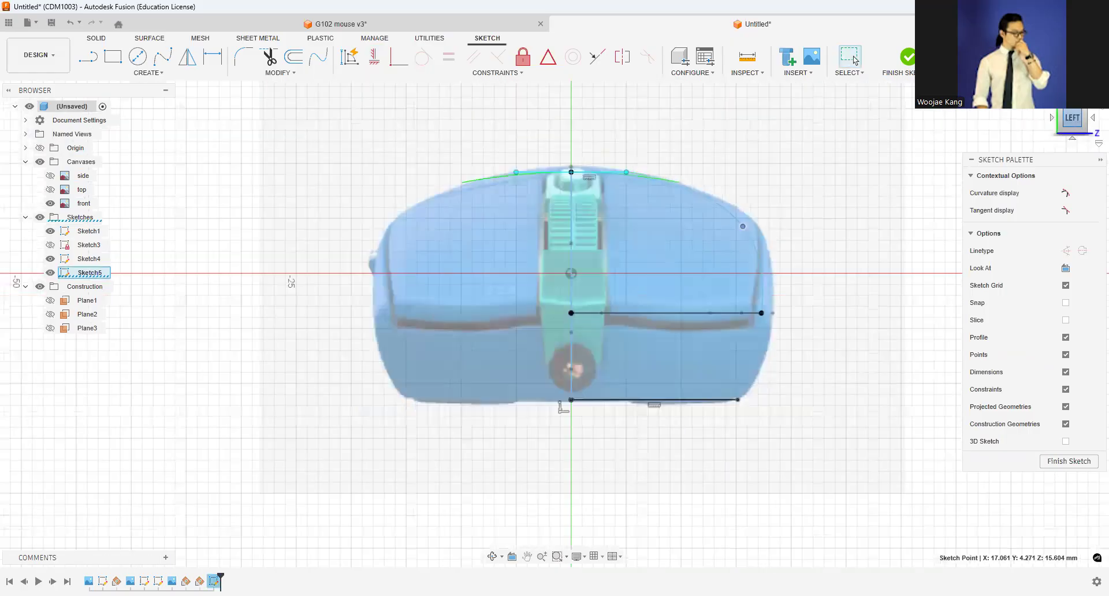
{"action": "middle_click_drag", "start_coordinate": [554, 323], "coordinate": [381, 347], "text": "shift"}
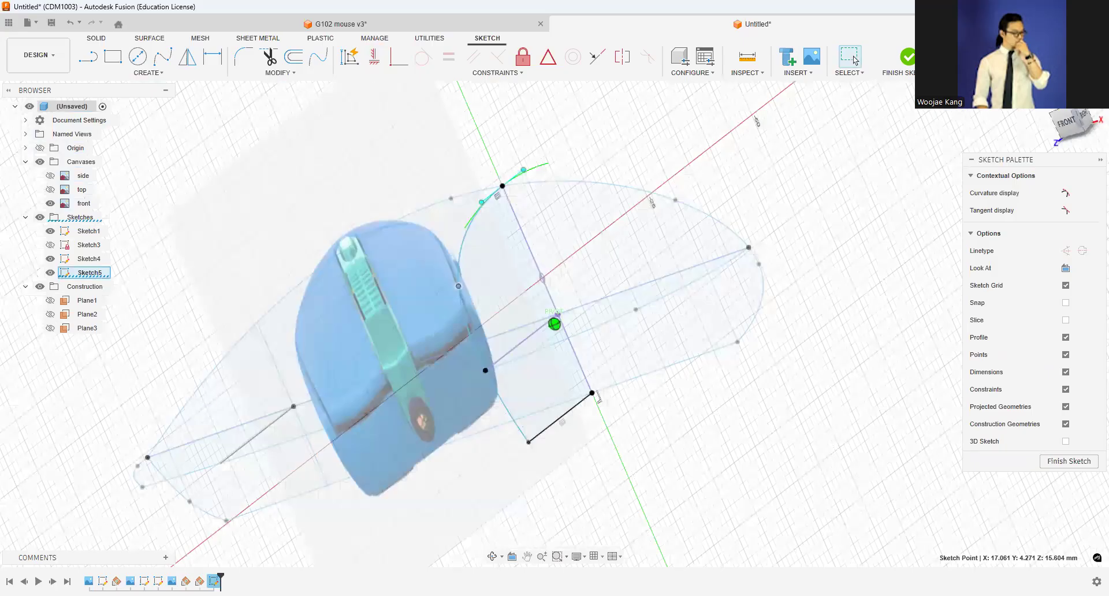
{"action": "left_click", "coordinate": [1075, 126]}
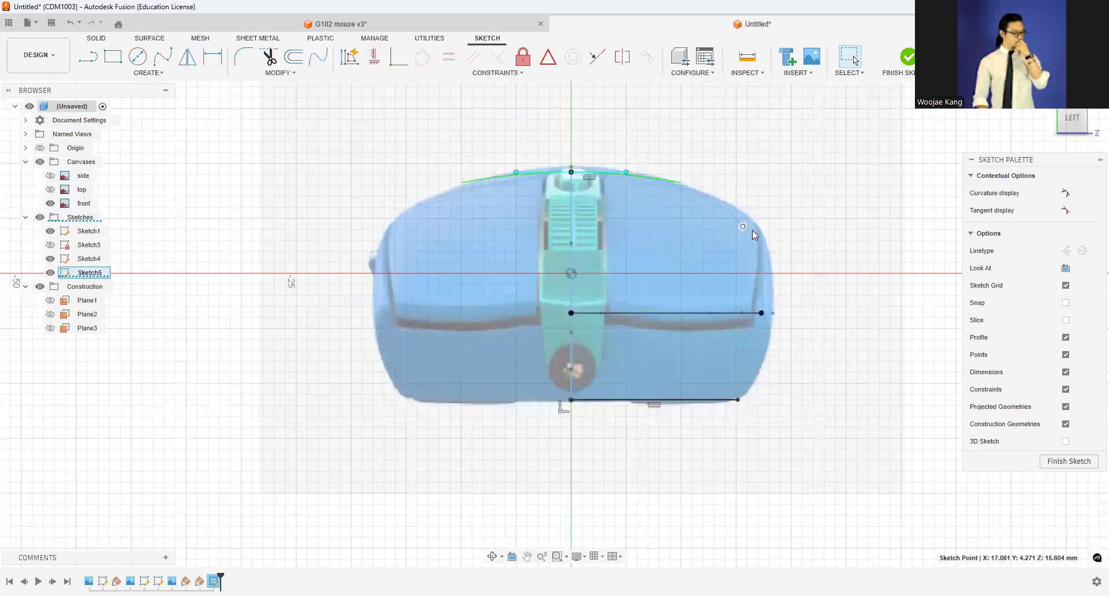
Step: Fine-tune the rear section curve's upper fit point to about Y 4.03, Z 15.61 mm and the outer base corner to about Z 14.73 mm
{"action": "left_click_drag", "start_coordinate": [751, 233], "coordinate": [743, 232]}
{"action": "scroll", "coordinate": [739, 231], "scroll_direction": "up", "scroll_amount": 1}
{"action": "scroll", "coordinate": [739, 235], "scroll_direction": "up", "scroll_amount": 5}
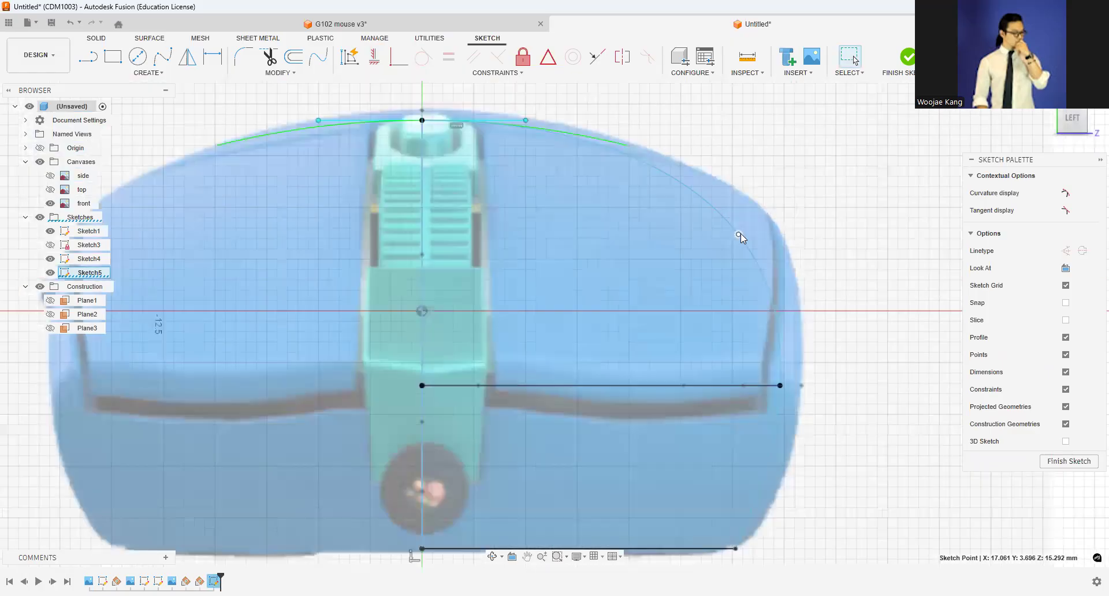
{"action": "scroll", "coordinate": [506, 175], "scroll_direction": "down", "scroll_amount": 5}
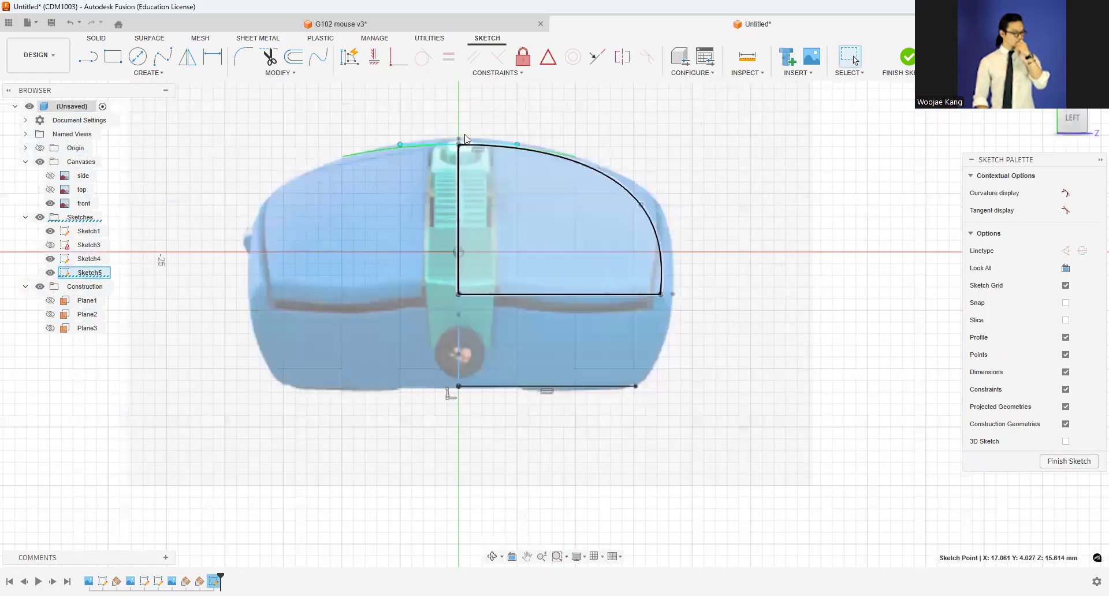
{"action": "scroll", "coordinate": [639, 216], "scroll_direction": "up", "scroll_amount": 4}
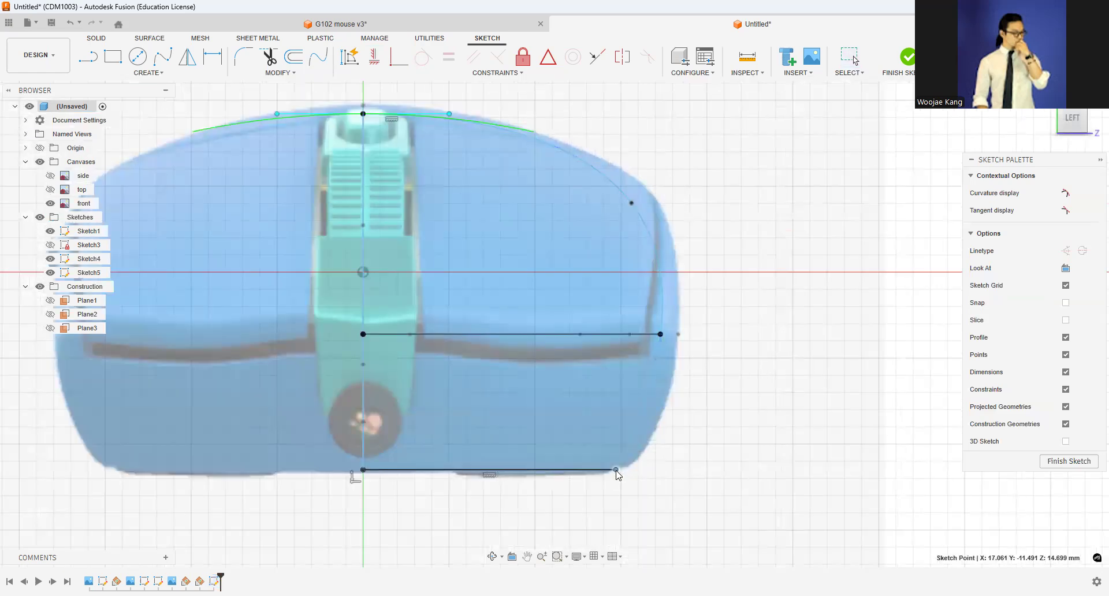
{"action": "left_click", "coordinate": [633, 205]}
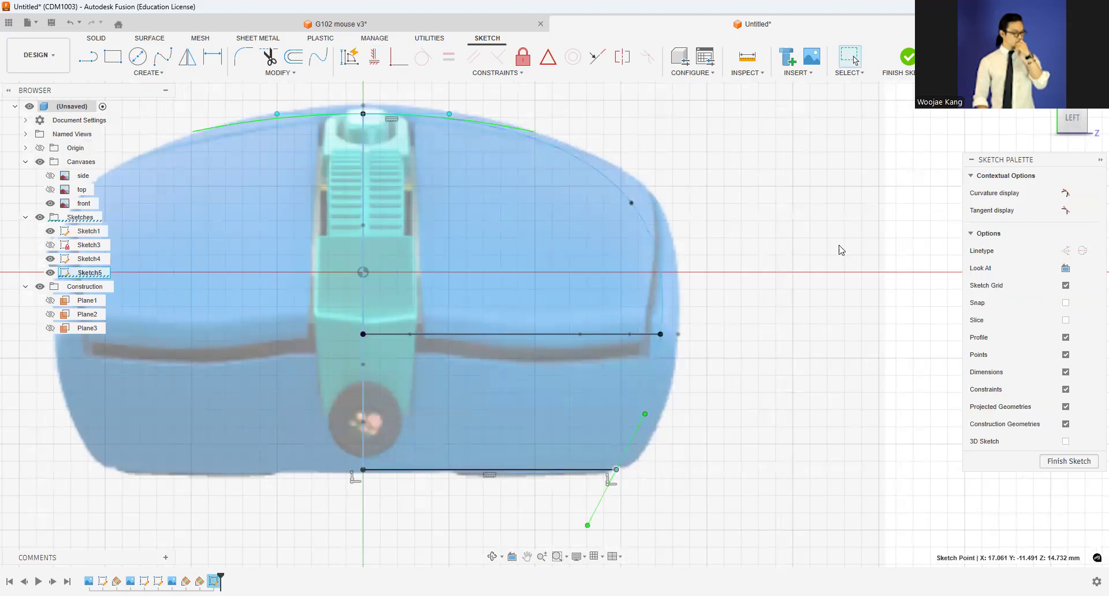
Step: Finish the rear section sketch and start a new sketch on Plane3 for the front cross-section
{"action": "left_click", "coordinate": [907, 56]}
{"action": "scroll", "coordinate": [861, 130], "scroll_direction": "down", "scroll_amount": 5}
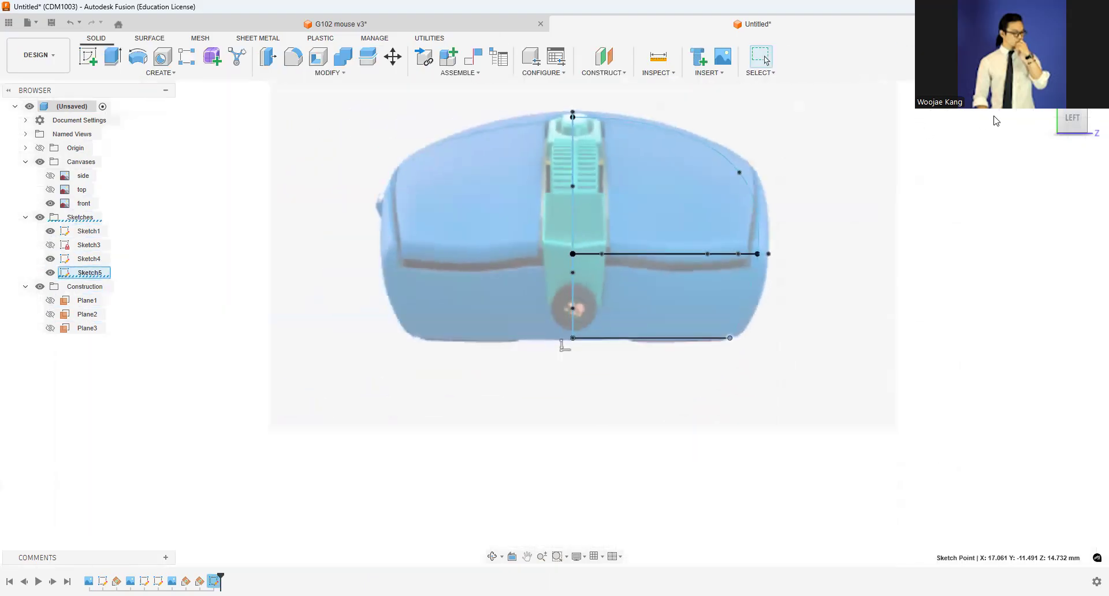
{"action": "left_click_drag", "start_coordinate": [1072, 120], "coordinate": [989, 162]}
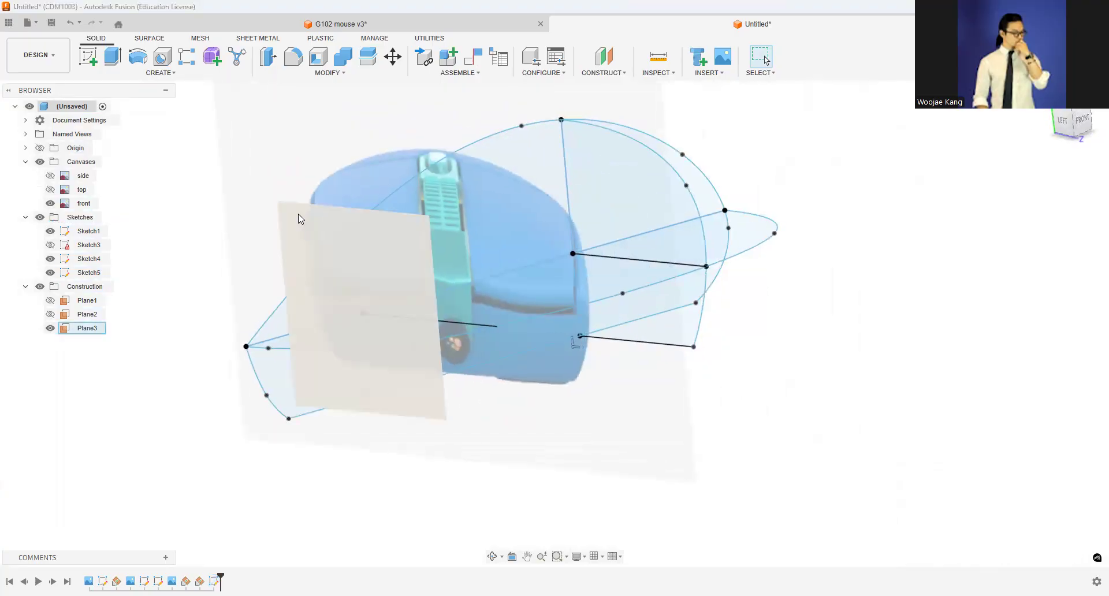
{"action": "left_click", "coordinate": [90, 53]}
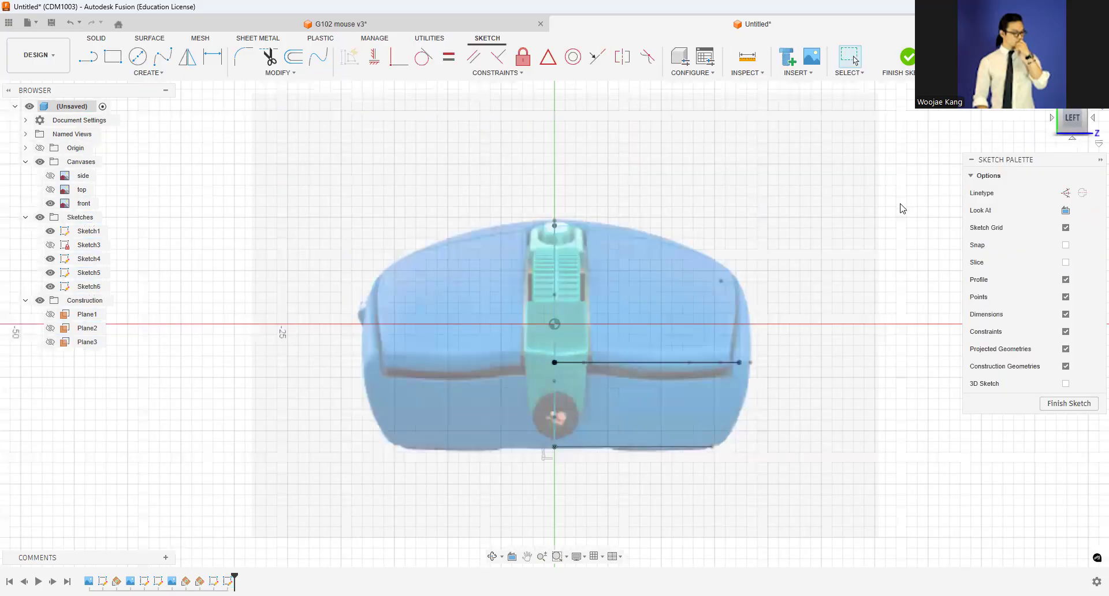
Step: Project the side profile's vertical section line at the front plane into the new sketch
{"action": "middle_click_drag", "start_coordinate": [888, 224], "coordinate": [888, 215], "text": "shift"}
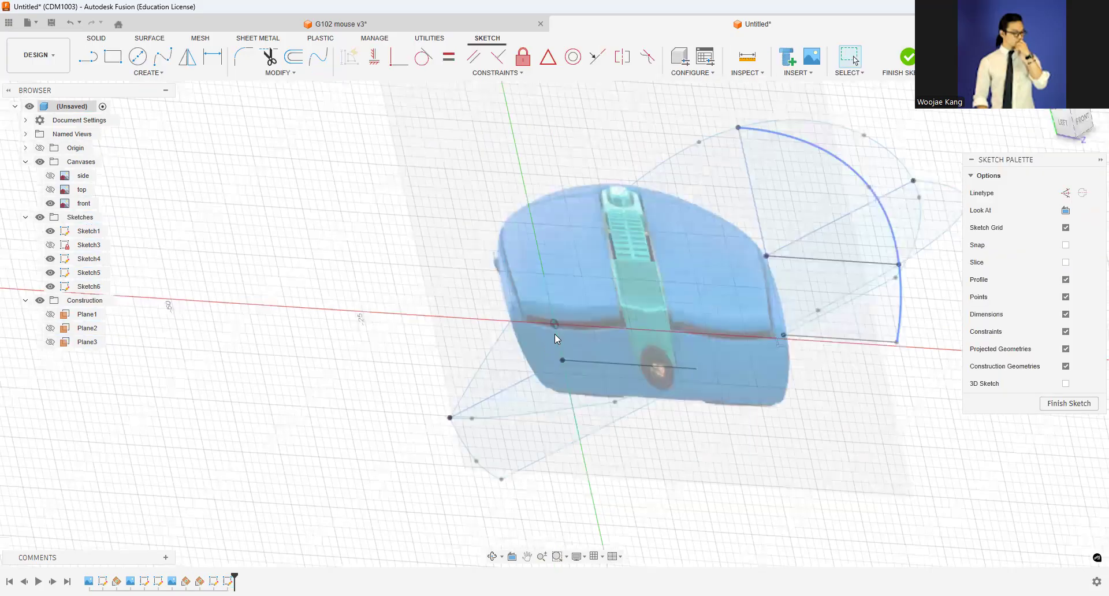
{"action": "left_click", "coordinate": [545, 275]}
{"action": "key", "text": "p"}
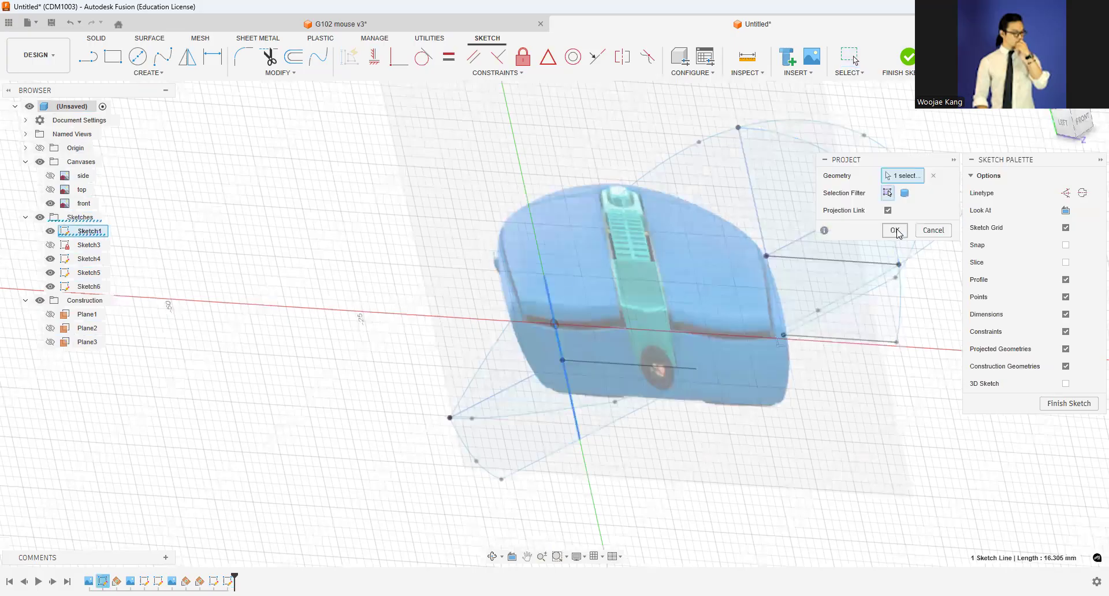
{"action": "key", "text": "Return"}
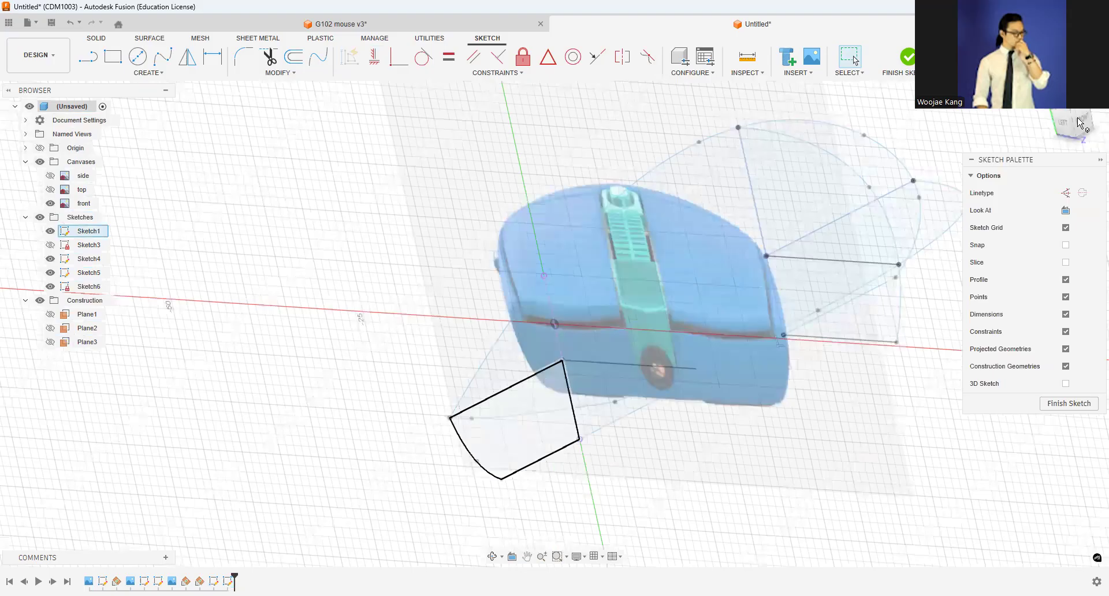
Step: Project the top outline's front width line into the sketch and hide the other section and outline sketches
{"action": "middle_click_drag", "start_coordinate": [613, 326], "coordinate": [613, 379], "text": "shift"}
{"action": "key", "text": "p"}
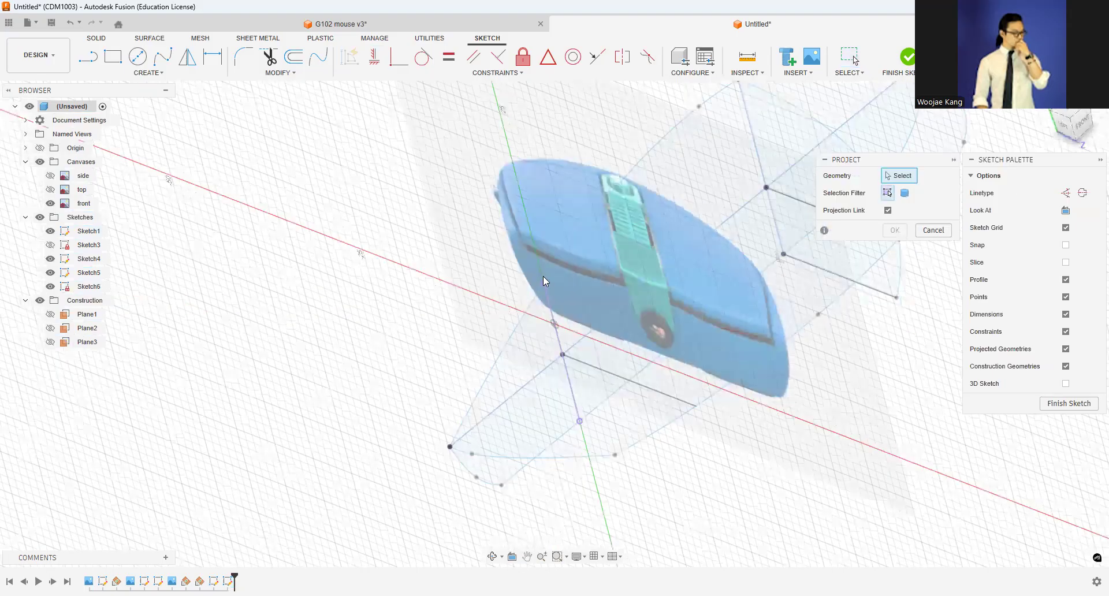
{"action": "left_click", "coordinate": [565, 415]}
{"action": "key", "text": "Return"}
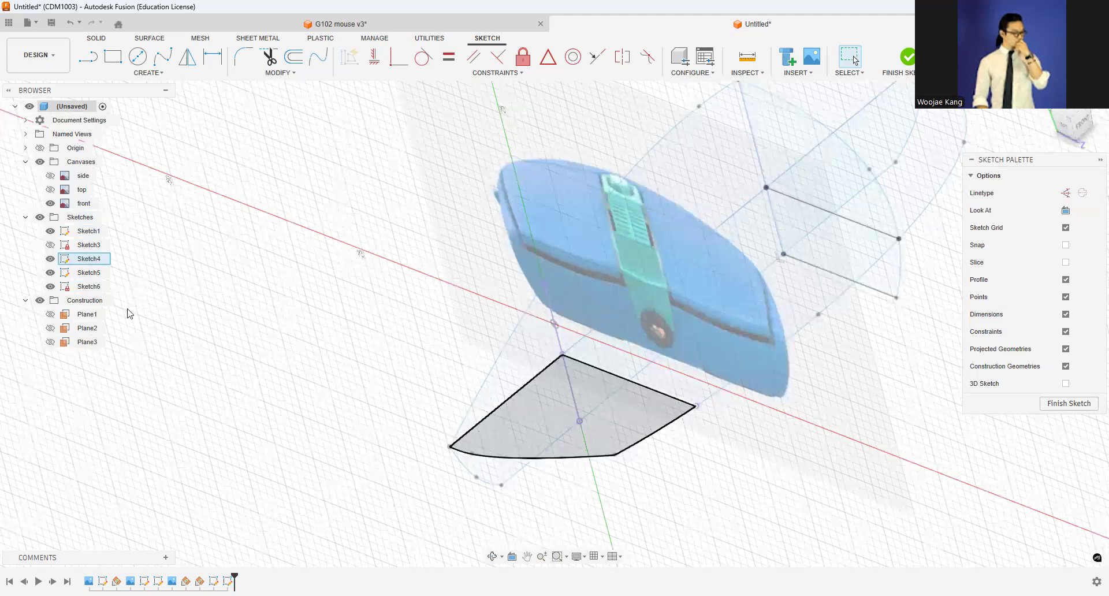
{"action": "left_click", "coordinate": [50, 273]}
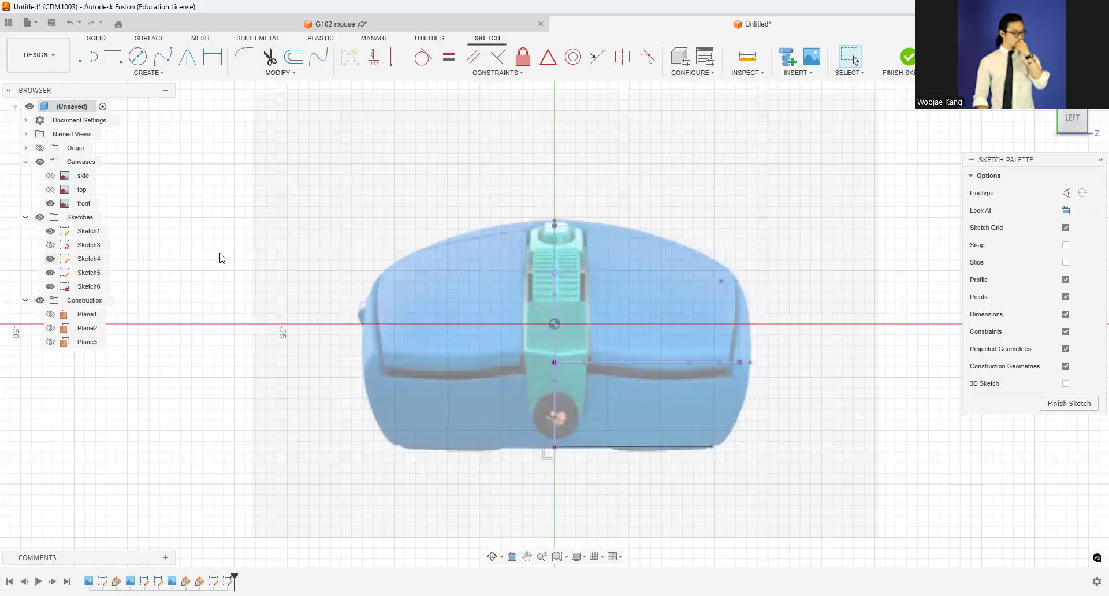
Step: Draw a horizontal base line about 14 mm long outward from the lower end of the projected vertical line
{"action": "left_click", "coordinate": [90, 57]}
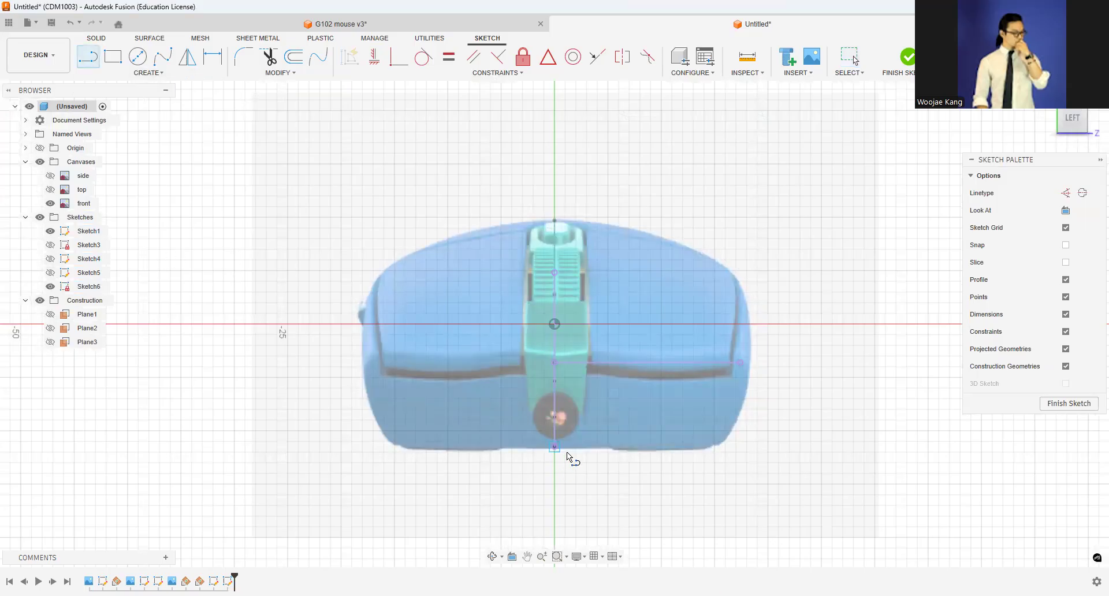
{"action": "left_click", "coordinate": [706, 450]}
{"action": "key", "text": "Escape"}
Step: Draw a fit point spline from the vertical line's upper end through one intermediate point and the width line's outer end to the base line's end
{"action": "left_click", "coordinate": [163, 57]}
{"action": "left_click", "coordinate": [554, 274]}
{"action": "left_click", "coordinate": [684, 285]}
{"action": "left_click", "coordinate": [741, 361]}
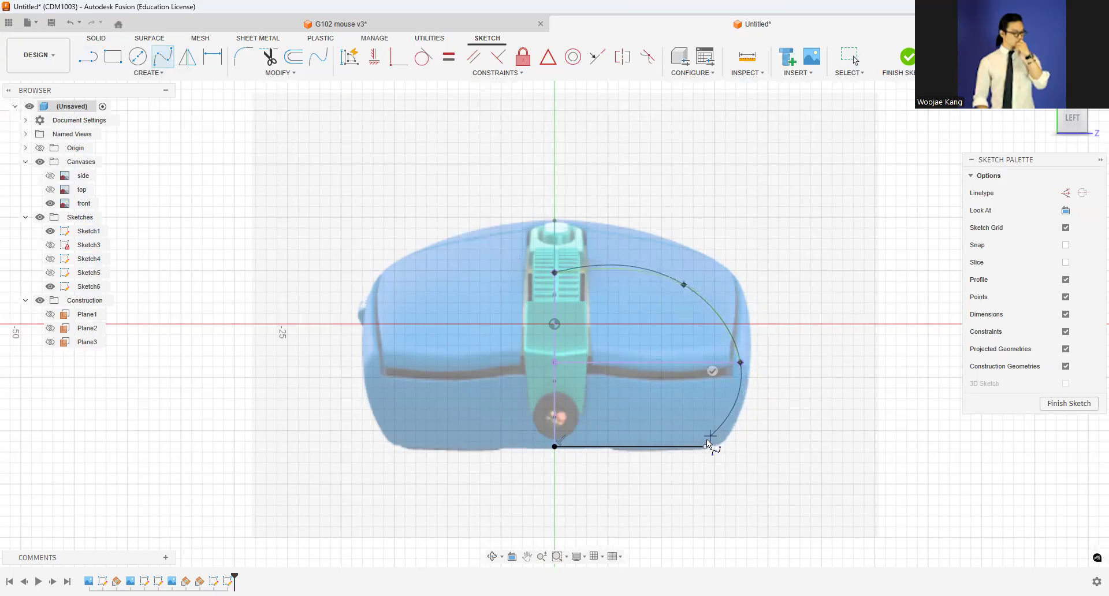
{"action": "key", "text": "Escape"}
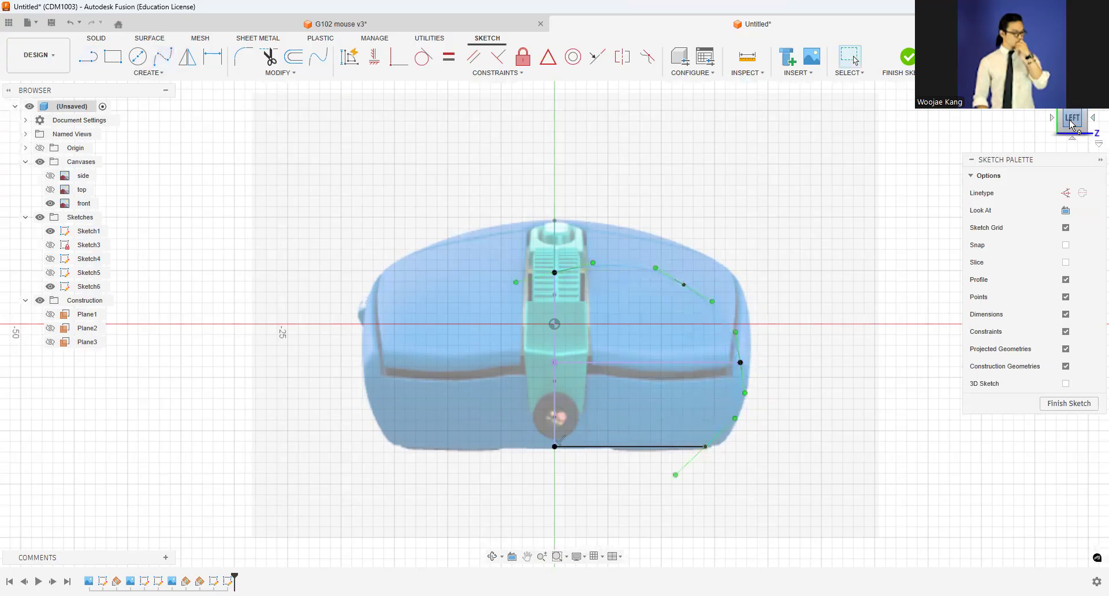
Step: Constrain the tangent handle at the front section curve's top point to be horizontal
{"action": "left_click", "coordinate": [586, 264]}
{"action": "left_click", "coordinate": [374, 57]}
{"action": "scroll", "coordinate": [692, 323], "scroll_direction": "up", "scroll_amount": 2}
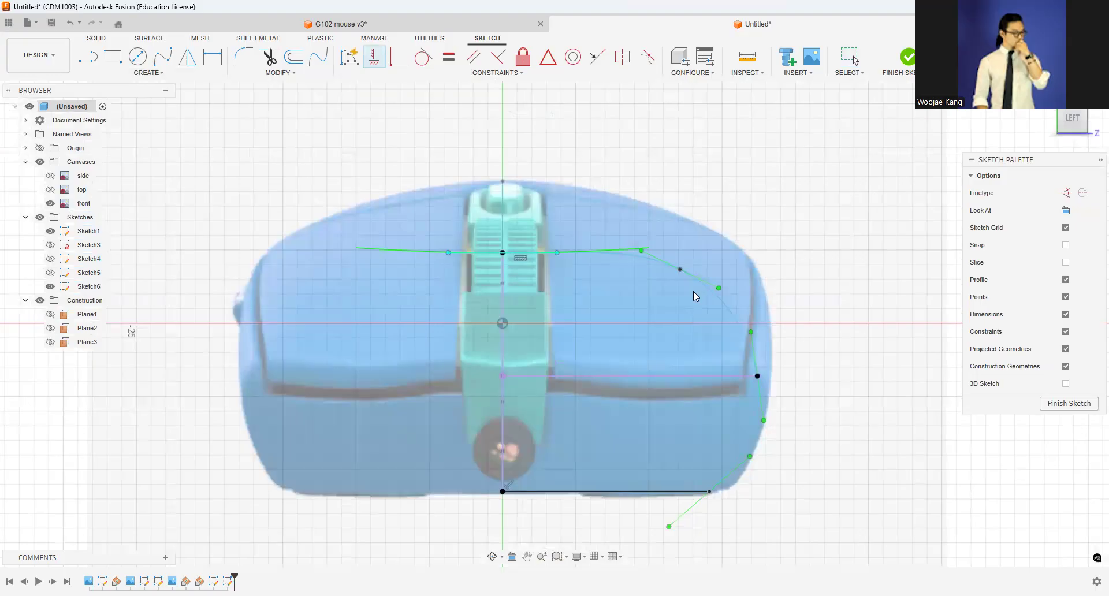
Step: Move the front section curve's upper fit point outward and down, and its outer base corner to about Z 13.85 mm
{"action": "left_click", "coordinate": [693, 292]}
{"action": "key", "text": "Delete"}
{"action": "key", "text": "ctrl+z"}
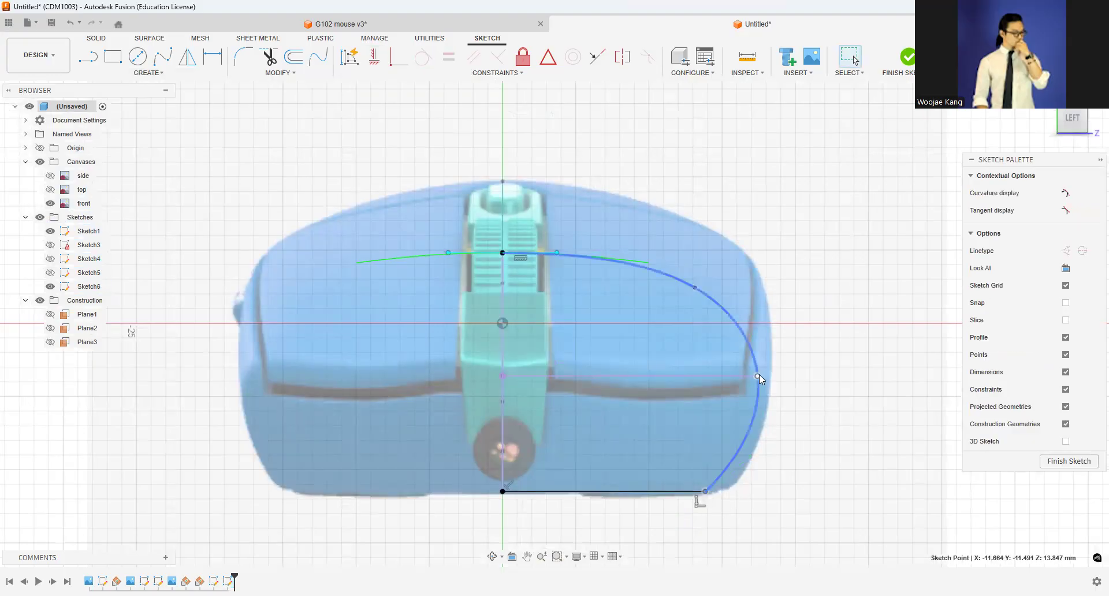
{"action": "key", "text": "Delete"}
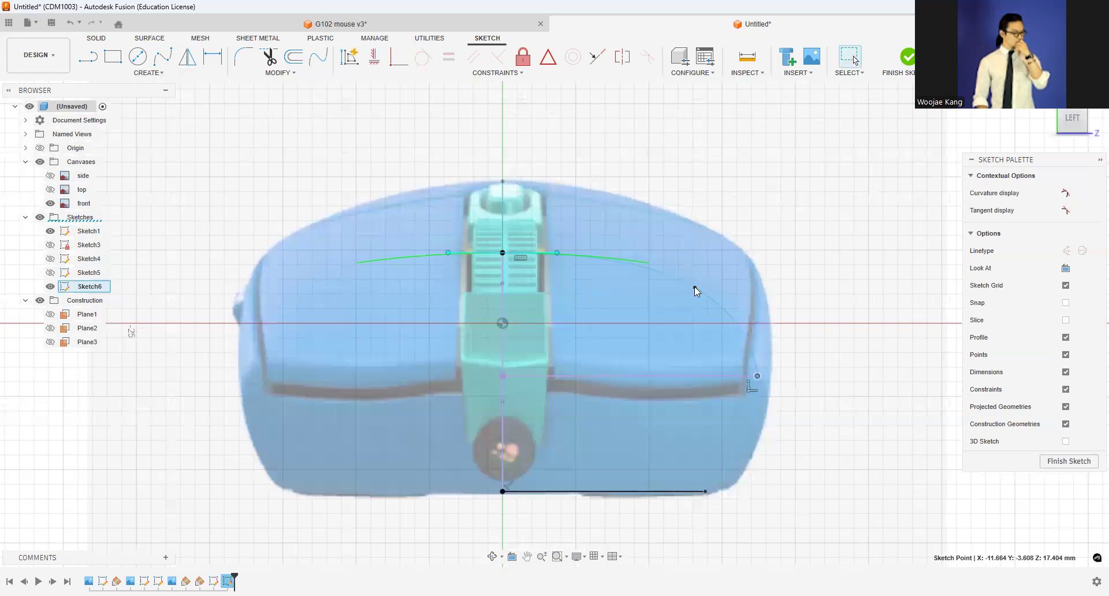
{"action": "left_click_drag", "start_coordinate": [699, 289], "coordinate": [696, 289]}
{"action": "left_click", "coordinate": [867, 308]}
Step: Hide the front canvas and show the top outline and rear section sketches alongside the front section
{"action": "left_click_drag", "start_coordinate": [1078, 119], "coordinate": [1062, 133]}
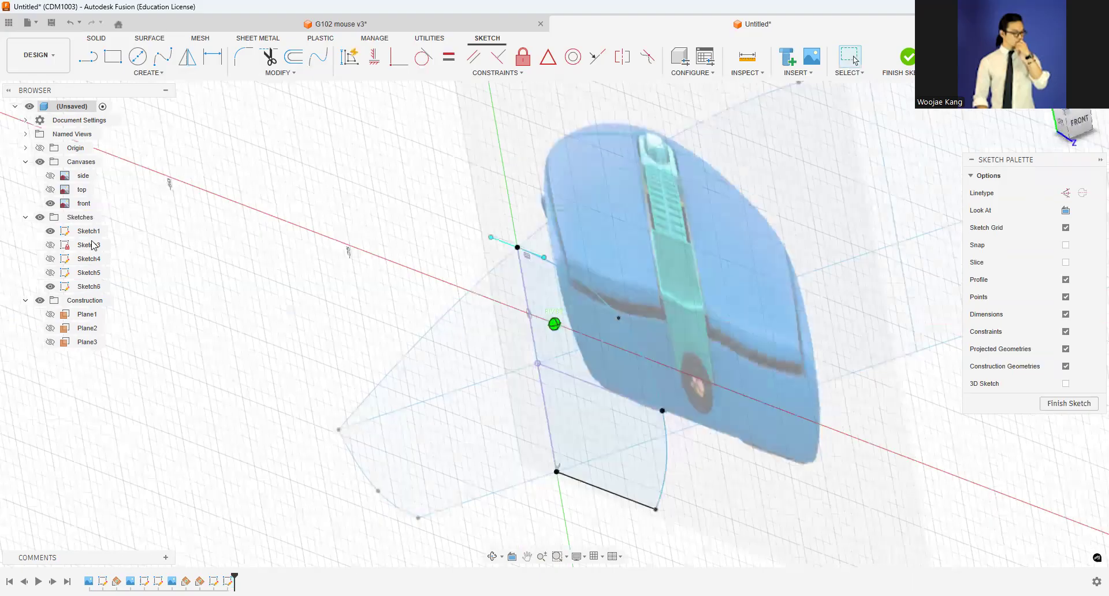
{"action": "left_click", "coordinate": [49, 204]}
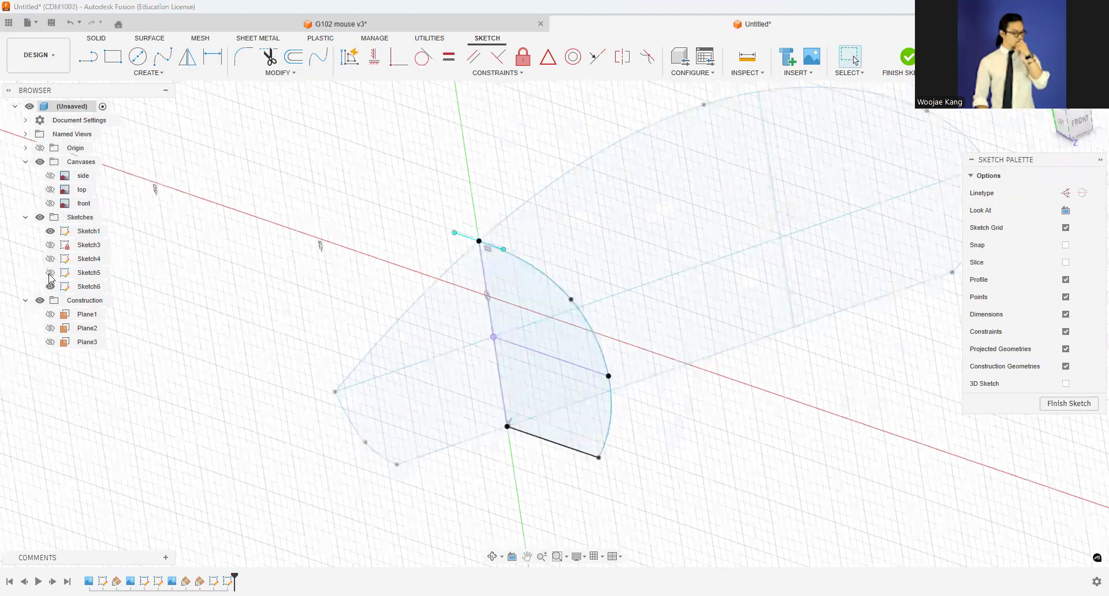
{"action": "left_click", "coordinate": [50, 259]}
{"action": "left_click", "coordinate": [50, 273]}
{"action": "scroll", "coordinate": [230, 230], "scroll_direction": "down", "scroll_amount": 2}
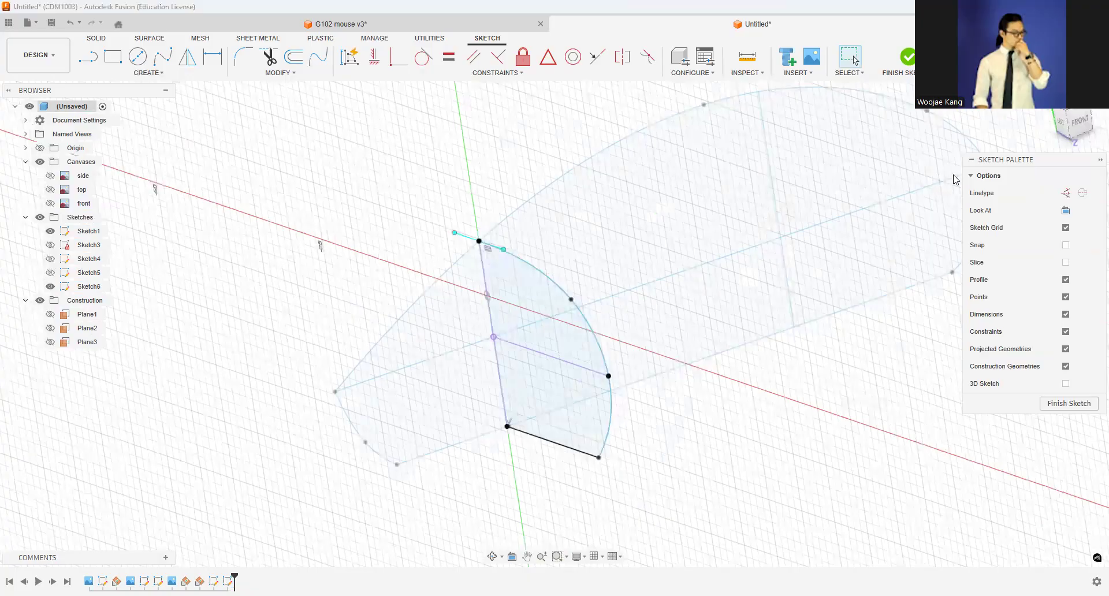
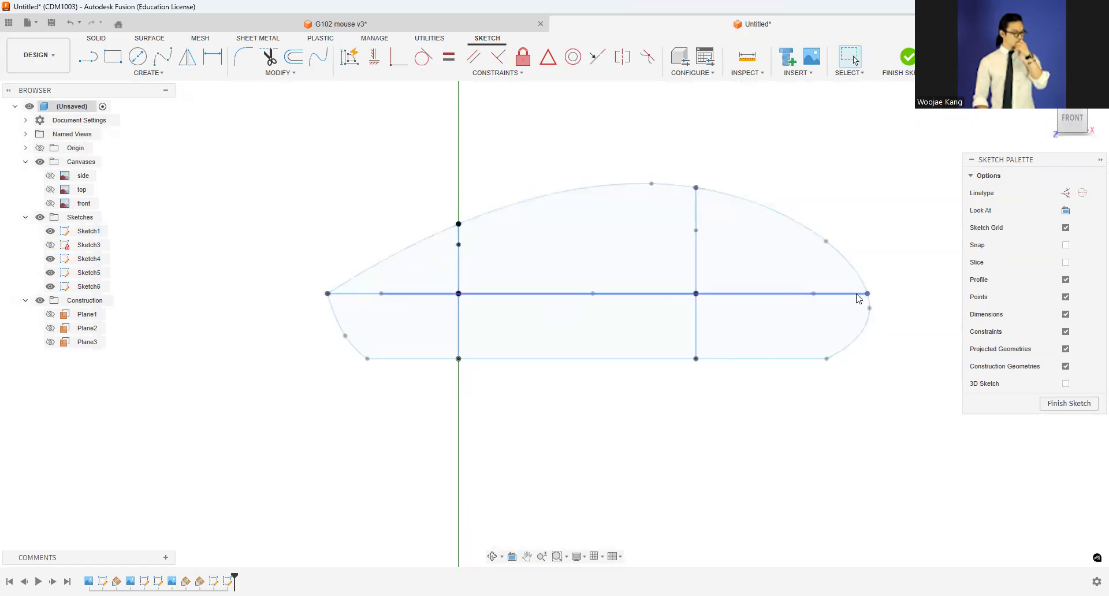
Step: Compare both section curves with the side and top outlines from orthogonal and angled views, checking against the top canvas
{"action": "left_click_drag", "start_coordinate": [1072, 123], "coordinate": [1072, 157]}
{"action": "left_click", "coordinate": [1072, 113]}
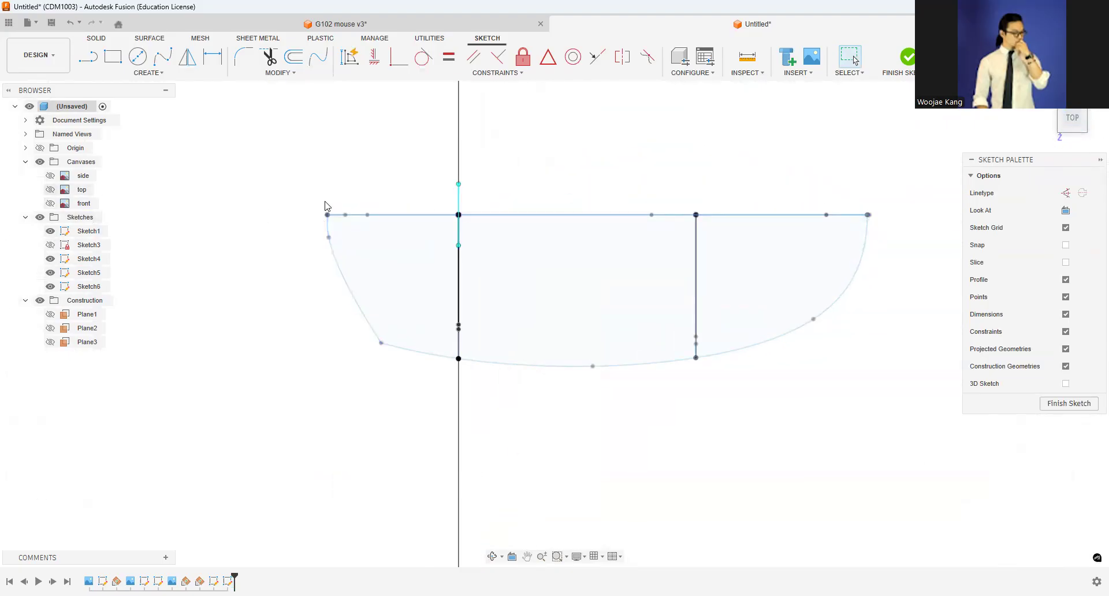
{"action": "left_click", "coordinate": [50, 190]}
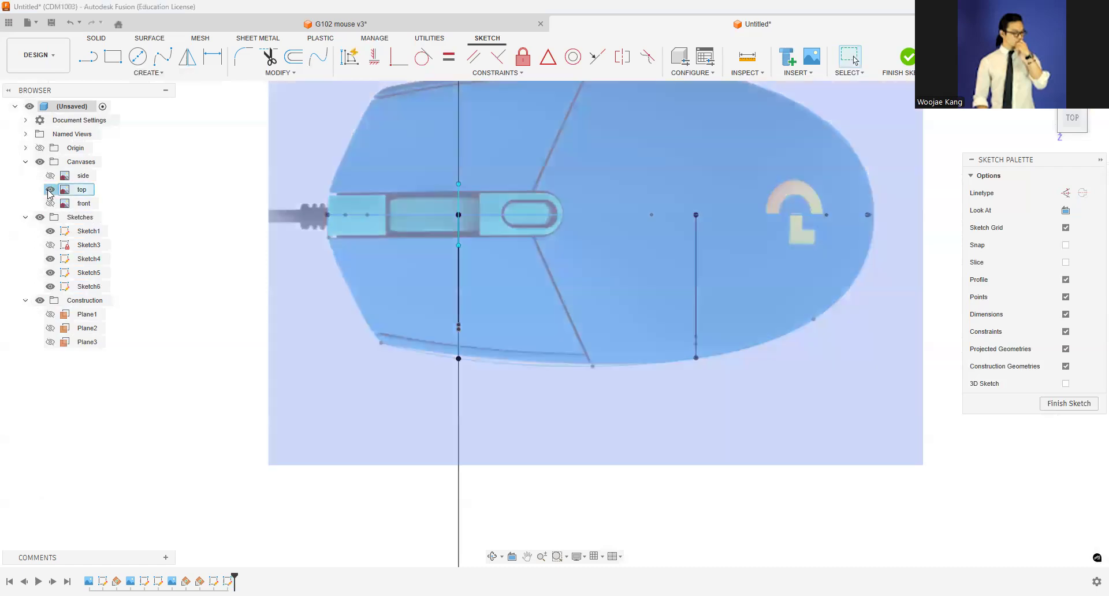
{"action": "left_click", "coordinate": [50, 190]}
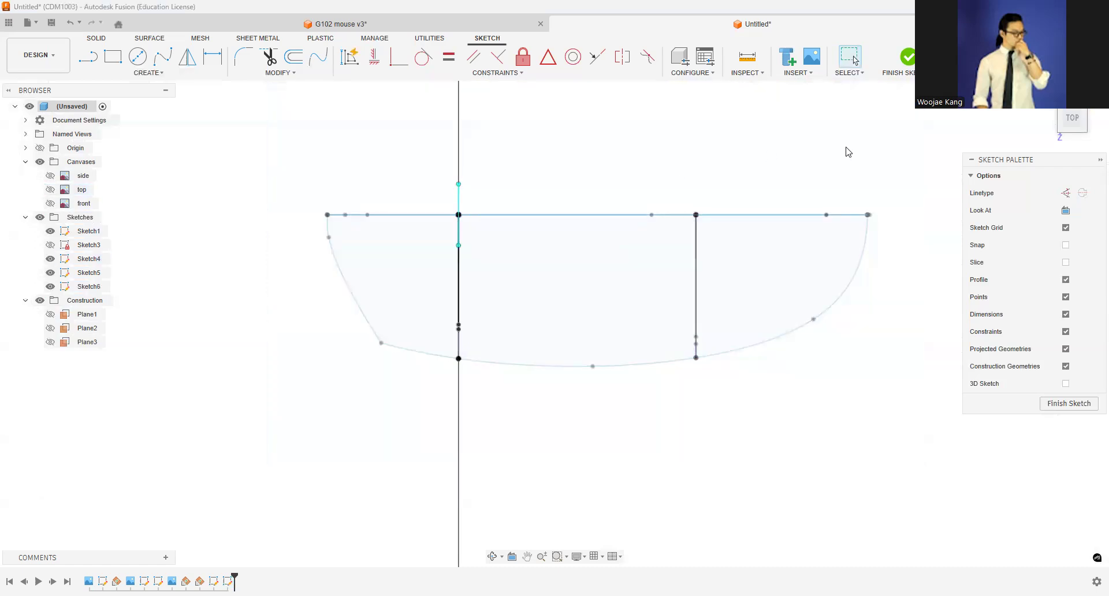
{"action": "left_click_drag", "start_coordinate": [1072, 118], "coordinate": [802, 282]}
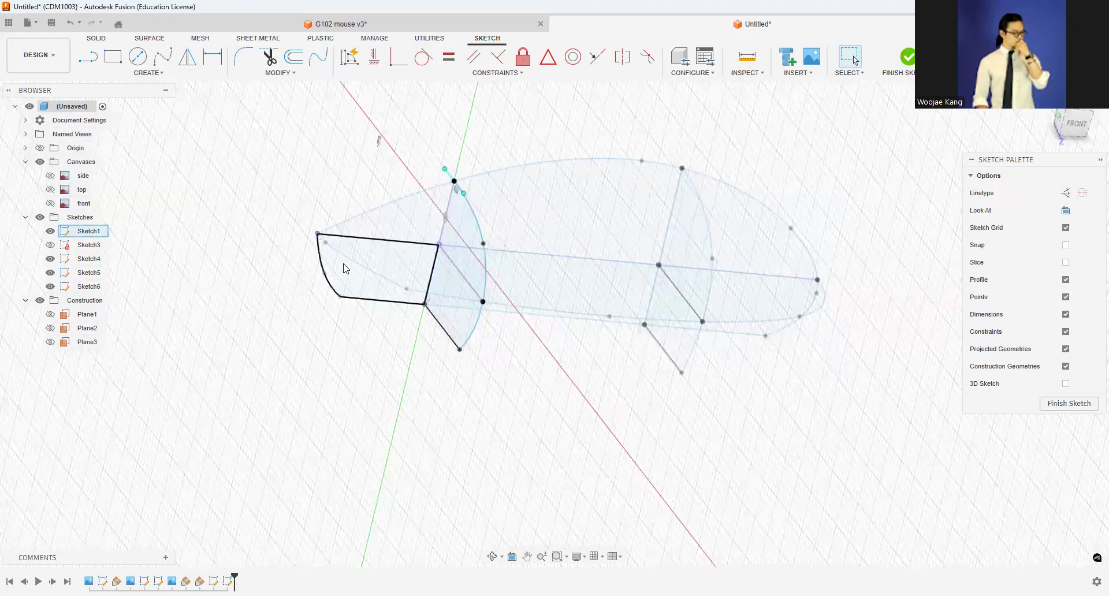
{"action": "left_click", "coordinate": [1070, 125]}
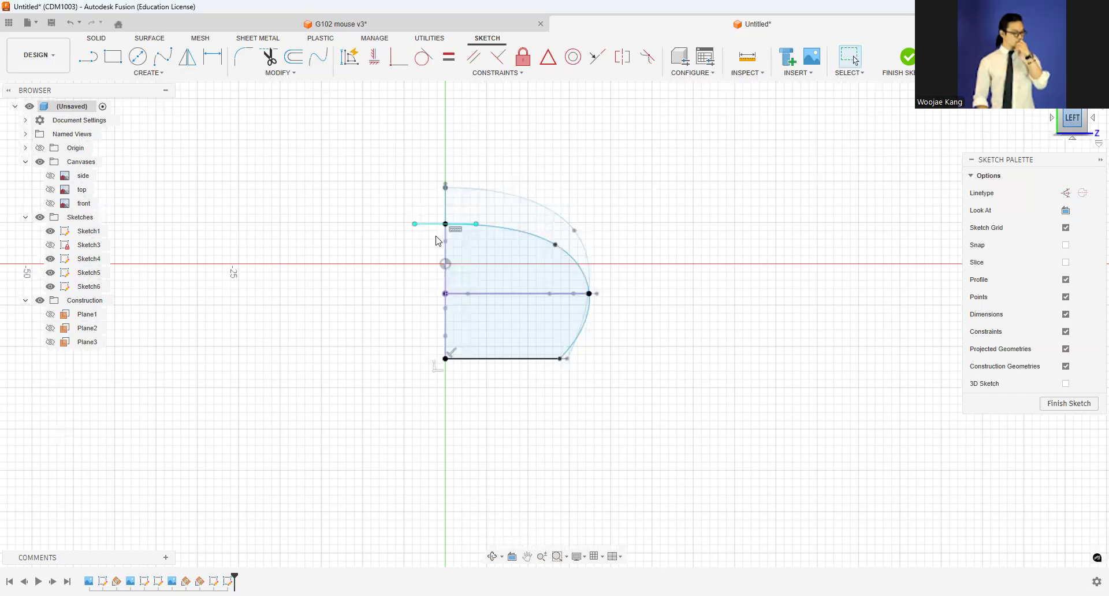
{"action": "middle_click_drag", "start_coordinate": [350, 361], "coordinate": [358, 473], "text": "shift"}
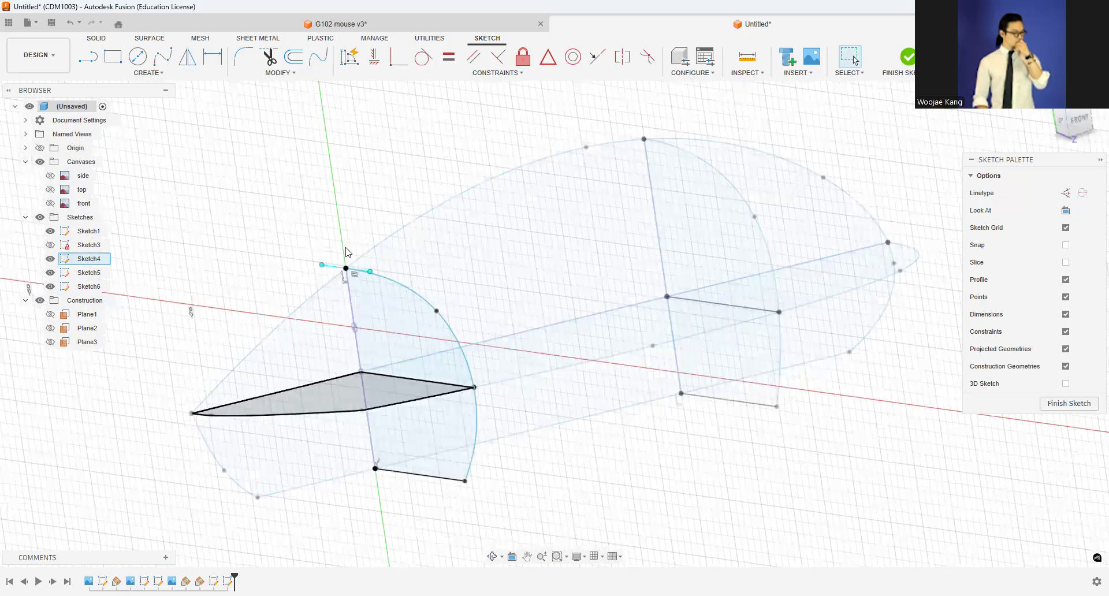
Step: Inspect where the front and rear section curves meet the side profile spline, the base line and the top outline
{"action": "left_click", "coordinate": [742, 193]}
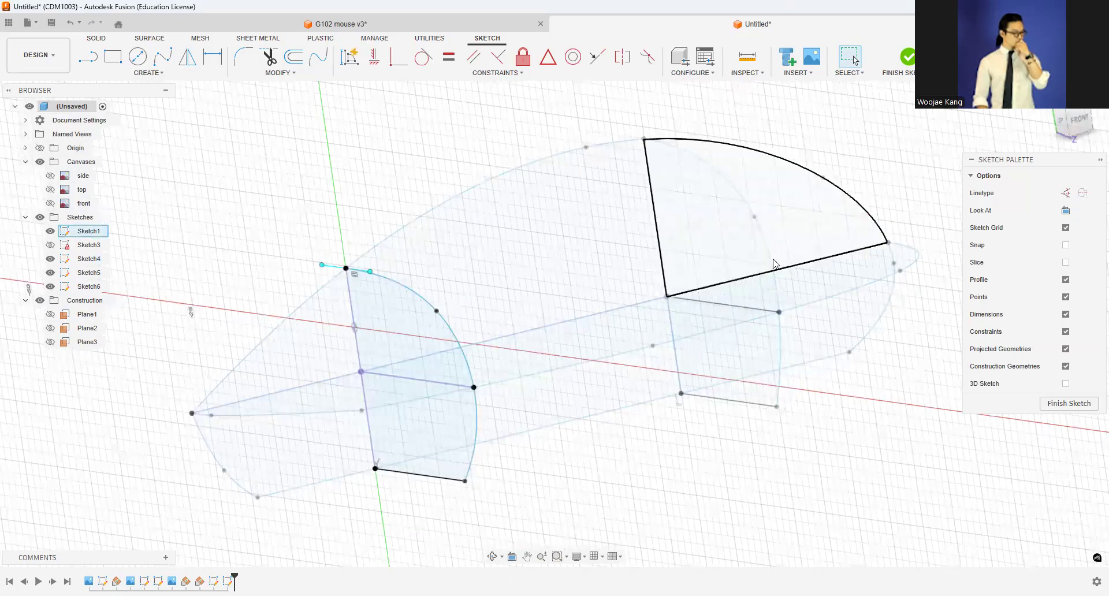
{"action": "left_click", "coordinate": [462, 342]}
{"action": "middle_click_drag", "start_coordinate": [555, 324], "coordinate": [584, 326], "text": "shift"}
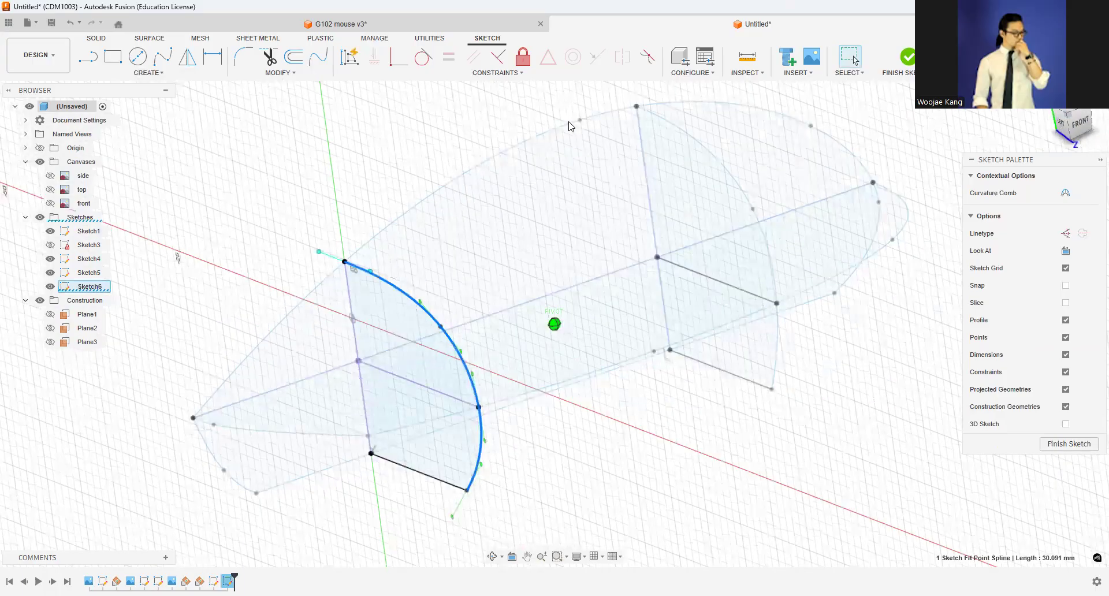
{"action": "key", "text": "Escape"}
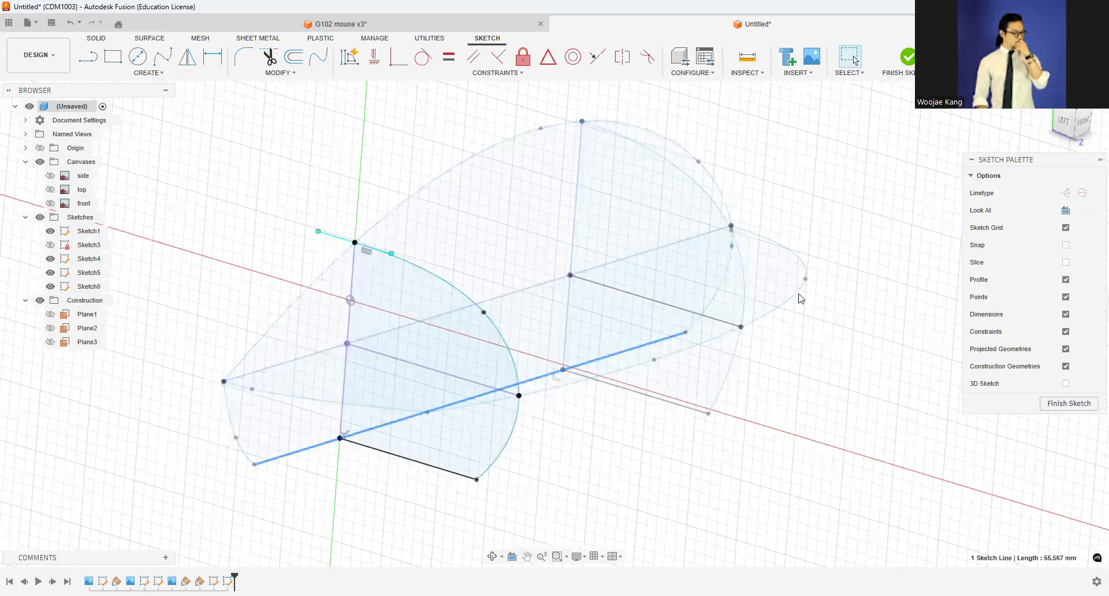
{"action": "left_click", "coordinate": [273, 396]}
{"action": "key", "text": "Delete"}
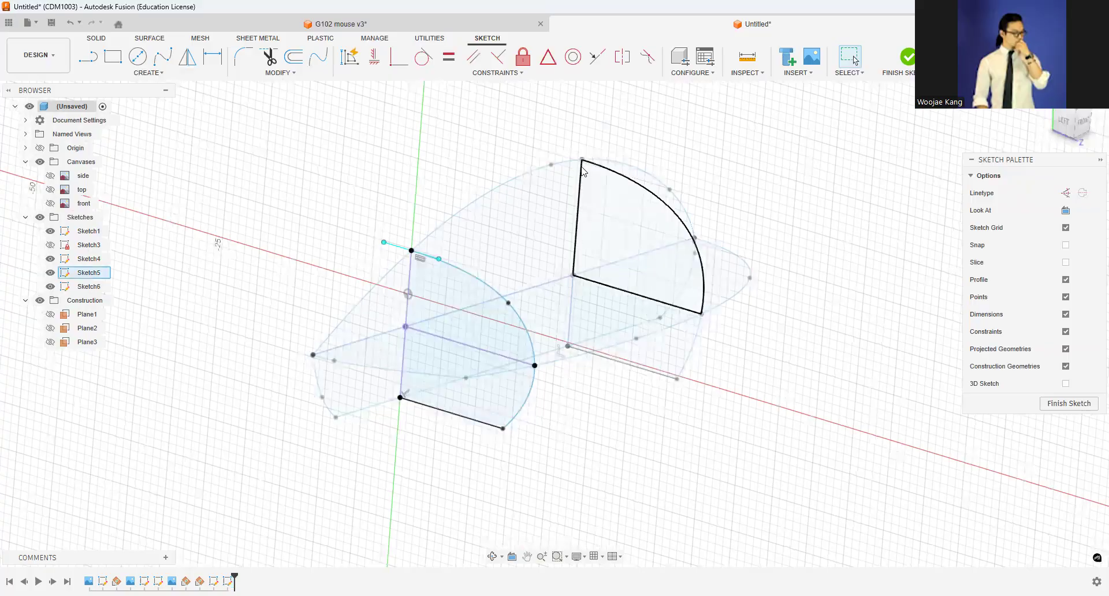
{"action": "scroll", "coordinate": [583, 167], "scroll_direction": "up", "scroll_amount": 3}
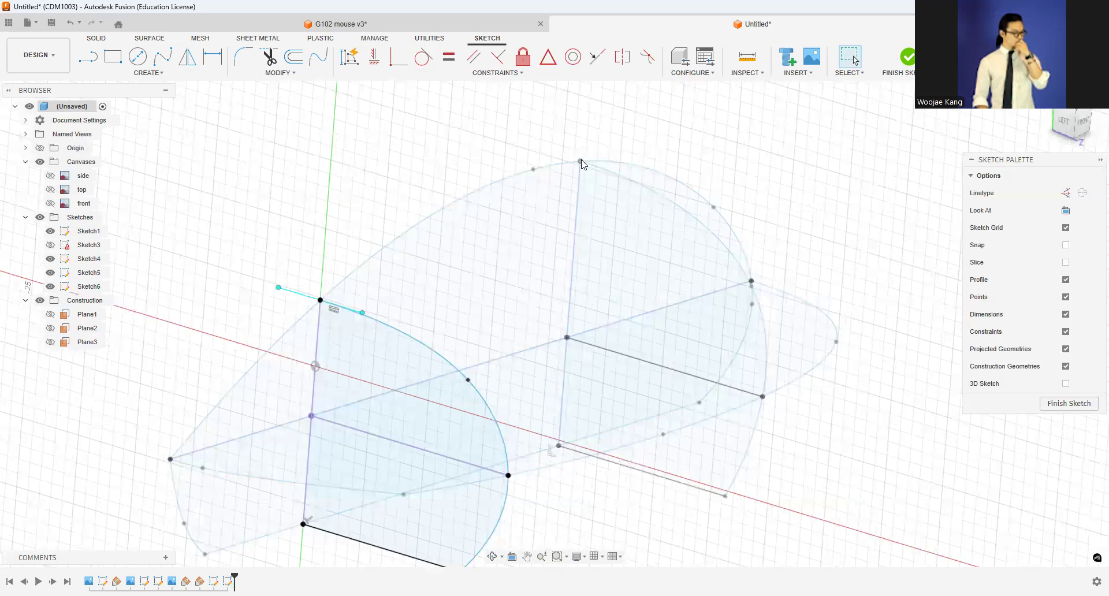
{"action": "scroll", "coordinate": [581, 164], "scroll_direction": "up", "scroll_amount": 3}
{"action": "scroll", "coordinate": [595, 137], "scroll_direction": "down", "scroll_amount": 5}
{"action": "left_click", "coordinate": [588, 143]}
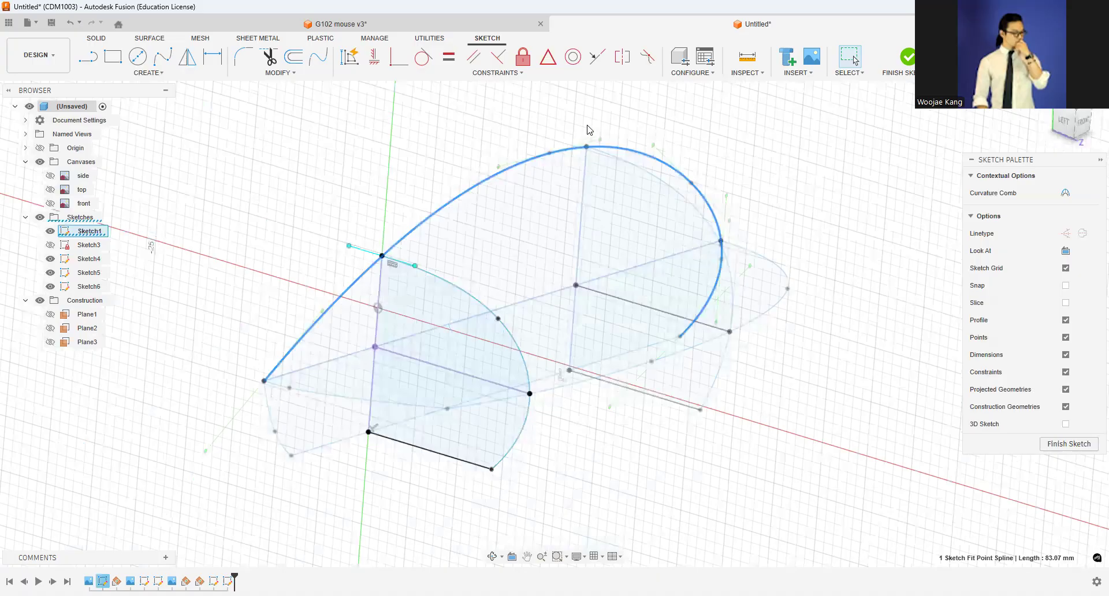
Step: Finish editing the front section sketch and bring the complete set of outline and section curves into view
{"action": "key", "text": "Delete"}
{"action": "scroll", "coordinate": [588, 151], "scroll_direction": "up", "scroll_amount": 1}
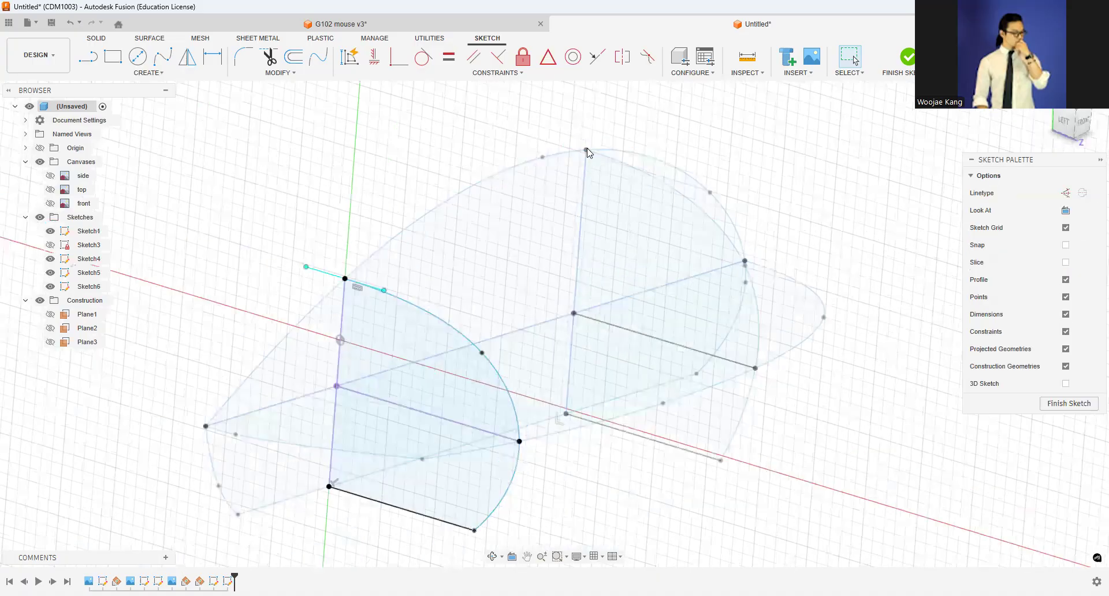
{"action": "left_click", "coordinate": [543, 163]}
{"action": "key", "text": "Delete"}
{"action": "scroll", "coordinate": [832, 151], "scroll_direction": "down", "scroll_amount": 1}
{"action": "scroll", "coordinate": [634, 220], "scroll_direction": "down", "scroll_amount": 2}
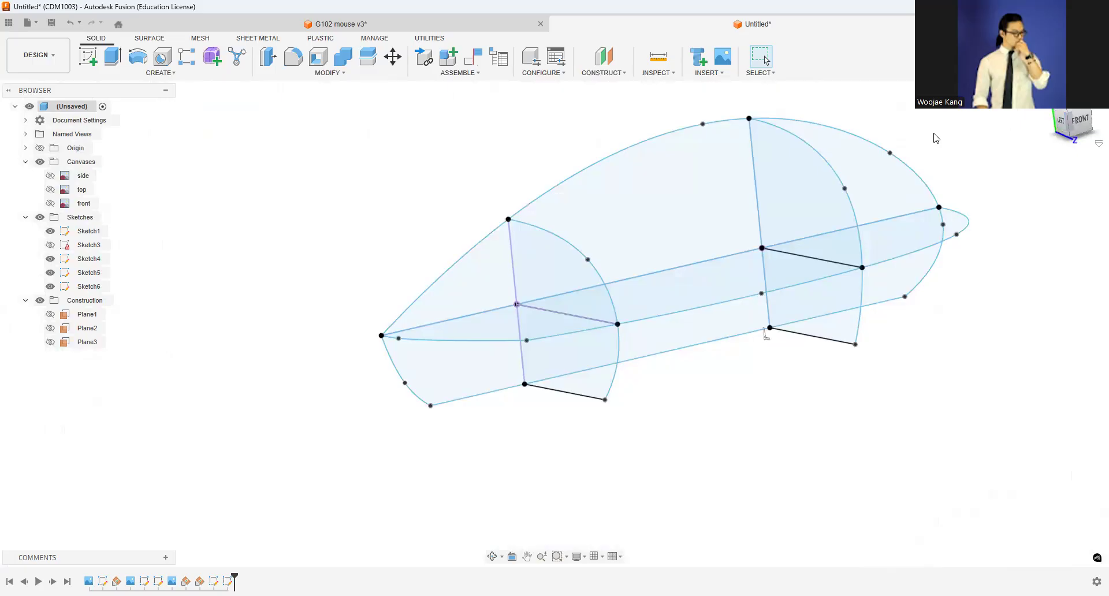
{"action": "middle_click_drag", "start_coordinate": [470, 168], "coordinate": [408, 176]}
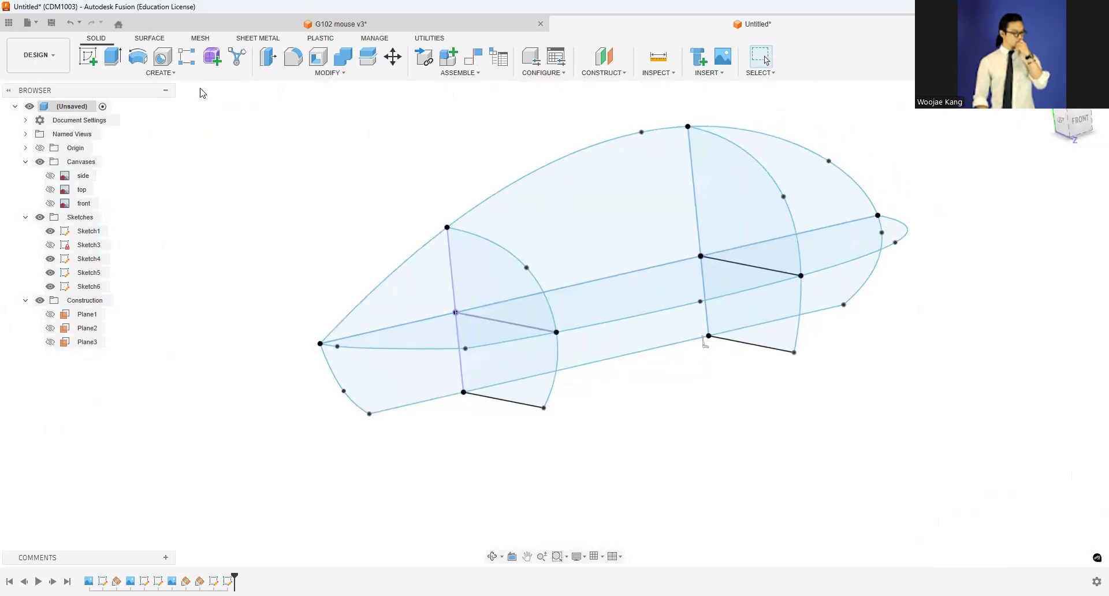
Step: Start a Loft between the upper middle region of the side profile and the middle region of the top outline
{"action": "left_click", "coordinate": [160, 73]}
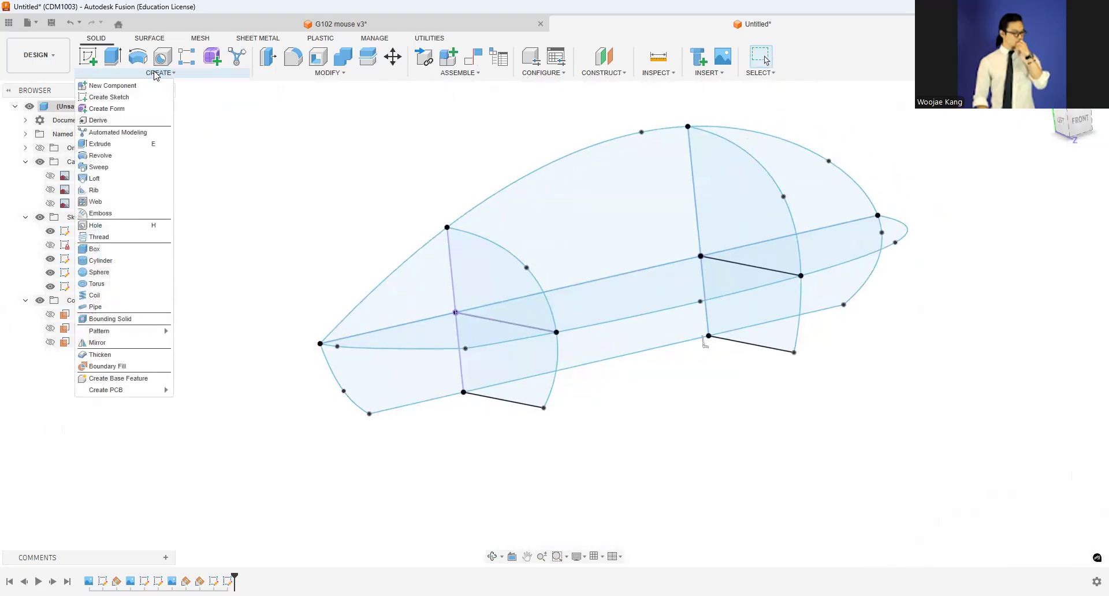
{"action": "left_click", "coordinate": [109, 182]}
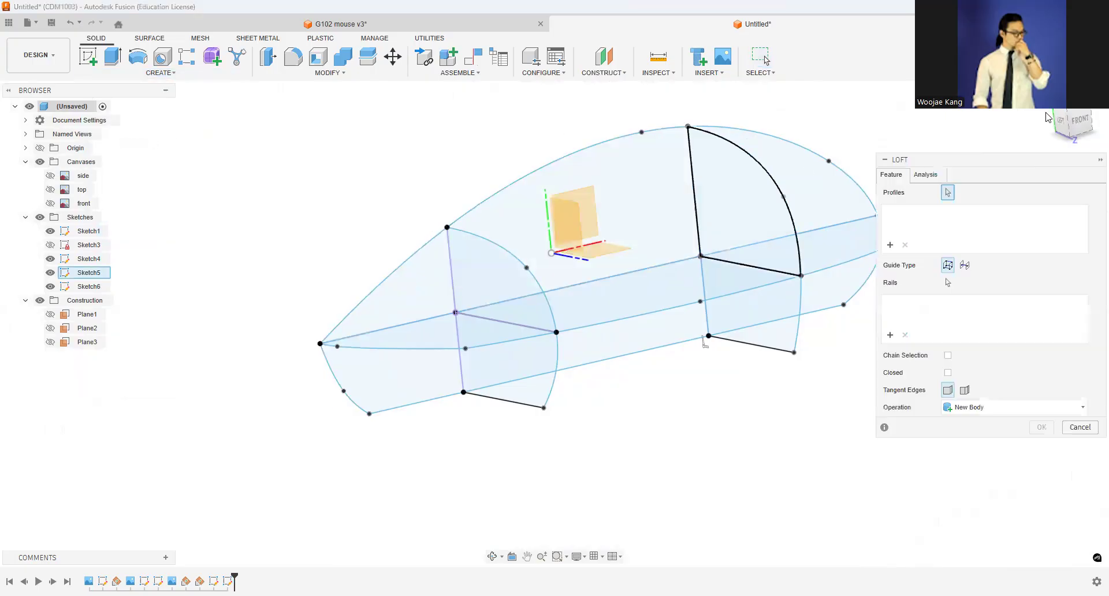
{"action": "left_click_drag", "start_coordinate": [1080, 120], "coordinate": [1076, 131]}
{"action": "mouse_move", "coordinate": [820, 171]}
{"action": "middle_mouse_down"}
{"action": "mouse_move", "coordinate": [753, 176]}
{"action": "mouse_move", "coordinate": [752, 185]}
{"action": "middle_mouse_up"}
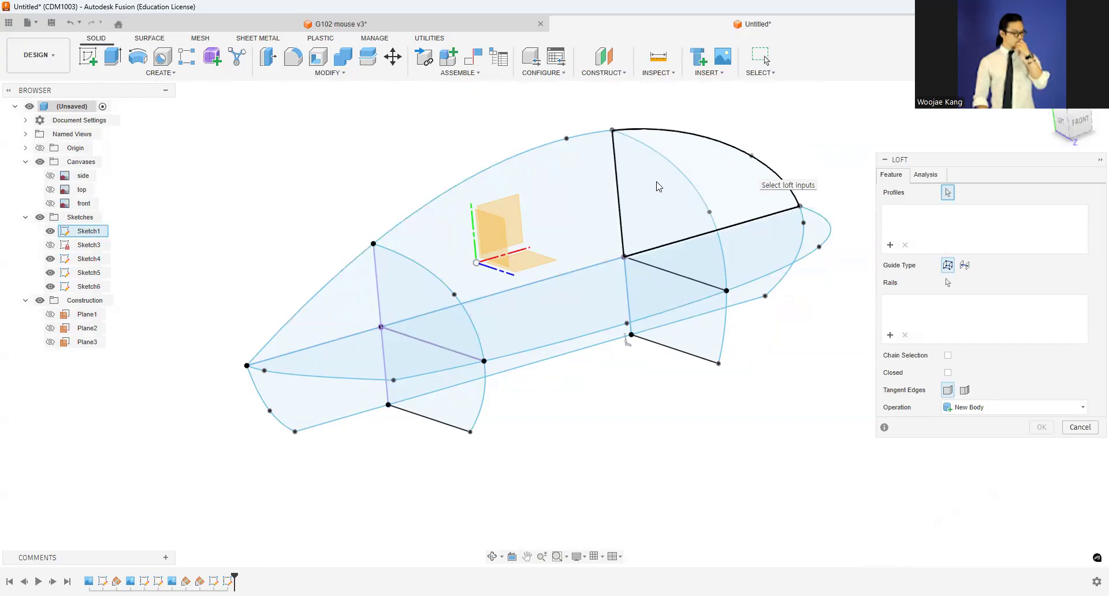
{"action": "left_click", "coordinate": [567, 213]}
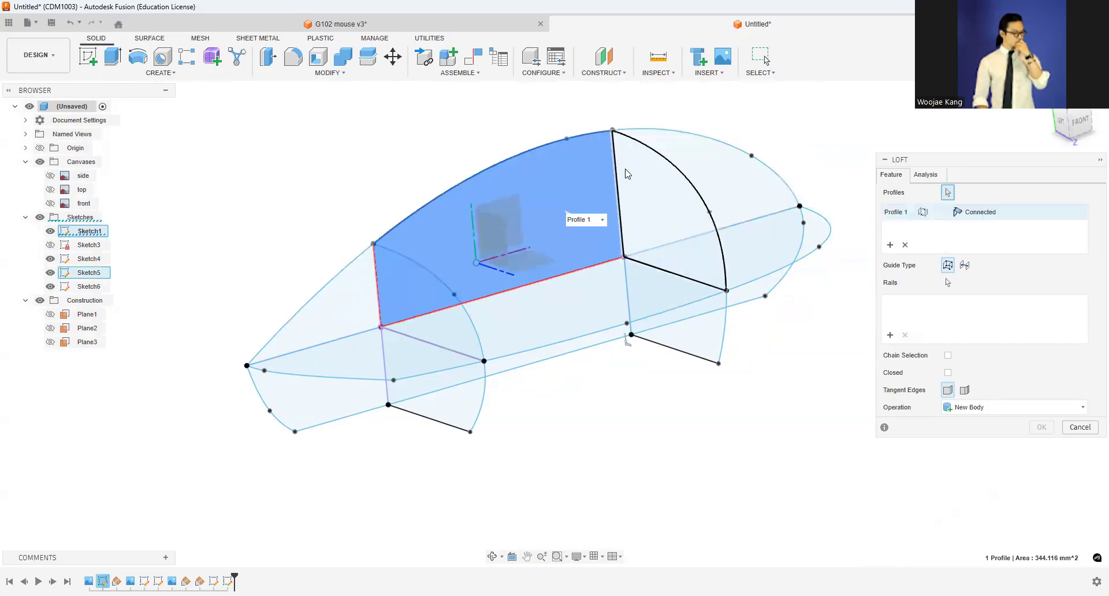
{"action": "left_click", "coordinate": [622, 292]}
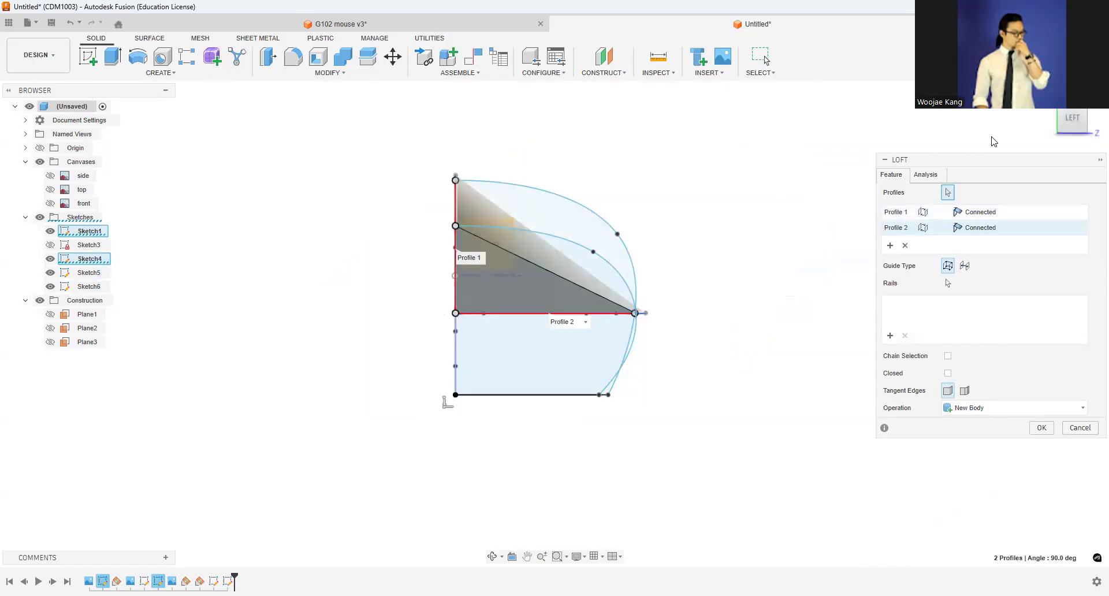
Step: Guide the middle loft with the rear and front section curves as rails and create it as a new body
{"action": "left_click", "coordinate": [1092, 119]}
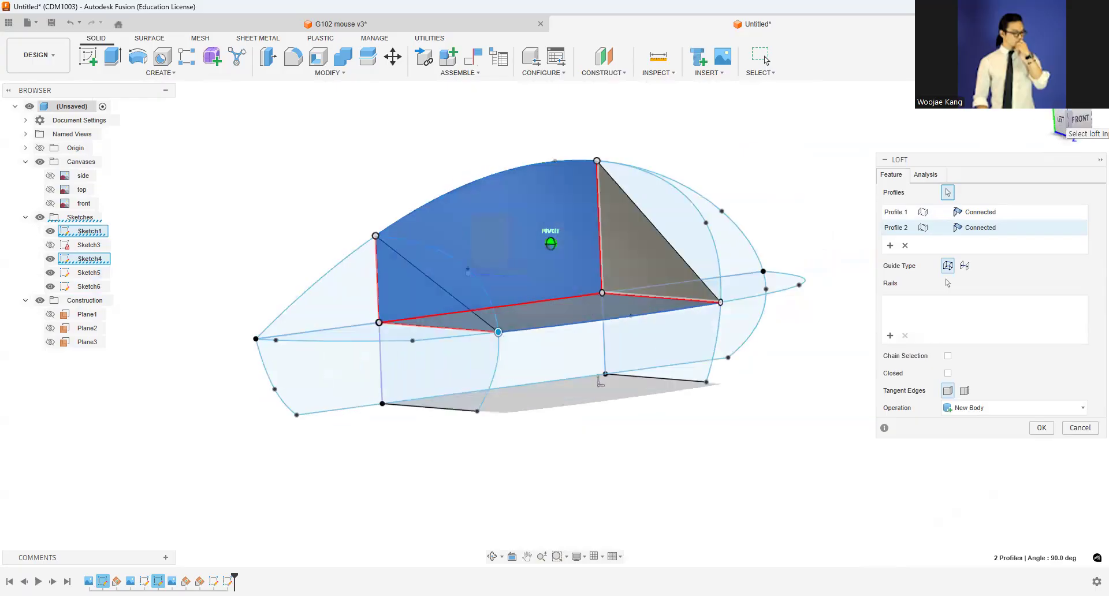
{"action": "left_click_drag", "start_coordinate": [1059, 123], "coordinate": [961, 173]}
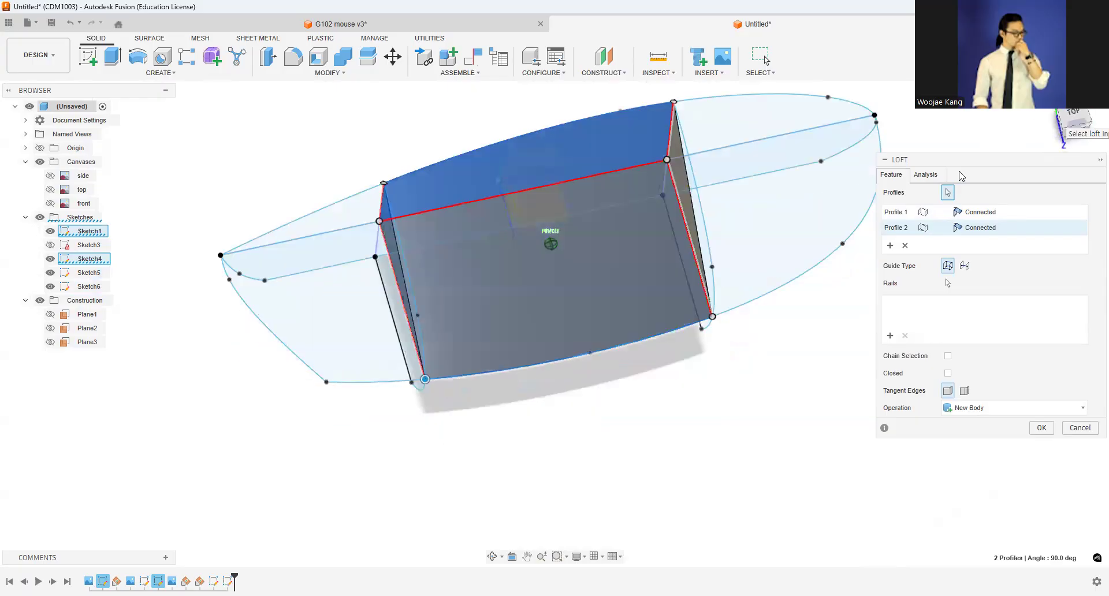
{"action": "left_click", "coordinate": [1063, 119]}
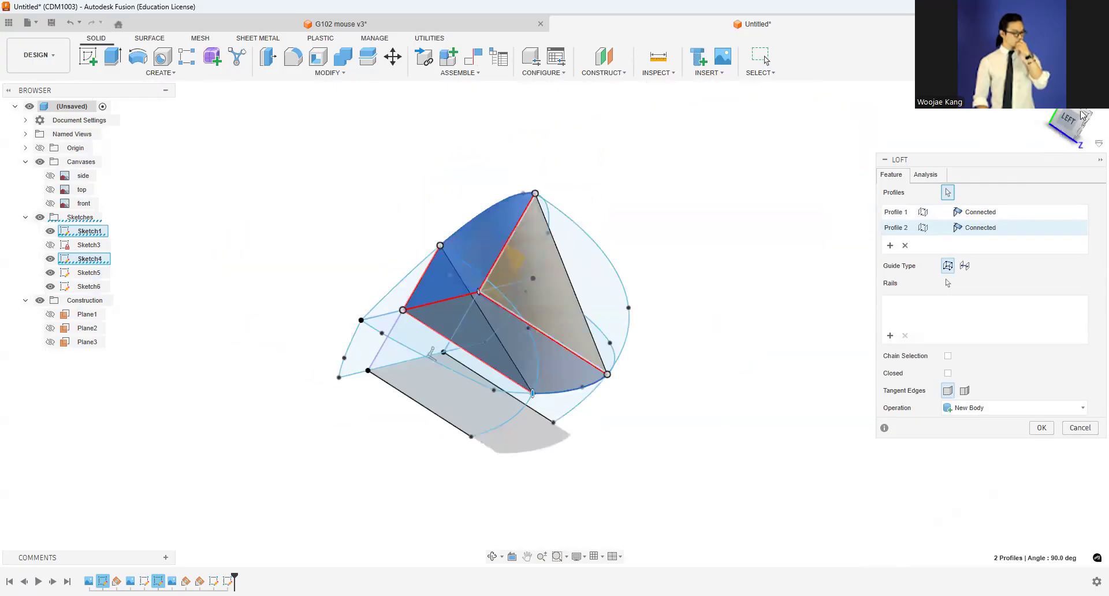
{"action": "mouse_move", "coordinate": [1073, 129]}
{"action": "left_mouse_down"}
{"action": "mouse_move", "coordinate": [1040, 138]}
{"action": "mouse_move", "coordinate": [1017, 130]}
{"action": "mouse_move", "coordinate": [1077, 113]}
{"action": "mouse_move", "coordinate": [1058, 110]}
{"action": "left_mouse_up"}
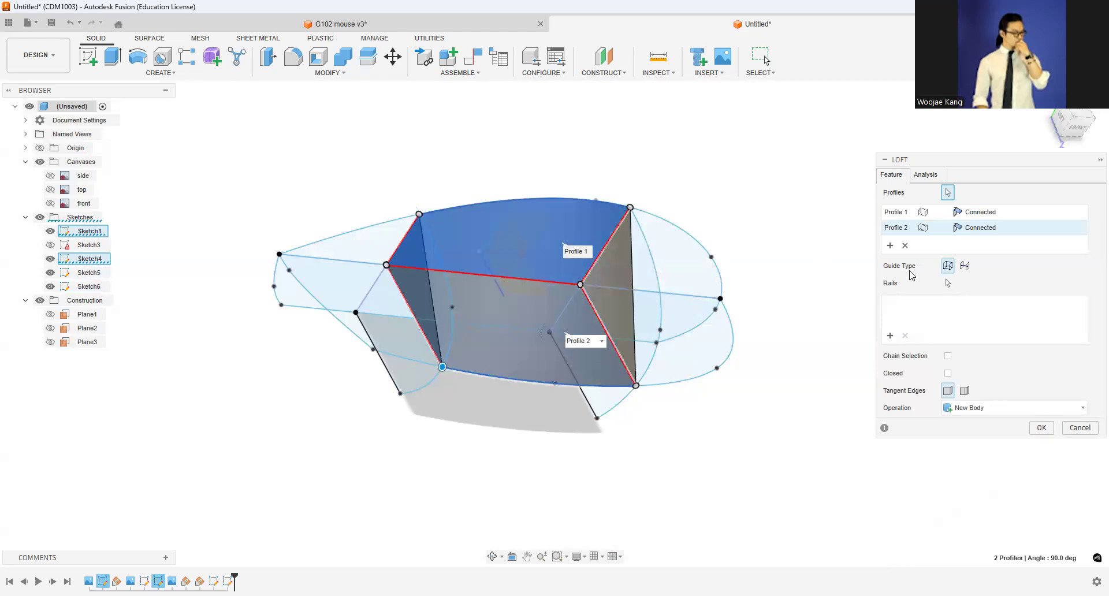
{"action": "left_click", "coordinate": [890, 336]}
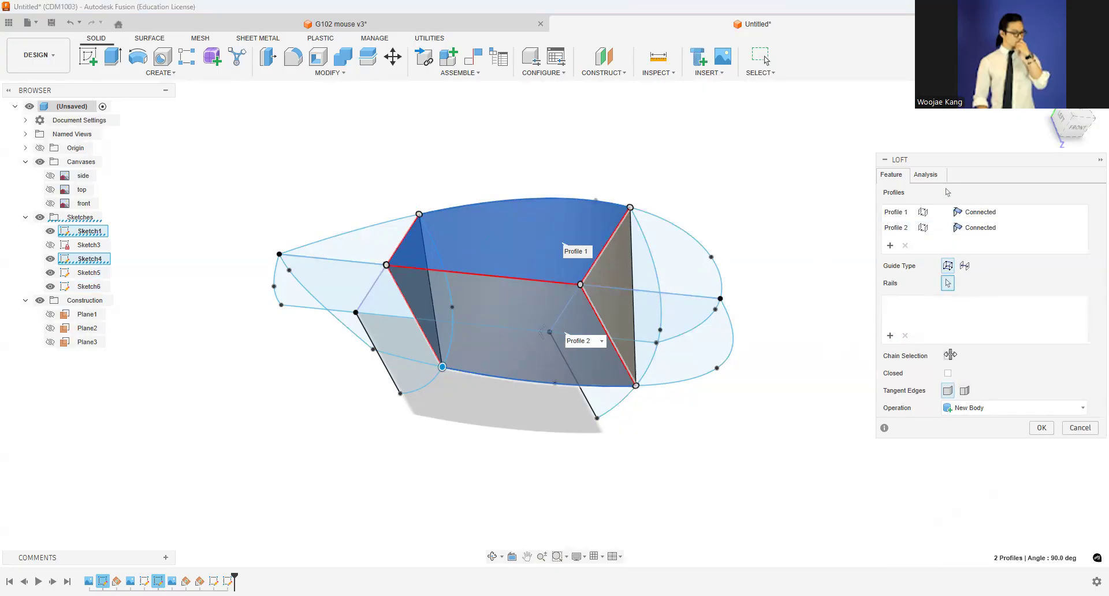
{"action": "left_click", "coordinate": [651, 256]}
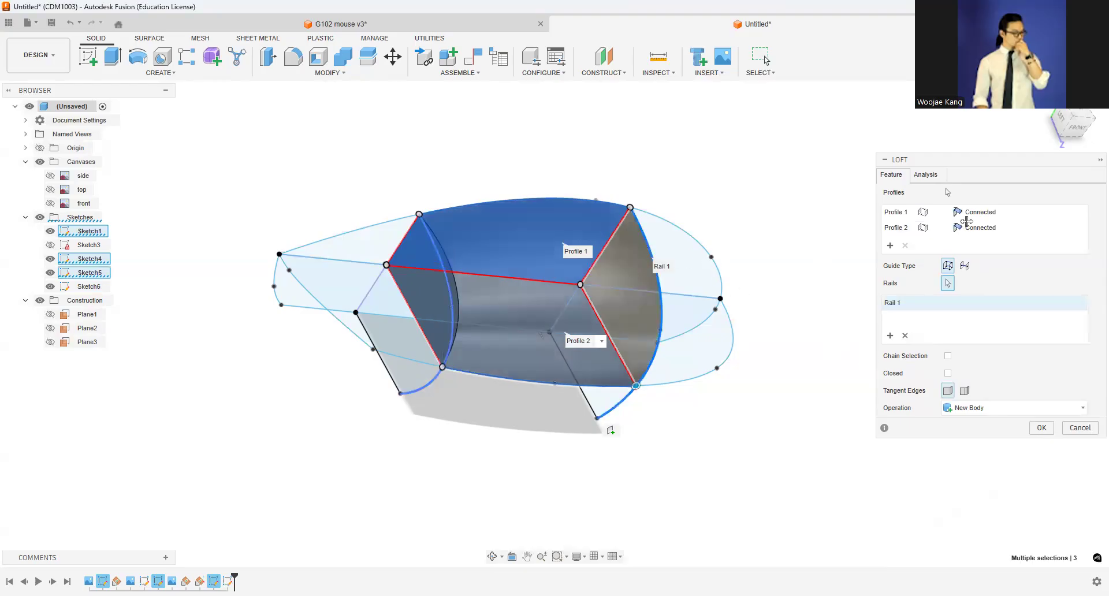
{"action": "left_click", "coordinate": [441, 259]}
{"action": "left_click", "coordinate": [1080, 124]}
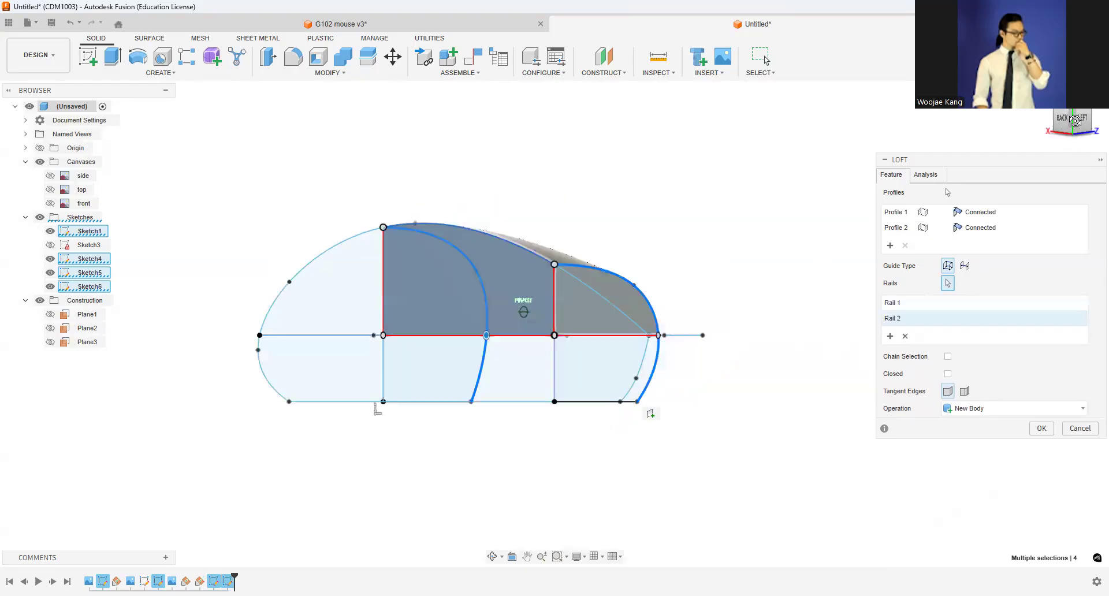
{"action": "middle_click_drag", "start_coordinate": [431, 276], "coordinate": [414, 303], "text": "shift"}
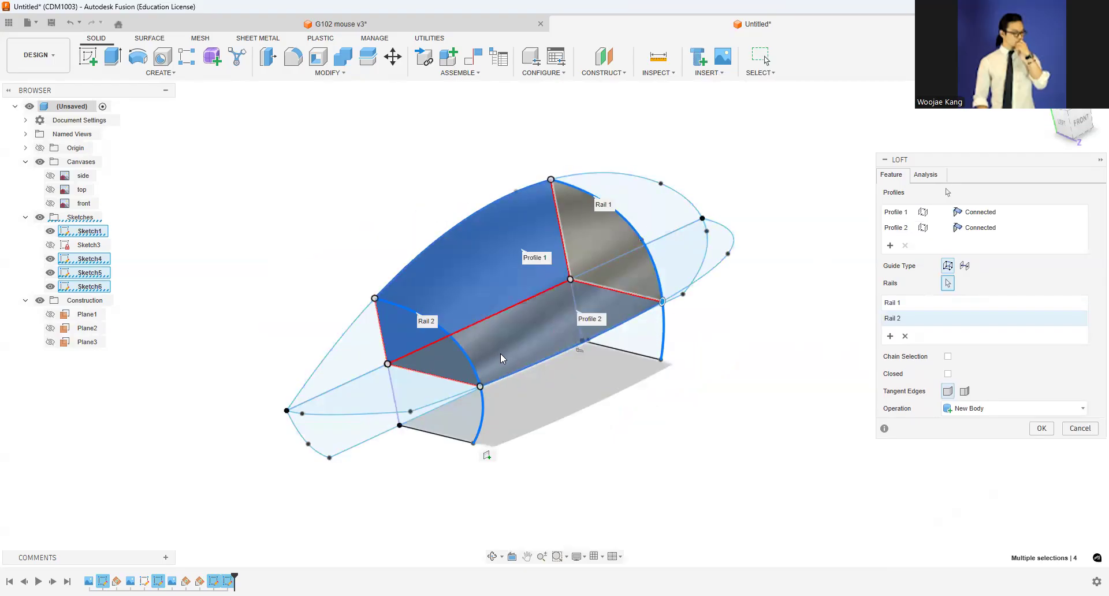
{"action": "left_click_drag", "start_coordinate": [1080, 124], "coordinate": [1079, 129]}
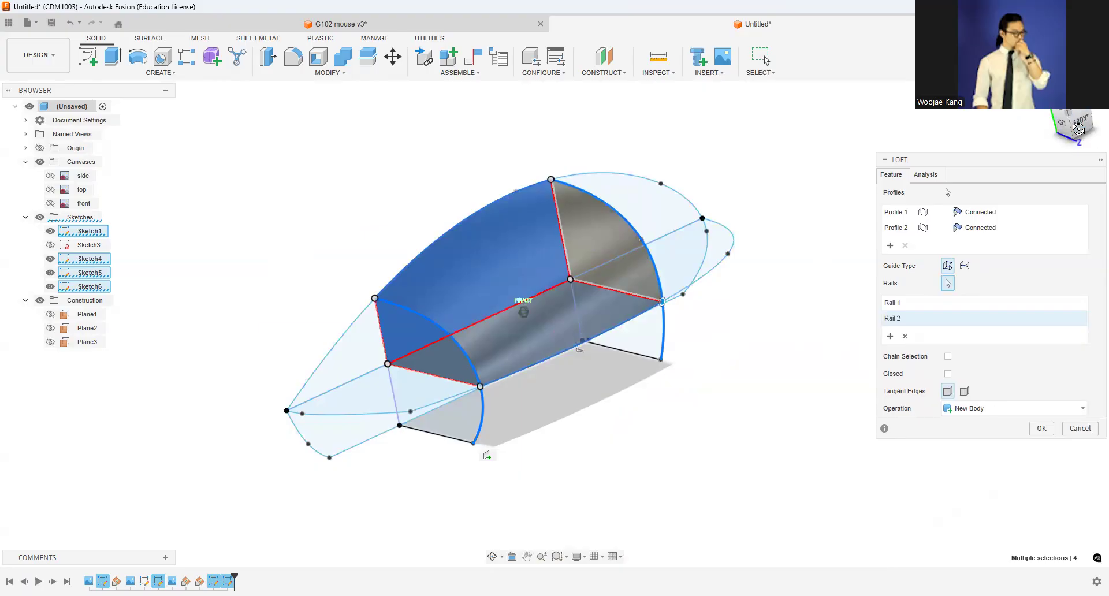
{"action": "left_click", "coordinate": [1041, 428]}
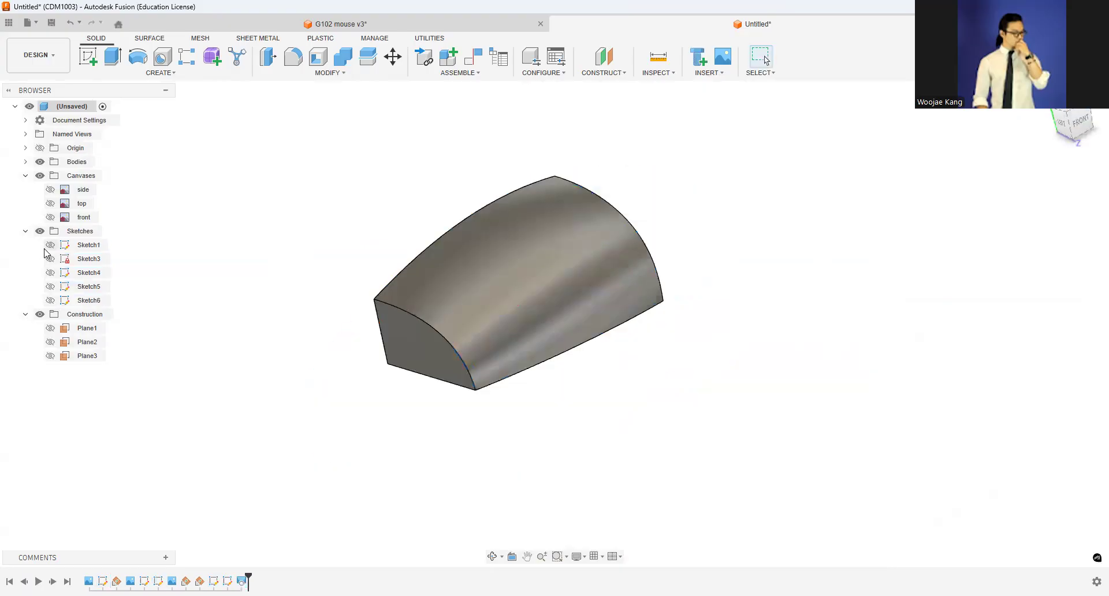
Step: Show the side profile, top outline and both section sketches again over the lofted body
{"action": "left_click", "coordinate": [50, 272]}
{"action": "left_click", "coordinate": [51, 286]}
{"action": "left_click", "coordinate": [50, 300]}
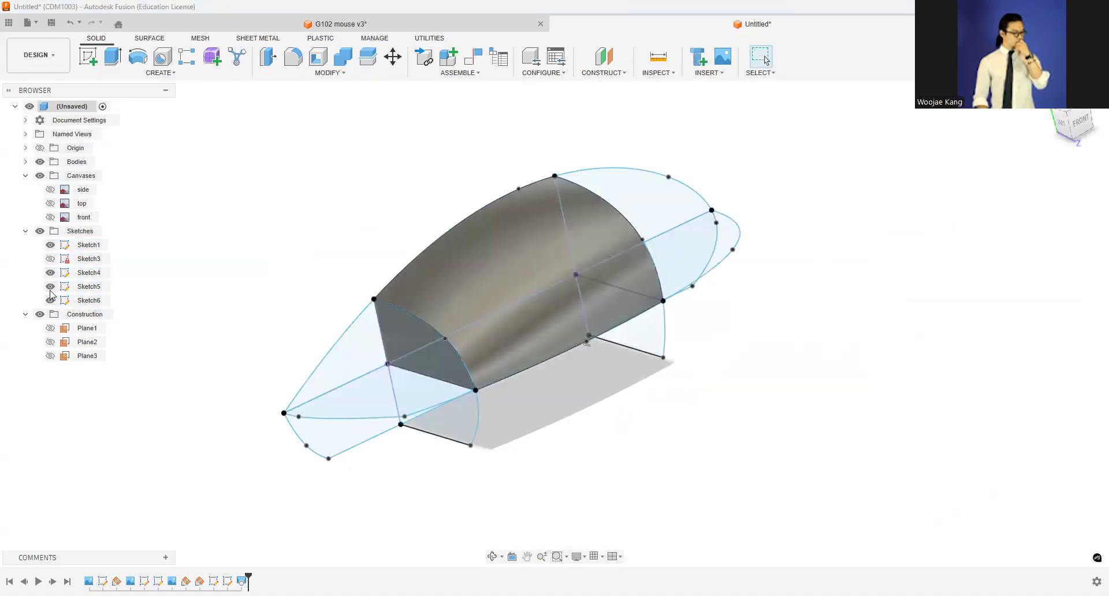
Step: Loft the upper front region of the side profile to the front region of the top outline, railed by the front section curve and joined
{"action": "left_click", "coordinate": [146, 72]}
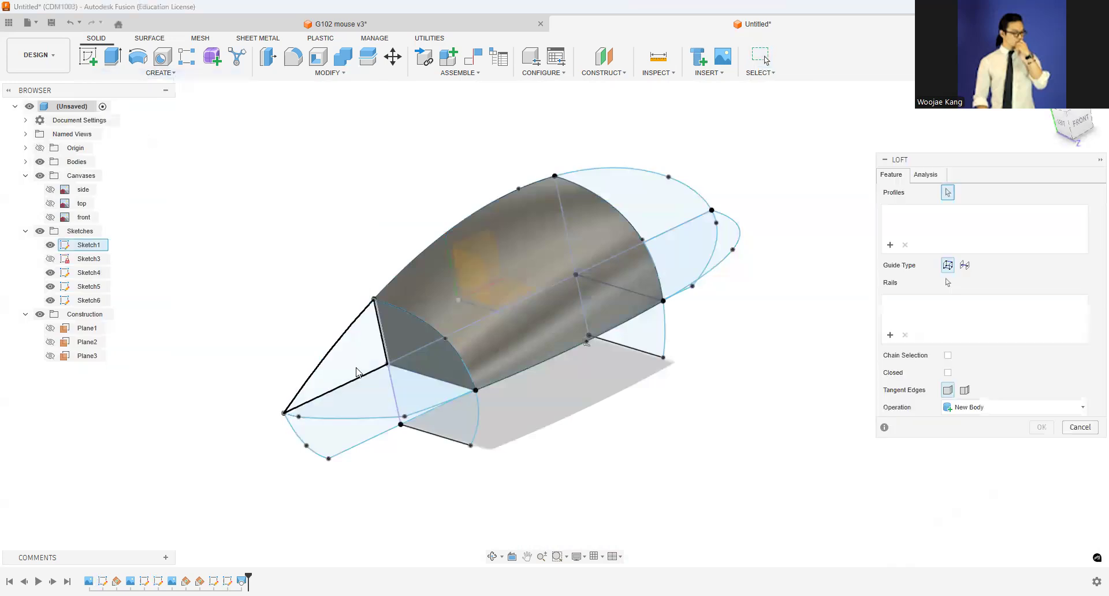
{"action": "left_click", "coordinate": [357, 377]}
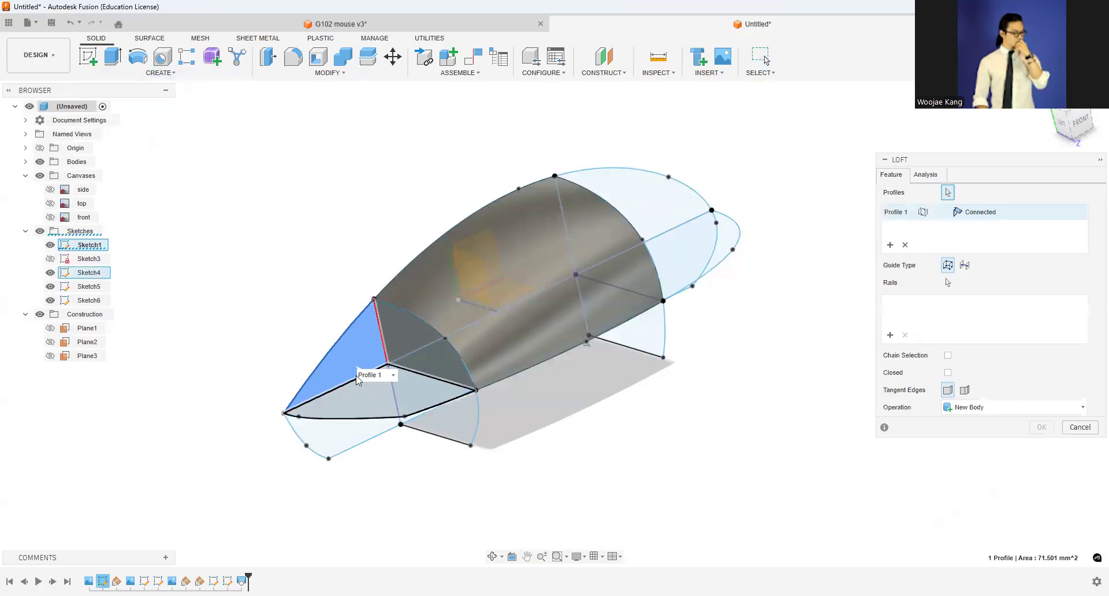
{"action": "left_click", "coordinate": [382, 408]}
{"action": "scroll", "coordinate": [411, 376], "scroll_direction": "up", "scroll_amount": 3}
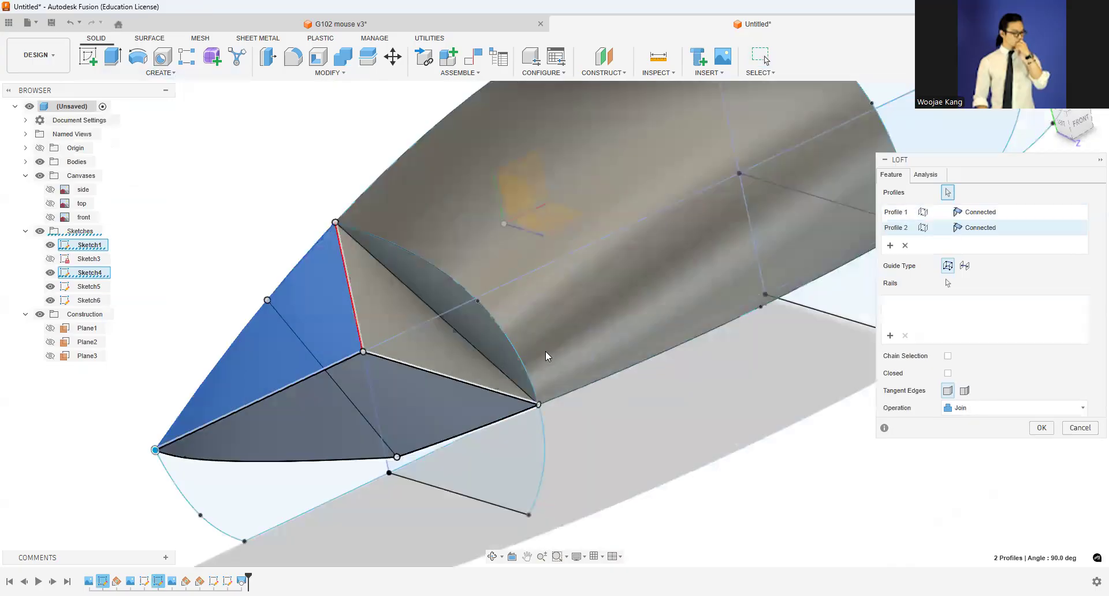
{"action": "left_click", "coordinate": [891, 336]}
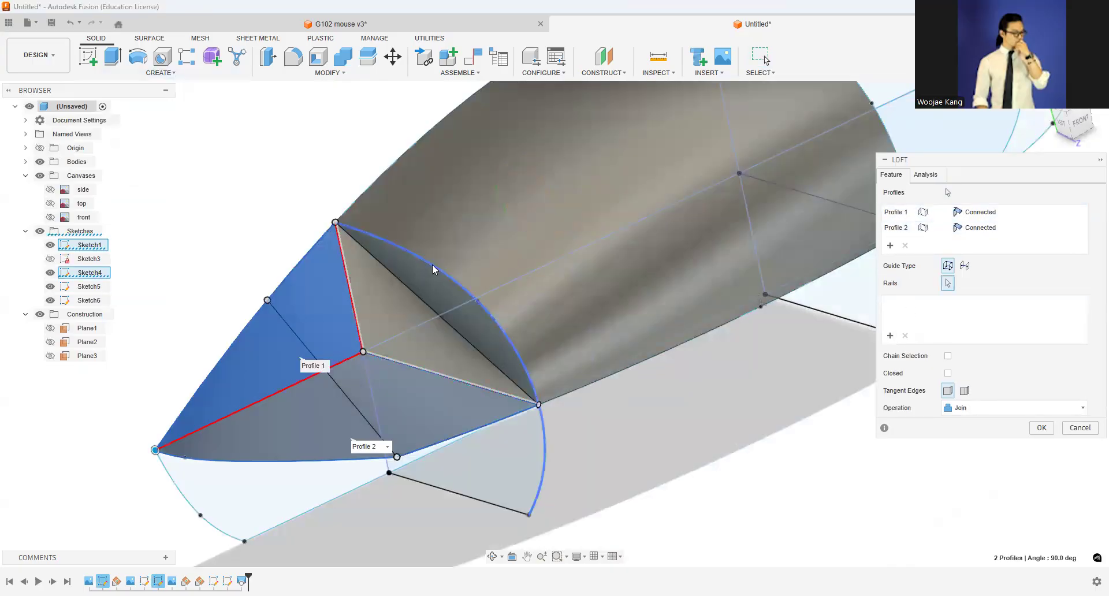
{"action": "left_click", "coordinate": [433, 269]}
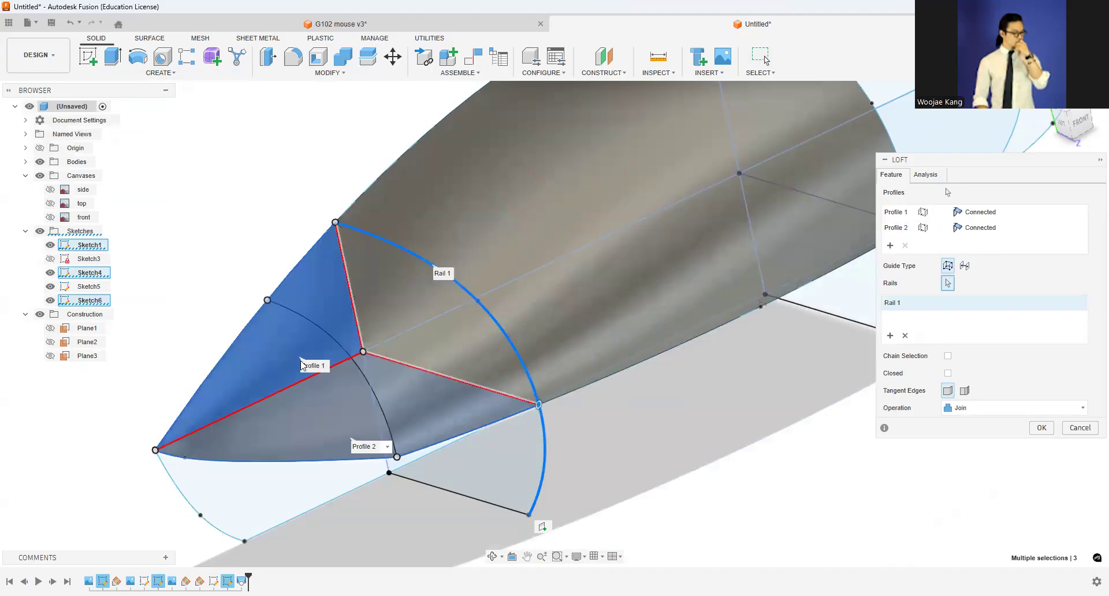
{"action": "scroll", "coordinate": [821, 236], "scroll_direction": "down", "scroll_amount": 1}
{"action": "left_click", "coordinate": [1041, 435]}
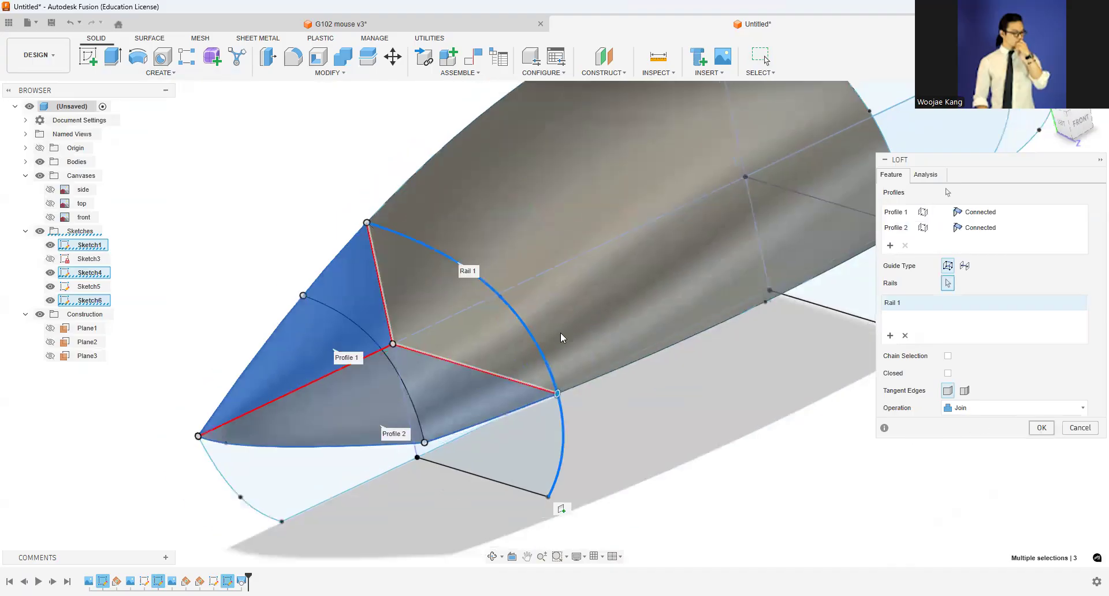
Step: Loft the upper rear region of the side profile to the rear region of the top outline, railed by the rear section curve and joined
{"action": "scroll", "coordinate": [466, 317], "scroll_direction": "down", "scroll_amount": 3}
{"action": "left_click", "coordinate": [128, 74]}
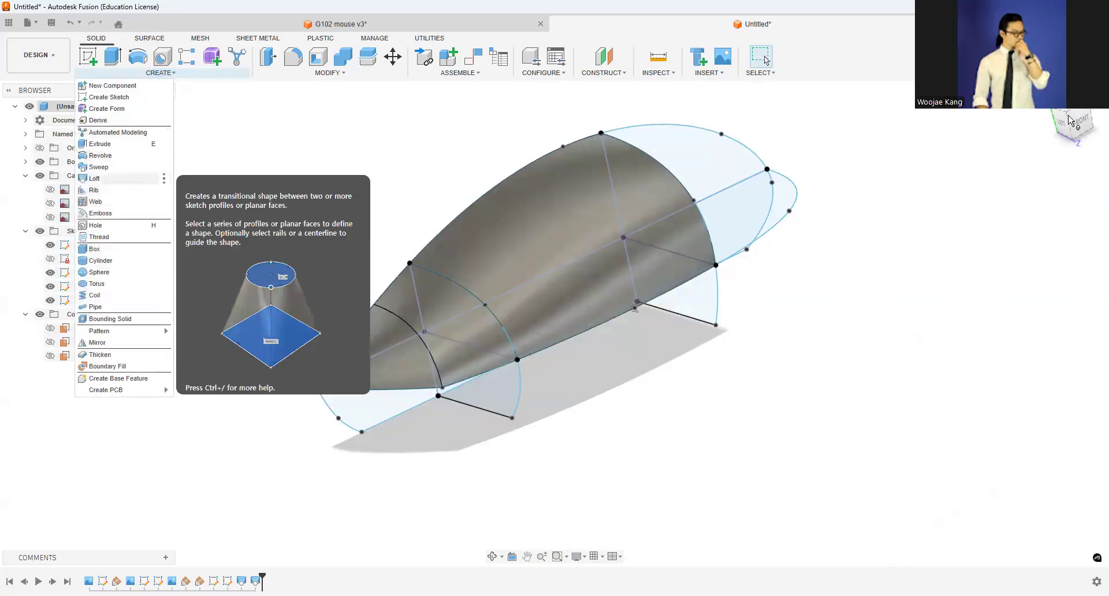
{"action": "left_click", "coordinate": [94, 179]}
{"action": "middle_click_drag", "start_coordinate": [884, 144], "coordinate": [817, 141], "text": "shift"}
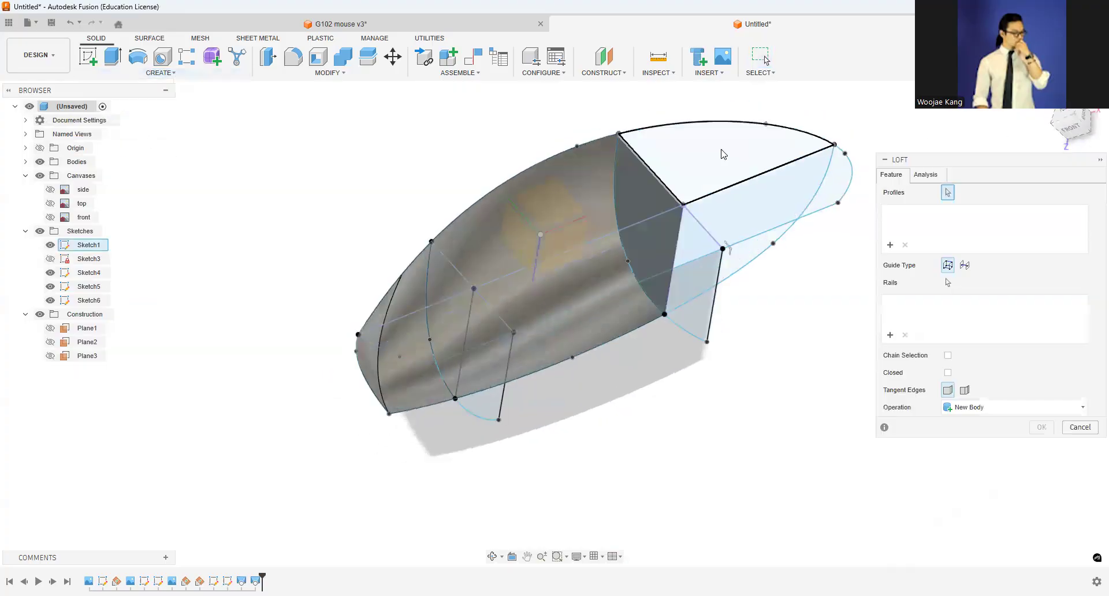
{"action": "left_click", "coordinate": [718, 216]}
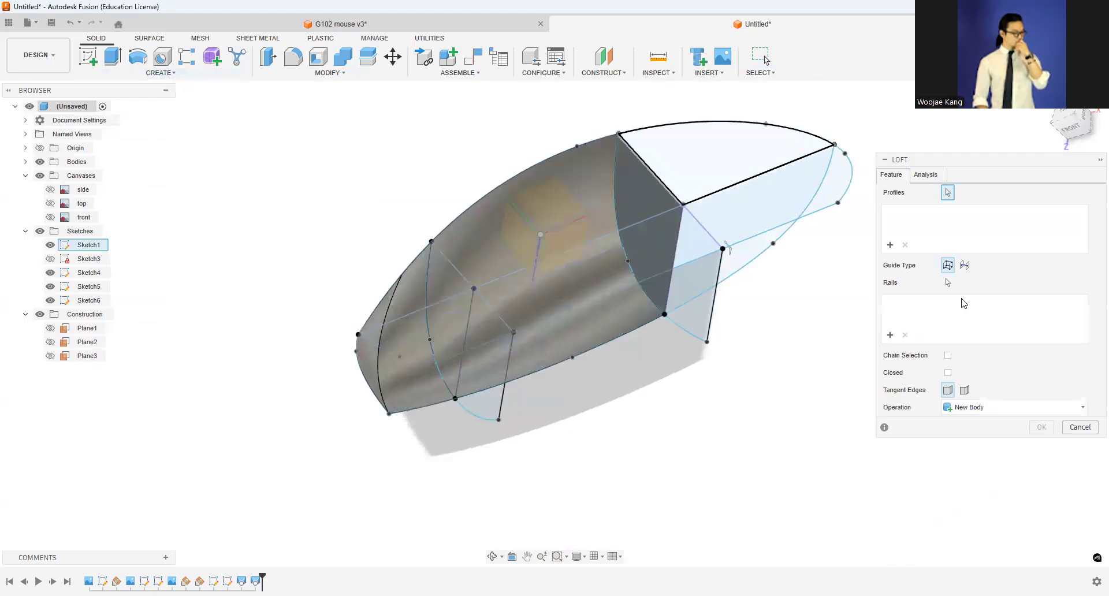
{"action": "left_click", "coordinate": [890, 336]}
{"action": "left_click", "coordinate": [613, 203]}
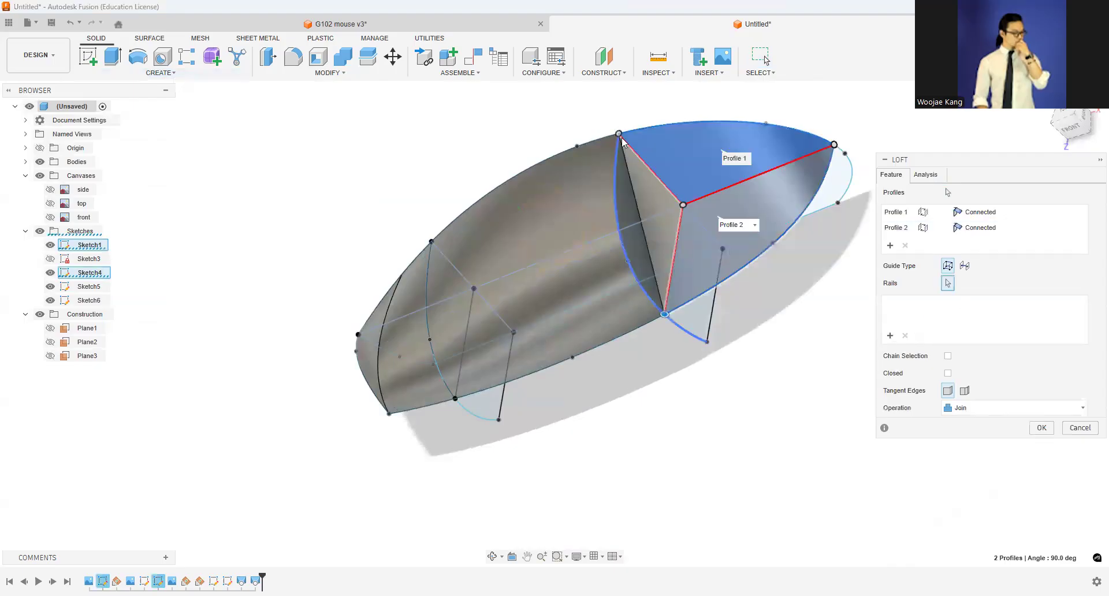
{"action": "left_click", "coordinate": [1047, 428]}
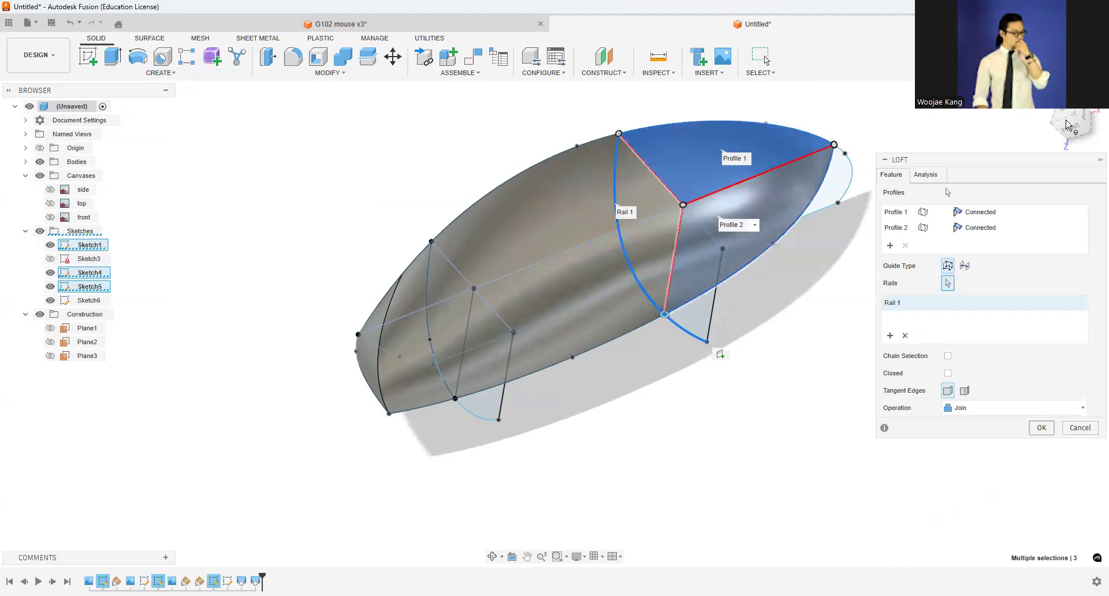
Step: Try to loft the lower front region of the side profile to the front region of the top outline, railed by the front section curve and base line
{"action": "left_click_drag", "start_coordinate": [1068, 122], "coordinate": [1076, 104]}
{"action": "mouse_move", "coordinate": [462, 329]}
{"action": "middle_mouse_down", "text": "shift"}
{"action": "mouse_move", "coordinate": [525, 237]}
{"action": "mouse_move", "coordinate": [462, 284]}
{"action": "middle_mouse_up", "text": "shift"}
{"action": "mouse_move", "coordinate": [1076, 124]}
{"action": "left_mouse_down"}
{"action": "mouse_move", "coordinate": [1100, 153]}
{"action": "mouse_move", "coordinate": [1068, 120]}
{"action": "mouse_move", "coordinate": [952, 141]}
{"action": "left_mouse_up"}
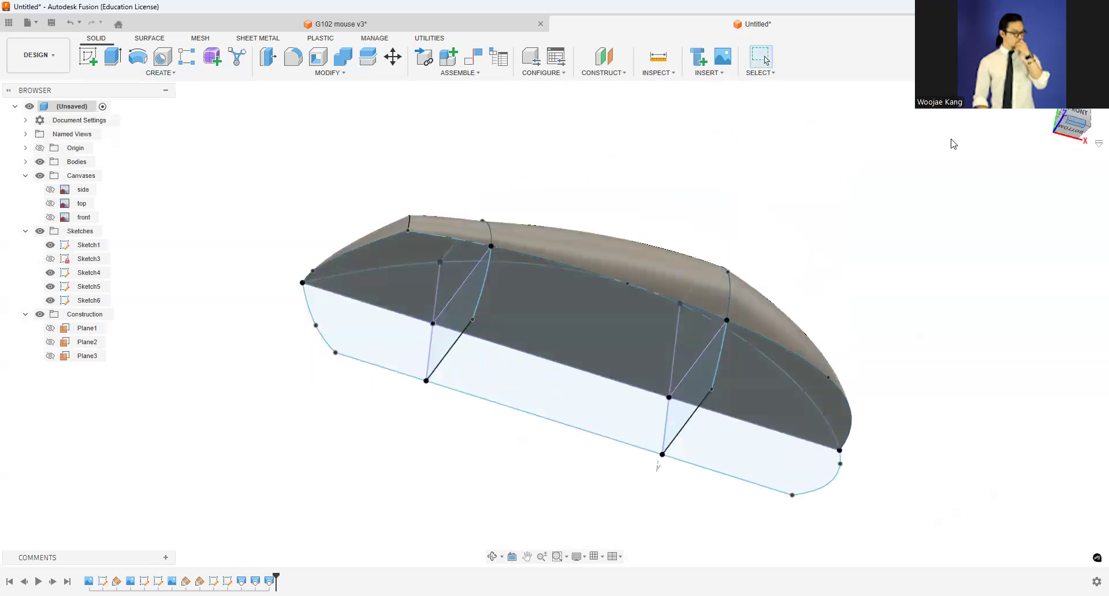
{"action": "left_click", "coordinate": [161, 73]}
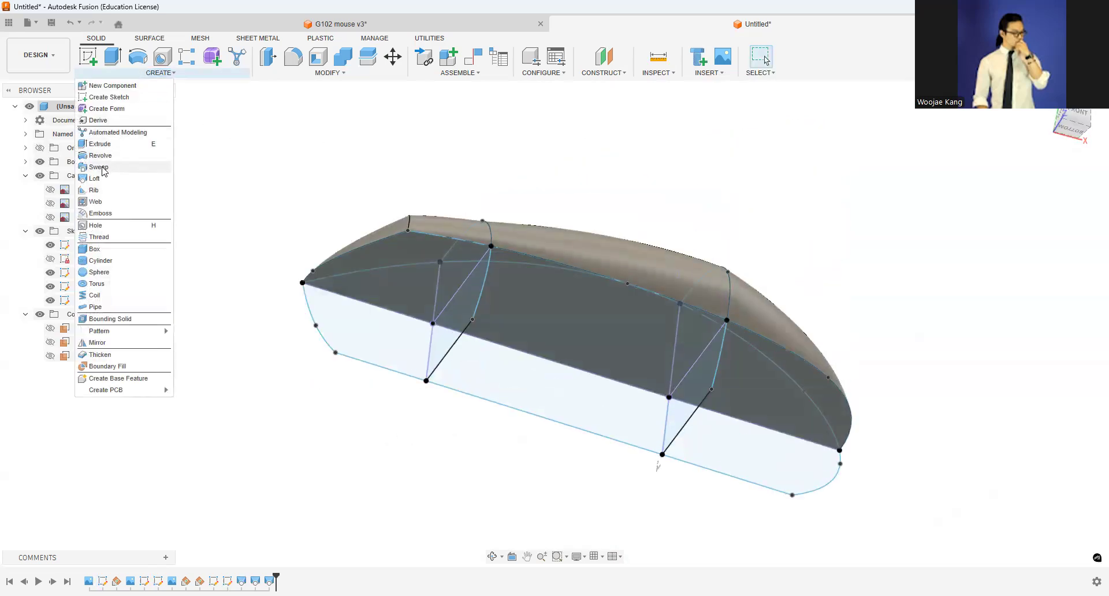
{"action": "left_click", "coordinate": [95, 178]}
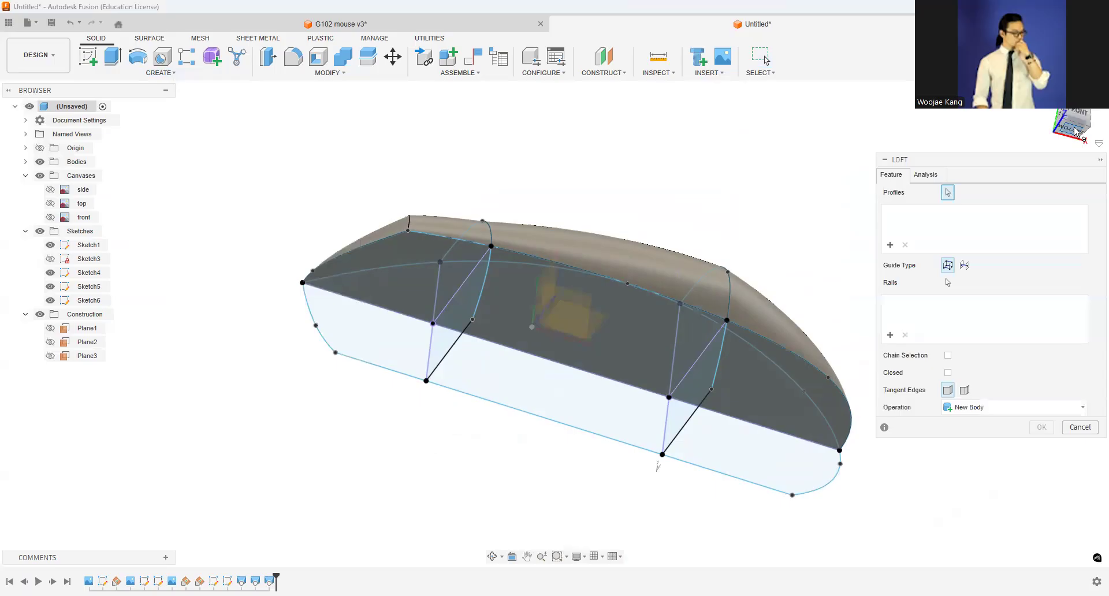
{"action": "middle_click_drag", "start_coordinate": [386, 370], "coordinate": [368, 277], "text": "shift"}
{"action": "scroll", "coordinate": [368, 276], "scroll_direction": "up", "scroll_amount": 2}
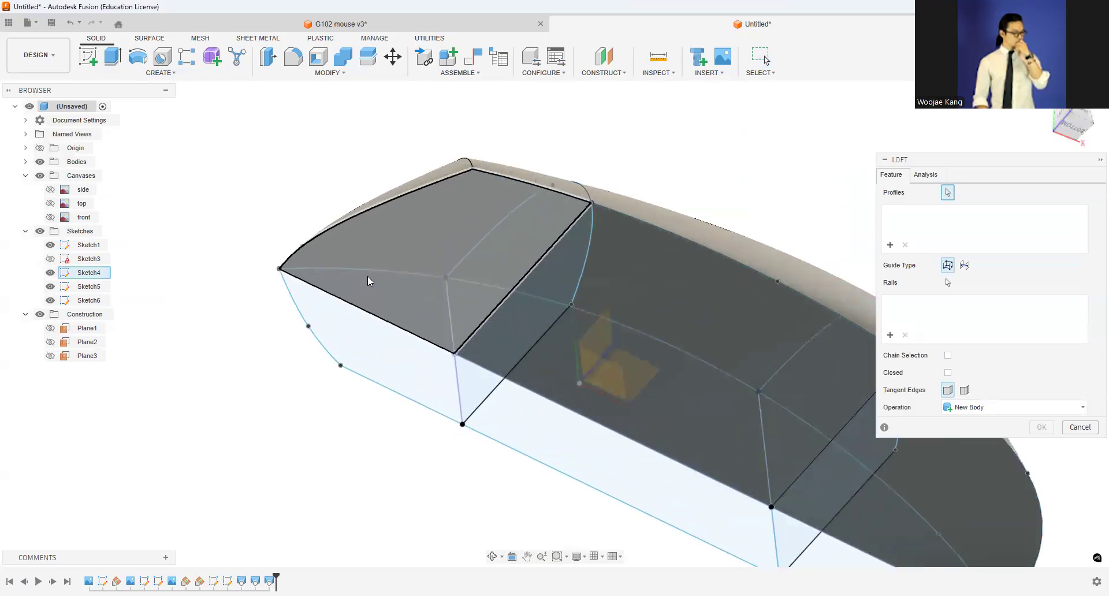
{"action": "left_click", "coordinate": [365, 356]}
{"action": "left_click", "coordinate": [438, 222]}
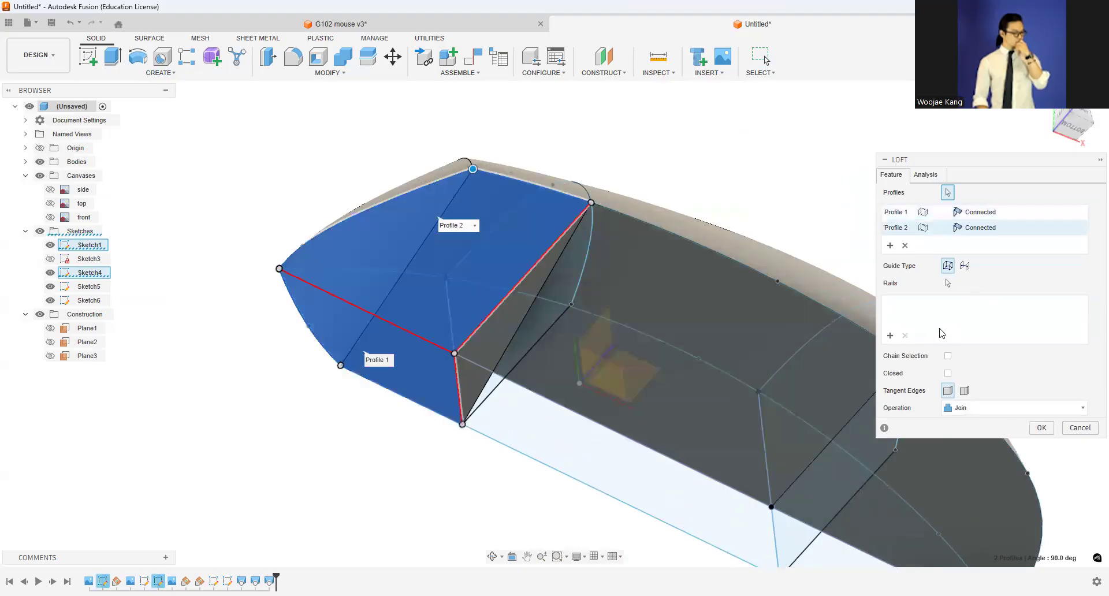
{"action": "left_click", "coordinate": [890, 336]}
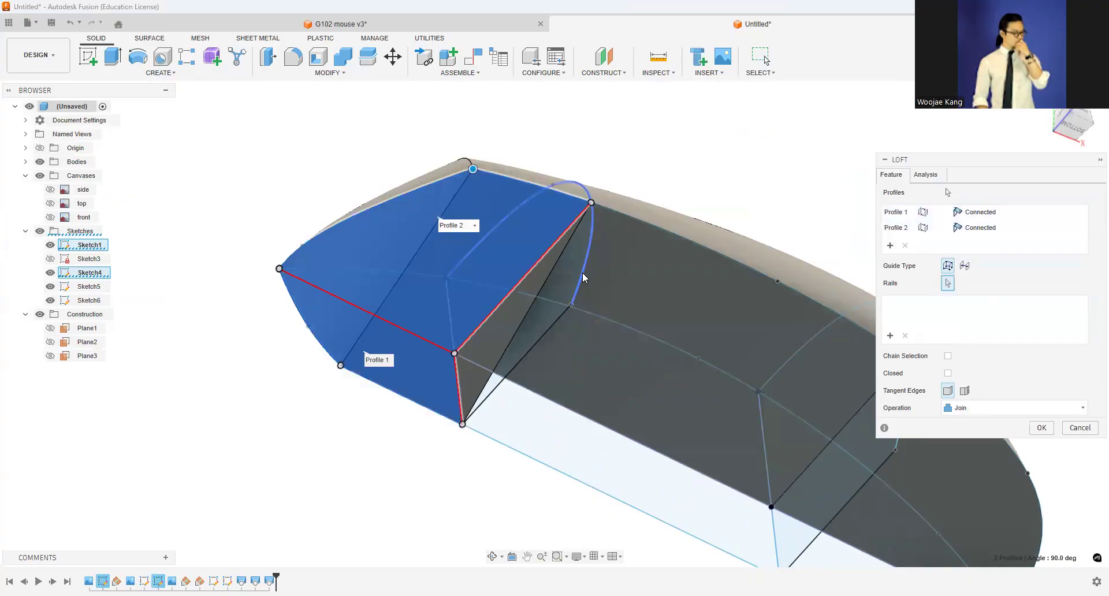
{"action": "left_click", "coordinate": [583, 275]}
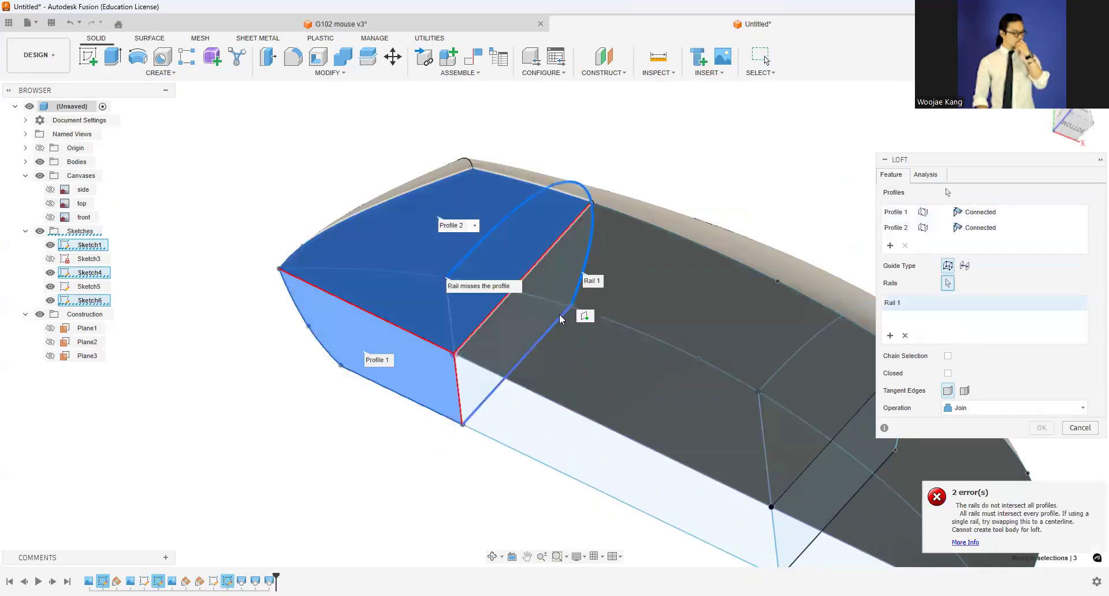
{"action": "left_click", "coordinate": [557, 304]}
{"action": "scroll", "coordinate": [584, 296], "scroll_direction": "up", "scroll_amount": 1}
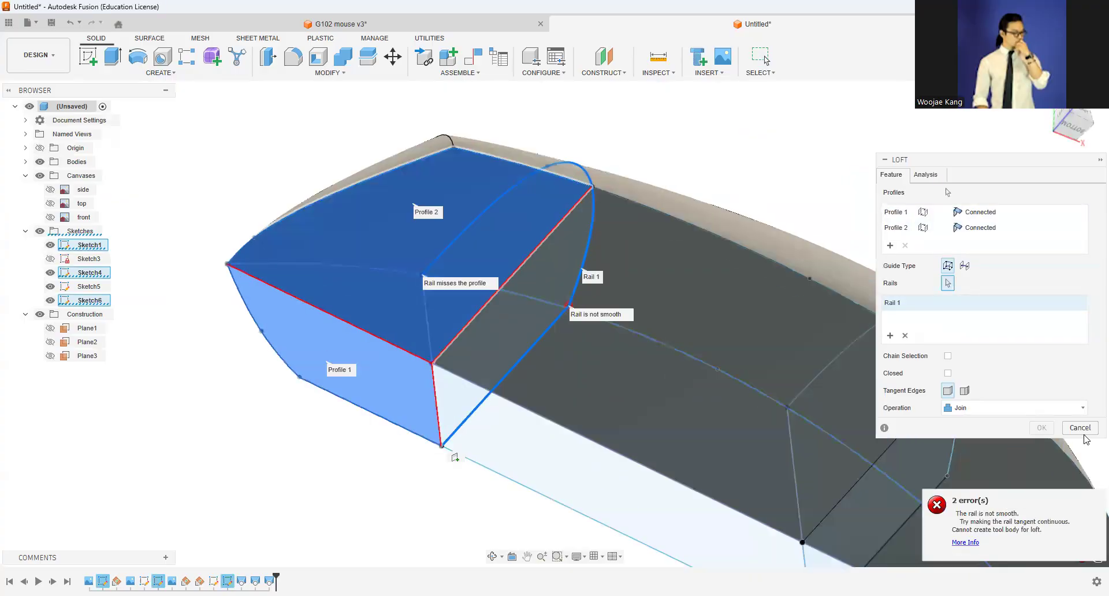
{"action": "key", "text": "Escape"}
Step: Edit the rear section sketch and fillet the corner where its base line meets the side curve
{"action": "scroll", "coordinate": [679, 157], "scroll_direction": "down", "scroll_amount": 3}
{"action": "middle_click_drag", "start_coordinate": [679, 158], "coordinate": [621, 364], "text": "shift"}
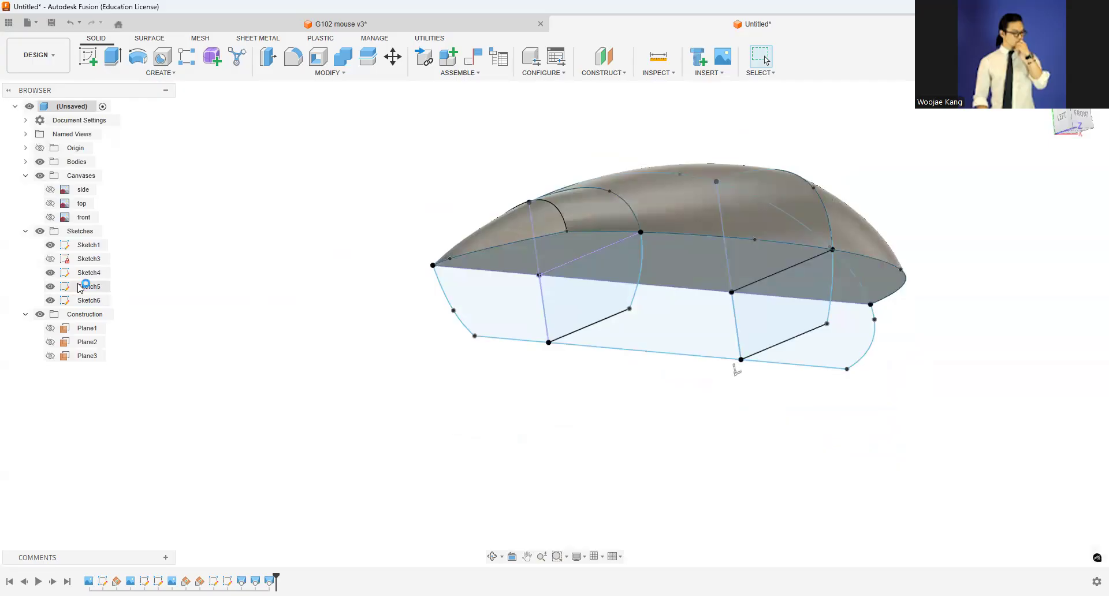
{"action": "scroll", "coordinate": [686, 357], "scroll_direction": "up", "scroll_amount": 3}
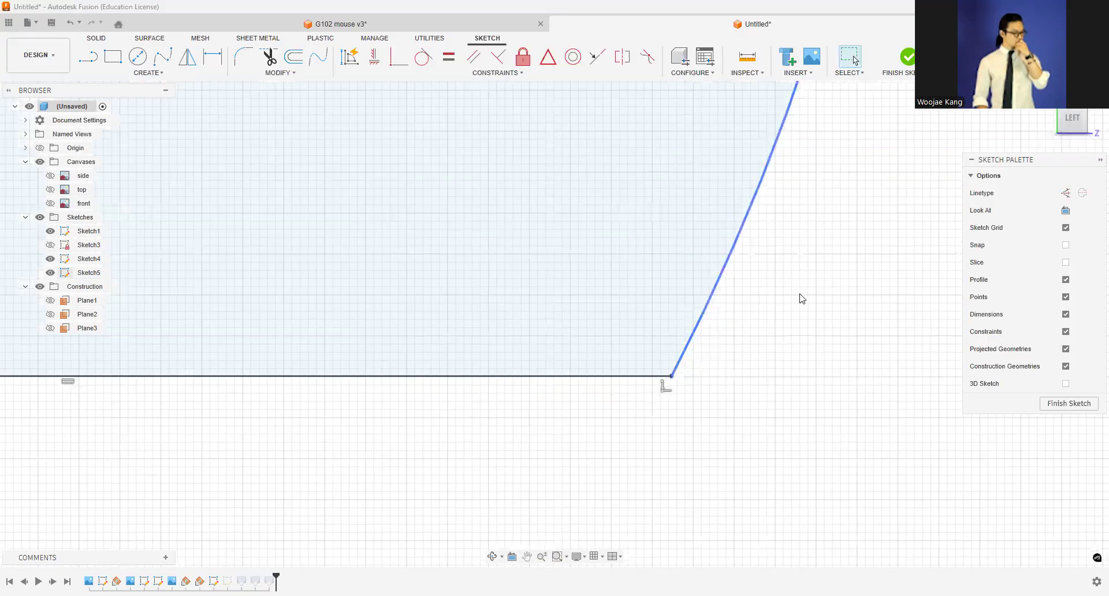
{"action": "scroll", "coordinate": [800, 298], "scroll_direction": "down", "scroll_amount": 3}
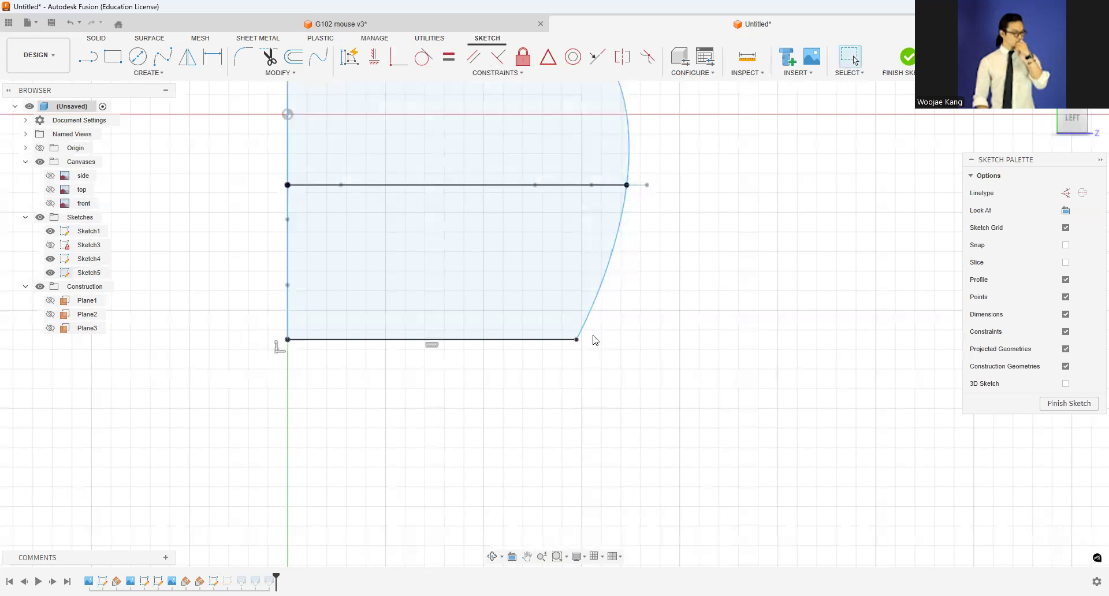
{"action": "scroll", "coordinate": [592, 338], "scroll_direction": "up", "scroll_amount": 2}
{"action": "scroll", "coordinate": [516, 301], "scroll_direction": "down", "scroll_amount": 1}
{"action": "left_click", "coordinate": [244, 57]}
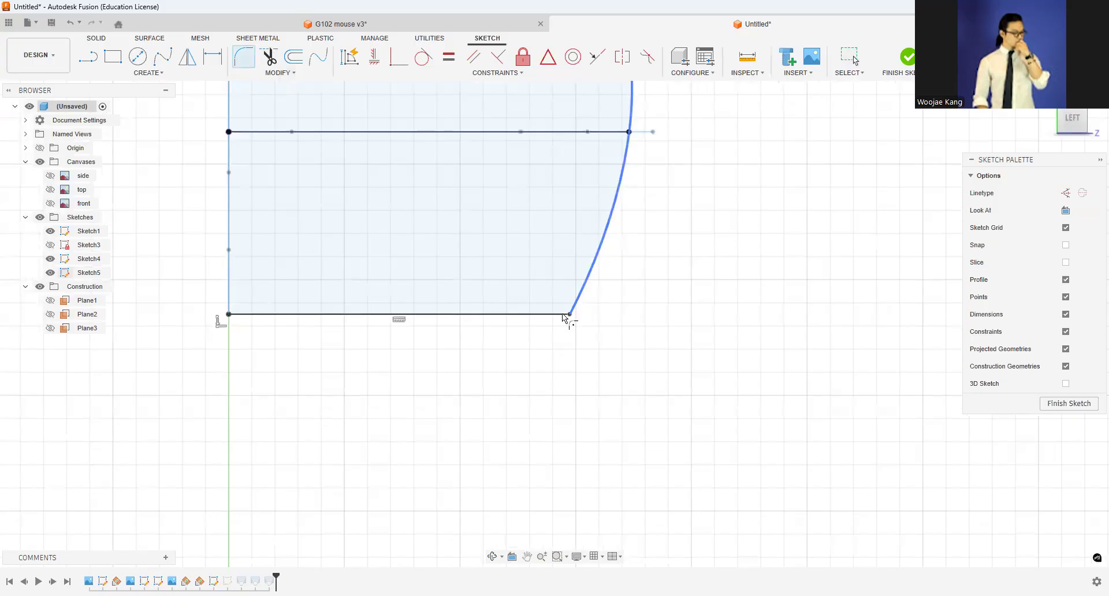
{"action": "left_click", "coordinate": [569, 314]}
{"action": "scroll", "coordinate": [570, 315], "scroll_direction": "up", "scroll_amount": 2}
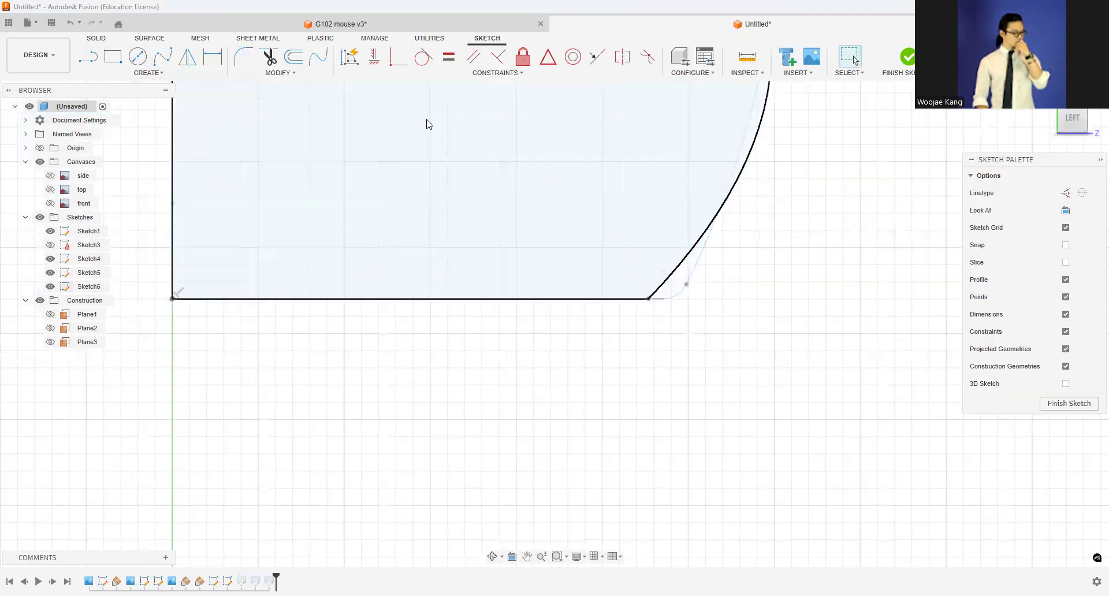
Step: Fillet the corner between the base line and side curve of the front section sketch with a 0.75 mm radius
{"action": "left_click", "coordinate": [245, 58]}
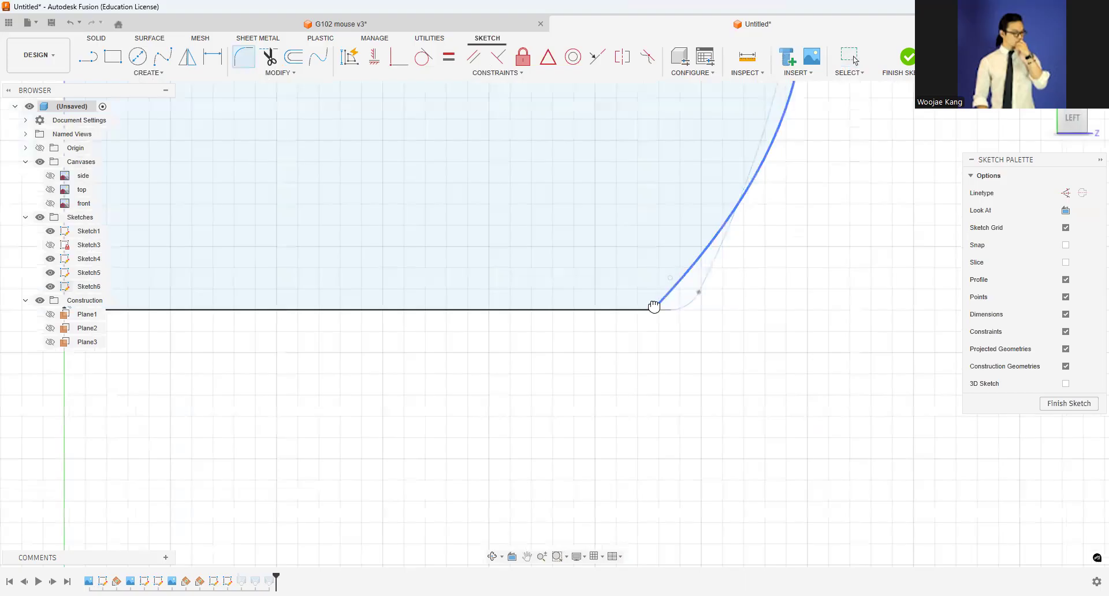
{"action": "left_click", "coordinate": [655, 309]}
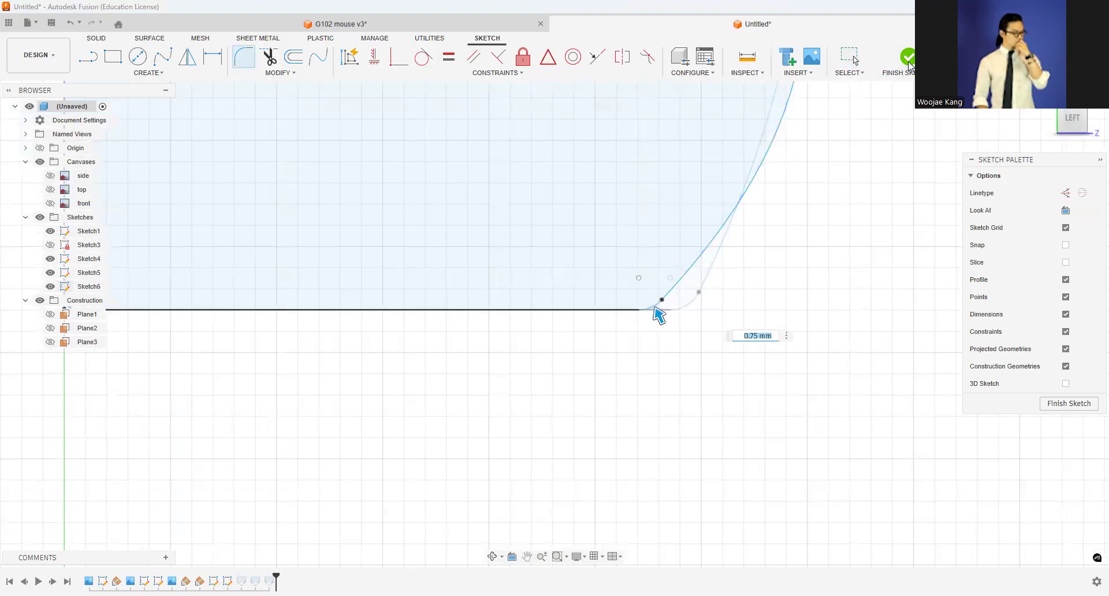
{"action": "key", "text": "Return"}
Step: Set up a joined loft from the side profile's lower front region to the top outline's front region, with the filleted front section curve as rail
{"action": "scroll", "coordinate": [811, 169], "scroll_direction": "down", "scroll_amount": 3}
{"action": "left_click_drag", "start_coordinate": [1073, 122], "coordinate": [1040, 126]}
{"action": "mouse_move", "coordinate": [866, 186]}
{"action": "middle_mouse_down", "text": "shift"}
{"action": "mouse_move", "coordinate": [852, 198]}
{"action": "mouse_move", "coordinate": [834, 317]}
{"action": "middle_mouse_up", "text": "shift"}
{"action": "scroll", "coordinate": [833, 315], "scroll_direction": "down", "scroll_amount": 3}
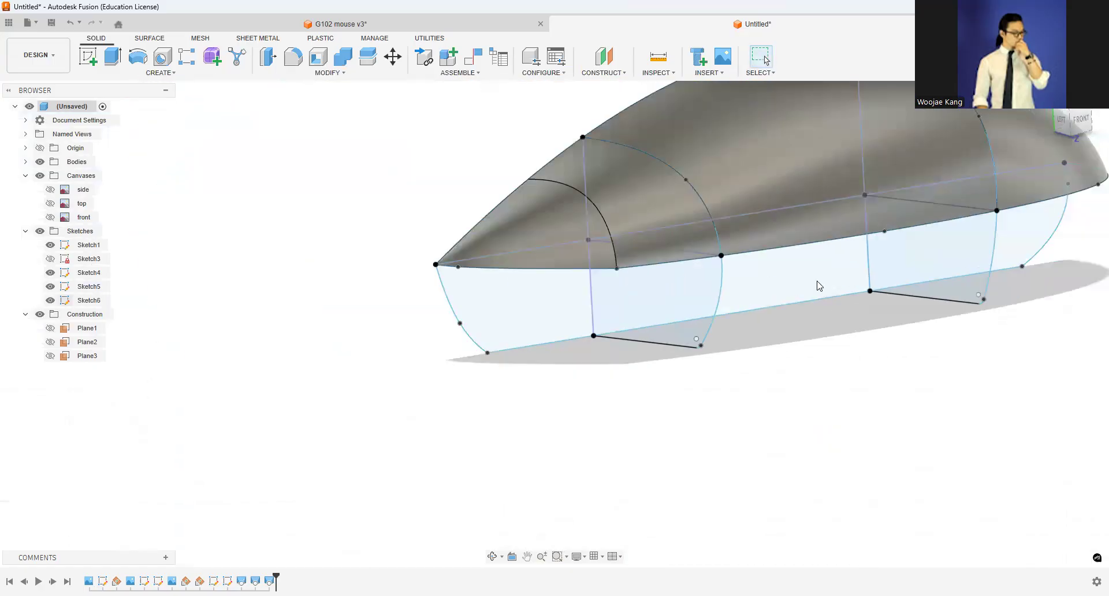
{"action": "middle_click_drag", "start_coordinate": [841, 272], "coordinate": [798, 297]}
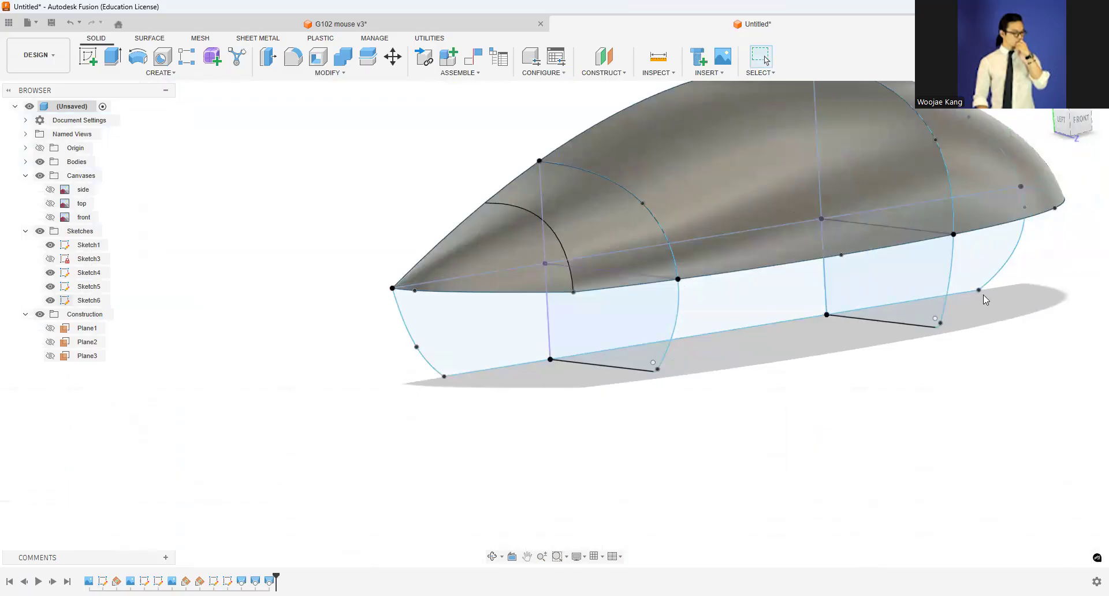
{"action": "left_click", "coordinate": [137, 74]}
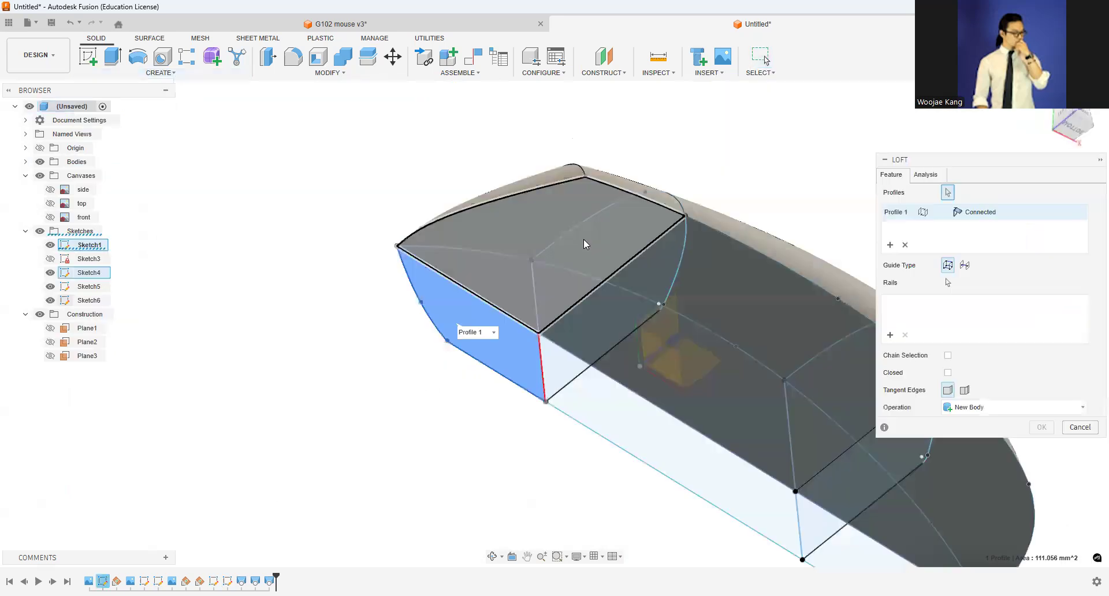
{"action": "left_click", "coordinate": [584, 241]}
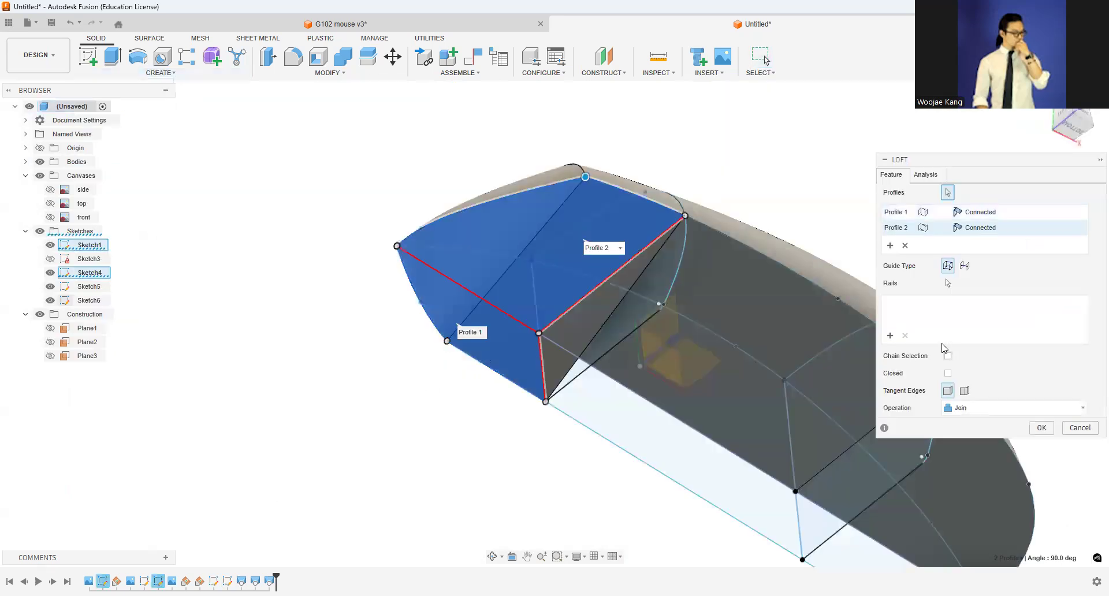
{"action": "left_click", "coordinate": [890, 335]}
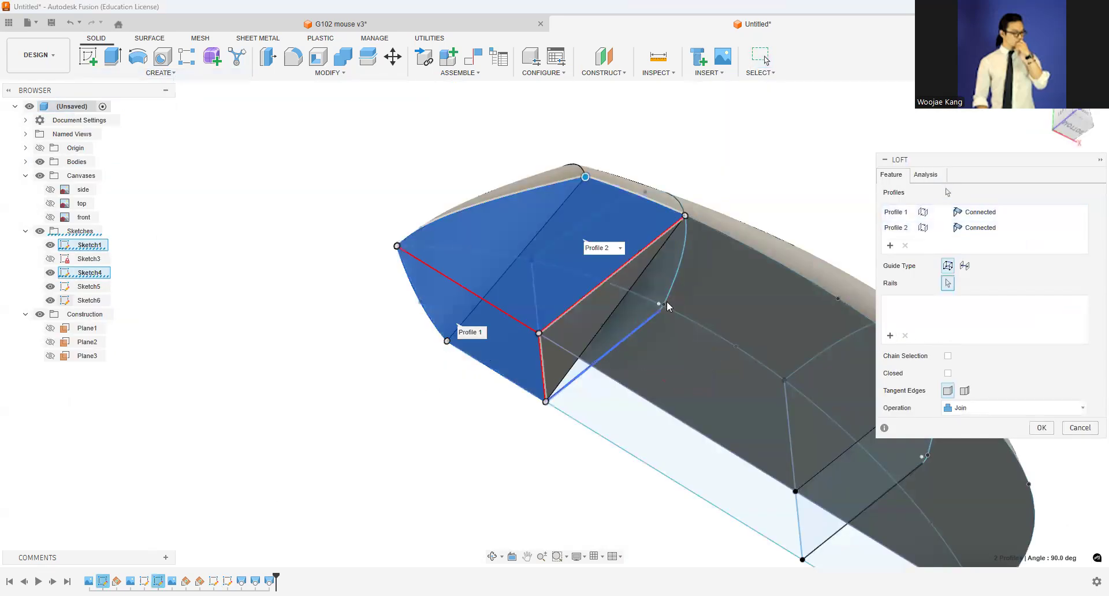
{"action": "left_click", "coordinate": [632, 297]}
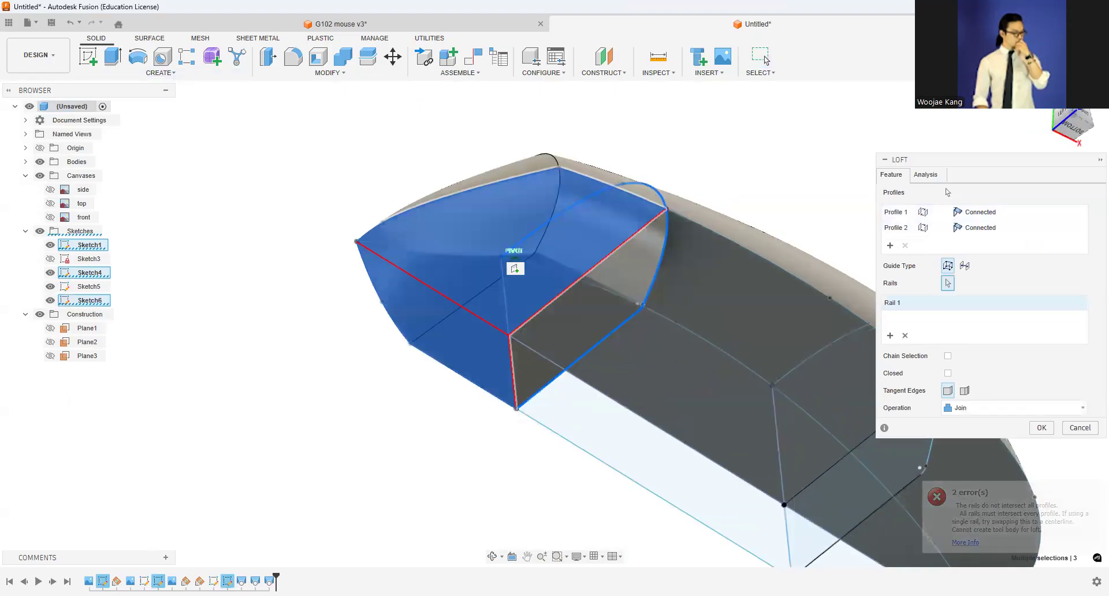
Step: Inspect the lower front loft preview from several angles and open the end condition choices for the top outline profile
{"action": "middle_click_drag", "start_coordinate": [1012, 125], "coordinate": [548, 305], "text": "shift"}
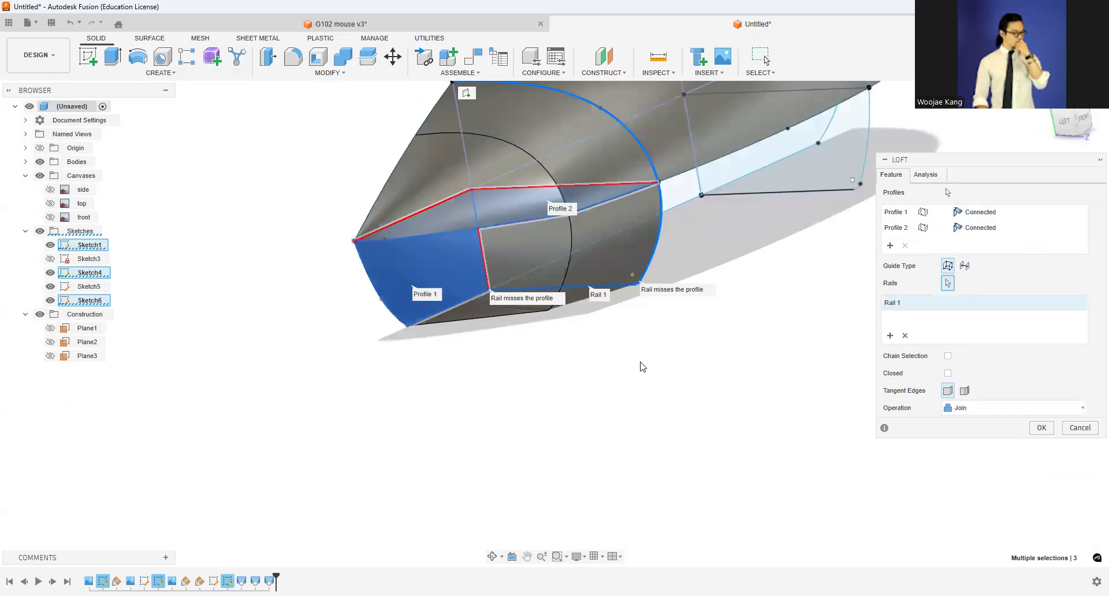
{"action": "middle_click_drag", "start_coordinate": [641, 366], "coordinate": [651, 401]}
{"action": "mouse_move", "coordinate": [525, 296]}
{"action": "middle_mouse_down", "text": "shift"}
{"action": "mouse_move", "coordinate": [485, 278]}
{"action": "mouse_move", "coordinate": [624, 241]}
{"action": "middle_mouse_up", "text": "shift"}
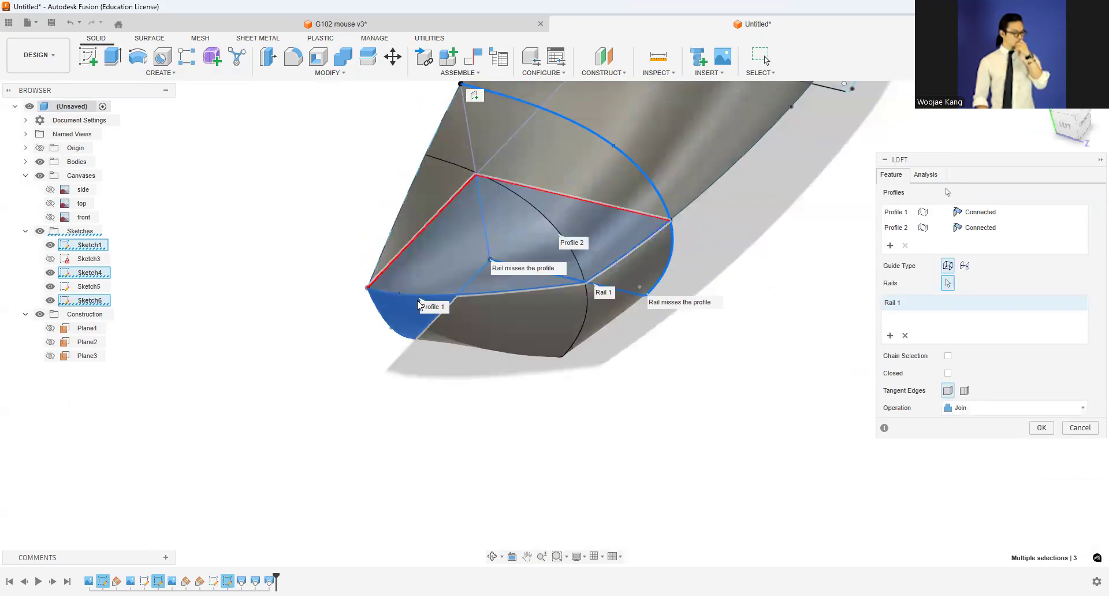
{"action": "left_click", "coordinate": [977, 228]}
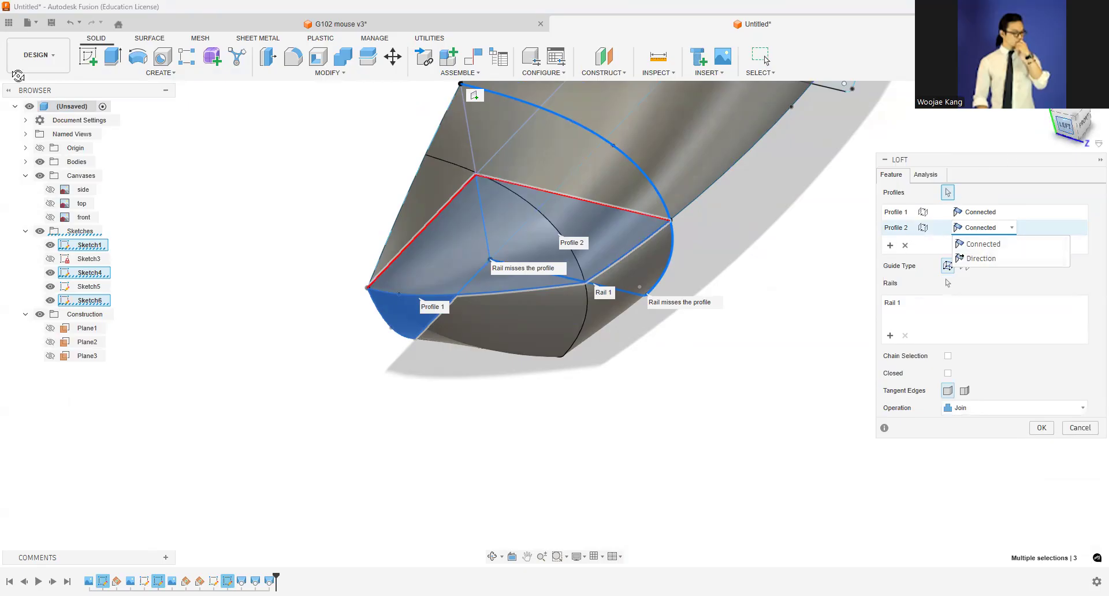
{"action": "middle_click_drag", "start_coordinate": [1040, 152], "coordinate": [904, 218], "text": "shift"}
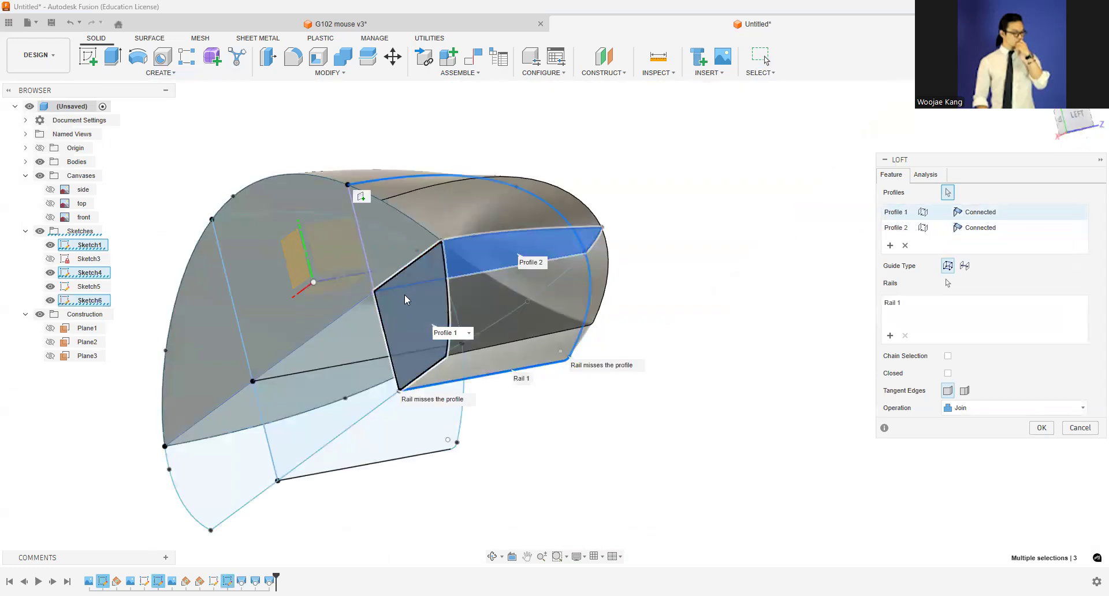
Step: Set Profile 2 of the lower loft at the body's pointed end to Direction and complete the loft as a Join
{"action": "scroll", "coordinate": [382, 283], "scroll_direction": "up", "scroll_amount": 5}
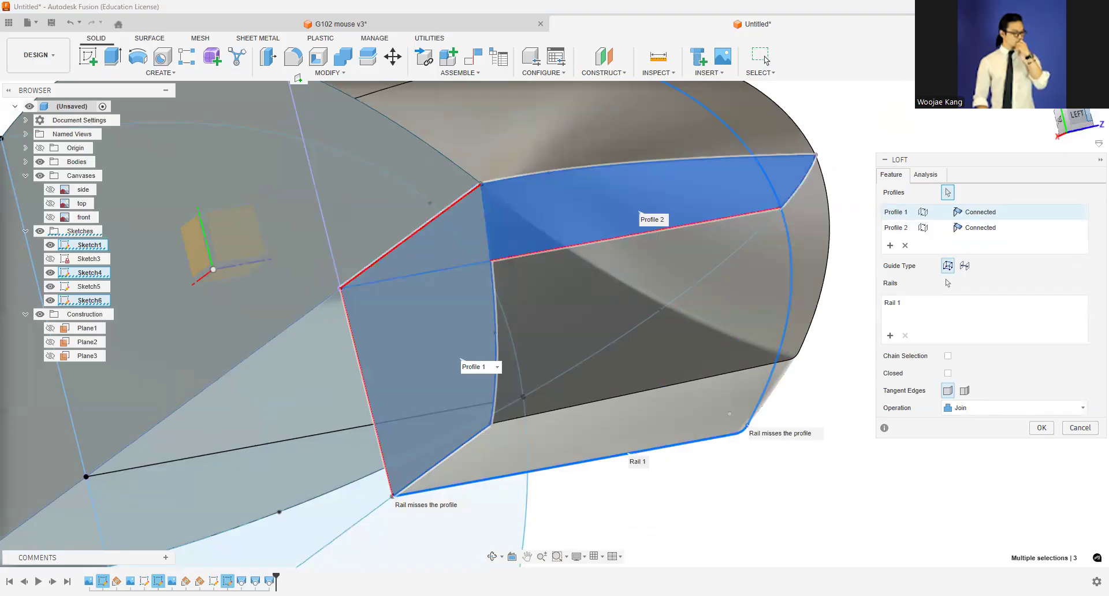
{"action": "middle_click_drag", "start_coordinate": [751, 214], "coordinate": [595, 228], "text": "shift"}
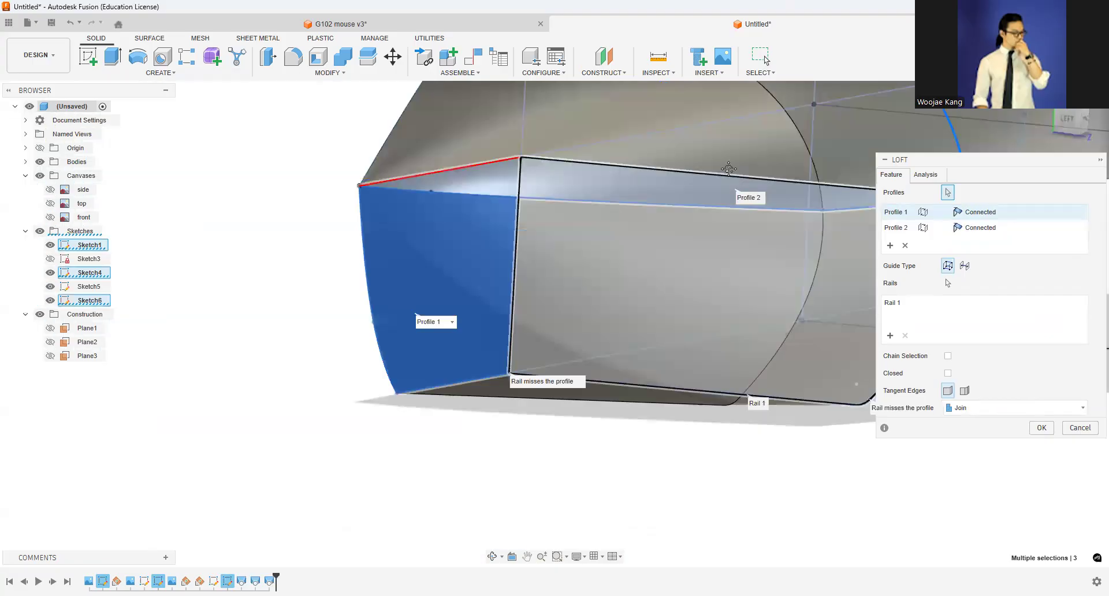
{"action": "scroll", "coordinate": [349, 479], "scroll_direction": "down", "scroll_amount": 2}
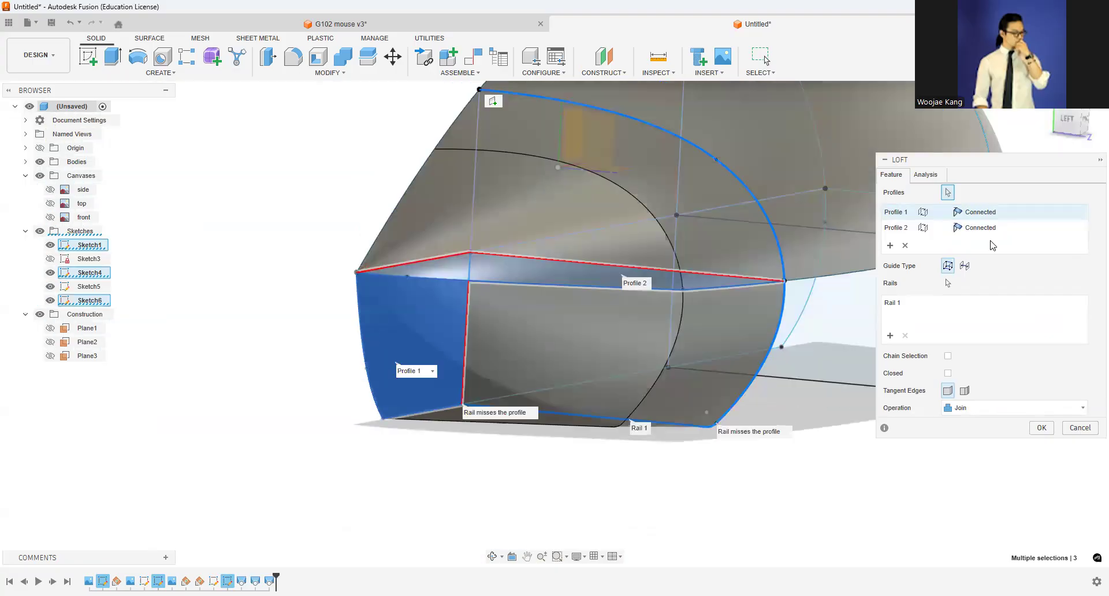
{"action": "left_click", "coordinate": [990, 229]}
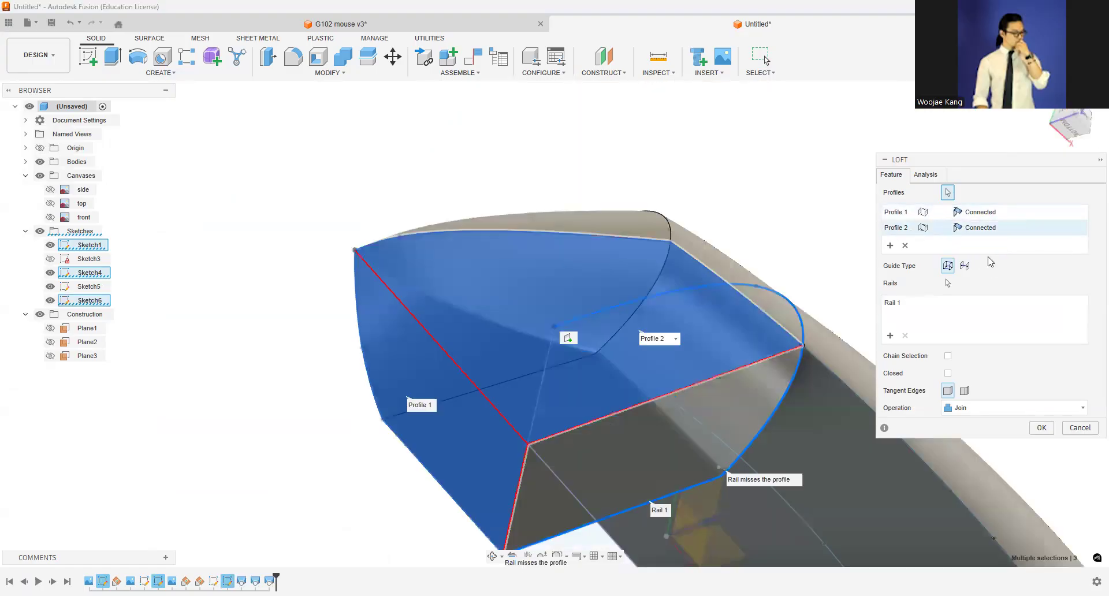
{"action": "left_click", "coordinate": [983, 229]}
{"action": "left_click", "coordinate": [976, 258]}
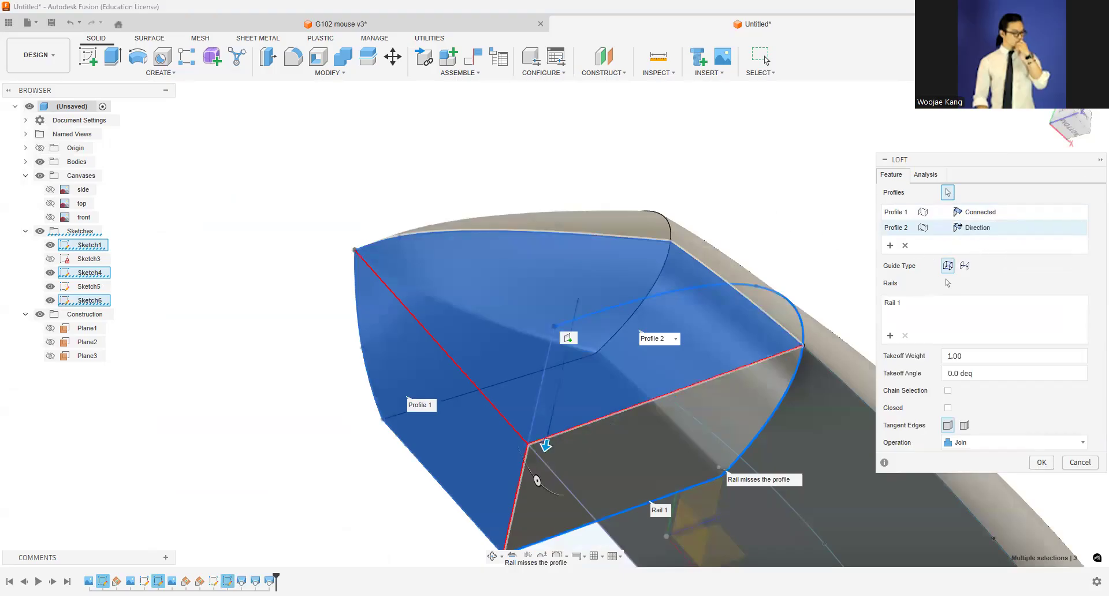
{"action": "middle_click_drag", "start_coordinate": [709, 178], "coordinate": [746, 223], "text": "shift"}
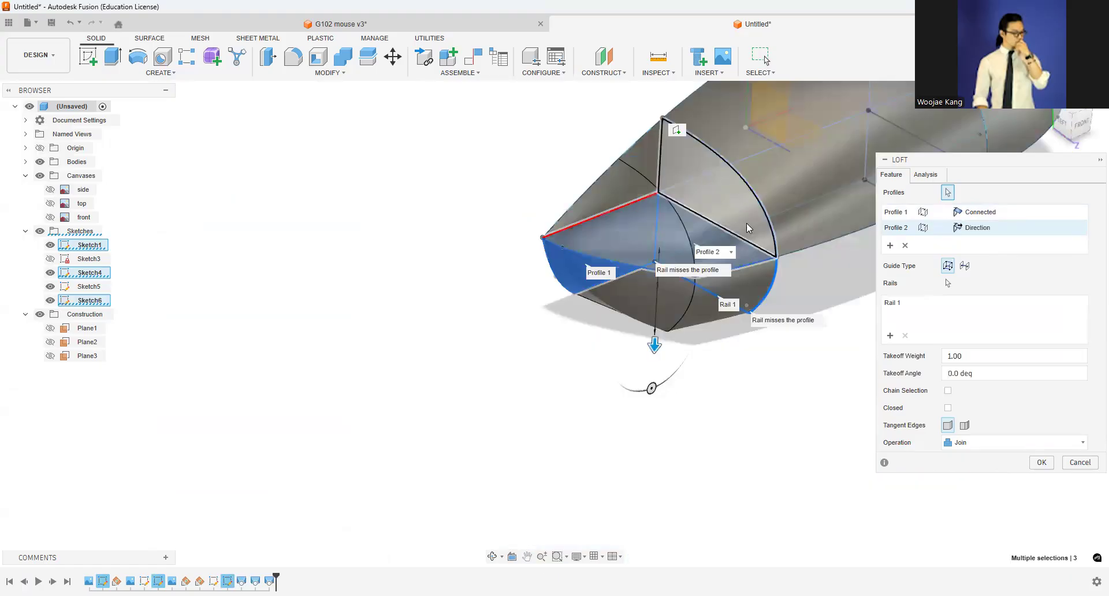
{"action": "scroll", "coordinate": [721, 241], "scroll_direction": "up", "scroll_amount": 5}
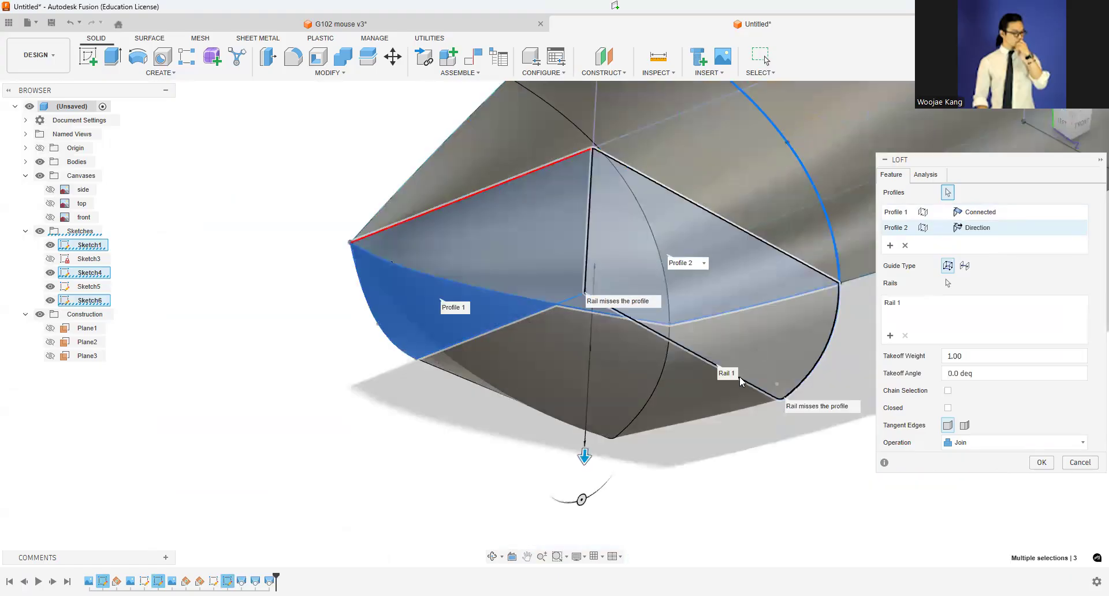
{"action": "left_click", "coordinate": [739, 376]}
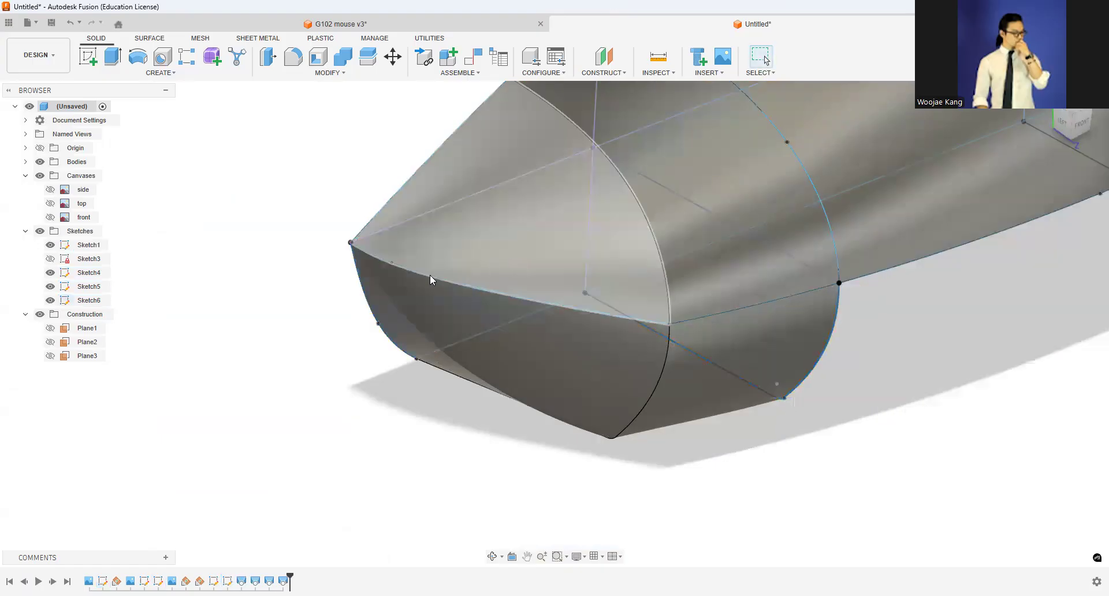
Step: Set up a loft for the lower middle section between the side and horizontal sketch profiles, using both cross-section curves as rails
{"action": "scroll", "coordinate": [586, 270], "scroll_direction": "down", "scroll_amount": 4}
{"action": "mouse_move", "coordinate": [1074, 132]}
{"action": "left_mouse_down"}
{"action": "mouse_move", "coordinate": [9, 138]}
{"action": "mouse_move", "coordinate": [1034, 93]}
{"action": "left_mouse_up"}
{"action": "middle_click_drag", "start_coordinate": [554, 324], "coordinate": [520, 260], "text": "shift"}
{"action": "middle_click_drag", "start_coordinate": [711, 168], "coordinate": [639, 183], "text": "shift"}
{"action": "left_click", "coordinate": [147, 73]}
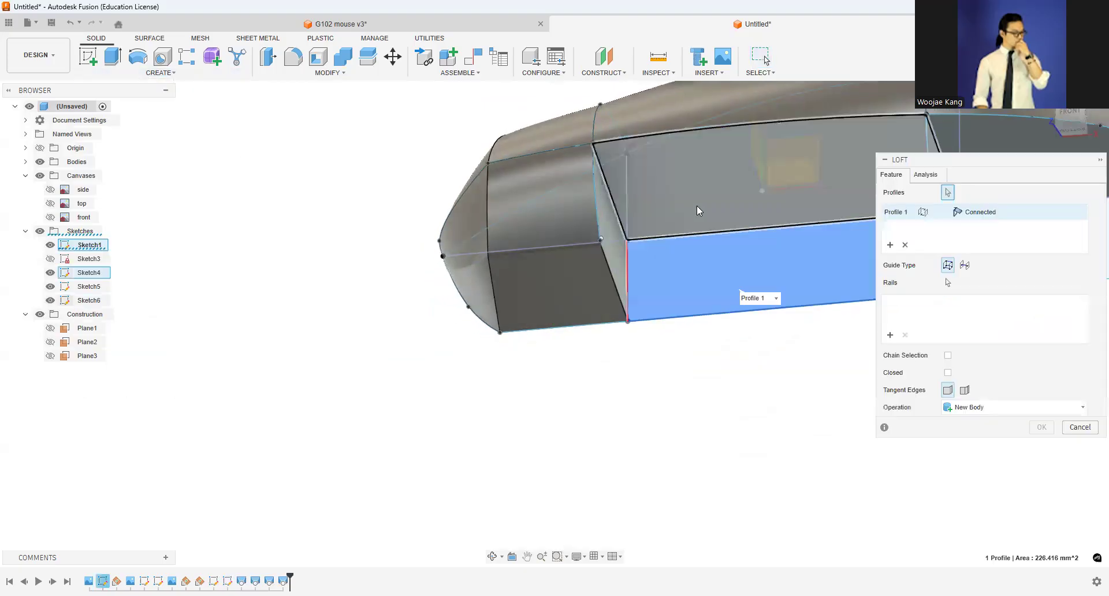
{"action": "left_click", "coordinate": [697, 219]}
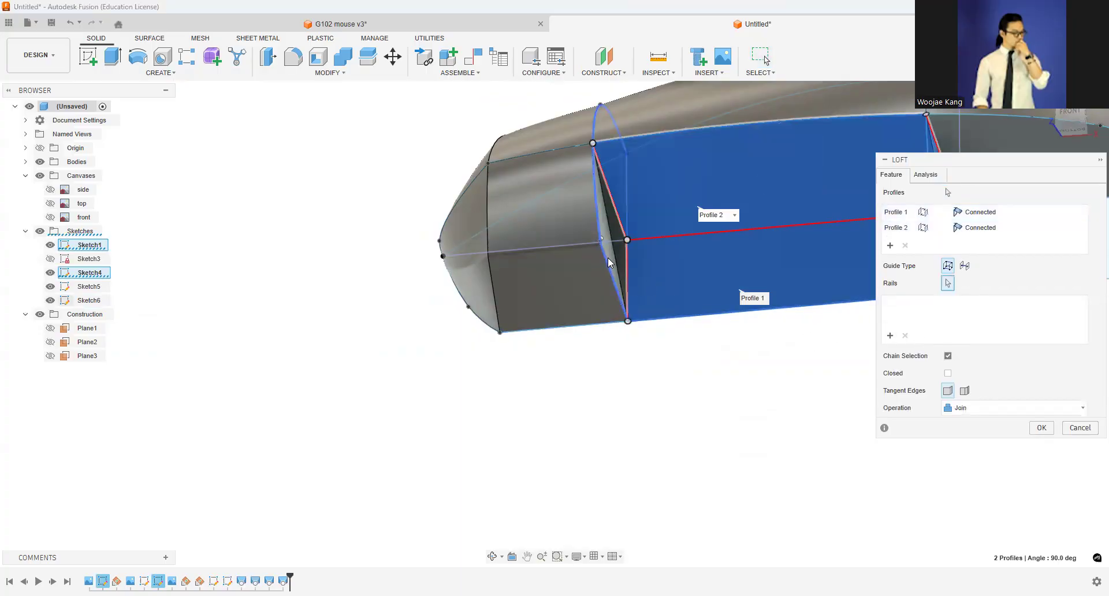
{"action": "scroll", "coordinate": [504, 253], "scroll_direction": "down", "scroll_amount": 3}
{"action": "left_click", "coordinate": [557, 256]}
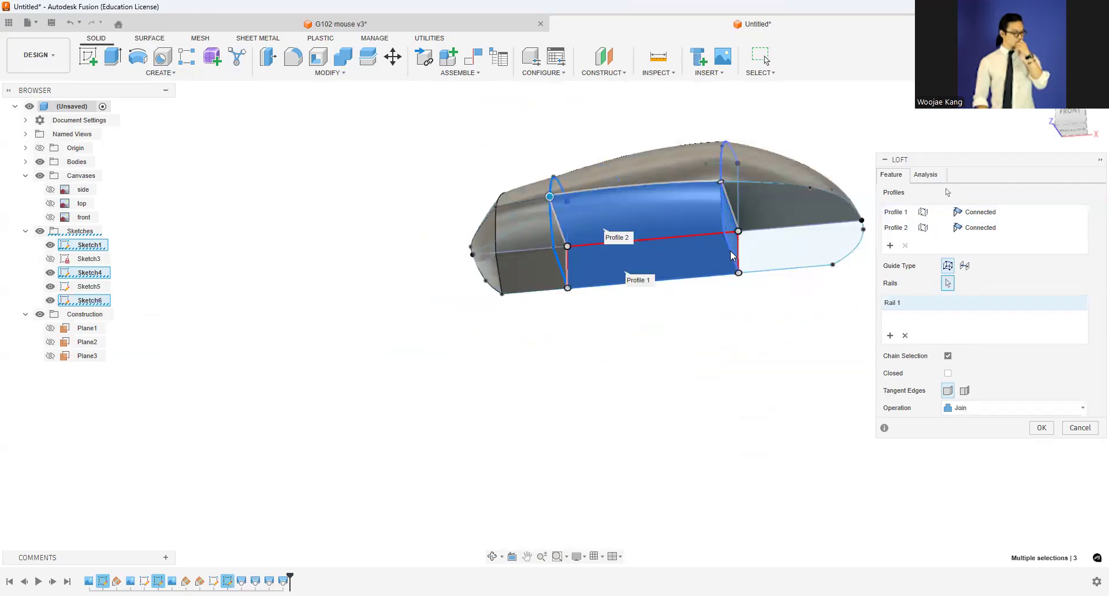
{"action": "middle_click_drag", "start_coordinate": [641, 232], "coordinate": [735, 213], "text": "shift"}
{"action": "scroll", "coordinate": [649, 208], "scroll_direction": "up", "scroll_amount": 5}
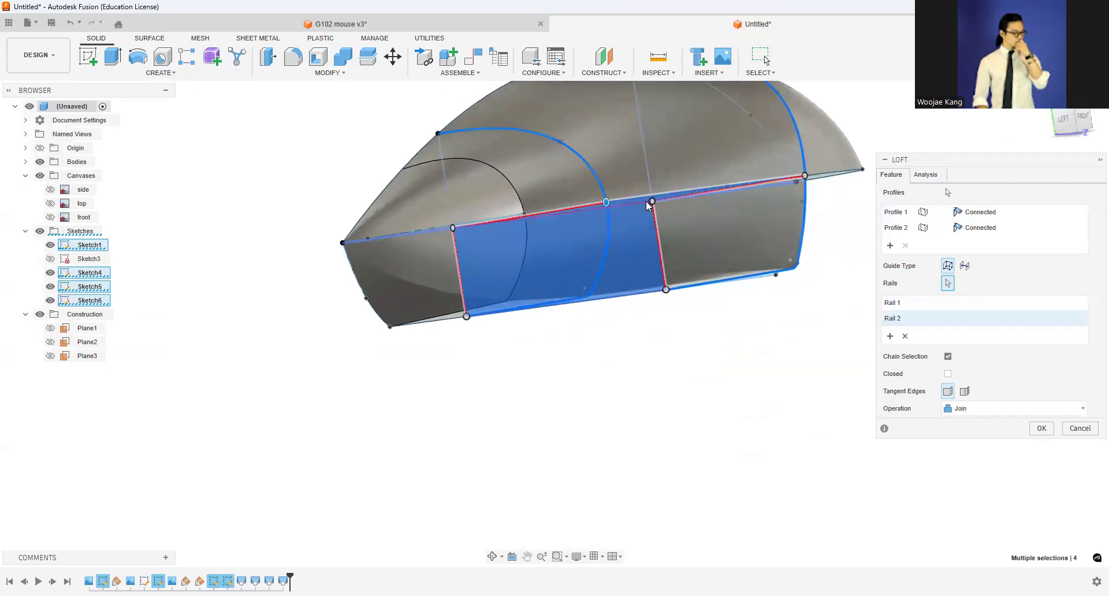
Step: Set Profile 2 of the middle section's loft to Direction and create it as a Join
{"action": "left_click", "coordinate": [994, 229]}
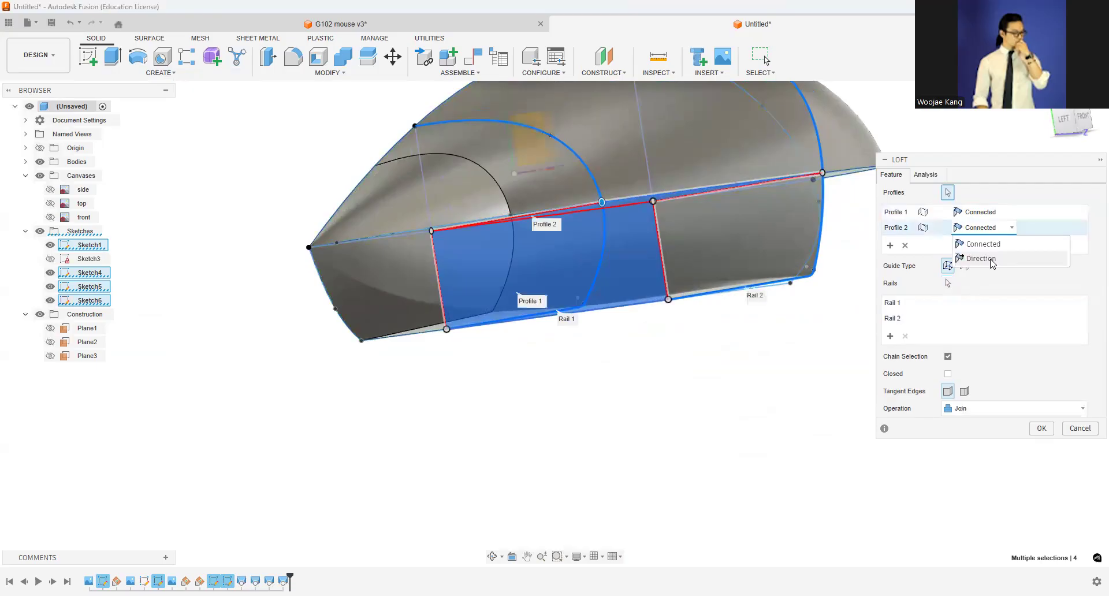
{"action": "left_click", "coordinate": [959, 259]}
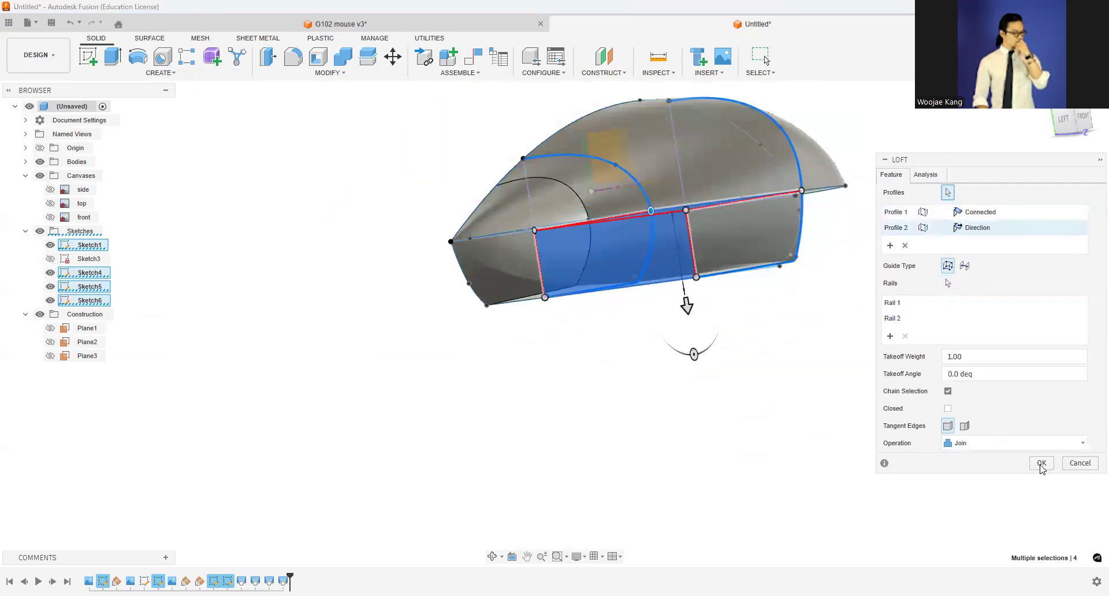
{"action": "key", "text": "Return"}
Step: Set up a loft for the lower rear section from the side and horizontal sketch profiles, with the rear cross-section curve as rail
{"action": "middle_click_drag", "start_coordinate": [1035, 124], "coordinate": [982, 65], "text": "shift"}
{"action": "left_click", "coordinate": [161, 74]}
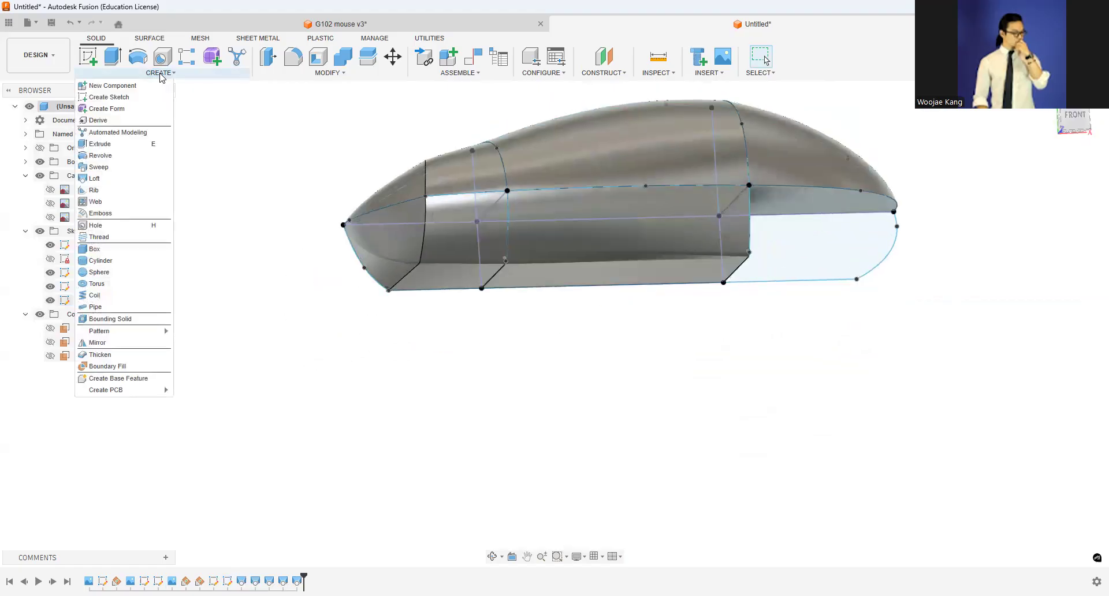
{"action": "left_click", "coordinate": [773, 267]}
{"action": "left_click", "coordinate": [803, 208]}
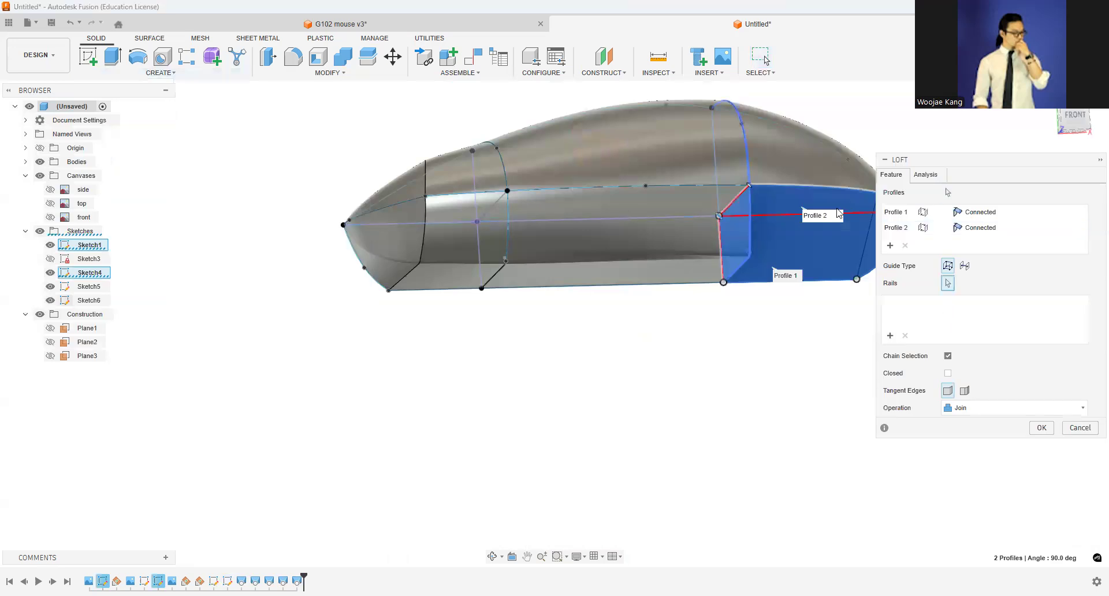
{"action": "left_click", "coordinate": [749, 211]}
{"action": "middle_click_drag", "start_coordinate": [836, 211], "coordinate": [693, 213]}
{"action": "left_click_drag", "start_coordinate": [1069, 119], "coordinate": [1052, 120]}
{"action": "mouse_move", "coordinate": [685, 176]}
{"action": "middle_mouse_down", "text": "shift"}
{"action": "mouse_move", "coordinate": [566, 168]}
{"action": "mouse_move", "coordinate": [509, 136]}
{"action": "mouse_move", "coordinate": [693, 167]}
{"action": "mouse_move", "coordinate": [711, 141]}
{"action": "mouse_move", "coordinate": [814, 195]}
{"action": "middle_mouse_up", "text": "shift"}
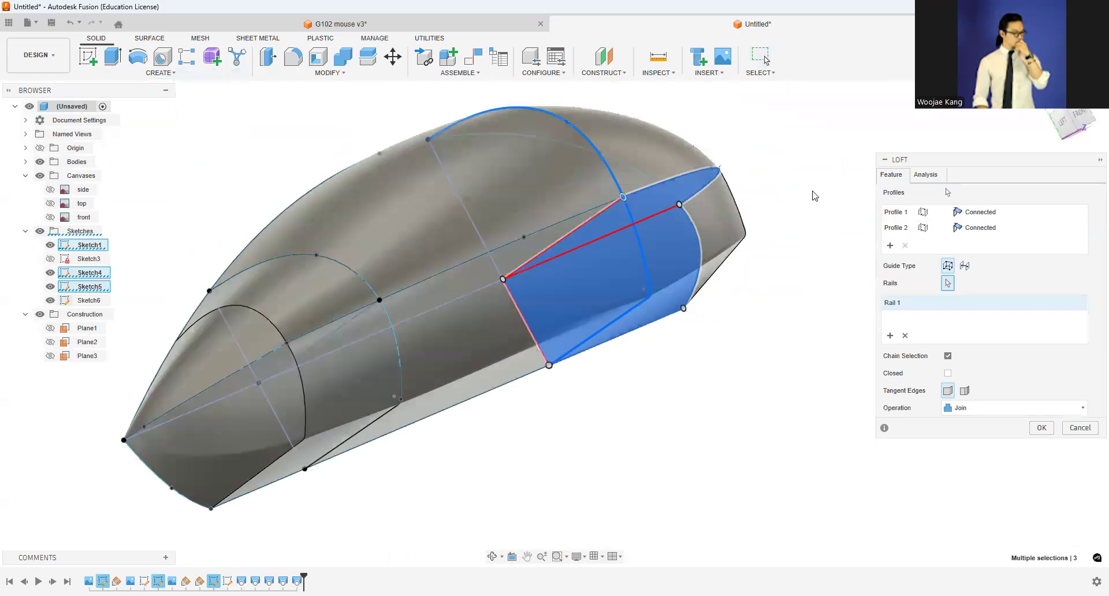
Step: Set Profile 2 of the rear loft to Direction and join the lofted section to the body
{"action": "left_click", "coordinate": [983, 228]}
{"action": "left_click", "coordinate": [981, 258]}
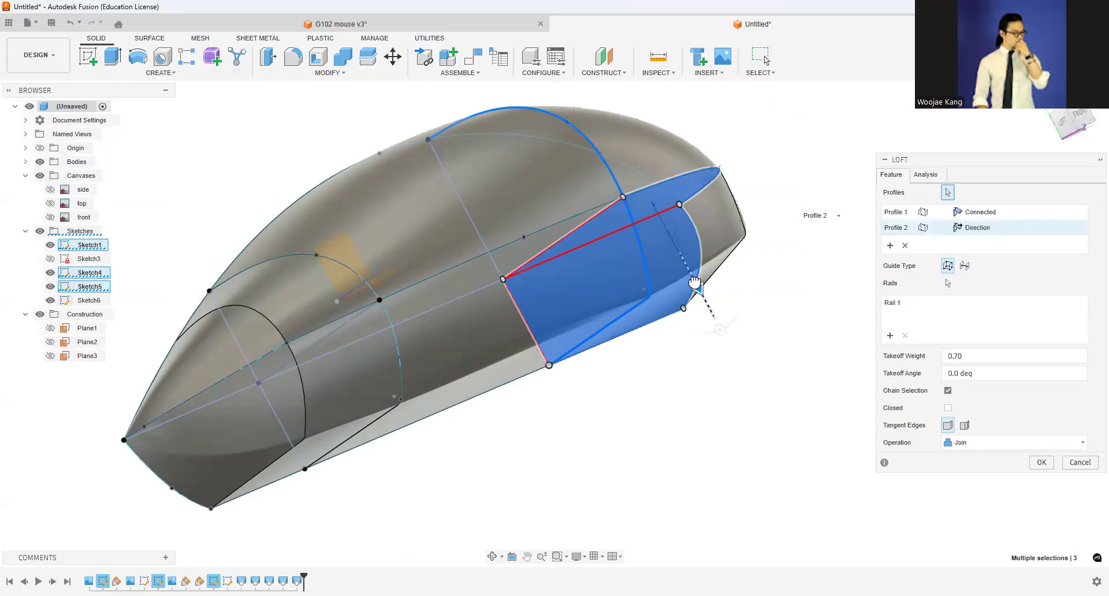
{"action": "left_click", "coordinate": [1042, 462]}
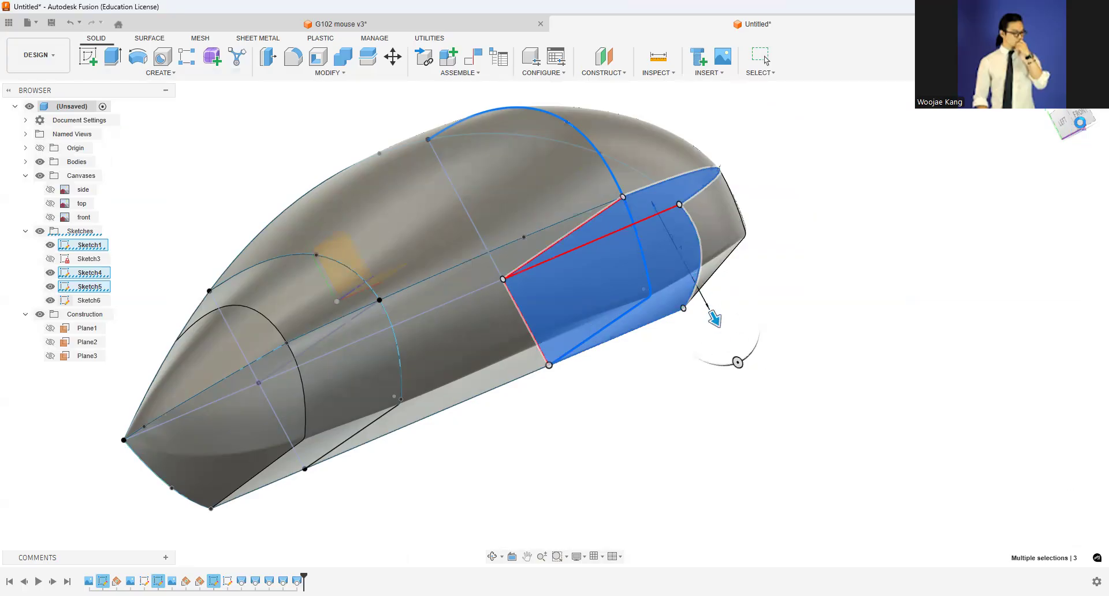
Step: Set the lower corner fillet radius in the rear cross-section sketch, Sketch5, to 2 mm and finish the sketch
{"action": "mouse_move", "coordinate": [1083, 127]}
{"action": "left_mouse_down"}
{"action": "mouse_move", "coordinate": [1011, 130]}
{"action": "mouse_move", "coordinate": [1066, 124]}
{"action": "left_mouse_up"}
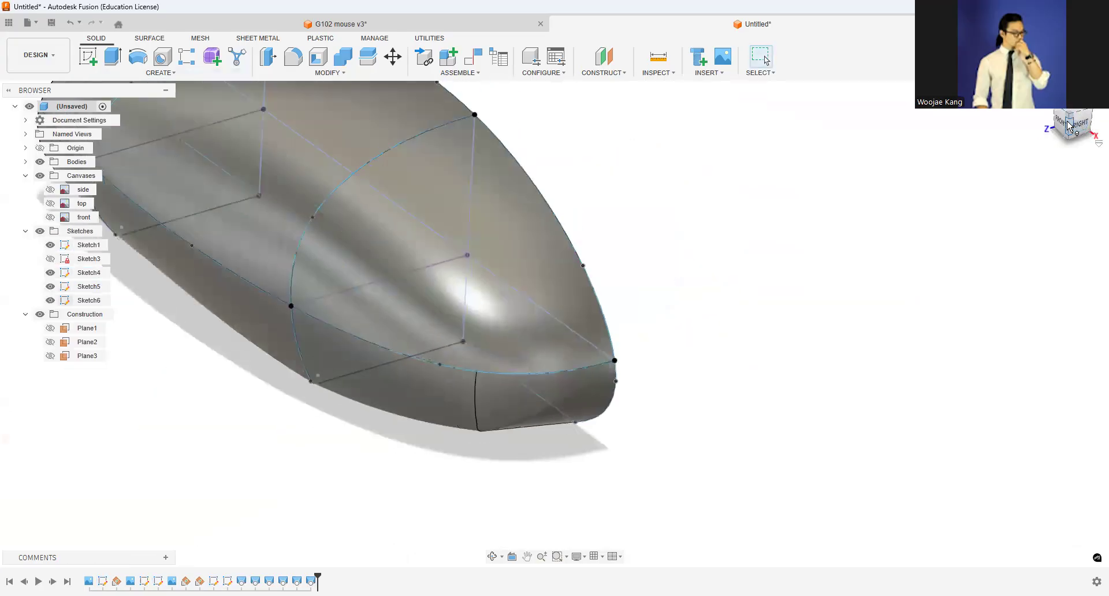
{"action": "left_click", "coordinate": [1068, 126]}
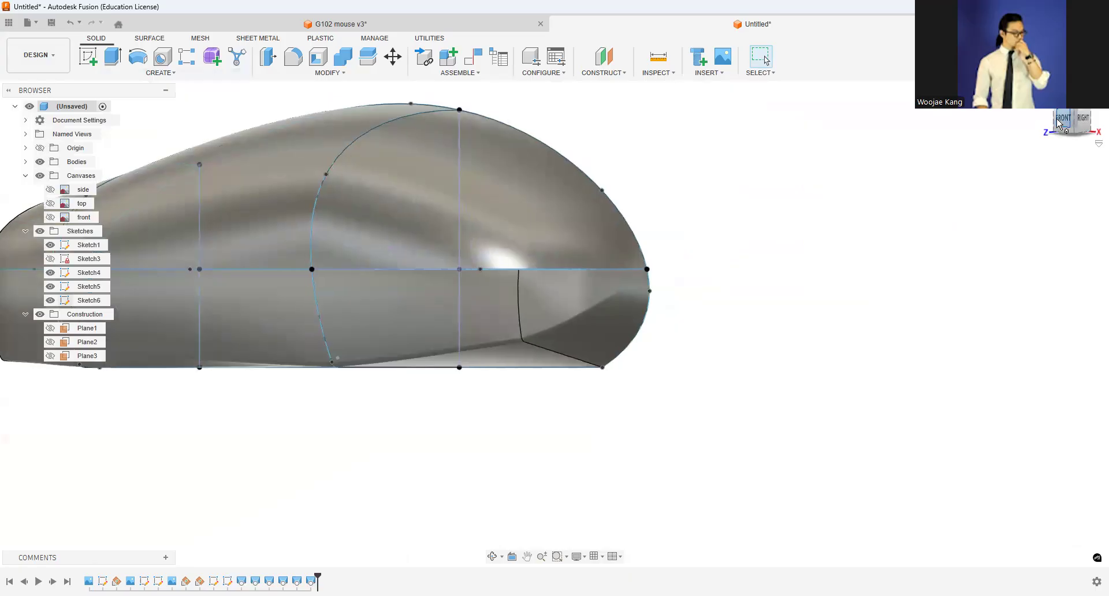
{"action": "mouse_move", "coordinate": [1064, 120]}
{"action": "left_mouse_down"}
{"action": "mouse_move", "coordinate": [1086, 117]}
{"action": "mouse_move", "coordinate": [1057, 118]}
{"action": "mouse_move", "coordinate": [1069, 118]}
{"action": "left_mouse_up"}
{"action": "scroll", "coordinate": [312, 343], "scroll_direction": "up", "scroll_amount": 5}
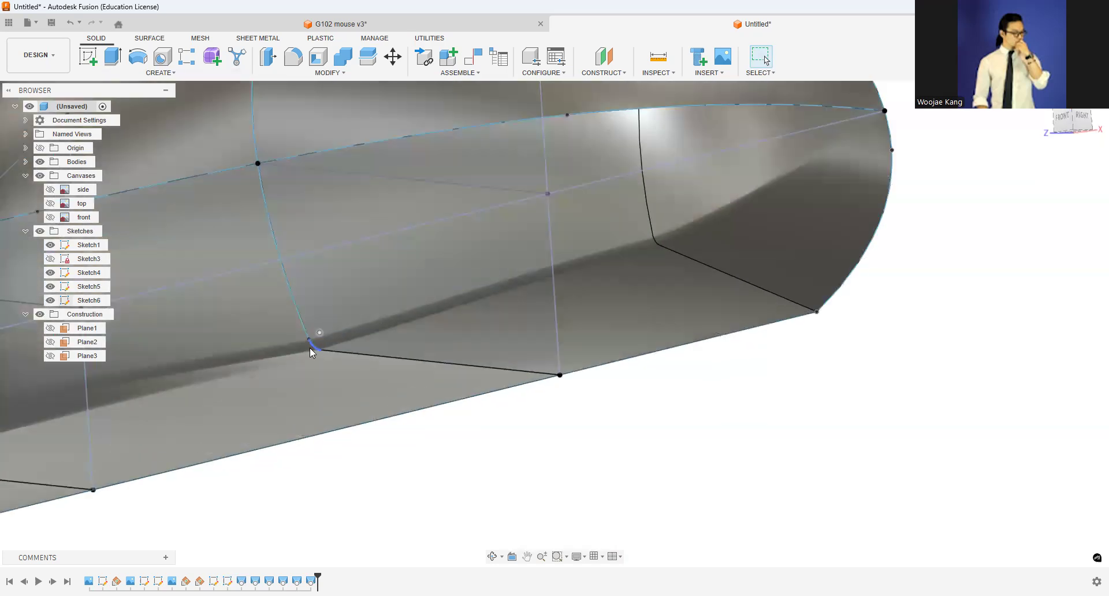
{"action": "scroll", "coordinate": [312, 343], "scroll_direction": "down", "scroll_amount": 6}
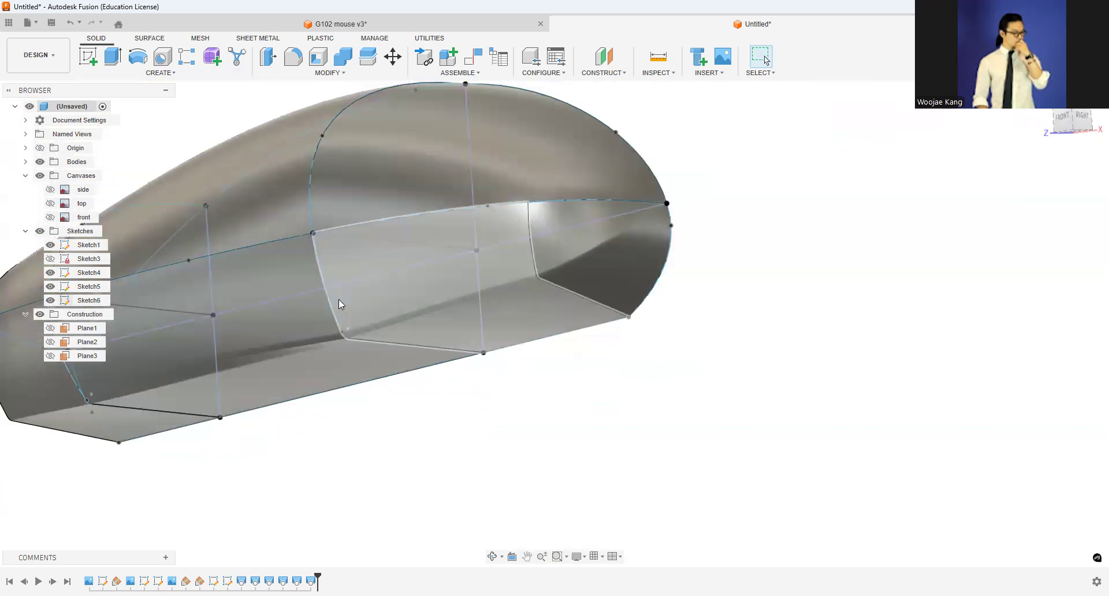
{"action": "scroll", "coordinate": [339, 299], "scroll_direction": "up", "scroll_amount": 2}
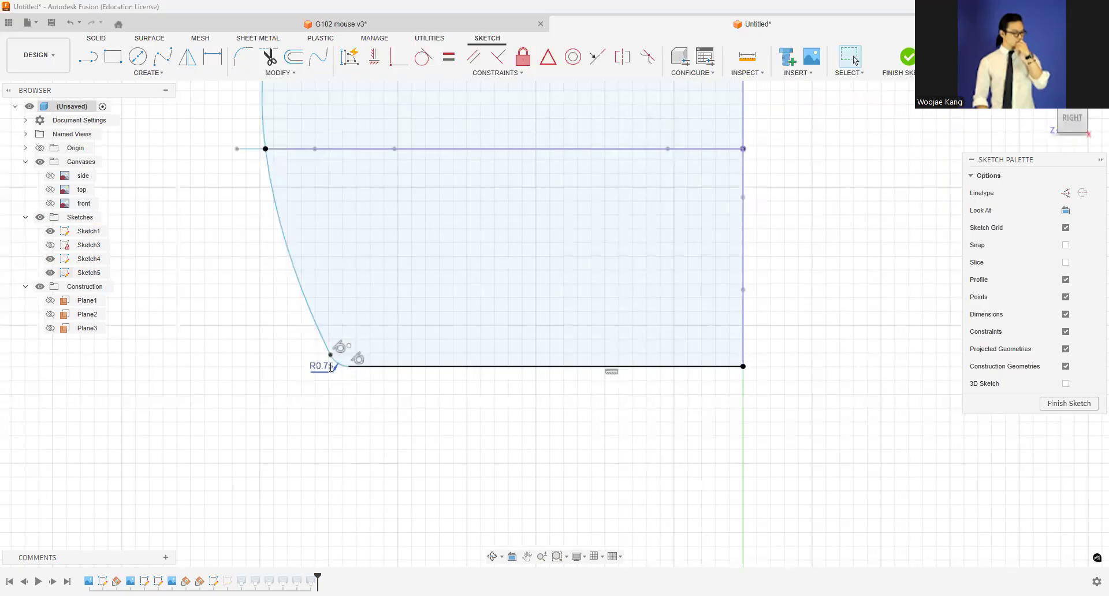
{"action": "double_click", "coordinate": [331, 367]}
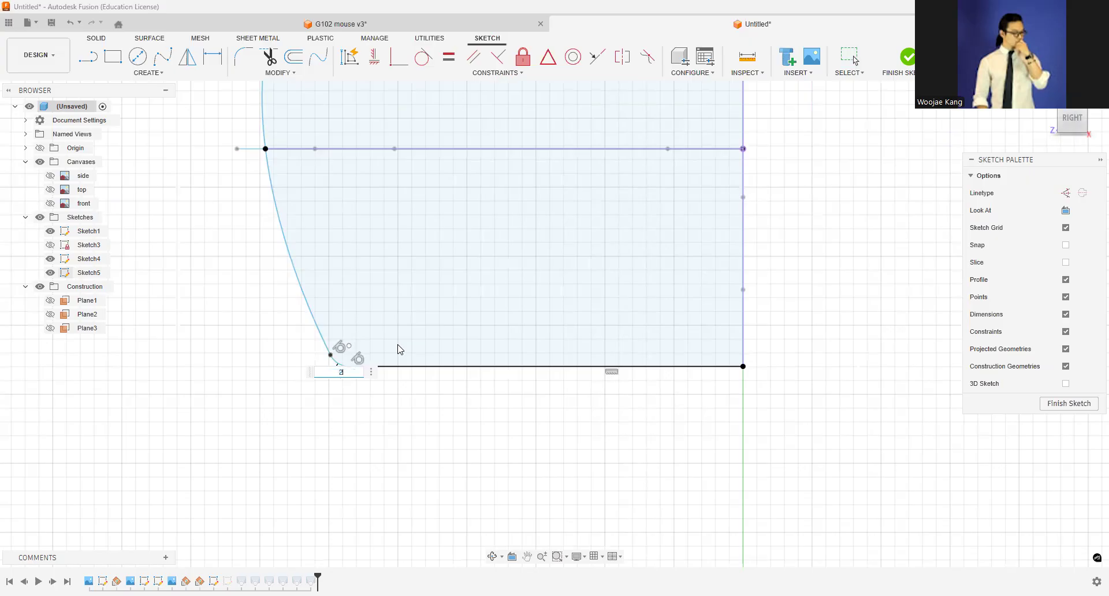
{"action": "type", "text": "2"}
{"action": "key", "text": "Return"}
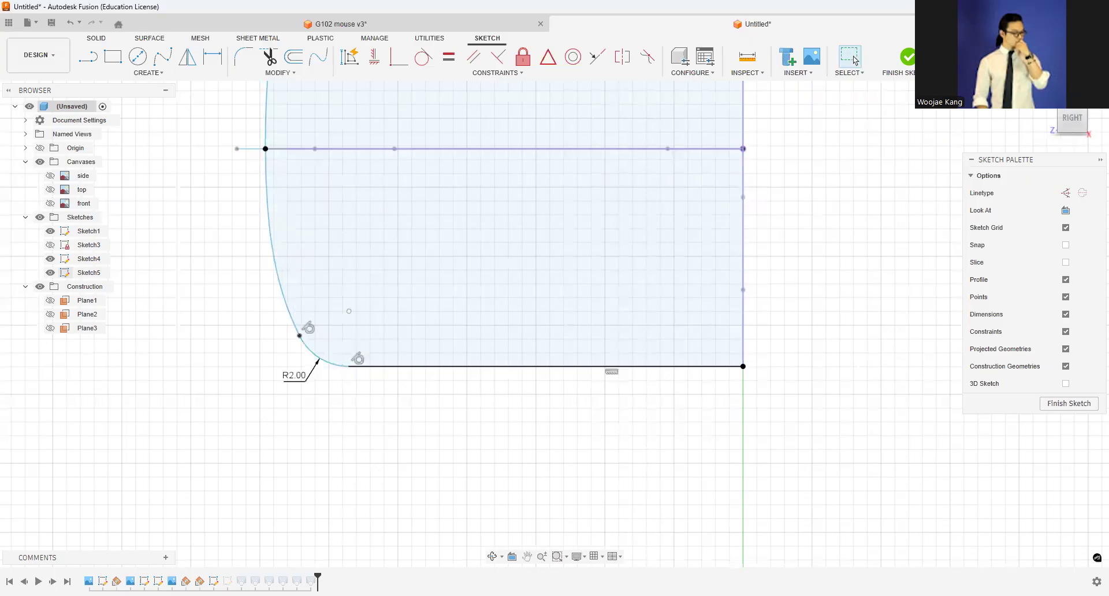
{"action": "left_click", "coordinate": [904, 61]}
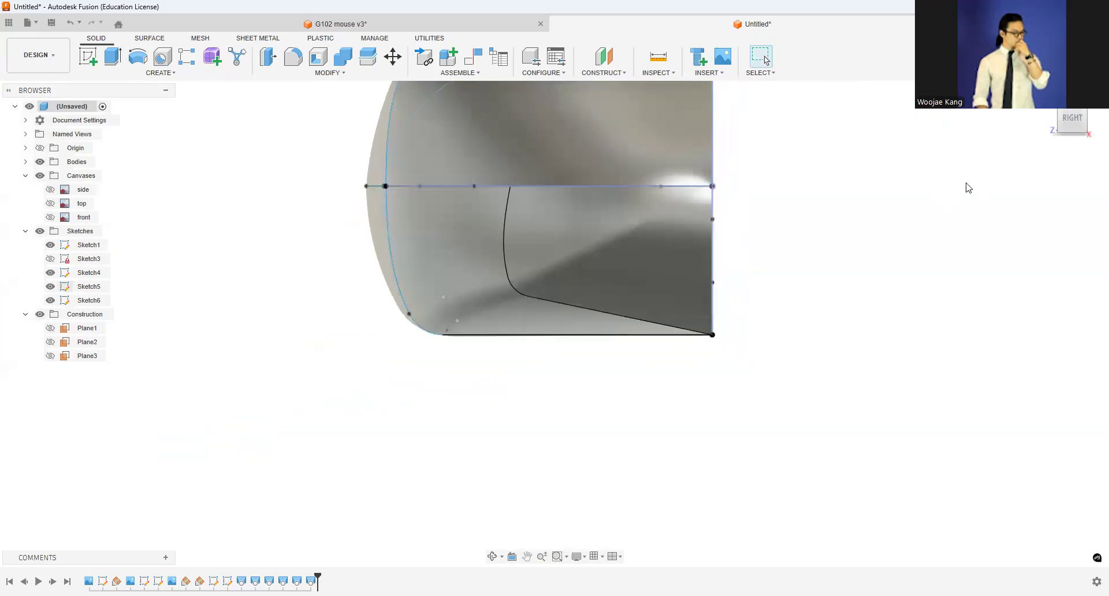
Step: Examine the updated mouse body from several sides and check its side-profile sketch, Sketch1
{"action": "mouse_move", "coordinate": [1066, 121]}
{"action": "left_mouse_down"}
{"action": "mouse_move", "coordinate": [1098, 121]}
{"action": "mouse_move", "coordinate": [1076, 127]}
{"action": "left_mouse_up"}
{"action": "mouse_move", "coordinate": [554, 324]}
{"action": "middle_mouse_down", "text": "shift"}
{"action": "mouse_move", "coordinate": [584, 312]}
{"action": "mouse_move", "coordinate": [682, 312]}
{"action": "mouse_move", "coordinate": [694, 254]}
{"action": "mouse_move", "coordinate": [728, 289]}
{"action": "middle_mouse_up", "text": "shift"}
{"action": "left_click_drag", "start_coordinate": [1071, 127], "coordinate": [1040, 146]}
{"action": "left_click", "coordinate": [1072, 125]}
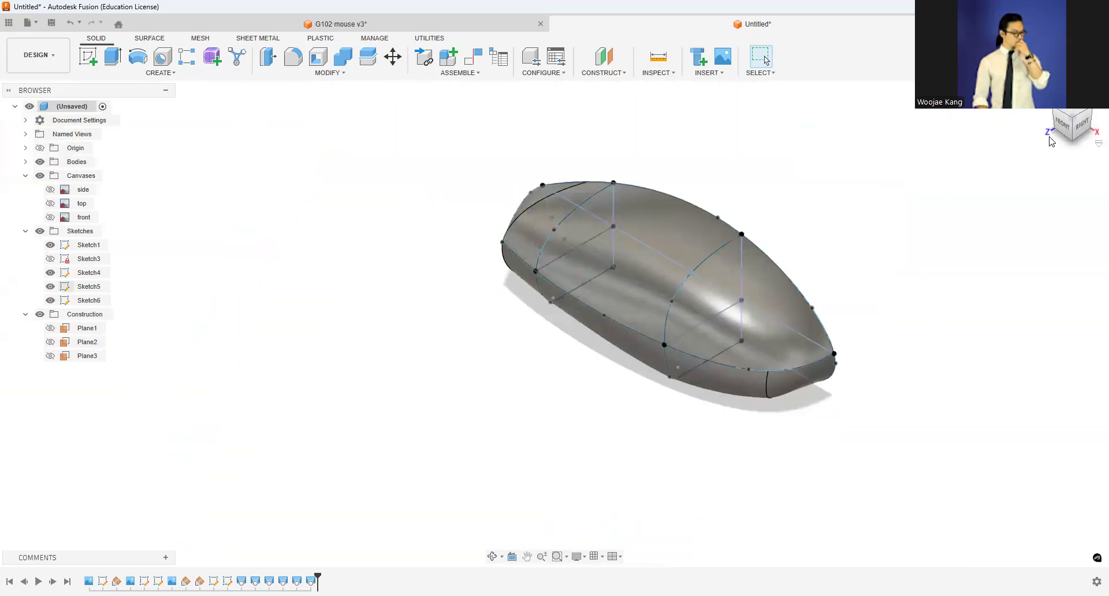
{"action": "left_click", "coordinate": [1061, 126]}
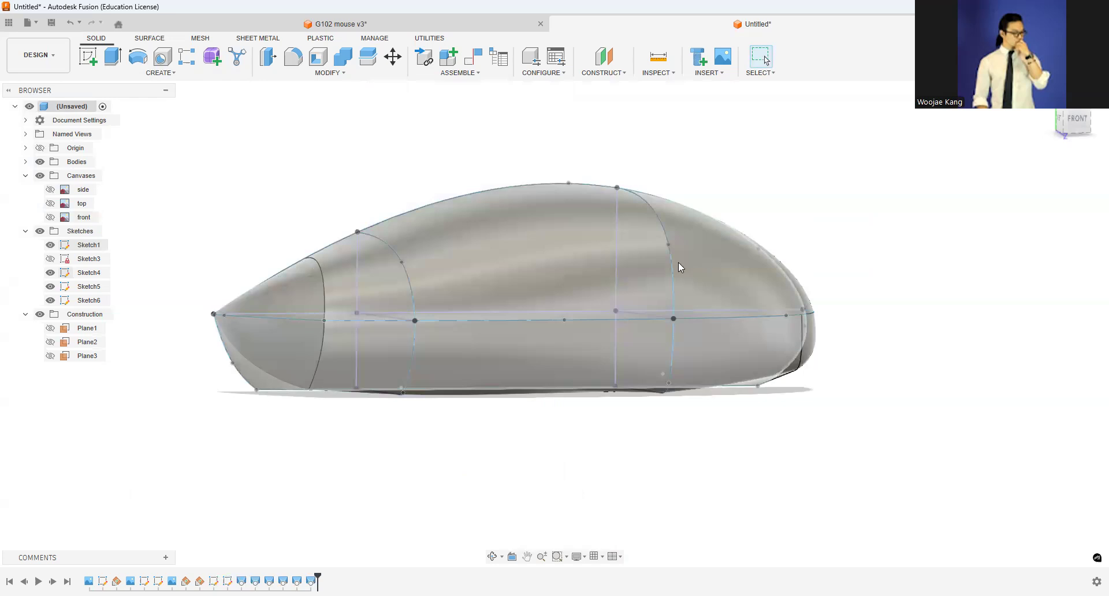
{"action": "double_click", "coordinate": [678, 262]}
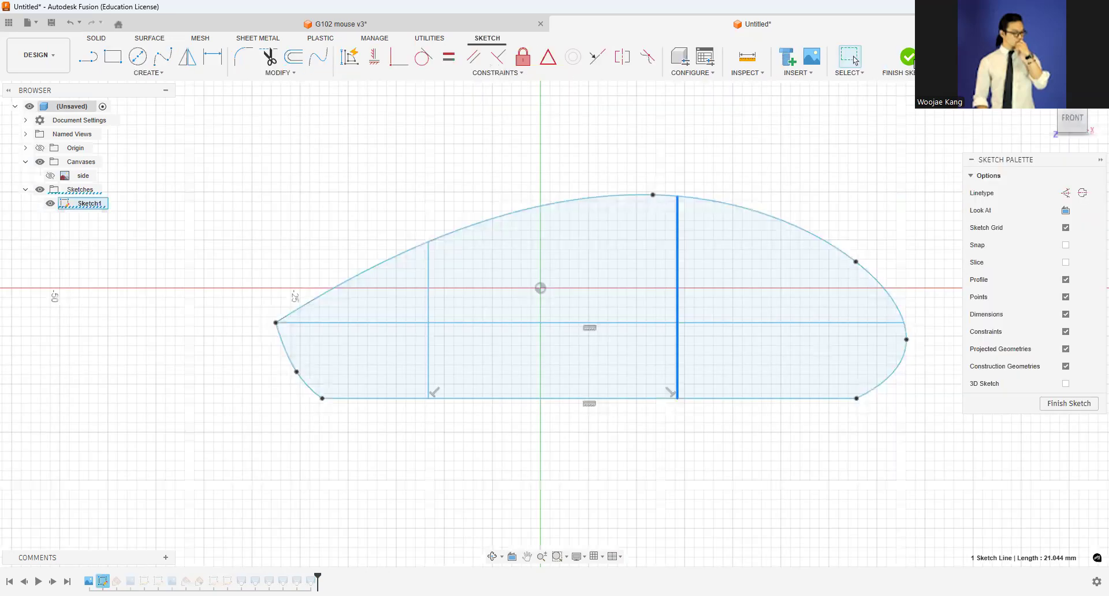
{"action": "left_click", "coordinate": [914, 62]}
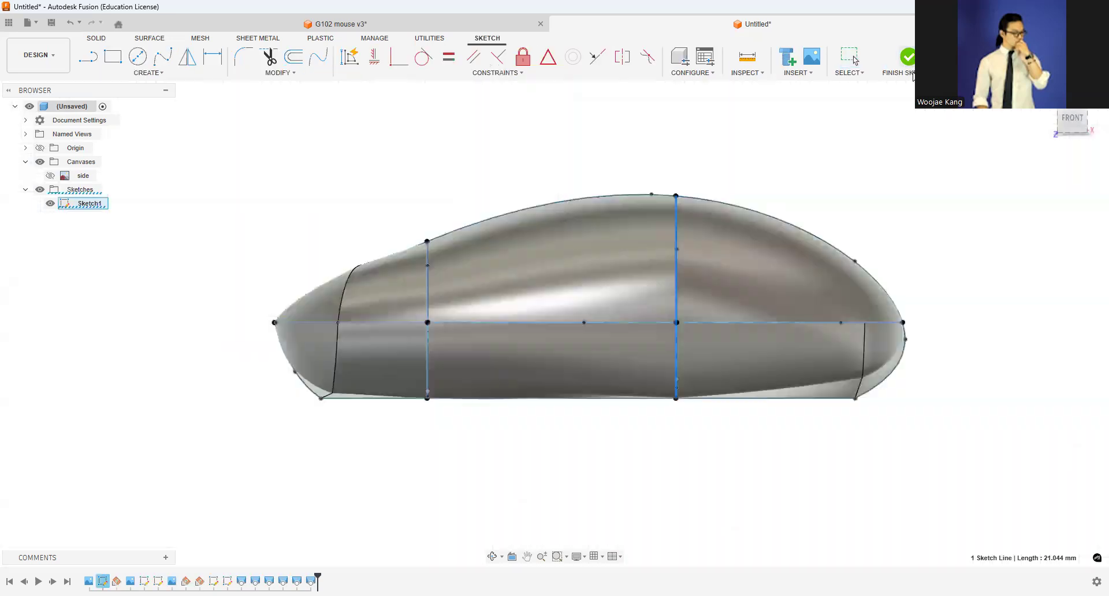
{"action": "left_click_drag", "start_coordinate": [1074, 123], "coordinate": [1040, 120]}
{"action": "middle_click_drag", "start_coordinate": [554, 323], "coordinate": [543, 358], "text": "shift"}
{"action": "mouse_move", "coordinate": [1085, 123]}
{"action": "left_mouse_down"}
{"action": "mouse_move", "coordinate": [1039, 122]}
{"action": "mouse_move", "coordinate": [1073, 124]}
{"action": "left_mouse_up"}
{"action": "left_click", "coordinate": [1071, 122]}
{"action": "scroll", "coordinate": [820, 348], "scroll_direction": "up", "scroll_amount": 1}
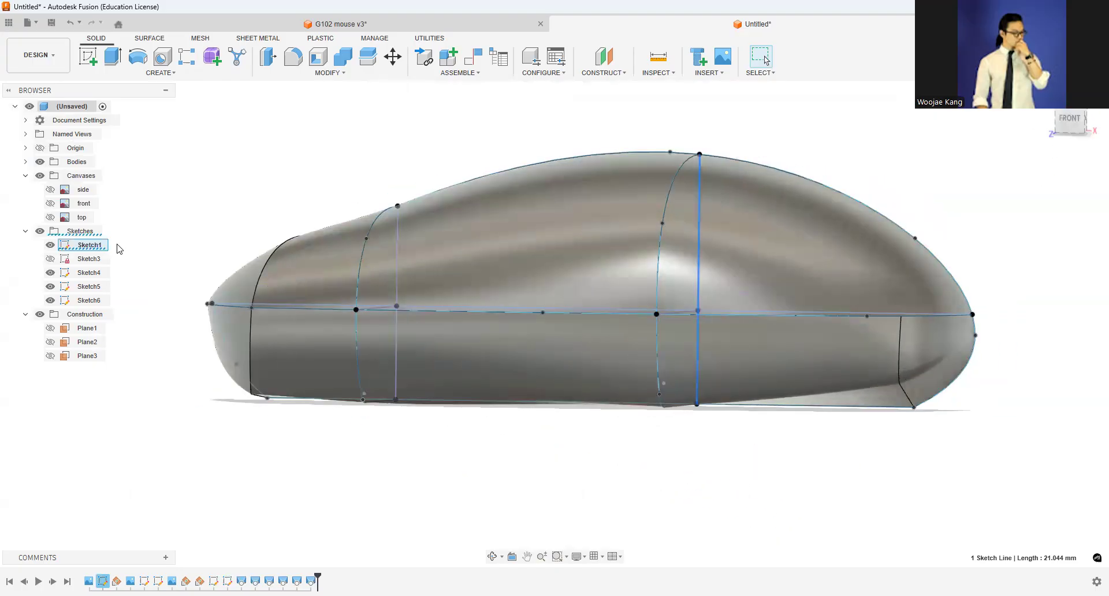
Step: Edit the side-profile sketch, Sketch1, and make the rear end curve tangent to the bottom line
{"action": "double_click", "coordinate": [89, 246]}
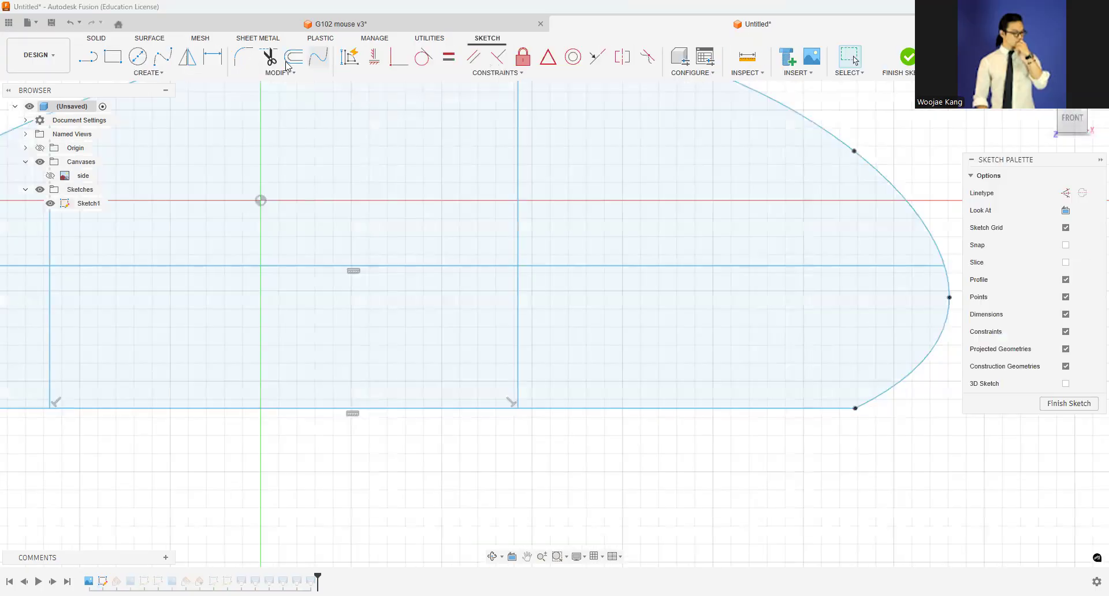
{"action": "left_click", "coordinate": [248, 59]}
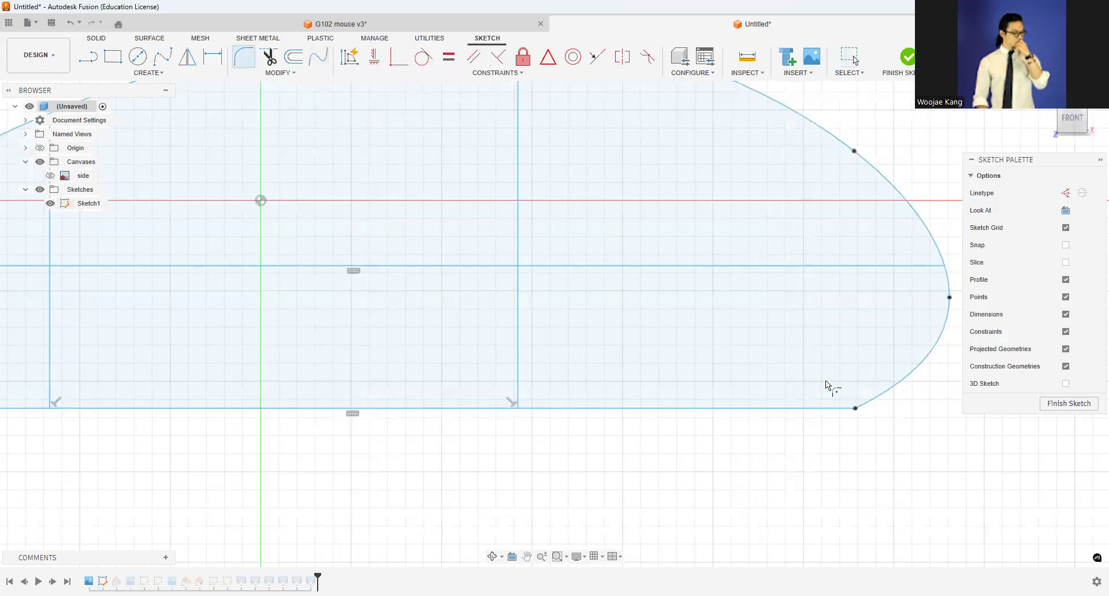
{"action": "key", "text": "Escape"}
{"action": "left_click", "coordinate": [423, 57]}
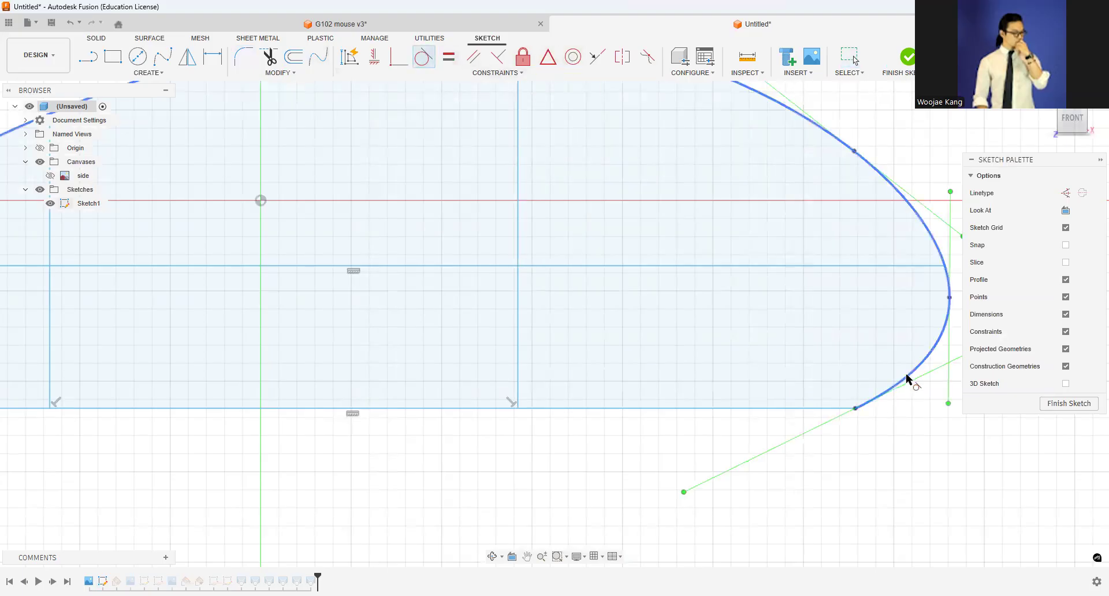
{"action": "left_click", "coordinate": [844, 408]}
{"action": "key", "text": "Escape"}
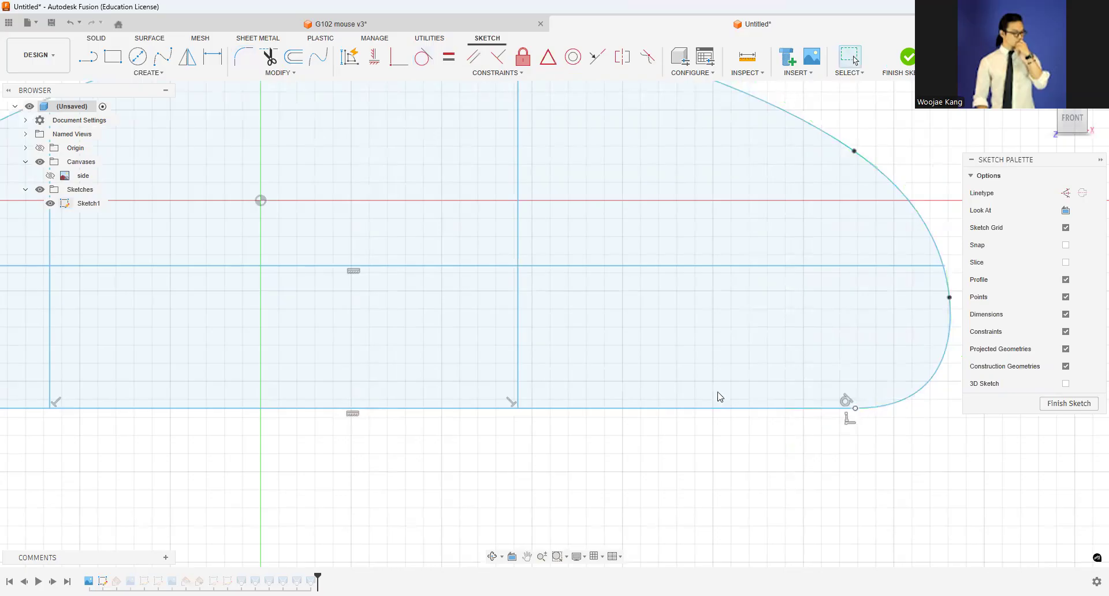
Step: Move the tangent point between the bottom line and rear curve forward to about X 29.4 mm and finish the sketch
{"action": "scroll", "coordinate": [720, 397], "scroll_direction": "down", "scroll_amount": 3}
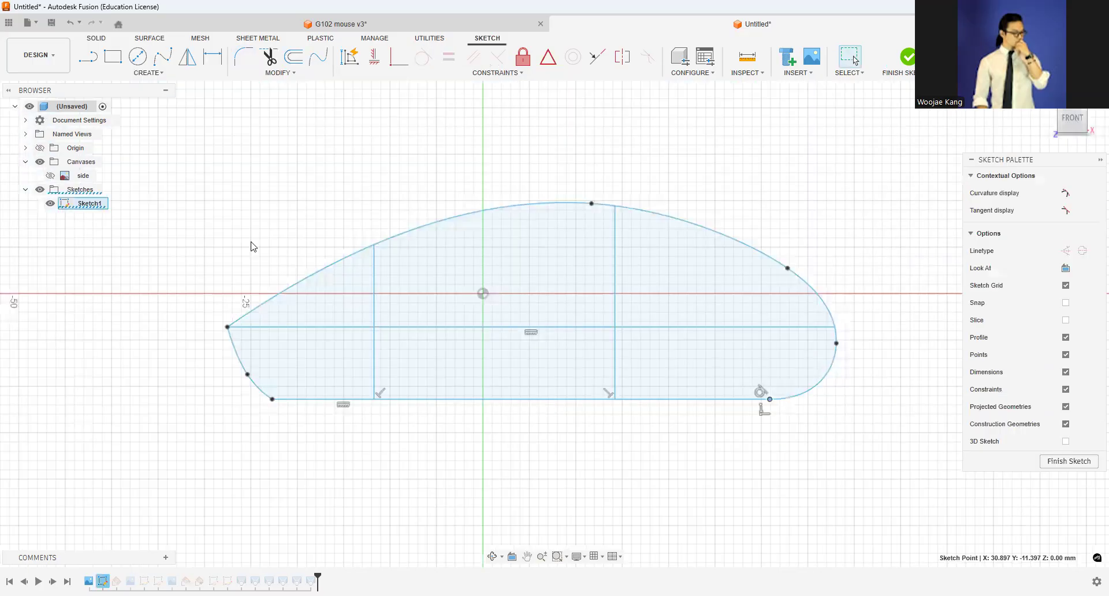
{"action": "scroll", "coordinate": [751, 403], "scroll_direction": "up", "scroll_amount": 3}
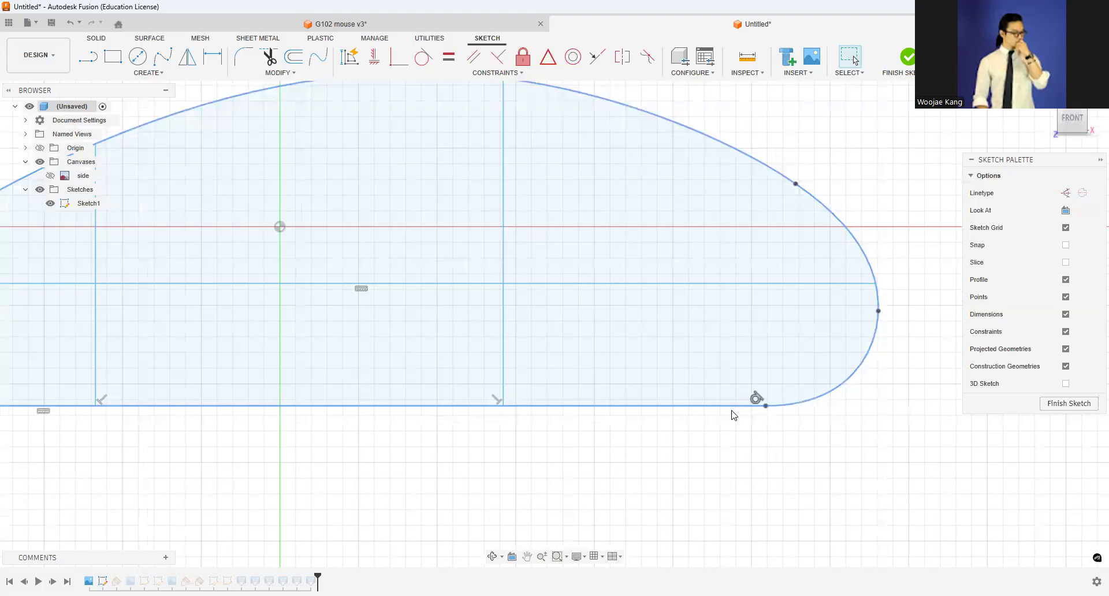
{"action": "left_click_drag", "start_coordinate": [764, 405], "coordinate": [767, 410]}
{"action": "left_click", "coordinate": [743, 415]}
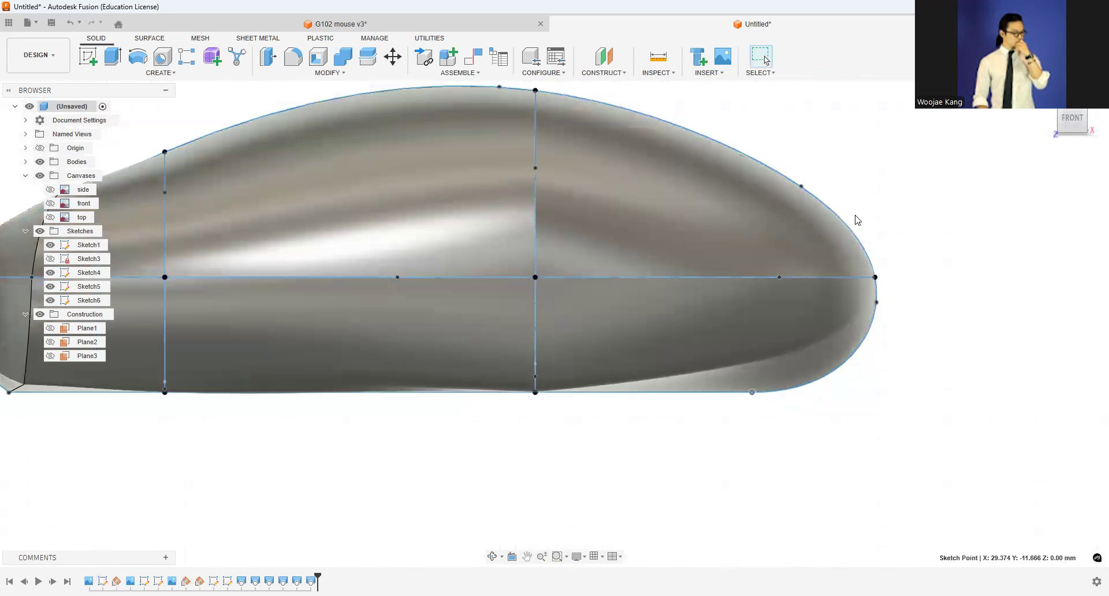
Step: Examine the mouse body's lower edges and cross-section corners from the side, underside and front end
{"action": "scroll", "coordinate": [856, 220], "scroll_direction": "down", "scroll_amount": 2}
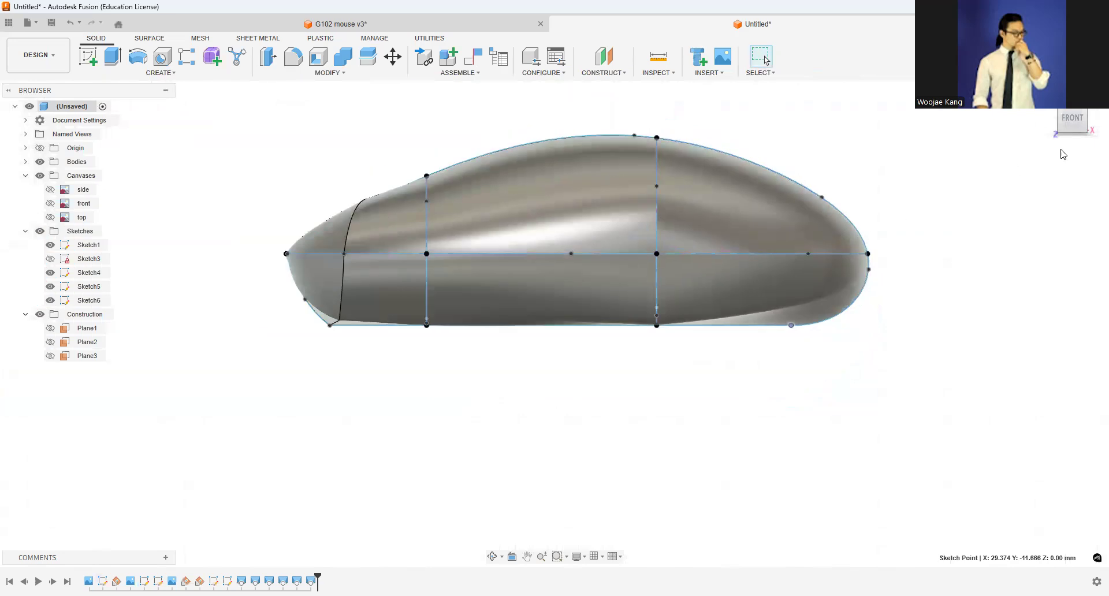
{"action": "left_click_drag", "start_coordinate": [1076, 121], "coordinate": [1006, 107]}
{"action": "middle_click_drag", "start_coordinate": [277, 306], "coordinate": [551, 303], "text": "shift"}
{"action": "scroll", "coordinate": [551, 303], "scroll_direction": "up", "scroll_amount": 2}
{"action": "scroll", "coordinate": [542, 362], "scroll_direction": "up", "scroll_amount": 3}
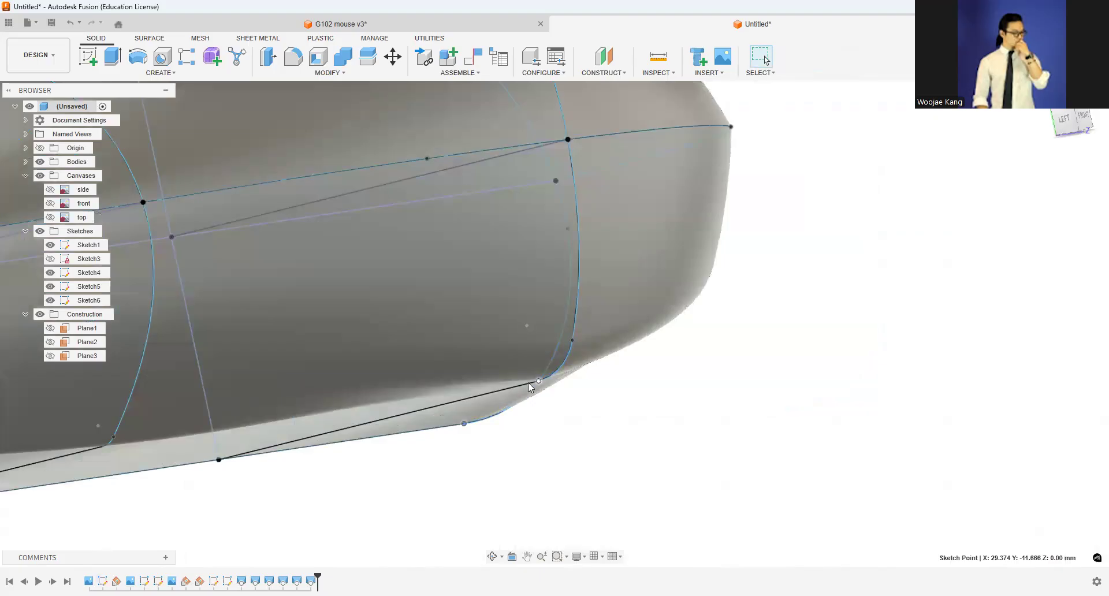
{"action": "scroll", "coordinate": [659, 353], "scroll_direction": "down", "scroll_amount": 5}
{"action": "scroll", "coordinate": [645, 327], "scroll_direction": "up", "scroll_amount": 3}
{"action": "mouse_move", "coordinate": [1083, 125]}
{"action": "left_mouse_down"}
{"action": "mouse_move", "coordinate": [1002, 133]}
{"action": "mouse_move", "coordinate": [835, 186]}
{"action": "left_mouse_up"}
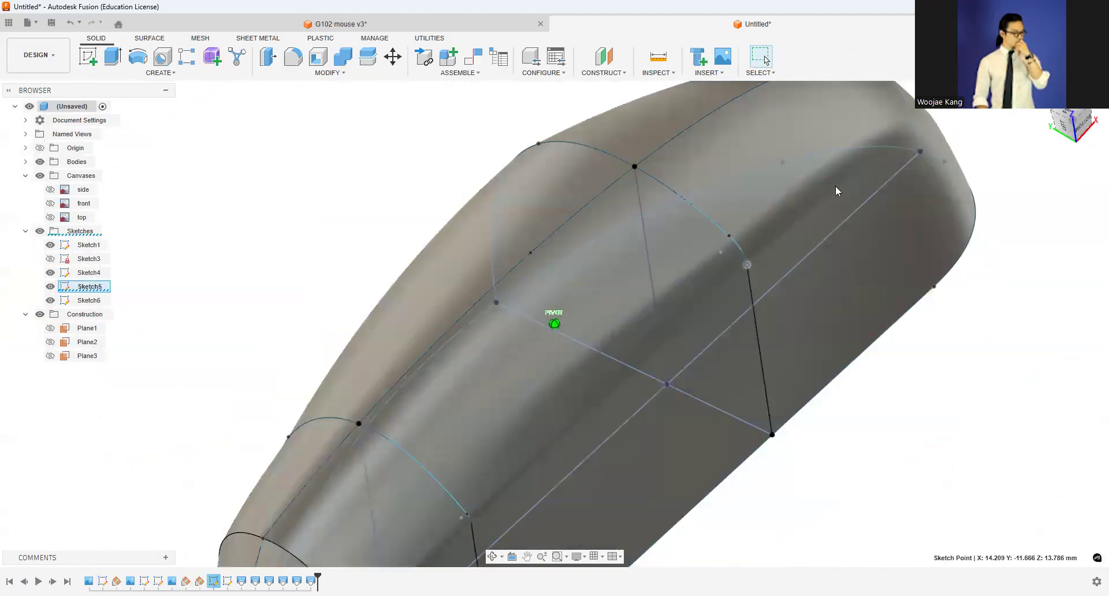
{"action": "scroll", "coordinate": [767, 218], "scroll_direction": "down", "scroll_amount": 3}
{"action": "left_click", "coordinate": [1060, 125]}
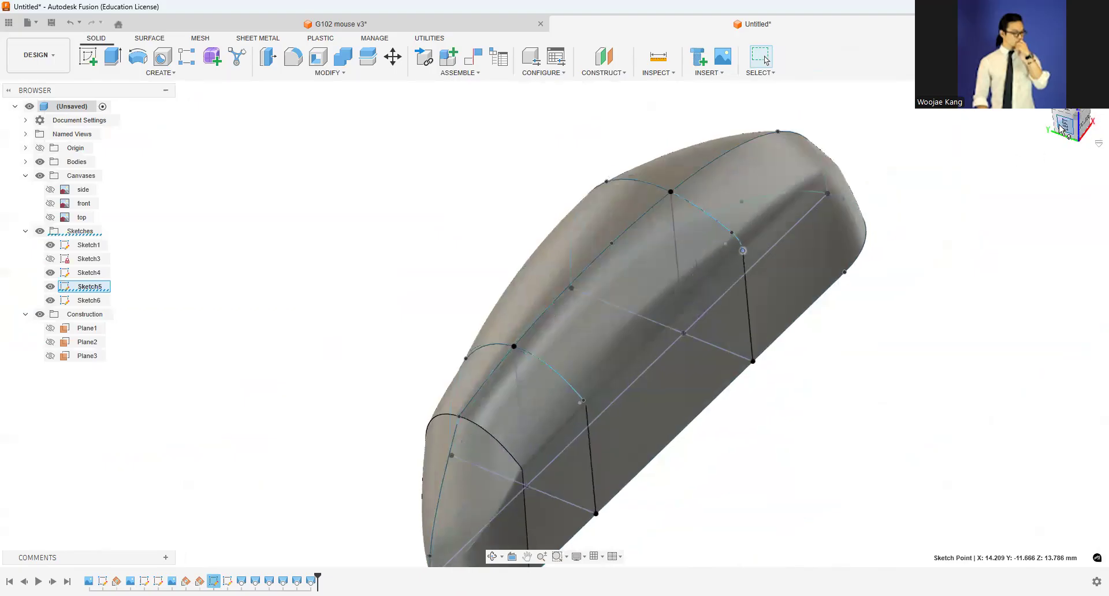
{"action": "left_click", "coordinate": [1045, 126]}
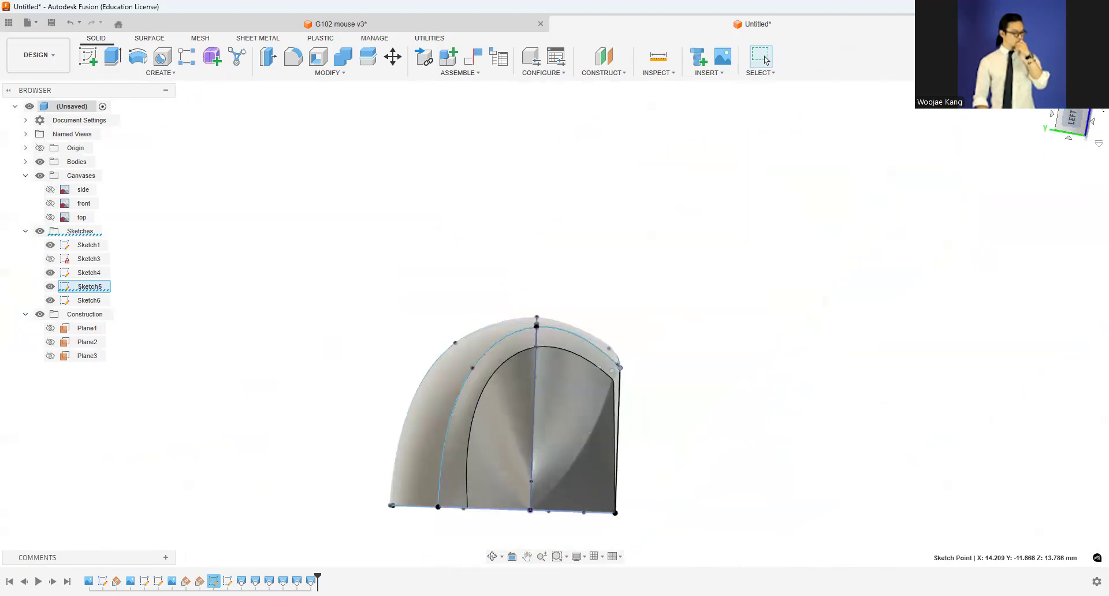
{"action": "middle_click_drag", "start_coordinate": [1045, 127], "coordinate": [857, 228], "text": "shift"}
{"action": "scroll", "coordinate": [520, 370], "scroll_direction": "up", "scroll_amount": 3}
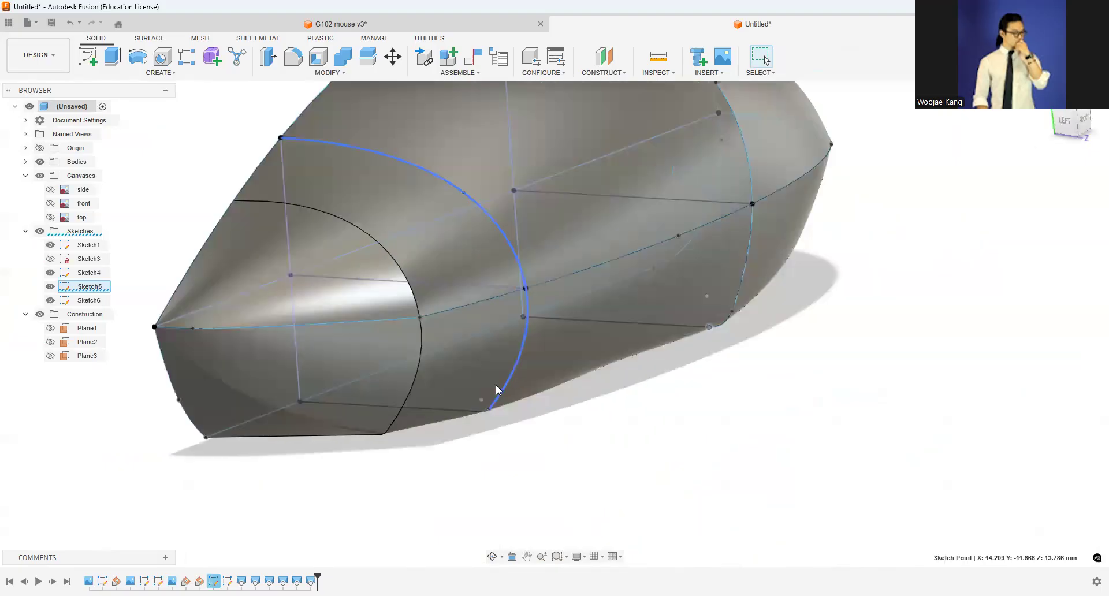
Step: Edit the rear cross-section sketch, Sketch5, and delete the lower corner's radius dimension and fillet arc
{"action": "left_click", "coordinate": [81, 276]}
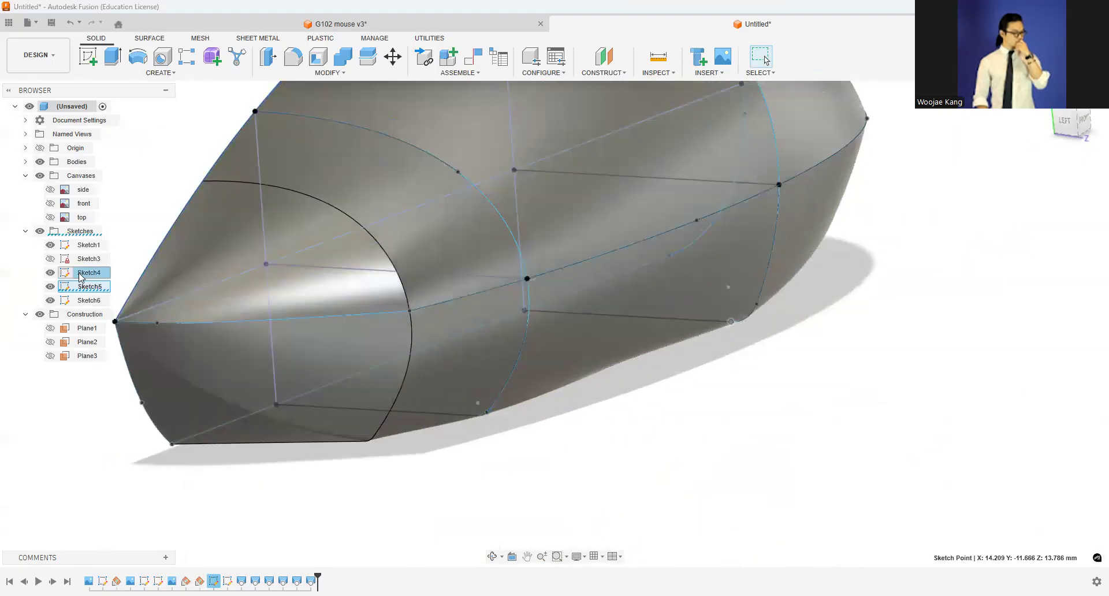
{"action": "double_click", "coordinate": [507, 408]}
{"action": "left_click", "coordinate": [546, 423]}
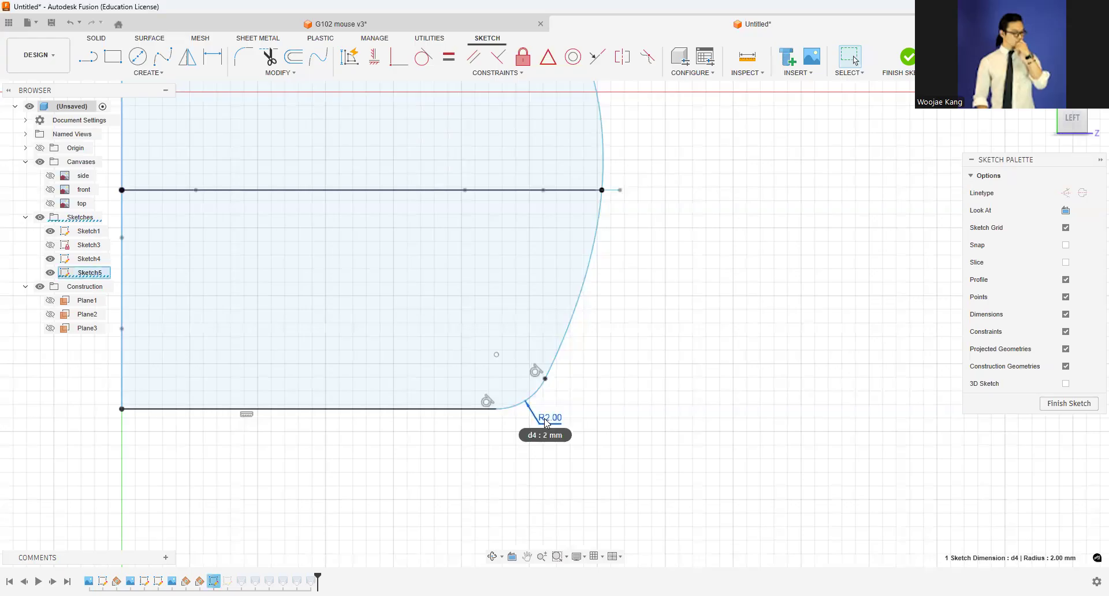
{"action": "key", "text": "Delete"}
{"action": "scroll", "coordinate": [555, 384], "scroll_direction": "down", "scroll_amount": 3}
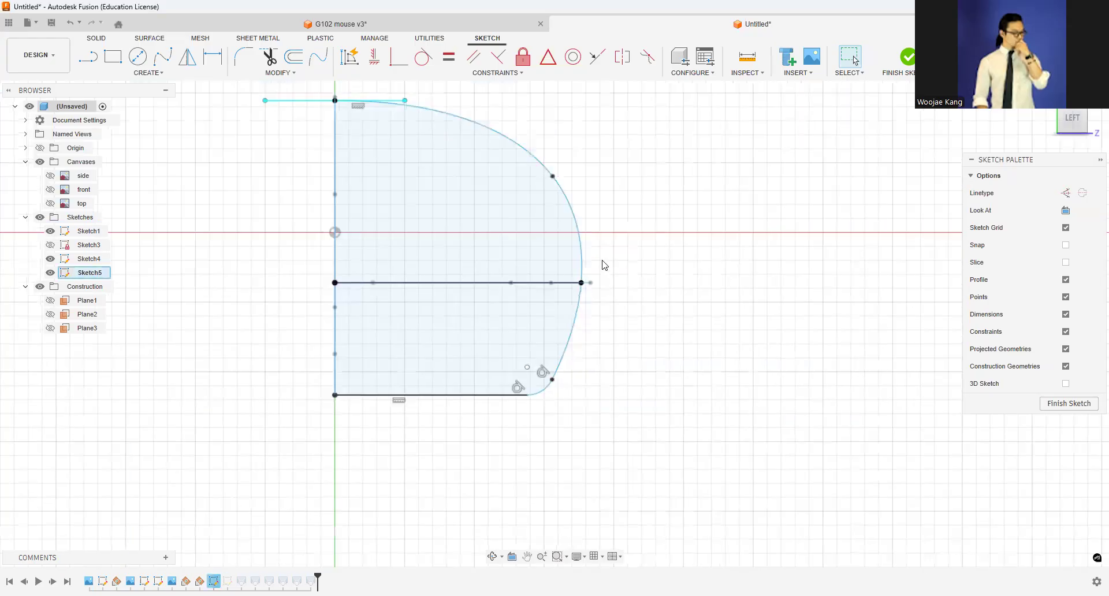
{"action": "scroll", "coordinate": [565, 334], "scroll_direction": "up", "scroll_amount": 1}
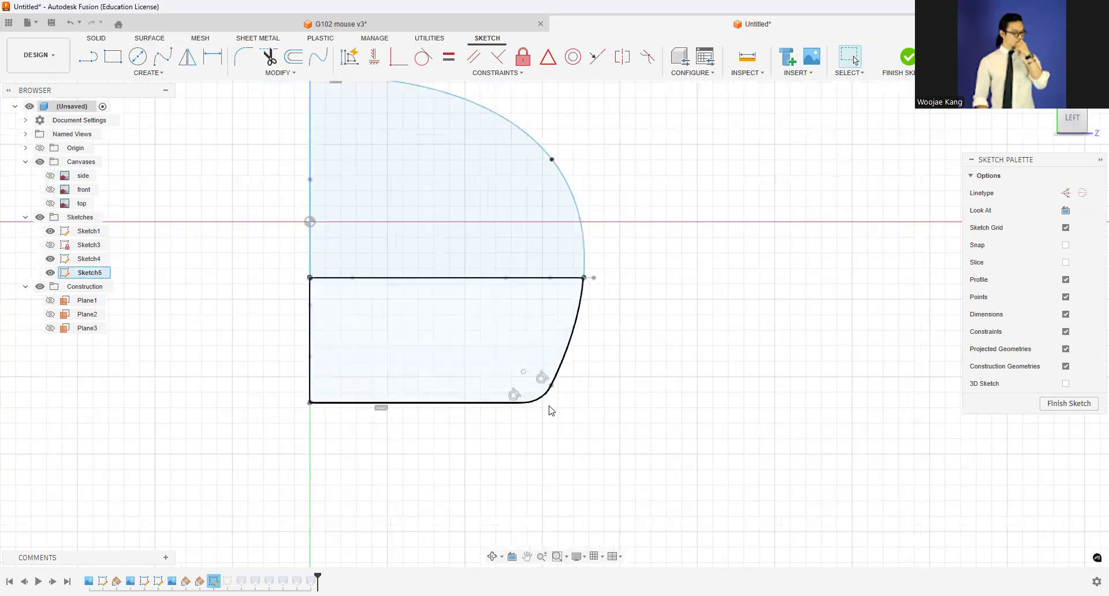
{"action": "scroll", "coordinate": [549, 410], "scroll_direction": "up", "scroll_amount": 2}
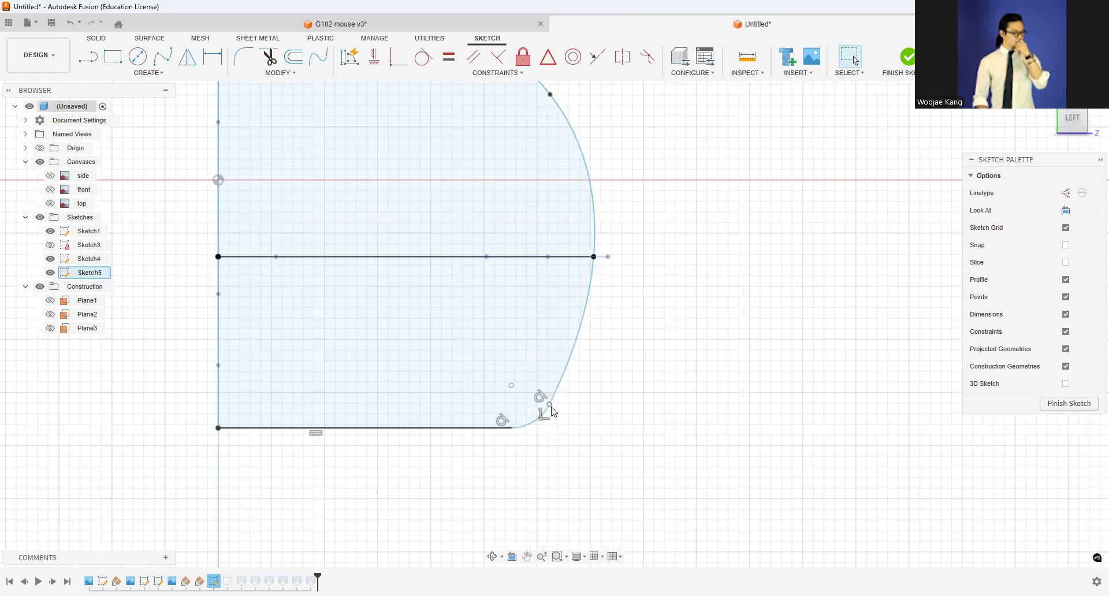
{"action": "left_click", "coordinate": [543, 421]}
{"action": "scroll", "coordinate": [552, 411], "scroll_direction": "up", "scroll_amount": 1}
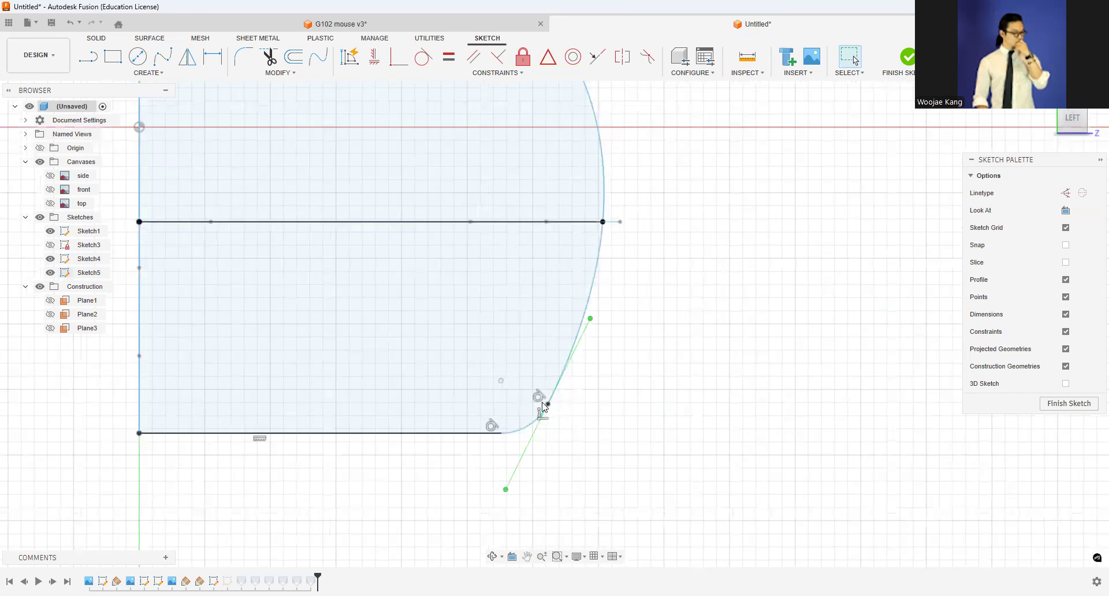
{"action": "scroll", "coordinate": [575, 398], "scroll_direction": "up", "scroll_amount": 1}
{"action": "left_click", "coordinate": [549, 410]}
{"action": "scroll", "coordinate": [544, 408], "scroll_direction": "down", "scroll_amount": 3}
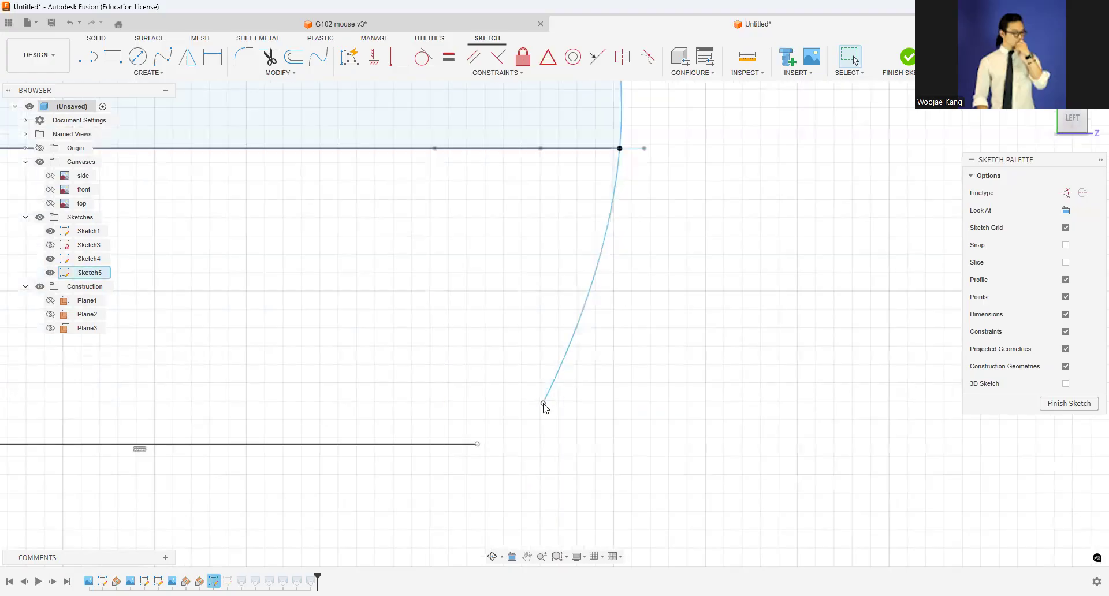
Step: Replace the outer curve with a fit point spline from the top point through the horizontal line's outer end to the bottom line's end
{"action": "left_click", "coordinate": [560, 377]}
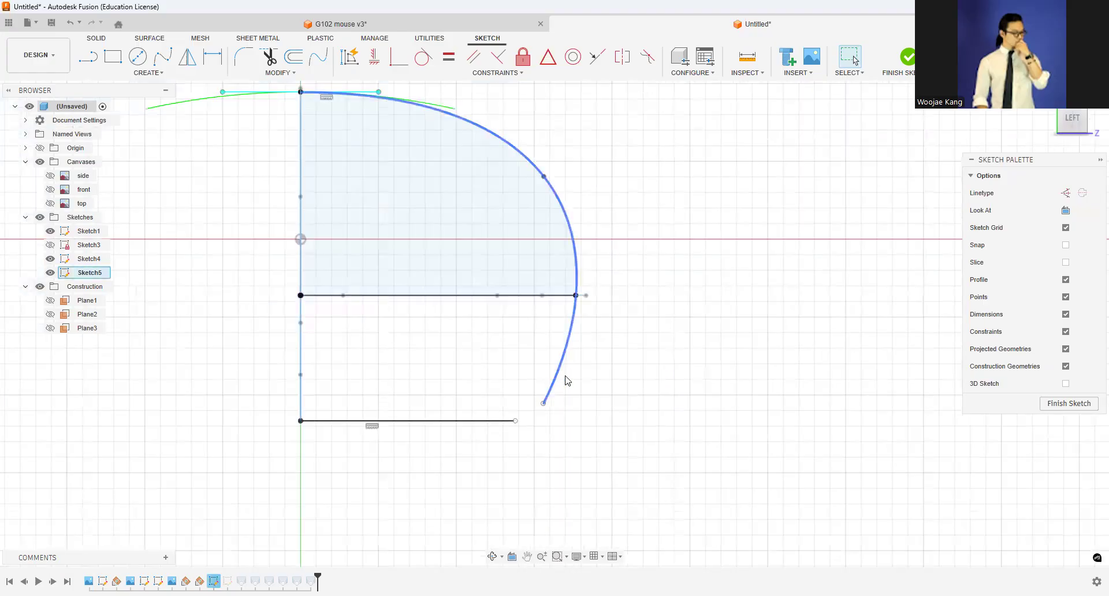
{"action": "key", "text": "Delete"}
{"action": "left_click", "coordinate": [163, 56]}
{"action": "left_click", "coordinate": [300, 91]}
{"action": "left_click", "coordinate": [434, 92]}
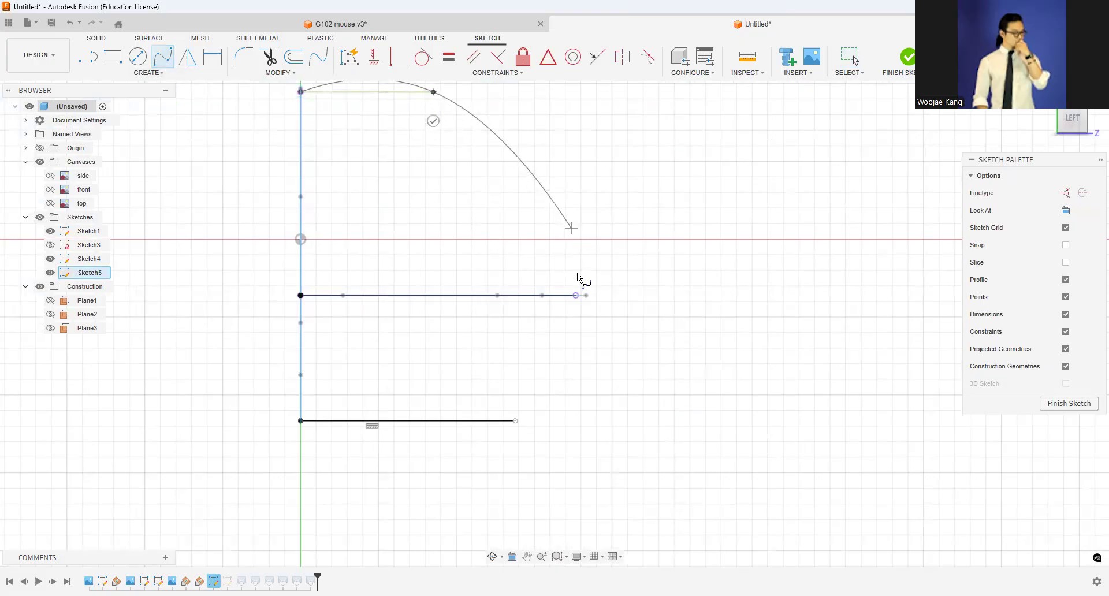
{"action": "left_click", "coordinate": [576, 296]}
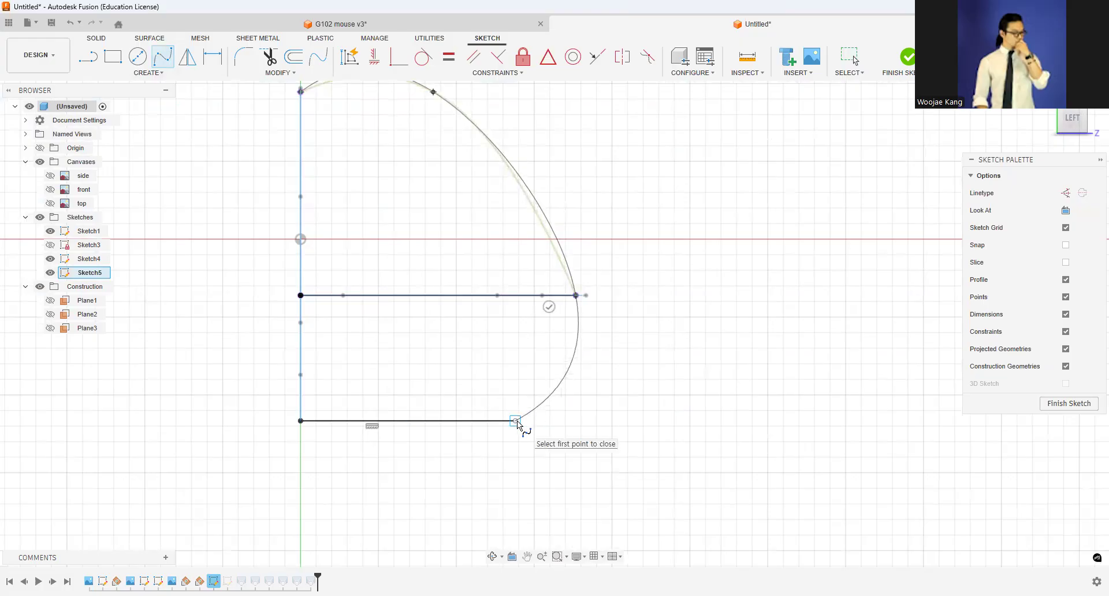
{"action": "key", "text": "Return"}
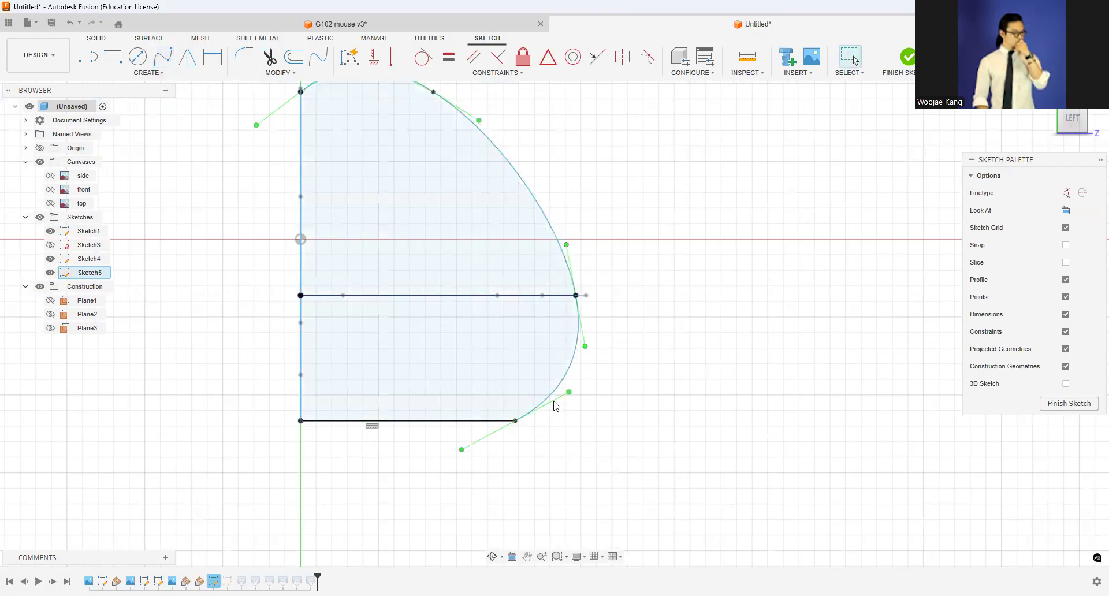
Step: Make the new spline tangent to the bottom line and level its tangent handle at the top point
{"action": "left_click", "coordinate": [424, 57]}
{"action": "left_click", "coordinate": [563, 383]}
{"action": "left_click", "coordinate": [503, 421]}
{"action": "scroll", "coordinate": [498, 423], "scroll_direction": "down", "scroll_amount": 2}
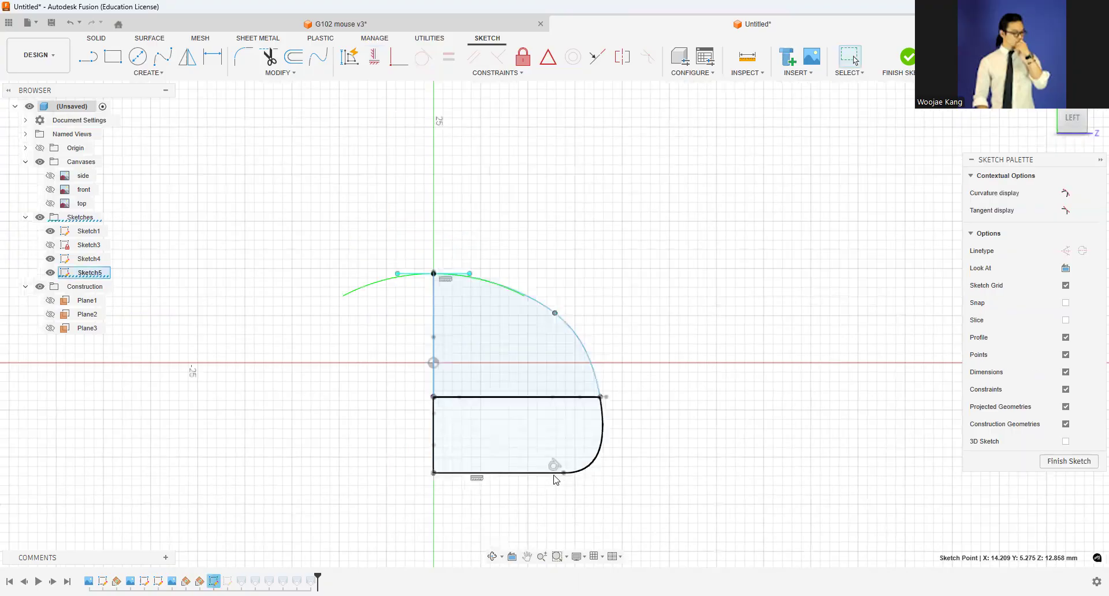
Step: Move the bottom line's outer endpoint inward to about Z 11.6 mm and finish the sketch
{"action": "left_click_drag", "start_coordinate": [564, 472], "coordinate": [548, 472]}
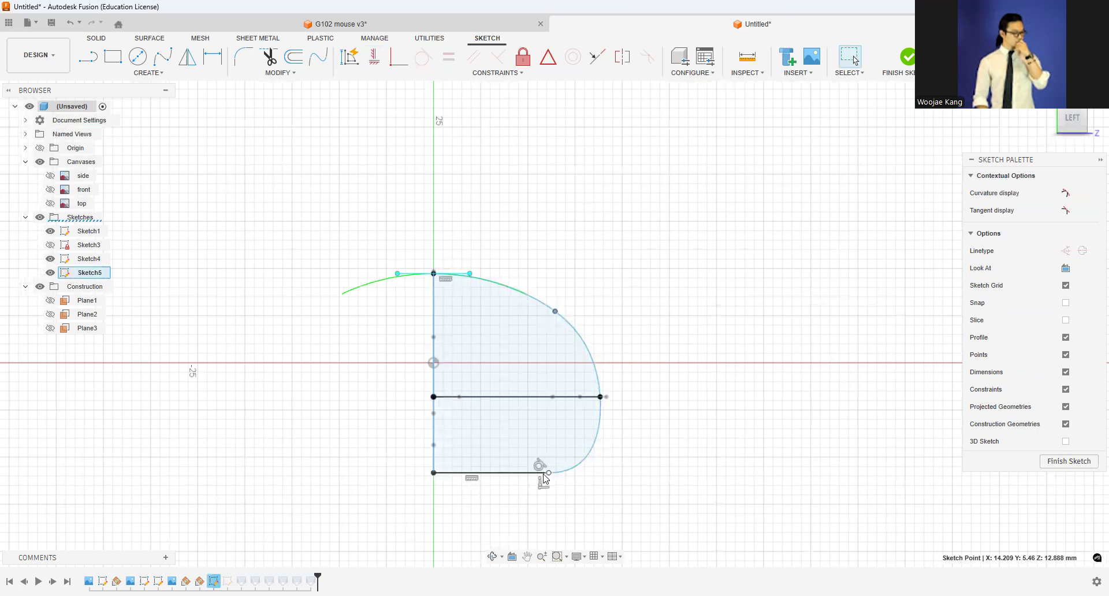
{"action": "left_click_drag", "start_coordinate": [543, 474], "coordinate": [539, 474]}
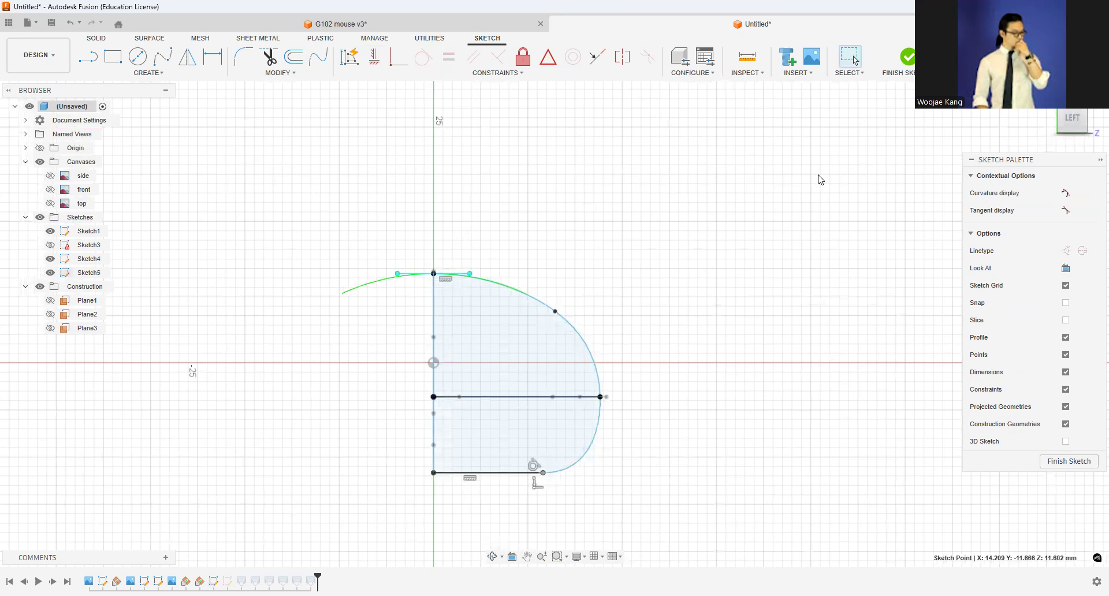
{"action": "left_click", "coordinate": [905, 57]}
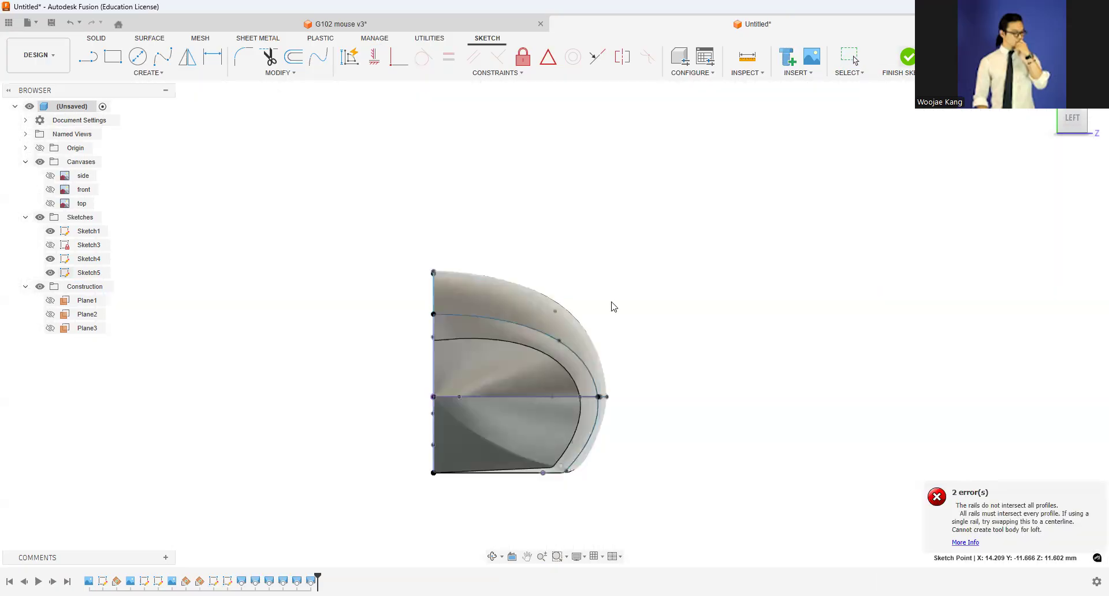
Step: Roll the design history back to just before the first loft so that only the sketches remain
{"action": "middle_click_drag", "start_coordinate": [554, 323], "coordinate": [824, 346], "text": "shift"}
{"action": "scroll", "coordinate": [824, 346], "scroll_direction": "up", "scroll_amount": 3}
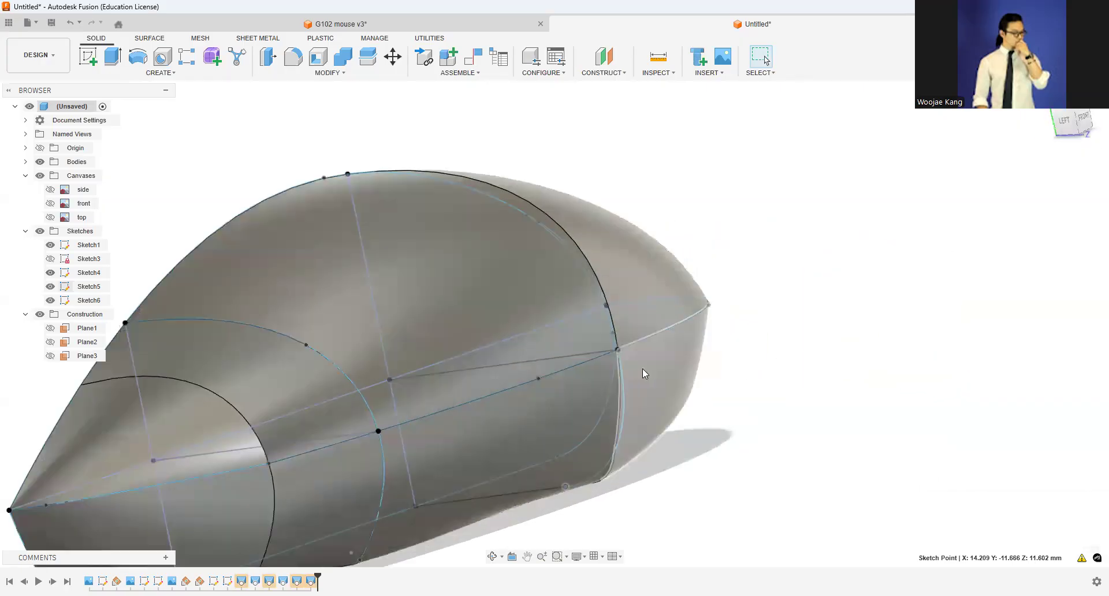
{"action": "left_click_drag", "start_coordinate": [319, 576], "coordinate": [234, 577]}
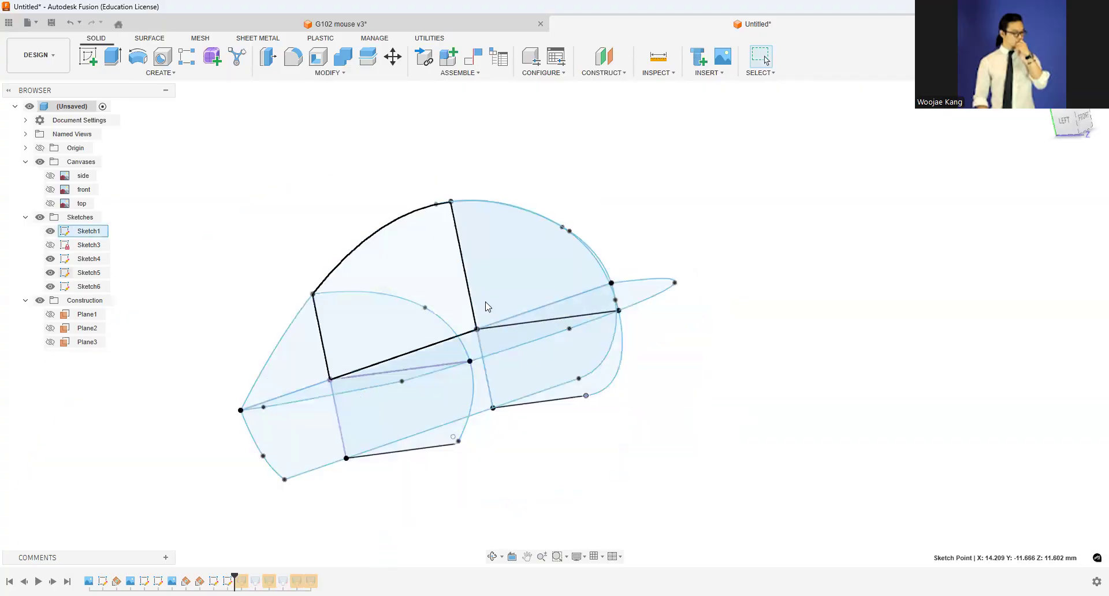
Step: Loft the lower end section as a new body between the Sketch1 side profile and Sketch4 horizontal profile, using the Sketch5 cross-section curve as rail
{"action": "left_click", "coordinate": [160, 73]}
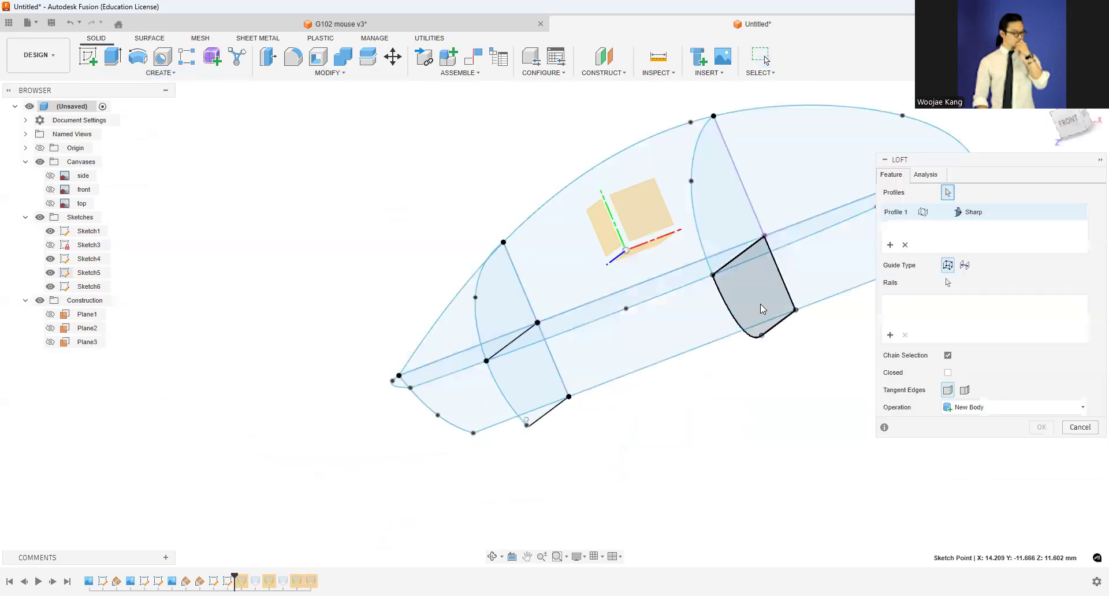
{"action": "left_click", "coordinate": [760, 305]}
{"action": "left_click", "coordinate": [784, 240]}
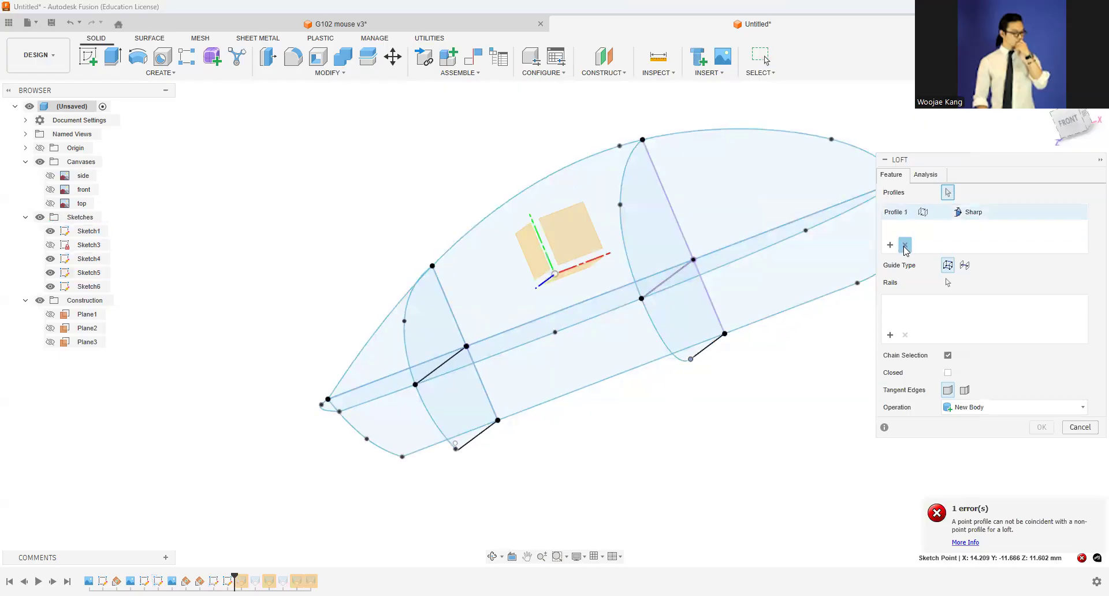
{"action": "left_click", "coordinate": [904, 247]}
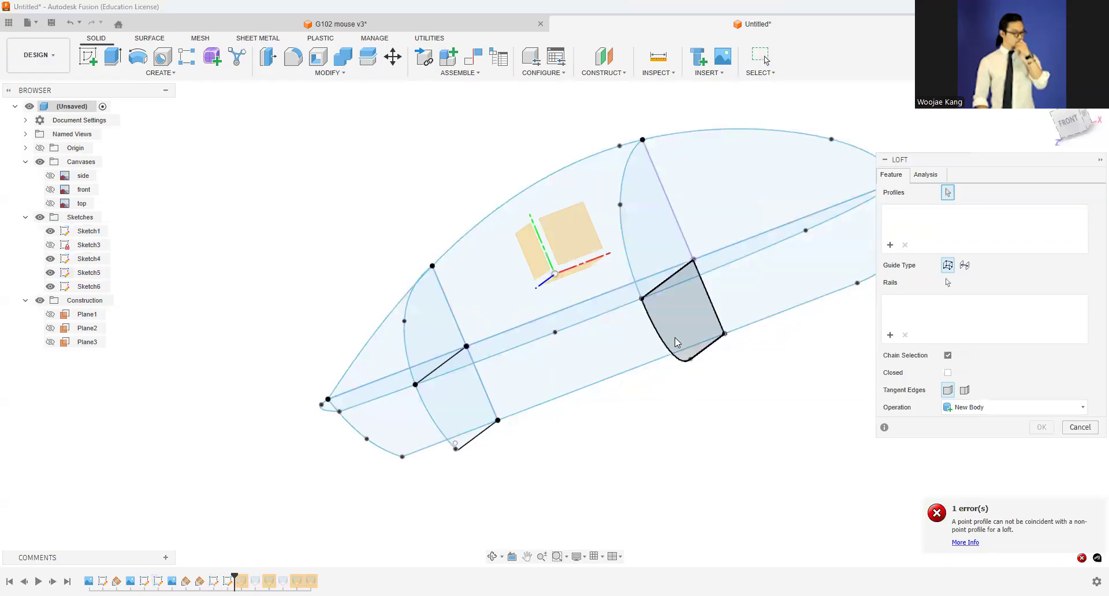
{"action": "left_click", "coordinate": [721, 261]}
{"action": "left_click", "coordinate": [828, 267]}
{"action": "scroll", "coordinate": [828, 266], "scroll_direction": "down", "scroll_amount": 2}
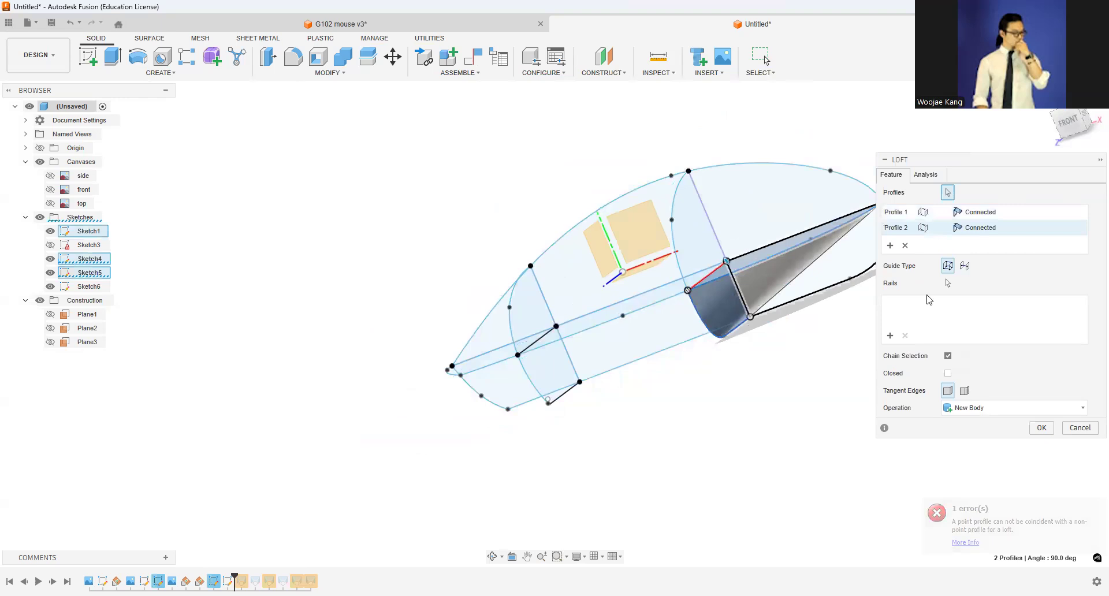
{"action": "left_click_drag", "start_coordinate": [1072, 129], "coordinate": [1069, 113]}
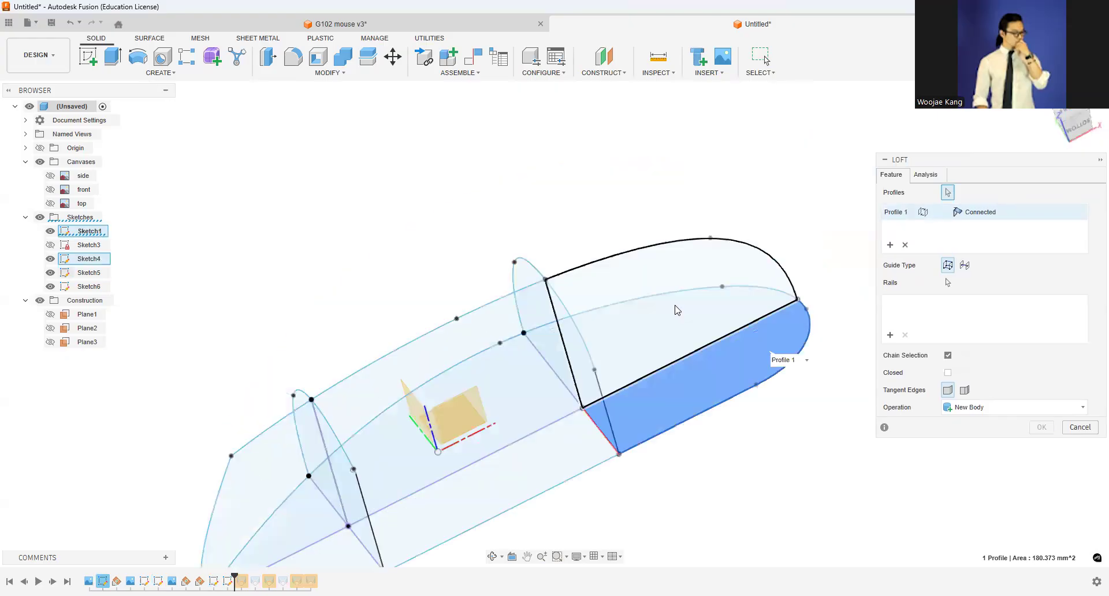
{"action": "left_click", "coordinate": [947, 282]}
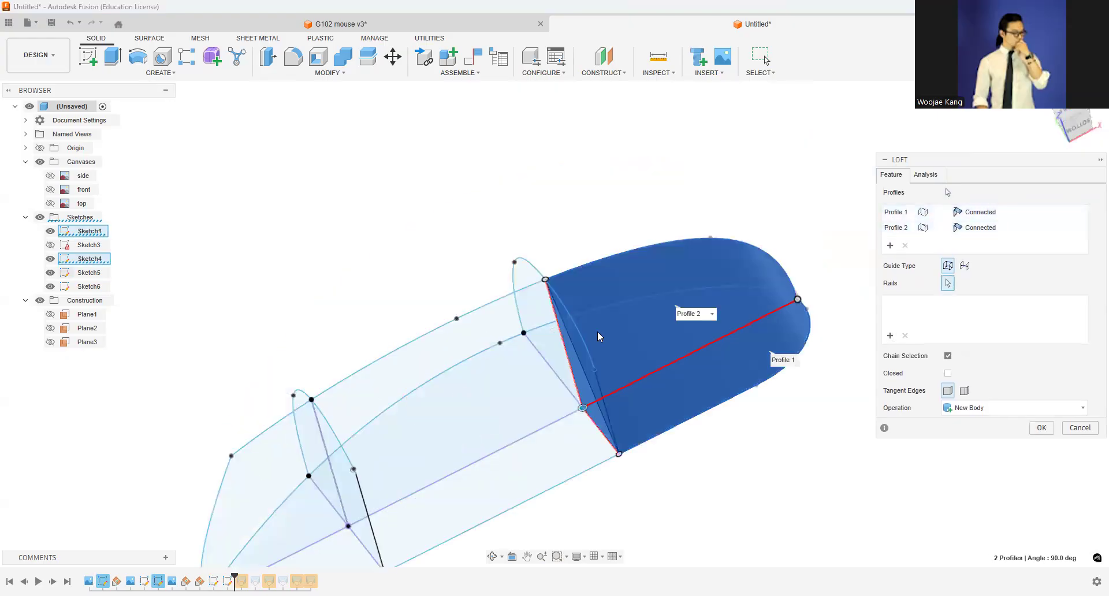
{"action": "left_click", "coordinate": [584, 337]}
{"action": "mouse_move", "coordinate": [1074, 118]}
{"action": "left_mouse_down"}
{"action": "mouse_move", "coordinate": [941, 199]}
{"action": "mouse_move", "coordinate": [947, 209]}
{"action": "left_mouse_up"}
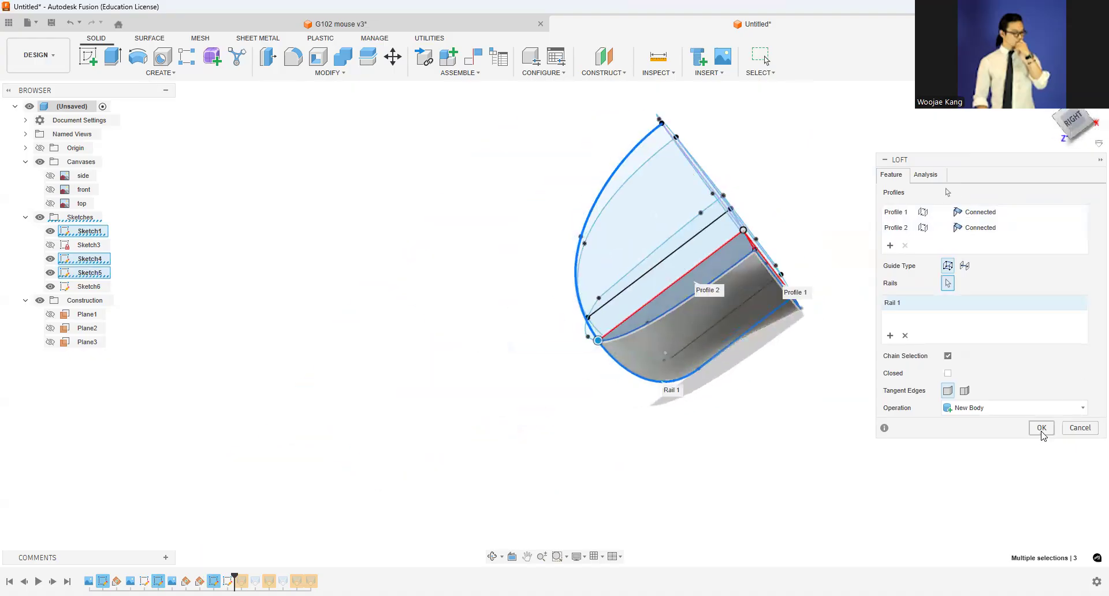
{"action": "key", "text": "Return"}
Step: Open the smaller cross-section sketch, Sketch6, for editing and delete its outer curve and the R0.75 corner arc
{"action": "mouse_move", "coordinate": [1072, 121]}
{"action": "left_mouse_down"}
{"action": "mouse_move", "coordinate": [1064, 115]}
{"action": "mouse_move", "coordinate": [1071, 124]}
{"action": "left_mouse_up"}
{"action": "mouse_move", "coordinate": [649, 323]}
{"action": "middle_mouse_down", "text": "shift"}
{"action": "mouse_move", "coordinate": [653, 376]}
{"action": "mouse_move", "coordinate": [688, 393]}
{"action": "mouse_move", "coordinate": [711, 381]}
{"action": "mouse_move", "coordinate": [711, 341]}
{"action": "mouse_move", "coordinate": [741, 261]}
{"action": "middle_mouse_up", "text": "shift"}
{"action": "scroll", "coordinate": [739, 257], "scroll_direction": "down", "scroll_amount": 3}
{"action": "middle_click_drag", "start_coordinate": [676, 232], "coordinate": [783, 228]}
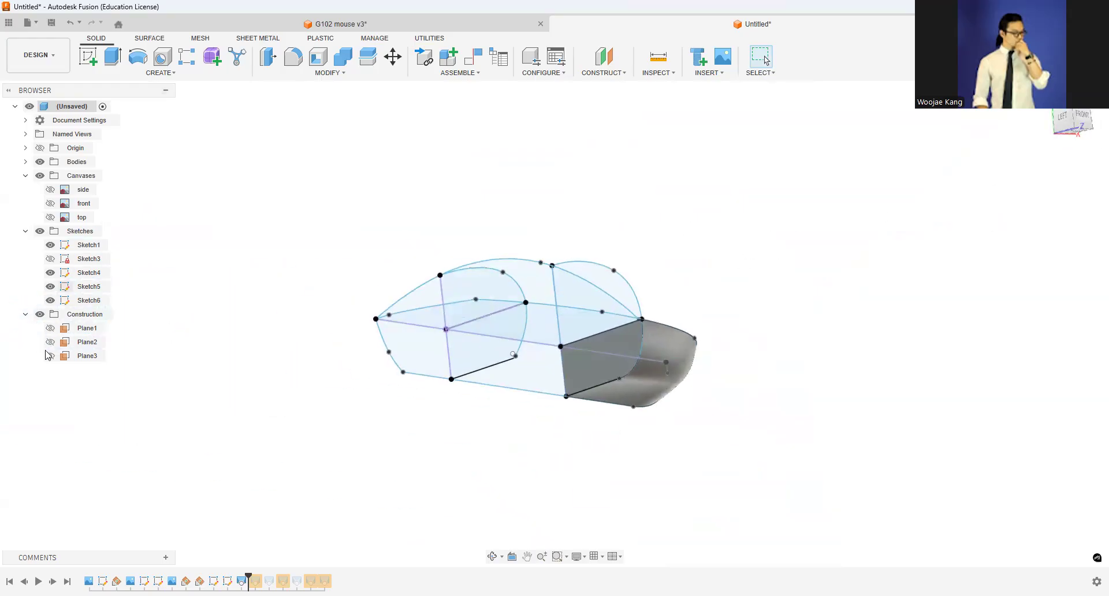
{"action": "left_click", "coordinate": [84, 300]}
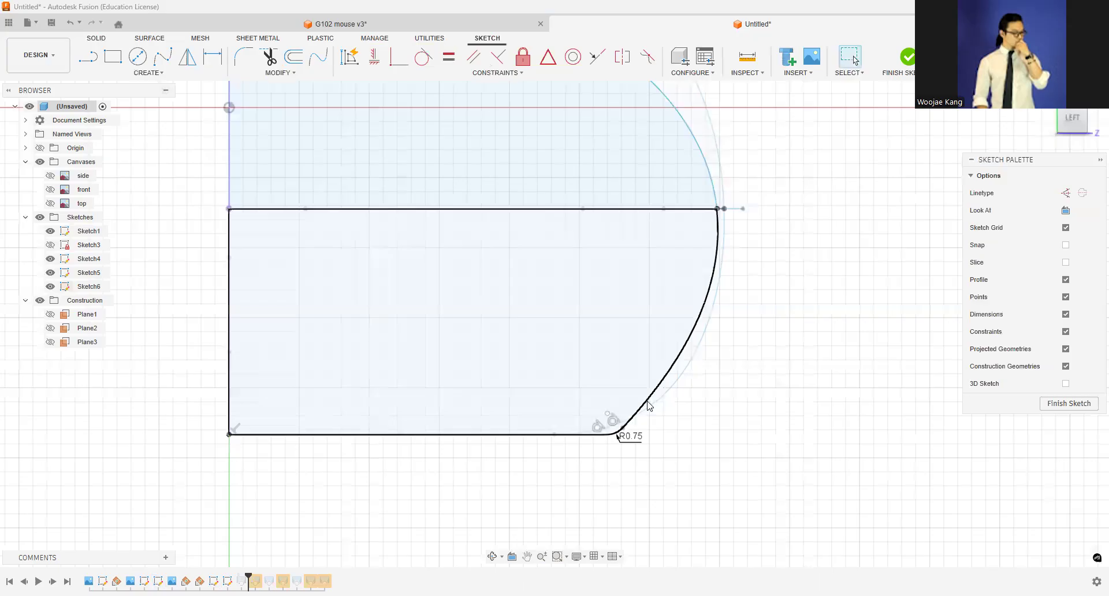
{"action": "left_click", "coordinate": [648, 401]}
{"action": "key", "text": "Delete"}
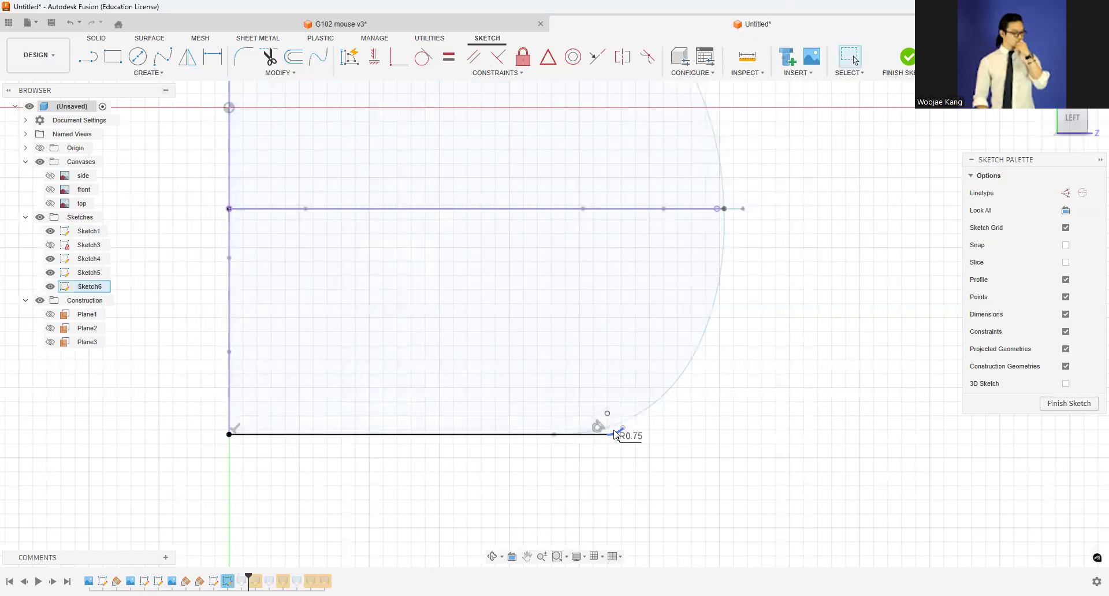
{"action": "scroll", "coordinate": [699, 395], "scroll_direction": "up", "scroll_amount": 1}
{"action": "key", "text": "Delete"}
{"action": "scroll", "coordinate": [698, 395], "scroll_direction": "down", "scroll_amount": 3}
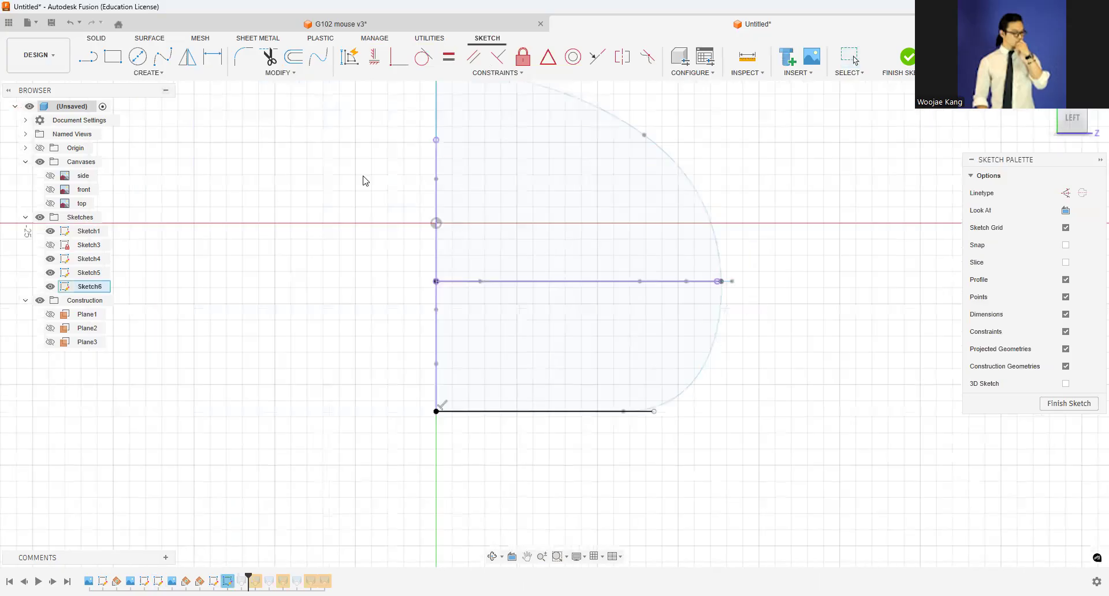
Step: Draw a fit point spline from the top point through an upper middle point and the horizontal line's outer end to the bottom line's end
{"action": "middle_click_drag", "start_coordinate": [362, 181], "coordinate": [333, 231]}
{"action": "left_click", "coordinate": [163, 56]}
{"action": "left_click", "coordinate": [406, 190]}
{"action": "left_click", "coordinate": [582, 208]}
{"action": "double_click", "coordinate": [690, 332]}
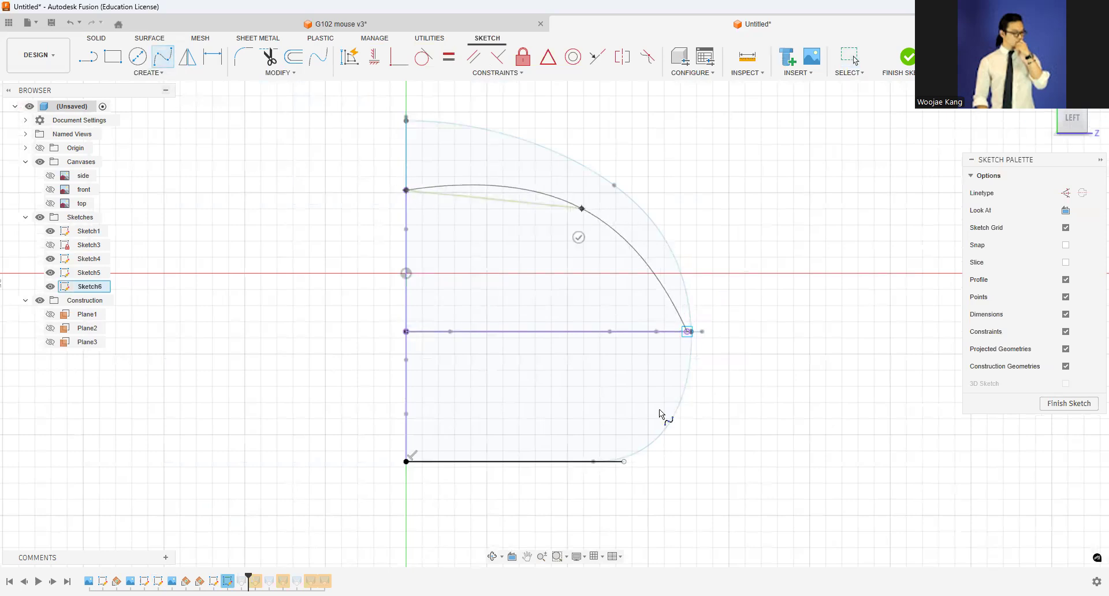
{"action": "left_click", "coordinate": [625, 461]}
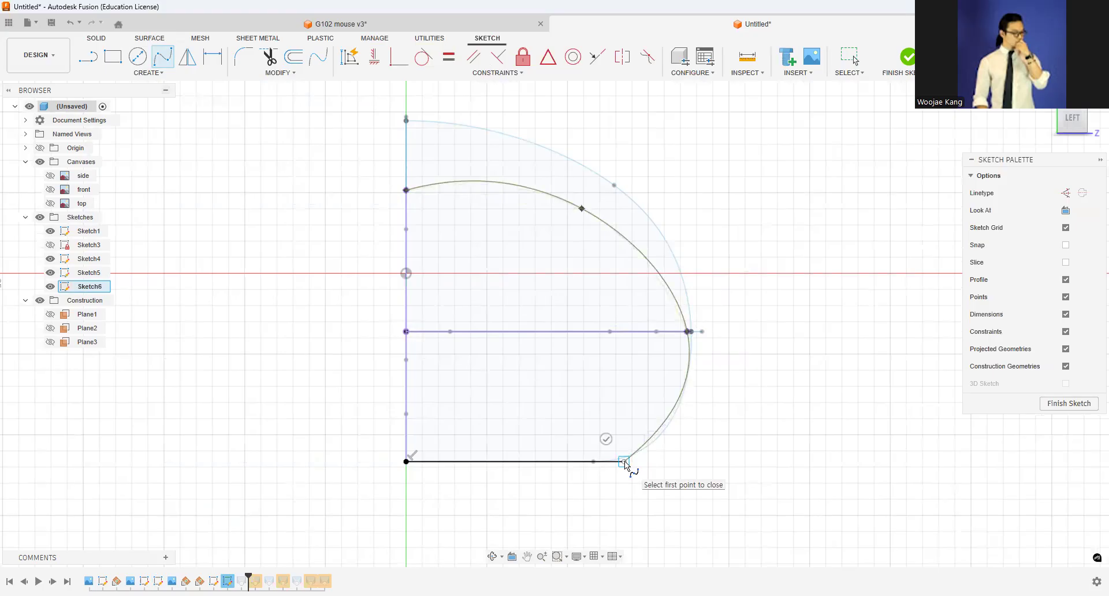
{"action": "key", "text": "Escape"}
Step: Make the Sketch6 spline tangent to the bottom line and move that line's outer endpoint inward to about Z 11.2 mm
{"action": "scroll", "coordinate": [650, 439], "scroll_direction": "up", "scroll_amount": 1}
{"action": "left_click", "coordinate": [430, 56]}
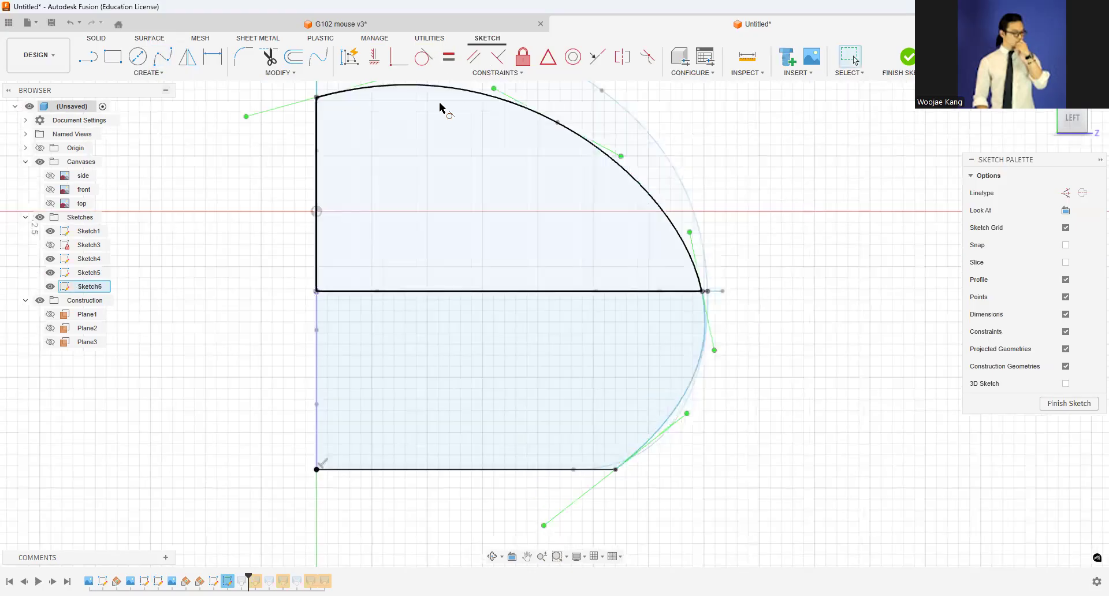
{"action": "left_click", "coordinate": [590, 470]}
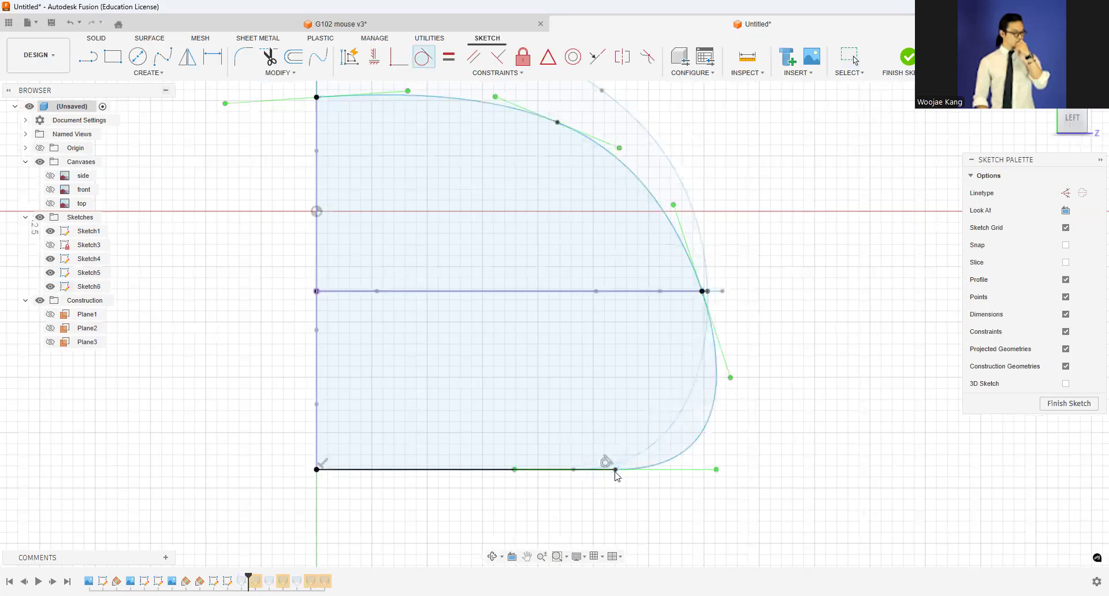
{"action": "key", "text": "Escape"}
{"action": "double_click", "coordinate": [565, 469]}
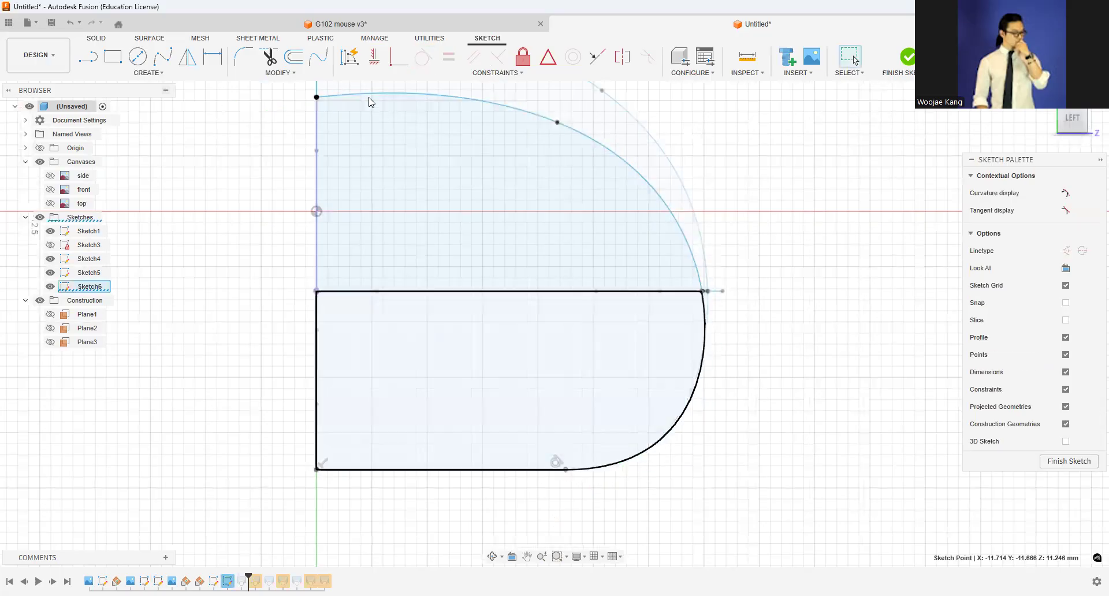
Step: Constrain the spline's tangent handle at the top point to be horizontal
{"action": "middle_click_drag", "start_coordinate": [360, 93], "coordinate": [395, 164]}
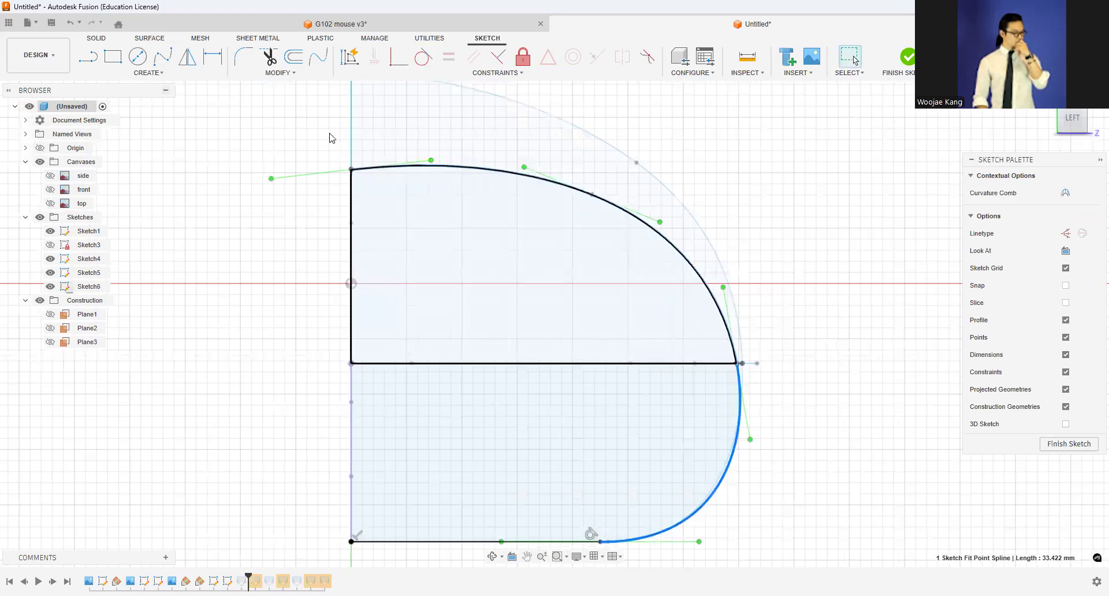
{"action": "left_click", "coordinate": [308, 176]}
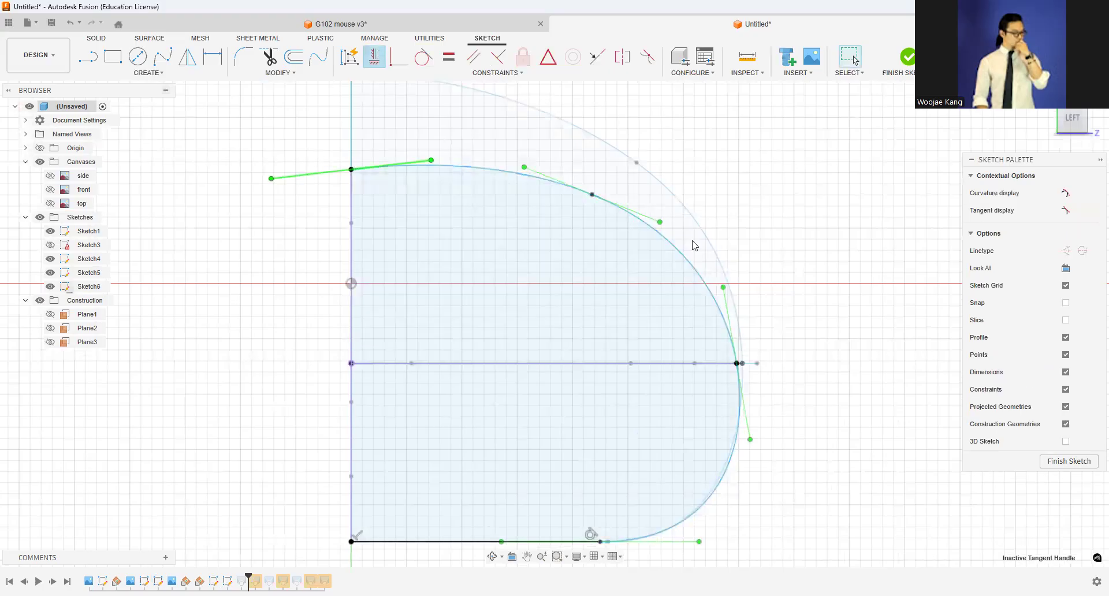
{"action": "left_click", "coordinate": [624, 230]}
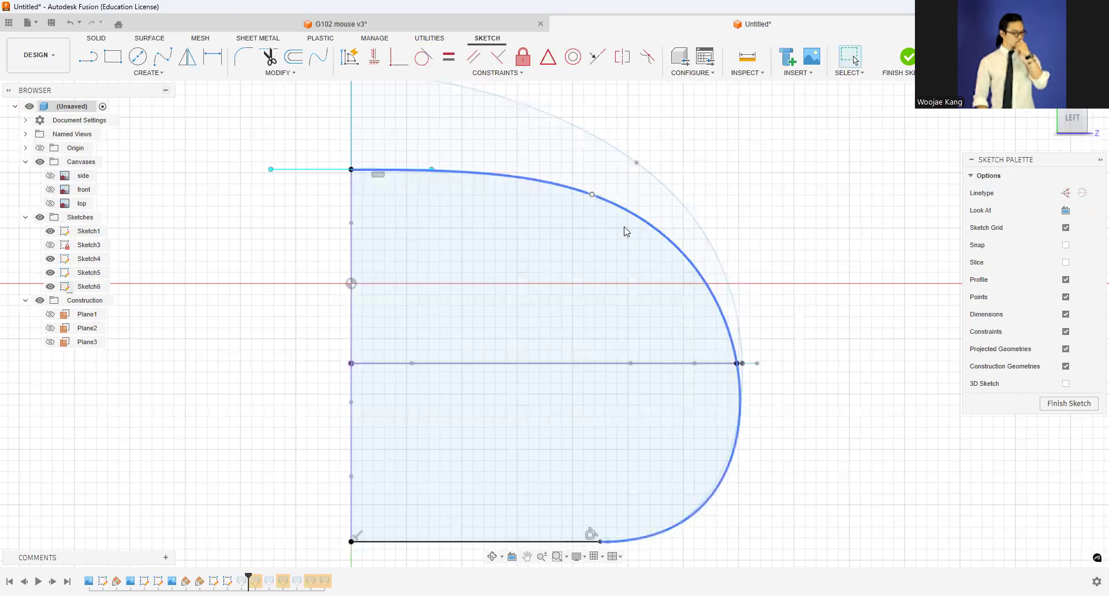
Step: Move the spline's middle point to about Y 3.1, Z 12.9 mm, steepen its tangent handle at the horizontal line, and finish the sketch
{"action": "left_click", "coordinate": [637, 217]}
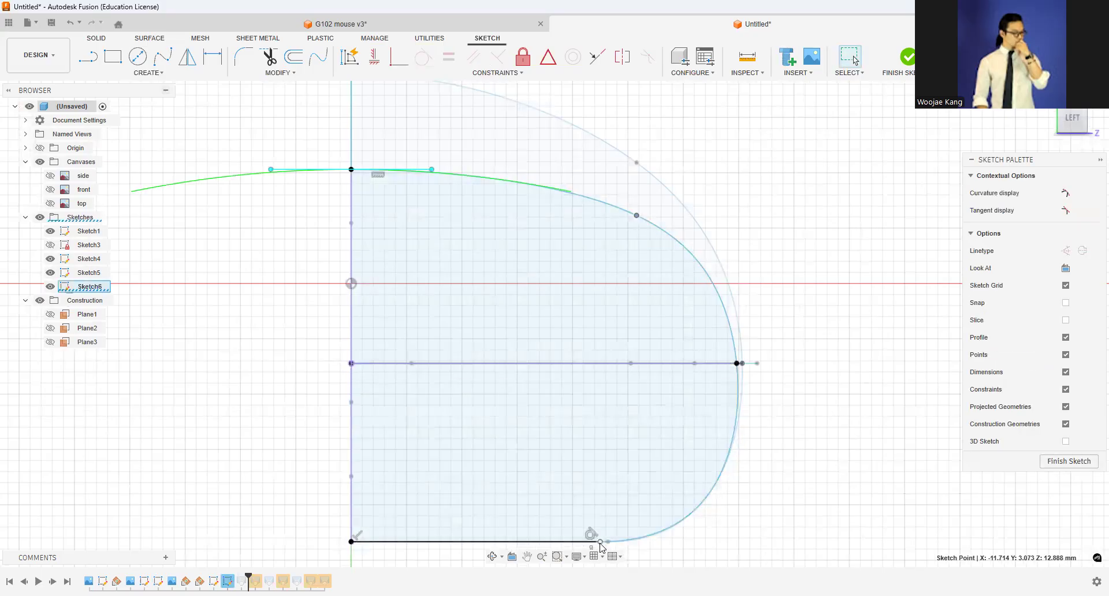
{"action": "left_click", "coordinate": [737, 378]}
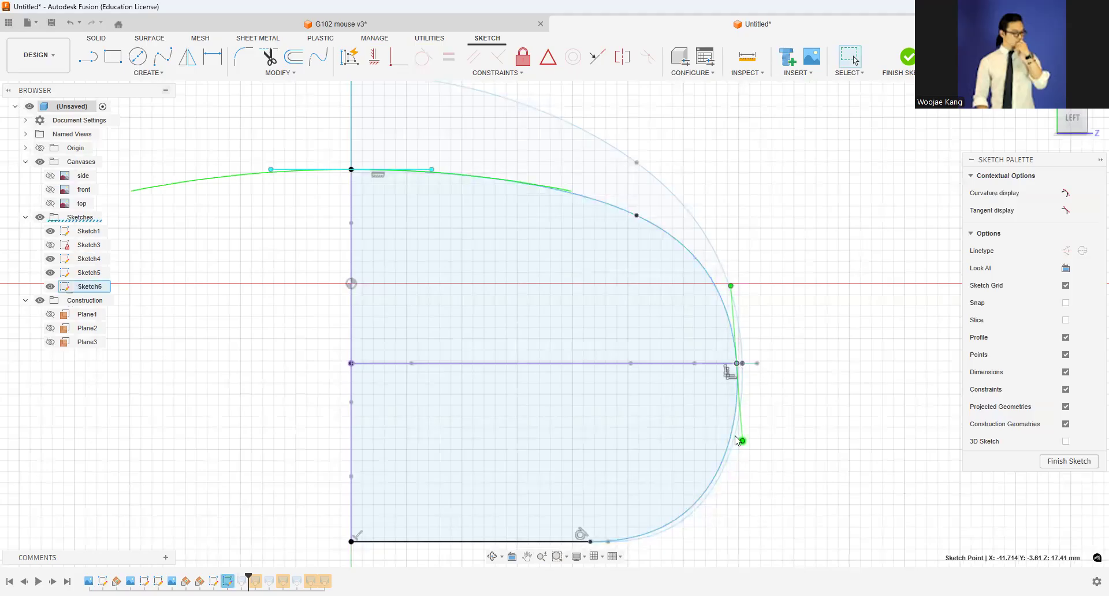
{"action": "left_click_drag", "start_coordinate": [742, 440], "coordinate": [736, 435]}
{"action": "left_click", "coordinate": [908, 57]}
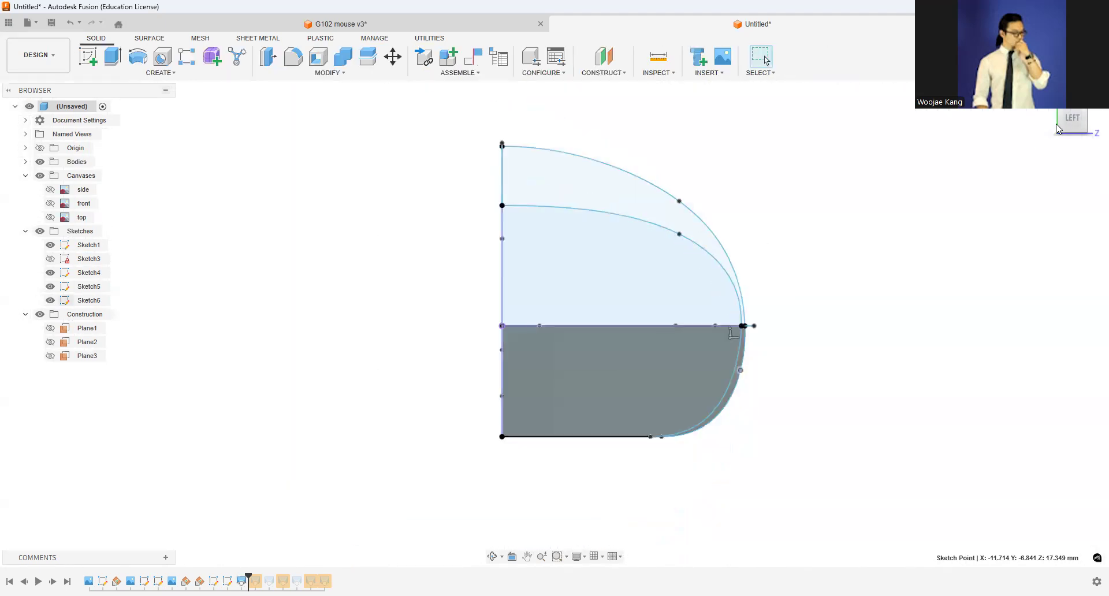
Step: Loft the lower middle section between its side and horizontal profiles, using both cross-section curves as rails and joining it to the existing body
{"action": "middle_click_drag", "start_coordinate": [555, 324], "coordinate": [497, 323], "text": "shift"}
{"action": "middle_click_drag", "start_coordinate": [947, 202], "coordinate": [1022, 208]}
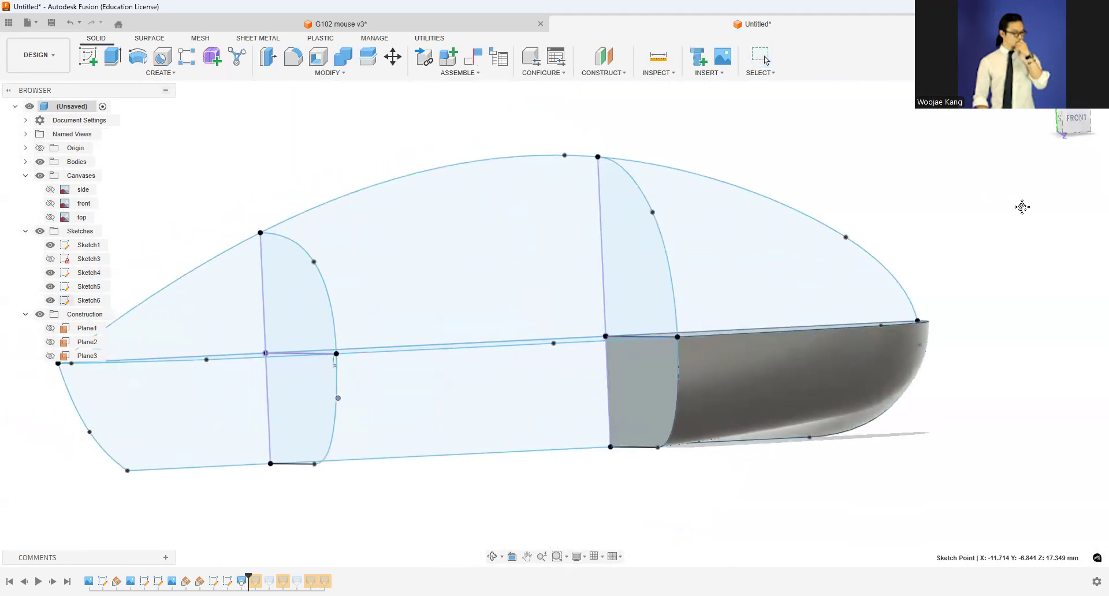
{"action": "scroll", "coordinate": [1016, 215], "scroll_direction": "down", "scroll_amount": 2}
{"action": "left_click", "coordinate": [156, 72]}
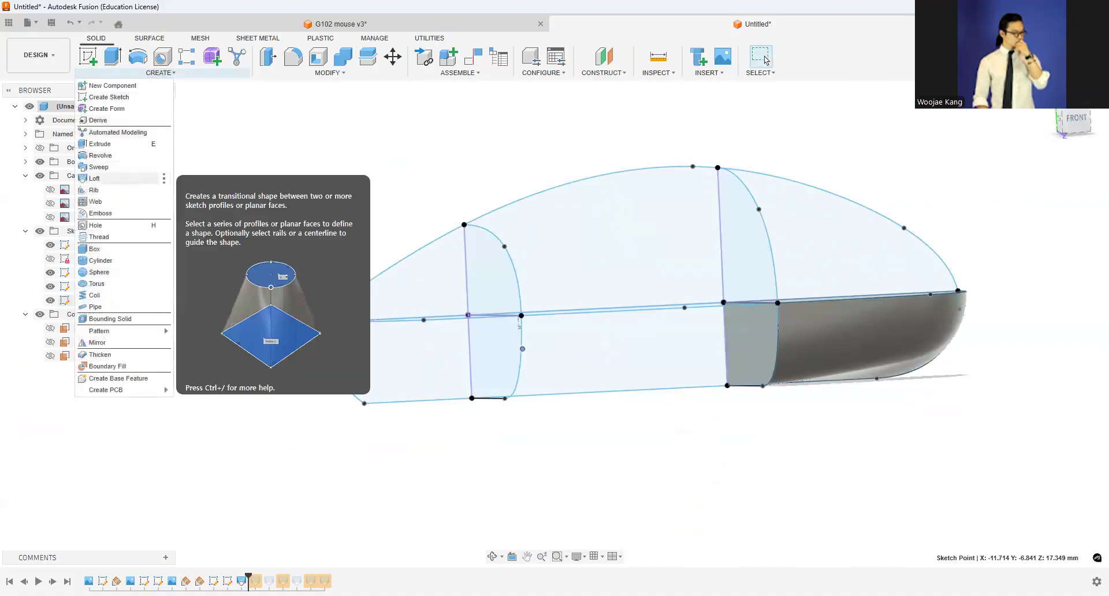
{"action": "left_click", "coordinate": [94, 178]}
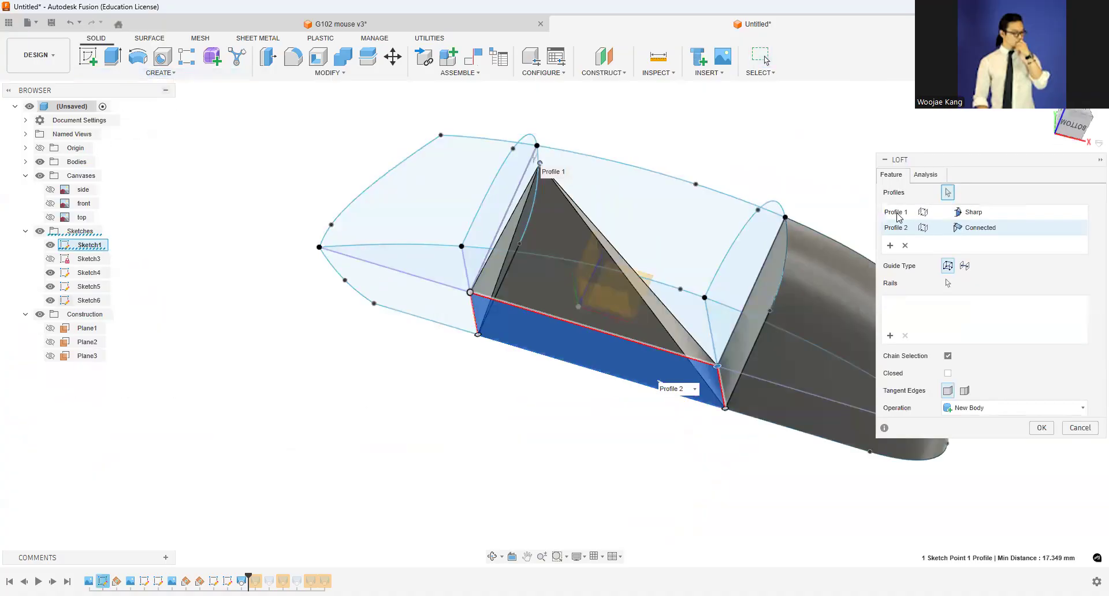
{"action": "left_click", "coordinate": [910, 245]}
{"action": "left_click", "coordinate": [714, 241]}
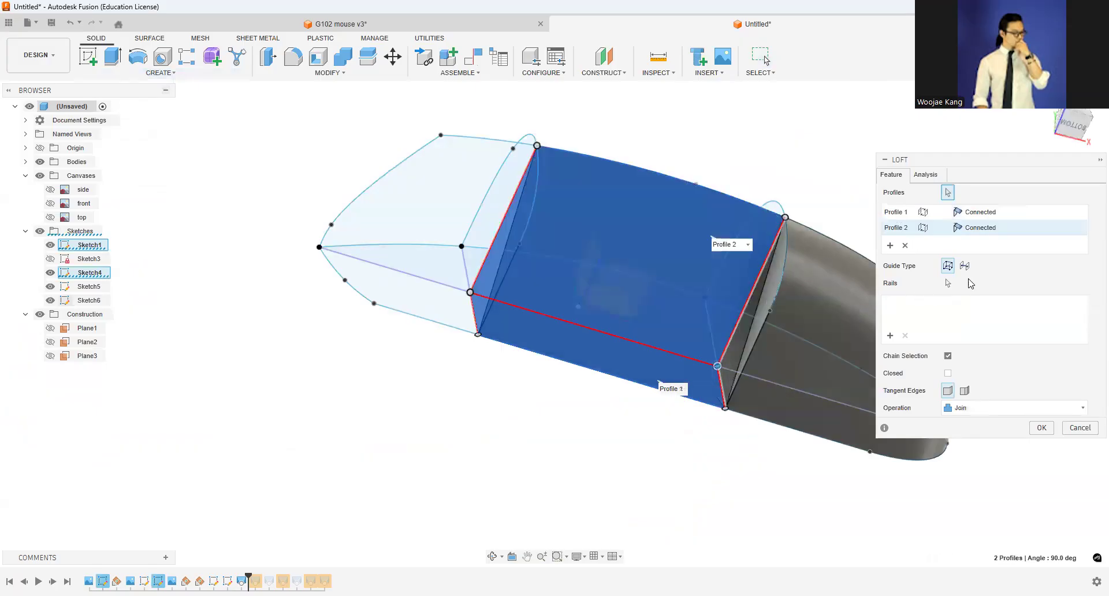
{"action": "left_click", "coordinate": [893, 335]}
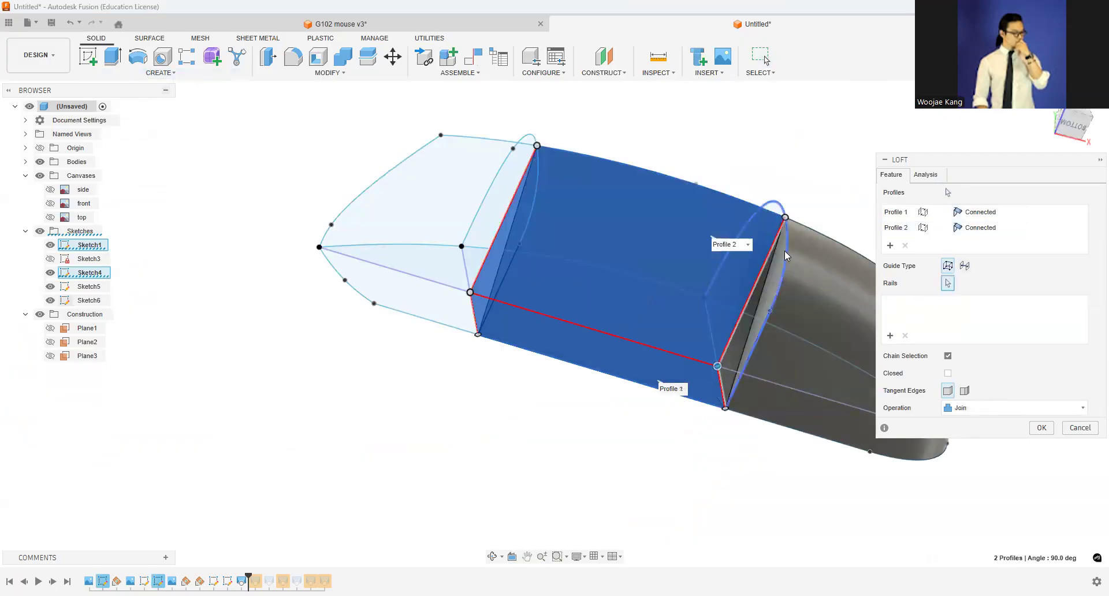
{"action": "left_click", "coordinate": [537, 182]}
{"action": "left_click", "coordinate": [775, 310]}
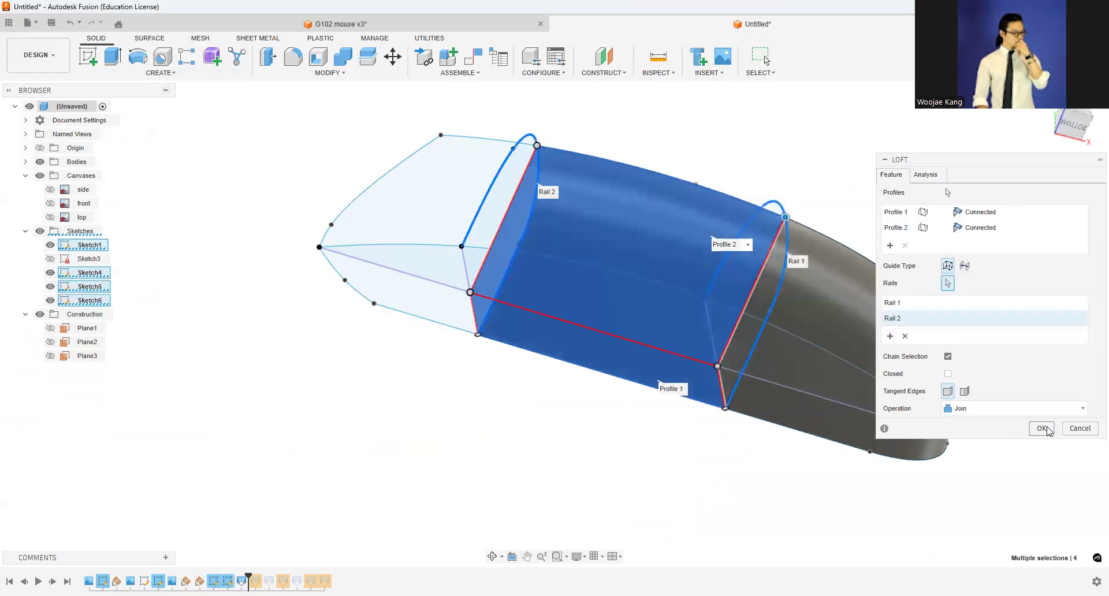
{"action": "key", "text": "Return"}
Step: Loft the remaining lower end section between its side and horizontal profiles, with the Sketch6 curve as rail, joined to the body
{"action": "left_click", "coordinate": [145, 73]}
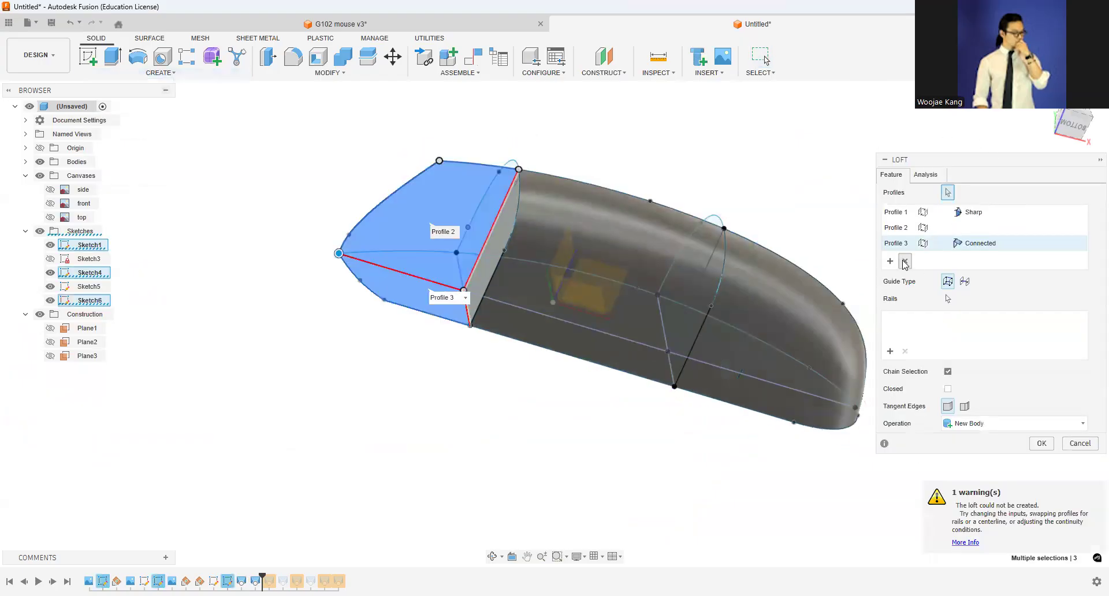
{"action": "left_click", "coordinate": [383, 300]}
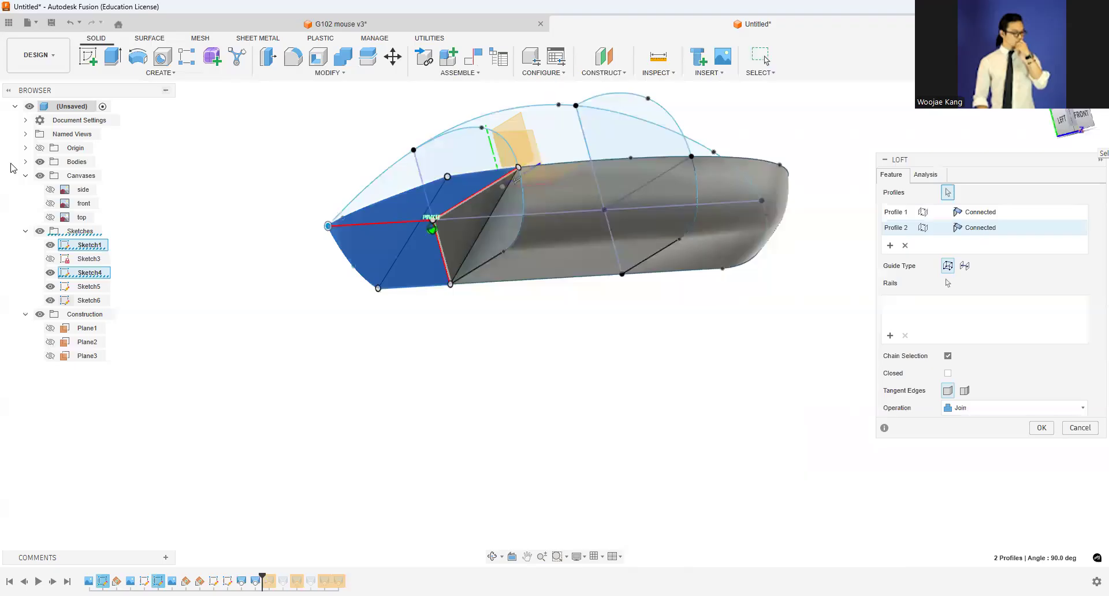
{"action": "scroll", "coordinate": [545, 217], "scroll_direction": "up", "scroll_amount": 3}
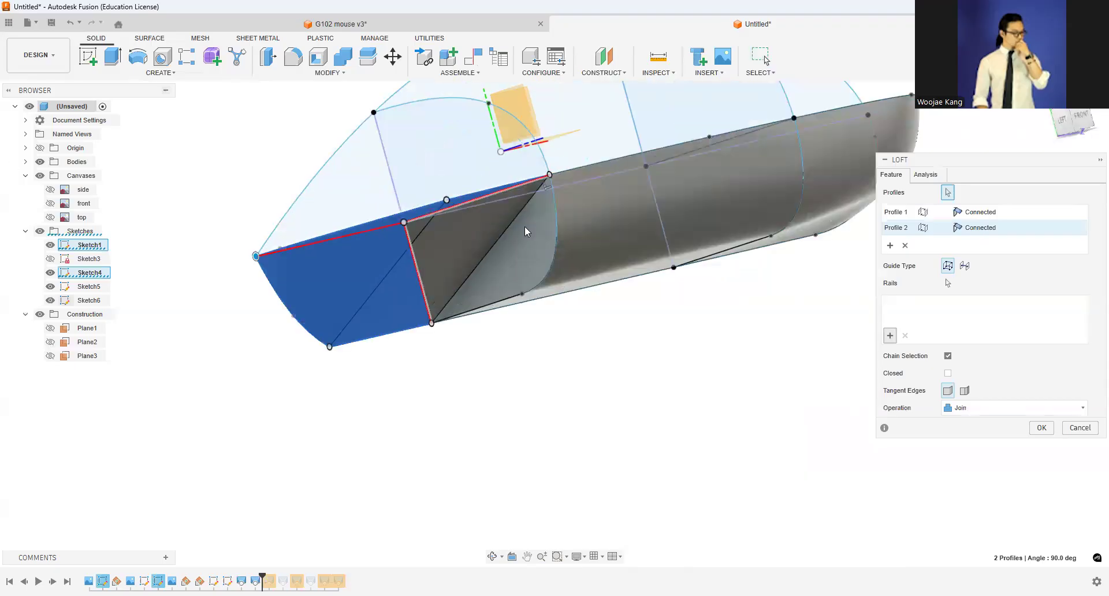
{"action": "left_click", "coordinate": [555, 225]}
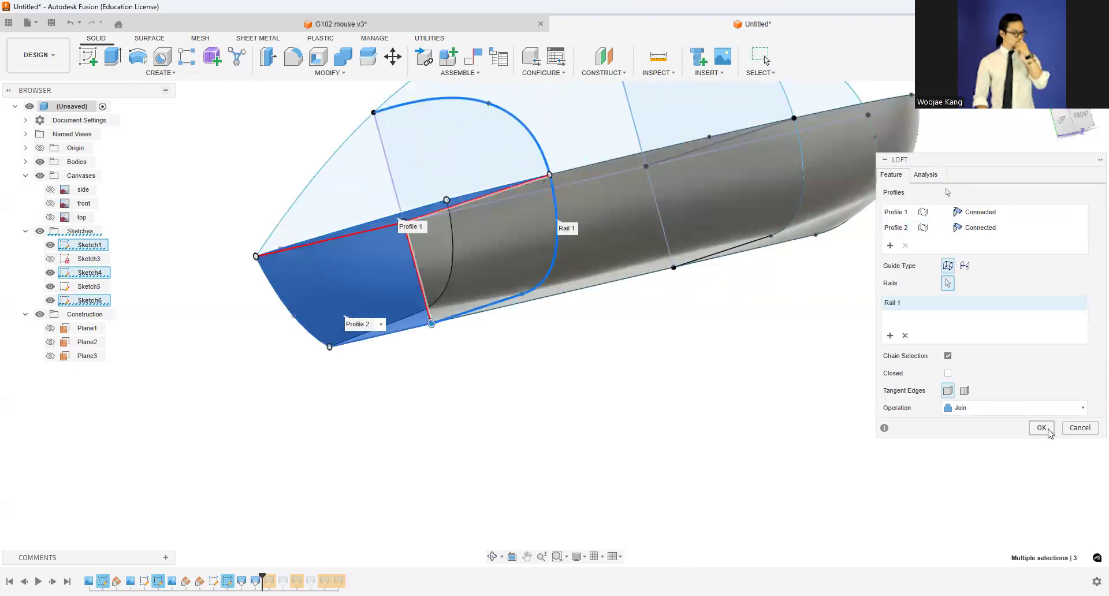
{"action": "key", "text": "Return"}
{"action": "scroll", "coordinate": [580, 296], "scroll_direction": "down", "scroll_amount": 2}
{"action": "middle_click_drag", "start_coordinate": [580, 296], "coordinate": [913, 284], "text": "shift"}
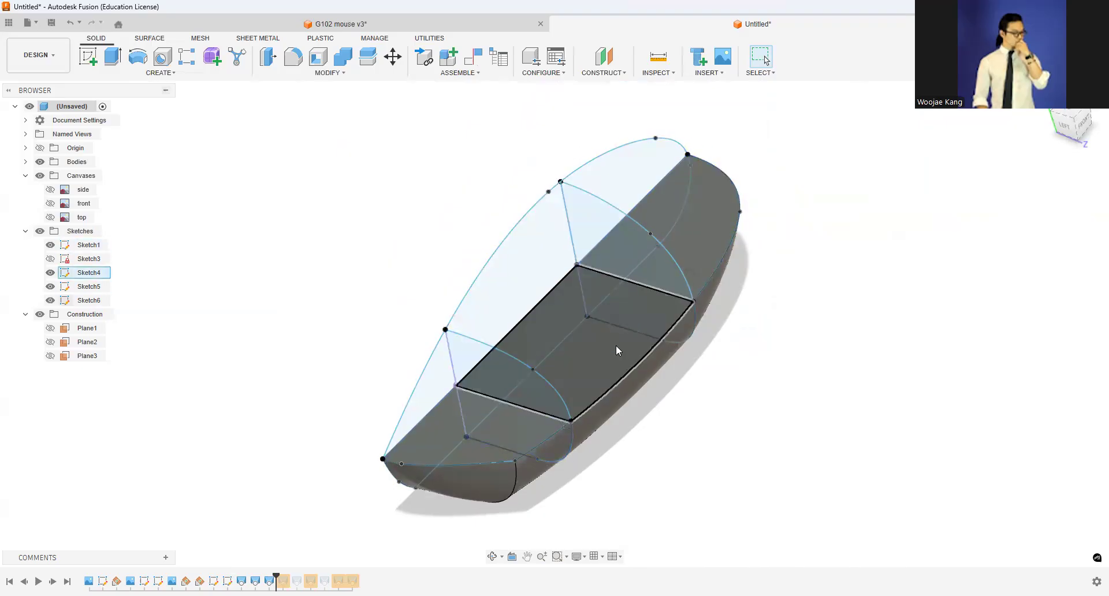
{"action": "scroll", "coordinate": [423, 421], "scroll_direction": "up", "scroll_amount": 3}
{"action": "scroll", "coordinate": [422, 463], "scroll_direction": "down", "scroll_amount": 3}
{"action": "scroll", "coordinate": [343, 477], "scroll_direction": "up", "scroll_amount": 3}
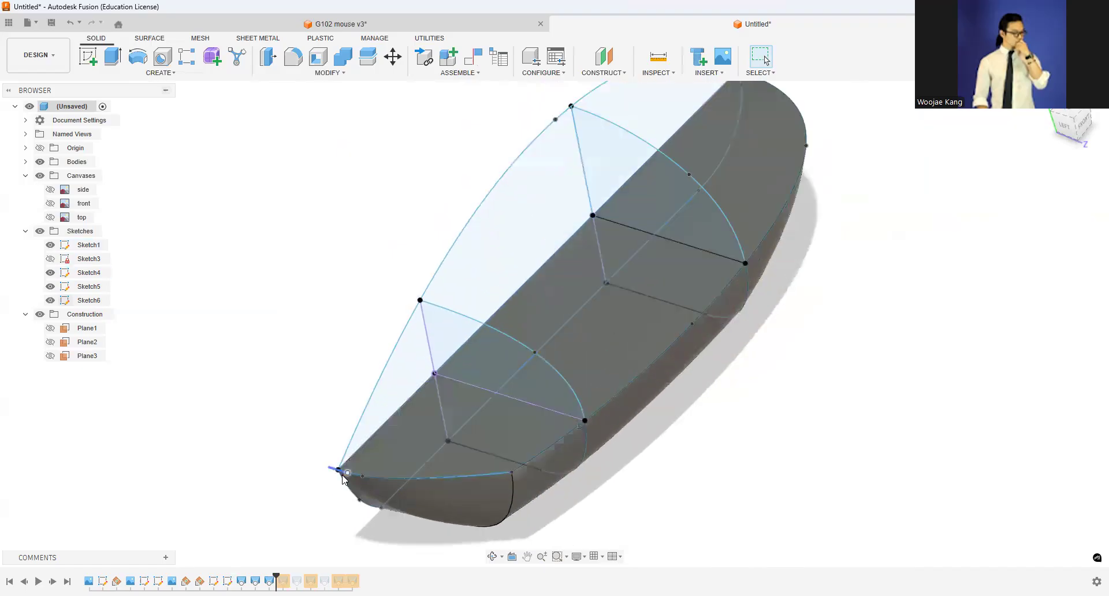
{"action": "scroll", "coordinate": [657, 354], "scroll_direction": "down", "scroll_amount": 2}
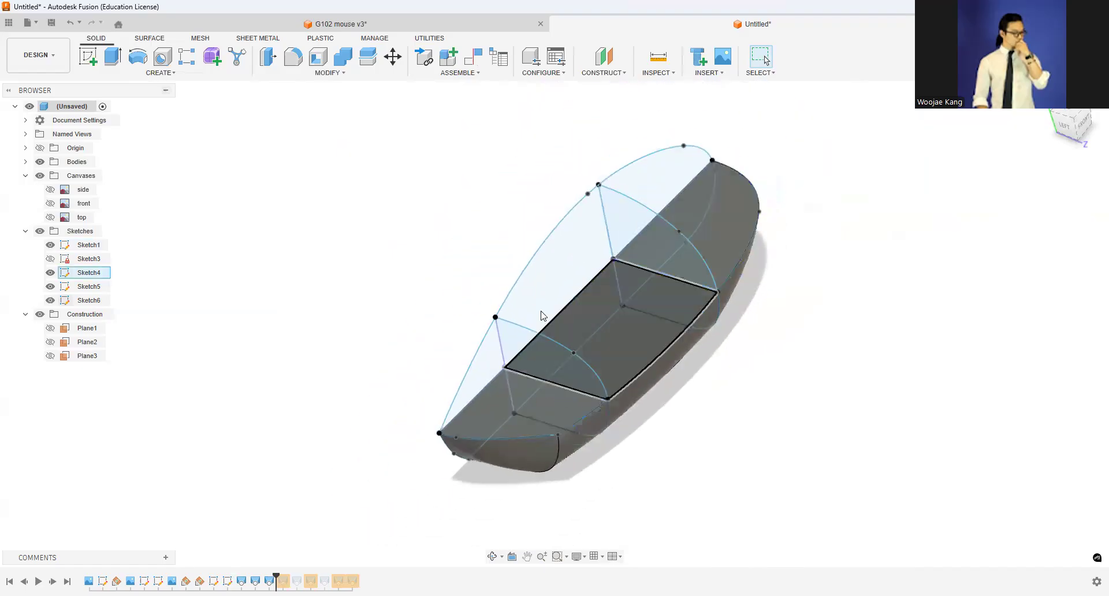
Step: Loft the upper narrow front section between its side and horizontal profiles, with the Sketch6 curve as rail, Profile 2 set to Direction, joined to the body
{"action": "scroll", "coordinate": [549, 320], "scroll_direction": "up", "scroll_amount": 2}
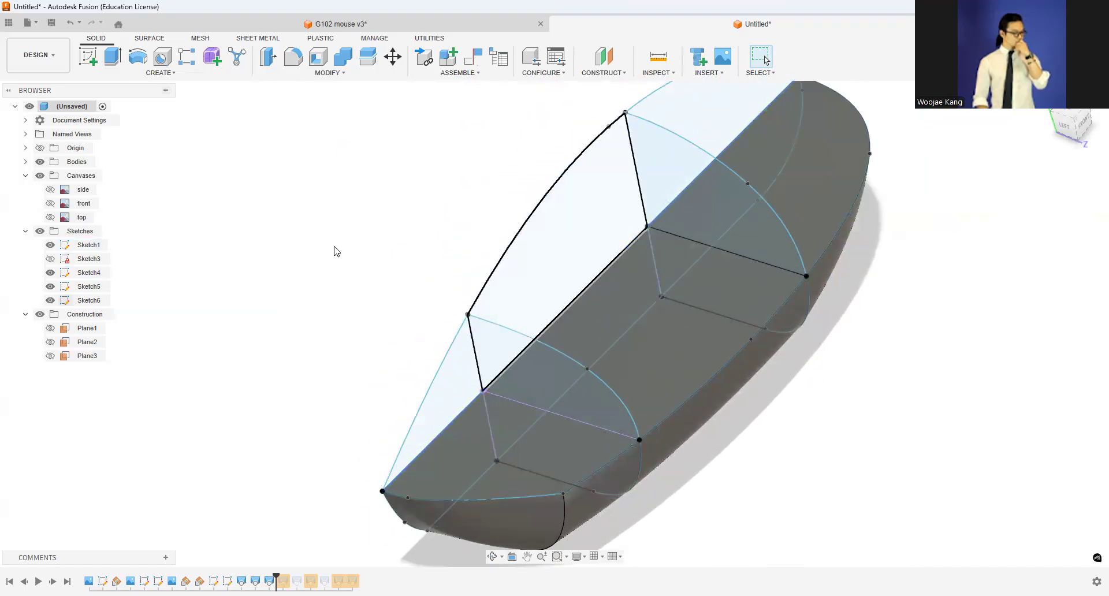
{"action": "left_click", "coordinate": [156, 73]}
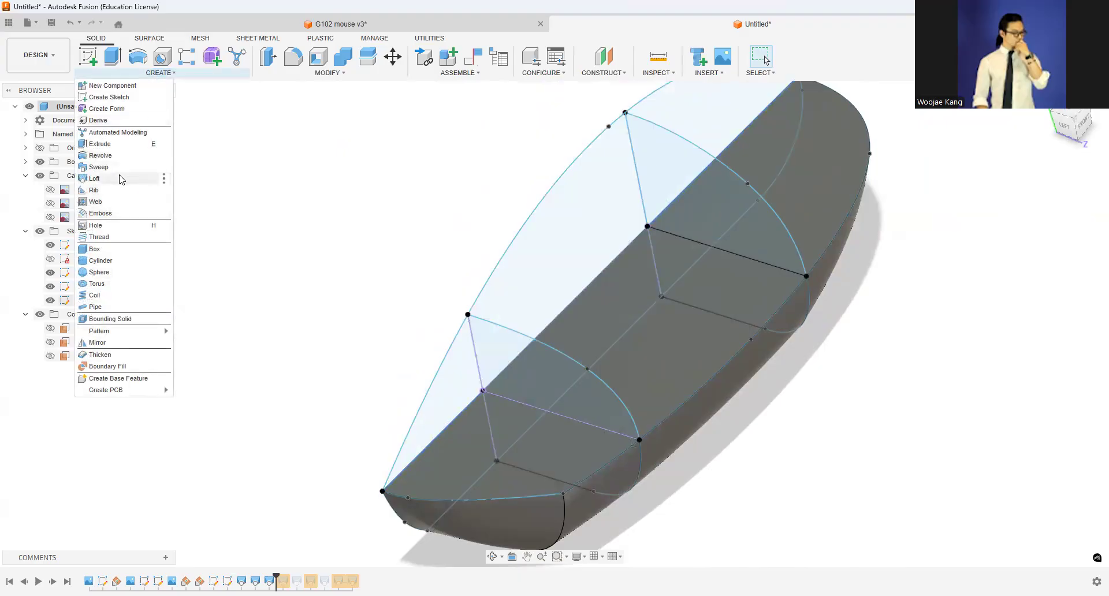
{"action": "left_click", "coordinate": [463, 389]}
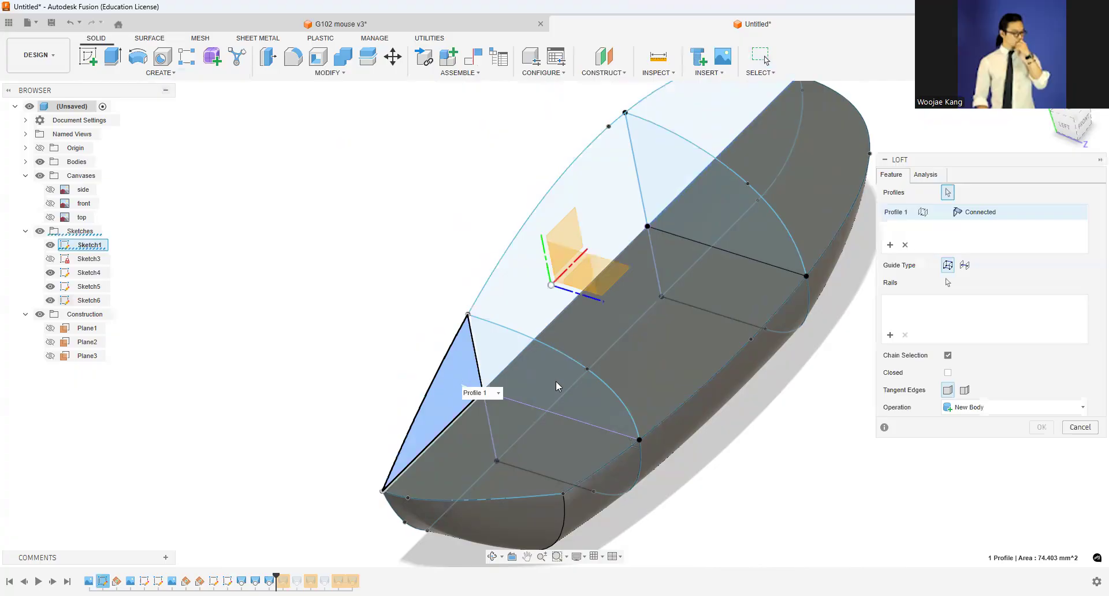
{"action": "left_click", "coordinate": [537, 456]}
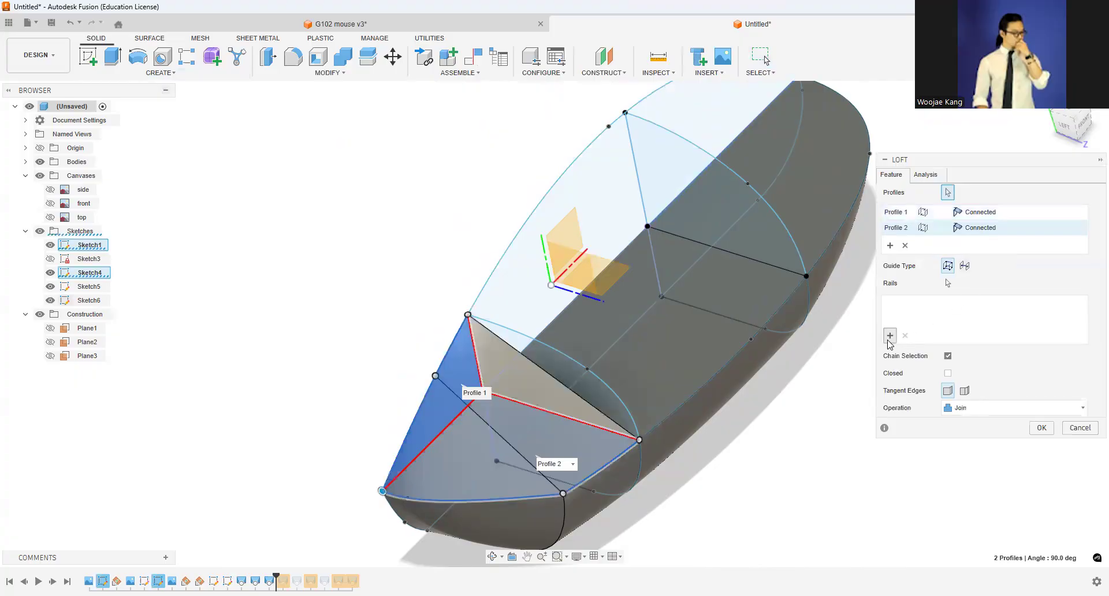
{"action": "left_click", "coordinate": [574, 360]}
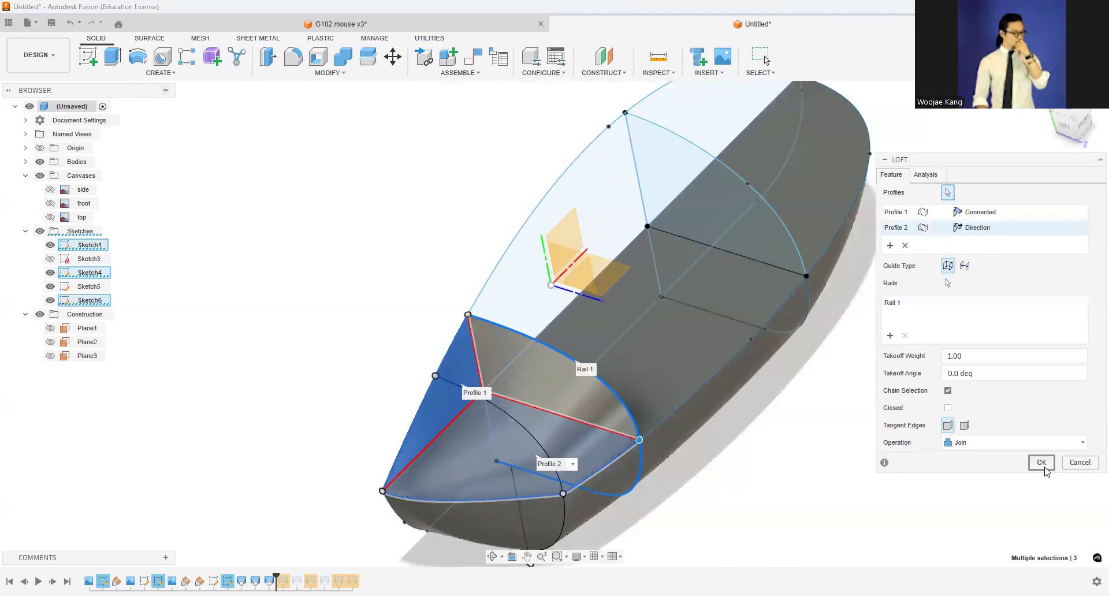
{"action": "left_click", "coordinate": [1041, 466]}
Step: Loft the upper middle section between its side and horizontal profiles, using both cross-section curves as rails, Profile 2 set to Direction, joined to the body
{"action": "left_click", "coordinate": [140, 75]}
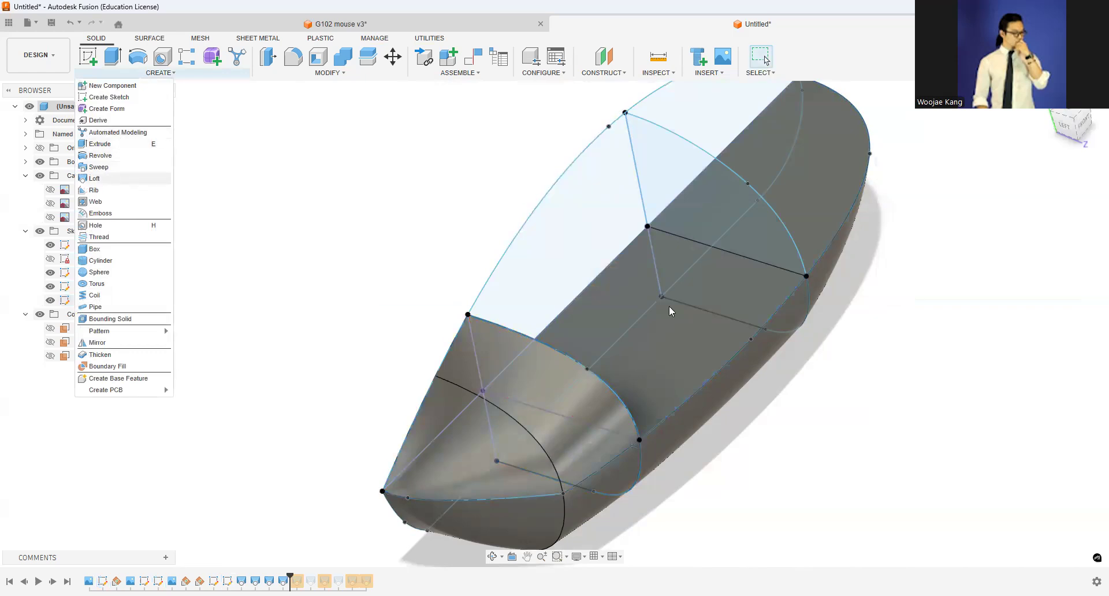
{"action": "left_click", "coordinate": [679, 321]}
{"action": "left_click", "coordinate": [889, 336]}
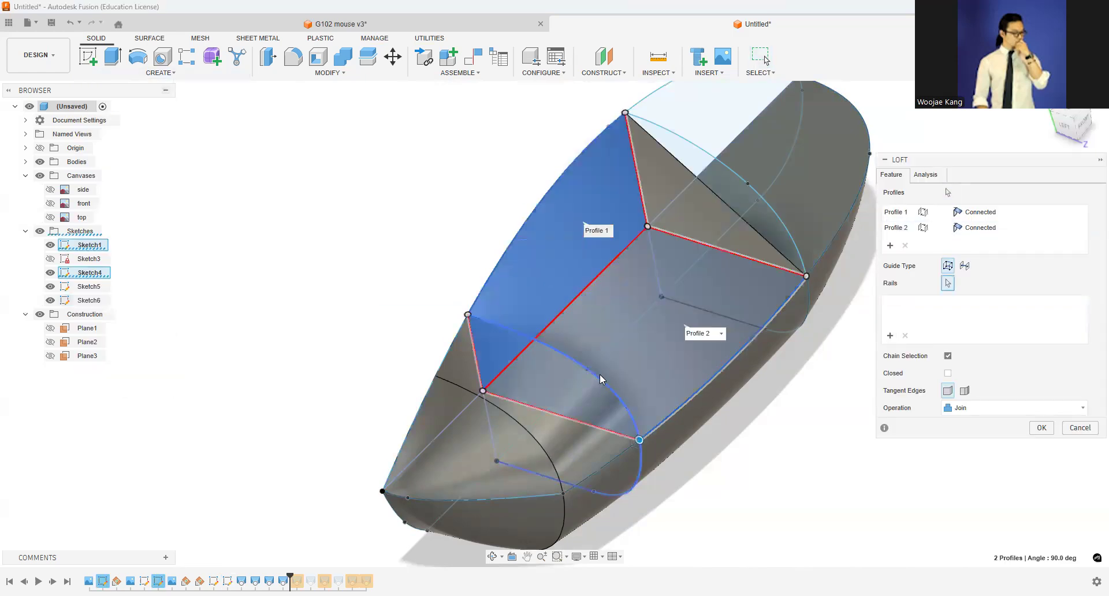
{"action": "left_click", "coordinate": [757, 202]}
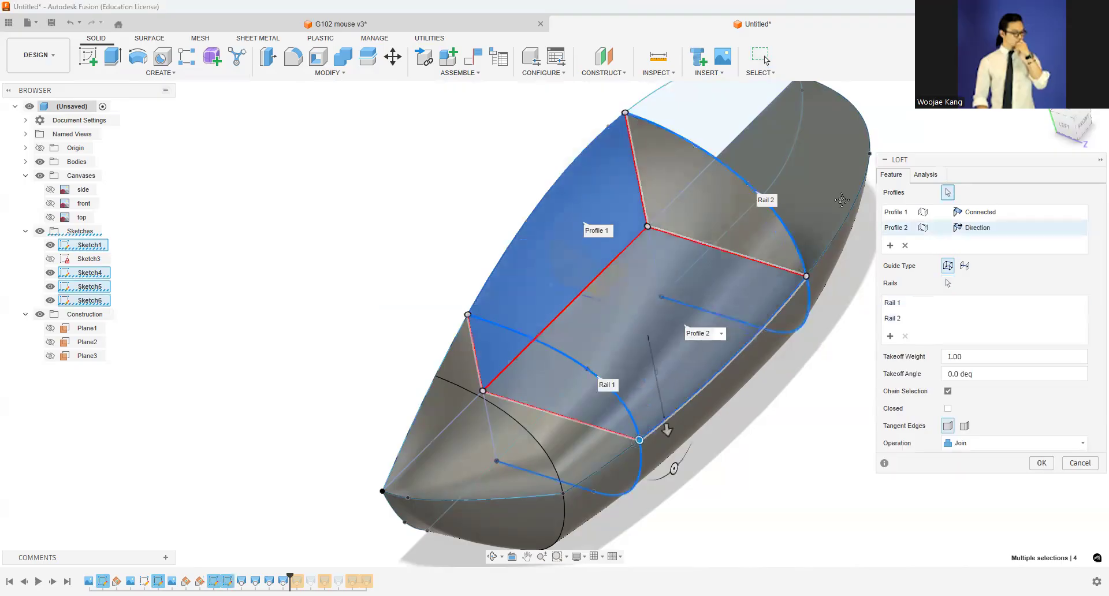
{"action": "left_click", "coordinate": [1044, 461]}
Step: Loft the upper rounded rear section between its side and horizontal profiles, with the Sketch5 curve as rail and Profile 2 set to Direction
{"action": "left_click", "coordinate": [156, 73]}
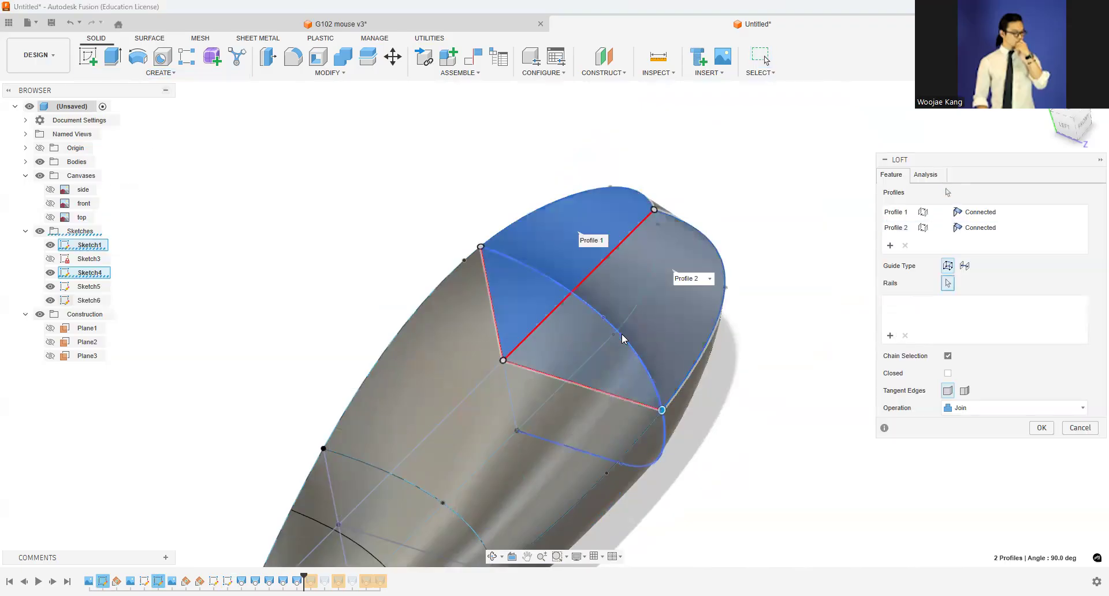
{"action": "left_click", "coordinate": [623, 339]}
{"action": "left_click", "coordinate": [982, 228]}
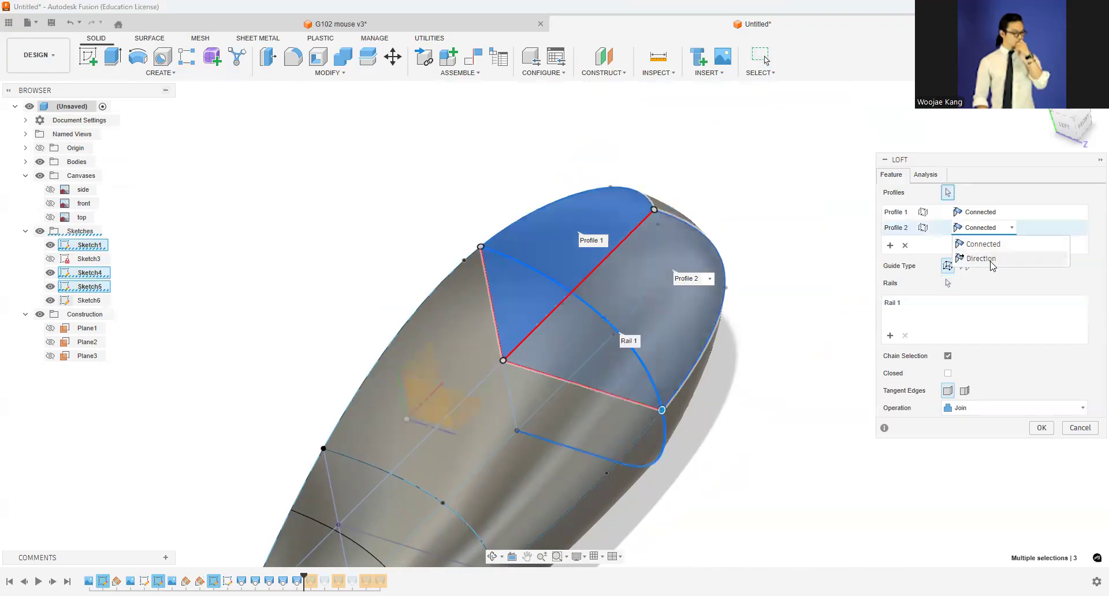
{"action": "left_click", "coordinate": [1049, 464]}
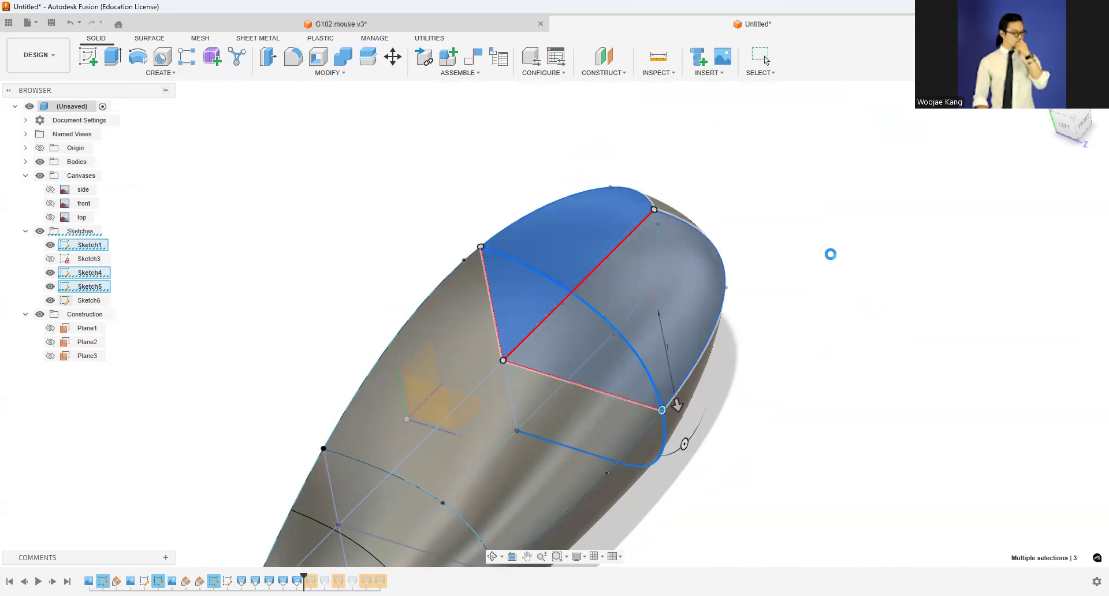
Step: Show the side and front canvases over the finished half body and hide the sketches
{"action": "mouse_move", "coordinate": [1068, 128]}
{"action": "left_mouse_down"}
{"action": "mouse_move", "coordinate": [1059, 111]}
{"action": "mouse_move", "coordinate": [1078, 124]}
{"action": "mouse_move", "coordinate": [1047, 120]}
{"action": "mouse_move", "coordinate": [1077, 123]}
{"action": "left_mouse_up"}
{"action": "left_click", "coordinate": [1077, 121]}
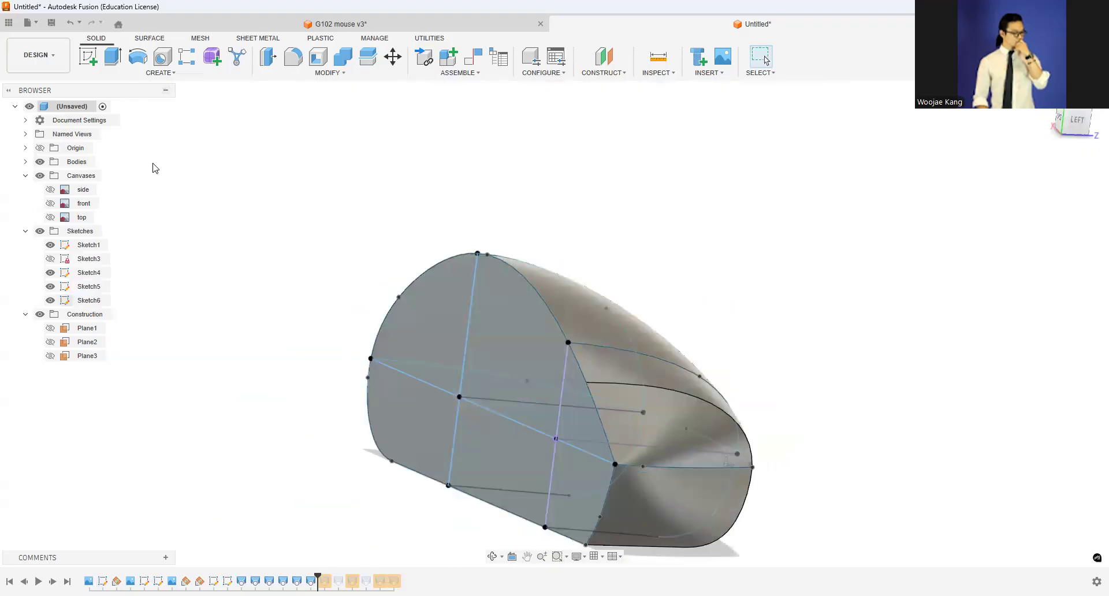
{"action": "left_click", "coordinate": [50, 204]}
{"action": "left_click", "coordinate": [50, 190]}
{"action": "left_click", "coordinate": [39, 232]}
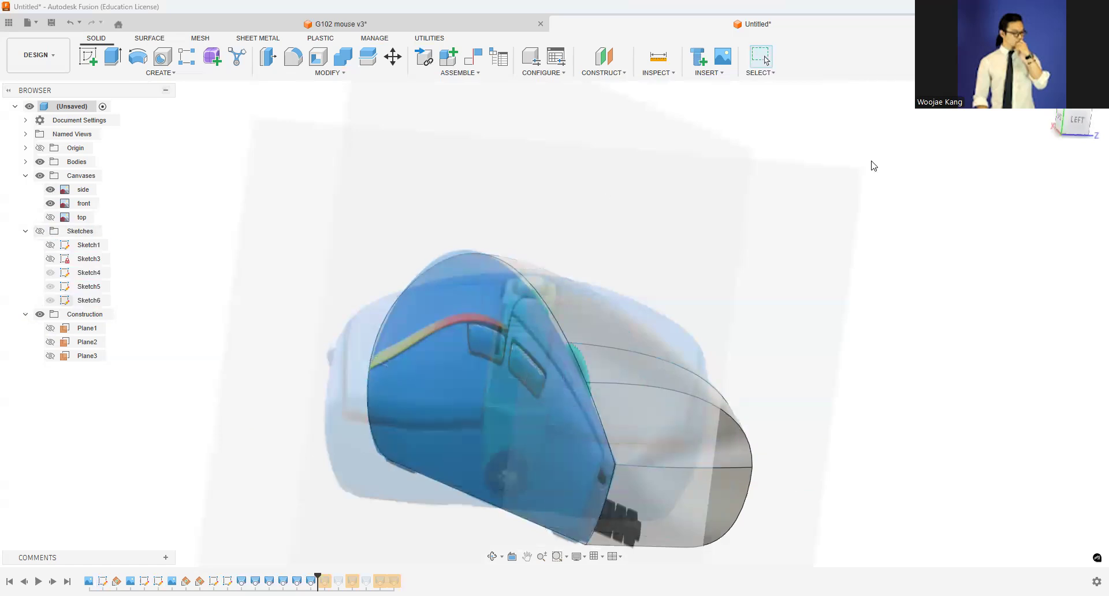
Step: Compare the half body with the side, front and top canvases from several angles, and hide the canvases
{"action": "left_click", "coordinate": [1076, 121]}
{"action": "left_click_drag", "start_coordinate": [1076, 121], "coordinate": [822, 224]}
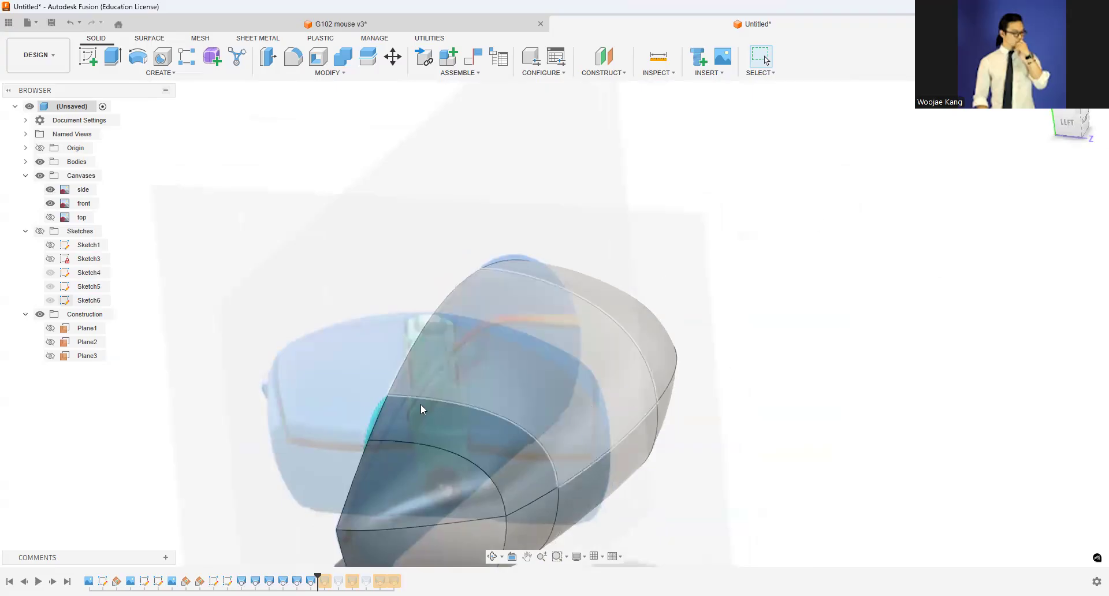
{"action": "left_click", "coordinate": [1066, 125]}
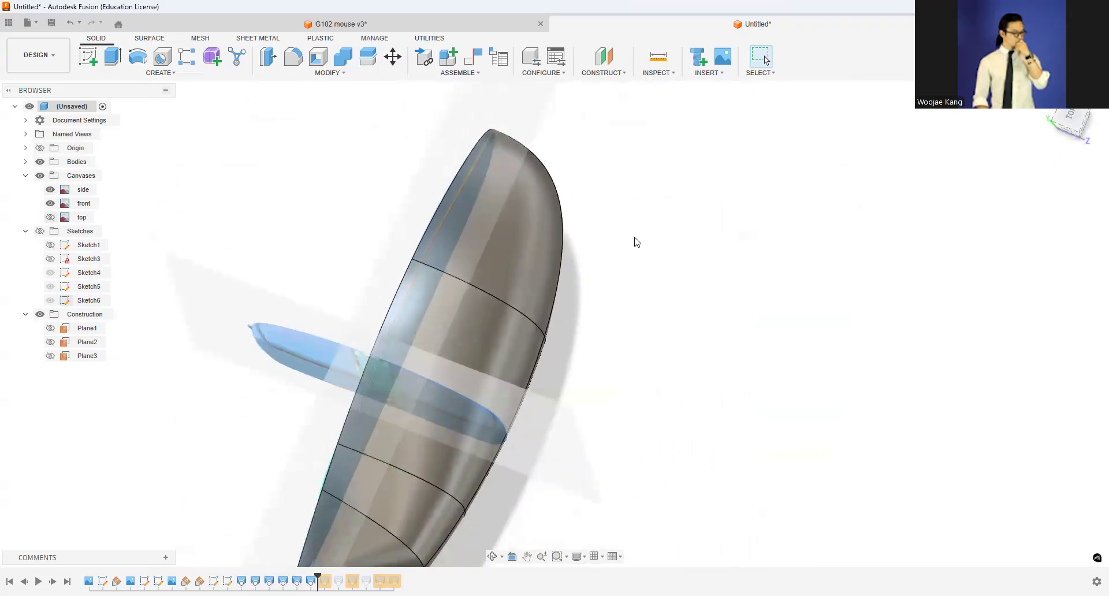
{"action": "key", "text": "ctrl+z"}
{"action": "scroll", "coordinate": [546, 283], "scroll_direction": "down", "scroll_amount": 3}
{"action": "scroll", "coordinate": [423, 335], "scroll_direction": "up", "scroll_amount": 4}
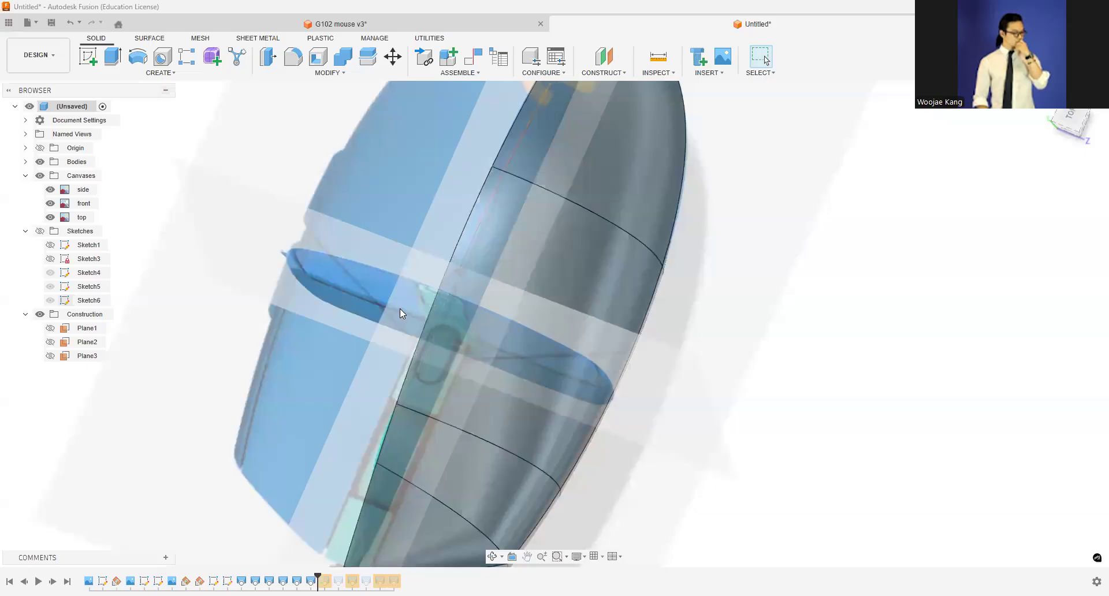
{"action": "scroll", "coordinate": [454, 355], "scroll_direction": "down", "scroll_amount": 3}
{"action": "scroll", "coordinate": [463, 338], "scroll_direction": "up", "scroll_amount": 3}
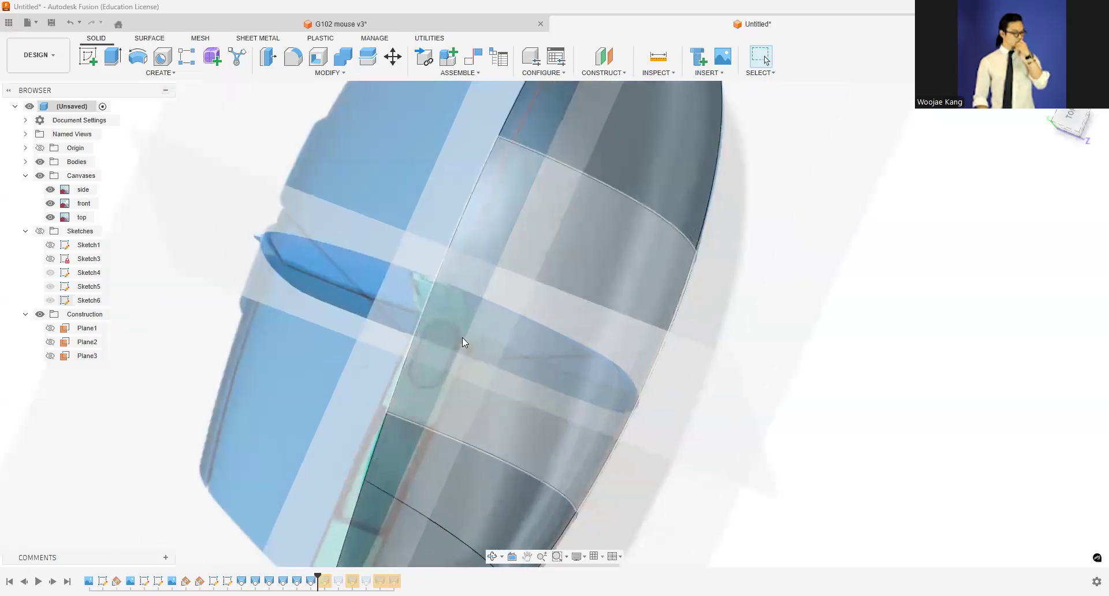
{"action": "middle_click_drag", "start_coordinate": [472, 359], "coordinate": [500, 330]}
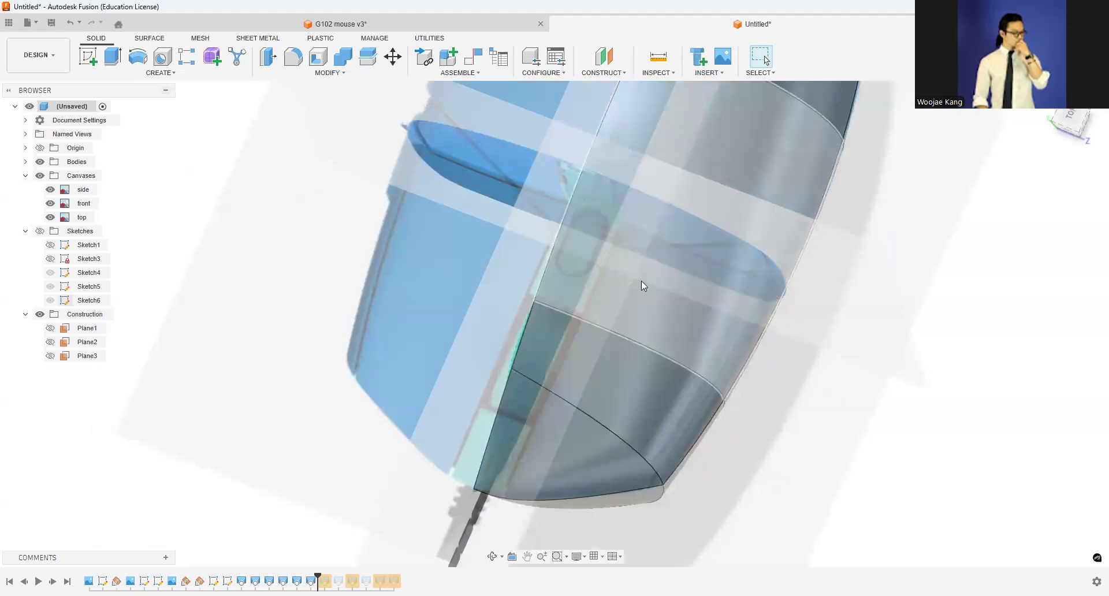
{"action": "mouse_move", "coordinate": [554, 323]}
{"action": "middle_mouse_down", "text": "shift"}
{"action": "mouse_move", "coordinate": [612, 332]}
{"action": "mouse_move", "coordinate": [1063, 126]}
{"action": "middle_mouse_up", "text": "shift"}
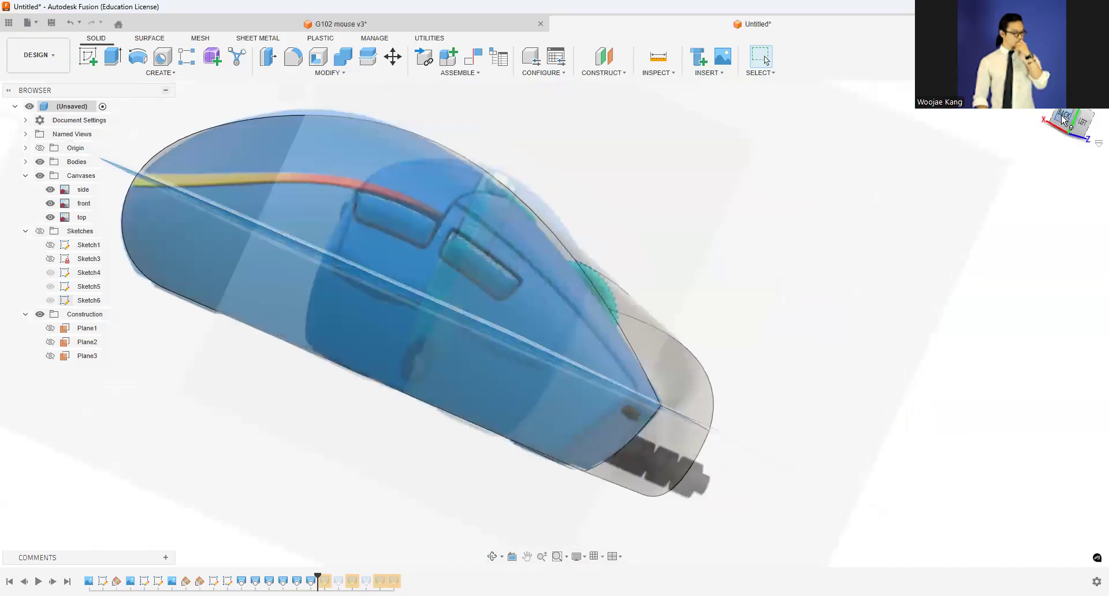
{"action": "left_click", "coordinate": [1062, 118]}
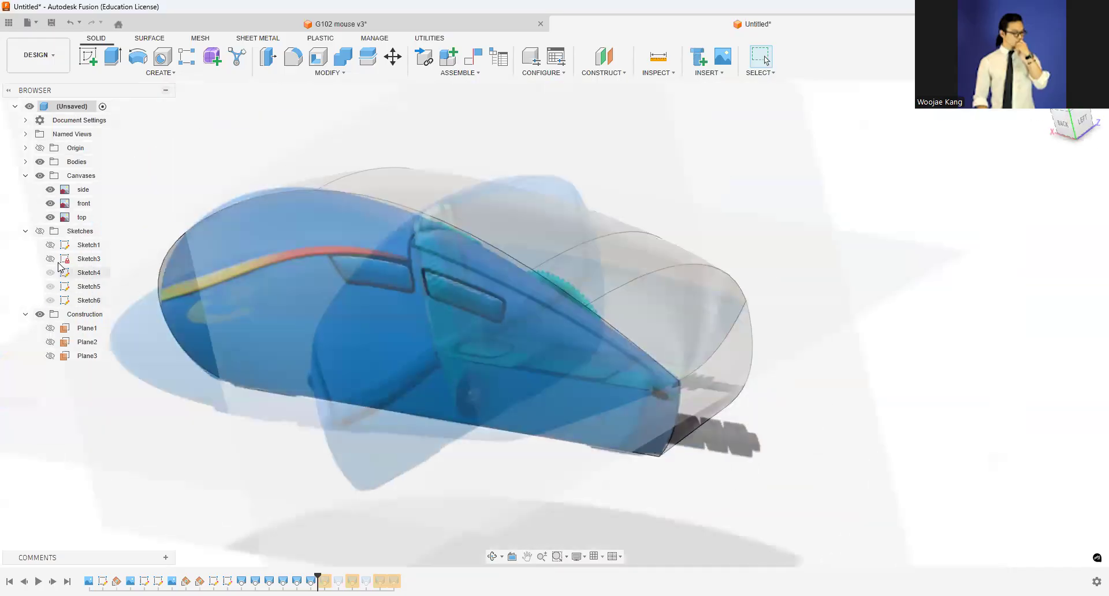
{"action": "left_click", "coordinate": [40, 176]}
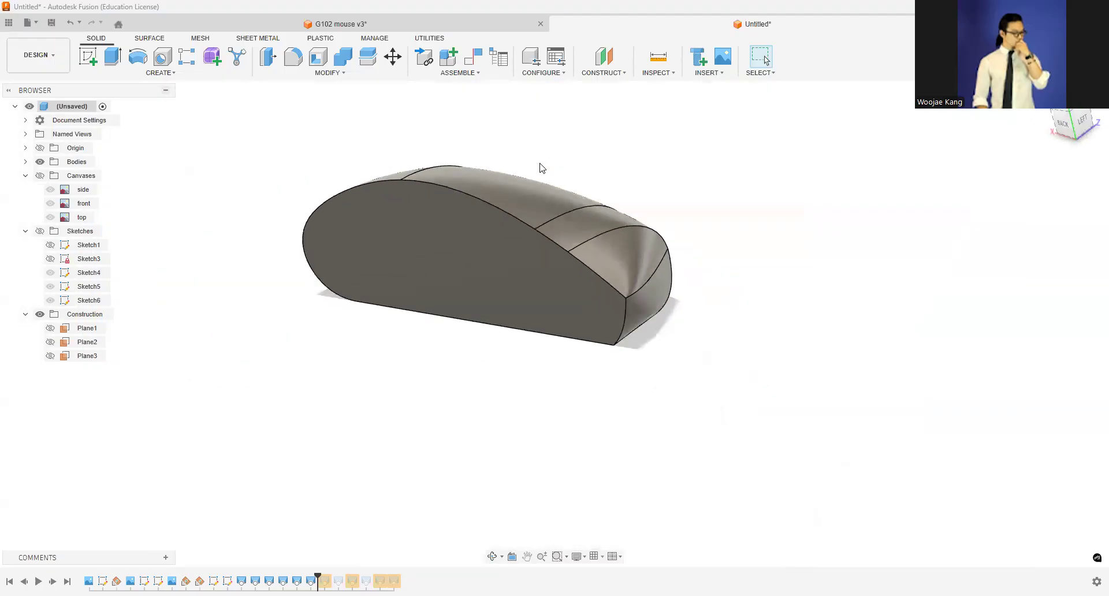
{"action": "left_click", "coordinate": [41, 232]}
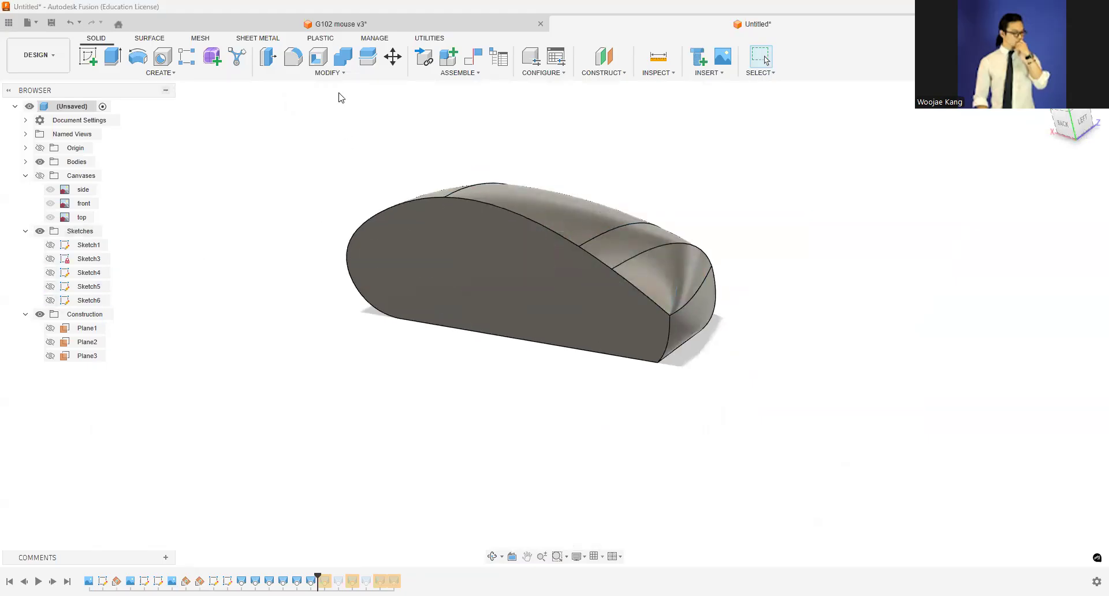
Step: Shell the half body inward with a 2 mm inside thickness, opening its flat cut face
{"action": "left_click", "coordinate": [473, 275]}
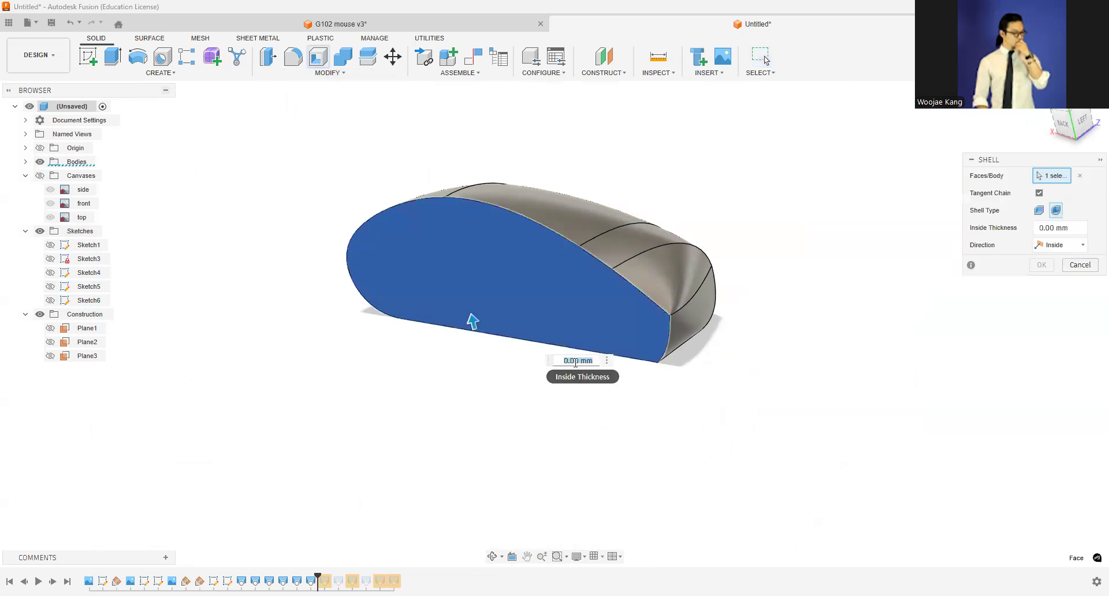
{"action": "type", "text": "2"}
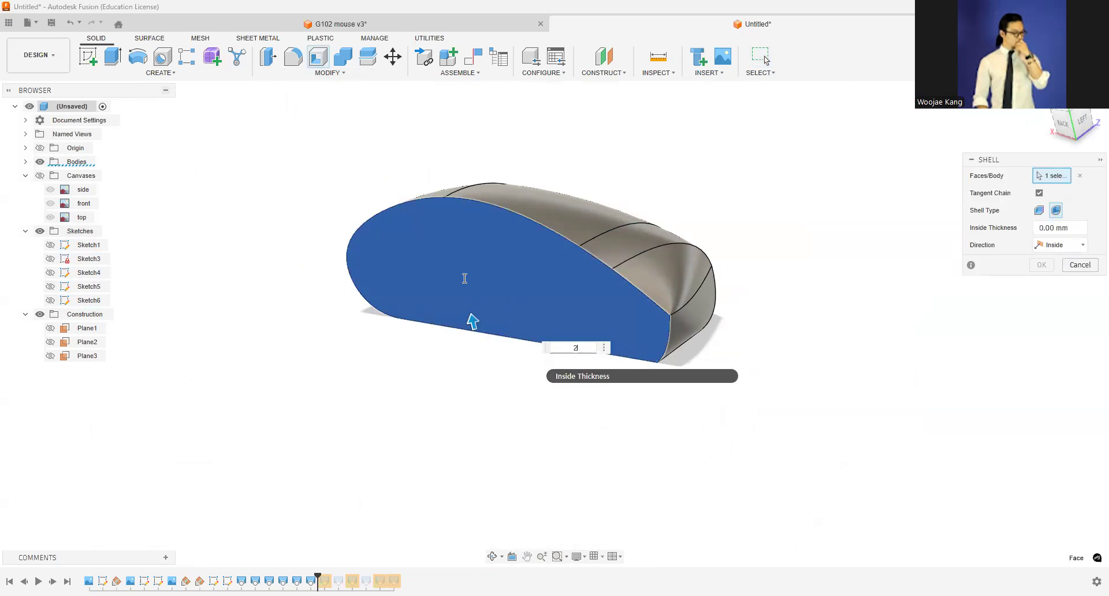
{"action": "scroll", "coordinate": [447, 231], "scroll_direction": "up", "scroll_amount": 4}
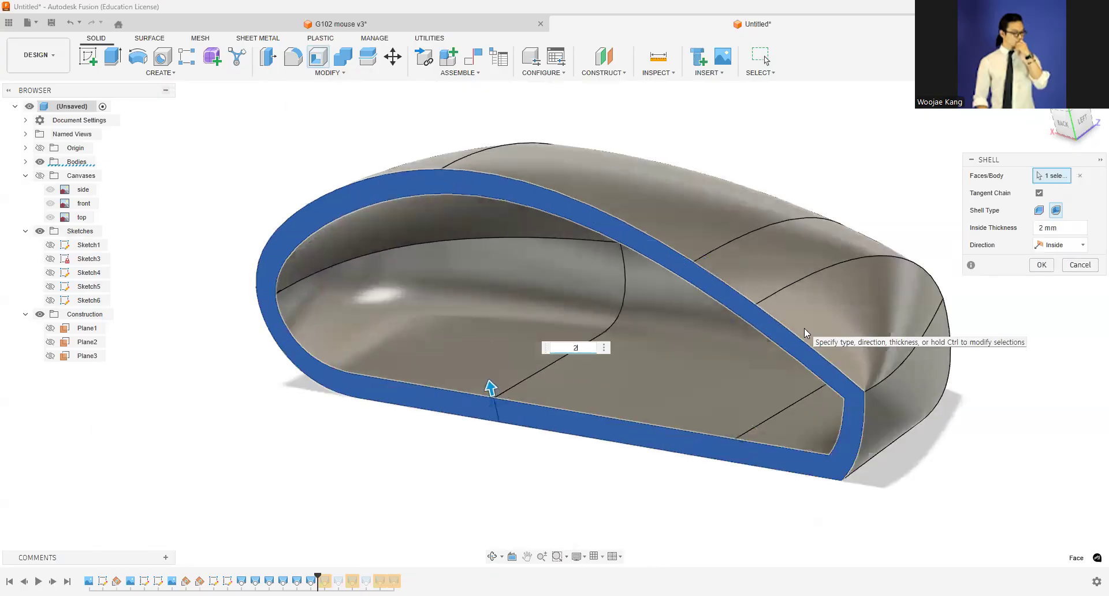
{"action": "left_click", "coordinate": [1040, 212]}
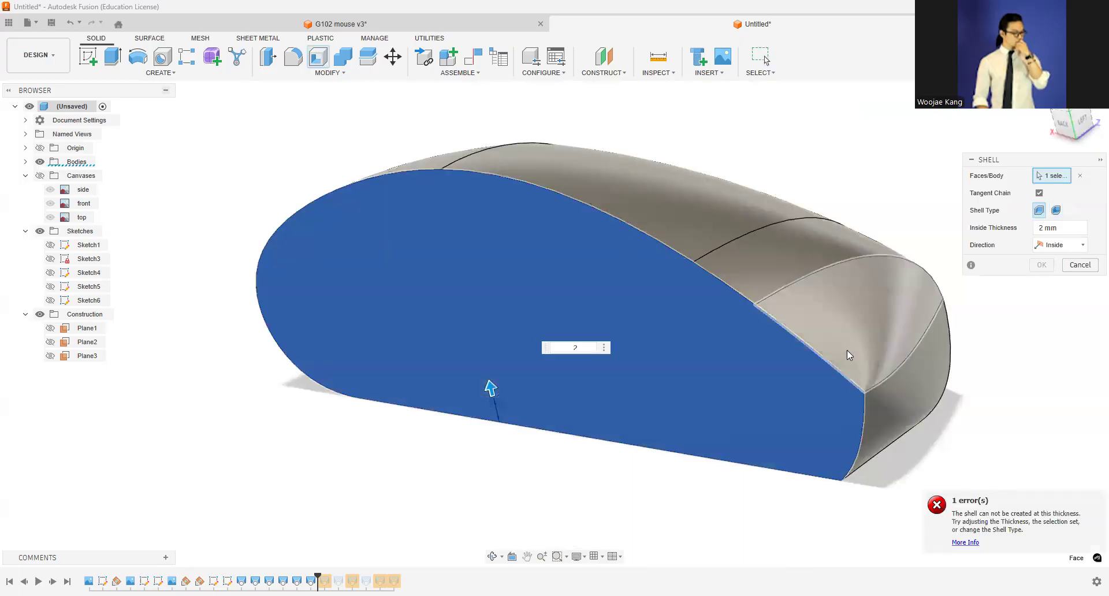
{"action": "left_click", "coordinate": [1058, 211]}
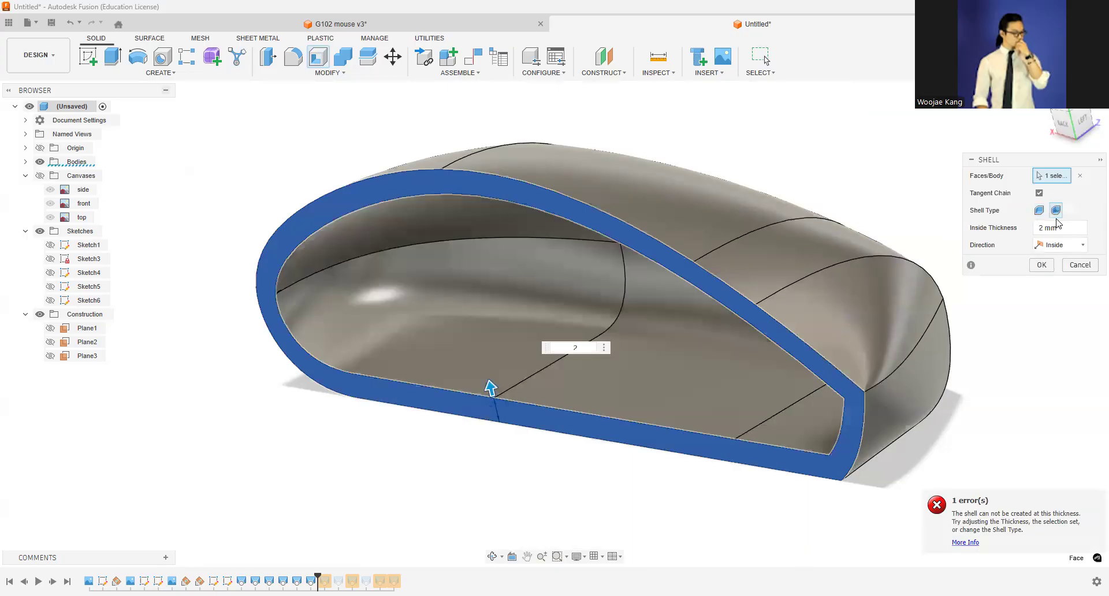
{"action": "left_click", "coordinate": [1042, 265]}
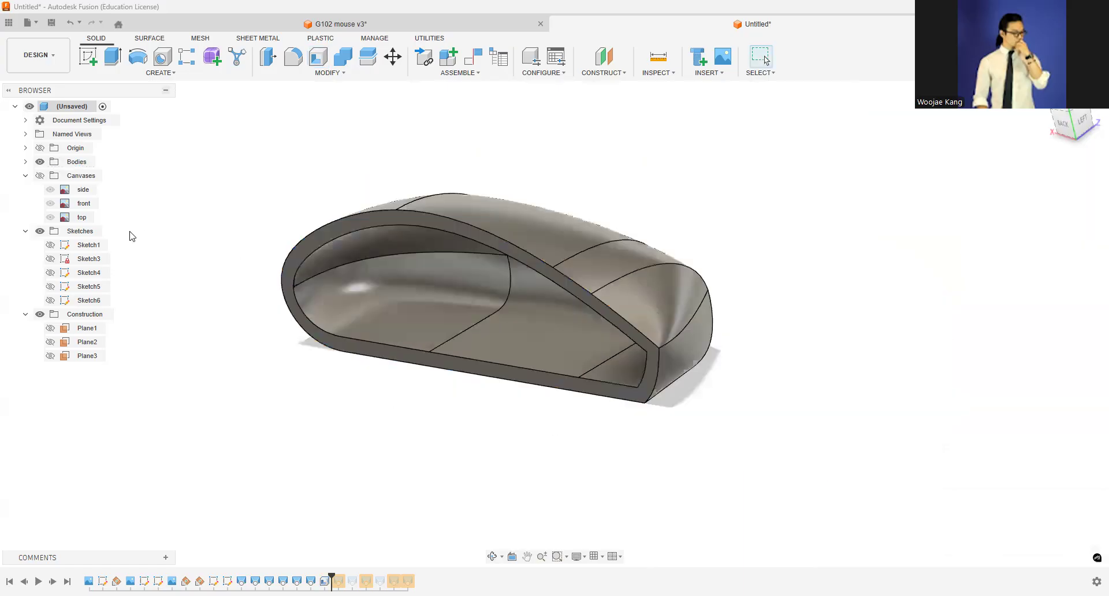
Step: With only the top canvas shown, start a sketch on Plane1 and project the Sketch1 geometry along the body's centreline
{"action": "left_click", "coordinate": [39, 176]}
{"action": "left_click", "coordinate": [50, 203]}
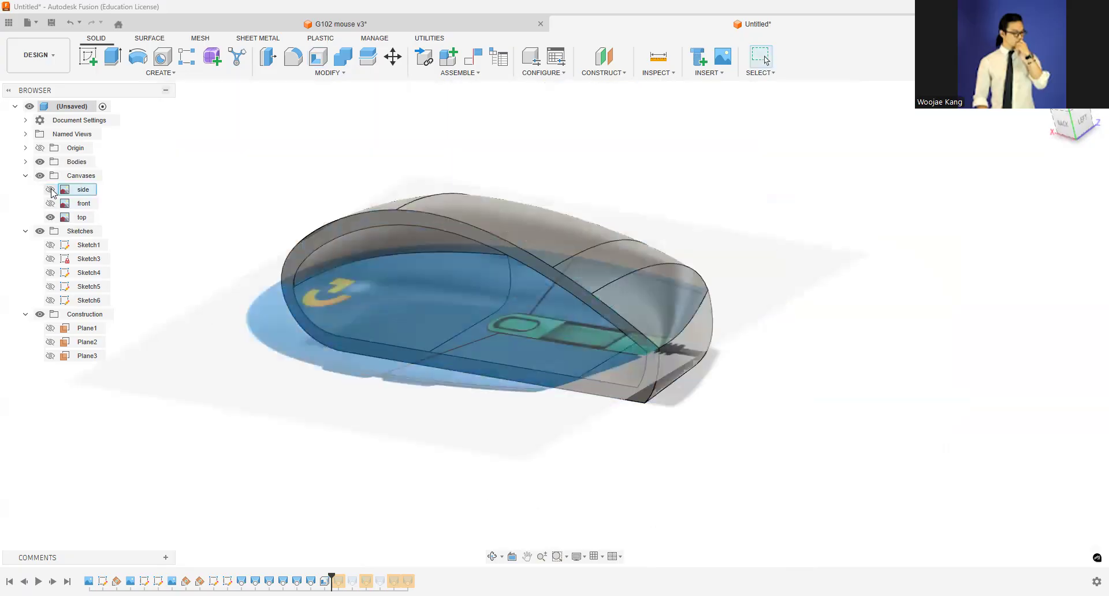
{"action": "left_click", "coordinate": [1070, 114]}
{"action": "left_click", "coordinate": [51, 328]}
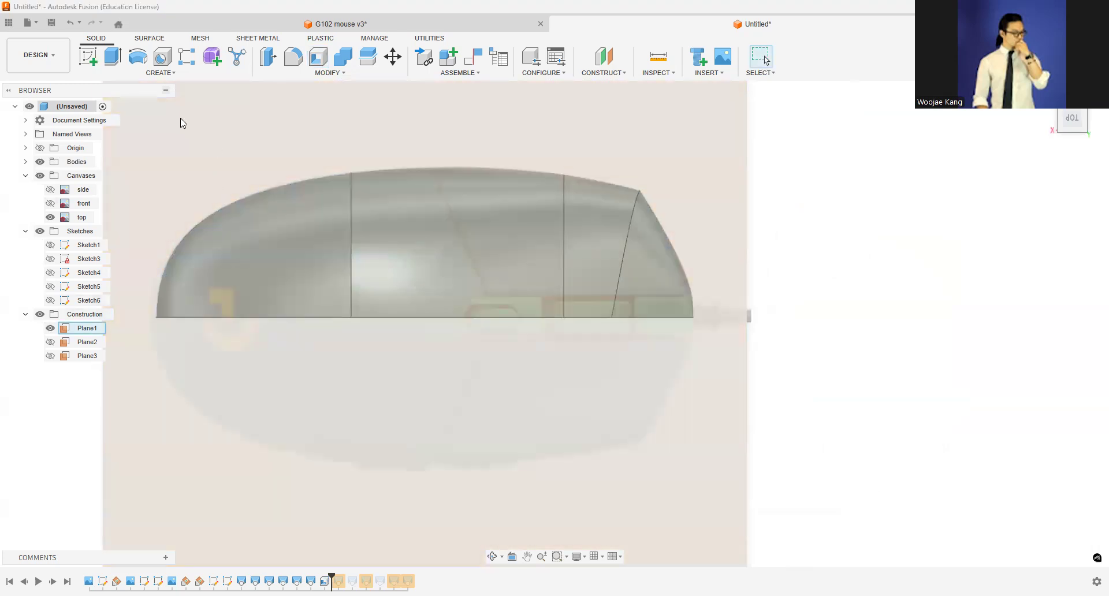
{"action": "left_click", "coordinate": [614, 305]}
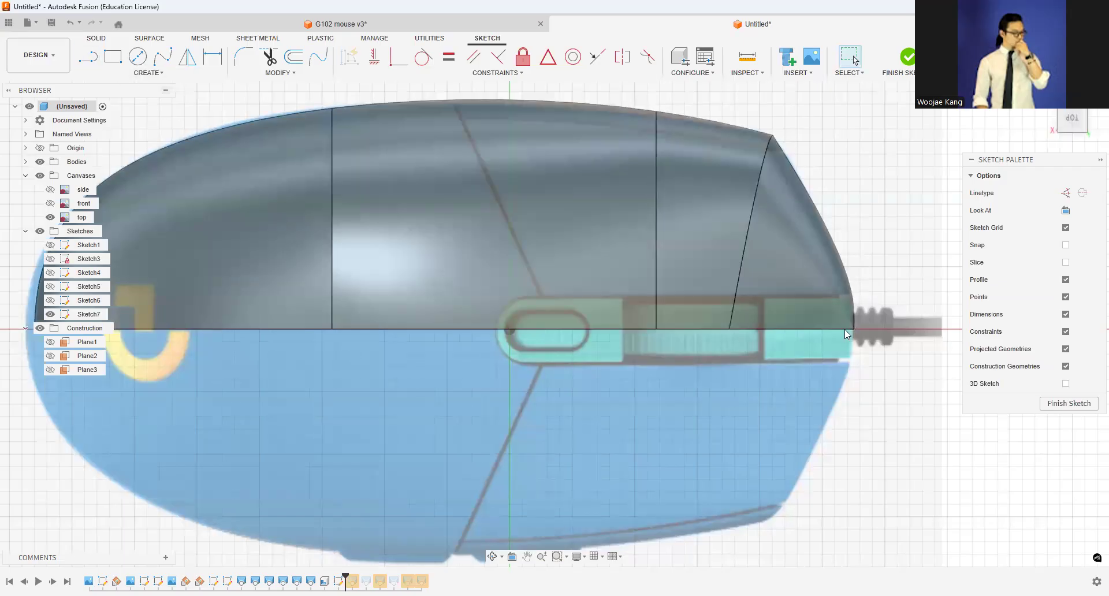
{"action": "key", "text": "p"}
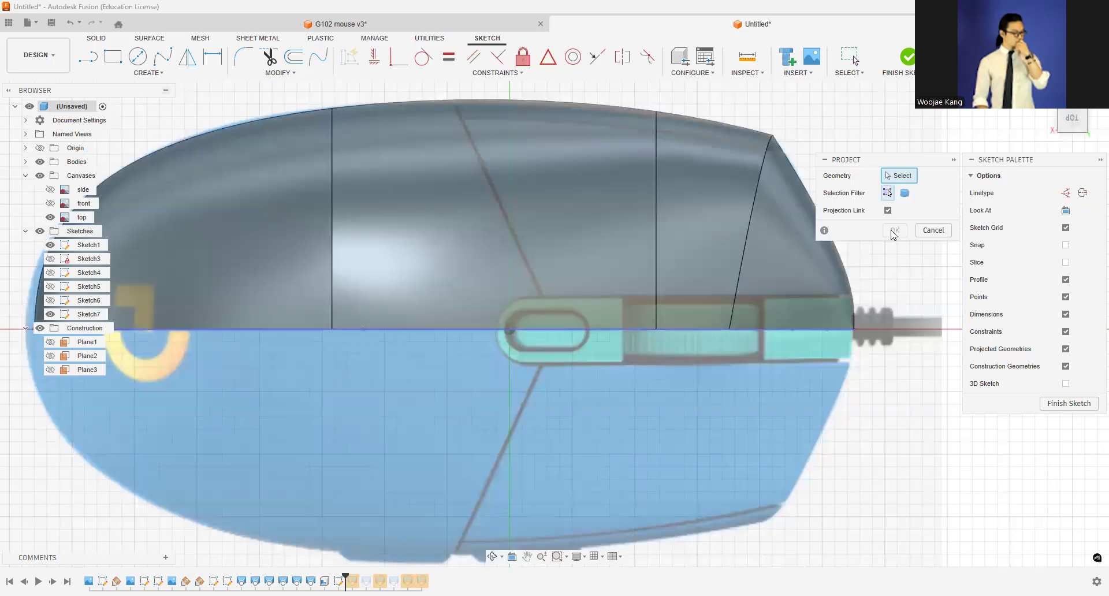
Step: Draw a circle centred on the centreline and fit it to the rounded end of the scroll-wheel strip on the canvas
{"action": "key", "text": "c"}
{"action": "scroll", "coordinate": [821, 270], "scroll_direction": "up", "scroll_amount": 2}
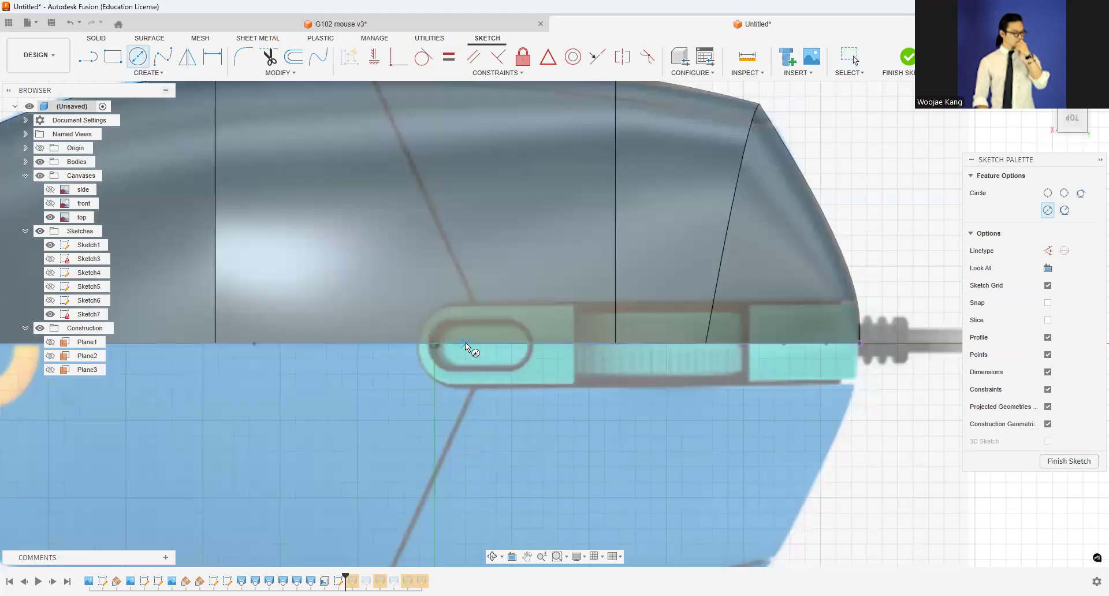
{"action": "left_click", "coordinate": [431, 358]}
{"action": "key", "text": "Escape"}
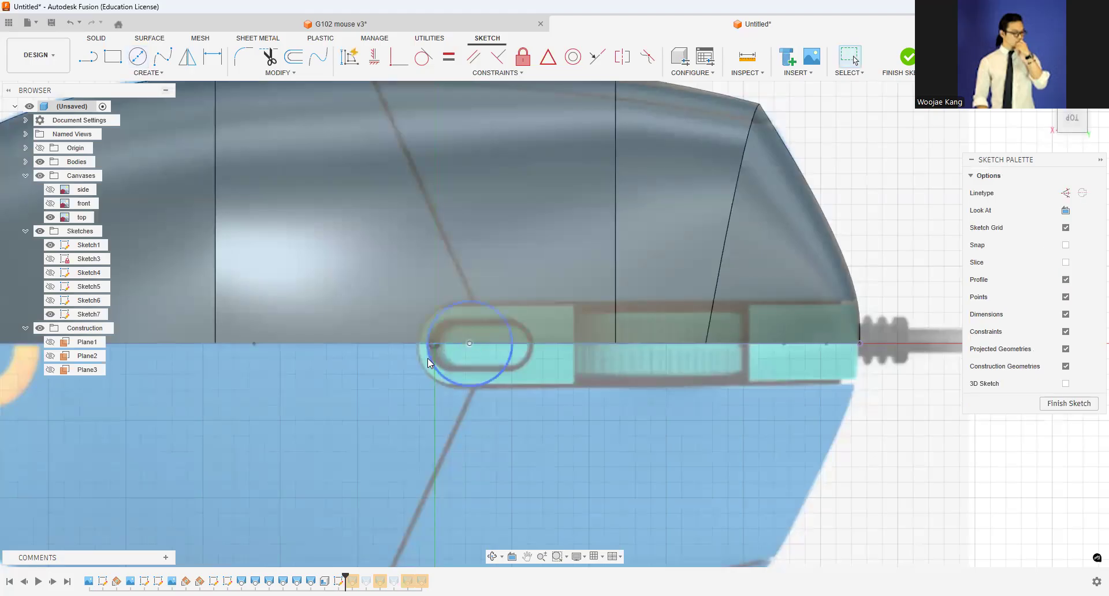
{"action": "left_click", "coordinate": [426, 360]}
{"action": "left_click", "coordinate": [468, 345]}
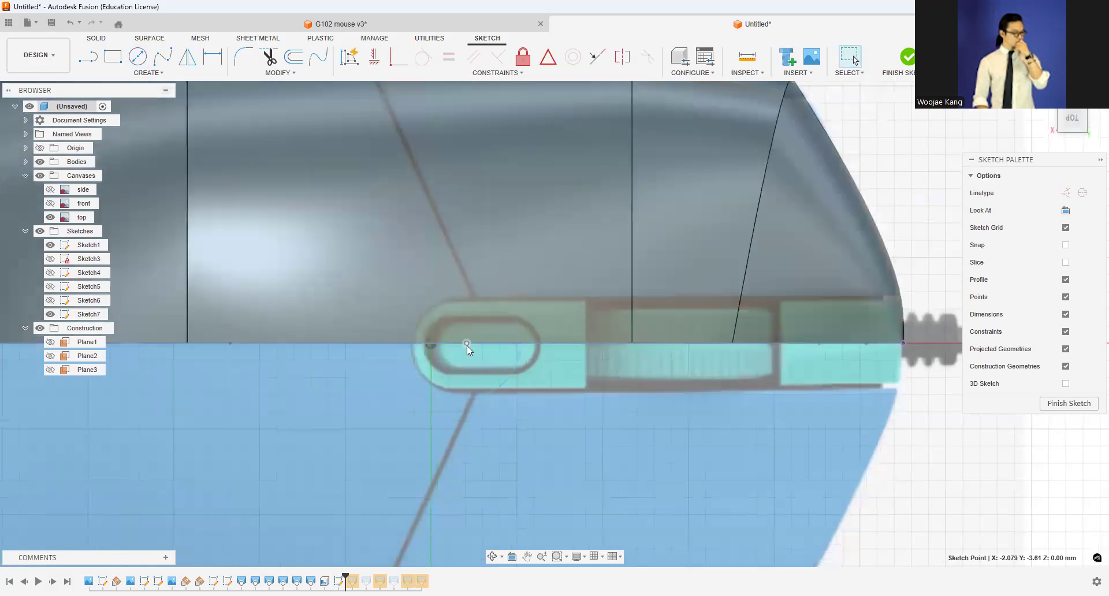
{"action": "scroll", "coordinate": [467, 346], "scroll_direction": "up", "scroll_amount": 3}
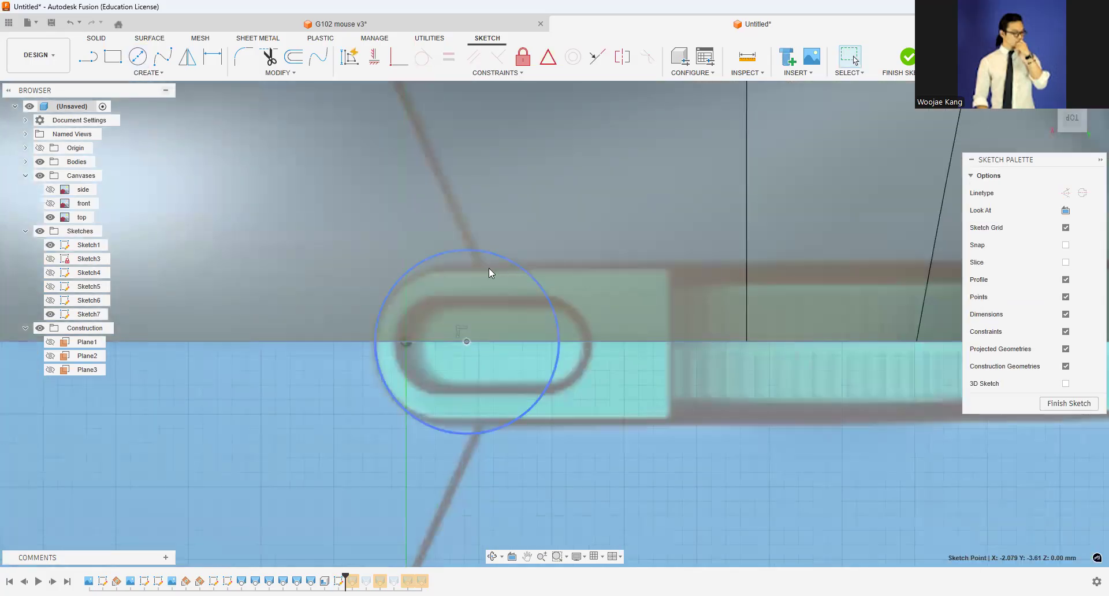
{"action": "left_click", "coordinate": [489, 269]}
{"action": "key", "text": "Delete"}
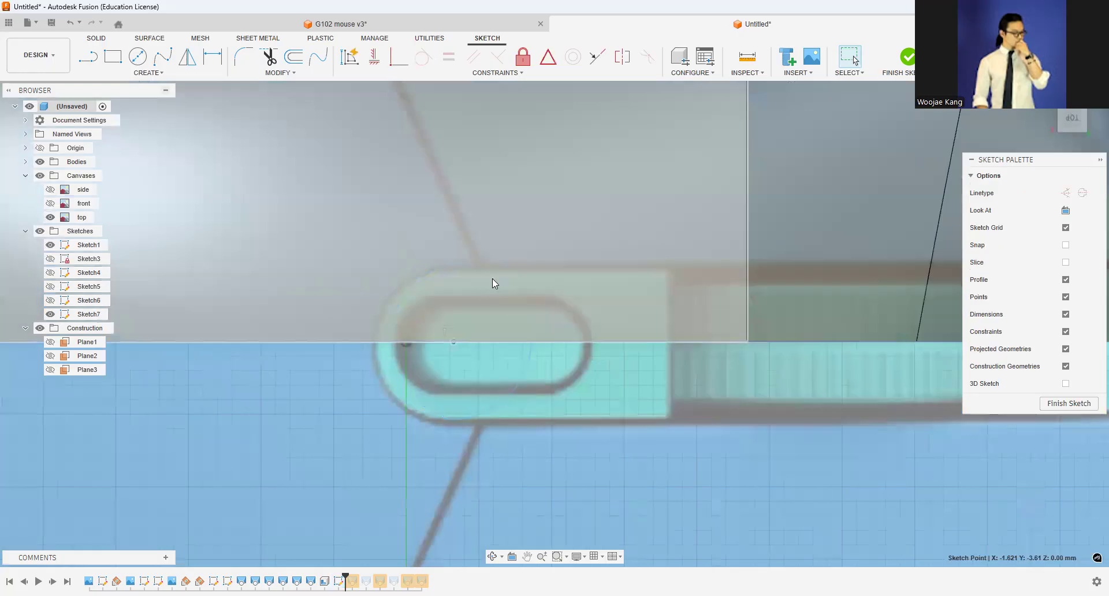
{"action": "scroll", "coordinate": [520, 266], "scroll_direction": "down", "scroll_amount": 3}
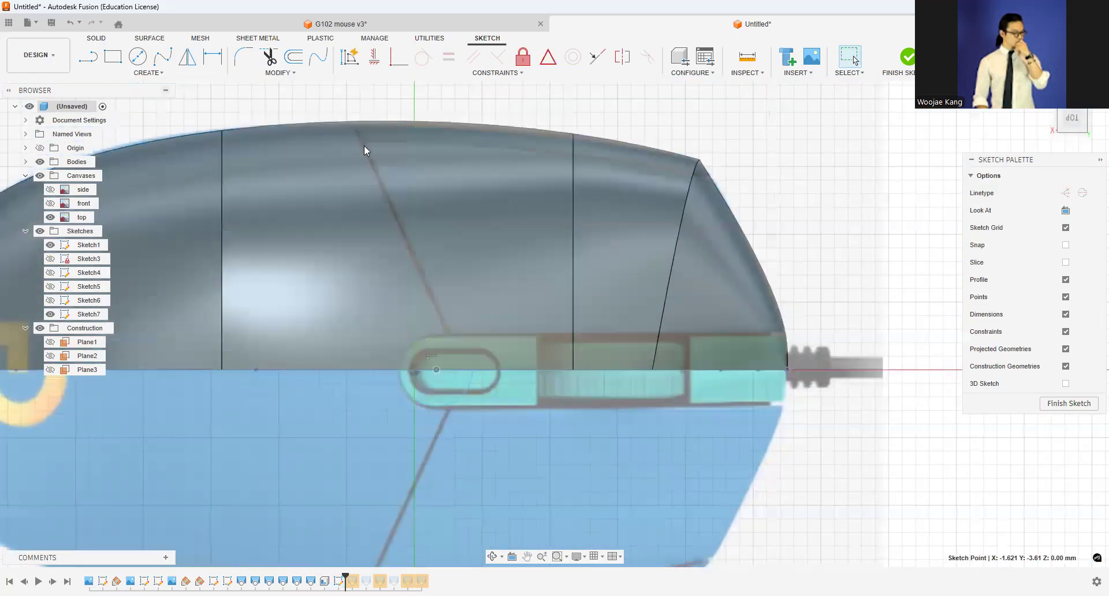
Step: Draw lines from the circle along the strip's edge past the nose, about 2.7 mm across to the centreline, and back to the nose point
{"action": "left_click", "coordinate": [97, 55]}
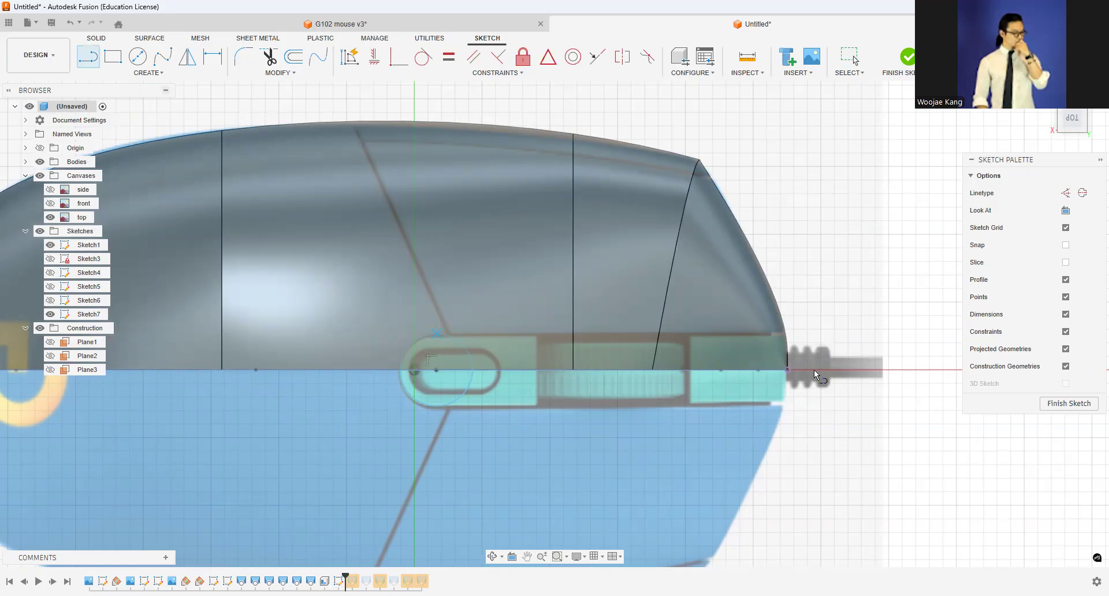
{"action": "scroll", "coordinate": [814, 370], "scroll_direction": "up", "scroll_amount": 2}
{"action": "scroll", "coordinate": [792, 375], "scroll_direction": "up", "scroll_amount": 2}
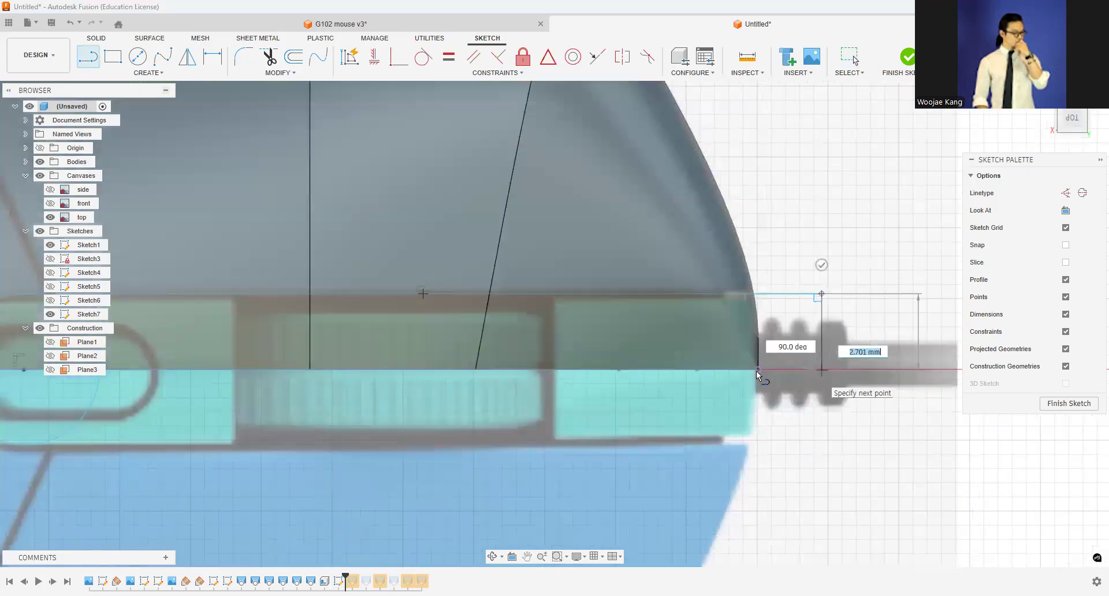
{"action": "scroll", "coordinate": [757, 371], "scroll_direction": "down", "scroll_amount": 3}
{"action": "scroll", "coordinate": [473, 307], "scroll_direction": "up", "scroll_amount": 2}
{"action": "key", "text": "Escape"}
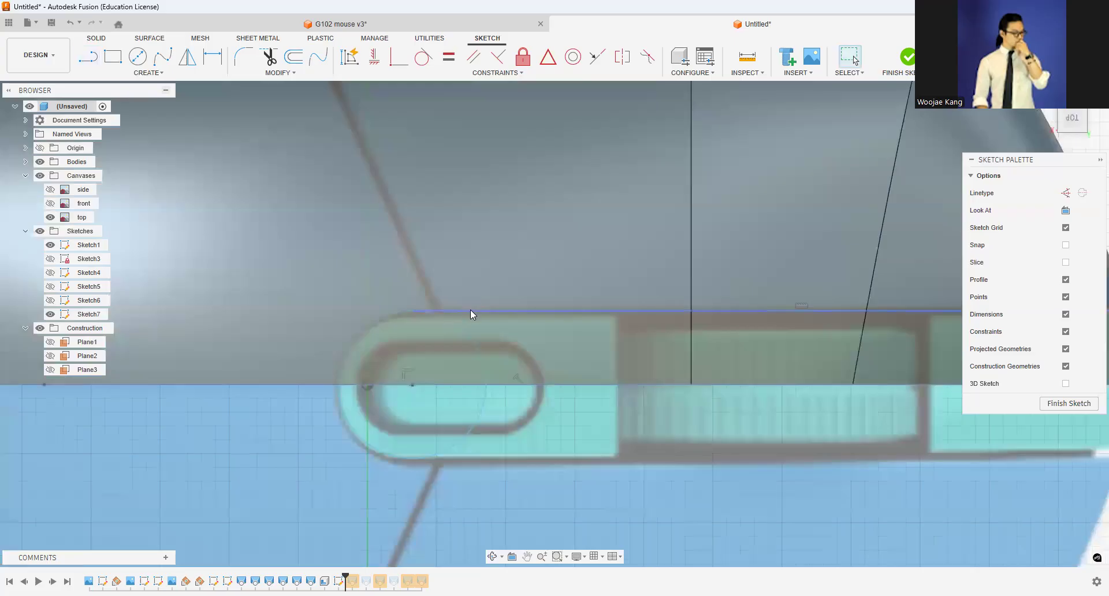
Step: Make the strip's long edge line tangent to the circle at its rounded end
{"action": "left_click", "coordinate": [471, 311]}
{"action": "left_click", "coordinate": [423, 57]}
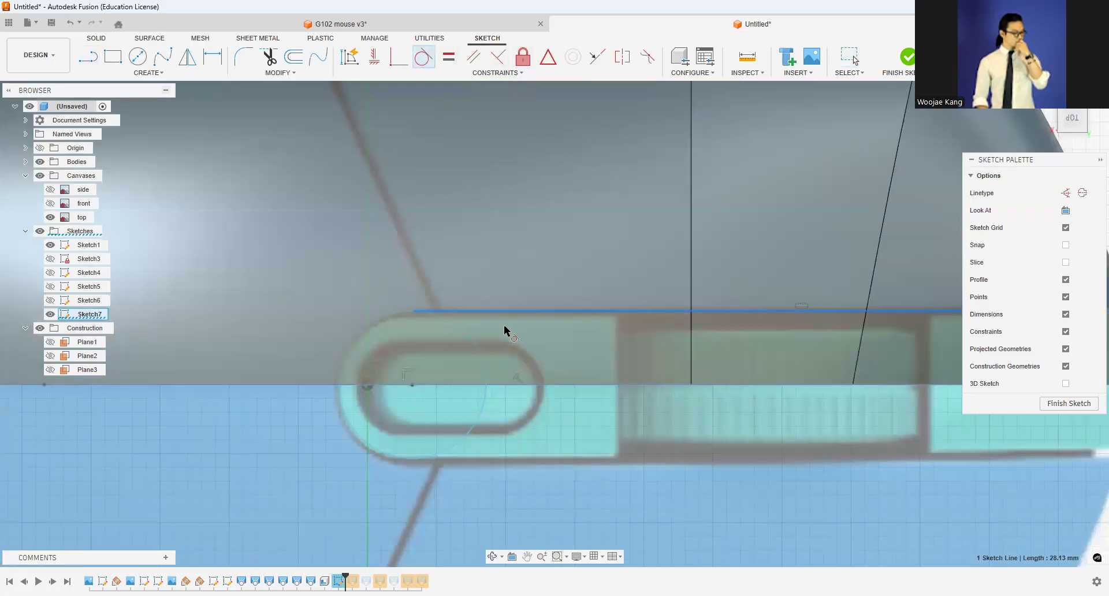
{"action": "left_click", "coordinate": [473, 340]}
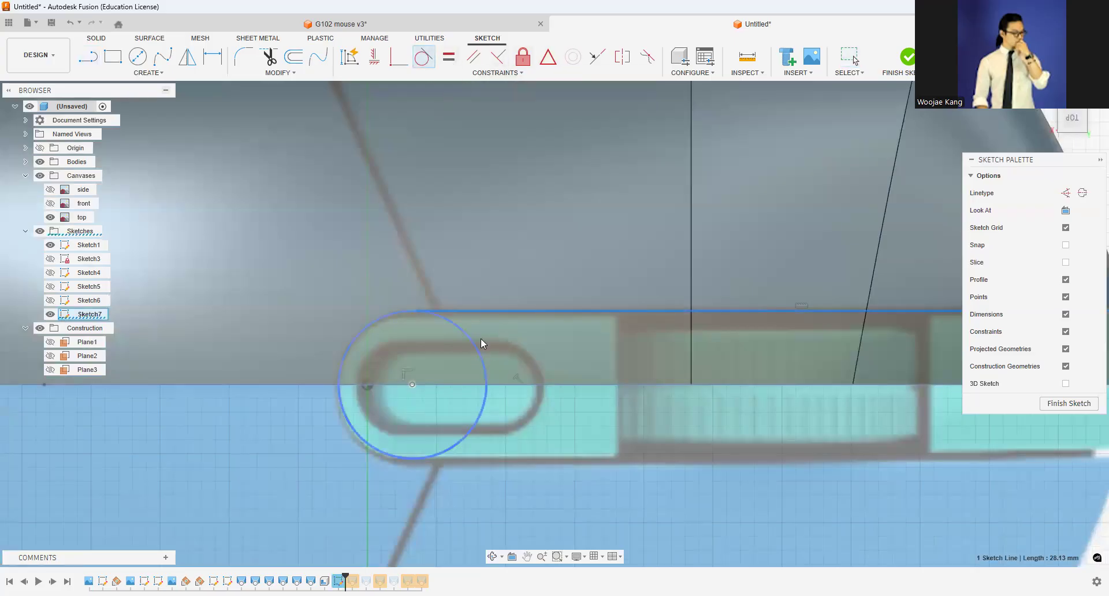
{"action": "key", "text": "Escape"}
{"action": "scroll", "coordinate": [472, 341], "scroll_direction": "down", "scroll_amount": 2}
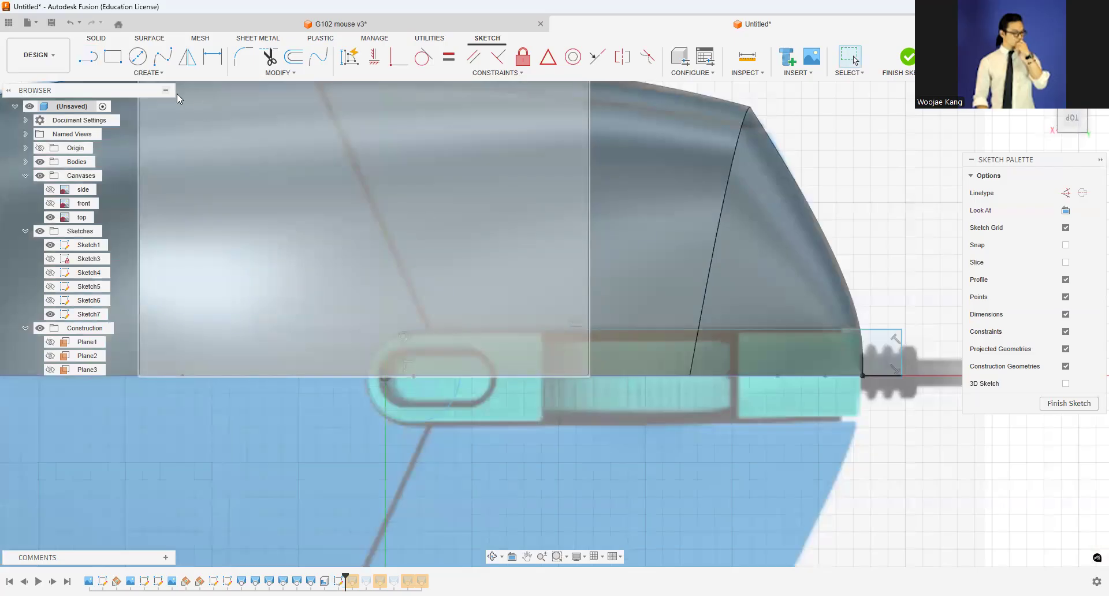
Step: Sketch a narrow closed profile along the diagonal button seam and a rectangle over the body-side half of the scroll-wheel opening
{"action": "key", "text": "l"}
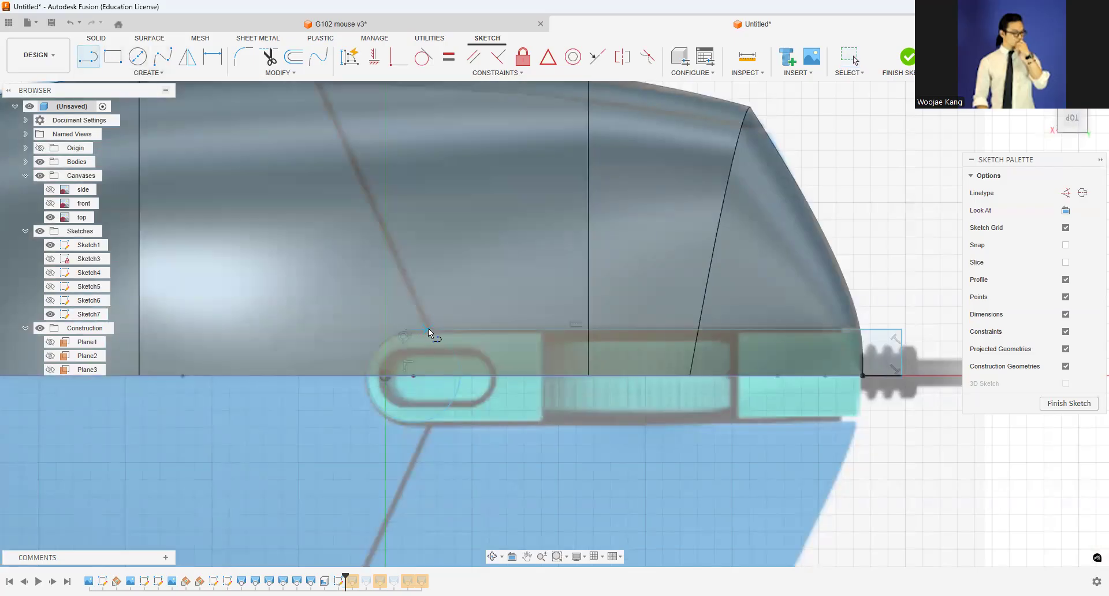
{"action": "scroll", "coordinate": [428, 329], "scroll_direction": "up", "scroll_amount": 1}
{"action": "scroll", "coordinate": [386, 235], "scroll_direction": "up", "scroll_amount": 1}
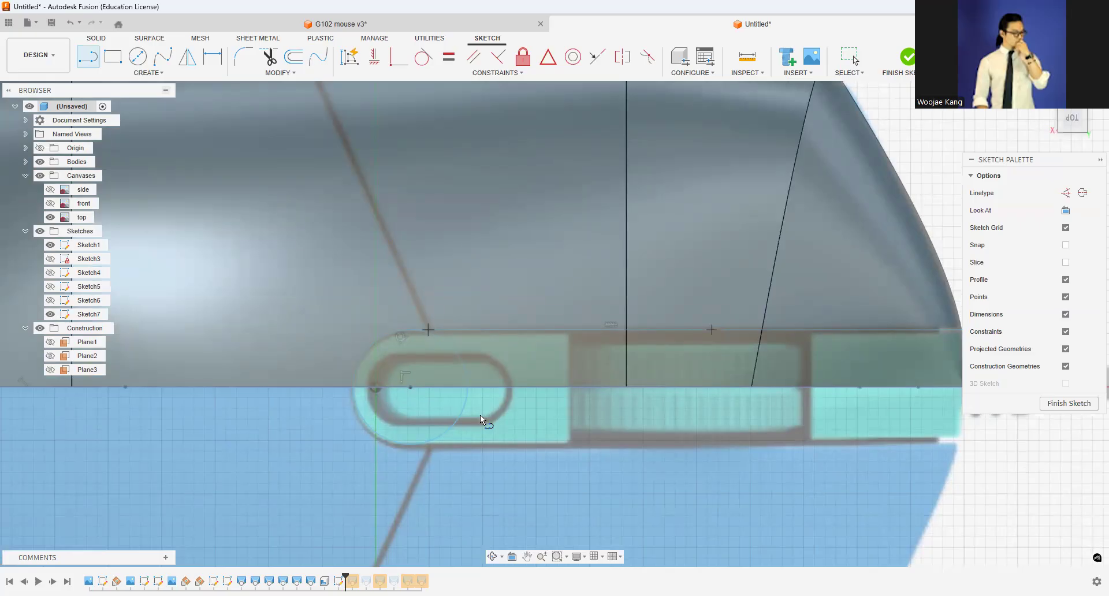
{"action": "scroll", "coordinate": [520, 399], "scroll_direction": "down", "scroll_amount": 5}
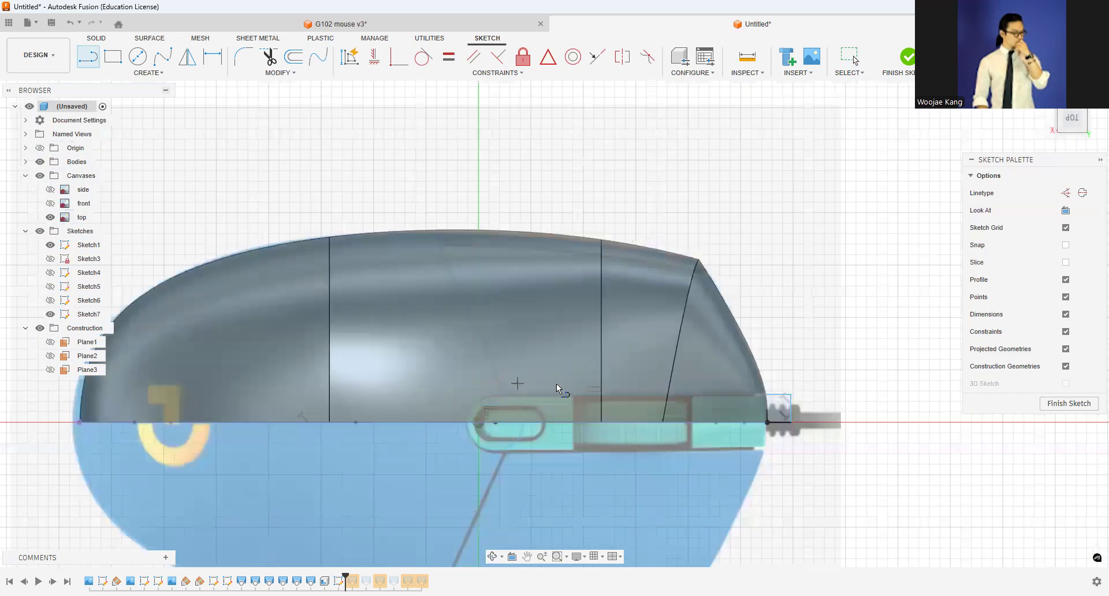
{"action": "scroll", "coordinate": [616, 418], "scroll_direction": "up", "scroll_amount": 5}
{"action": "key", "text": "Escape"}
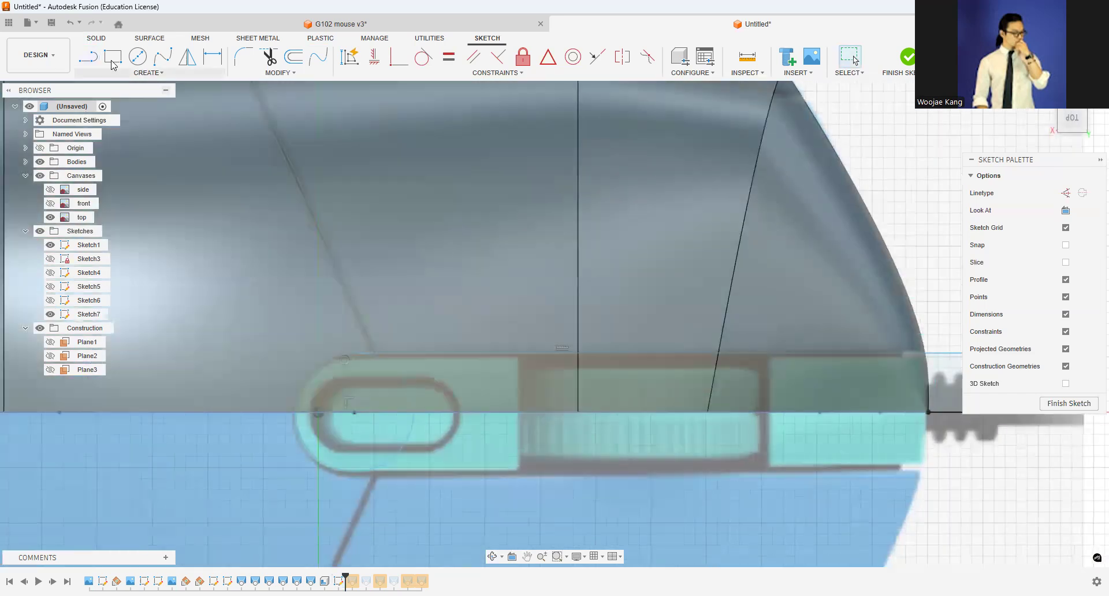
{"action": "left_click", "coordinate": [112, 62]}
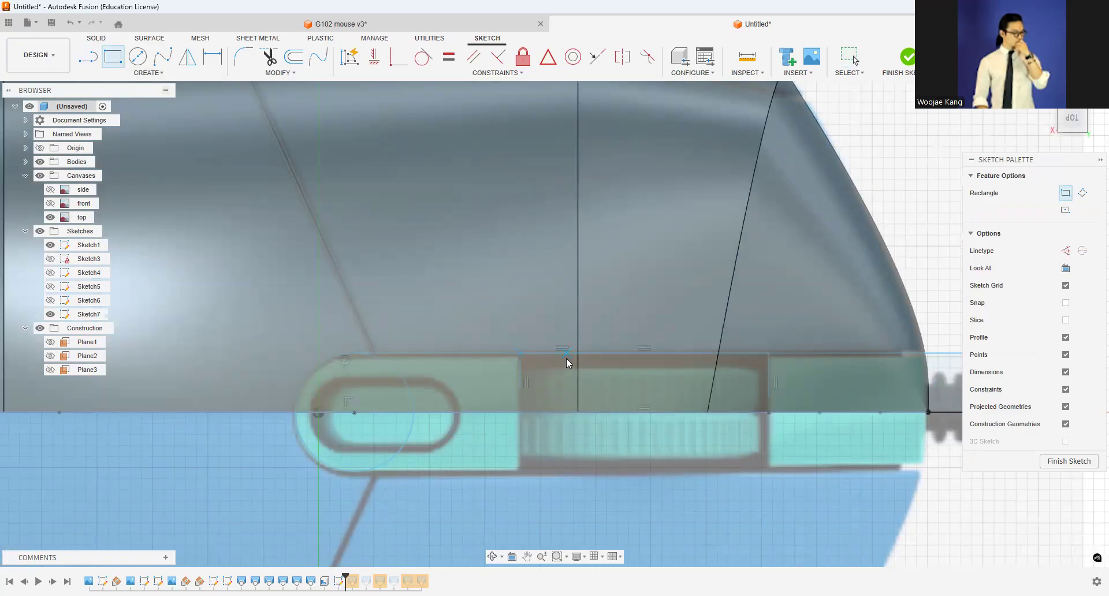
{"action": "key", "text": "Escape"}
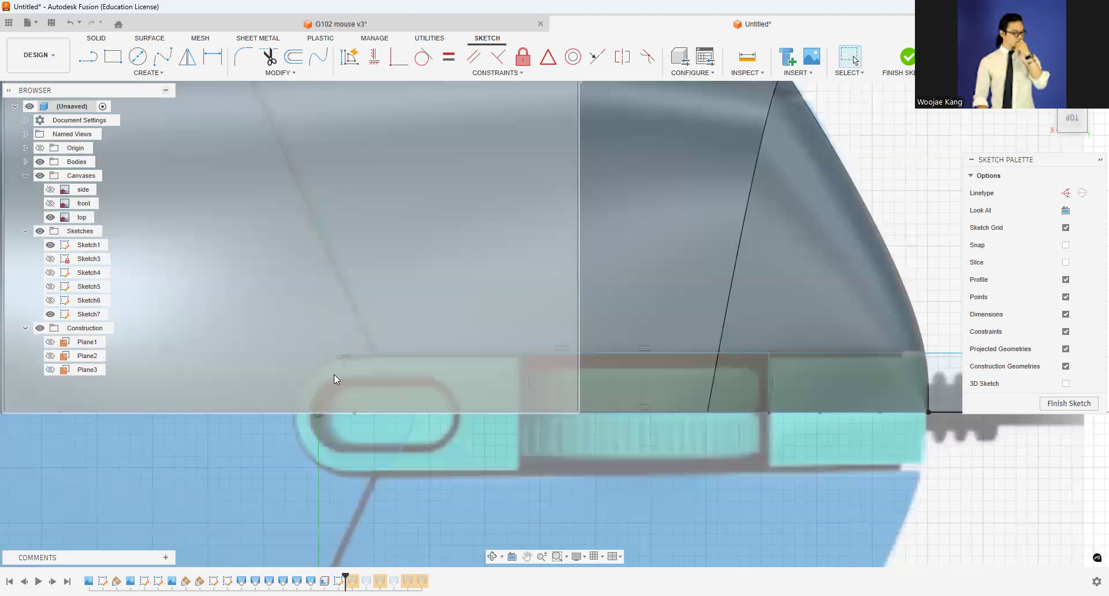
{"action": "left_click", "coordinate": [137, 57]}
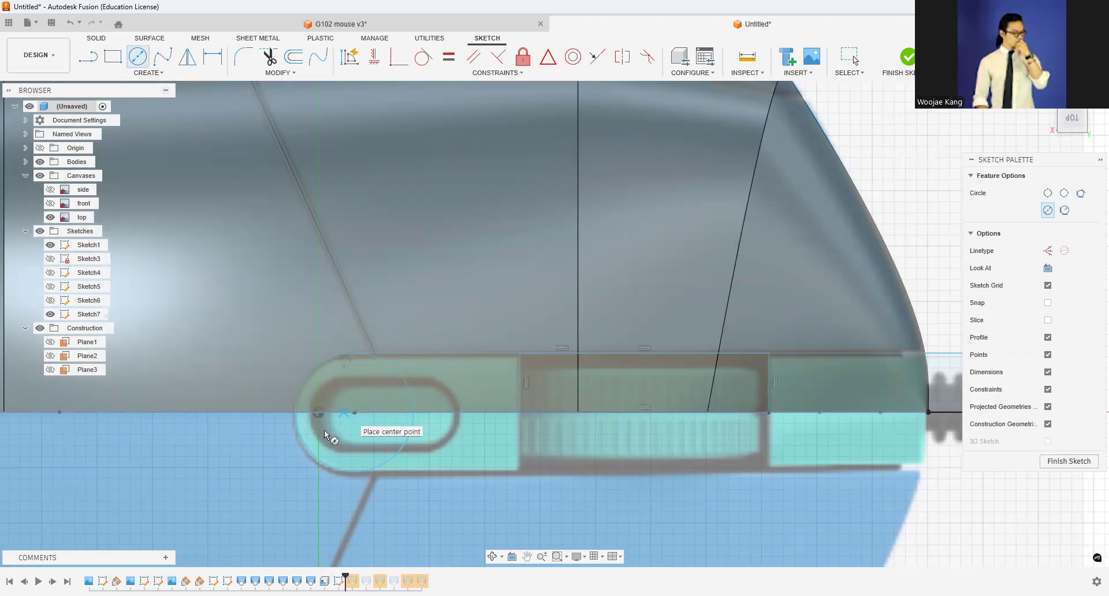
{"action": "left_click", "coordinate": [345, 413]}
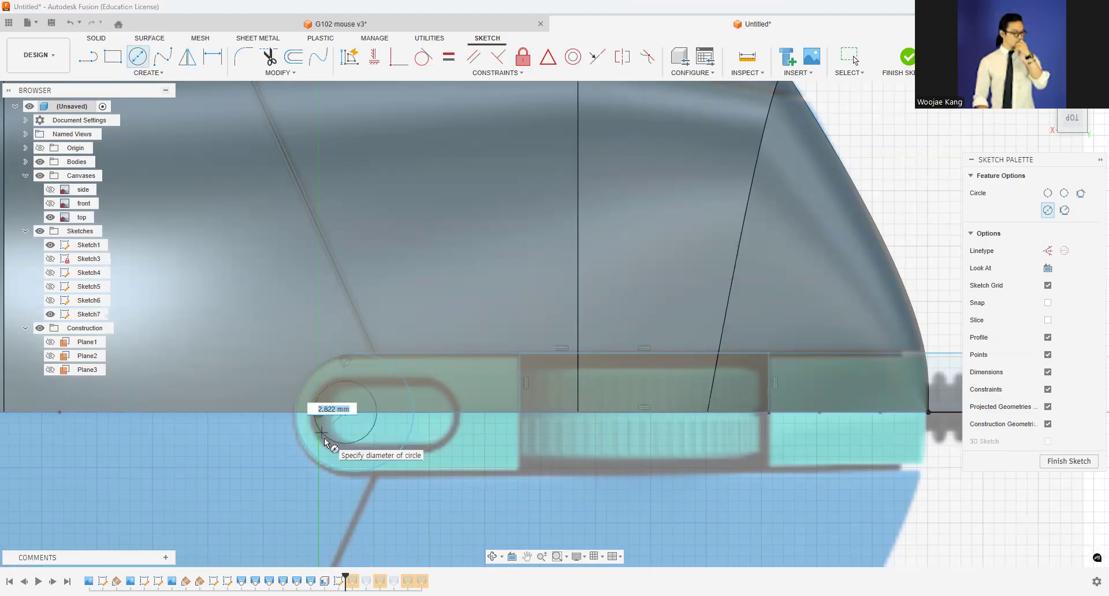
{"action": "key", "text": "Escape"}
Step: Sketch a slot about 4 mm between centres over the small oval button, fit it to the canvas outline, and finish the sketch
{"action": "left_click", "coordinate": [149, 73]}
{"action": "mouse_move", "coordinate": [143, 122]}
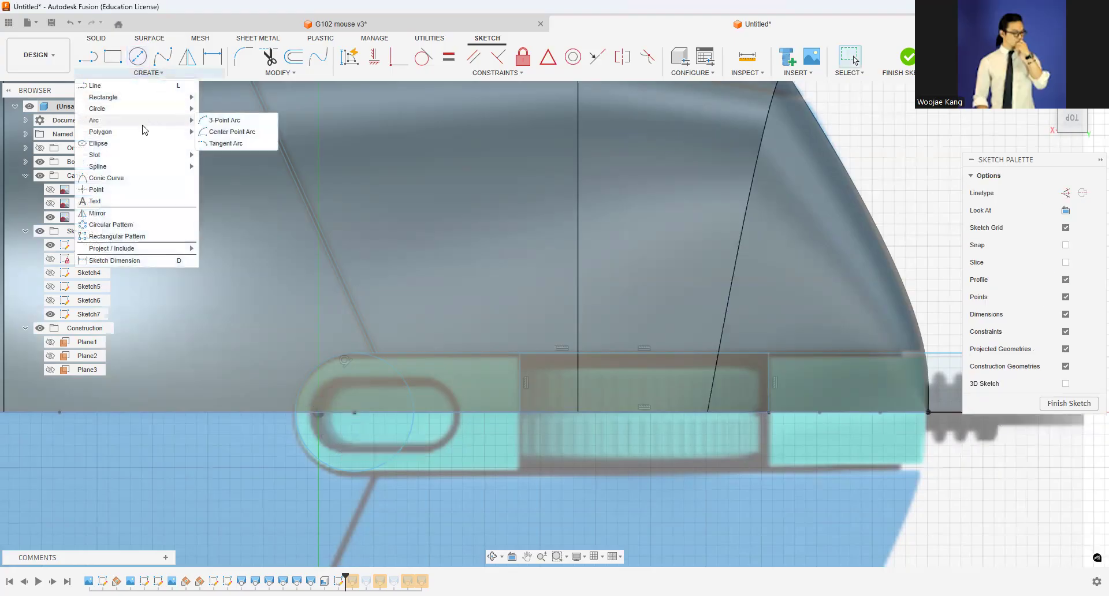
{"action": "mouse_move", "coordinate": [144, 155]}
{"action": "left_click", "coordinate": [237, 155]}
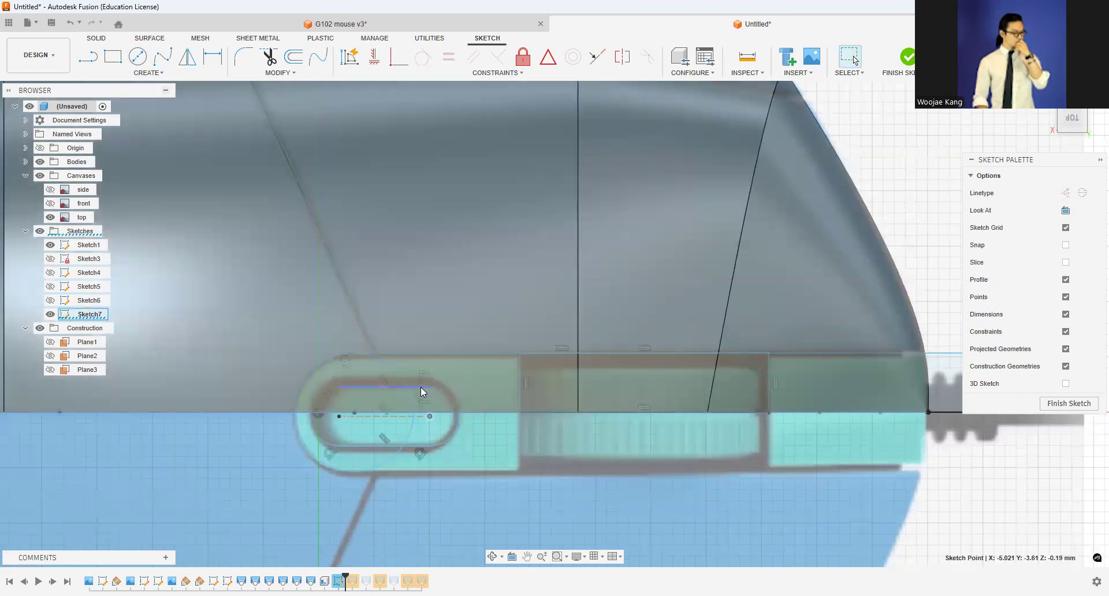
{"action": "left_click", "coordinate": [419, 382]}
{"action": "left_click_drag", "start_coordinate": [392, 438], "coordinate": [392, 447]}
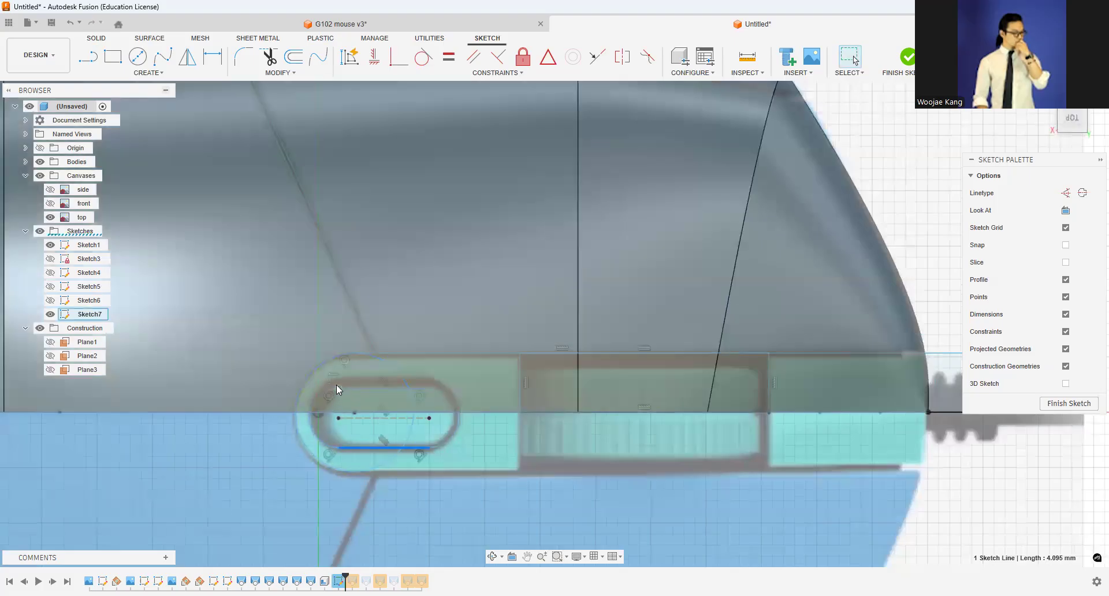
{"action": "left_click_drag", "start_coordinate": [340, 380], "coordinate": [343, 380]}
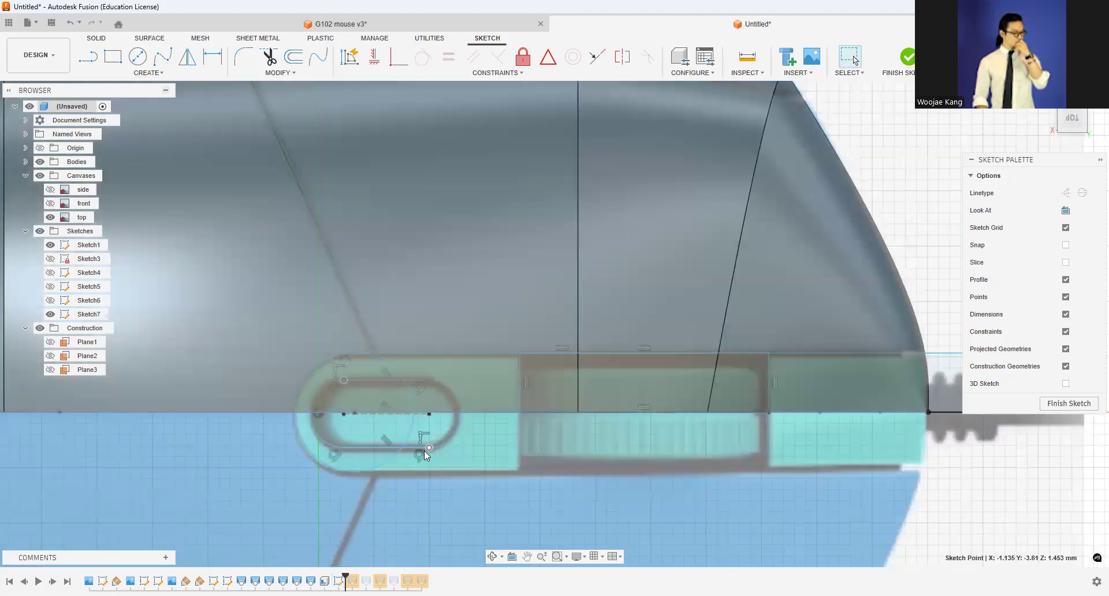
{"action": "left_click", "coordinate": [908, 56]}
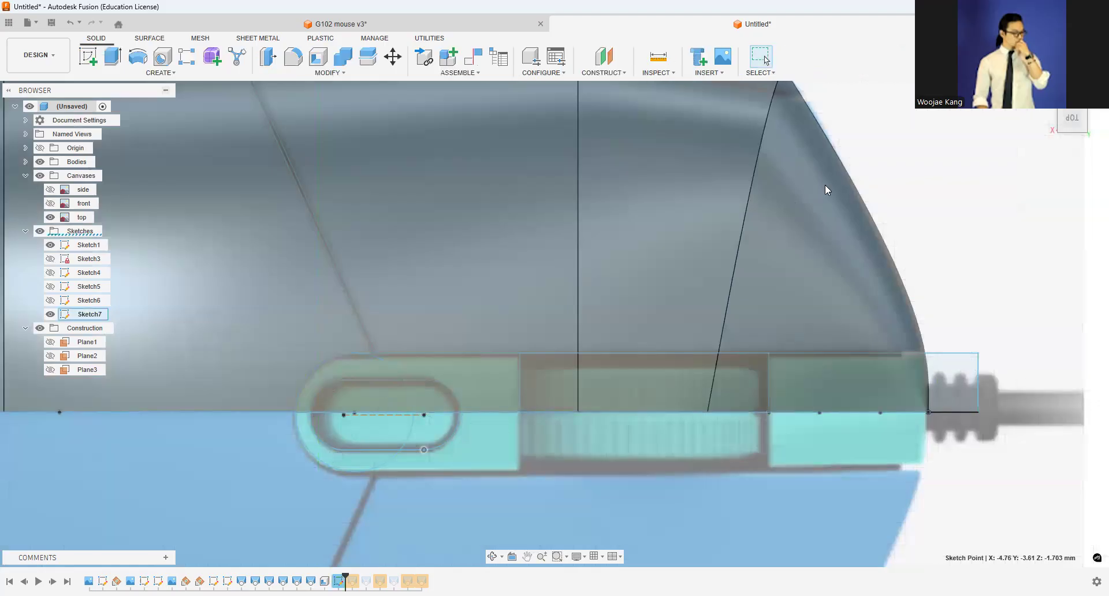
Step: Try to cut the diagonal seam and the whole scroll-wheel strip profiles out of the half body with a -17 mm extrude
{"action": "scroll", "coordinate": [825, 185], "scroll_direction": "down", "scroll_amount": 3}
{"action": "left_click_drag", "start_coordinate": [1072, 121], "coordinate": [1048, 95]}
{"action": "middle_click_drag", "start_coordinate": [623, 130], "coordinate": [646, 148], "text": "shift"}
{"action": "key", "text": "e"}
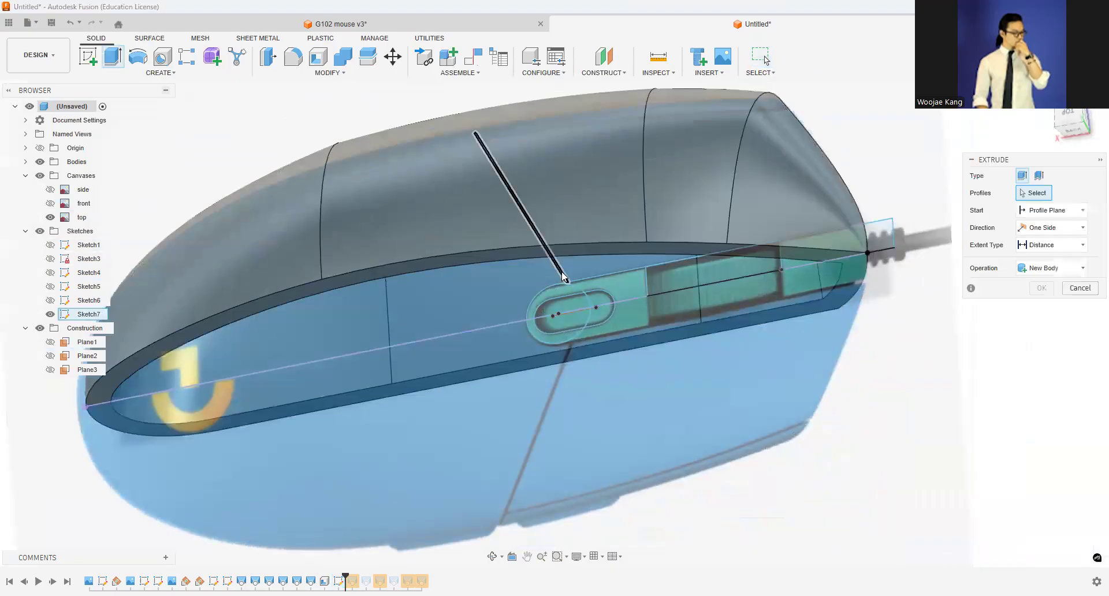
{"action": "left_click", "coordinate": [678, 286]}
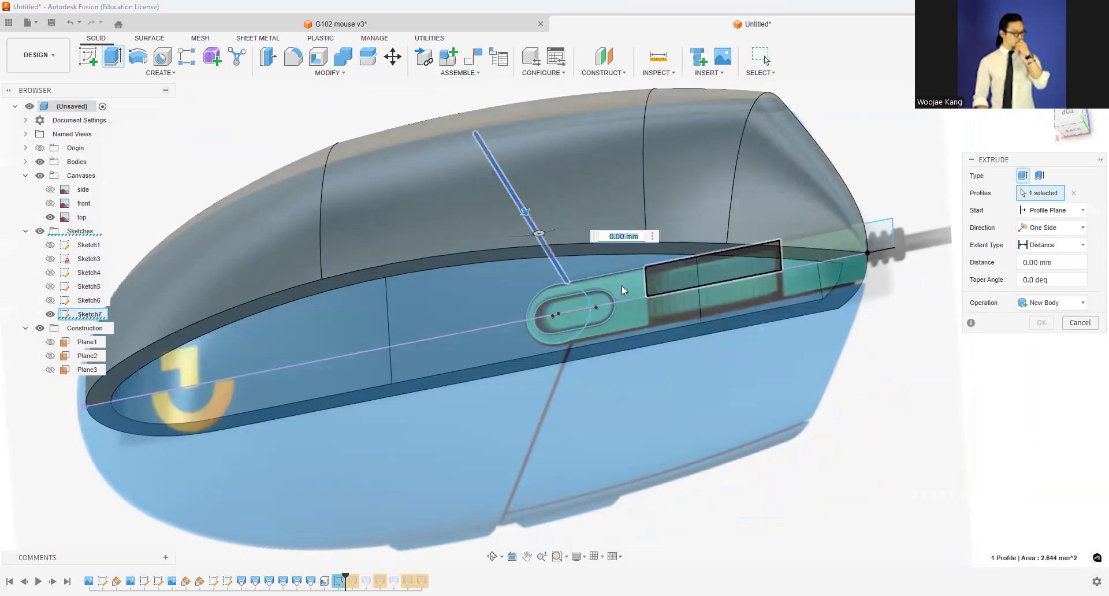
{"action": "left_click", "coordinate": [1069, 116]}
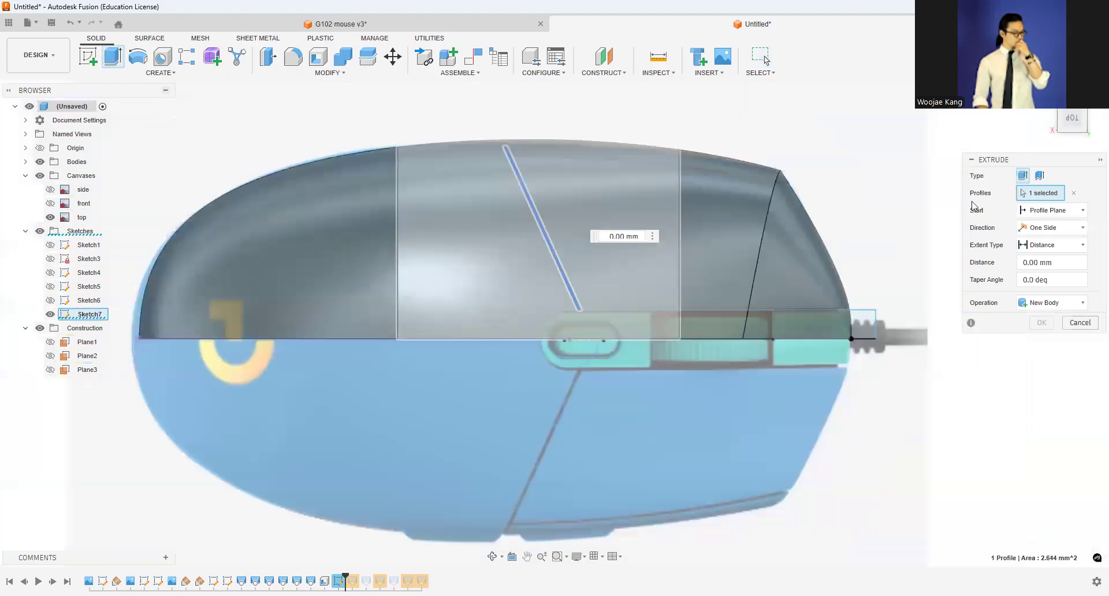
{"action": "mouse_move", "coordinate": [1074, 121]}
{"action": "left_mouse_down"}
{"action": "mouse_move", "coordinate": [1073, 87]}
{"action": "mouse_move", "coordinate": [1071, 103]}
{"action": "left_mouse_up"}
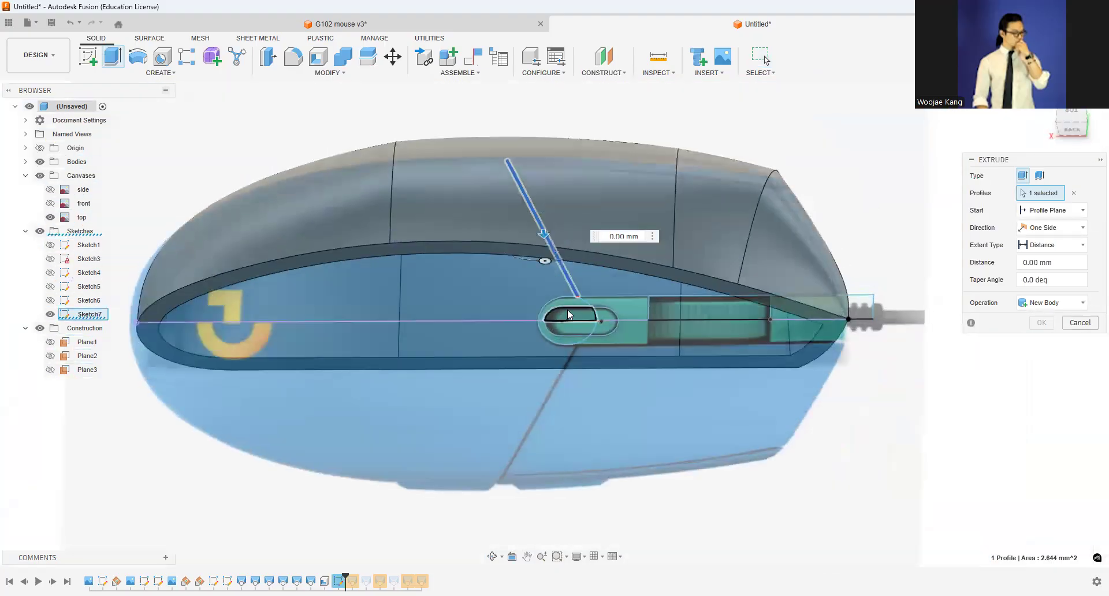
{"action": "left_click", "coordinate": [619, 307]}
{"action": "scroll", "coordinate": [616, 307], "scroll_direction": "up", "scroll_amount": 2}
{"action": "left_click", "coordinate": [611, 322]}
{"action": "left_click", "coordinate": [788, 297]}
{"action": "scroll", "coordinate": [780, 300], "scroll_direction": "down", "scroll_amount": 1}
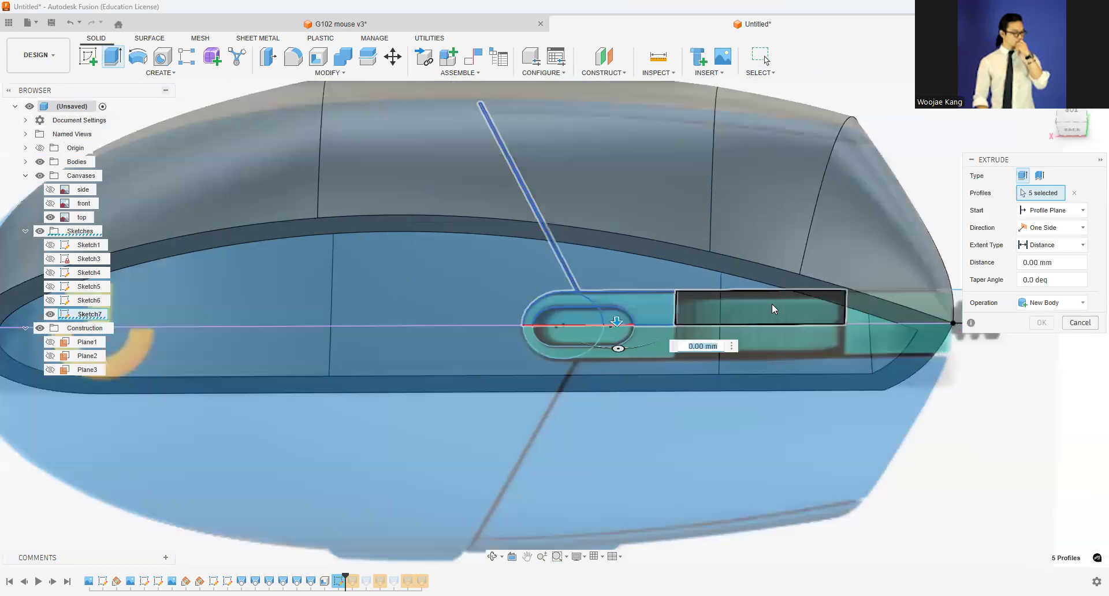
{"action": "left_click", "coordinate": [772, 304]}
{"action": "scroll", "coordinate": [855, 316], "scroll_direction": "down", "scroll_amount": 1}
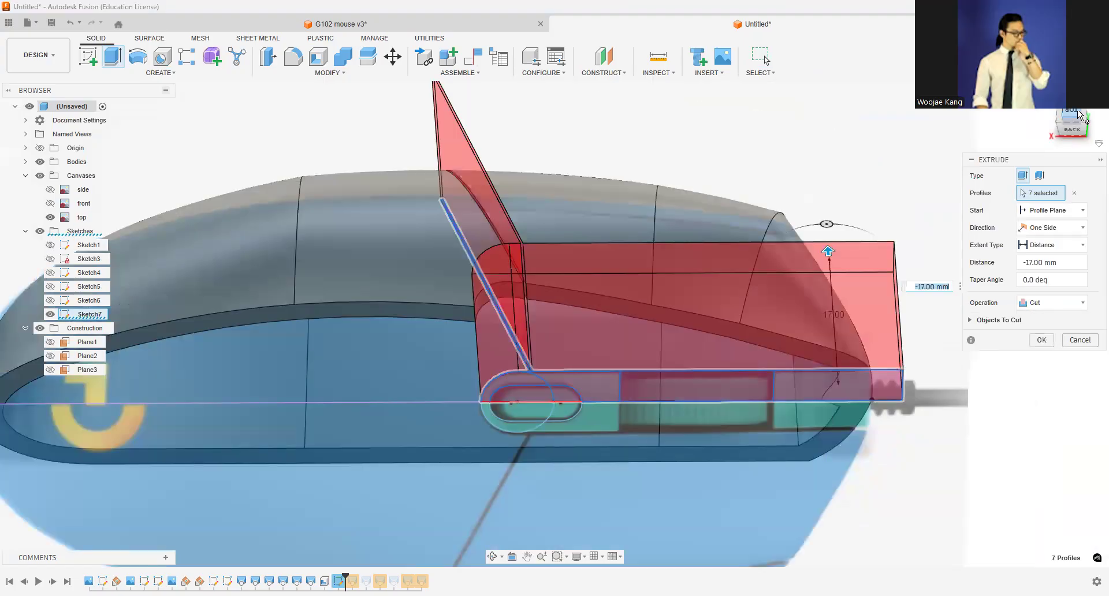
{"action": "mouse_move", "coordinate": [1084, 118]}
{"action": "left_mouse_down"}
{"action": "mouse_move", "coordinate": [1084, 153]}
{"action": "mouse_move", "coordinate": [1080, 119]}
{"action": "left_mouse_up"}
{"action": "left_click", "coordinate": [1040, 341]}
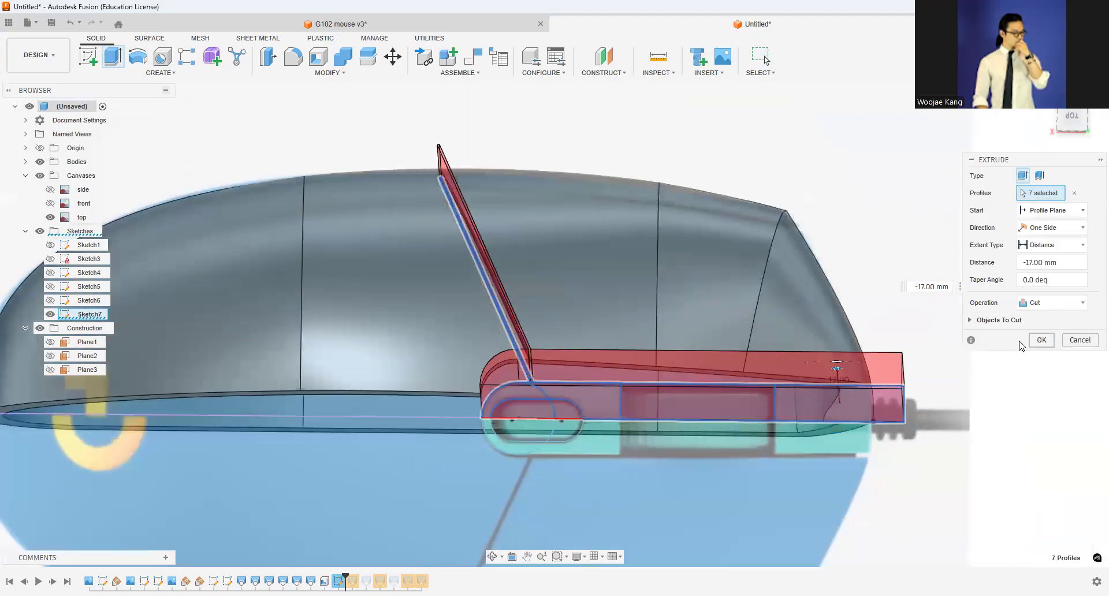
Step: Inspect the cut edge of the shelled half body and undo the extruded cut
{"action": "scroll", "coordinate": [518, 386], "scroll_direction": "up", "scroll_amount": 3}
{"action": "left_click_drag", "start_coordinate": [1070, 121], "coordinate": [1071, 150]}
{"action": "left_click", "coordinate": [1072, 129]}
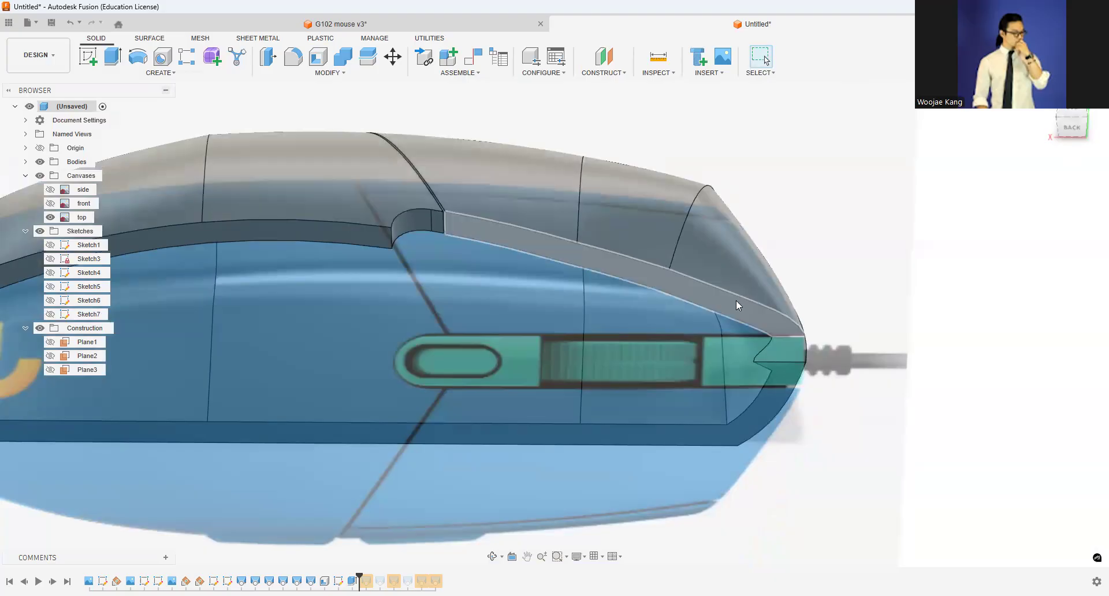
{"action": "scroll", "coordinate": [424, 225], "scroll_direction": "up", "scroll_amount": 2}
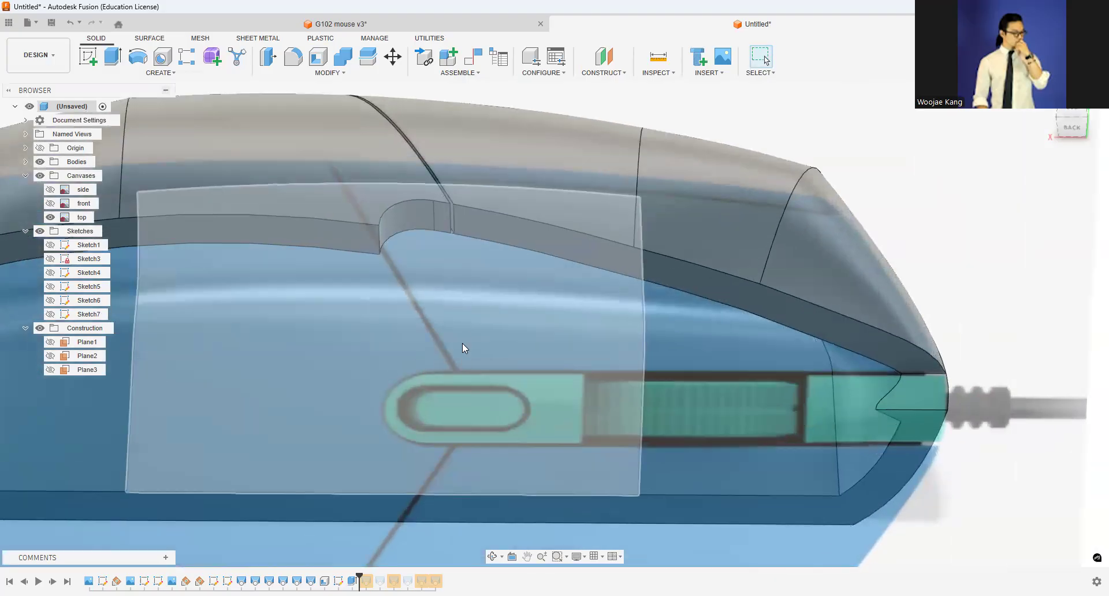
{"action": "key", "text": "ctrl+z"}
{"action": "scroll", "coordinate": [515, 289], "scroll_direction": "up", "scroll_amount": 1}
{"action": "scroll", "coordinate": [515, 289], "scroll_direction": "down", "scroll_amount": 1}
{"action": "scroll", "coordinate": [277, 237], "scroll_direction": "down", "scroll_amount": 2}
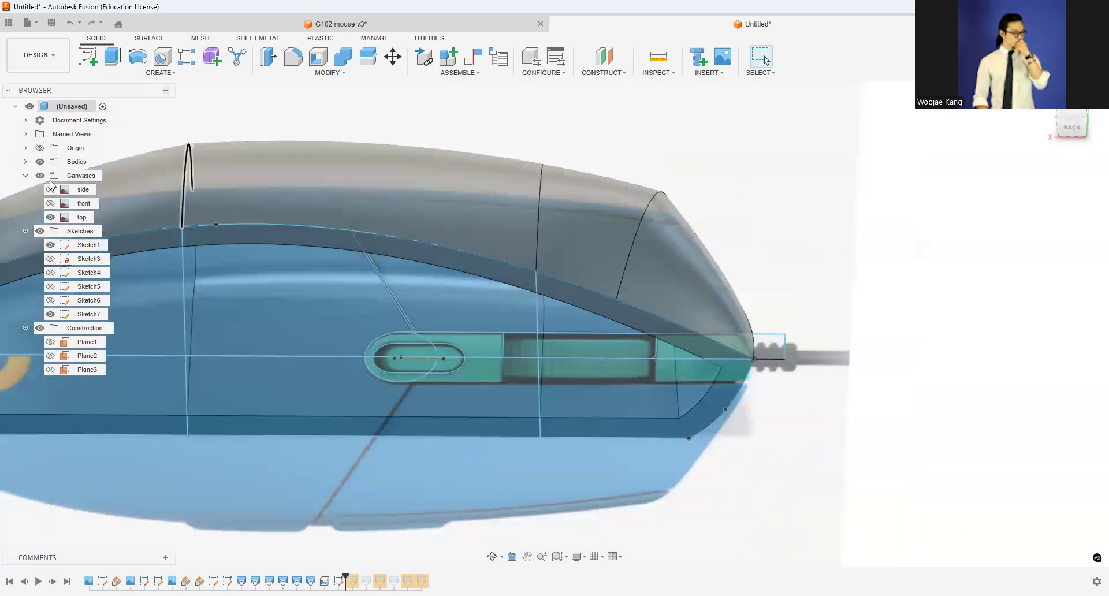
Step: Duplicate the shelled half body in place, leaving all move distances and angles at zero
{"action": "left_click", "coordinate": [25, 163]}
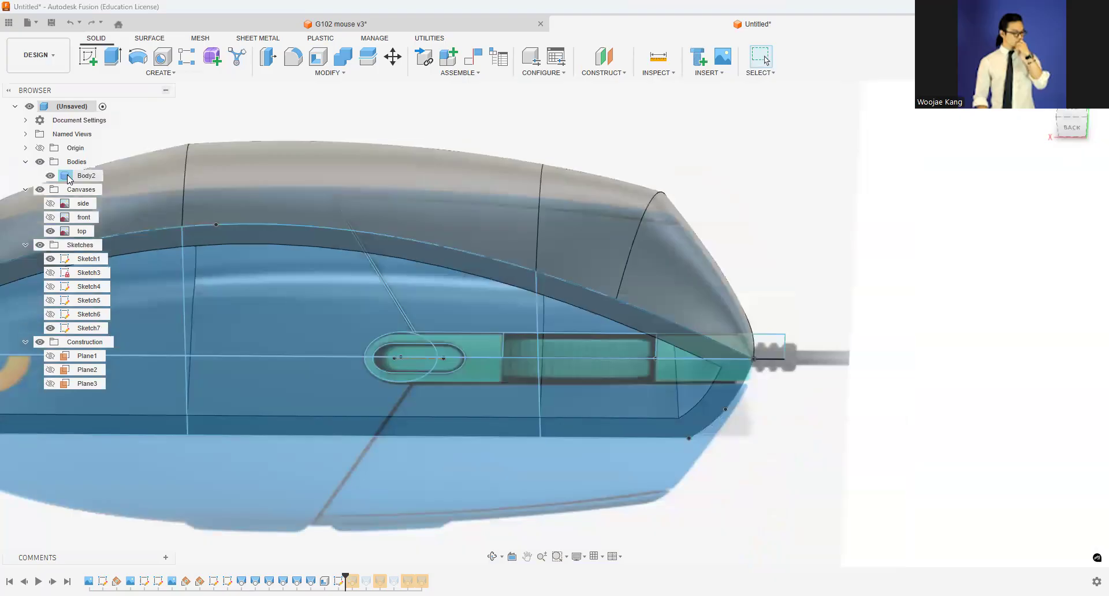
{"action": "left_click", "coordinate": [68, 177]}
{"action": "key", "text": "ctrl+c"}
{"action": "key", "text": "ctrl+v"}
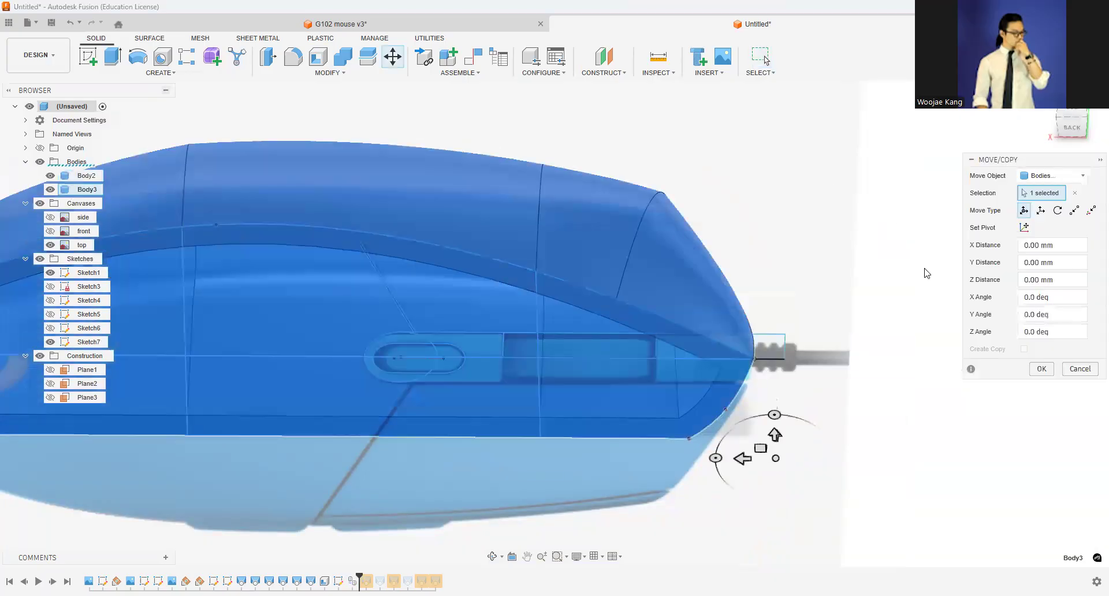
{"action": "left_click", "coordinate": [1047, 372]}
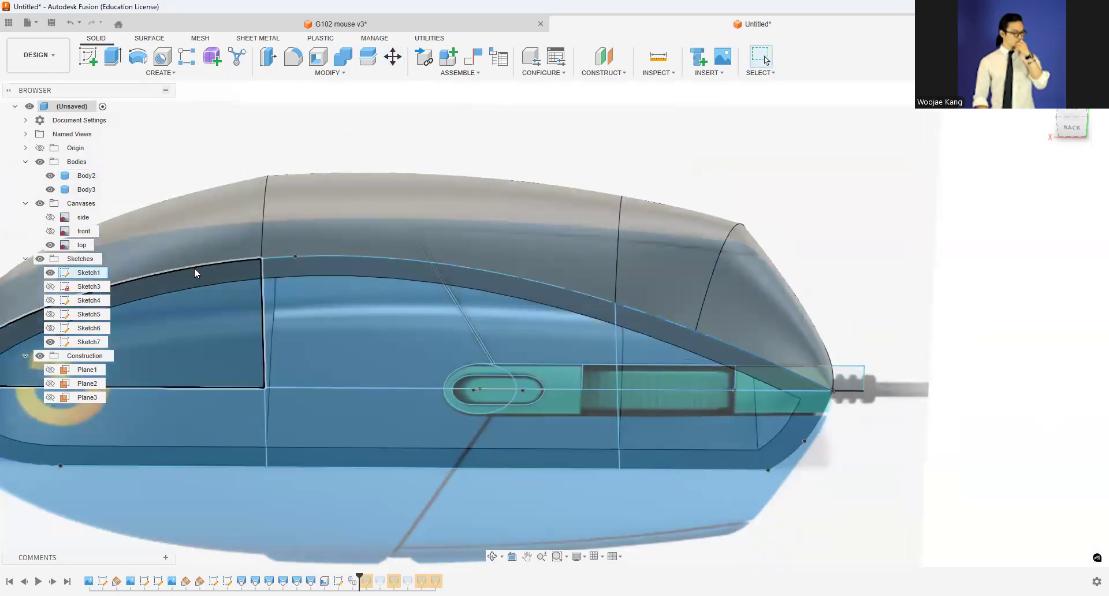
Step: Hide the copied body and the outline sketch, and cut the diagonal seam and whole scroll-wheel strip profiles out of the original half body
{"action": "left_click", "coordinate": [50, 189]}
{"action": "key", "text": "e"}
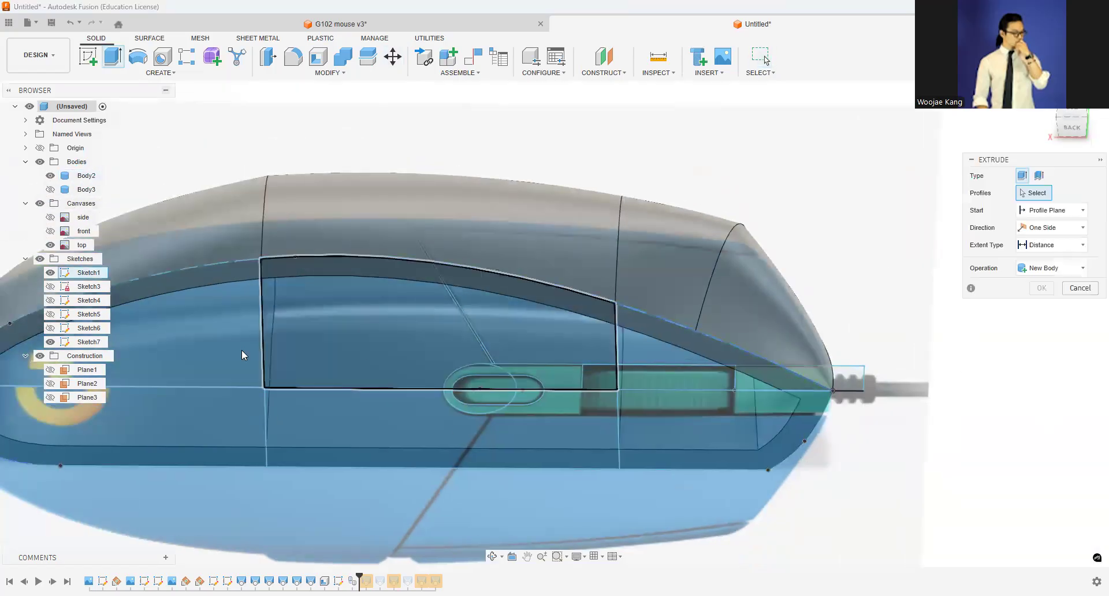
{"action": "left_click", "coordinate": [51, 273]}
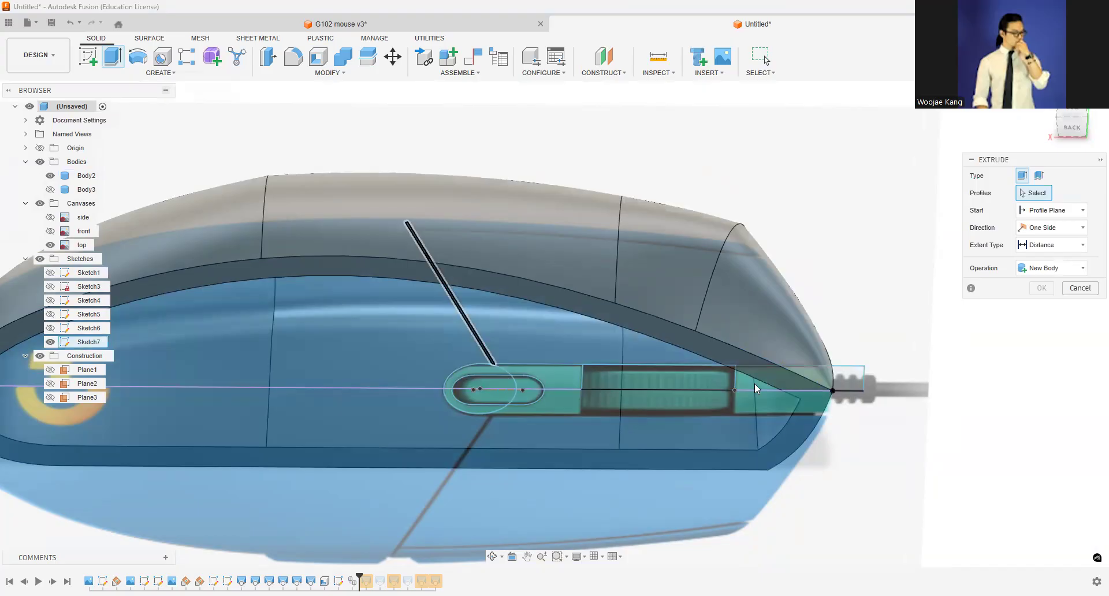
{"action": "left_click", "coordinate": [769, 382]}
{"action": "left_click_drag", "start_coordinate": [801, 382], "coordinate": [796, 193]}
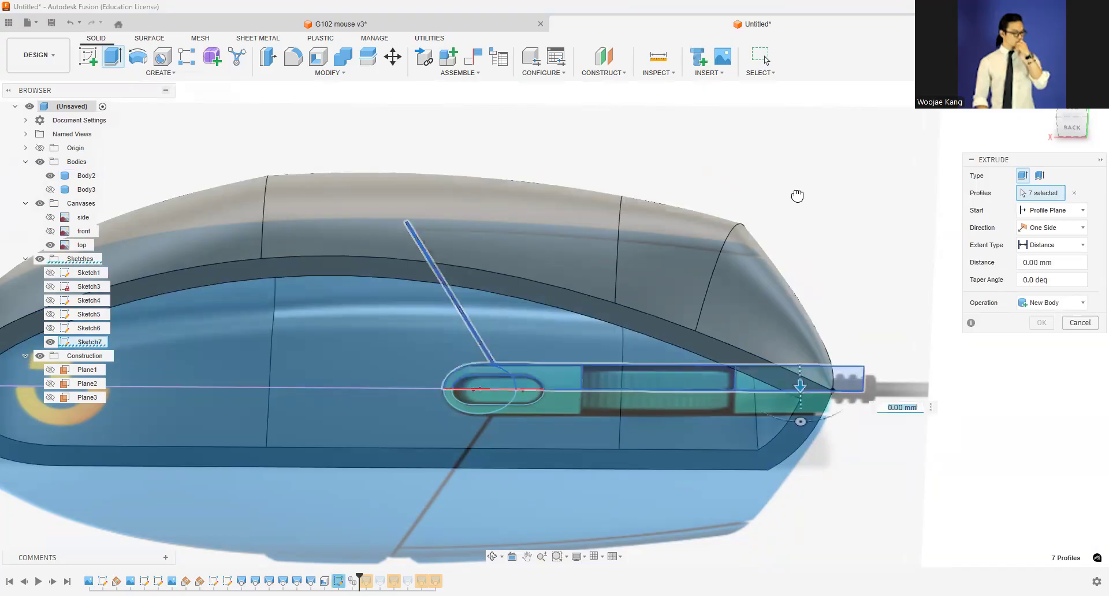
{"action": "key", "text": "Return"}
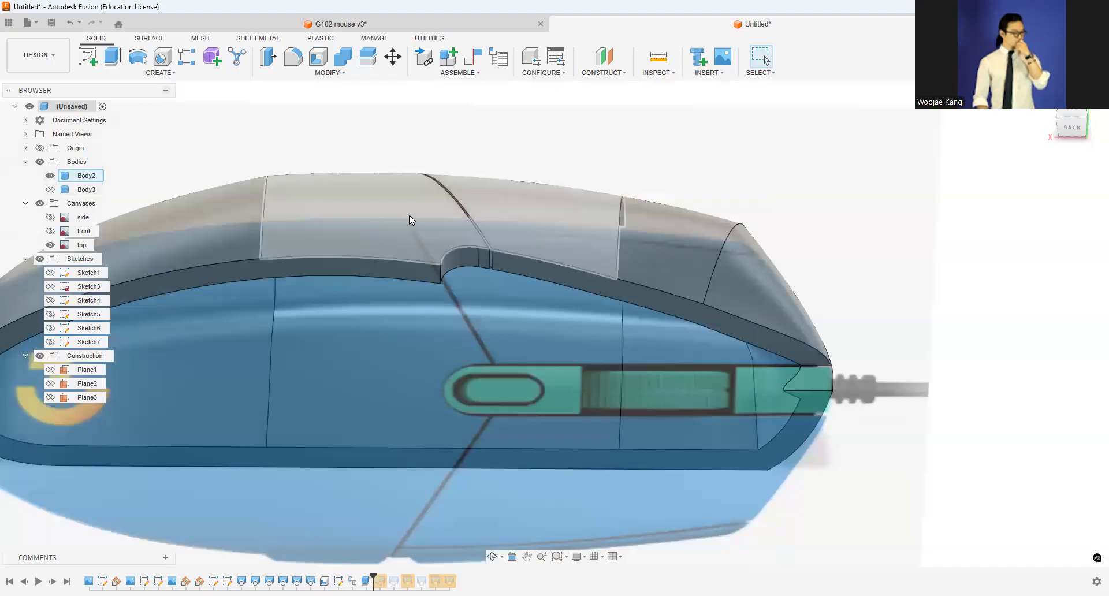
{"action": "left_click", "coordinate": [715, 237]}
{"action": "left_click", "coordinate": [191, 160]}
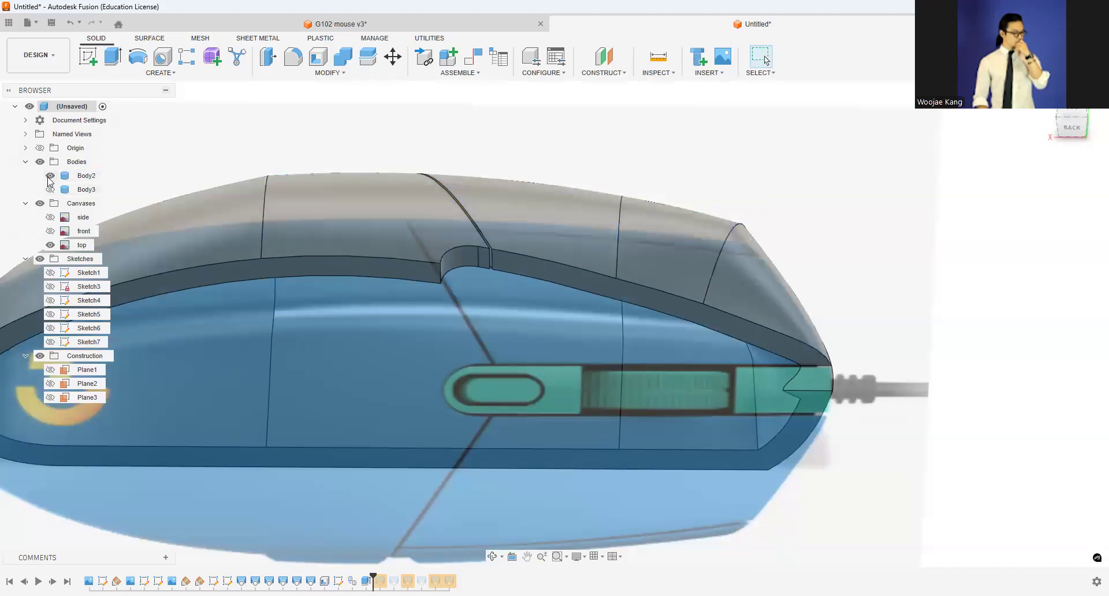
Step: Show only the copied body and intersect it with the strip profiles before and behind the scroll wheel, extruded -19 mm
{"action": "left_click", "coordinate": [50, 175]}
{"action": "left_click", "coordinate": [50, 189]}
{"action": "left_click", "coordinate": [50, 342]}
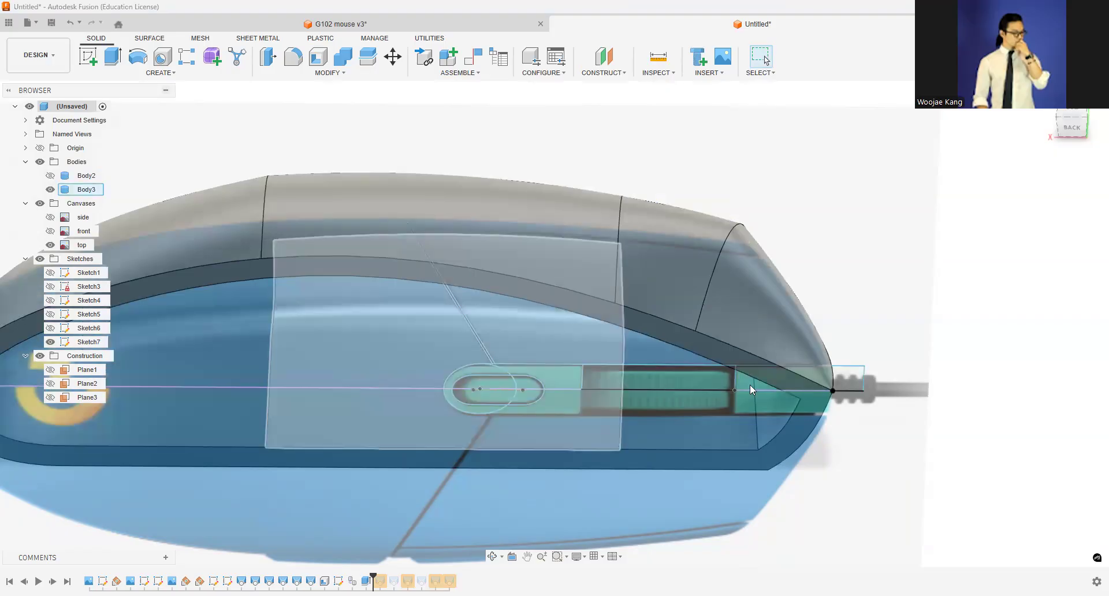
{"action": "key", "text": "e"}
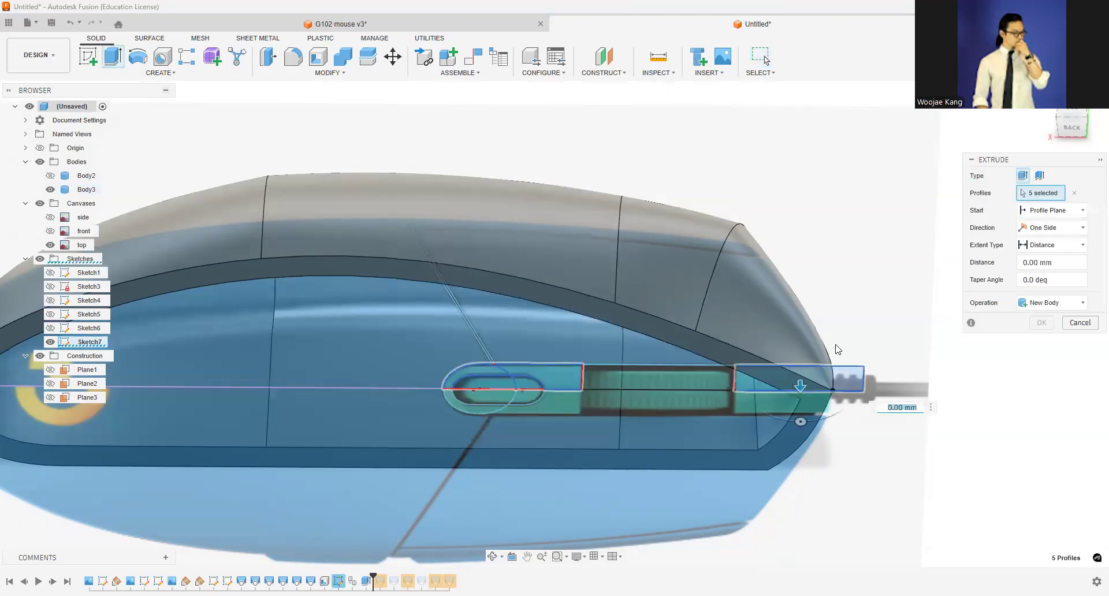
{"action": "scroll", "coordinate": [838, 349], "scroll_direction": "down", "scroll_amount": 1}
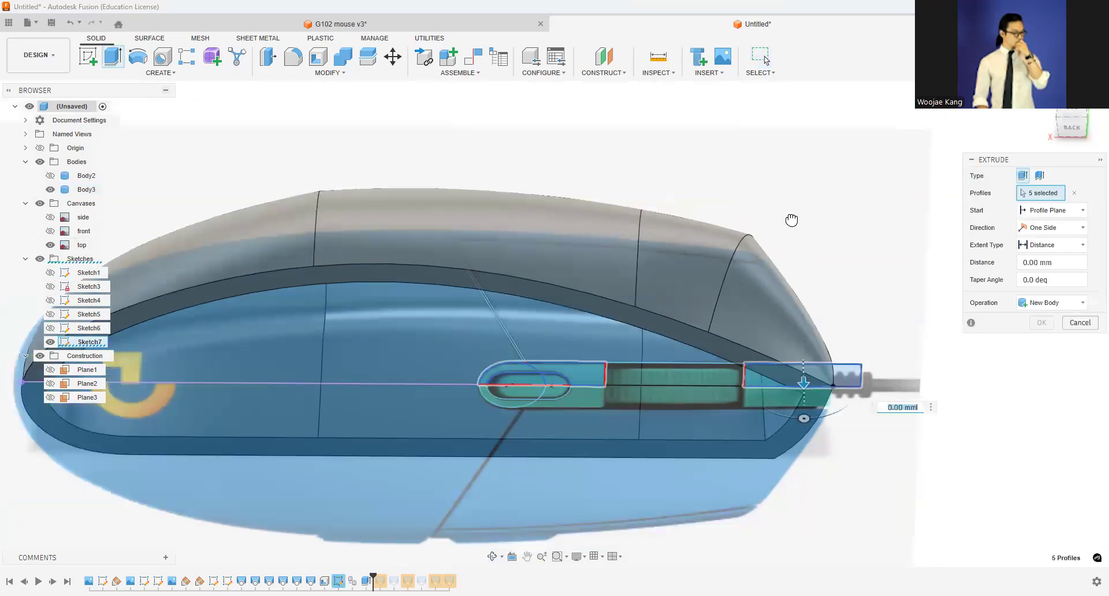
{"action": "type", "text": "-19"}
{"action": "key", "text": "Return"}
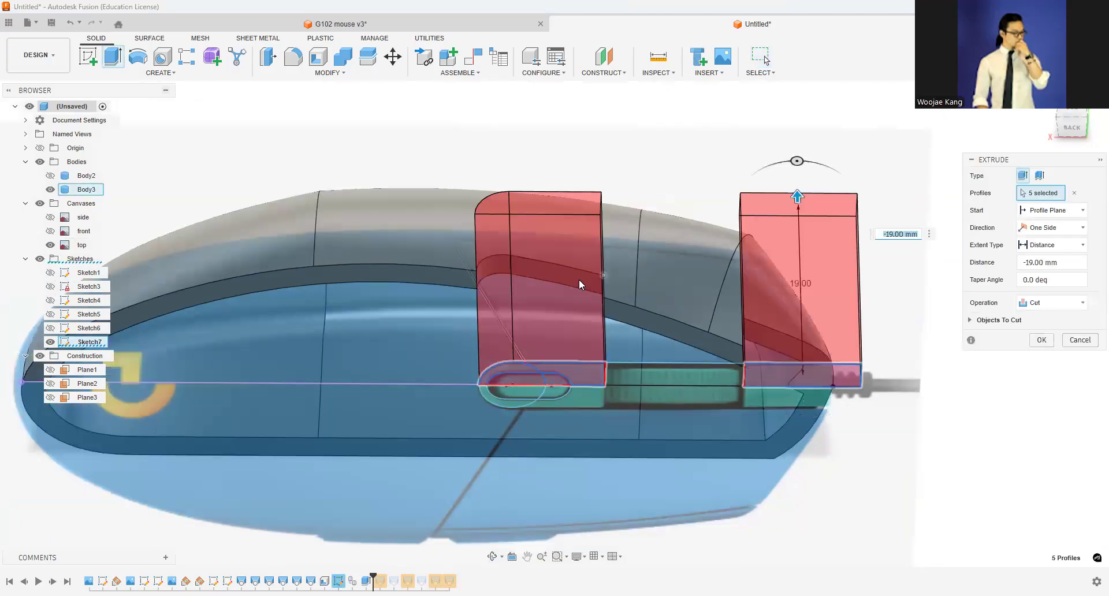
{"action": "left_click", "coordinate": [1056, 304]}
{"action": "left_click", "coordinate": [1050, 347]}
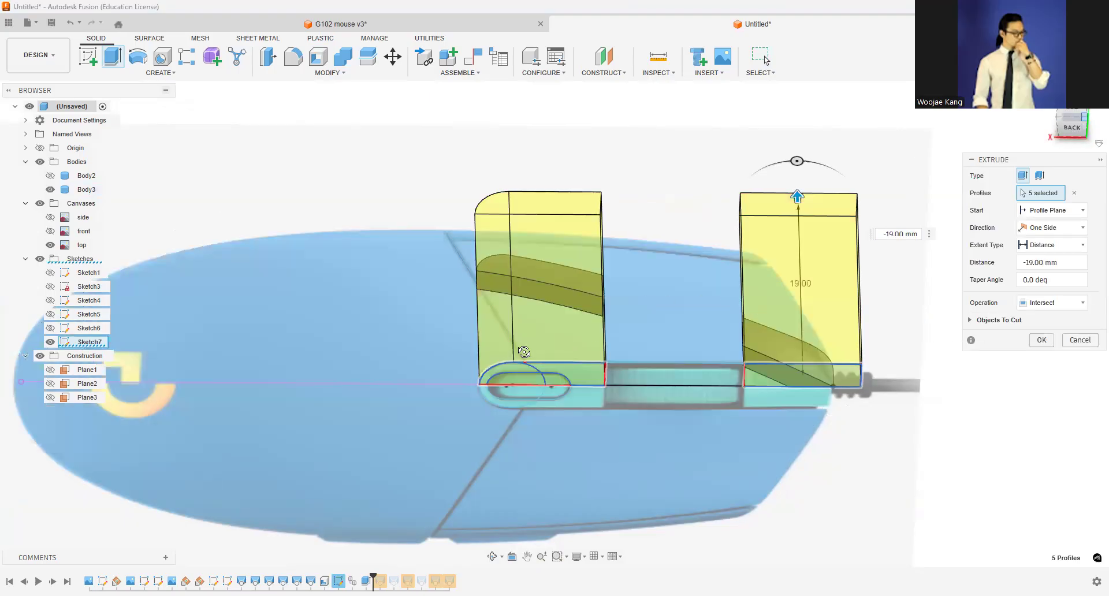
{"action": "middle_click_drag", "start_coordinate": [524, 351], "coordinate": [492, 305], "text": "shift"}
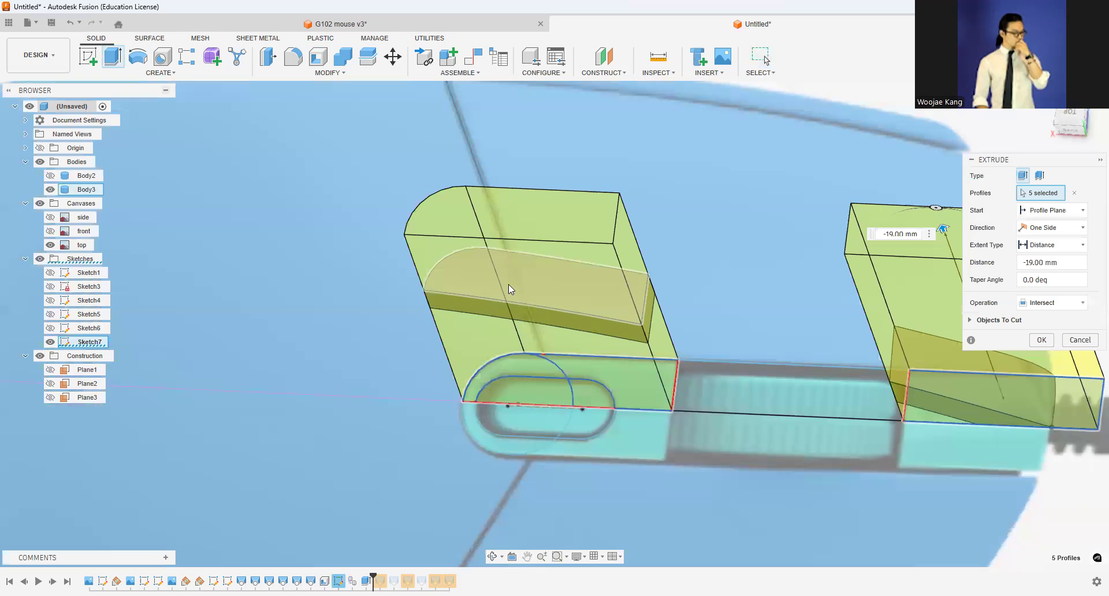
{"action": "left_click", "coordinate": [1075, 124]}
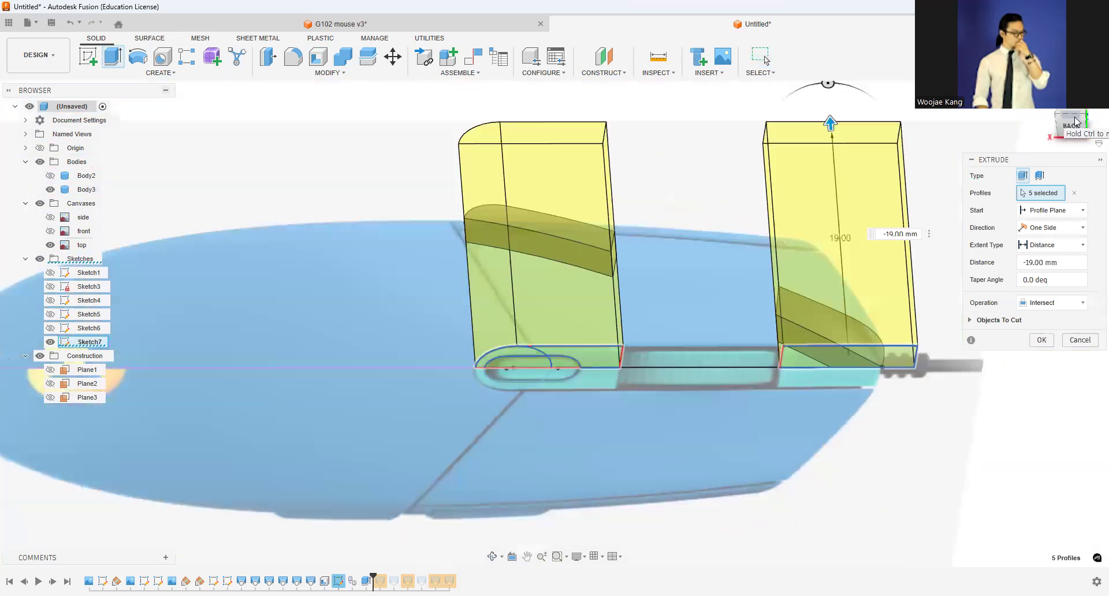
{"action": "left_click", "coordinate": [1043, 340]}
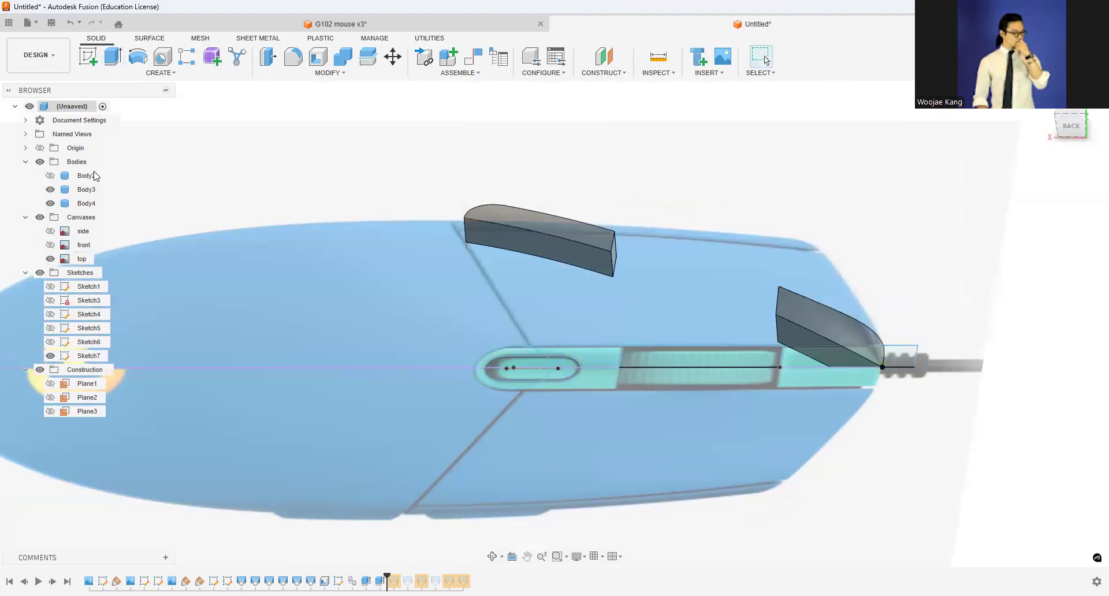
Step: Show the main half body again and cut the two oval button profiles through the strip piece with a -19 mm extrude
{"action": "left_click", "coordinate": [50, 175]}
{"action": "left_click", "coordinate": [789, 168]}
{"action": "left_click_drag", "start_coordinate": [1087, 123], "coordinate": [997, 162]}
{"action": "scroll", "coordinate": [487, 259], "scroll_direction": "up", "scroll_amount": 2}
{"action": "scroll", "coordinate": [552, 259], "scroll_direction": "down", "scroll_amount": 2}
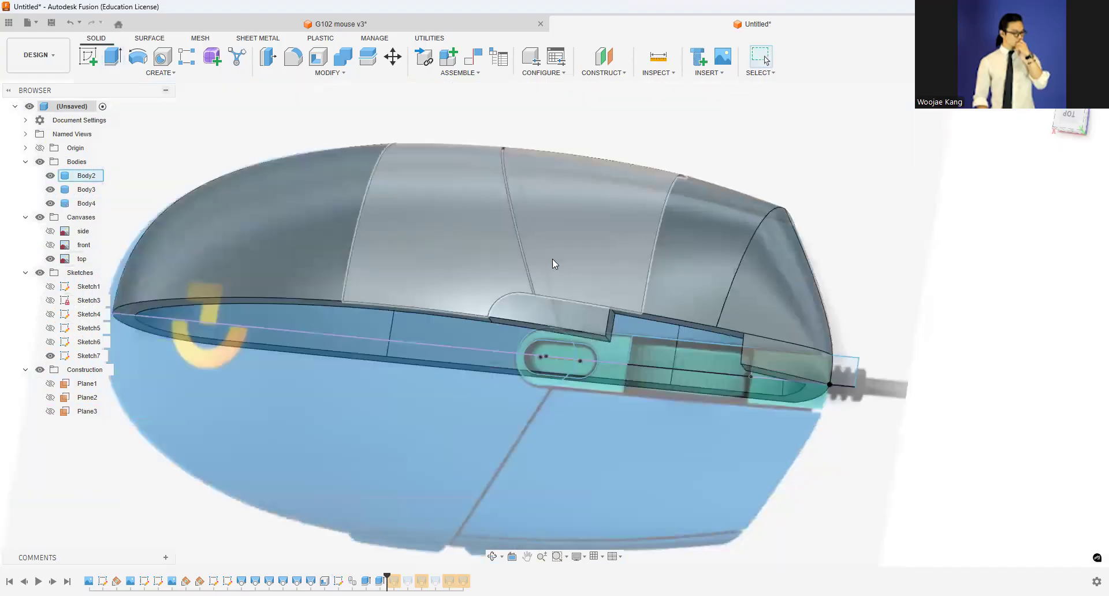
{"action": "scroll", "coordinate": [484, 342], "scroll_direction": "up", "scroll_amount": 3}
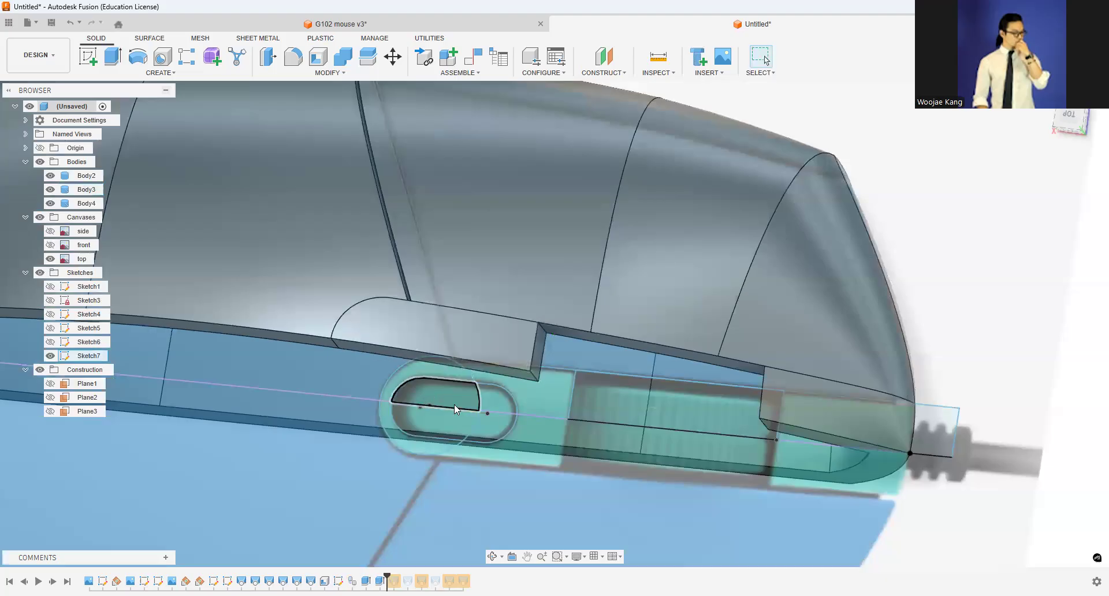
{"action": "scroll", "coordinate": [454, 404], "scroll_direction": "down", "scroll_amount": 2}
{"action": "key", "text": "e"}
{"action": "left_click_drag", "start_coordinate": [522, 393], "coordinate": [508, 322]}
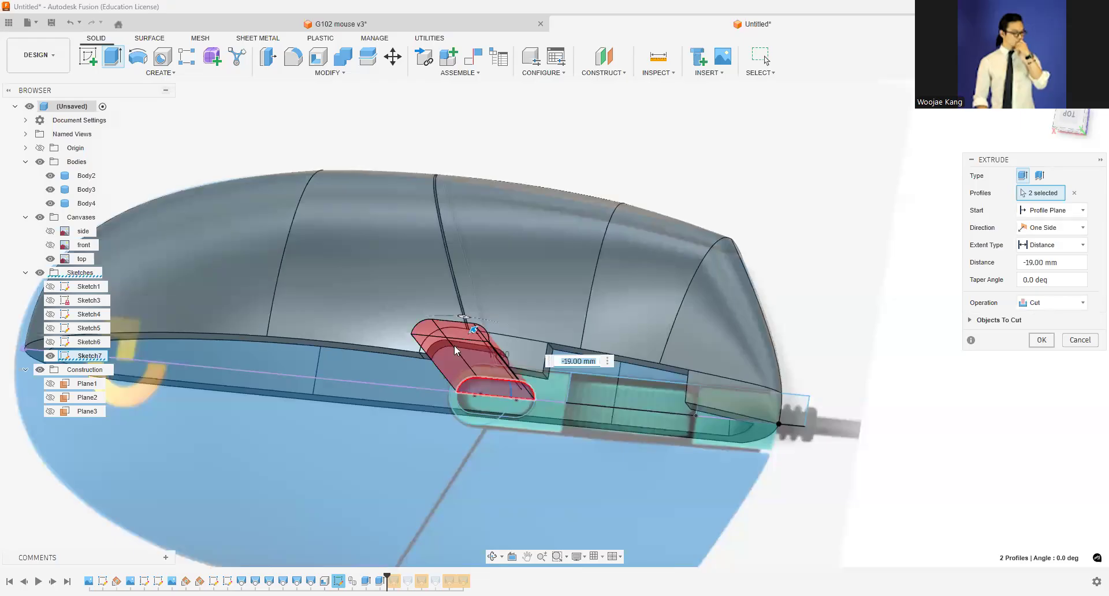
{"action": "key", "text": "Return"}
{"action": "scroll", "coordinate": [525, 323], "scroll_direction": "up", "scroll_amount": 4}
{"action": "middle_click_drag", "start_coordinate": [632, 284], "coordinate": [572, 180], "text": "shift"}
{"action": "middle_click_drag", "start_coordinate": [1078, 121], "coordinate": [1097, 134], "text": "shift"}
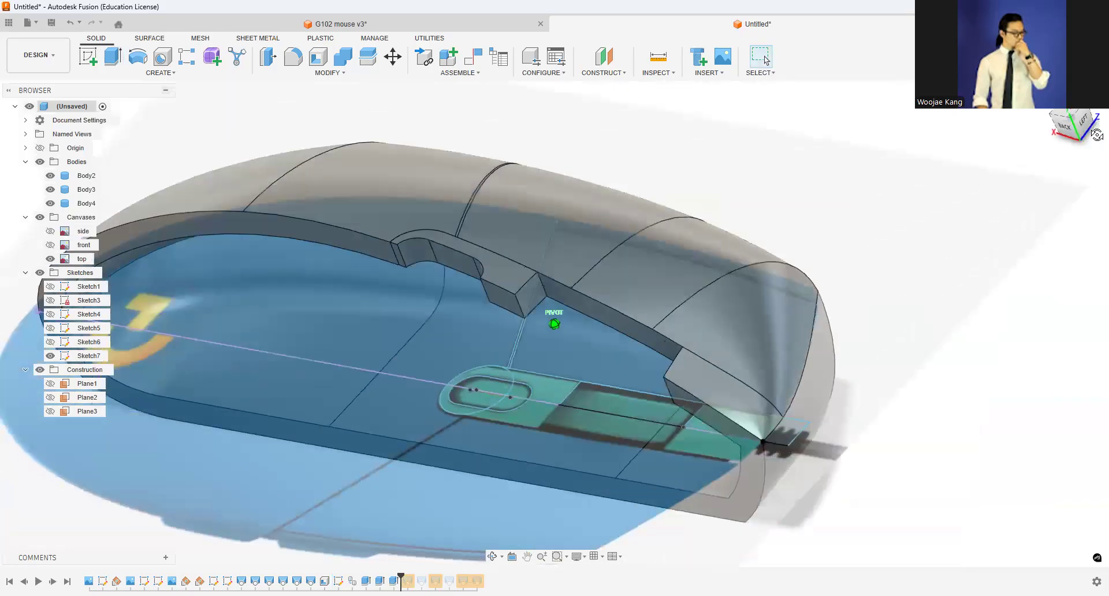
Step: Replace the top canvas with the front canvas and view the mouse squarely from its front end
{"action": "left_click", "coordinate": [1065, 113]}
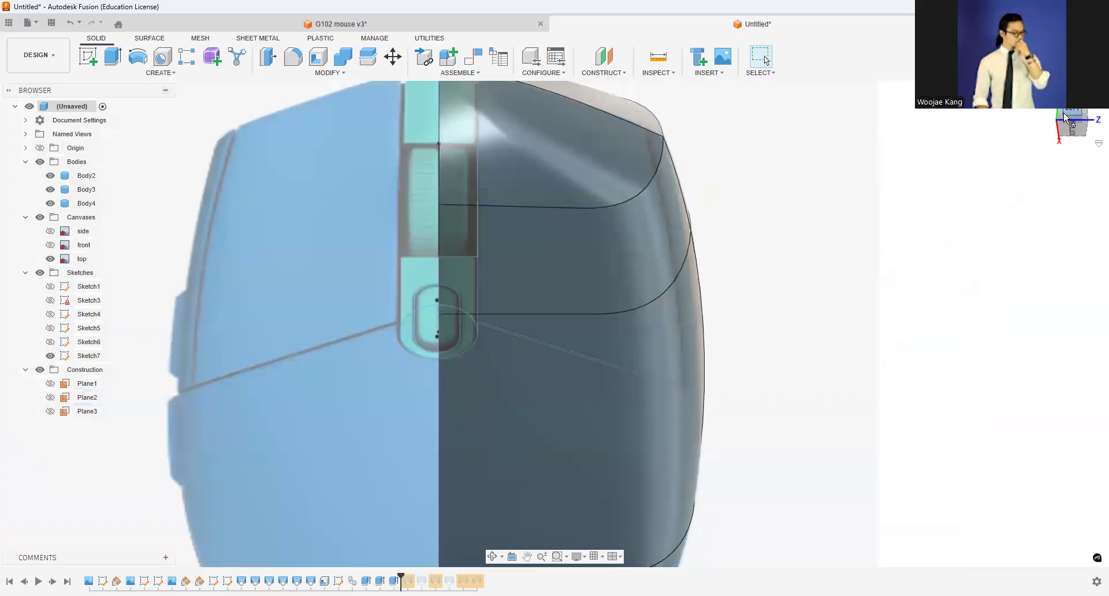
{"action": "left_click", "coordinate": [74, 231]}
{"action": "left_click", "coordinate": [50, 245]}
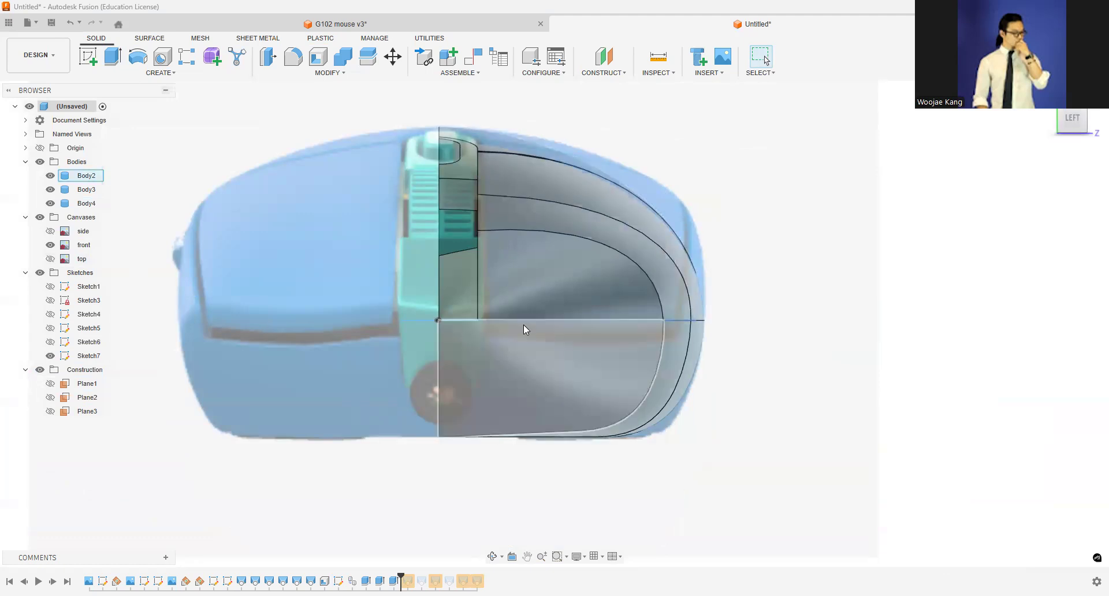
{"action": "scroll", "coordinate": [768, 258], "scroll_direction": "down", "scroll_amount": 3}
{"action": "left_click_drag", "start_coordinate": [1072, 119], "coordinate": [1066, 128]}
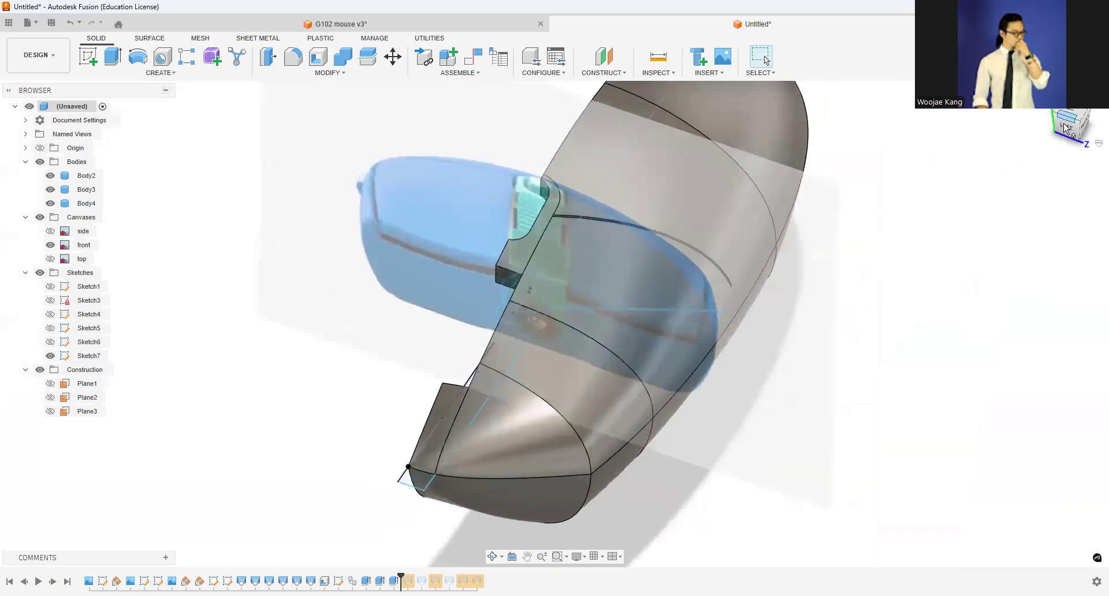
{"action": "left_click", "coordinate": [1066, 128]}
Step: Compare construction planes Plane2 and Plane3, and start a new sketch on Plane3
{"action": "left_click", "coordinate": [51, 398]}
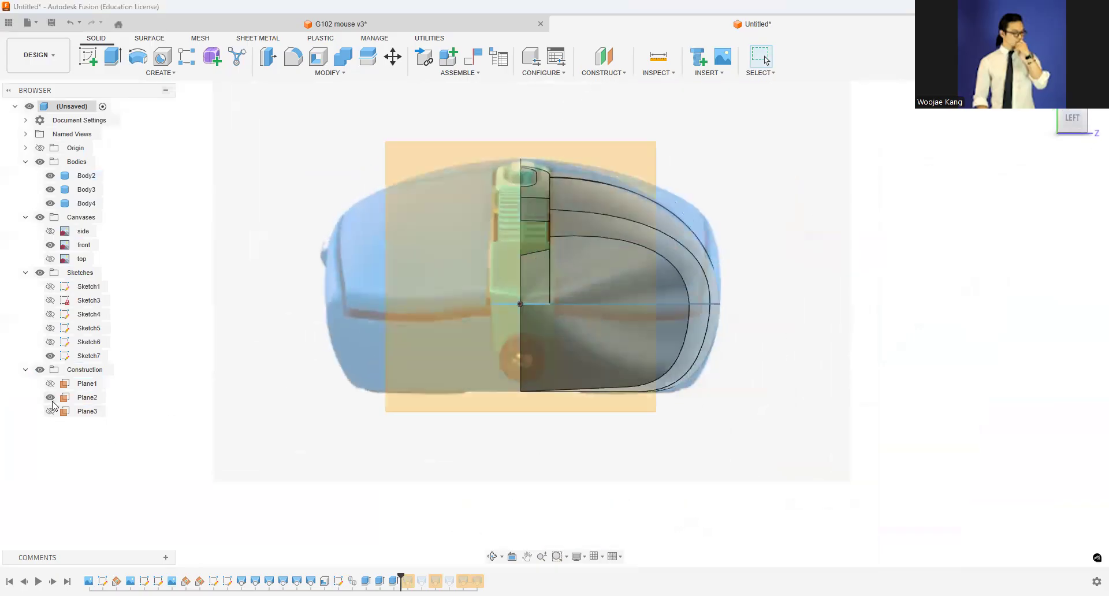
{"action": "left_click_drag", "start_coordinate": [1076, 116], "coordinate": [1069, 120]}
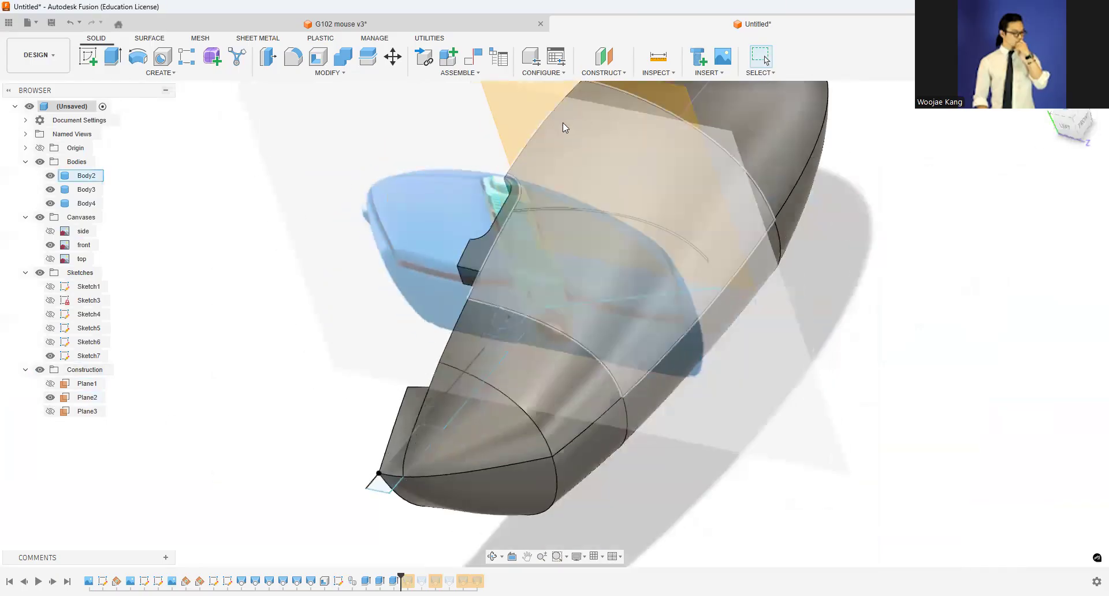
{"action": "left_click", "coordinate": [51, 397]}
{"action": "left_click", "coordinate": [50, 411]}
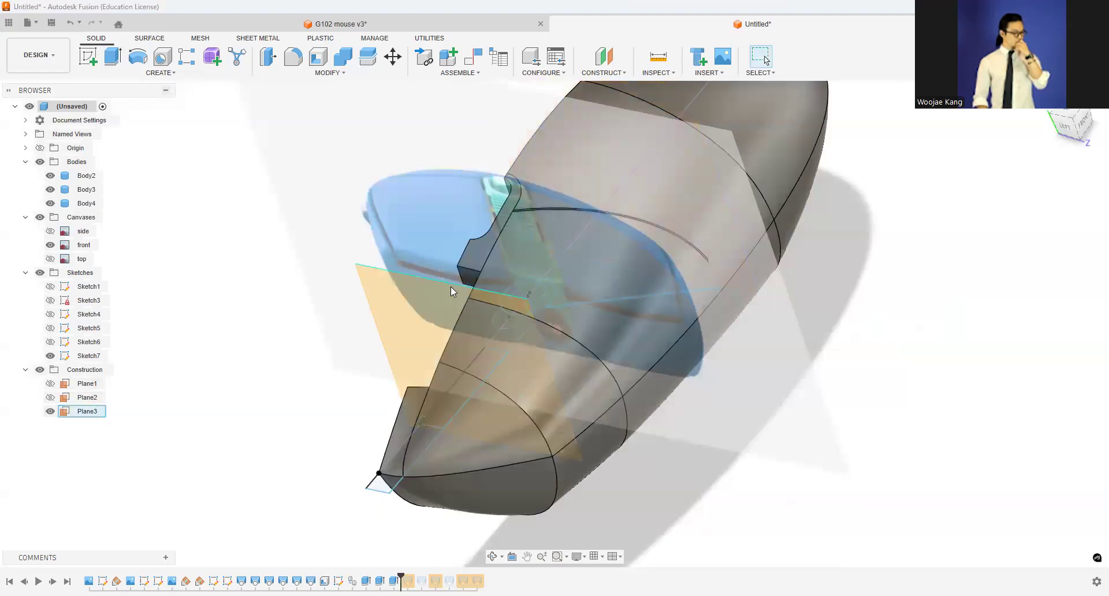
{"action": "left_click", "coordinate": [411, 312]}
{"action": "left_click", "coordinate": [88, 56]}
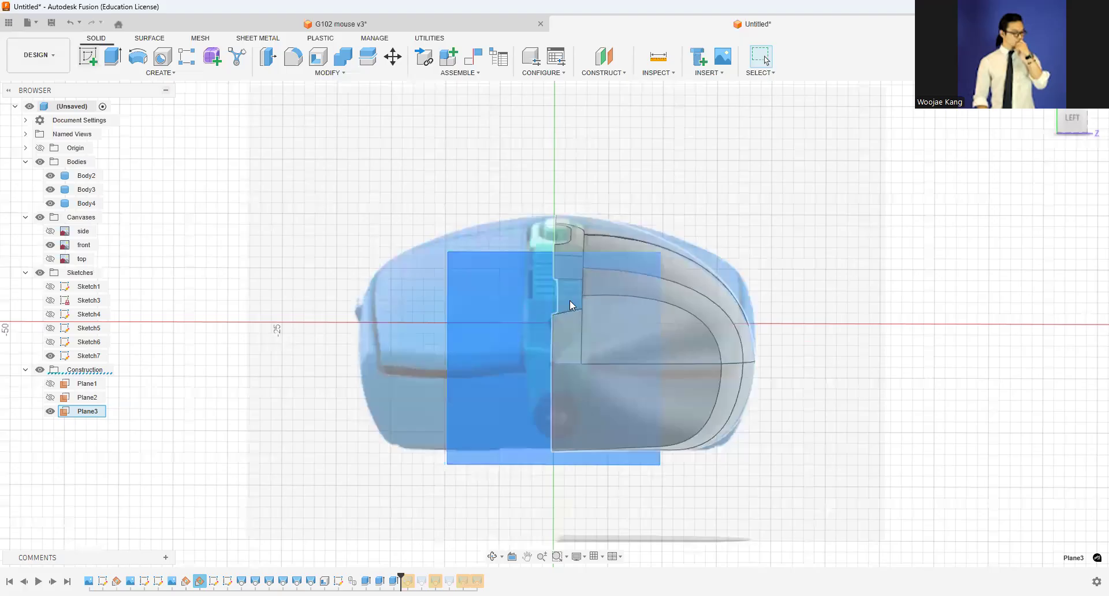
{"action": "left_click", "coordinate": [561, 279]}
Step: Show Sketch1 and project its geometry into the new sketch as a vertical centre line
{"action": "key", "text": "p"}
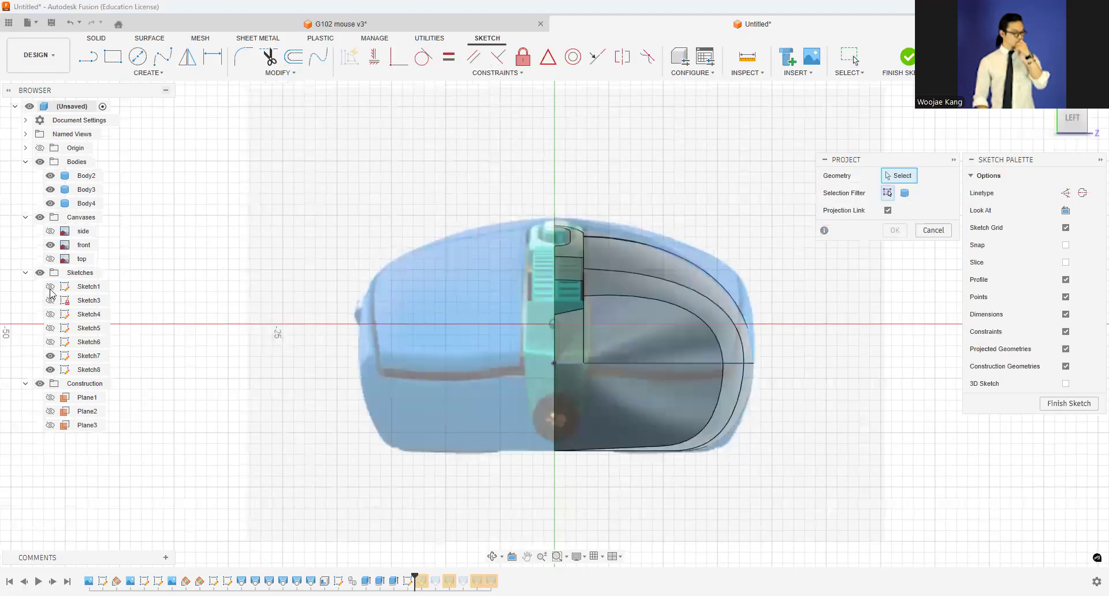
{"action": "left_click", "coordinate": [558, 231]}
{"action": "left_click", "coordinate": [893, 236]}
{"action": "scroll", "coordinate": [874, 254], "scroll_direction": "up", "scroll_amount": 2}
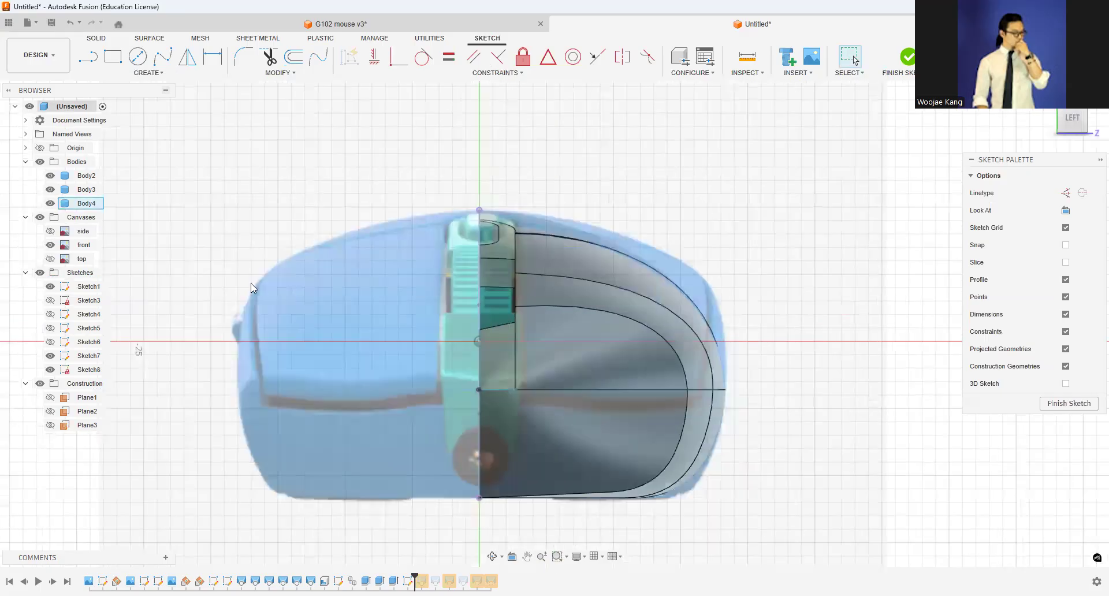
Step: Hide the main half body and sketch a spline from the centre line along the lower edge of the front button seam
{"action": "left_click", "coordinate": [50, 175]}
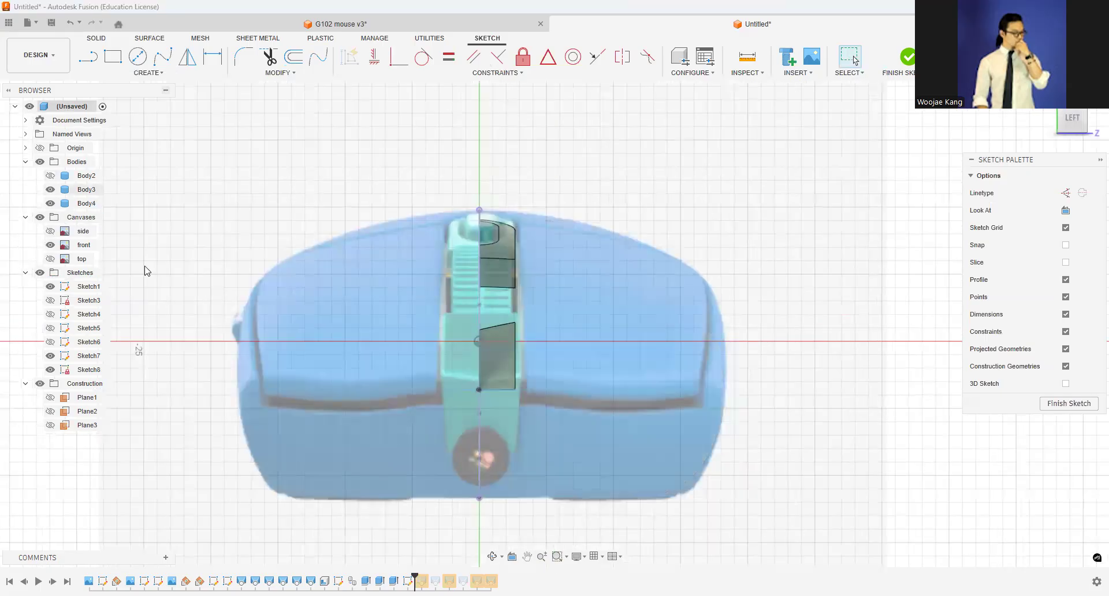
{"action": "scroll", "coordinate": [537, 399], "scroll_direction": "up", "scroll_amount": 2}
{"action": "left_click", "coordinate": [163, 56]}
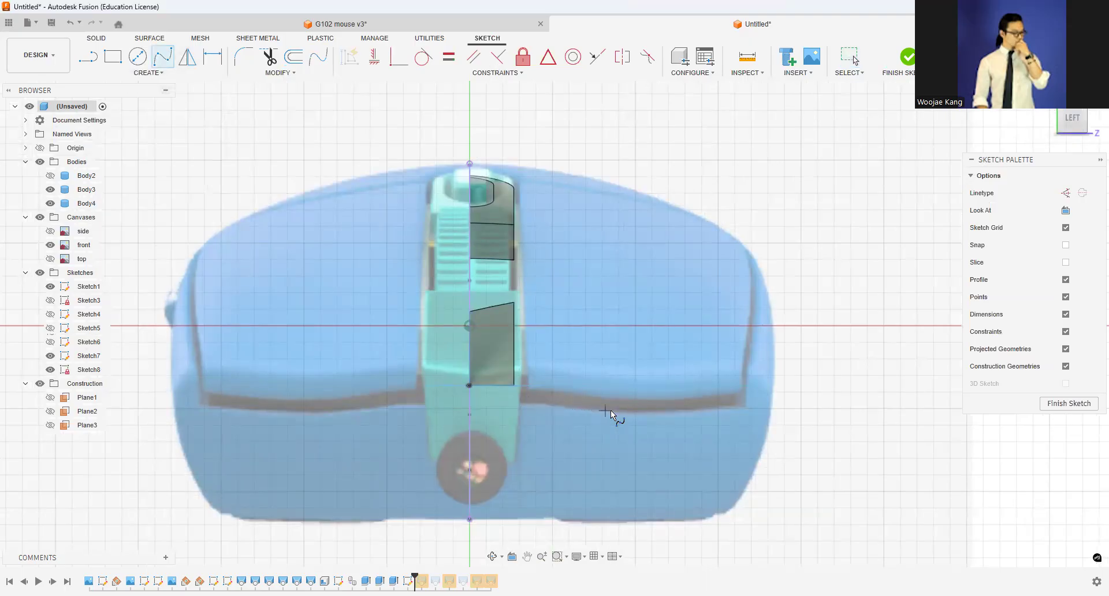
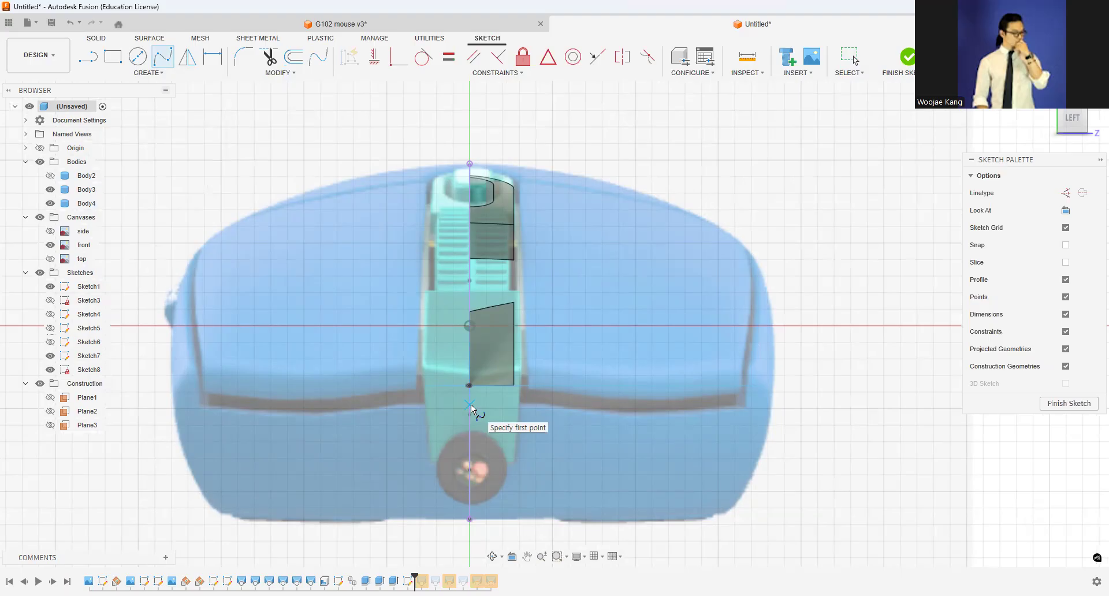
{"action": "left_click", "coordinate": [548, 405]}
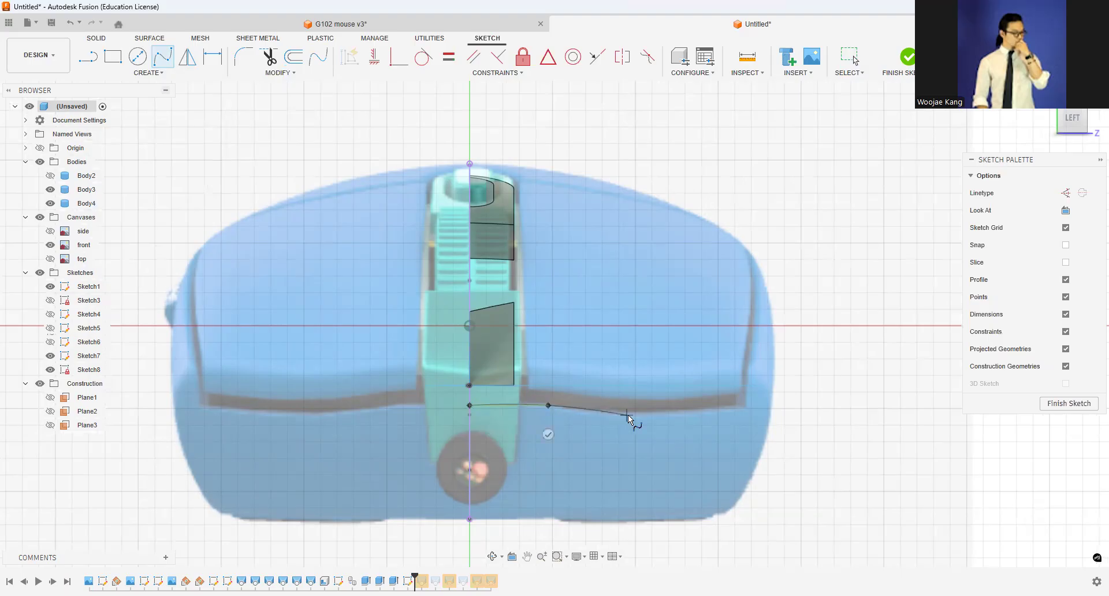
{"action": "left_click", "coordinate": [632, 412]}
Step: Sketch a second spline from the centre line along the upper edge of the front button seam to its outer corner
{"action": "left_click", "coordinate": [91, 58]}
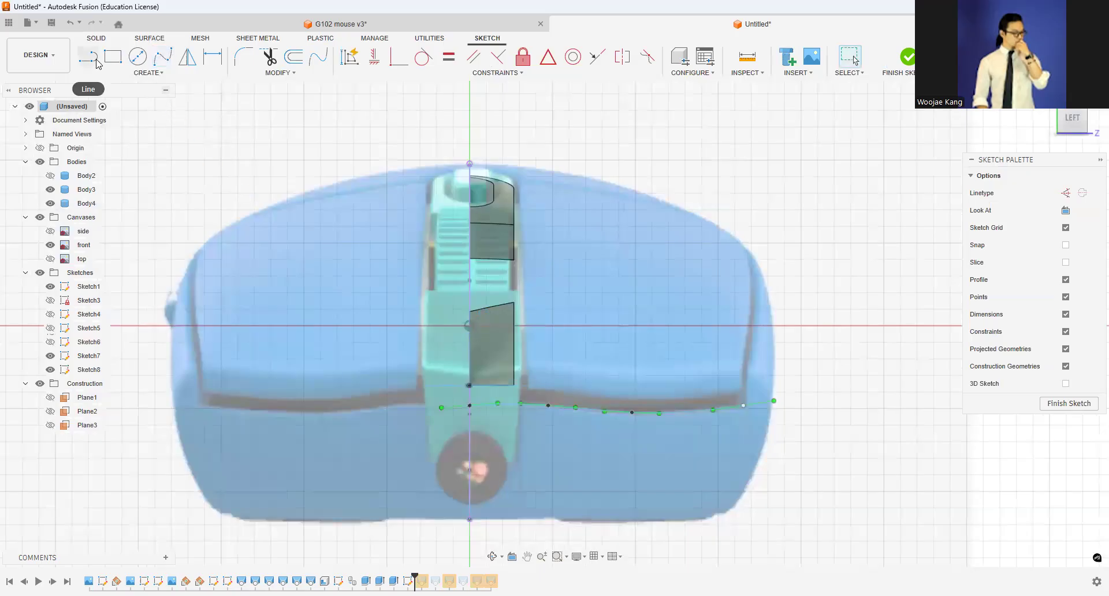
{"action": "left_click", "coordinate": [162, 56]}
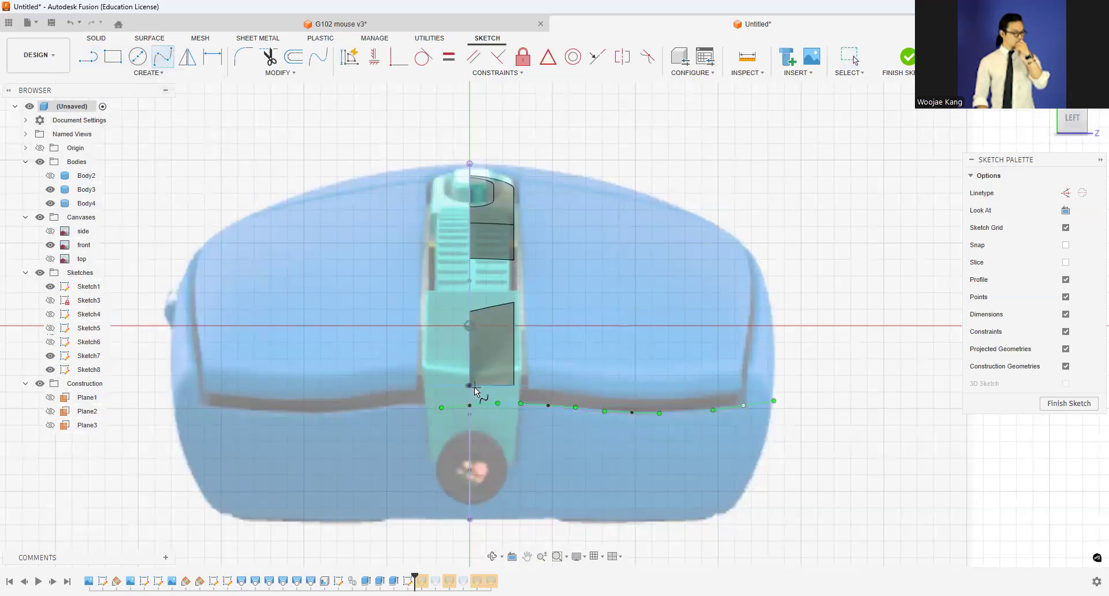
{"action": "left_click", "coordinate": [470, 387]}
{"action": "left_click", "coordinate": [529, 389]}
{"action": "left_click", "coordinate": [602, 397]}
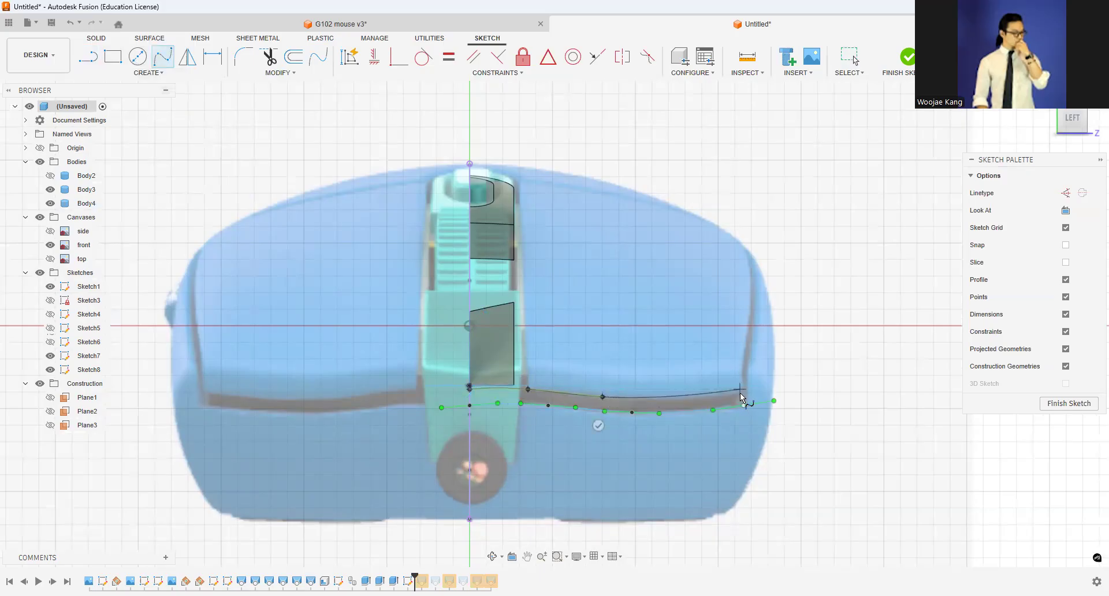
{"action": "double_click", "coordinate": [739, 394]}
Step: Sketch a spline up the inner edge of the side seam from the upper spline's end, and adjust its lower fit point to the canvas
{"action": "scroll", "coordinate": [771, 369], "scroll_direction": "up", "scroll_amount": 3}
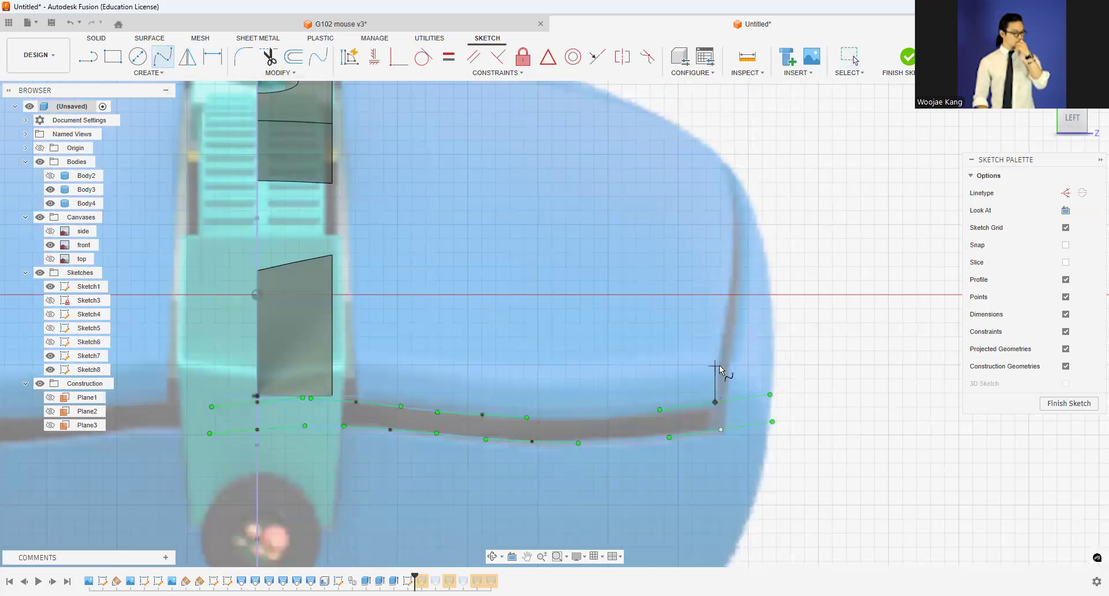
{"action": "left_click", "coordinate": [732, 253]}
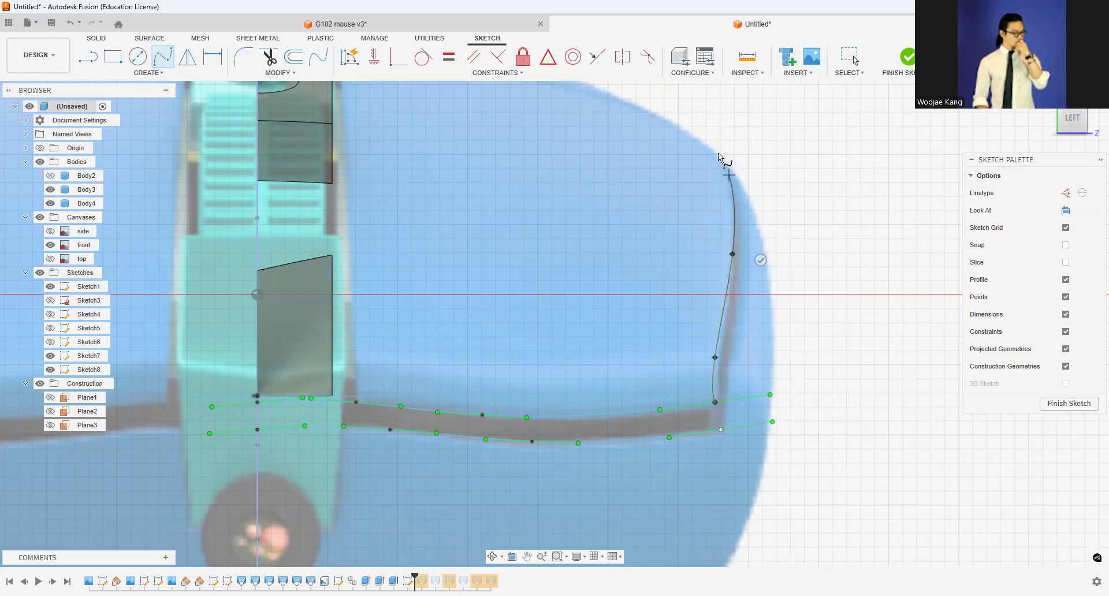
{"action": "left_click", "coordinate": [723, 163]}
{"action": "key", "text": "Escape"}
{"action": "left_click_drag", "start_coordinate": [717, 358], "coordinate": [720, 357]}
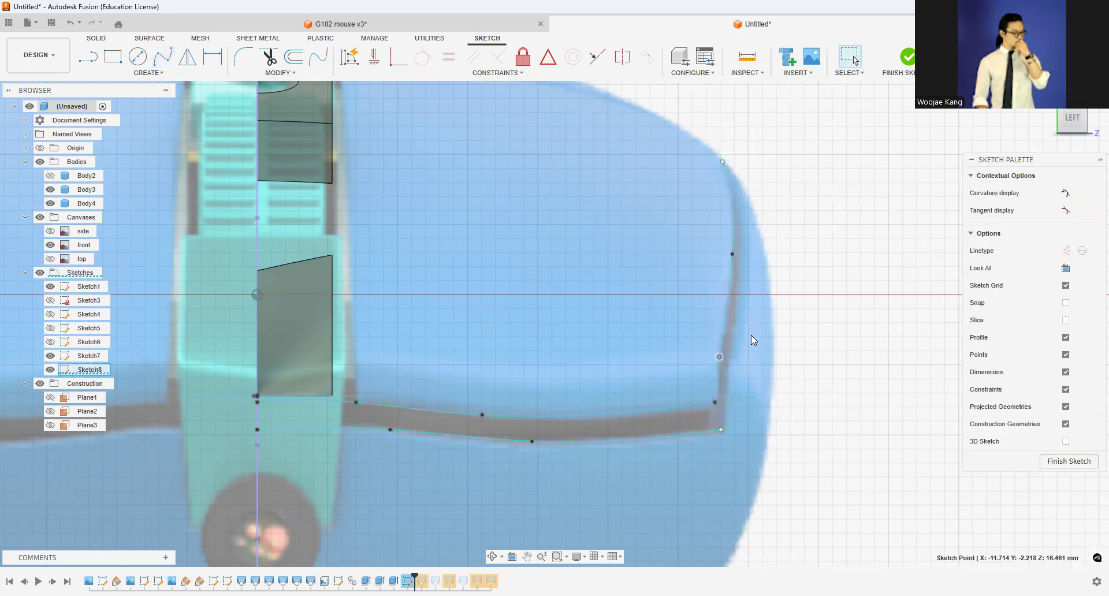
Step: Sketch a spline from the lower spline's outer end up the outer edge of the side seam to the mouse's shoulder
{"action": "key", "text": "Return"}
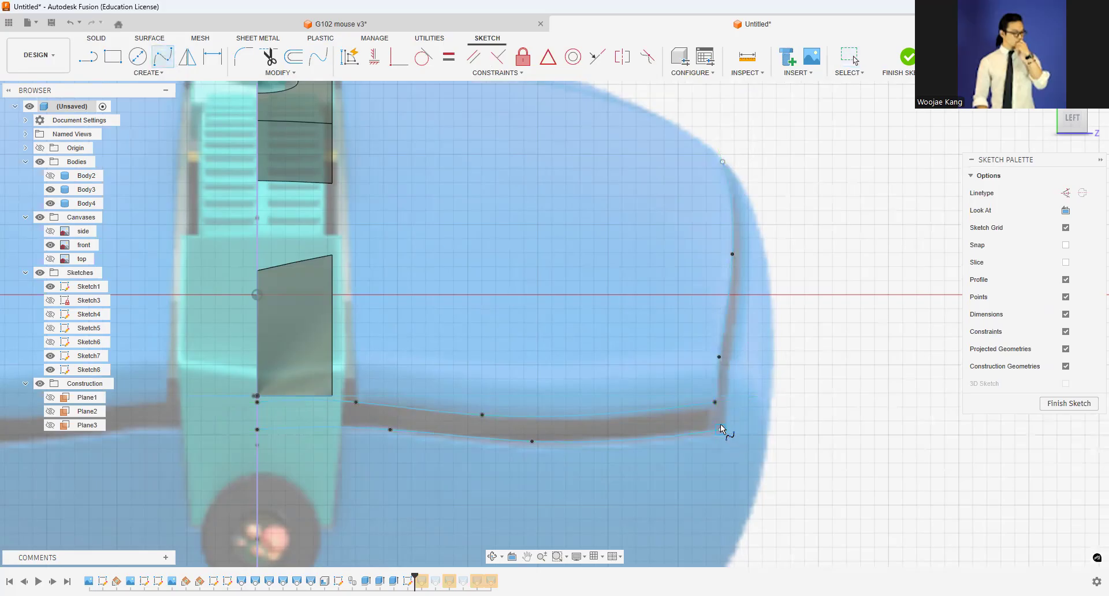
{"action": "left_click", "coordinate": [728, 396]}
{"action": "left_click", "coordinate": [731, 331]}
{"action": "left_click", "coordinate": [748, 225]}
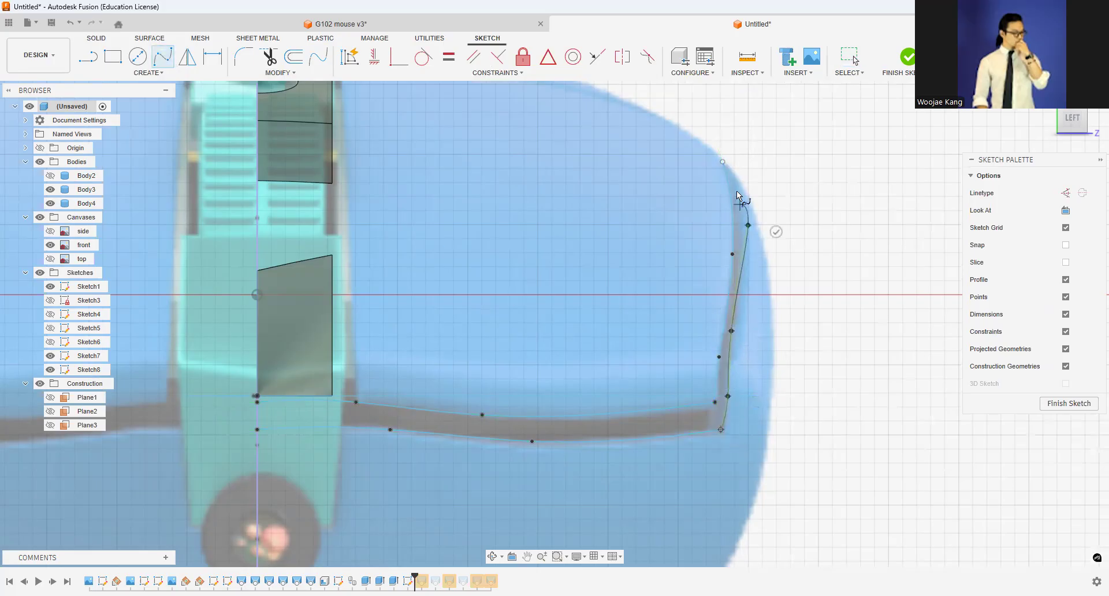
{"action": "left_click", "coordinate": [727, 160]}
{"action": "key", "text": "Return"}
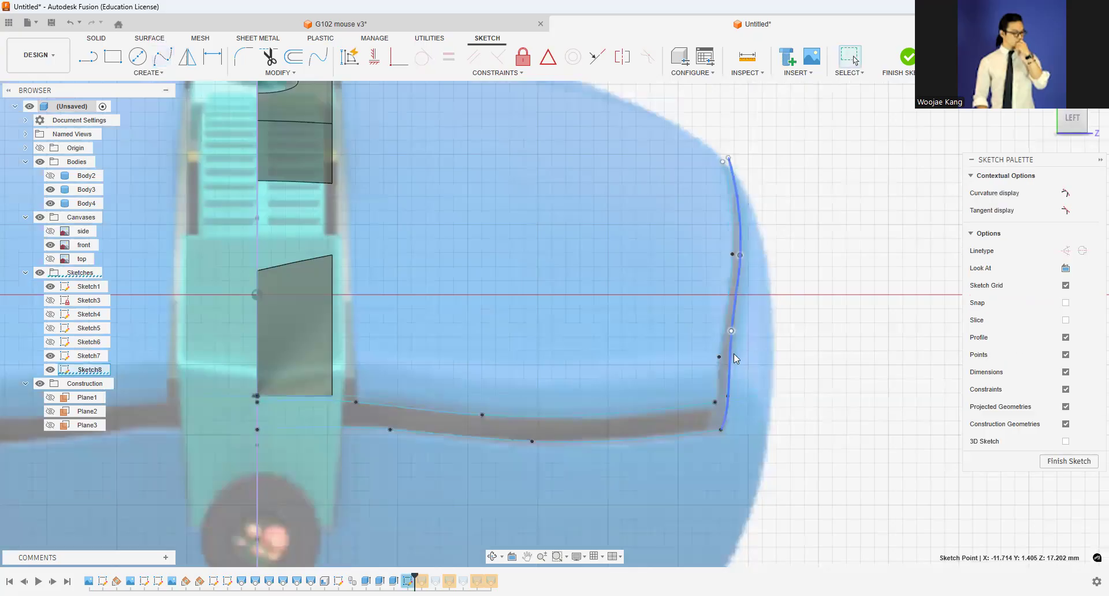
Step: Reposition the outer side spline's fit points and upper endpoint so it follows the seam's outer edge on the canvas
{"action": "left_click_drag", "start_coordinate": [741, 256], "coordinate": [728, 355]}
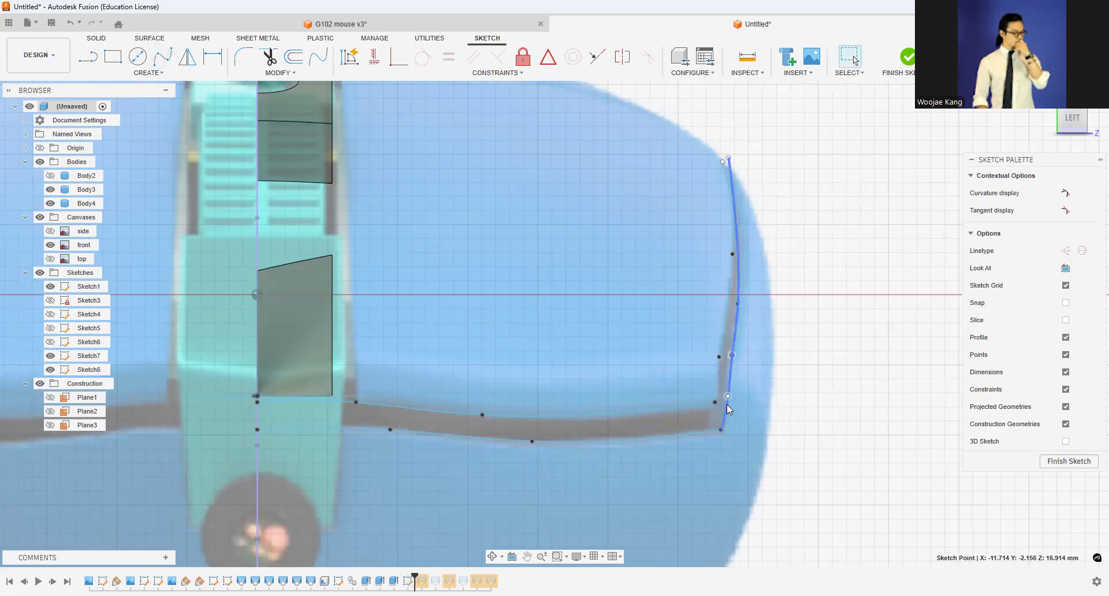
{"action": "scroll", "coordinate": [728, 408], "scroll_direction": "up", "scroll_amount": 5}
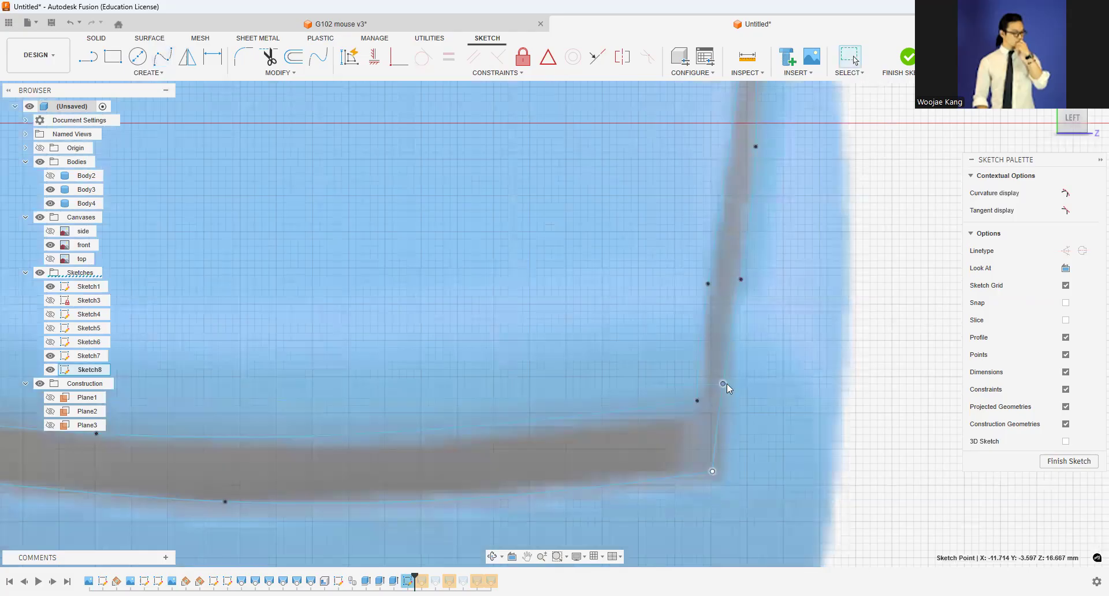
{"action": "scroll", "coordinate": [726, 382], "scroll_direction": "down", "scroll_amount": 5}
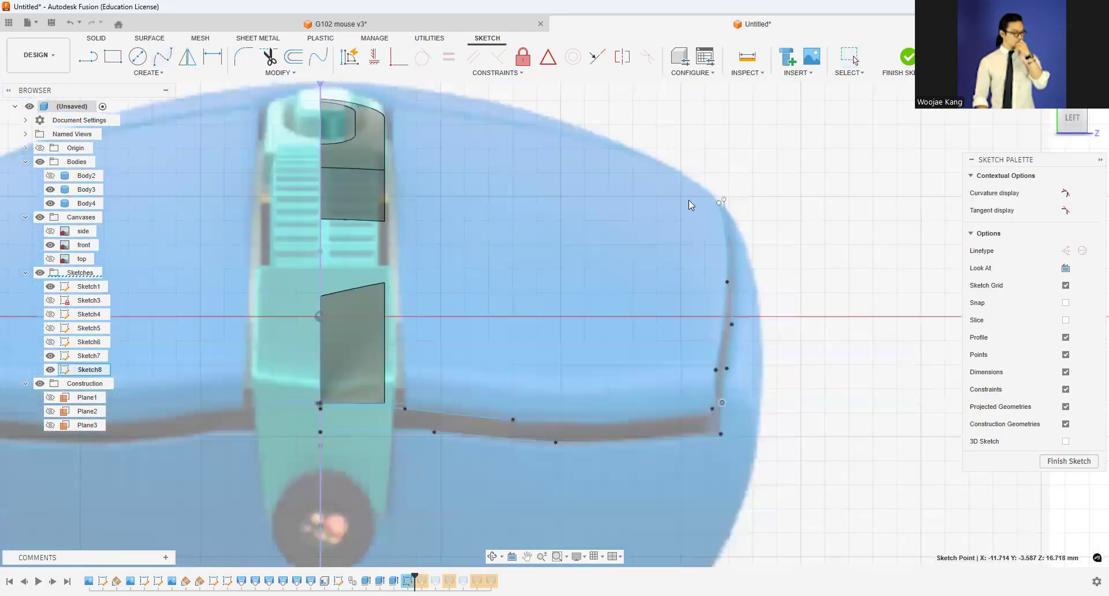
{"action": "scroll", "coordinate": [689, 200], "scroll_direction": "up", "scroll_amount": 5}
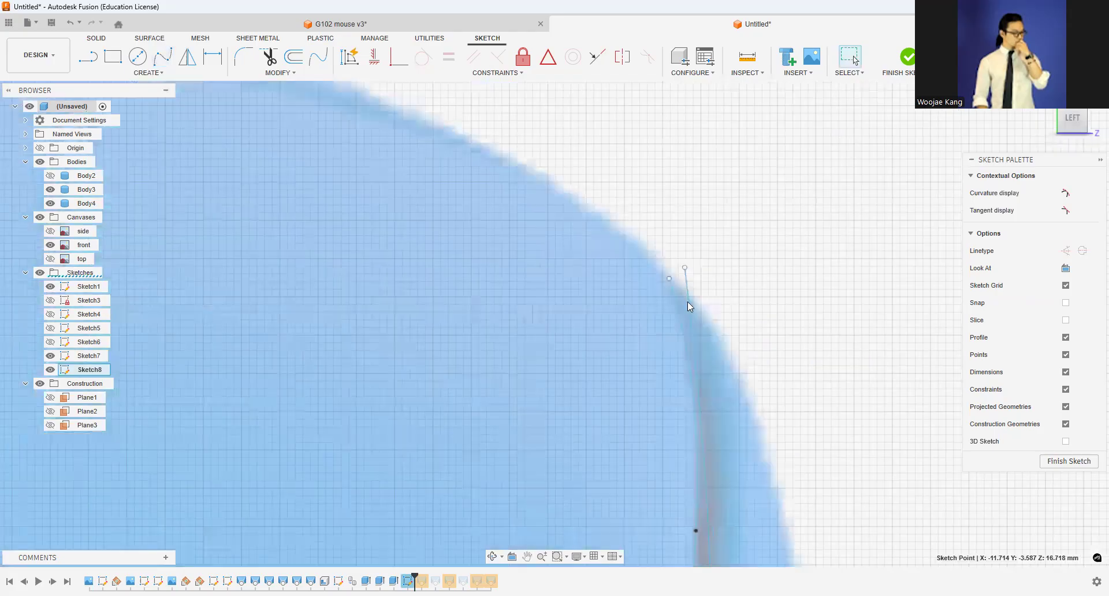
{"action": "scroll", "coordinate": [689, 293], "scroll_direction": "down", "scroll_amount": 2}
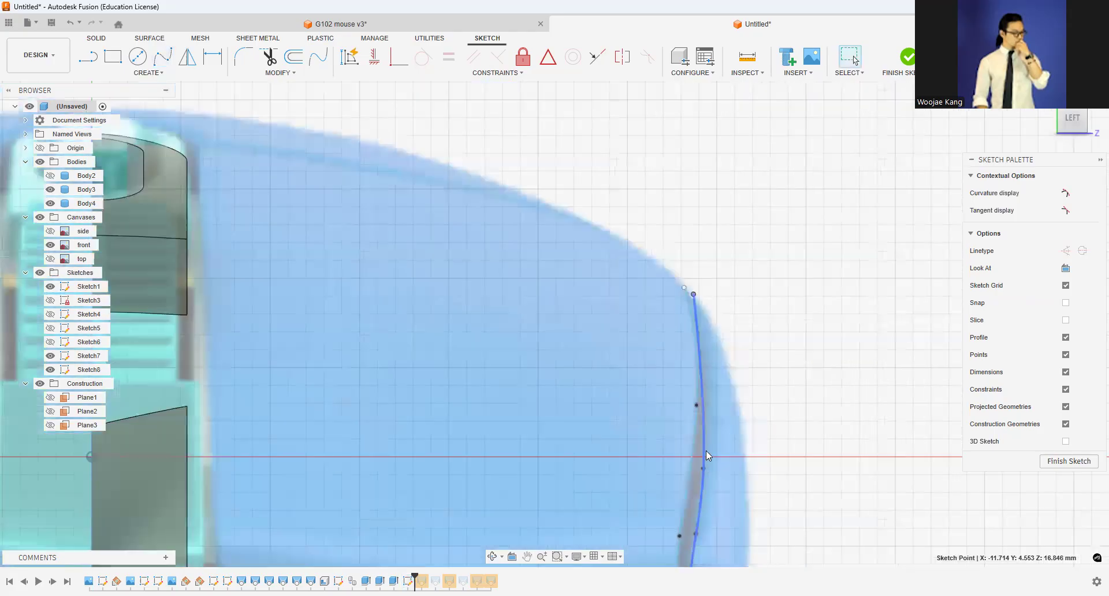
{"action": "left_click", "coordinate": [704, 468]}
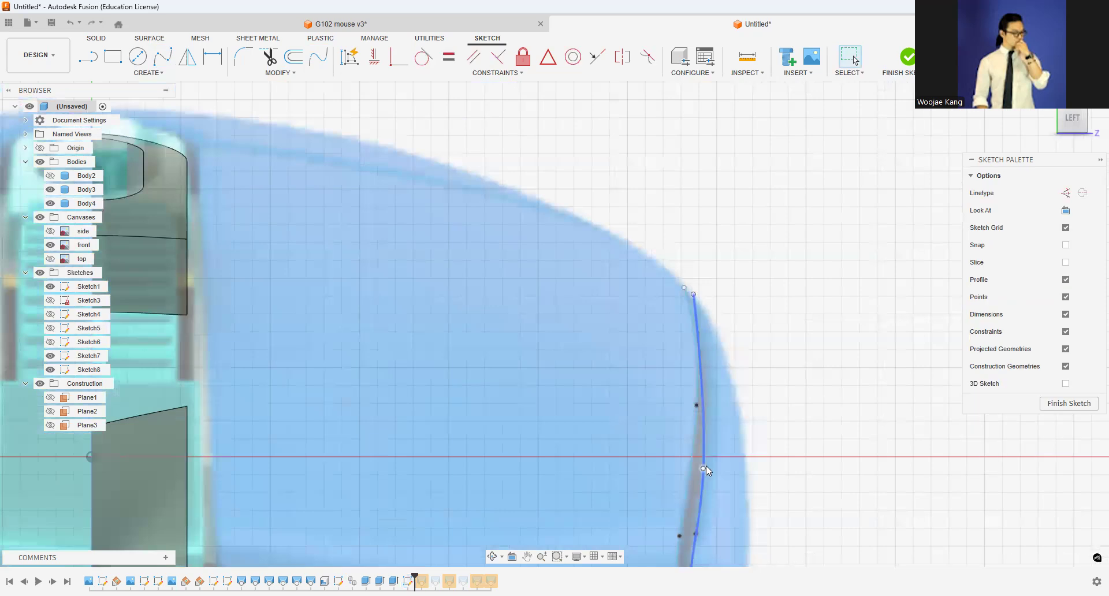
{"action": "left_click", "coordinate": [708, 434]}
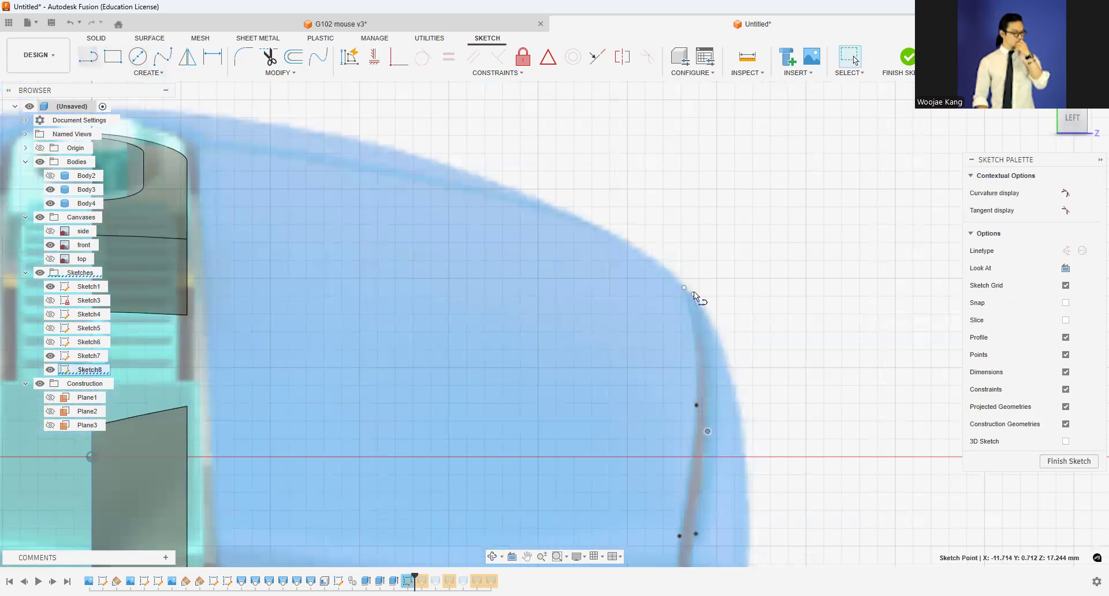
Step: Close the seam profile at its upper end between the two side splines and finish the sketch
{"action": "key", "text": "Escape"}
{"action": "scroll", "coordinate": [760, 297], "scroll_direction": "down", "scroll_amount": 3}
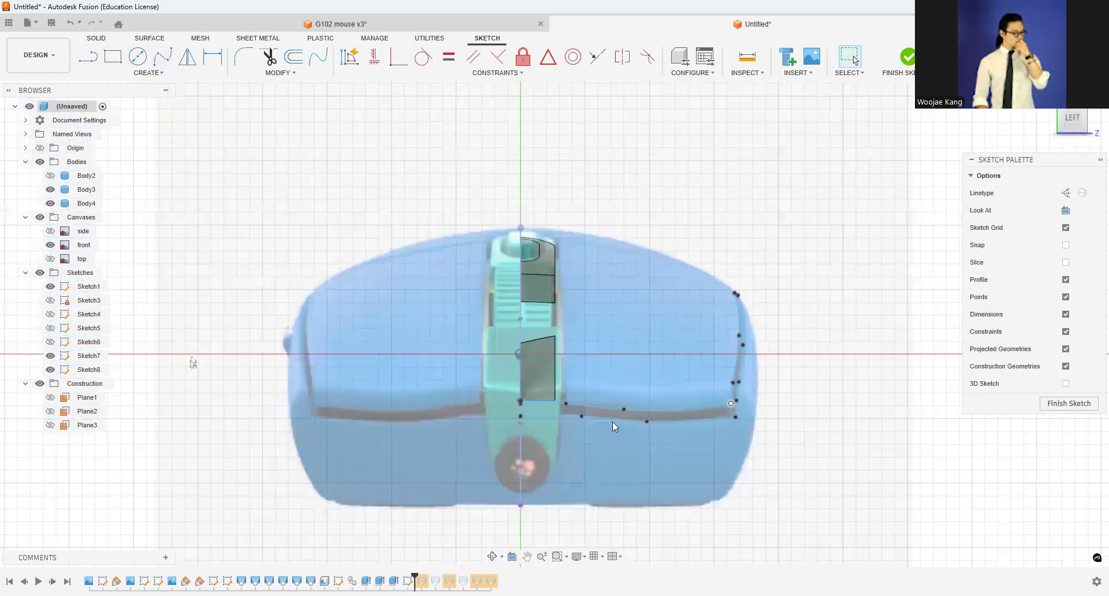
{"action": "left_click", "coordinate": [904, 67]}
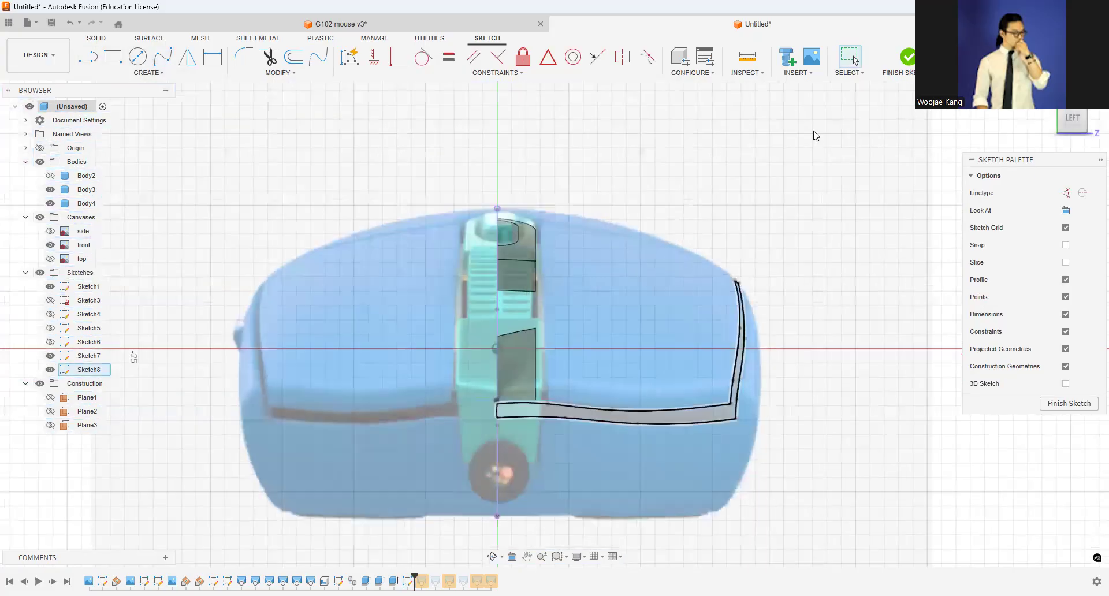
Step: Show the main half body Body2 and hide Body3 and Body4
{"action": "left_click", "coordinate": [50, 176]}
{"action": "left_click", "coordinate": [51, 189]}
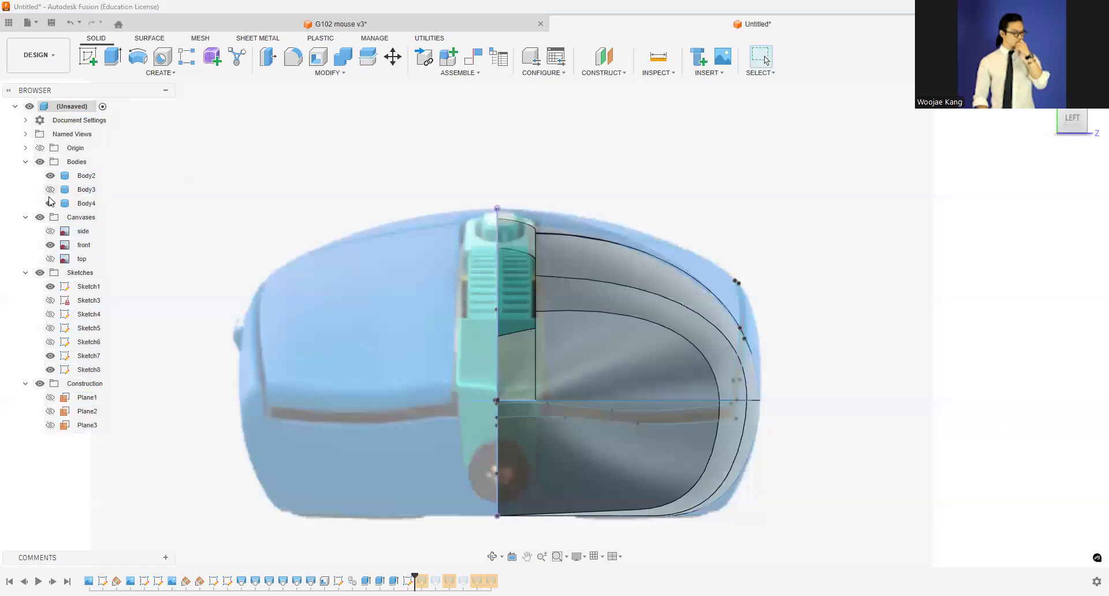
{"action": "left_click", "coordinate": [50, 203]}
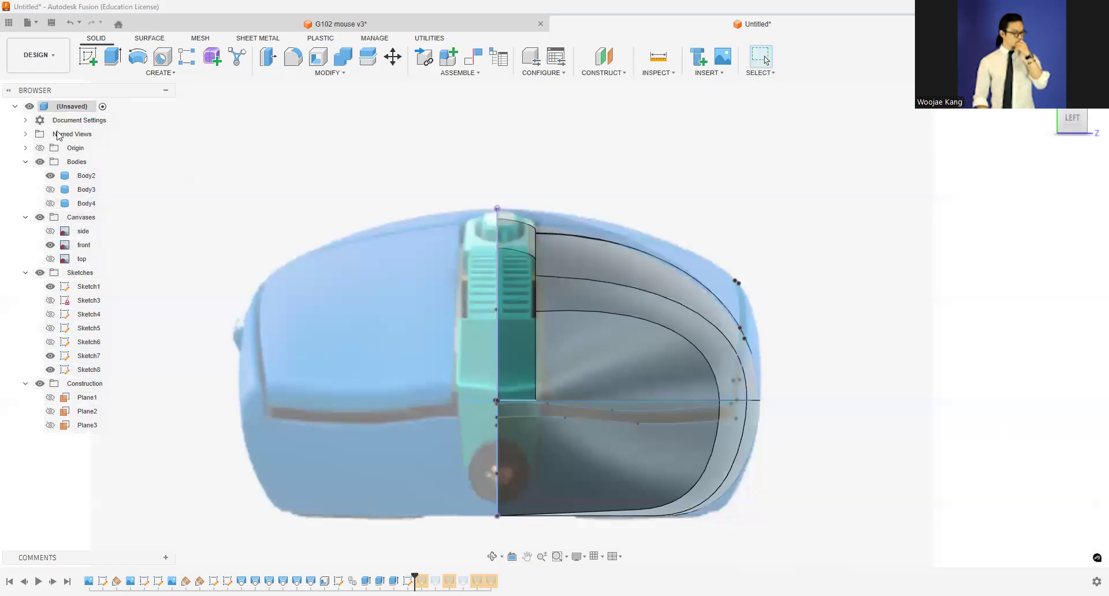
Step: Hide Sketch1 and Sketch7, and set up an extrude cut of the Sketch8 seam profile 19 mm towards the mouse's front end
{"action": "left_click", "coordinate": [88, 372]}
{"action": "key", "text": "e"}
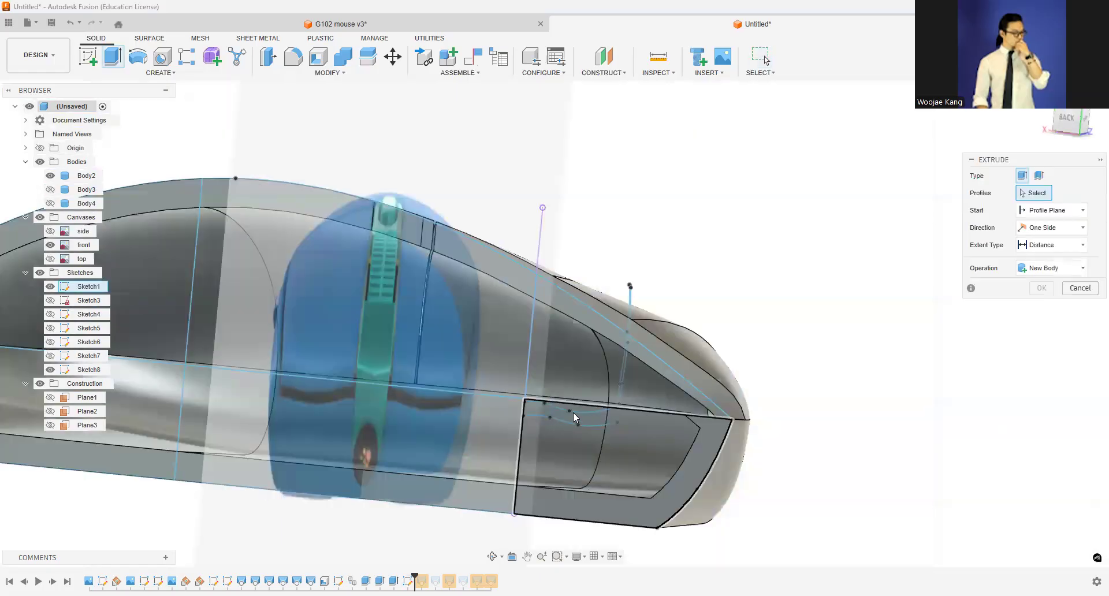
{"action": "scroll", "coordinate": [631, 315], "scroll_direction": "up", "scroll_amount": 3}
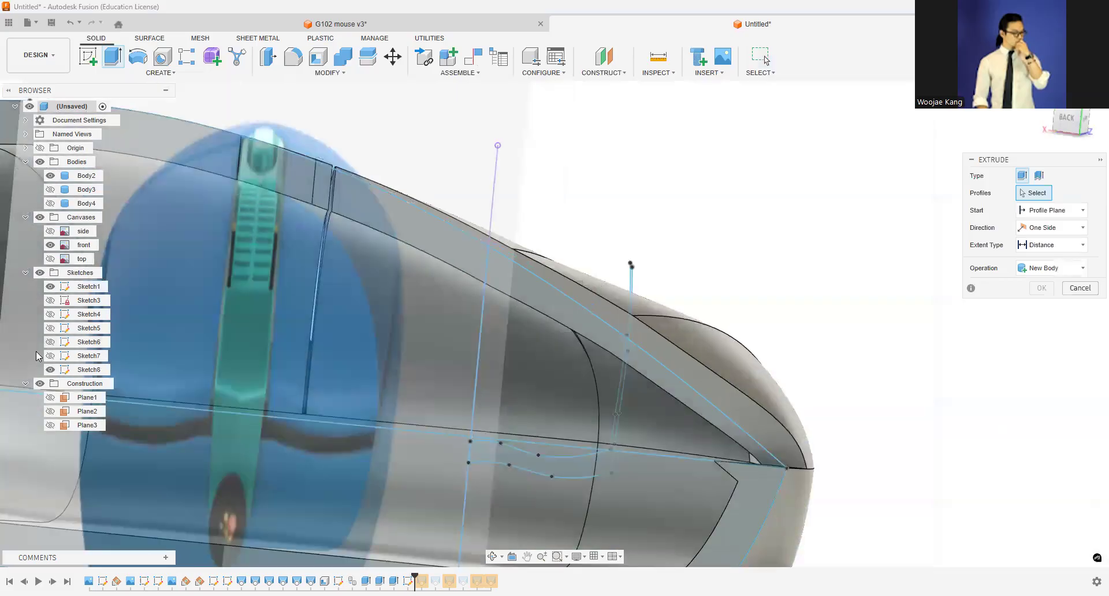
{"action": "left_click", "coordinate": [47, 289]}
{"action": "left_click", "coordinate": [552, 467]}
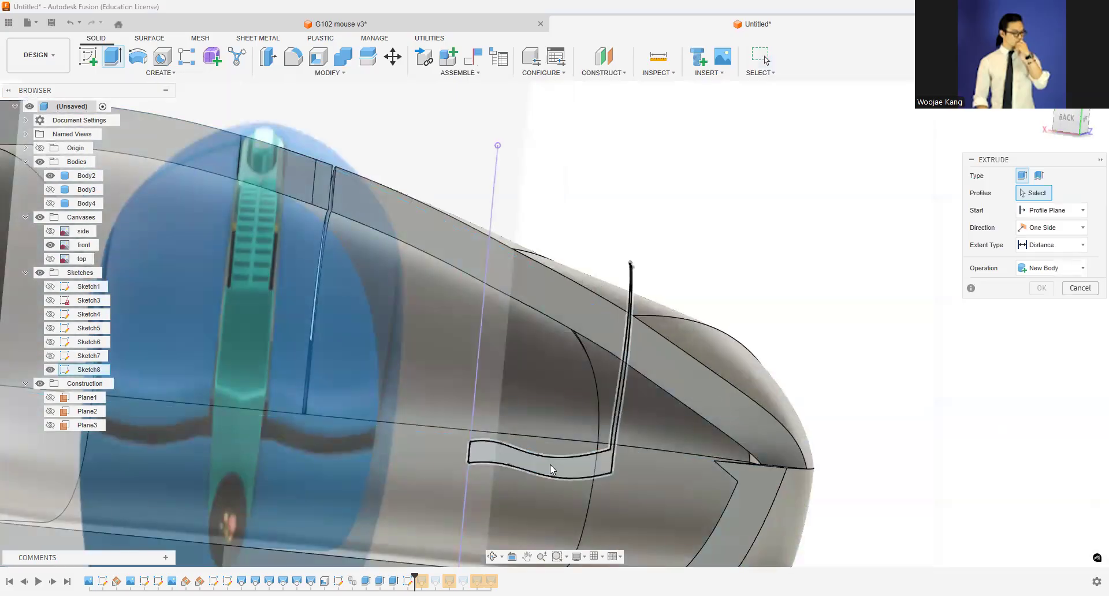
{"action": "scroll", "coordinate": [542, 438], "scroll_direction": "down", "scroll_amount": 3}
{"action": "left_click_drag", "start_coordinate": [1064, 121], "coordinate": [657, 362]}
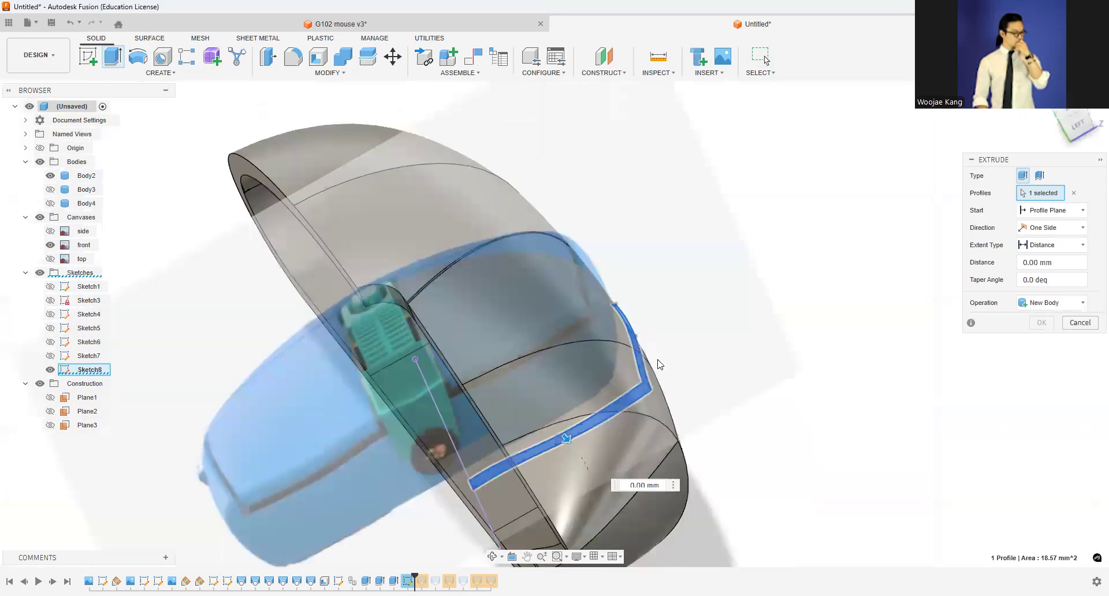
{"action": "scroll", "coordinate": [658, 361], "scroll_direction": "down", "scroll_amount": 3}
{"action": "left_click", "coordinate": [1070, 114]}
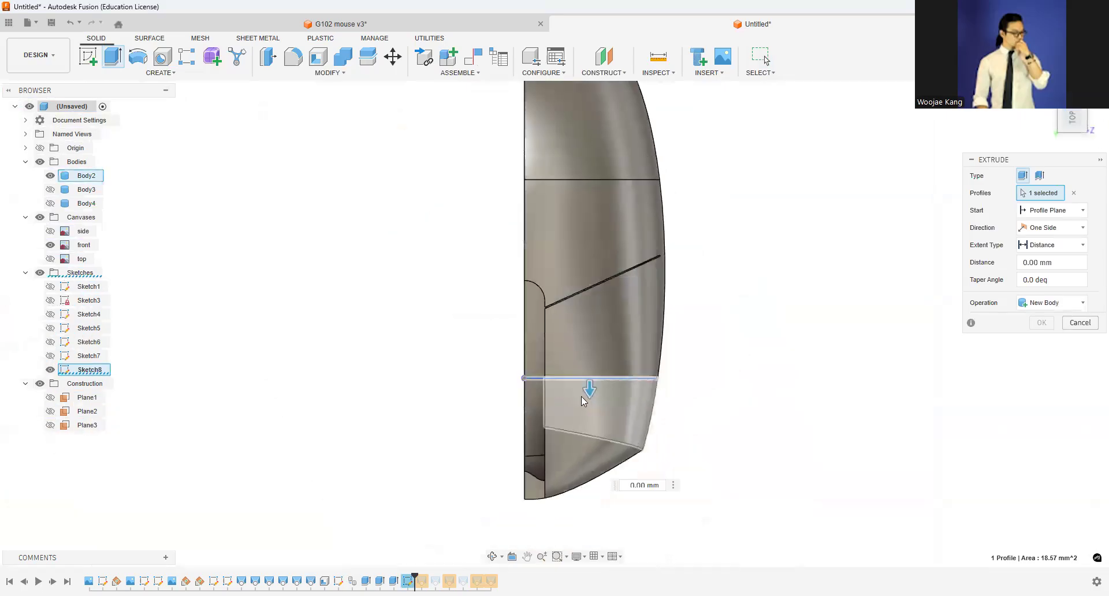
{"action": "left_click_drag", "start_coordinate": [588, 390], "coordinate": [593, 538]}
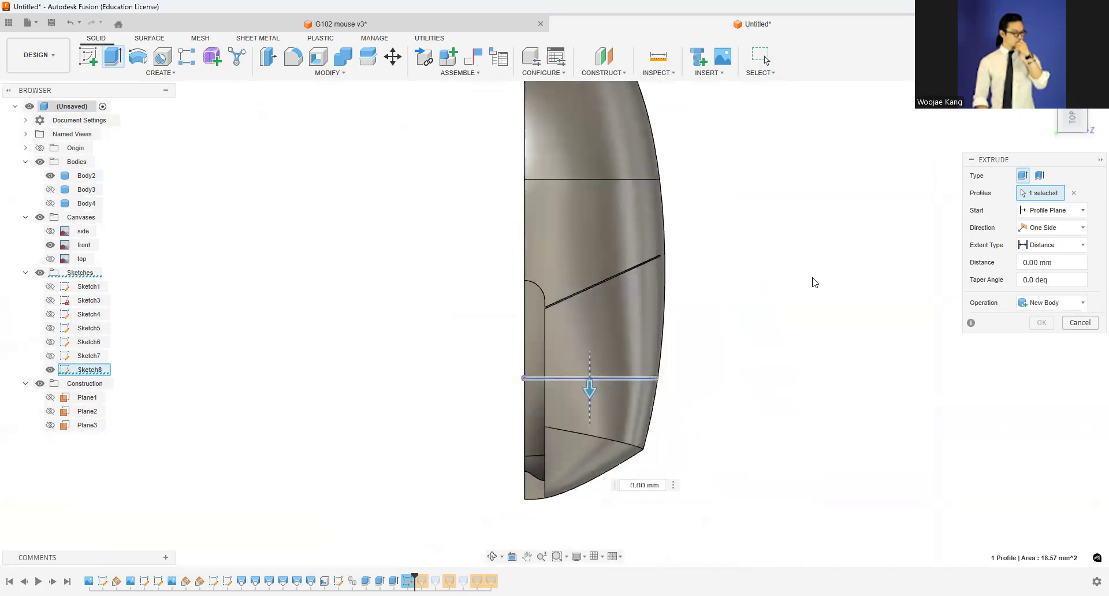
{"action": "type", "text": "19"}
Step: Show the top canvas and extend the cut to two sides, with 16 mm on the second side reaching the diagonal seam's outer end
{"action": "left_click", "coordinate": [50, 259]}
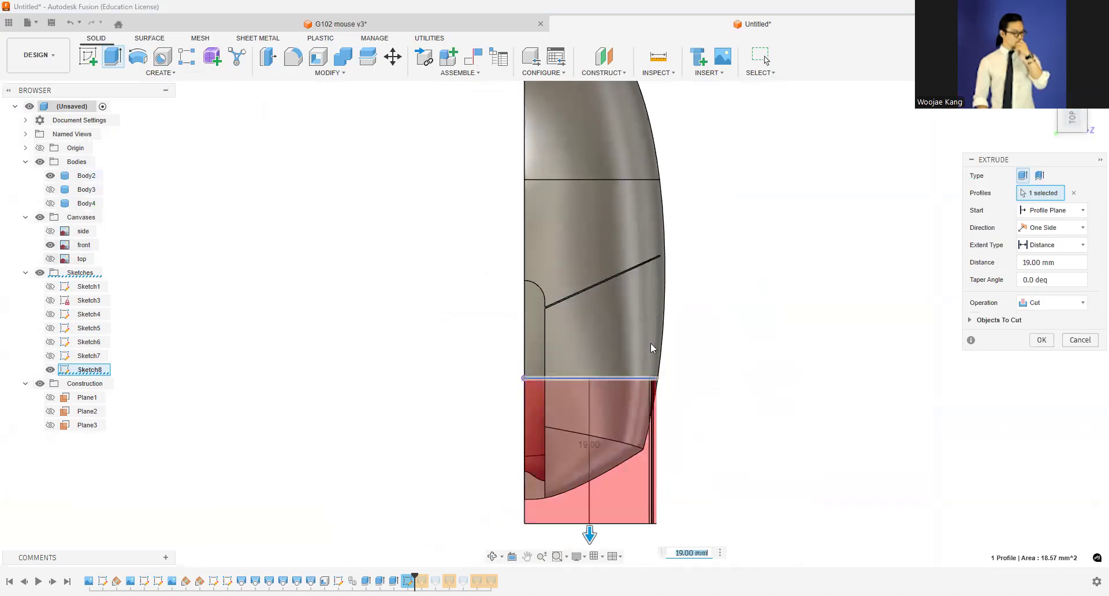
{"action": "scroll", "coordinate": [650, 343], "scroll_direction": "up", "scroll_amount": 3}
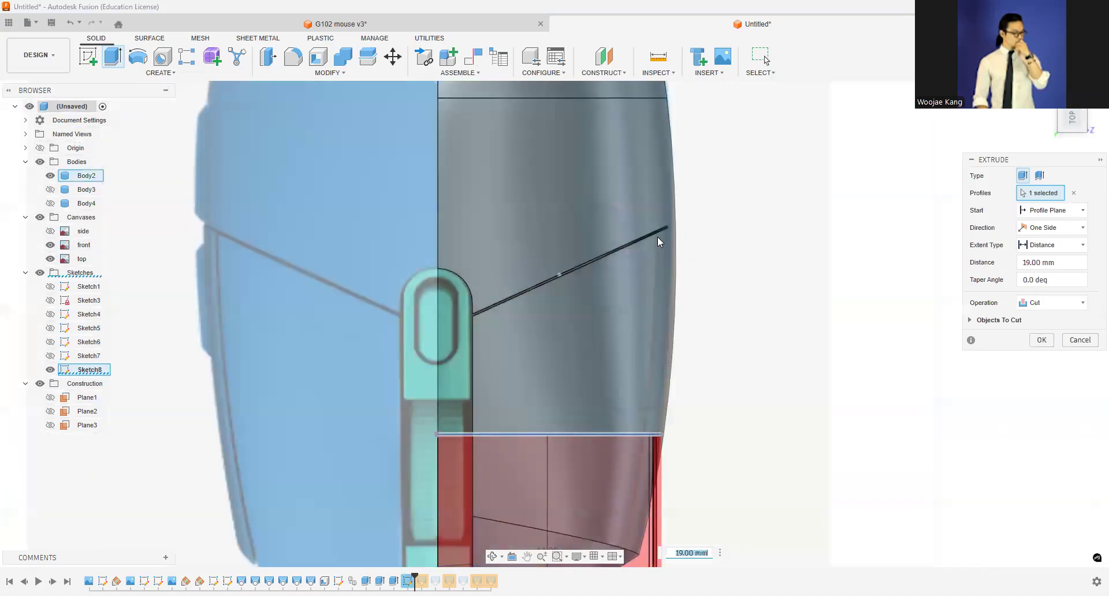
{"action": "left_click", "coordinate": [1053, 228]}
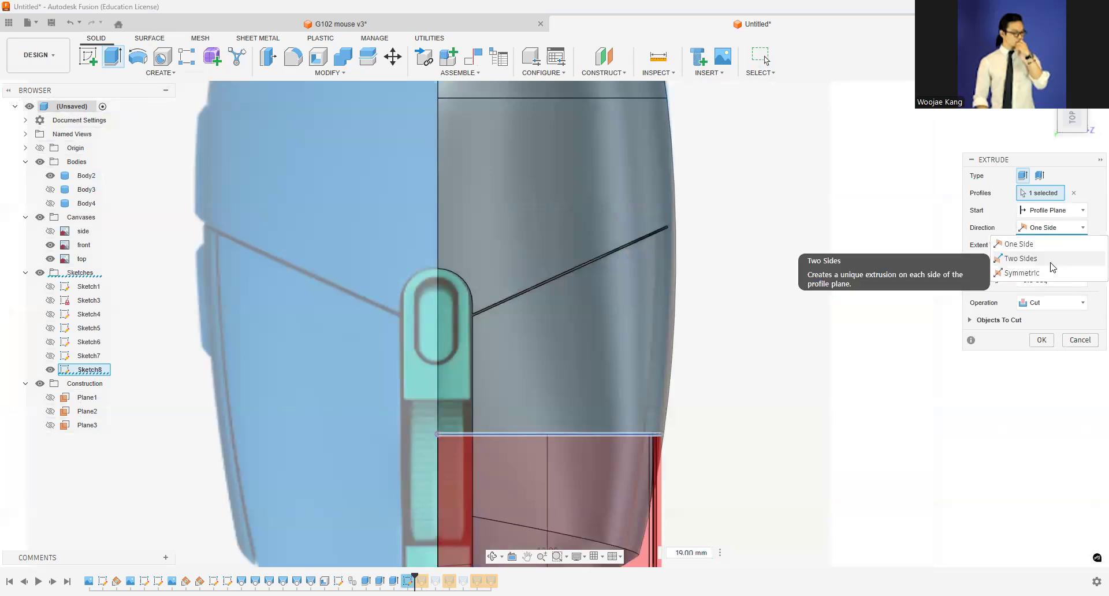
{"action": "left_click", "coordinate": [1051, 262]}
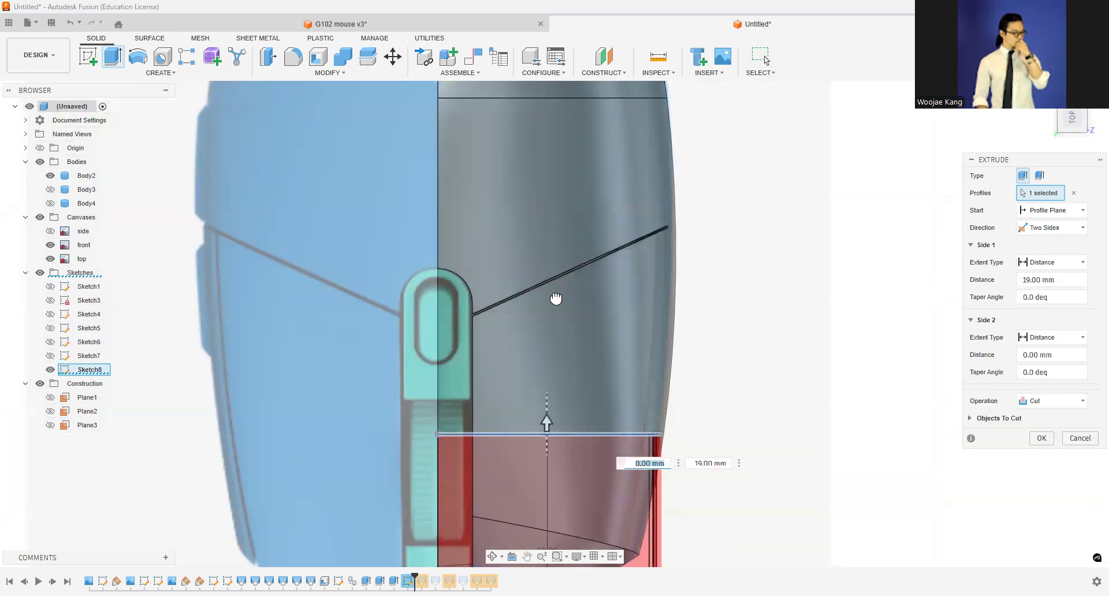
{"action": "left_click_drag", "start_coordinate": [557, 273], "coordinate": [552, 217]}
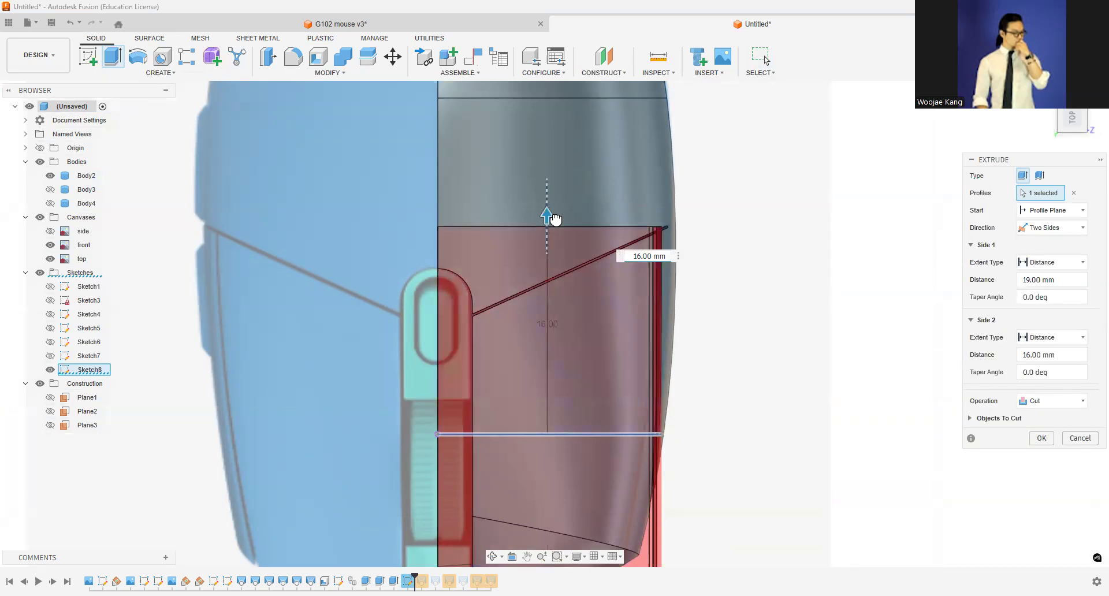
{"action": "scroll", "coordinate": [659, 220], "scroll_direction": "up", "scroll_amount": 5}
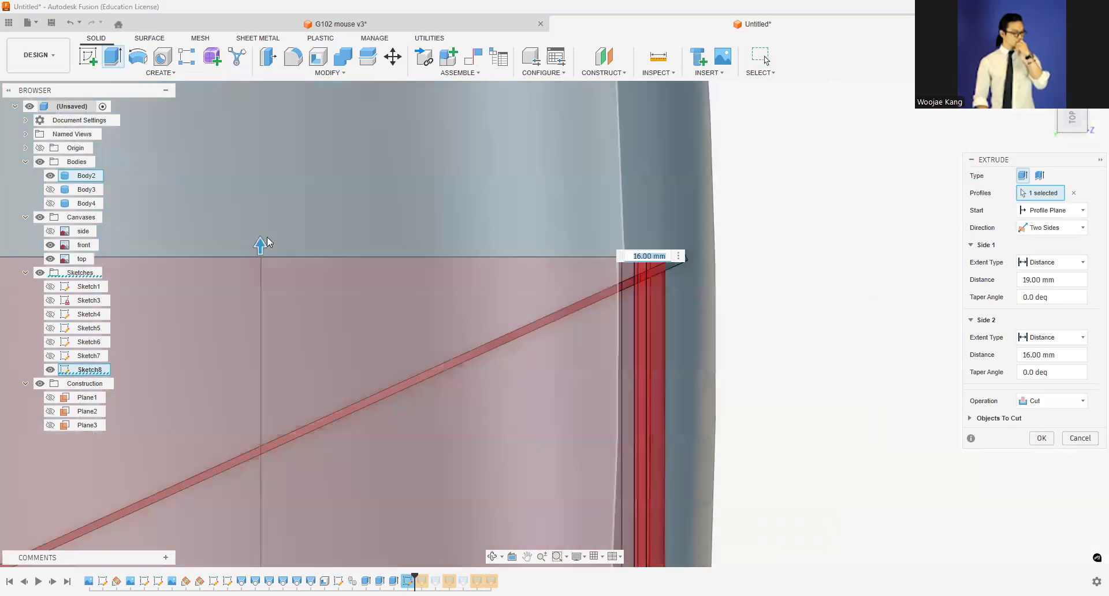
{"action": "scroll", "coordinate": [267, 237], "scroll_direction": "up", "scroll_amount": 2}
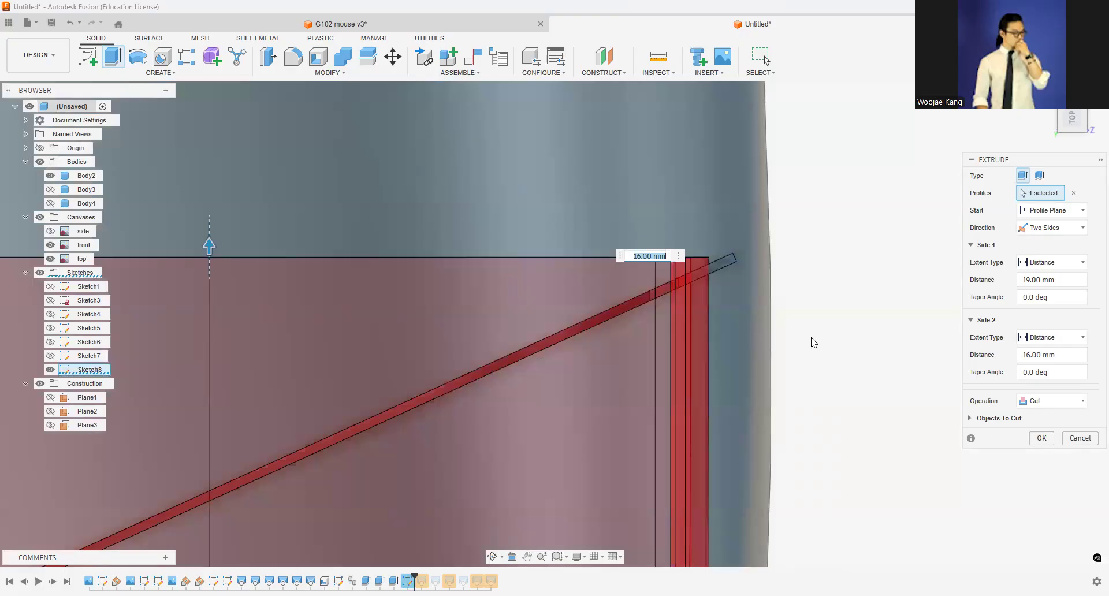
{"action": "key", "text": "Return"}
Step: Undo the two-sided seam cut and examine the outer end of the diagonal seam
{"action": "scroll", "coordinate": [813, 341], "scroll_direction": "down", "scroll_amount": 5}
{"action": "scroll", "coordinate": [820, 364], "scroll_direction": "up", "scroll_amount": 5}
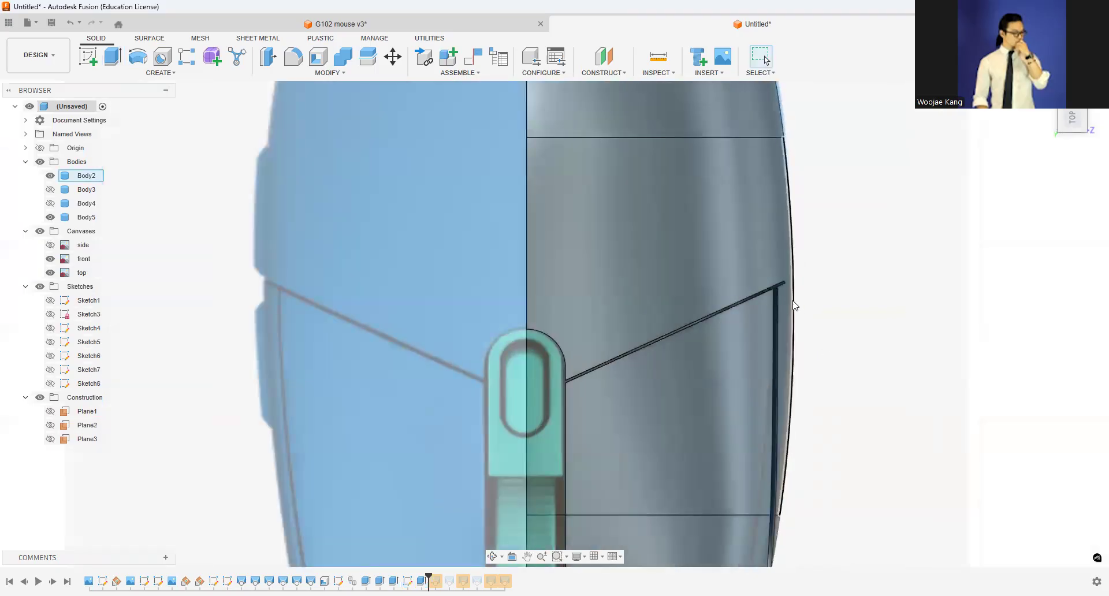
{"action": "key", "text": "ctrl+z"}
{"action": "scroll", "coordinate": [795, 305], "scroll_direction": "up", "scroll_amount": 8}
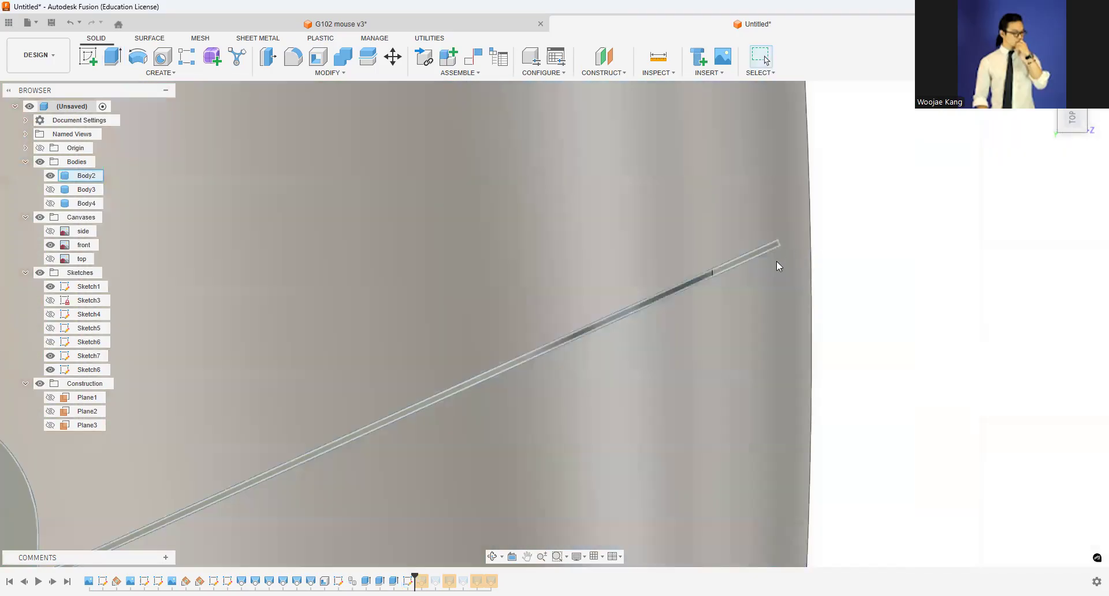
Step: Hide Sketch1 and set up an extrude cut of the Sketch8 seam profile 21 mm towards the mouse's front end
{"action": "scroll", "coordinate": [777, 261], "scroll_direction": "down", "scroll_amount": 4}
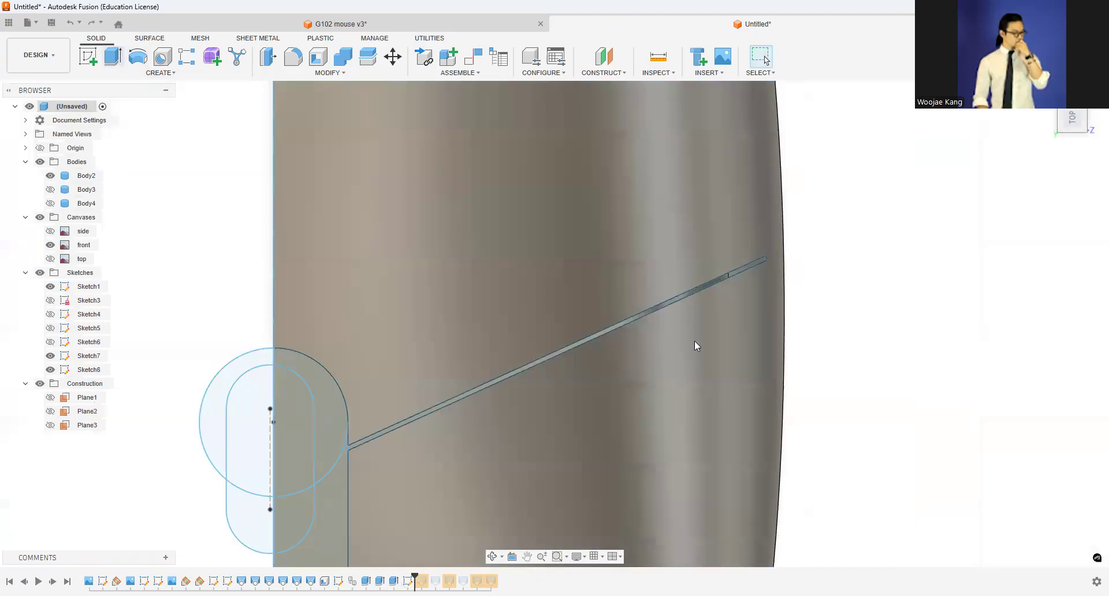
{"action": "scroll", "coordinate": [695, 342], "scroll_direction": "down", "scroll_amount": 3}
{"action": "key", "text": "e"}
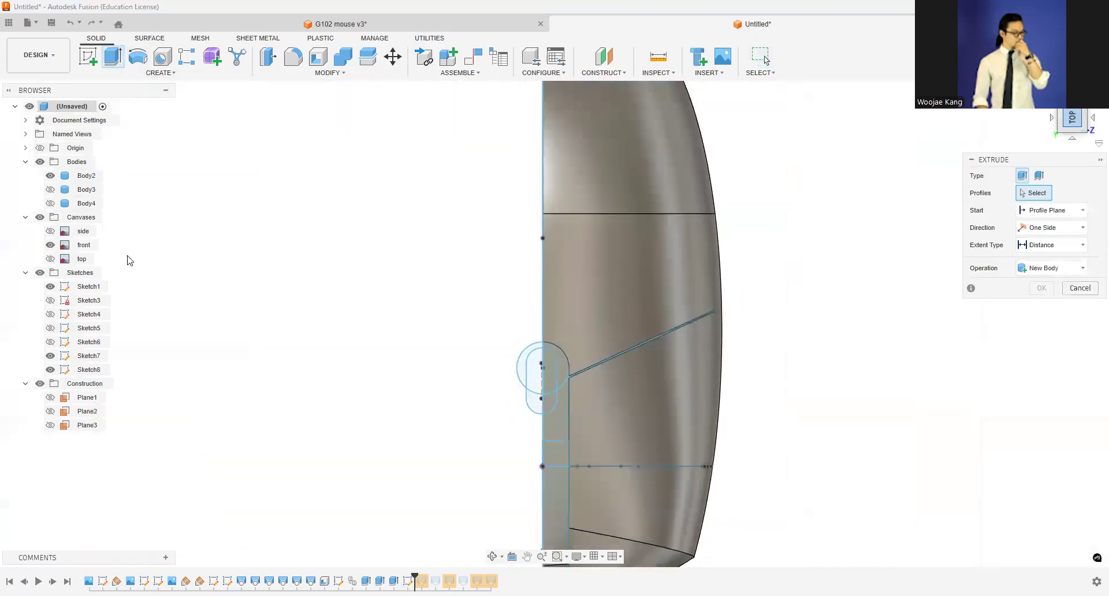
{"action": "left_click", "coordinate": [51, 287]}
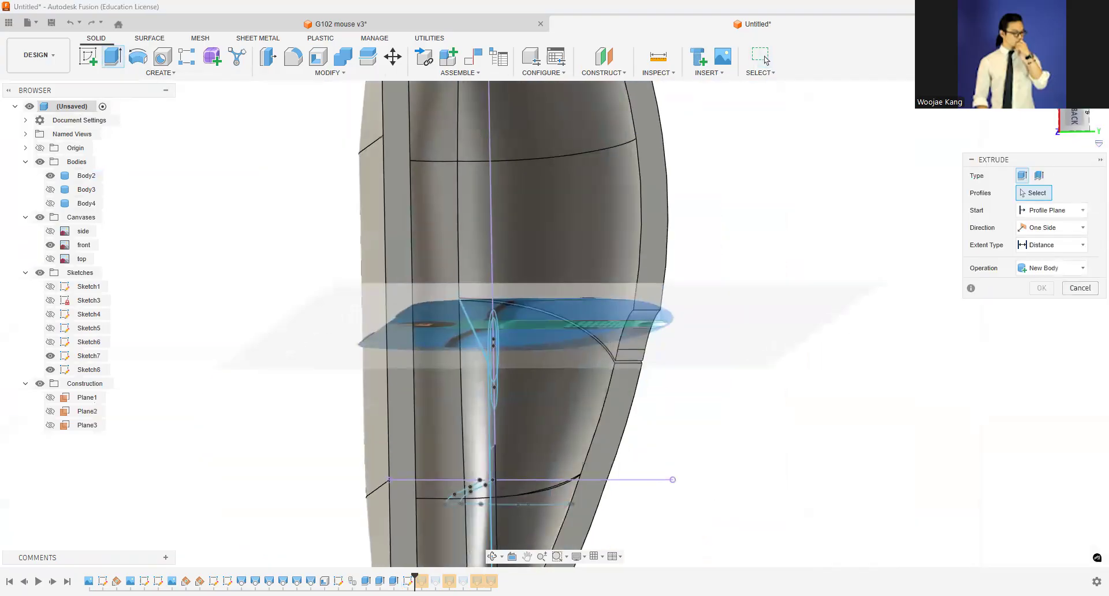
{"action": "left_click", "coordinate": [1044, 99]}
{"action": "mouse_move", "coordinate": [1071, 126]}
{"action": "left_mouse_down"}
{"action": "mouse_move", "coordinate": [1084, 131]}
{"action": "mouse_move", "coordinate": [982, 104]}
{"action": "left_mouse_up"}
{"action": "scroll", "coordinate": [682, 265], "scroll_direction": "up", "scroll_amount": 5}
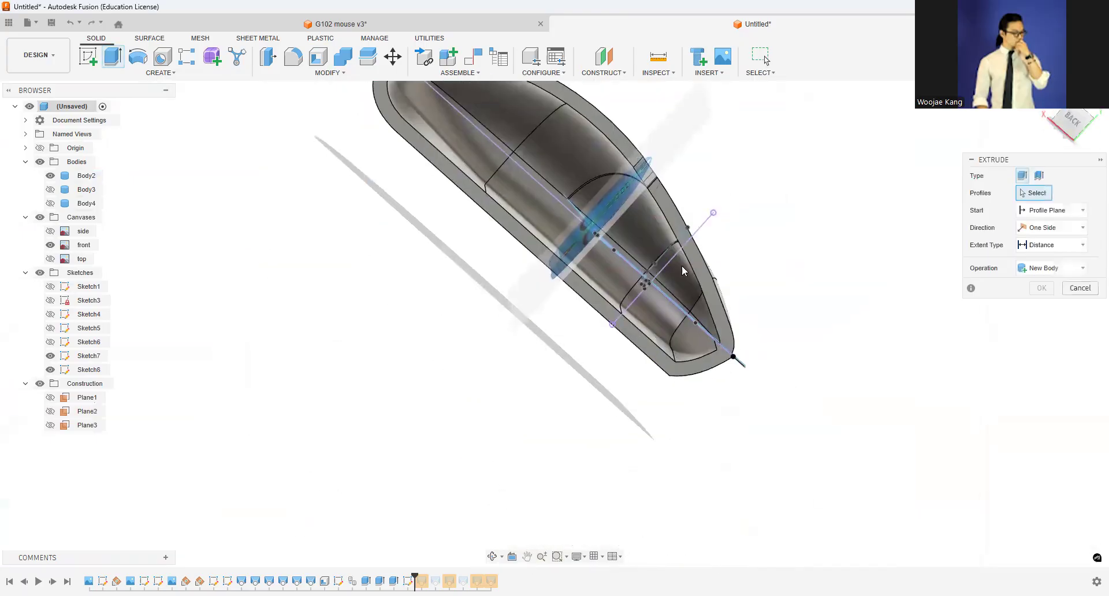
{"action": "left_click_drag", "start_coordinate": [1072, 122], "coordinate": [1058, 115]}
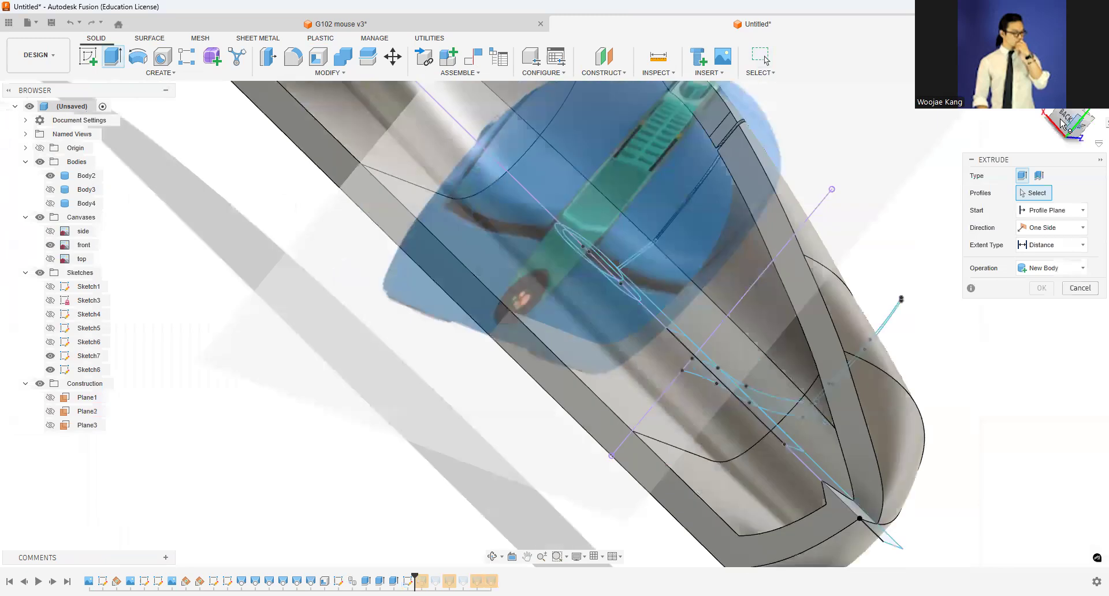
{"action": "scroll", "coordinate": [793, 413], "scroll_direction": "up", "scroll_amount": 3}
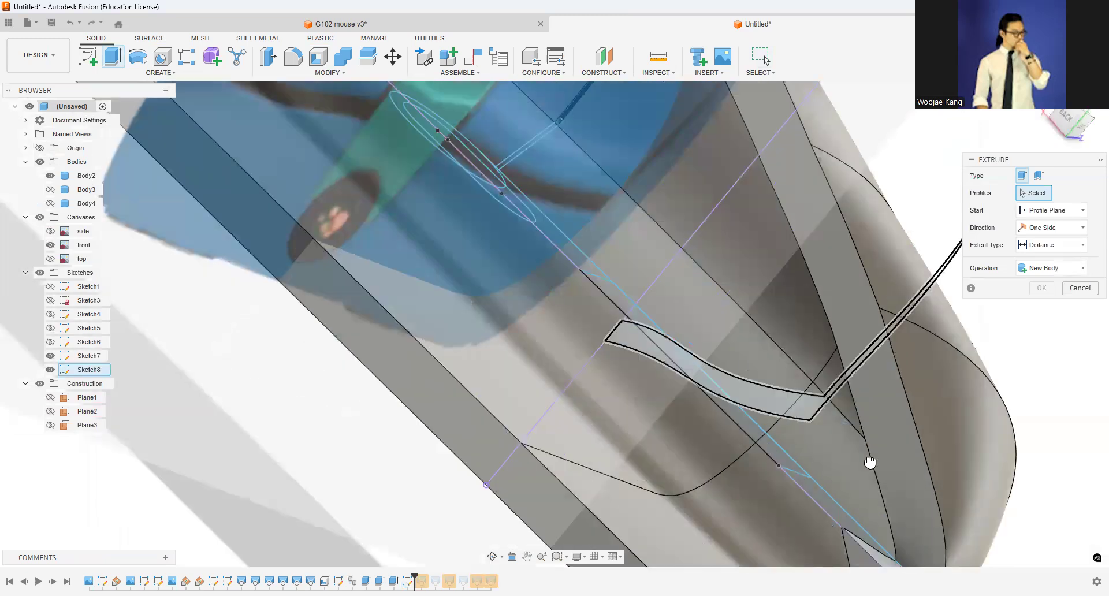
{"action": "left_click", "coordinate": [769, 396]}
{"action": "scroll", "coordinate": [740, 346], "scroll_direction": "down", "scroll_amount": 5}
{"action": "left_click_drag", "start_coordinate": [757, 376], "coordinate": [867, 467]}
{"action": "left_click_drag", "start_coordinate": [1034, 115], "coordinate": [996, 130]}
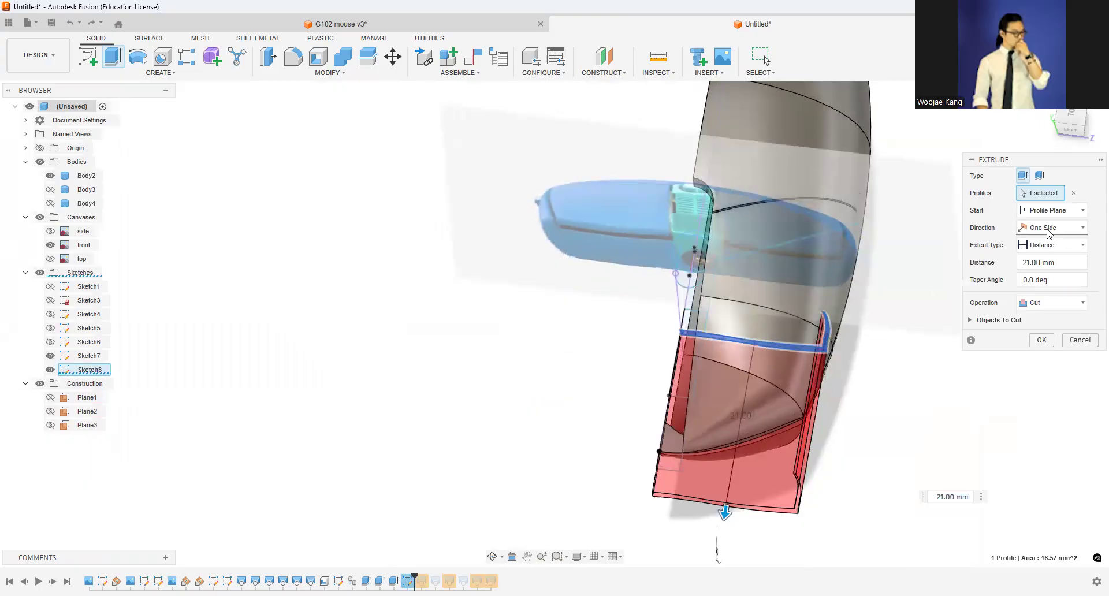
Step: Extend the seam cut to two sides, about 15.8 mm on the second, and fine-tune that distance at the diagonal seam's outer end
{"action": "left_click_drag", "start_coordinate": [799, 207], "coordinate": [810, 184]}
{"action": "scroll", "coordinate": [810, 186], "scroll_direction": "up", "scroll_amount": 1}
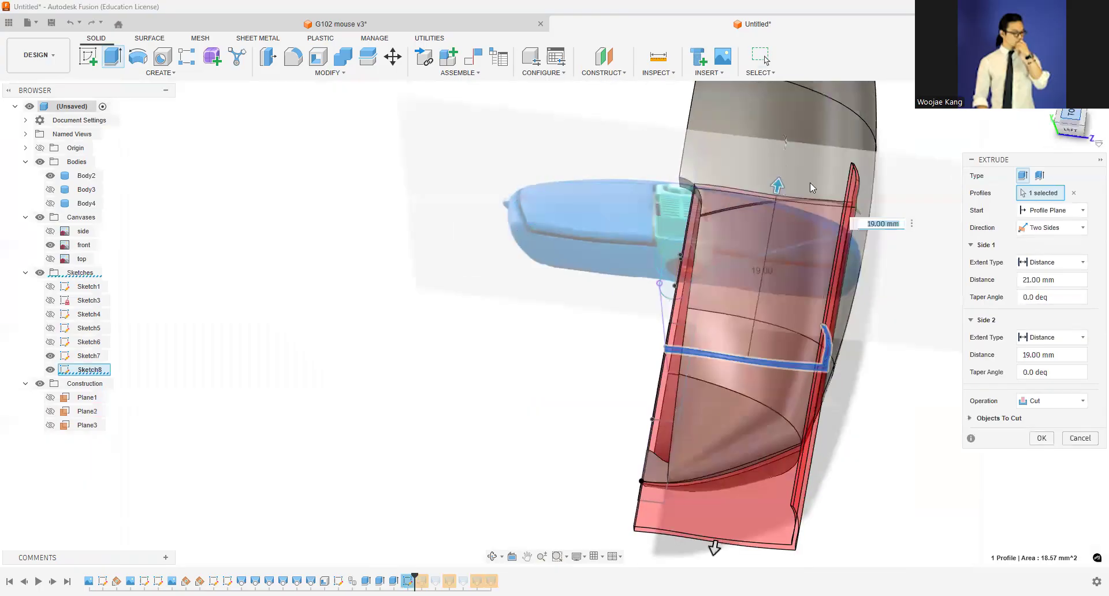
{"action": "scroll", "coordinate": [840, 157], "scroll_direction": "up", "scroll_amount": 2}
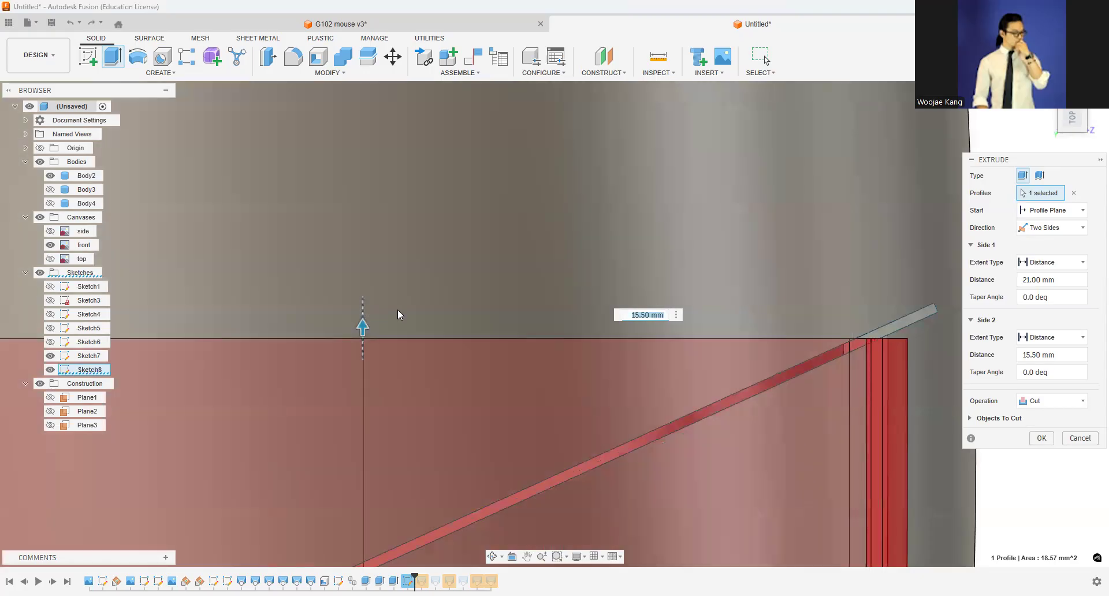
{"action": "left_click_drag", "start_coordinate": [363, 327], "coordinate": [363, 309]}
{"action": "key", "text": "Return"}
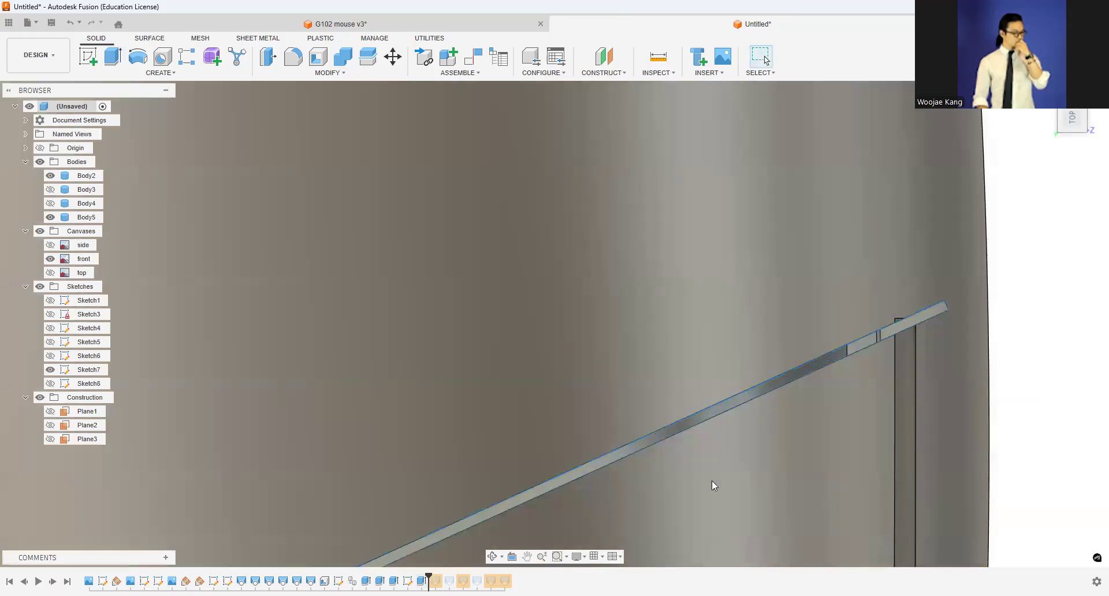
{"action": "double_click", "coordinate": [421, 581]}
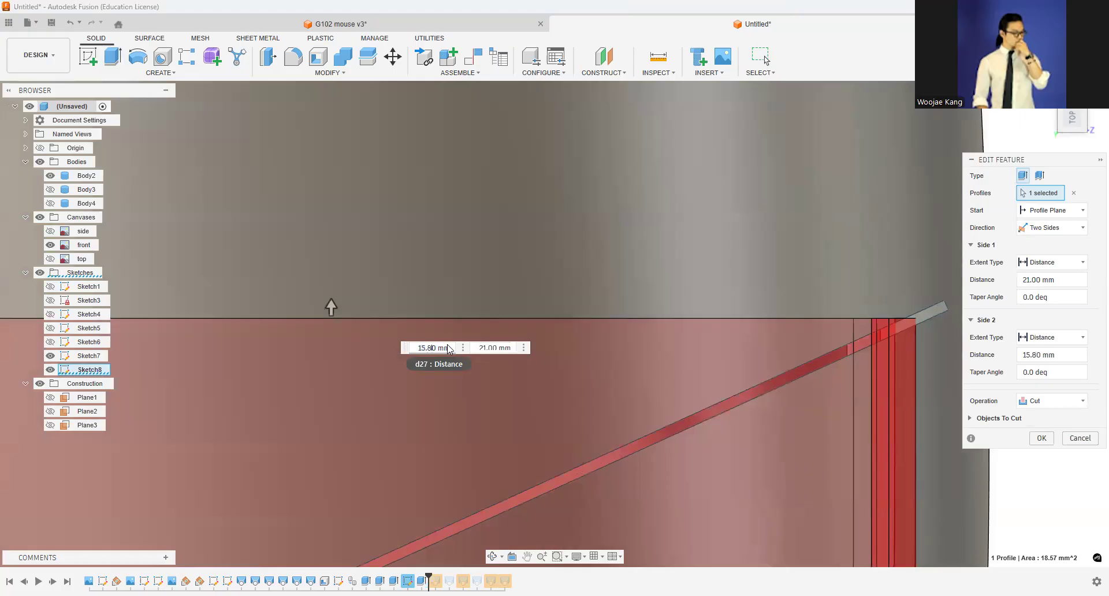
{"action": "key", "text": "Return"}
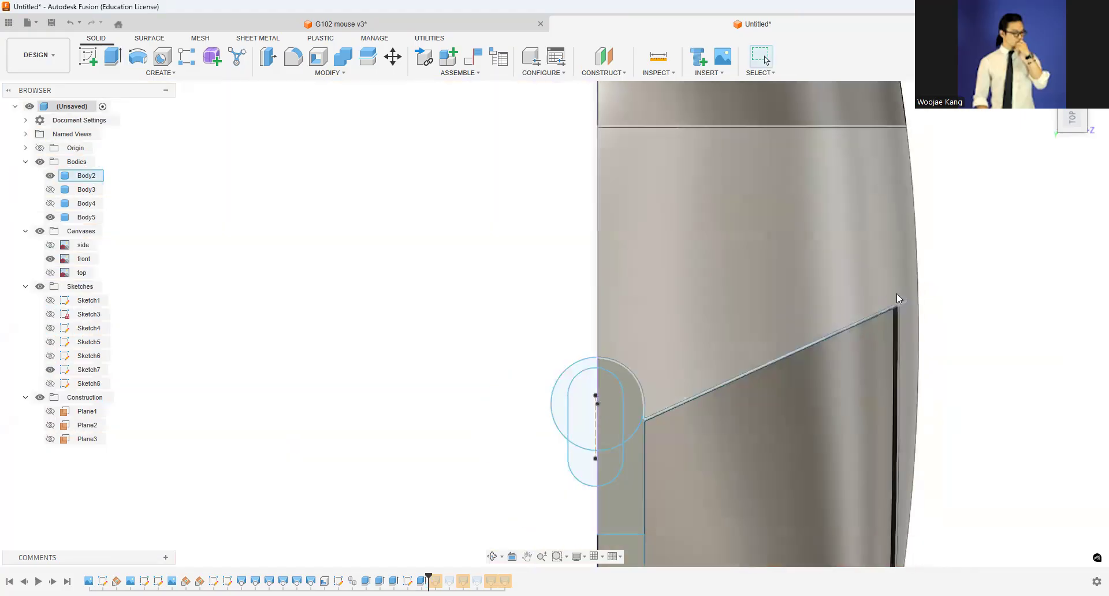
Step: Show Body4 and Body3 and examine the cut seams around them from outside and inside the shell
{"action": "mouse_move", "coordinate": [721, 340]}
{"action": "middle_mouse_down", "text": "shift"}
{"action": "mouse_move", "coordinate": [606, 341]}
{"action": "mouse_move", "coordinate": [721, 339]}
{"action": "middle_mouse_up", "text": "shift"}
{"action": "scroll", "coordinate": [641, 387], "scroll_direction": "up", "scroll_amount": 2}
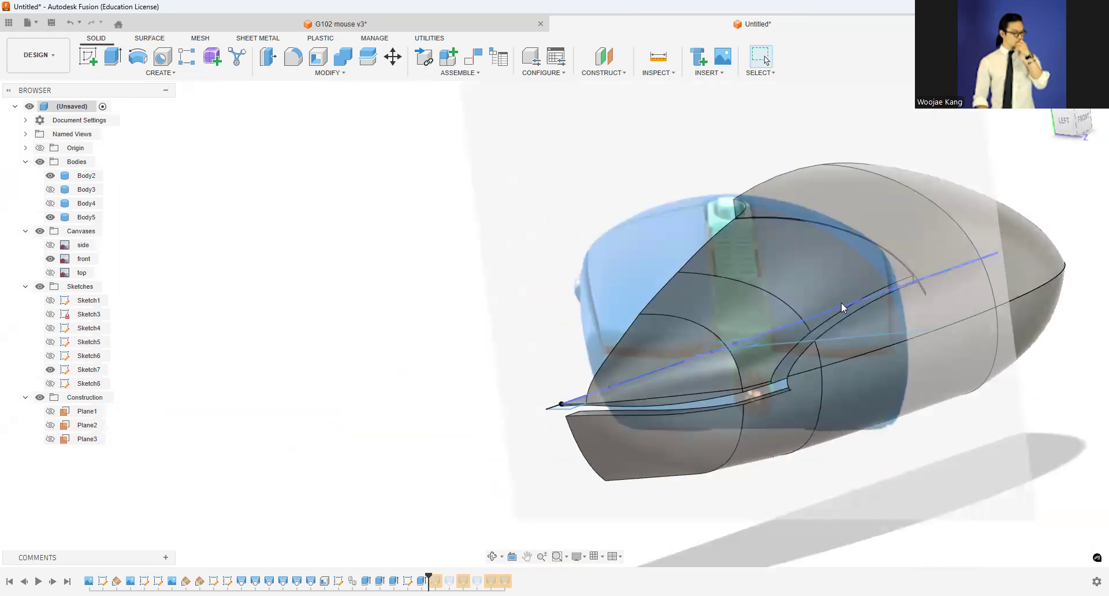
{"action": "mouse_move", "coordinate": [1076, 122]}
{"action": "left_mouse_down"}
{"action": "mouse_move", "coordinate": [1098, 126]}
{"action": "mouse_move", "coordinate": [1087, 128]}
{"action": "left_mouse_up"}
{"action": "left_click", "coordinate": [50, 203]}
{"action": "scroll", "coordinate": [849, 482], "scroll_direction": "down", "scroll_amount": 1}
{"action": "scroll", "coordinate": [850, 481], "scroll_direction": "up", "scroll_amount": 3}
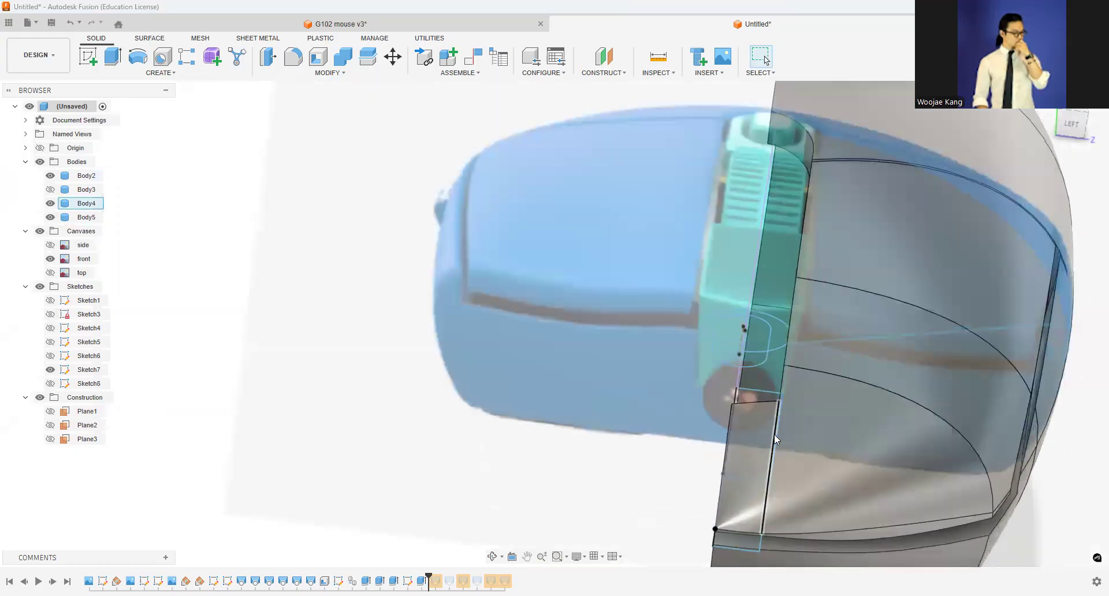
{"action": "left_click", "coordinate": [50, 189]}
{"action": "scroll", "coordinate": [512, 300], "scroll_direction": "down", "scroll_amount": 3}
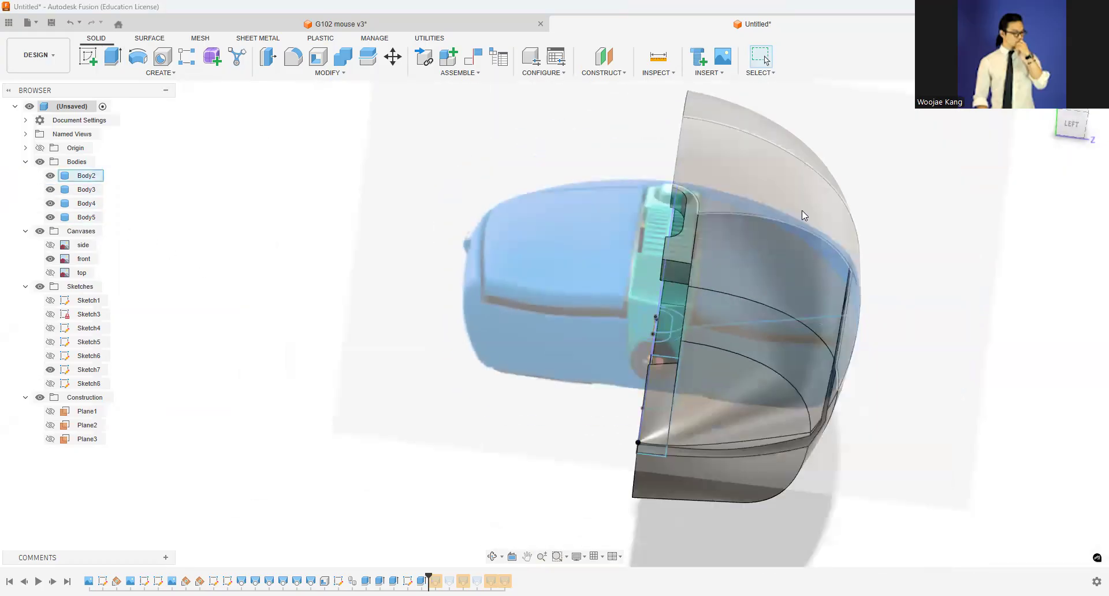
{"action": "left_click_drag", "start_coordinate": [1069, 128], "coordinate": [552, 353]}
{"action": "scroll", "coordinate": [546, 354], "scroll_direction": "up", "scroll_amount": 2}
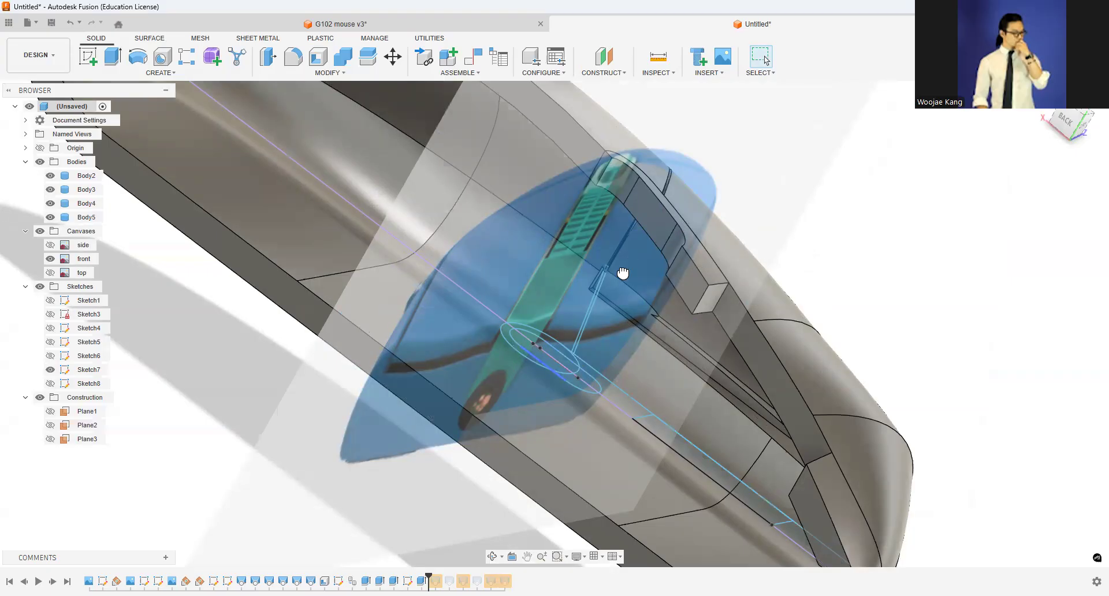
{"action": "key", "text": "e"}
{"action": "key", "text": "Escape"}
Step: Face the model from the front view, hide the front canvas, and show the side canvas
{"action": "mouse_move", "coordinate": [1068, 127]}
{"action": "left_mouse_down"}
{"action": "mouse_move", "coordinate": [1055, 151]}
{"action": "mouse_move", "coordinate": [1084, 86]}
{"action": "mouse_move", "coordinate": [1079, 118]}
{"action": "left_mouse_up"}
{"action": "scroll", "coordinate": [945, 181], "scroll_direction": "up", "scroll_amount": 2}
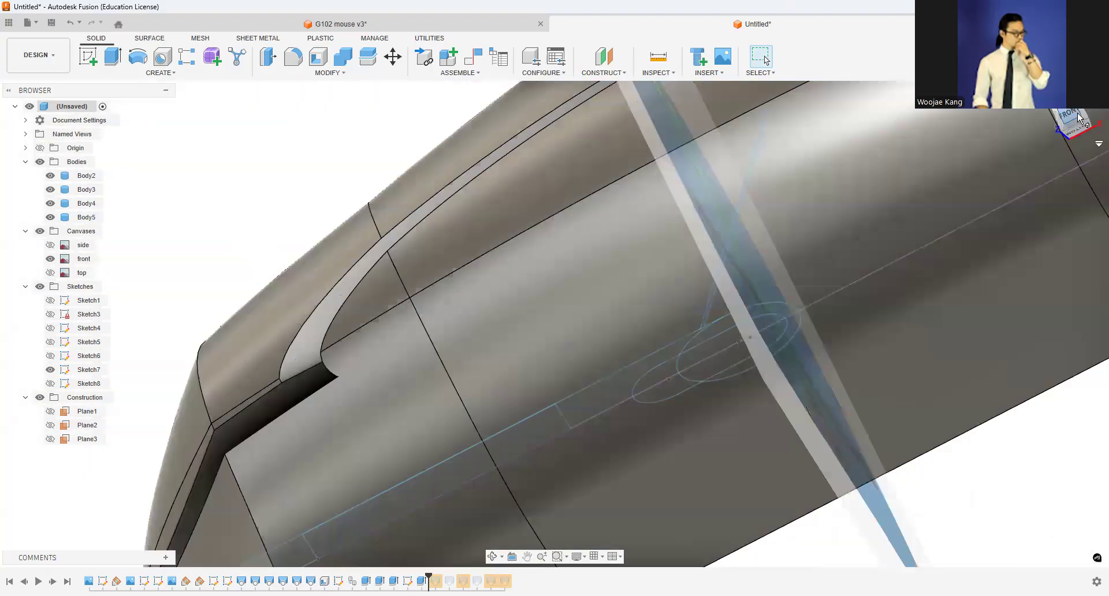
{"action": "left_click", "coordinate": [1080, 118]}
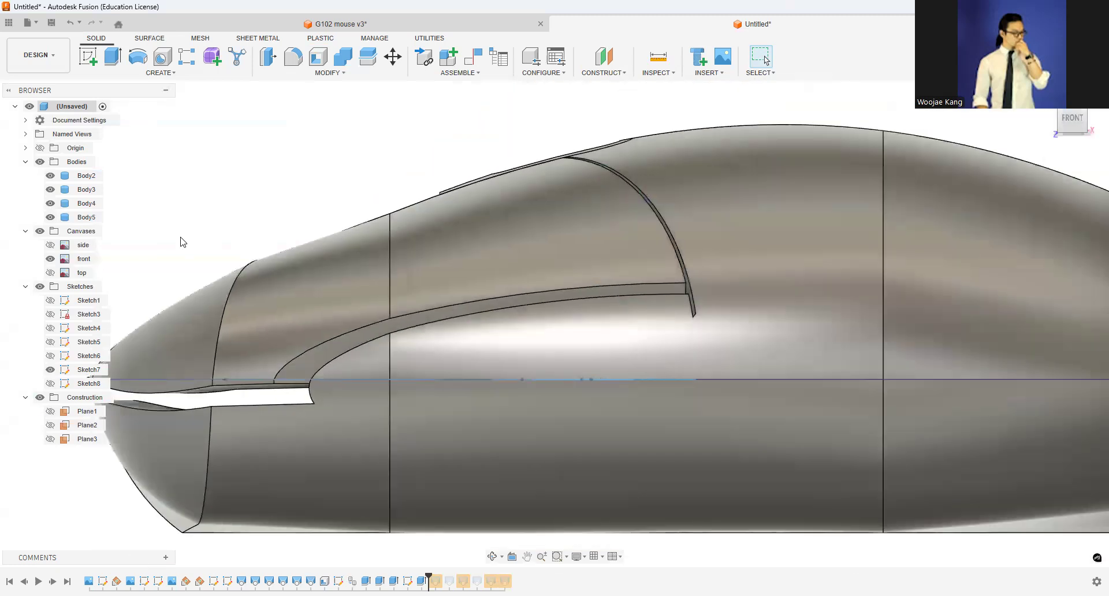
{"action": "left_click", "coordinate": [51, 259]}
{"action": "left_click", "coordinate": [51, 245]}
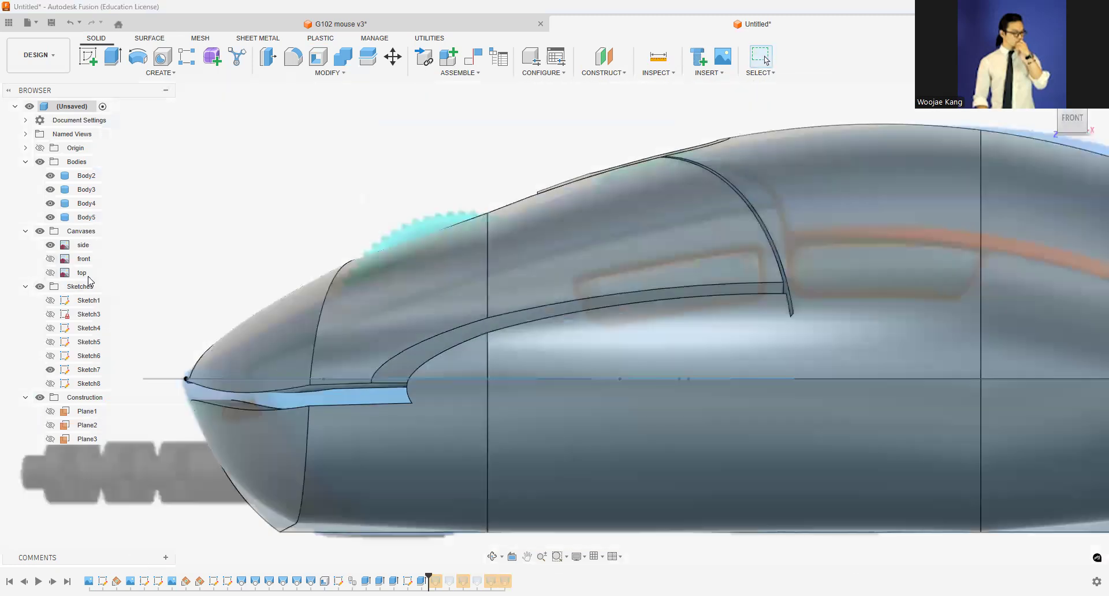
Step: Sketch a circle about 12.6 mm in diameter over the scroll wheel of the side canvas in a new sketch
{"action": "scroll", "coordinate": [502, 196], "scroll_direction": "down", "scroll_amount": 2}
{"action": "left_click", "coordinate": [91, 57]}
{"action": "left_click", "coordinate": [376, 136]}
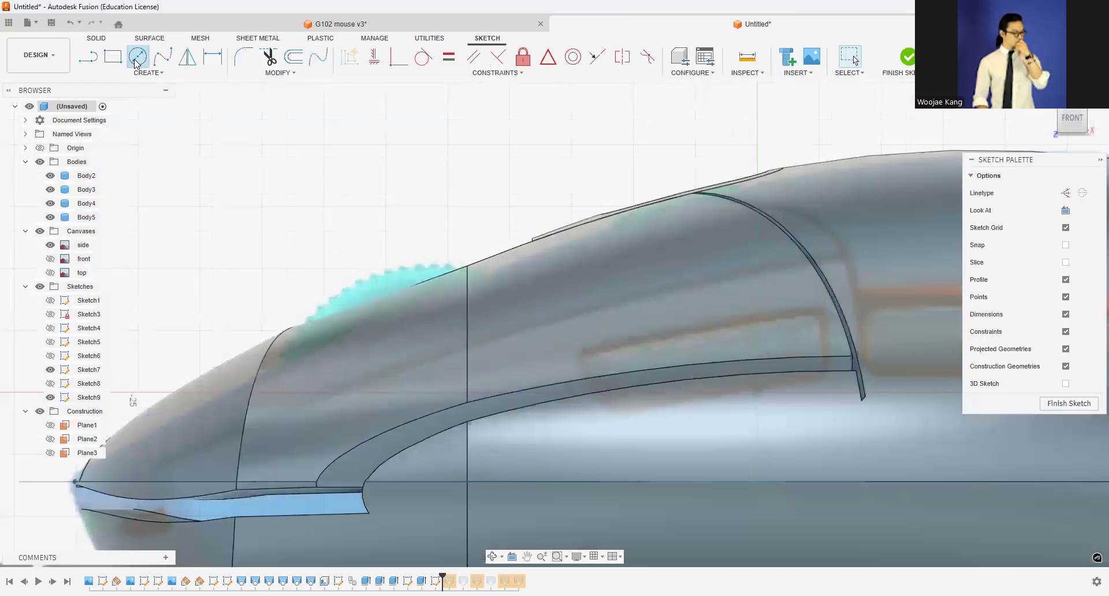
{"action": "left_click", "coordinate": [137, 60]}
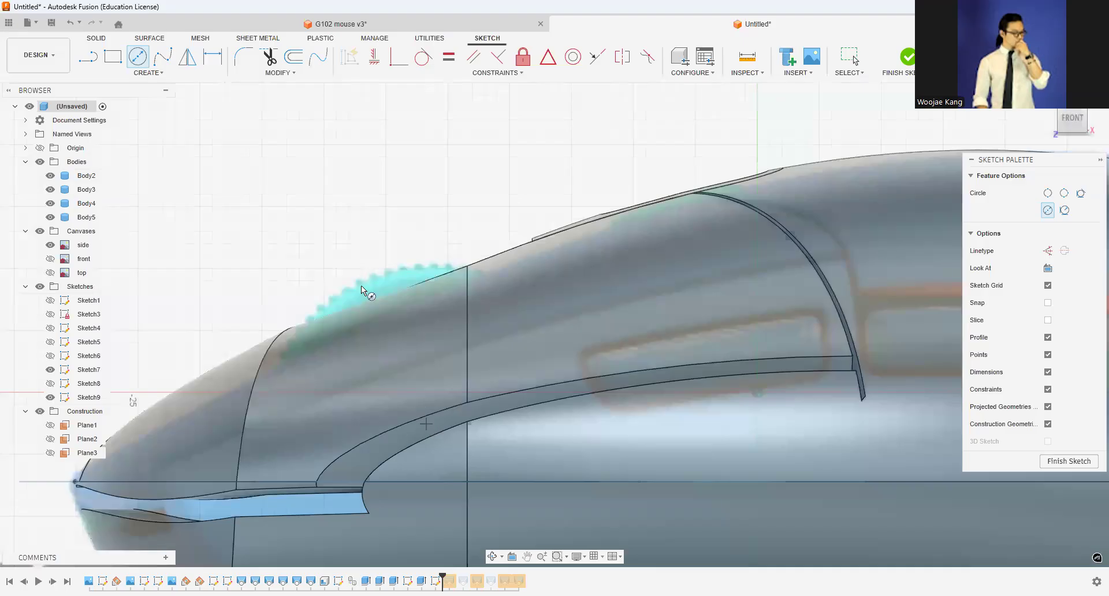
{"action": "left_click", "coordinate": [532, 312]}
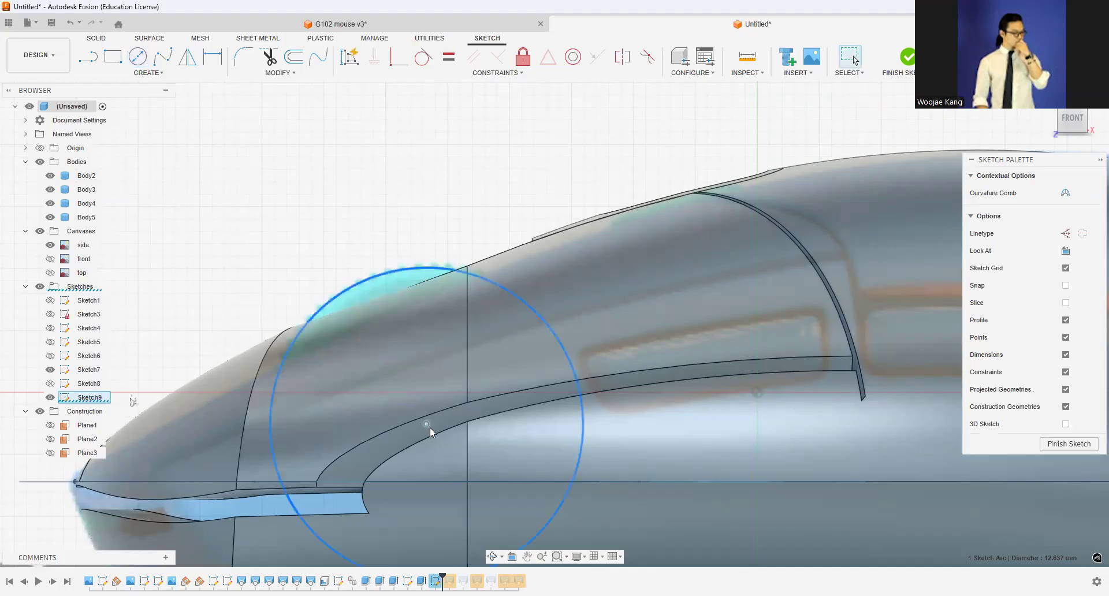
{"action": "key", "text": "Escape"}
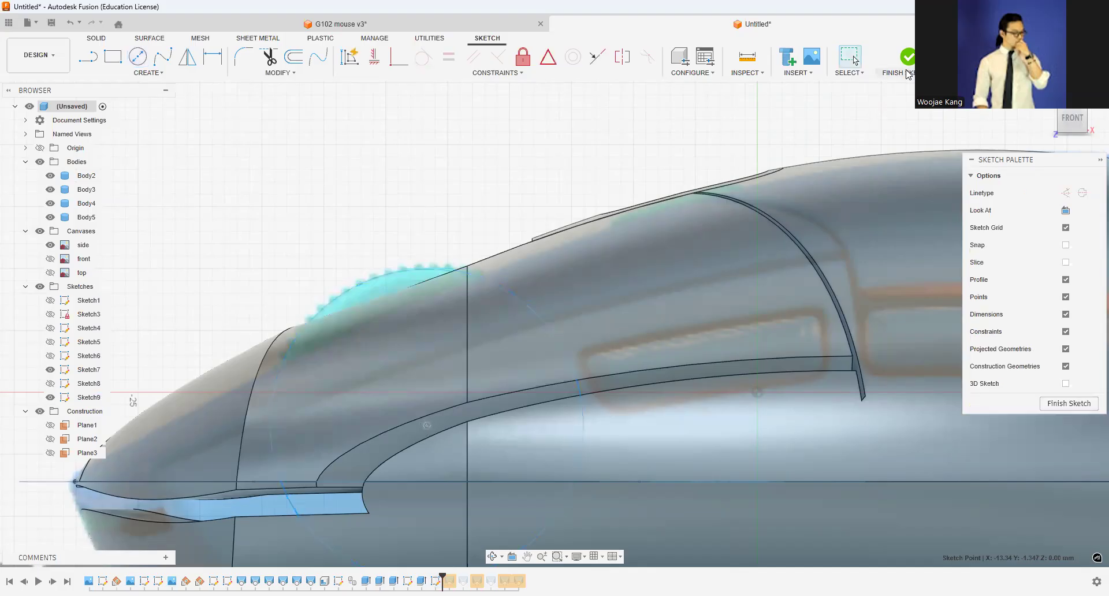
{"action": "left_click", "coordinate": [908, 57]}
Step: Show the top canvas and extrude the scroll wheel circle to one side as a new body
{"action": "middle_click_drag", "start_coordinate": [529, 300], "coordinate": [608, 303], "text": "shift"}
{"action": "left_click", "coordinate": [459, 407]}
{"action": "key", "text": "e"}
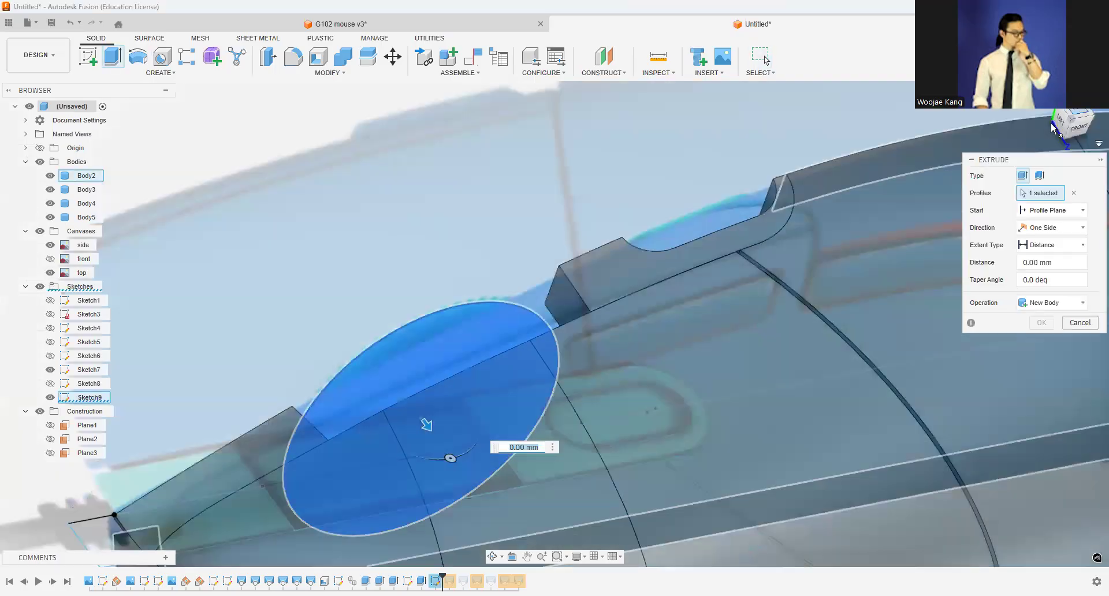
{"action": "left_click", "coordinate": [1052, 123]}
{"action": "left_click_drag", "start_coordinate": [420, 434], "coordinate": [420, 477]}
{"action": "left_click", "coordinate": [1042, 324]}
{"action": "left_click_drag", "start_coordinate": [1071, 124], "coordinate": [1064, 81]}
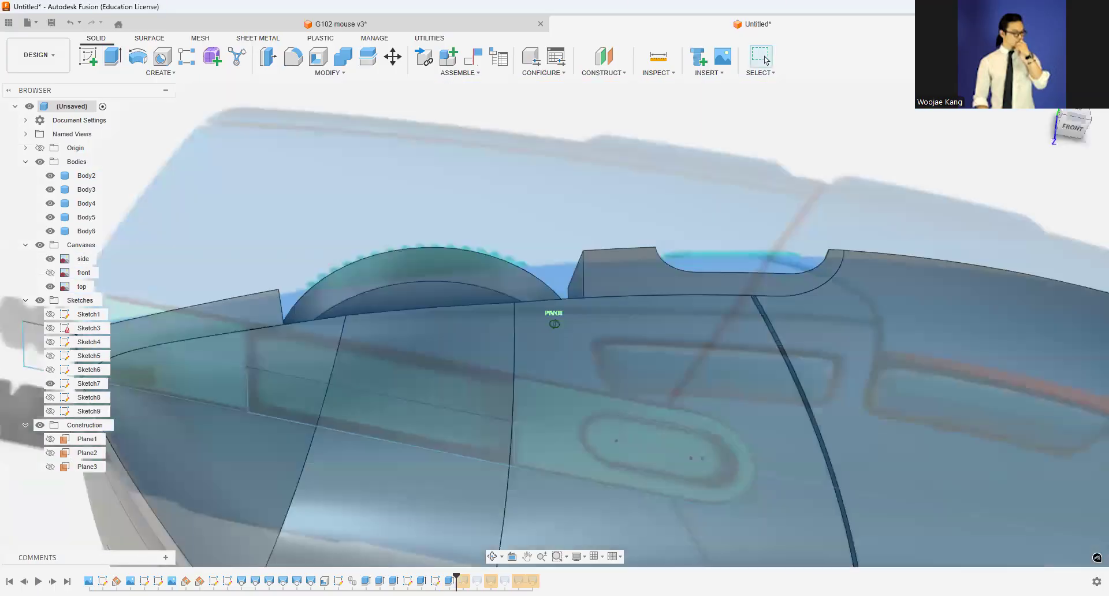
Step: Add a small circle to Sketch9 over one of the teeth on the scroll wheel's rim
{"action": "double_click", "coordinate": [66, 414]}
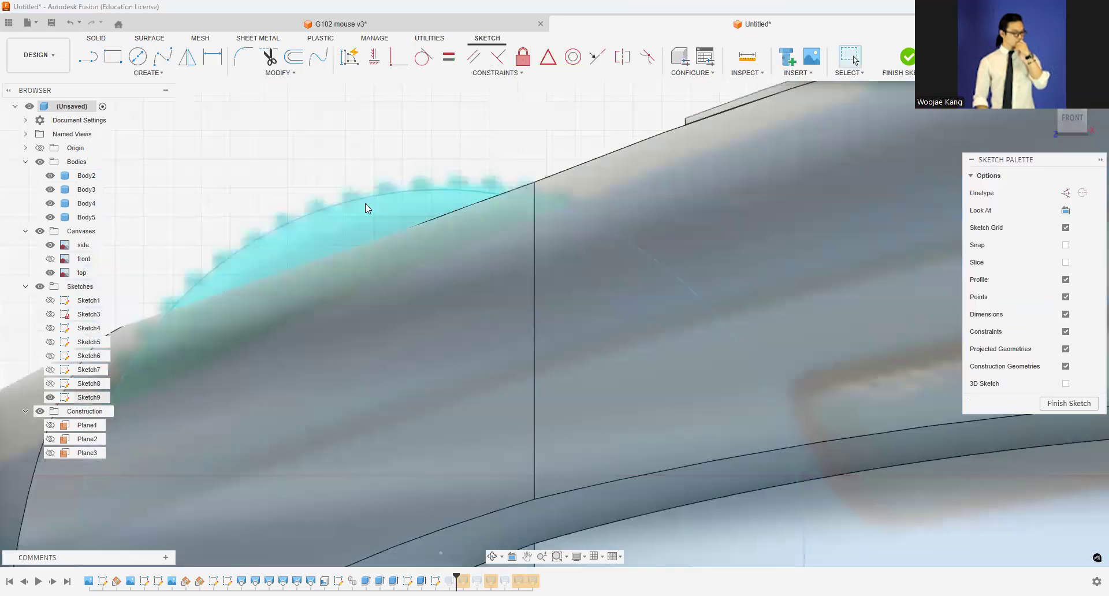
{"action": "key", "text": "c"}
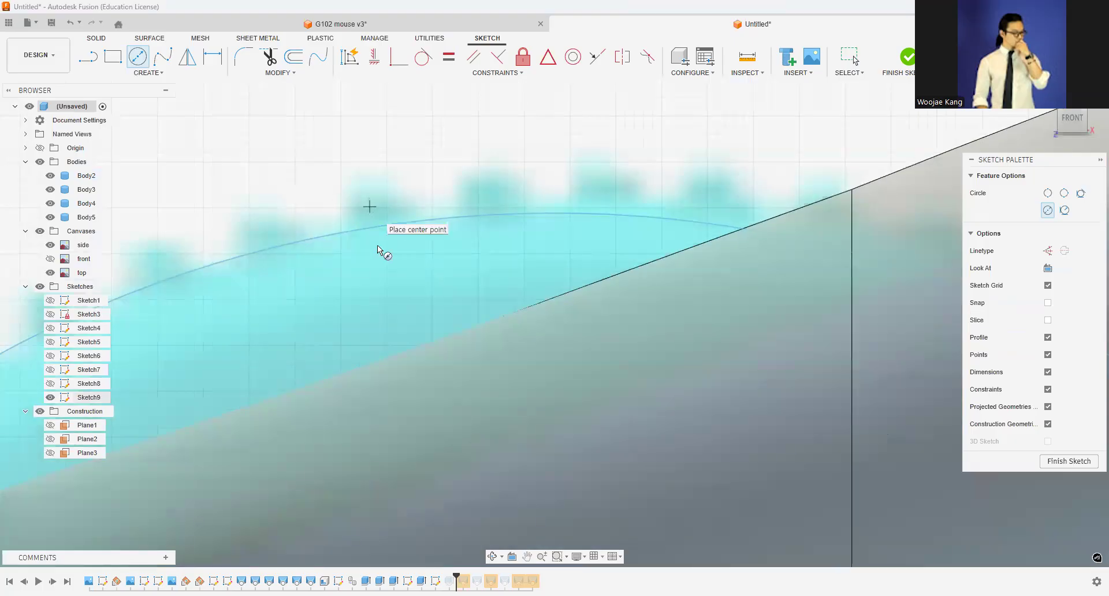
{"action": "left_click", "coordinate": [908, 56]}
Step: Show Sketch9 and extrude the small tooth circle 2 mm, joined to the scroll wheel body
{"action": "scroll", "coordinate": [496, 180], "scroll_direction": "down", "scroll_amount": 3}
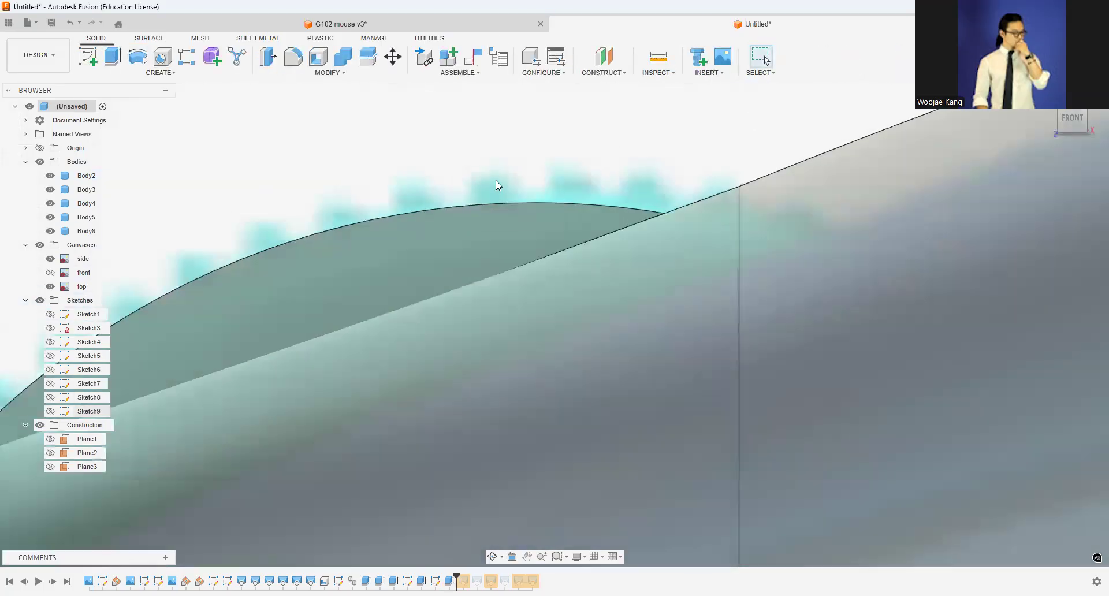
{"action": "scroll", "coordinate": [405, 174], "scroll_direction": "down", "scroll_amount": 3}
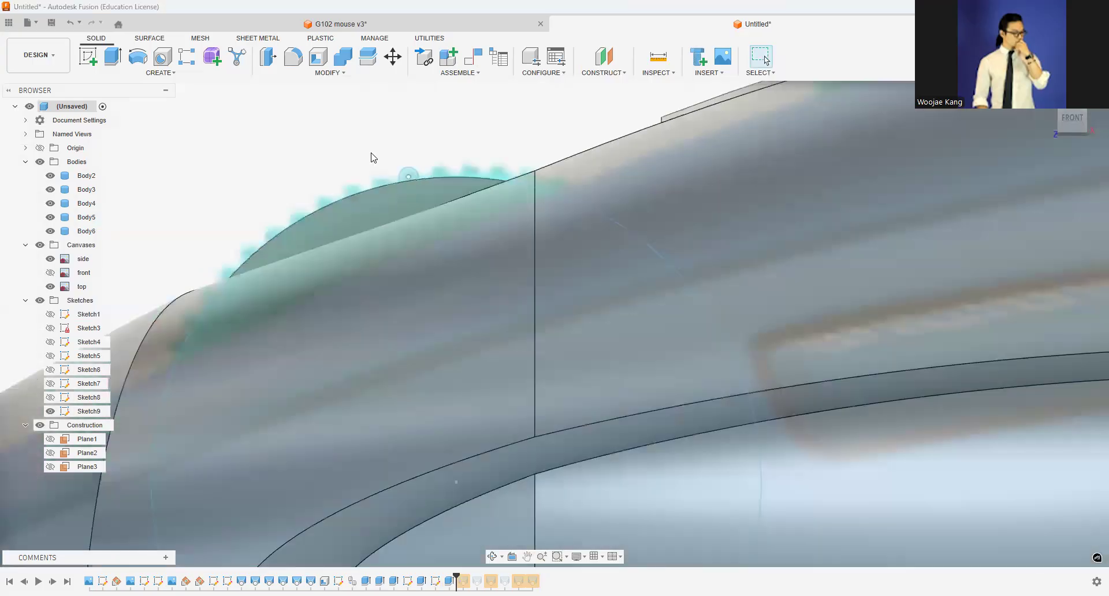
{"action": "key", "text": "e"}
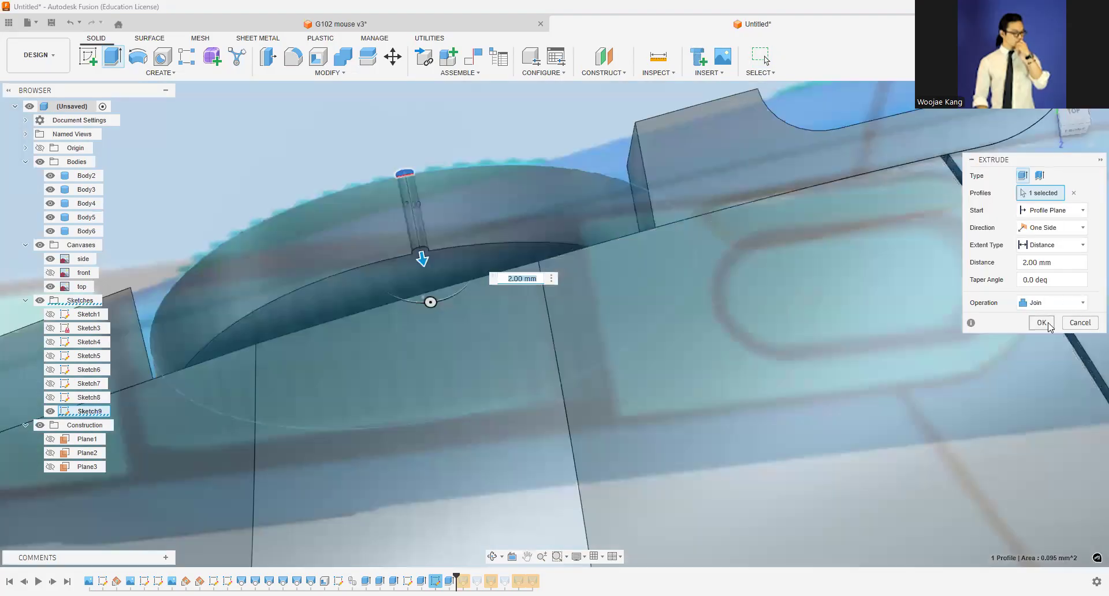
{"action": "left_click", "coordinate": [1046, 324]}
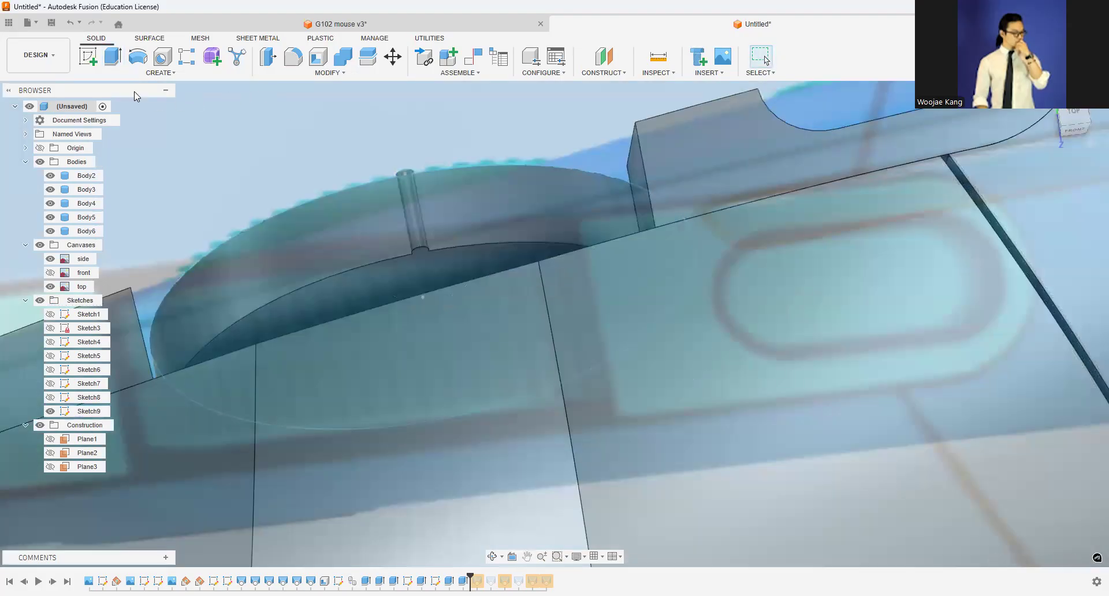
Step: Set up a circular pattern of features using the small tooth extrusion on the scroll wheel as the object
{"action": "left_click", "coordinate": [160, 72]}
{"action": "mouse_move", "coordinate": [121, 331]}
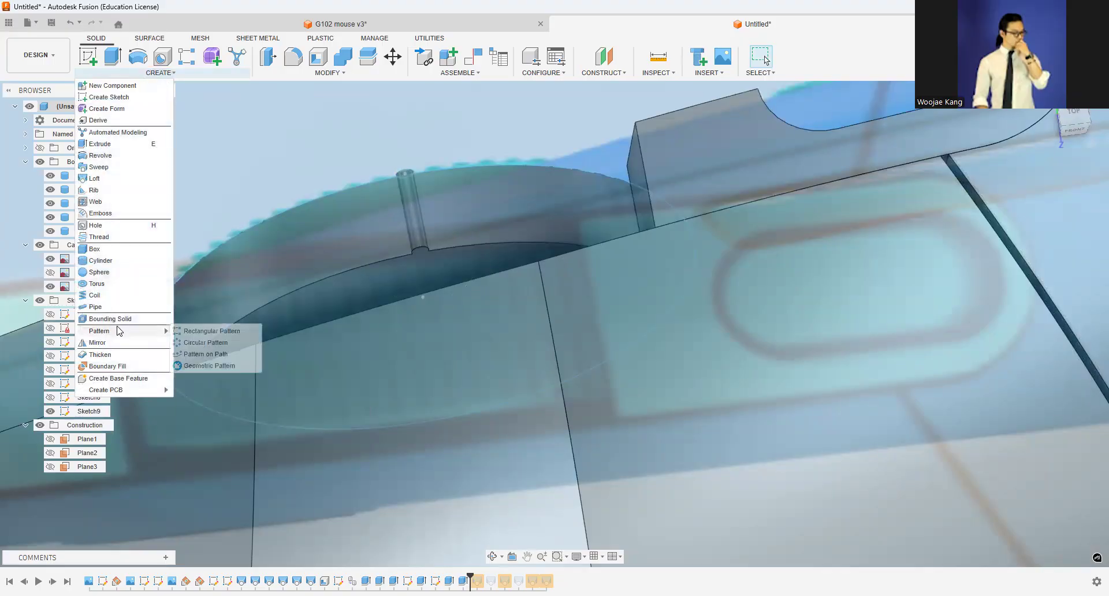
{"action": "left_click", "coordinate": [194, 343]}
{"action": "left_click", "coordinate": [1050, 193]}
{"action": "left_click", "coordinate": [1047, 215]}
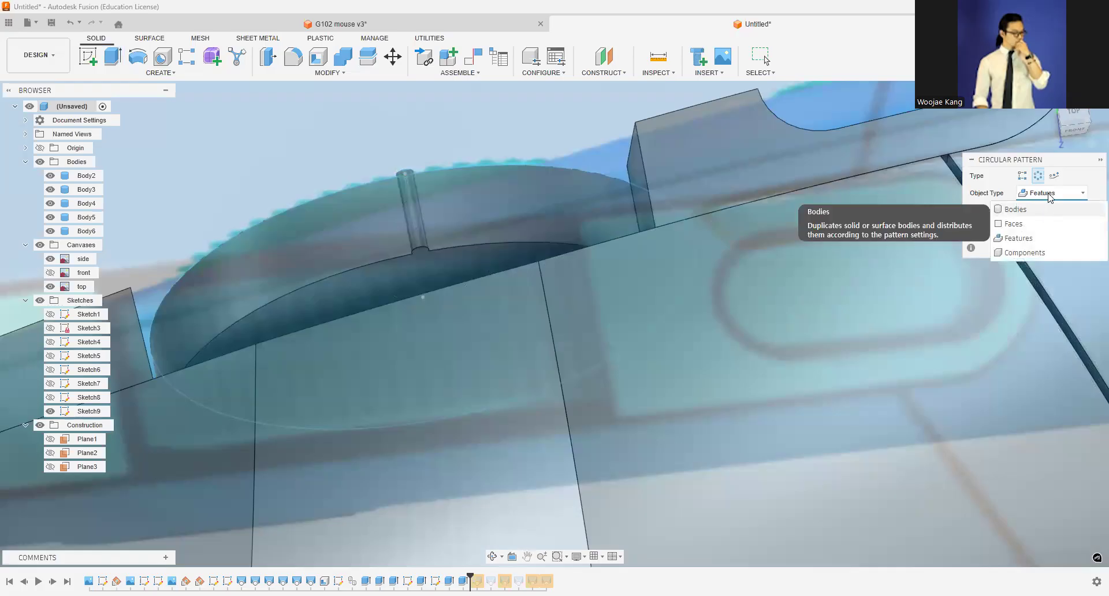
{"action": "left_click", "coordinate": [1037, 243]}
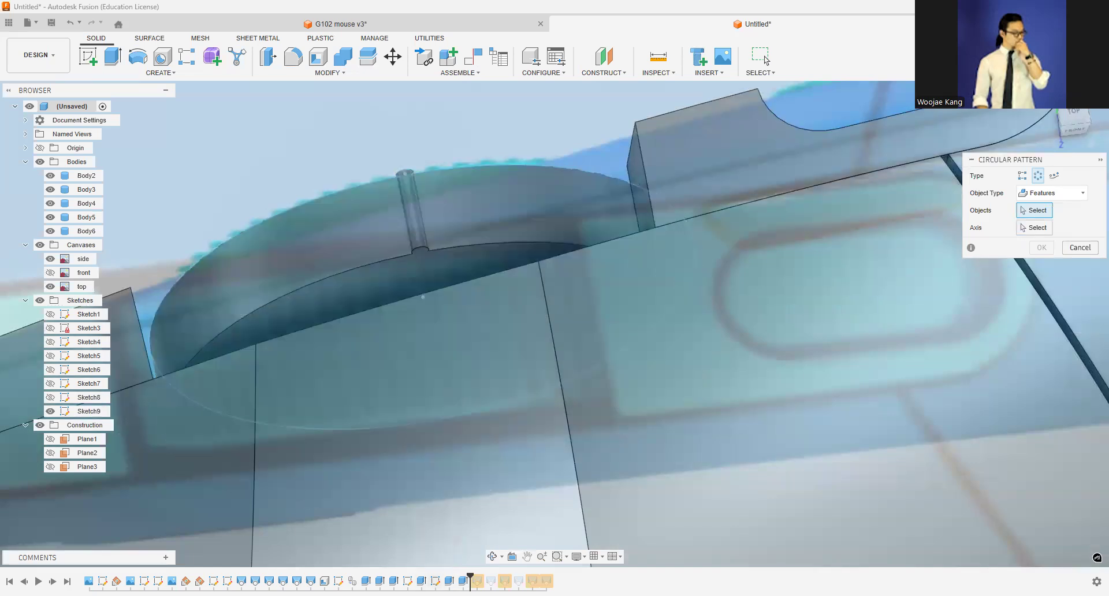
{"action": "left_click", "coordinate": [463, 580]}
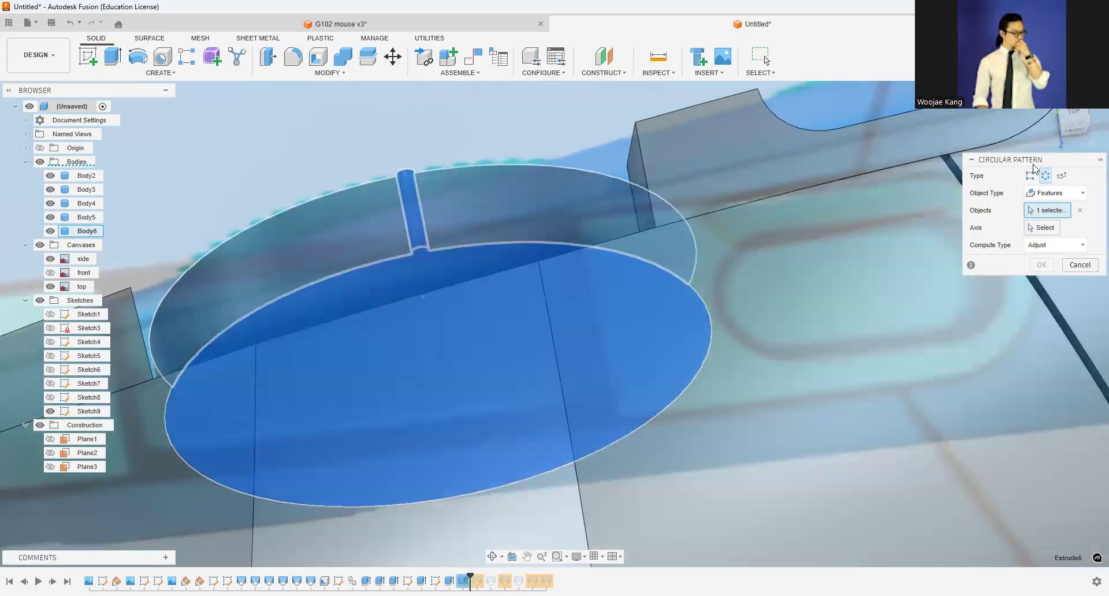
Step: Use the scroll wheel's circular edge as the pattern axis and create 80 teeth with full distribution
{"action": "left_click", "coordinate": [1069, 130]}
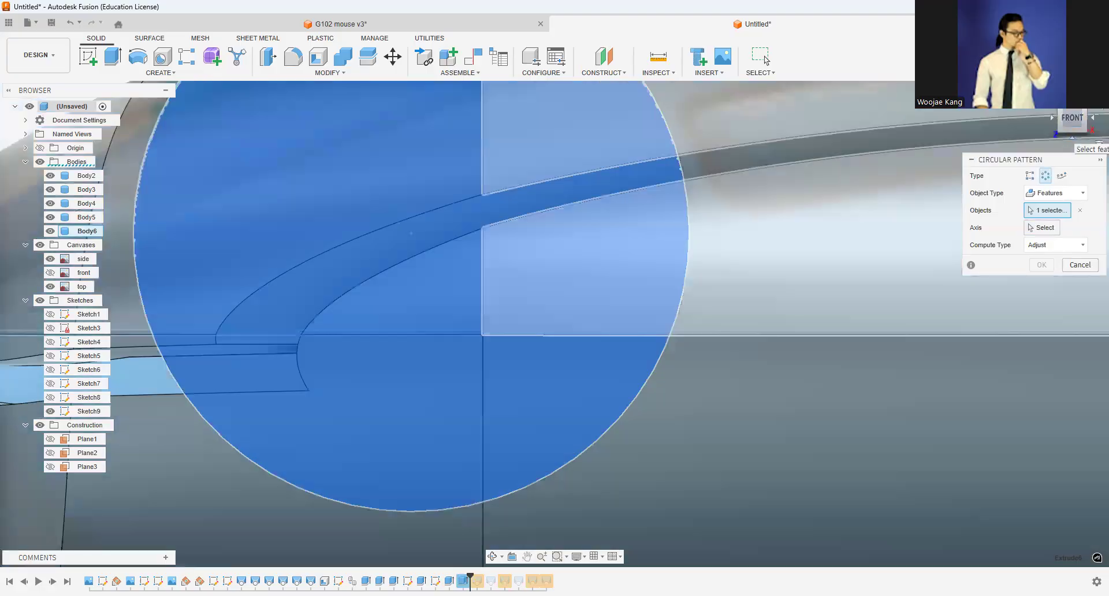
{"action": "middle_click_drag", "start_coordinate": [862, 179], "coordinate": [523, 172], "text": "shift"}
{"action": "scroll", "coordinate": [523, 172], "scroll_direction": "up", "scroll_amount": 1}
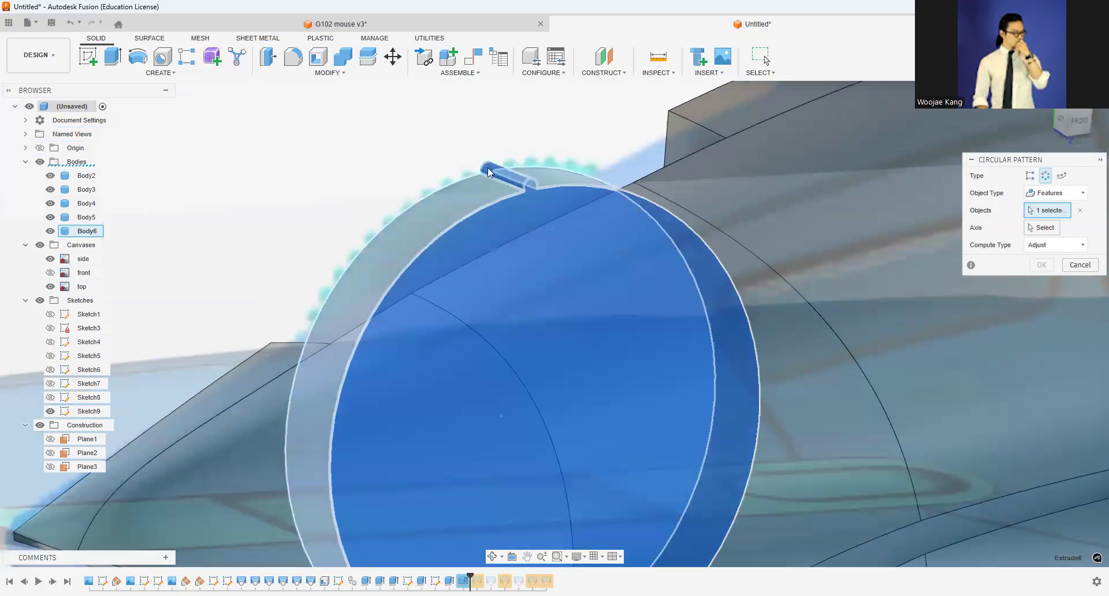
{"action": "left_click", "coordinate": [1043, 229]}
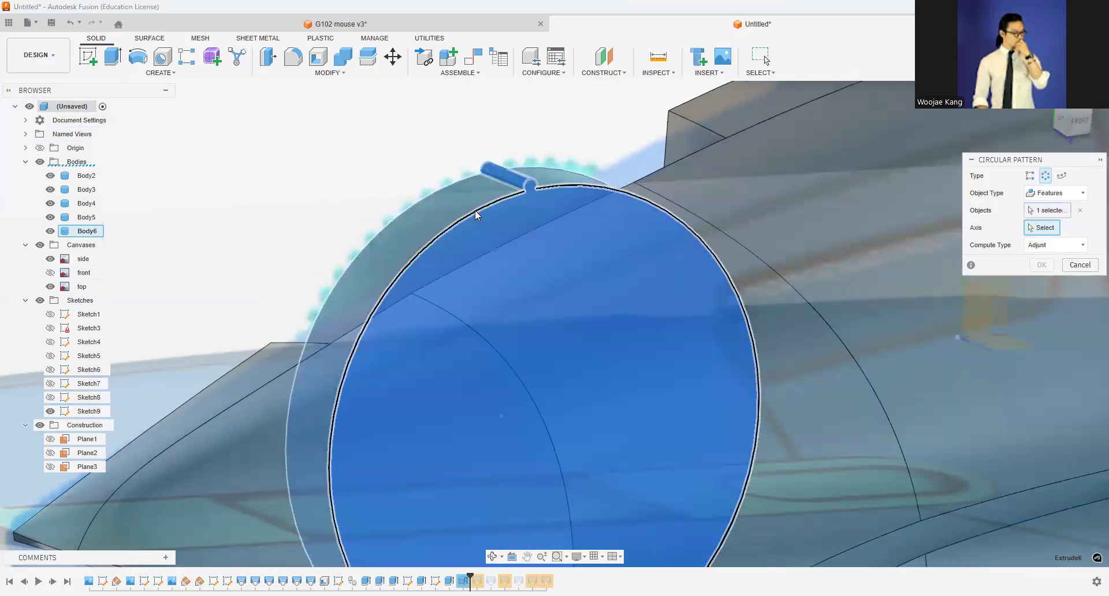
{"action": "left_click", "coordinate": [472, 224]}
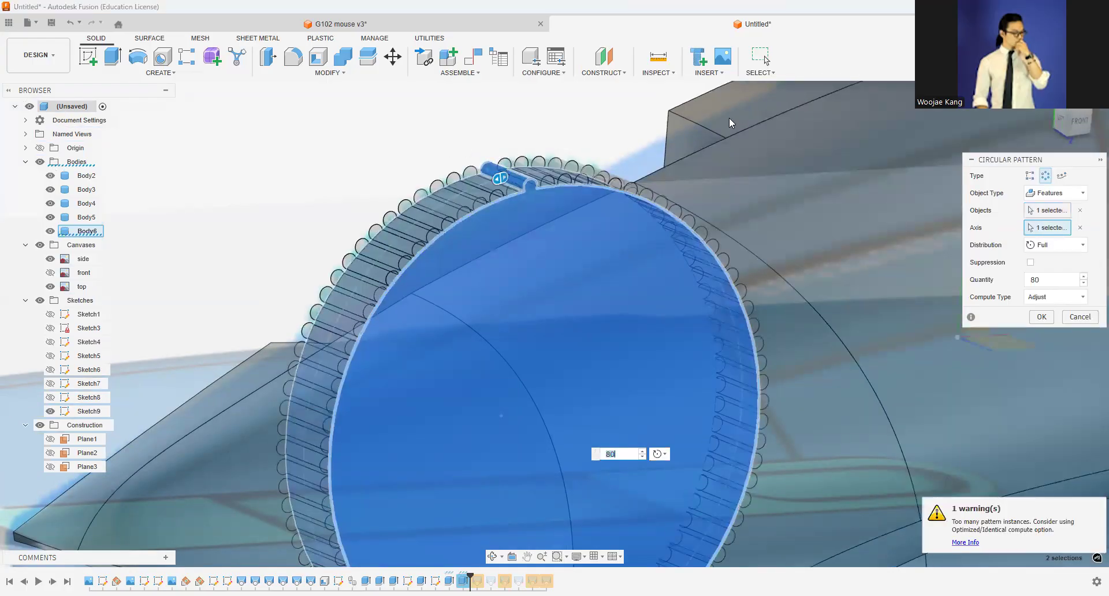
{"action": "left_click", "coordinate": [1072, 120]}
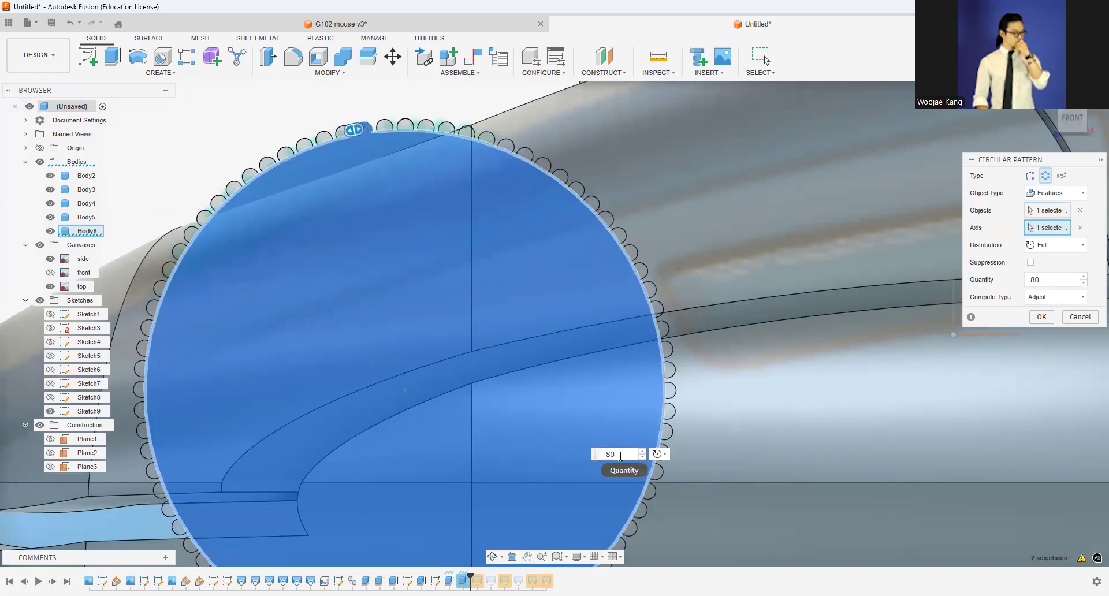
{"action": "scroll", "coordinate": [425, 152], "scroll_direction": "up", "scroll_amount": 3}
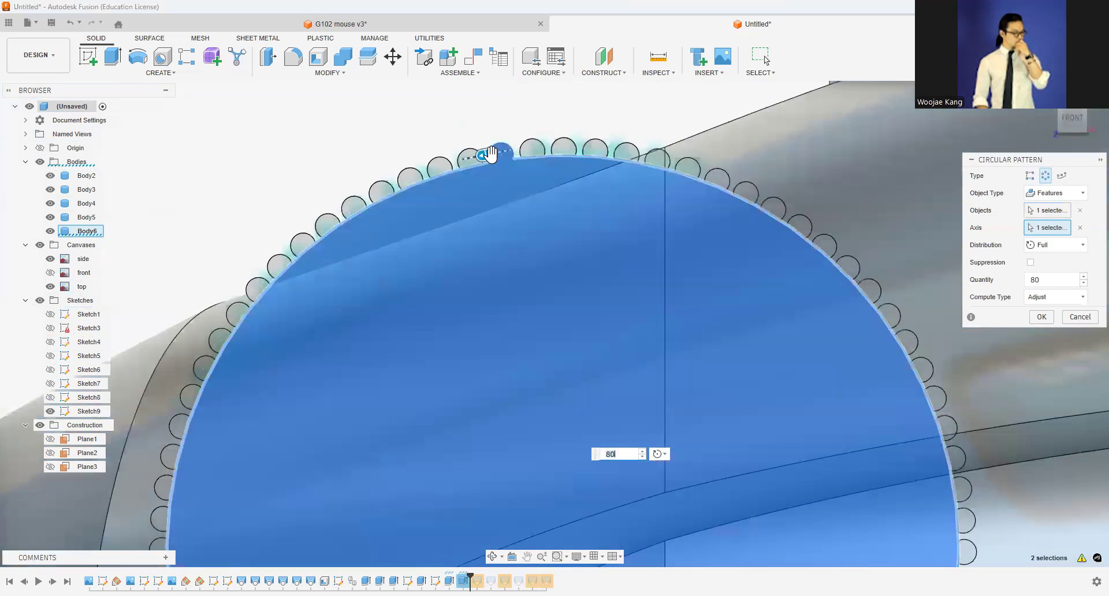
{"action": "left_click", "coordinate": [631, 452]}
{"action": "scroll", "coordinate": [434, 120], "scroll_direction": "down", "scroll_amount": 3}
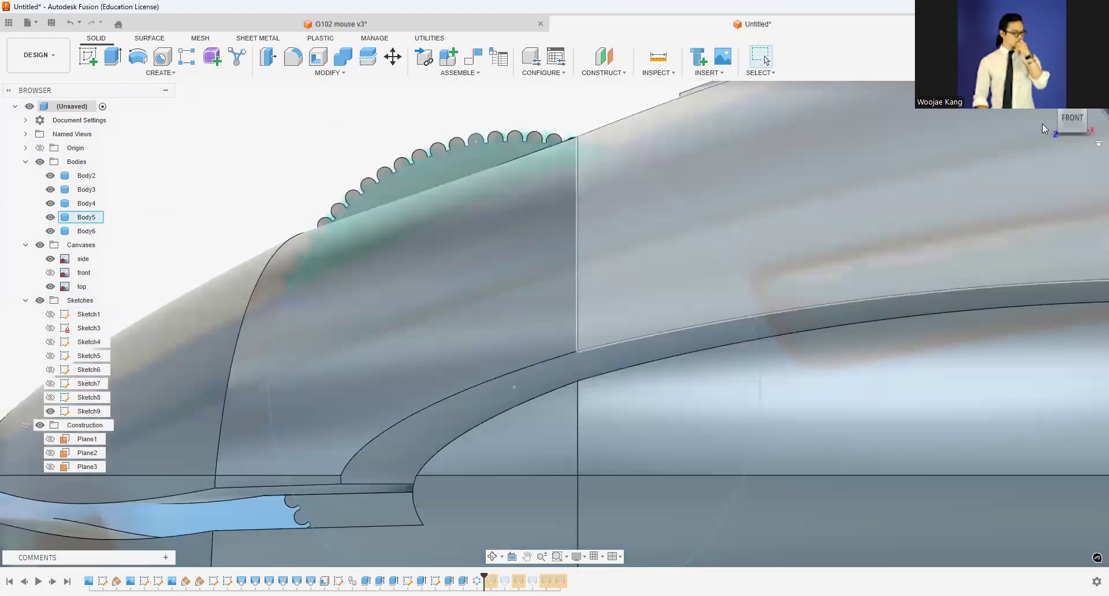
Step: Edit Sketch7 to add a slightly smaller slot inside the existing slot around the button on the top canvas
{"action": "left_click_drag", "start_coordinate": [1087, 119], "coordinate": [899, 105]}
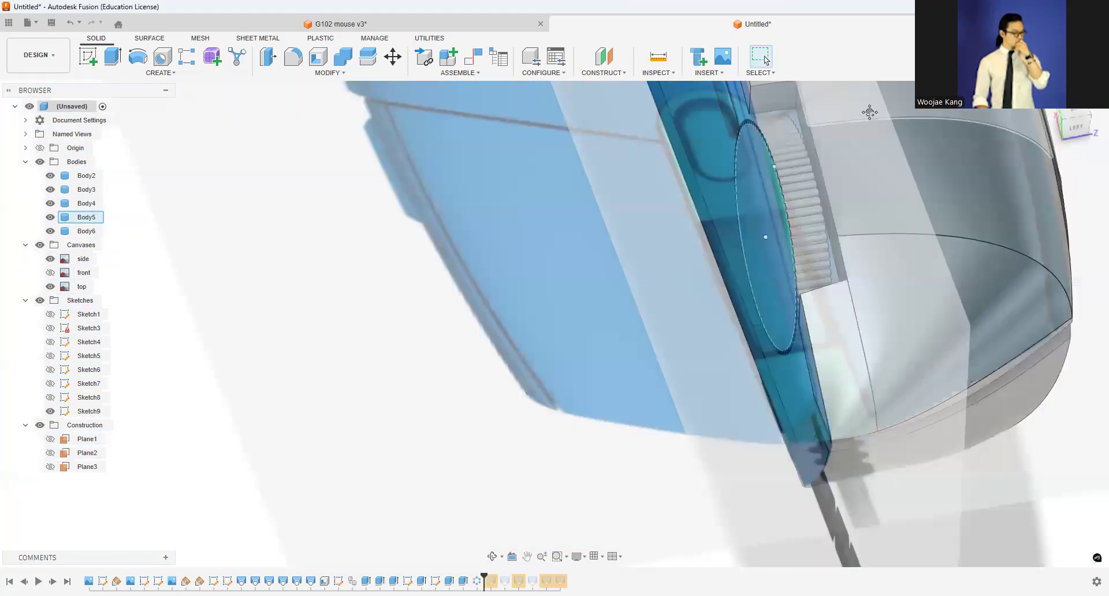
{"action": "middle_click_drag", "start_coordinate": [870, 112], "coordinate": [737, 349]}
{"action": "left_click", "coordinate": [50, 383]}
{"action": "left_click", "coordinate": [81, 385]}
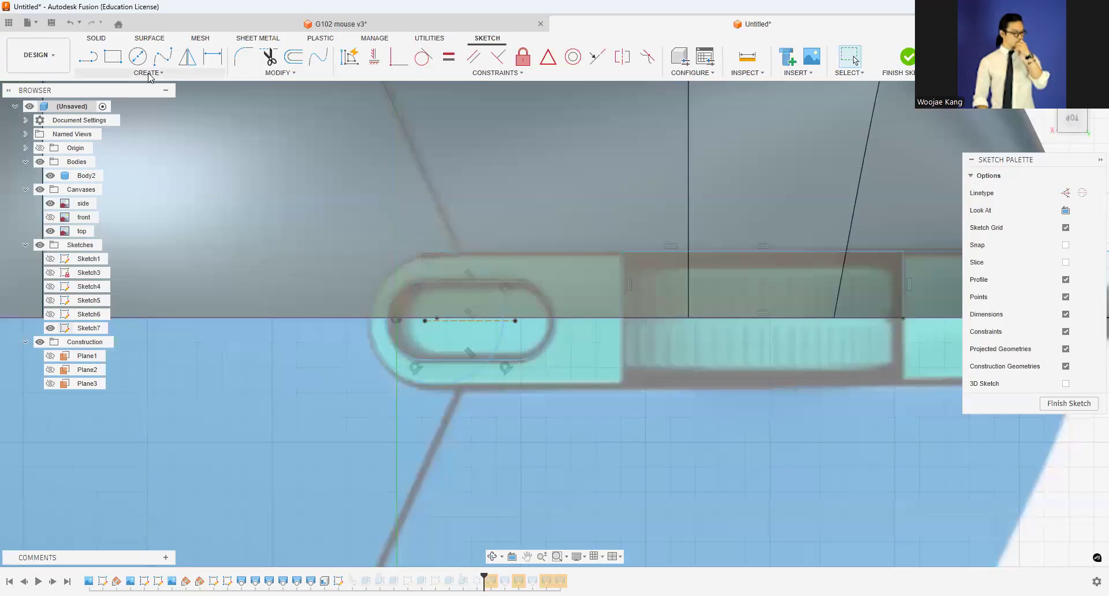
{"action": "left_click", "coordinate": [148, 72]}
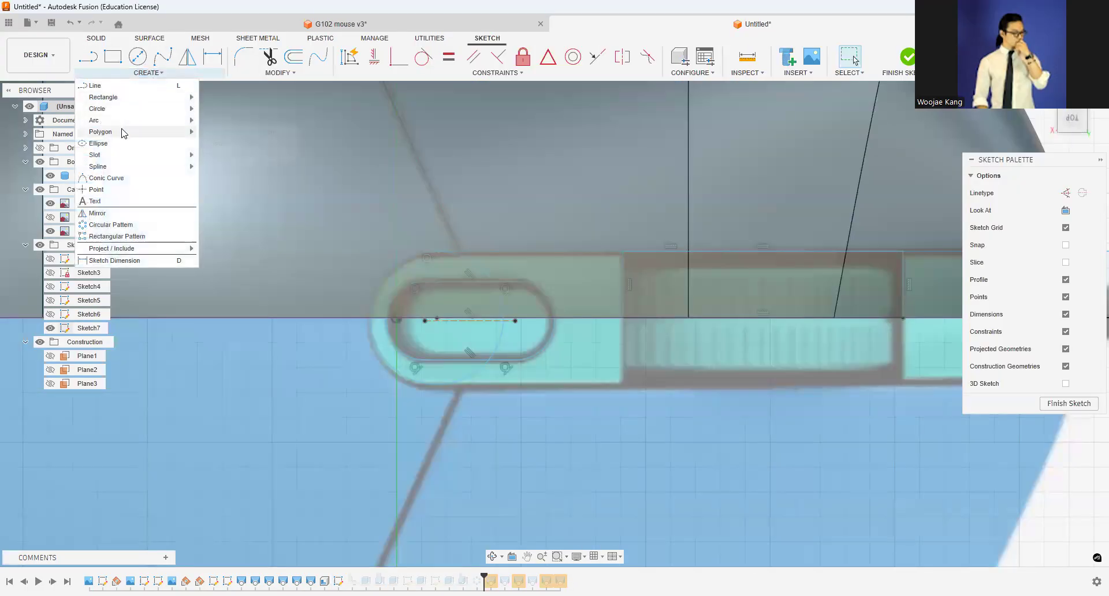
{"action": "mouse_move", "coordinate": [116, 158]}
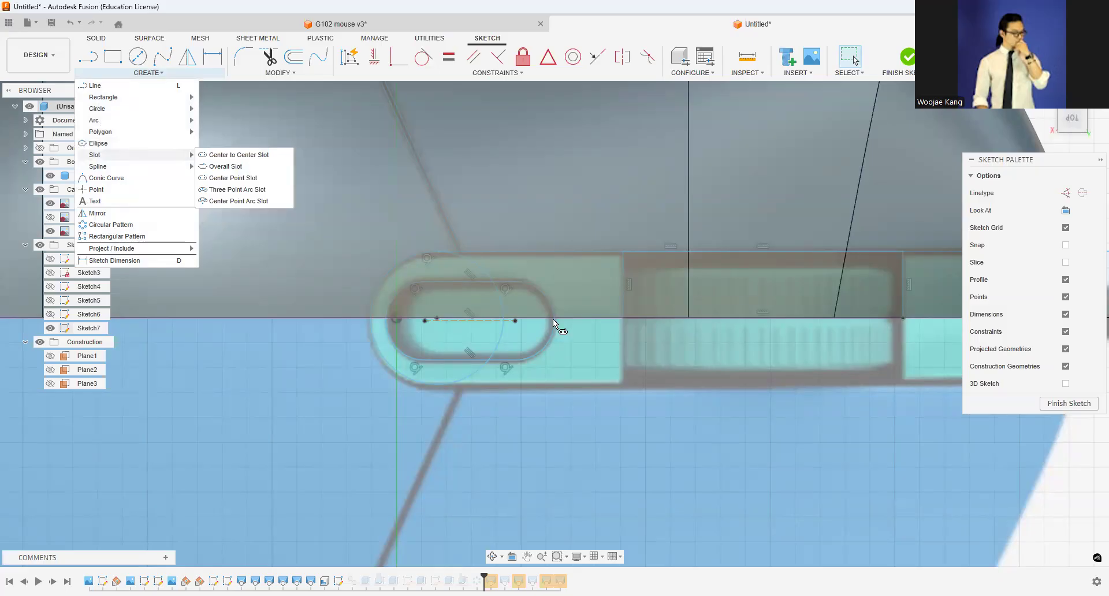
{"action": "scroll", "coordinate": [442, 289], "scroll_direction": "up", "scroll_amount": 2}
{"action": "left_click", "coordinate": [430, 283]}
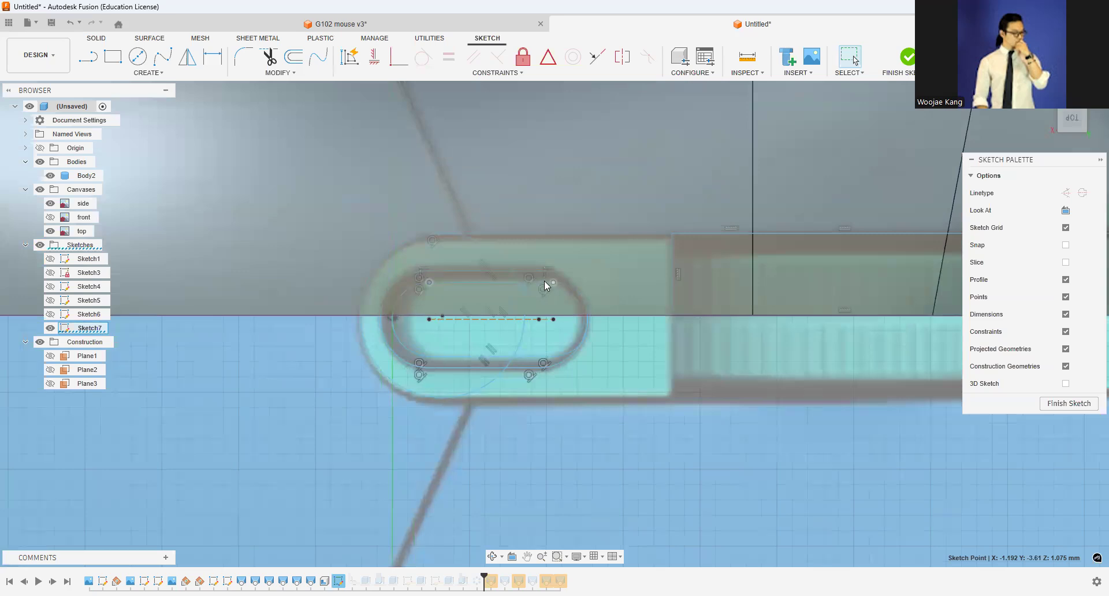
{"action": "left_click", "coordinate": [908, 57]}
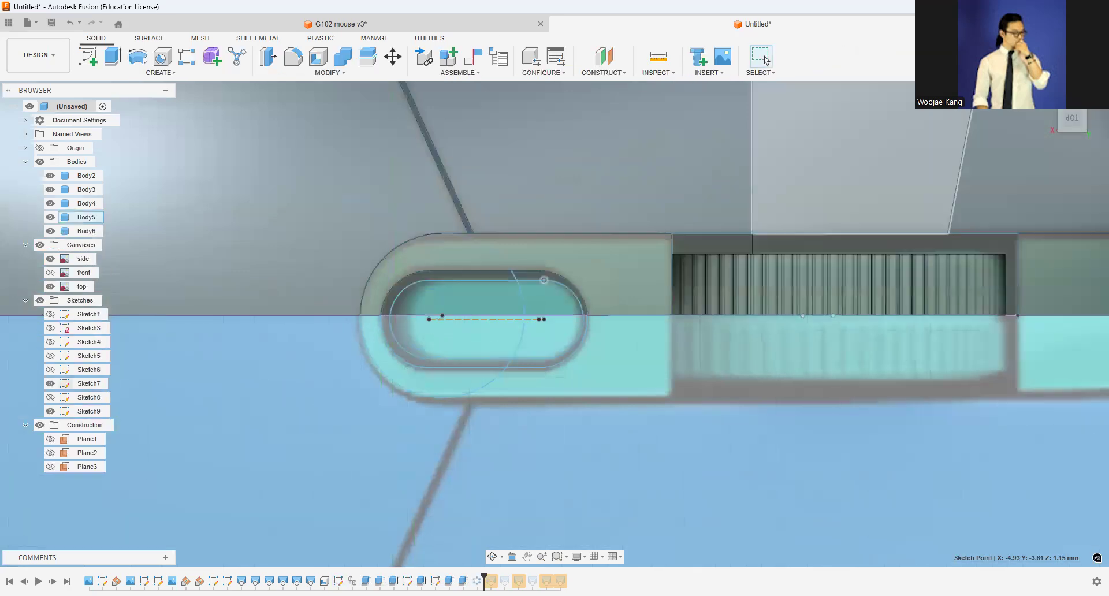
Step: Extrude the inner slot profiles of Sketch7 by -3 mm as a new body
{"action": "middle_click_drag", "start_coordinate": [554, 324], "coordinate": [544, 391], "text": "shift"}
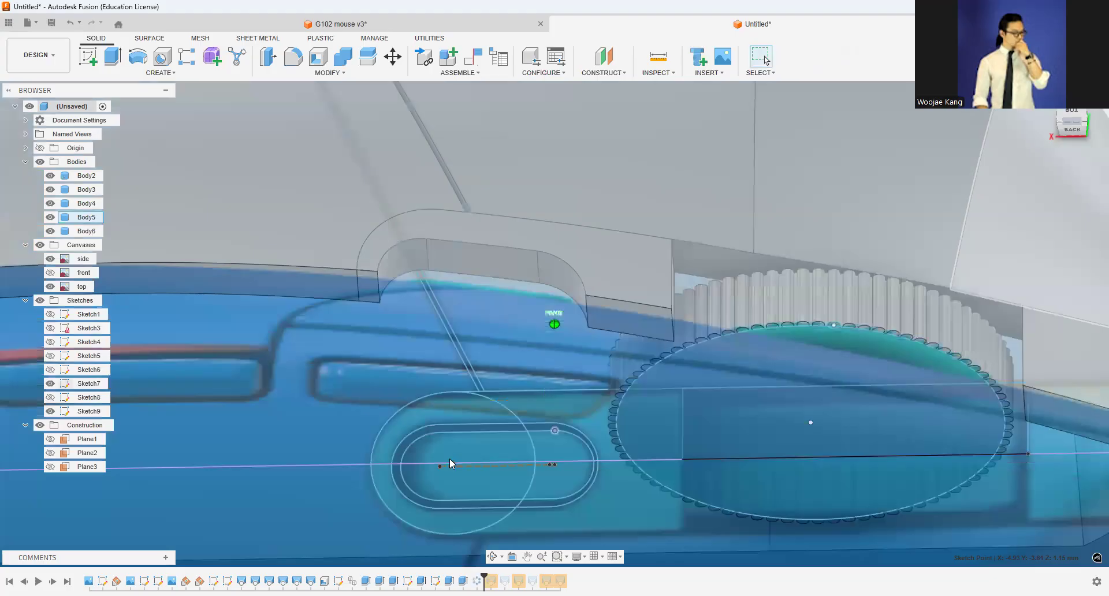
{"action": "middle_click_drag", "start_coordinate": [450, 459], "coordinate": [449, 504], "text": "shift"}
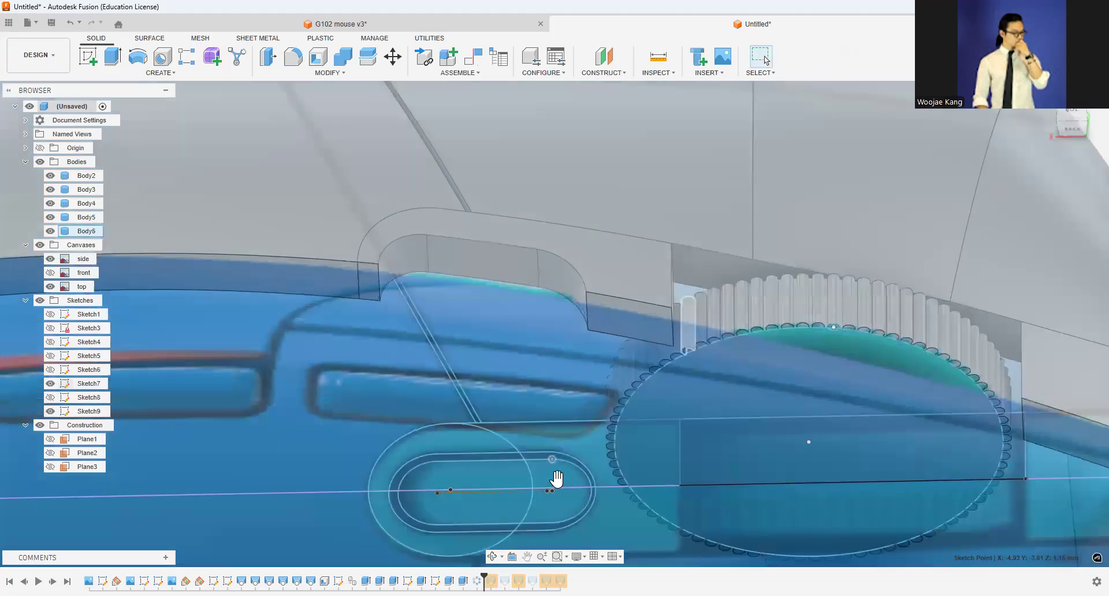
{"action": "key", "text": "e"}
{"action": "left_click_drag", "start_coordinate": [559, 480], "coordinate": [557, 427]}
{"action": "scroll", "coordinate": [955, 259], "scroll_direction": "down", "scroll_amount": 2}
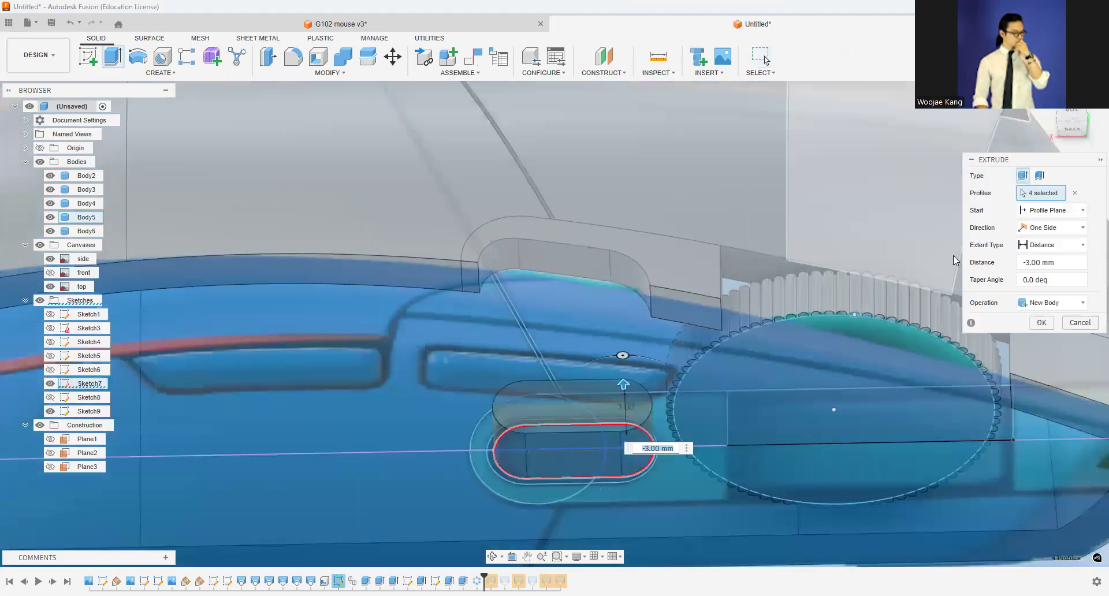
{"action": "scroll", "coordinate": [957, 252], "scroll_direction": "down", "scroll_amount": 1}
{"action": "left_click", "coordinate": [1038, 322]}
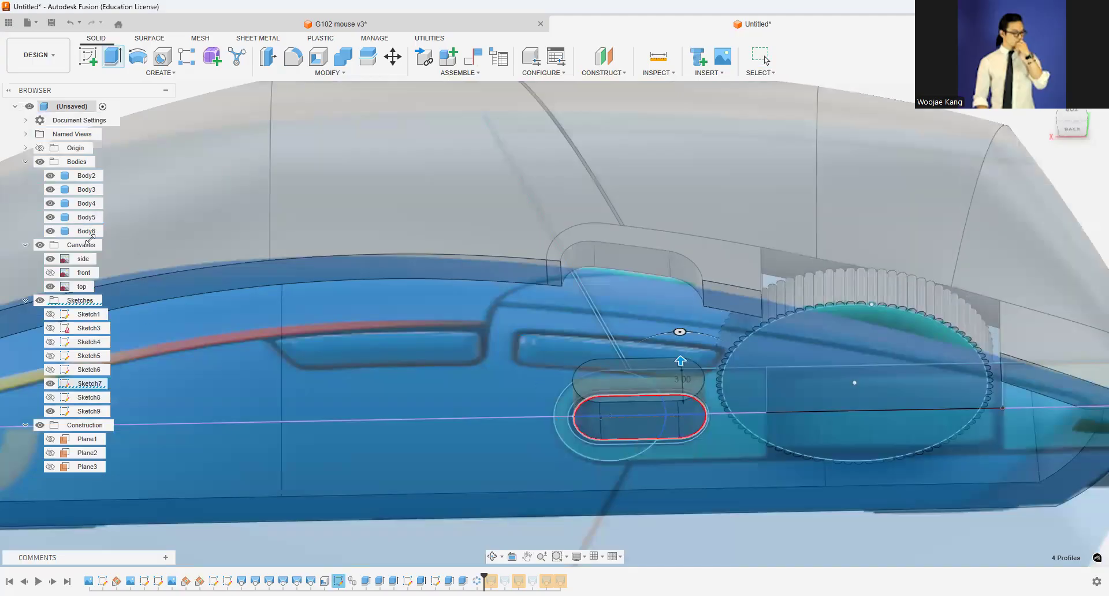
Step: Tilt the new slot-shaped button body about Z and move it up into the slot opening in the mouse's top shell
{"action": "right_click", "coordinate": [78, 245]}
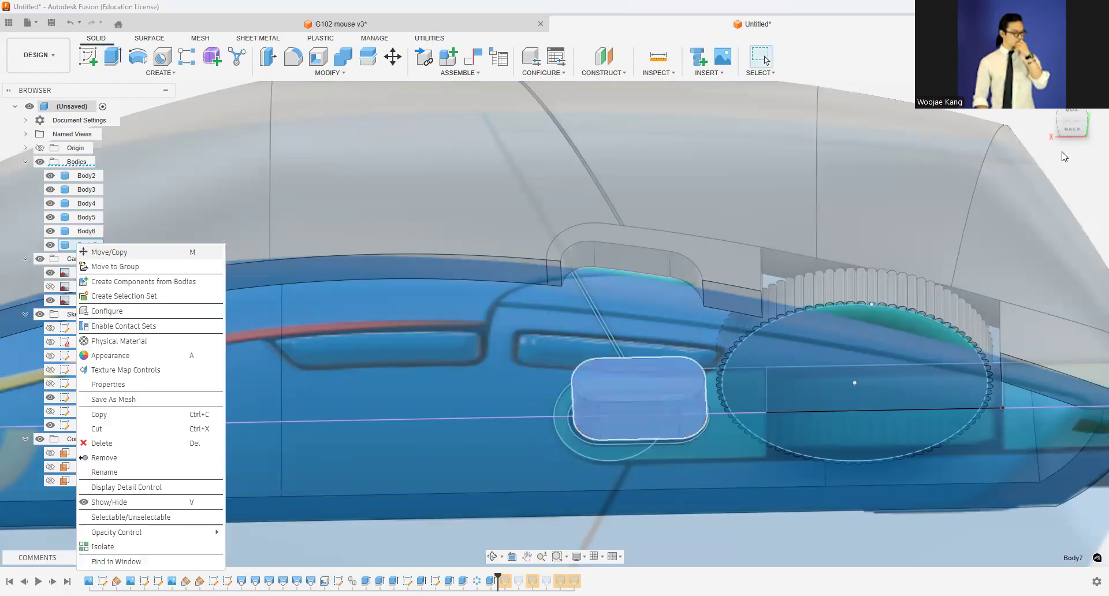
{"action": "key", "text": "m"}
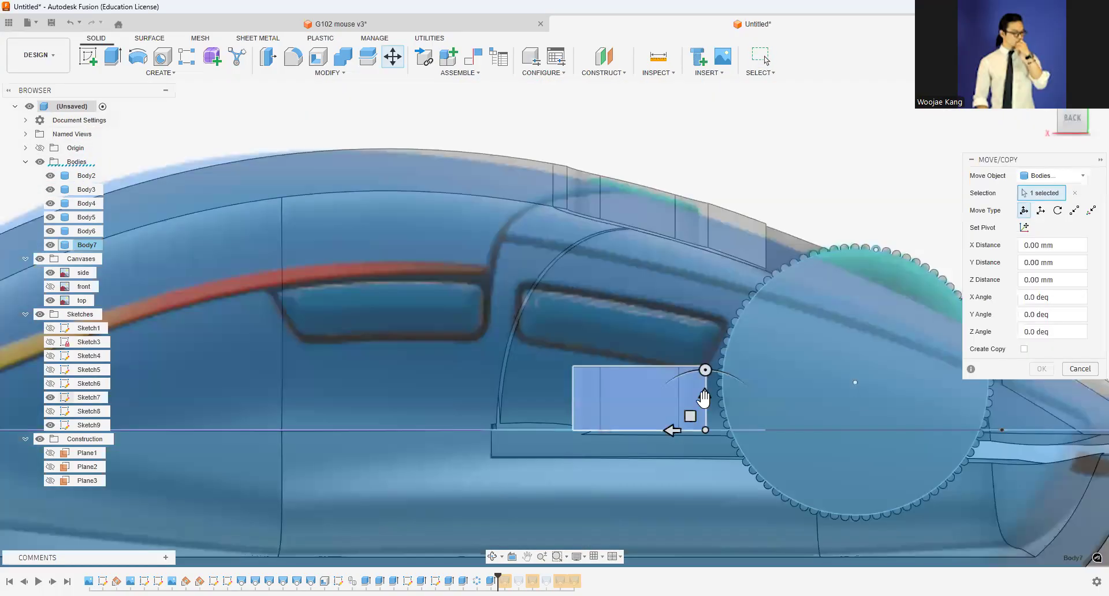
{"action": "left_click_drag", "start_coordinate": [706, 370], "coordinate": [721, 373]}
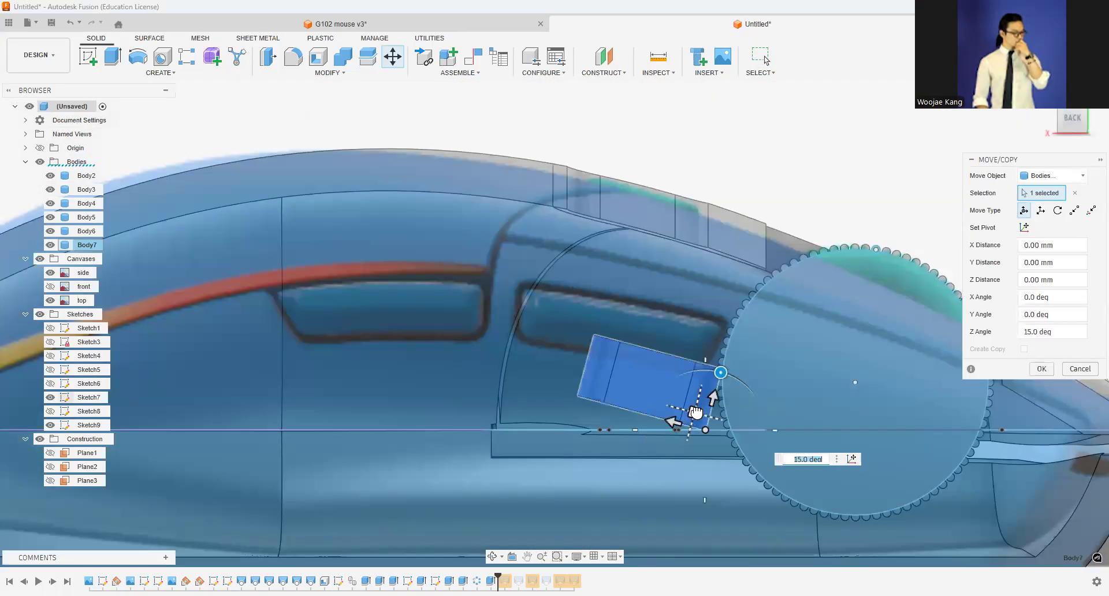
{"action": "left_click_drag", "start_coordinate": [685, 252], "coordinate": [684, 234]}
{"action": "left_click_drag", "start_coordinate": [712, 192], "coordinate": [706, 196]}
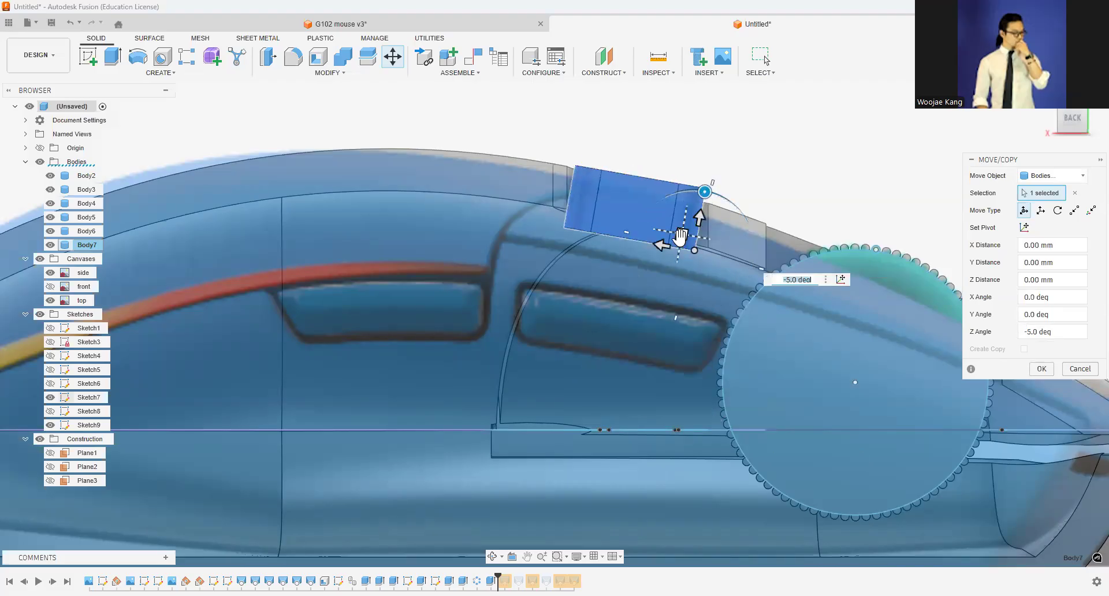
{"action": "left_click_drag", "start_coordinate": [681, 237], "coordinate": [685, 238]}
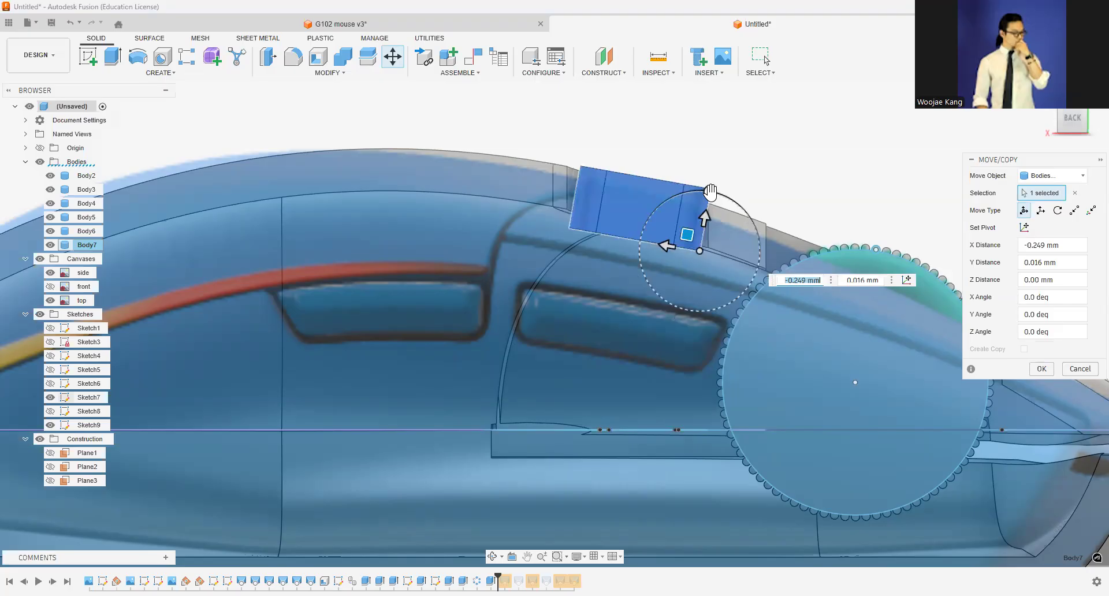
{"action": "left_click_drag", "start_coordinate": [711, 193], "coordinate": [691, 186]}
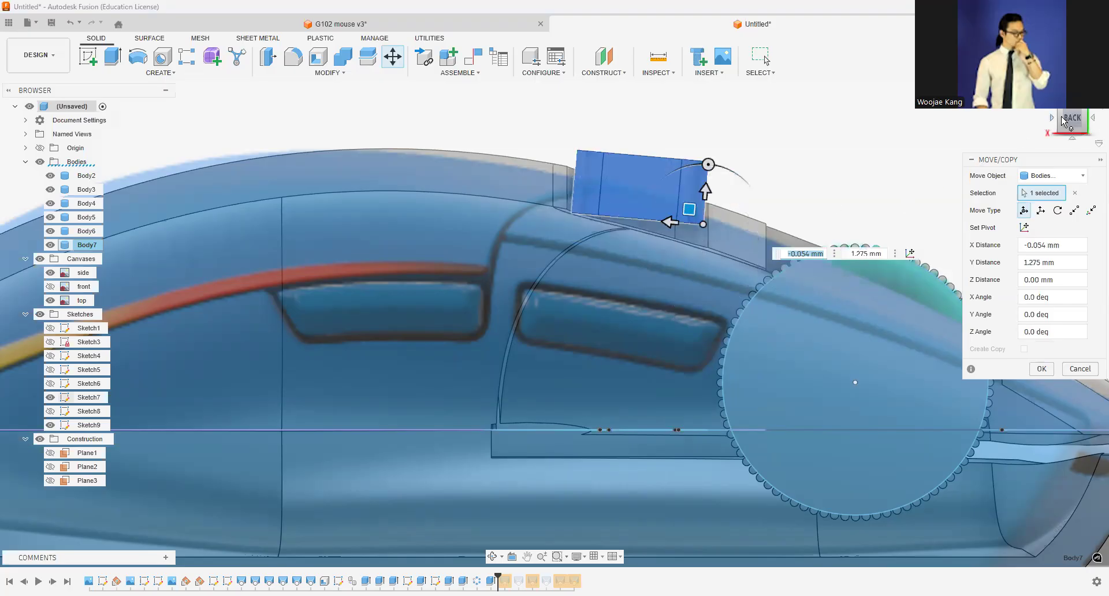
Step: Rotate the button body 5 degrees about Z and shift it 0.089 mm in X and -0.758 mm in Y
{"action": "left_click", "coordinate": [1063, 113]}
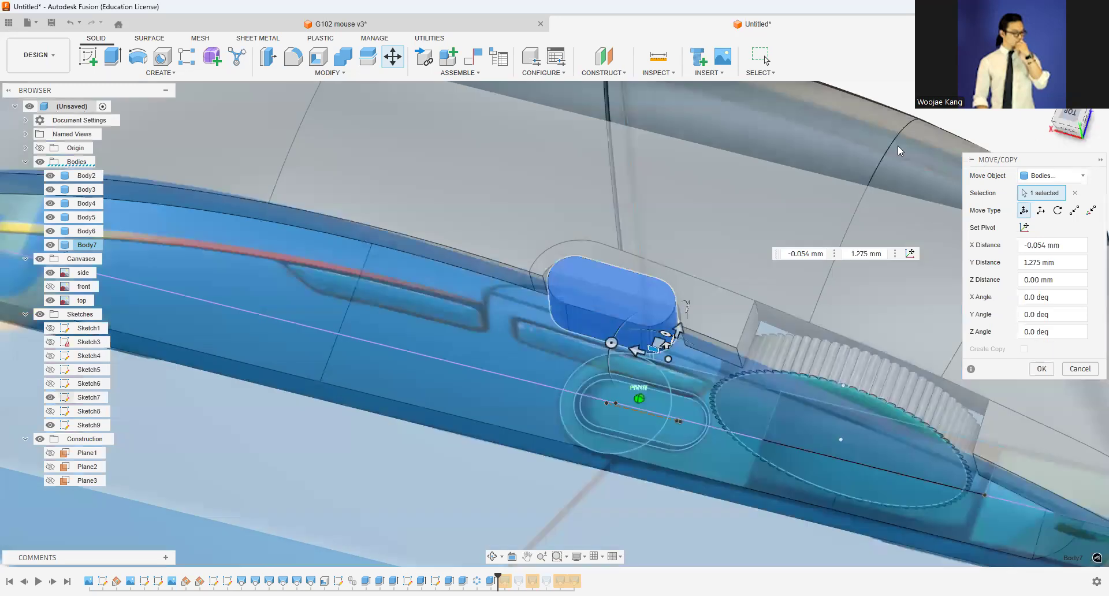
{"action": "left_click", "coordinate": [1069, 123]}
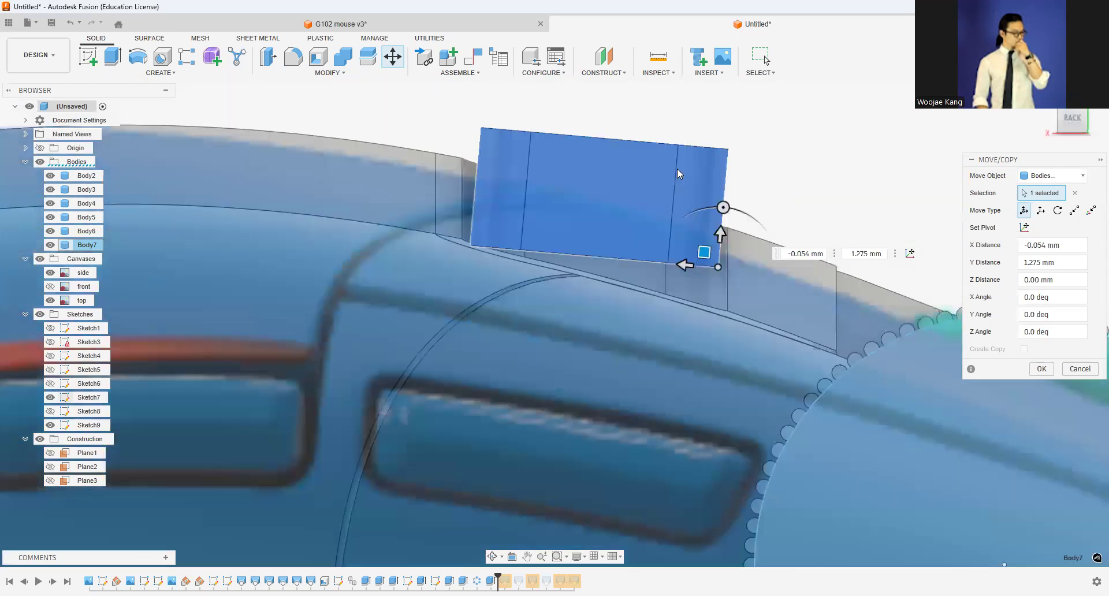
{"action": "left_click_drag", "start_coordinate": [724, 208], "coordinate": [729, 208]}
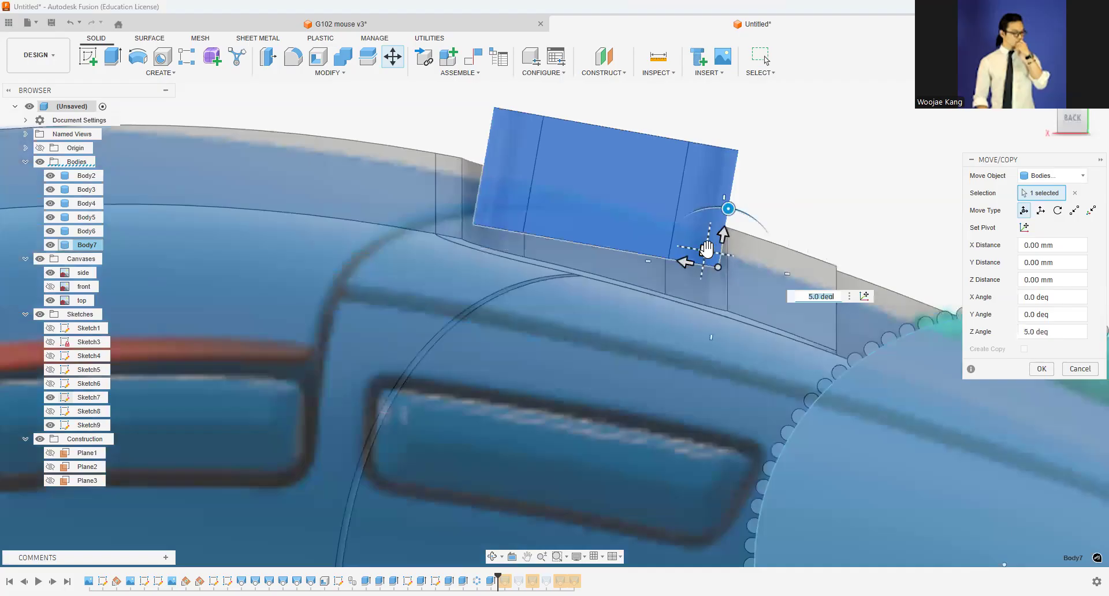
{"action": "left_click_drag", "start_coordinate": [707, 250], "coordinate": [697, 280]}
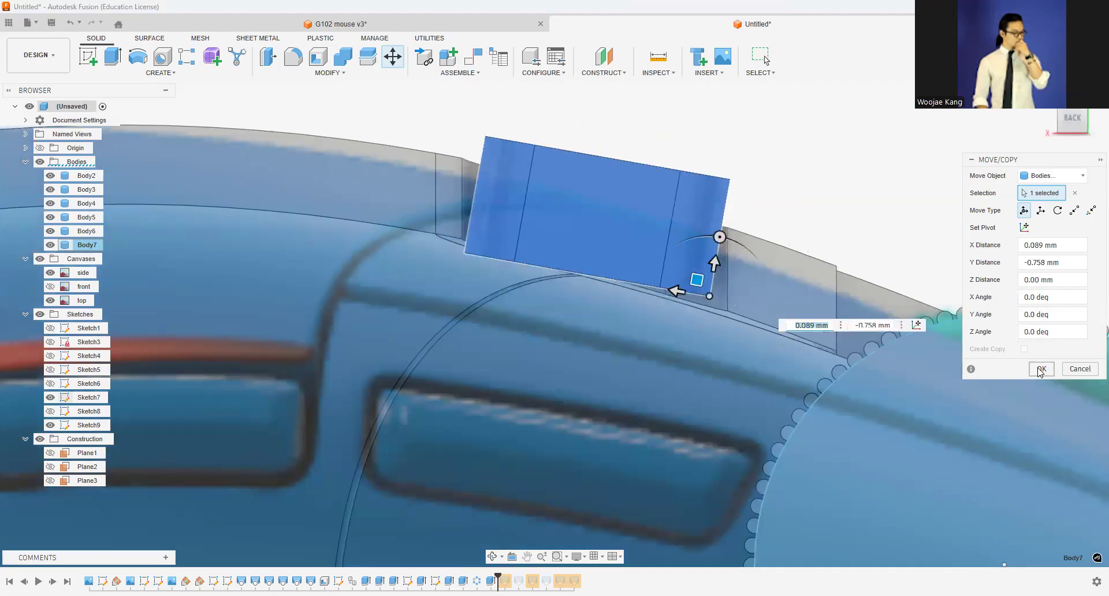
{"action": "key", "text": "Return"}
Step: Fillet the upper edge of the slot-shaped button body
{"action": "scroll", "coordinate": [794, 183], "scroll_direction": "down", "scroll_amount": 3}
{"action": "middle_click_drag", "start_coordinate": [793, 182], "coordinate": [755, 169], "text": "shift"}
{"action": "scroll", "coordinate": [609, 195], "scroll_direction": "up", "scroll_amount": 3}
{"action": "key", "text": "f"}
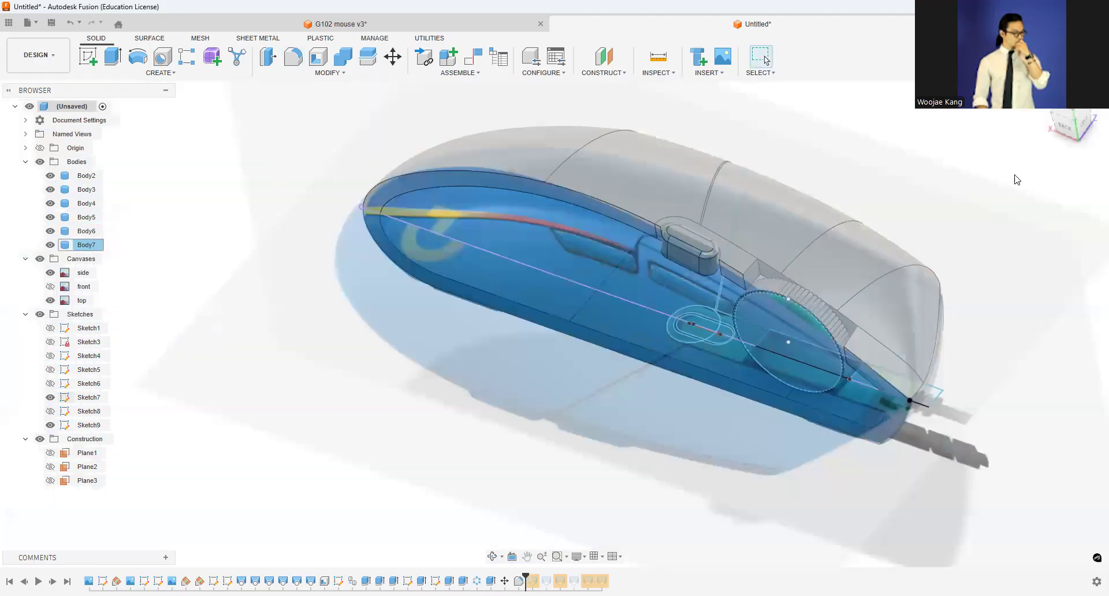
Step: Hide all canvases and sketches and inspect the half mouse with its button and scroll wheel
{"action": "left_click", "coordinate": [50, 273]}
{"action": "left_click", "coordinate": [39, 259]}
{"action": "left_click", "coordinate": [40, 315]}
{"action": "scroll", "coordinate": [516, 276], "scroll_direction": "down", "scroll_amount": 3}
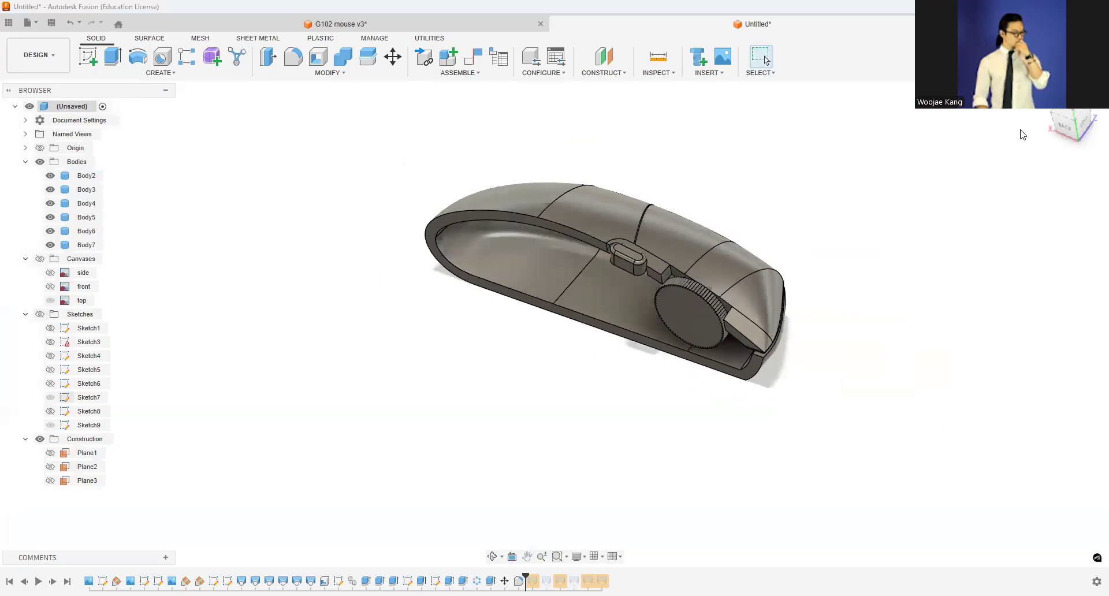
{"action": "left_click", "coordinate": [1073, 116]}
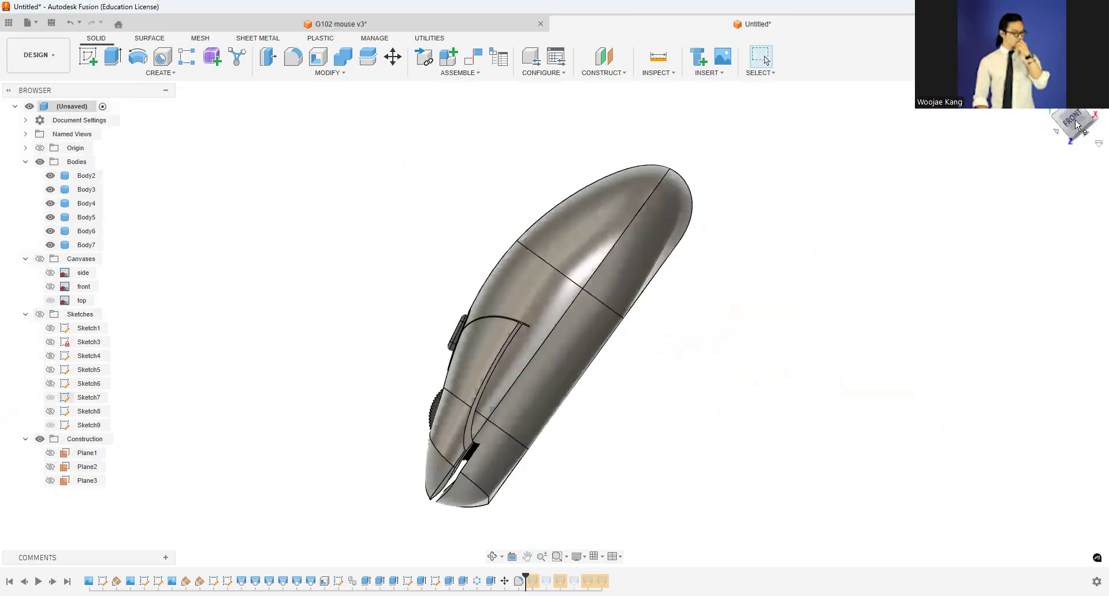
{"action": "mouse_move", "coordinate": [554, 325]}
{"action": "middle_mouse_down", "text": "shift"}
{"action": "mouse_move", "coordinate": [647, 353]}
{"action": "mouse_move", "coordinate": [701, 287]}
{"action": "middle_mouse_up", "text": "shift"}
{"action": "scroll", "coordinate": [701, 287], "scroll_direction": "up", "scroll_amount": 3}
{"action": "scroll", "coordinate": [674, 270], "scroll_direction": "down", "scroll_amount": 3}
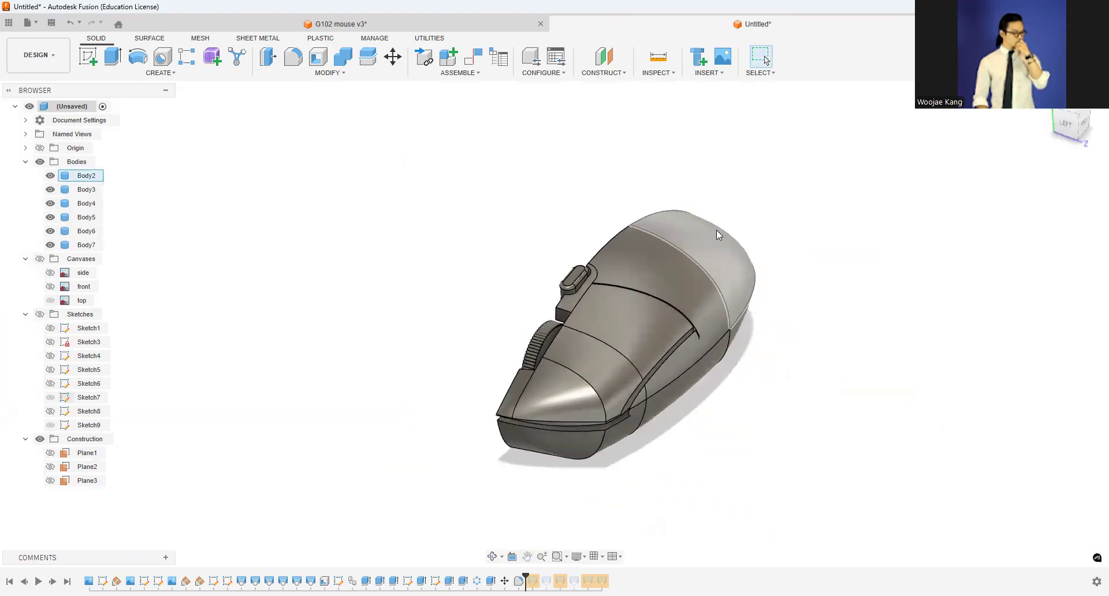
Step: Mirror the five half bodies across the shell's flat cut face, joining each mirrored half to its original body
{"action": "middle_click_drag", "start_coordinate": [1069, 127], "coordinate": [876, 153], "text": "shift"}
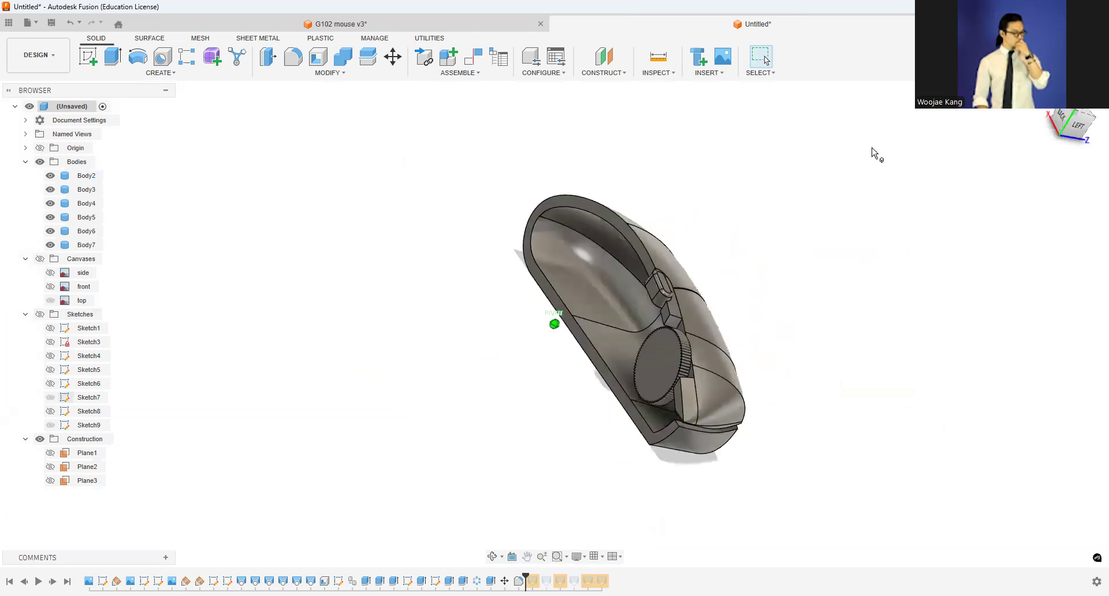
{"action": "left_click", "coordinate": [160, 72]}
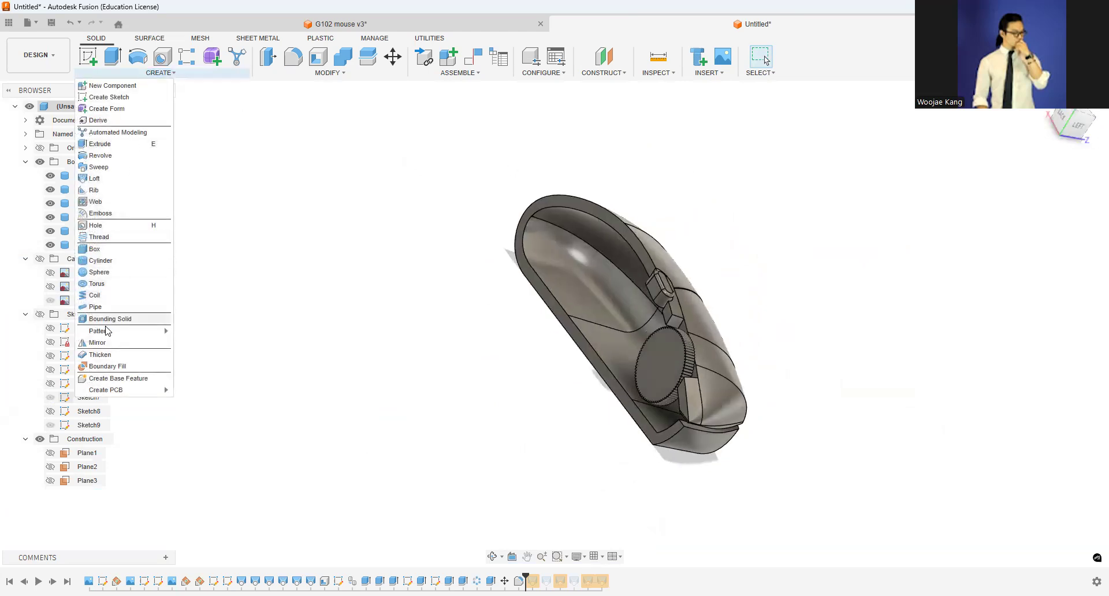
{"action": "left_click", "coordinate": [97, 342]}
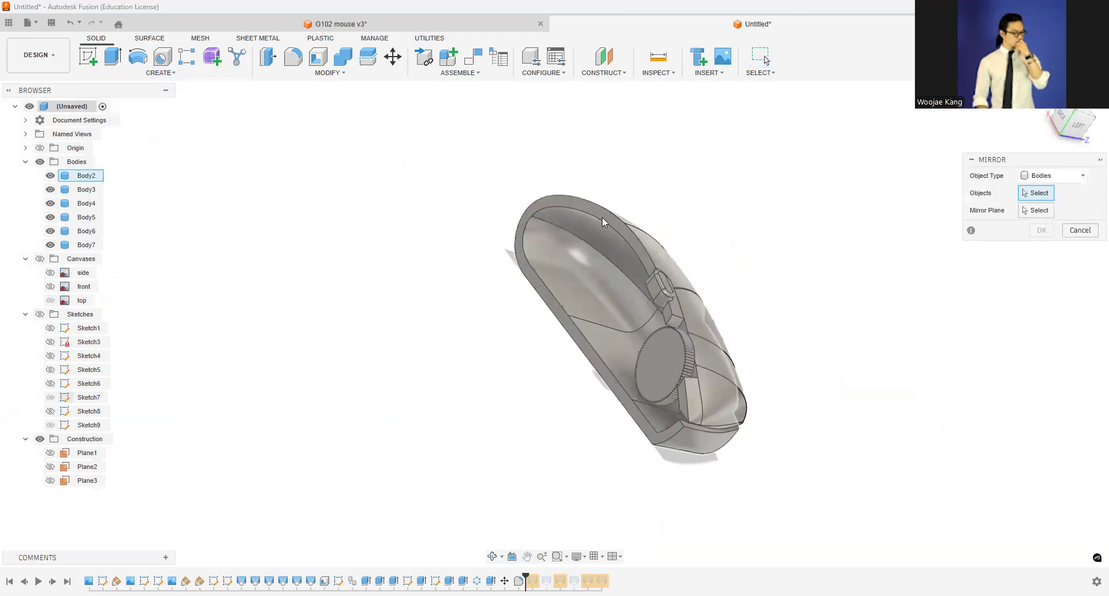
{"action": "left_click", "coordinate": [681, 299]}
{"action": "scroll", "coordinate": [669, 331], "scroll_direction": "up", "scroll_amount": 3}
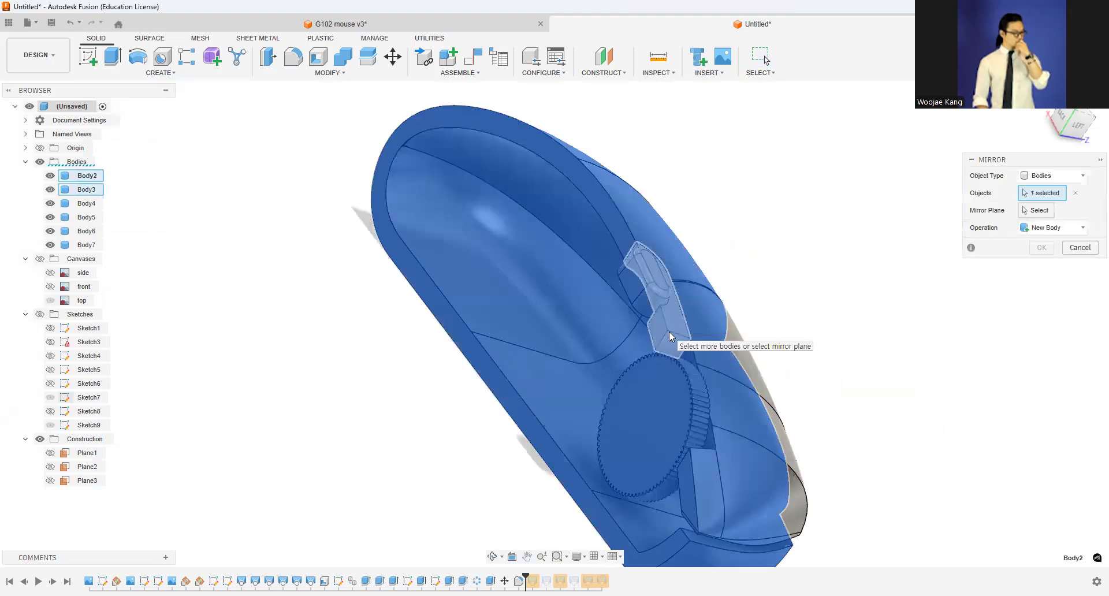
{"action": "left_click", "coordinate": [666, 332]}
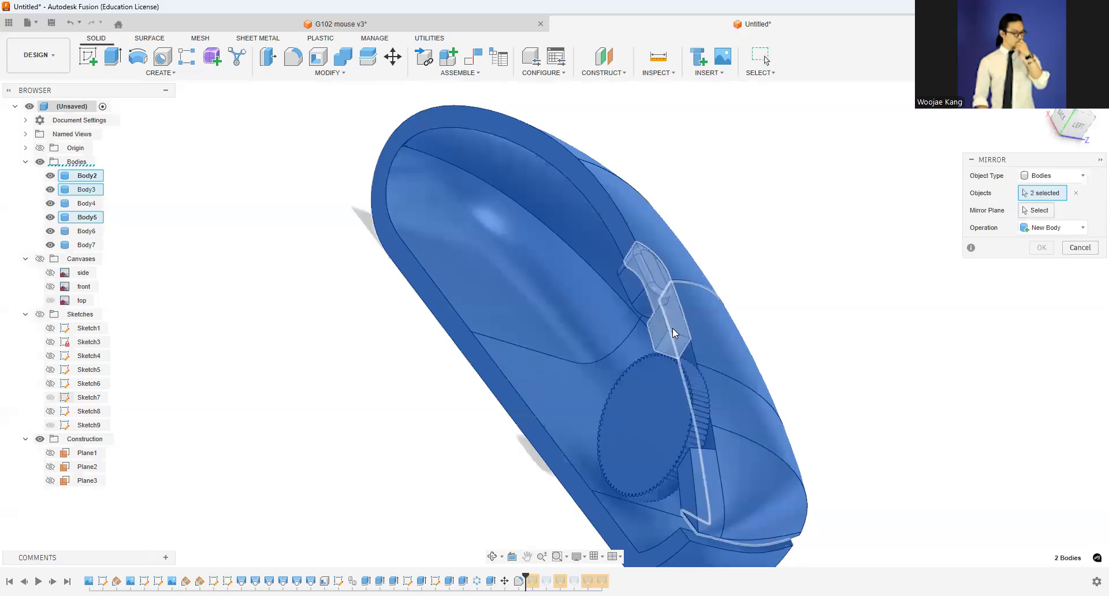
{"action": "left_click", "coordinate": [696, 467]}
{"action": "left_click", "coordinate": [652, 425]}
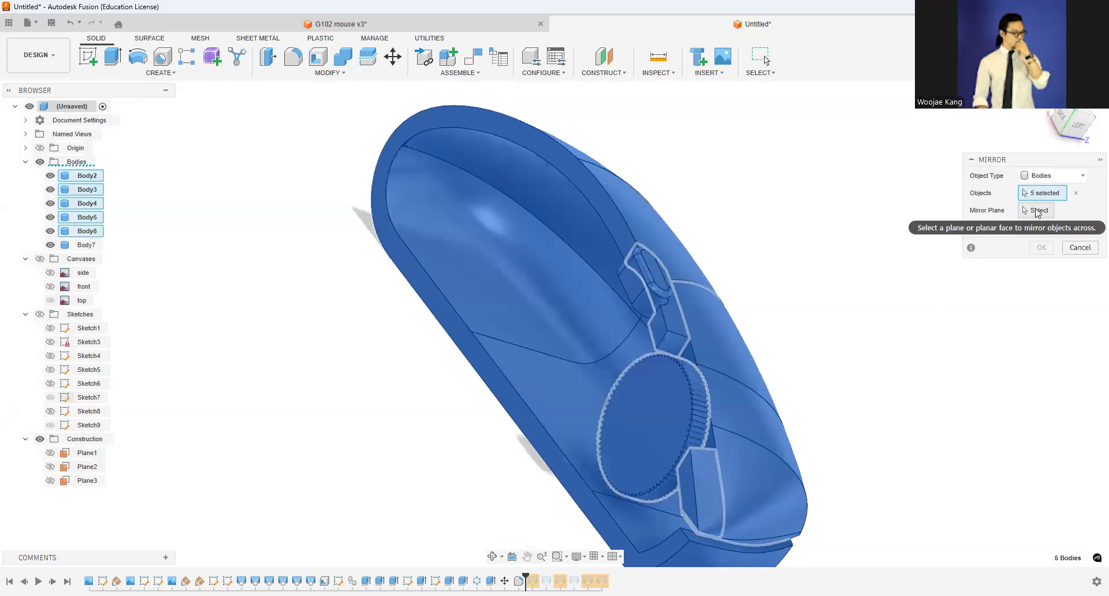
{"action": "left_click", "coordinate": [1038, 212]}
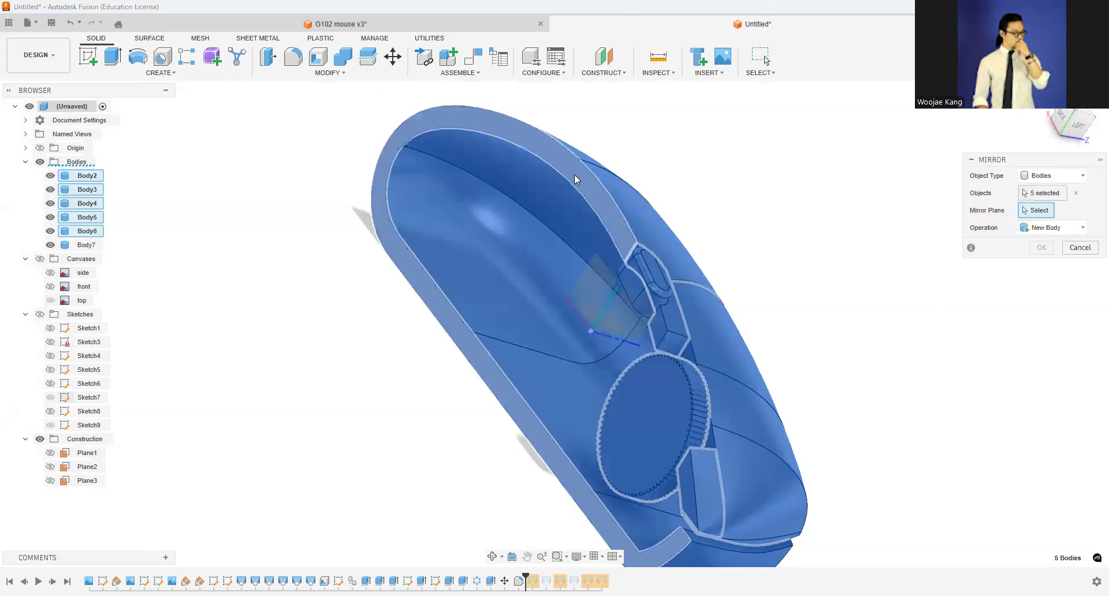
{"action": "left_click", "coordinate": [574, 174]}
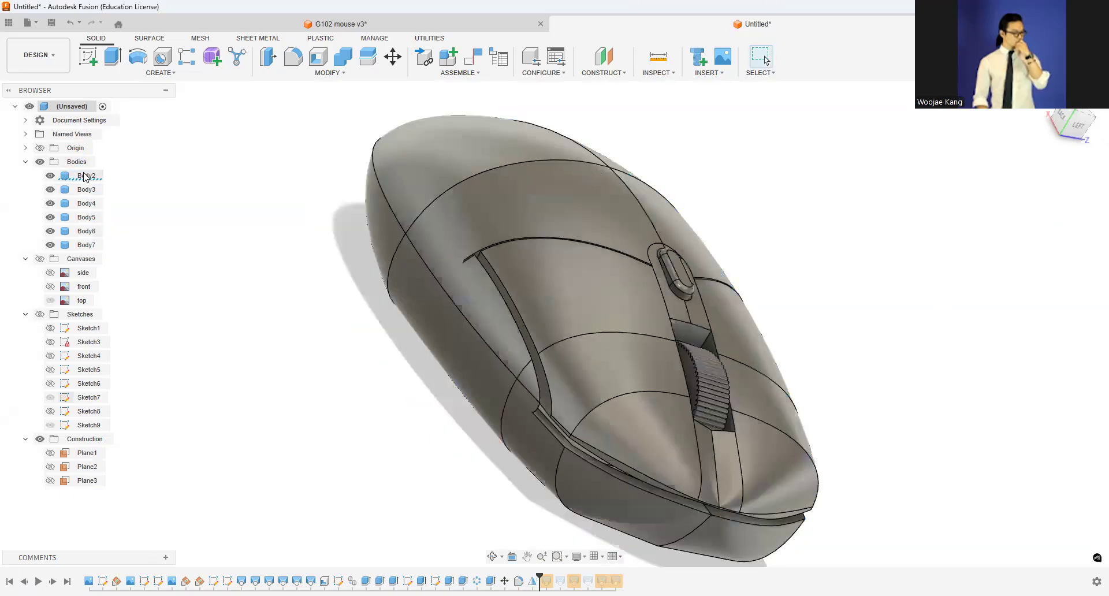
Step: Hide Body2, Body3 and Body4, leaving only the main button plates, the scroll wheel and the slot-shaped button shown
{"action": "left_click", "coordinate": [85, 175]}
{"action": "left_click", "coordinate": [1057, 132]}
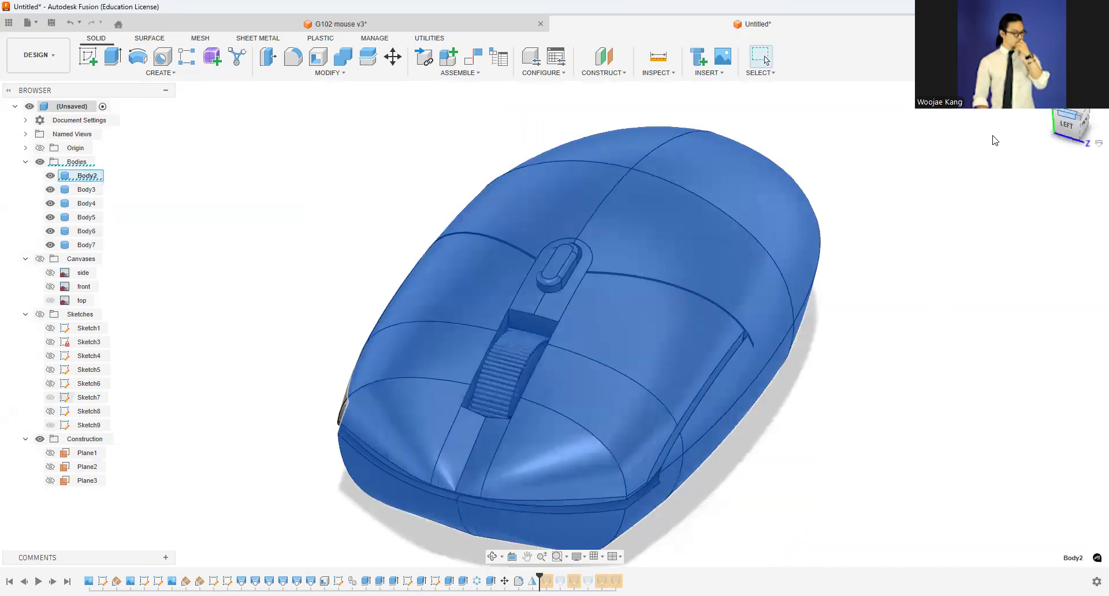
{"action": "left_click", "coordinate": [51, 176]}
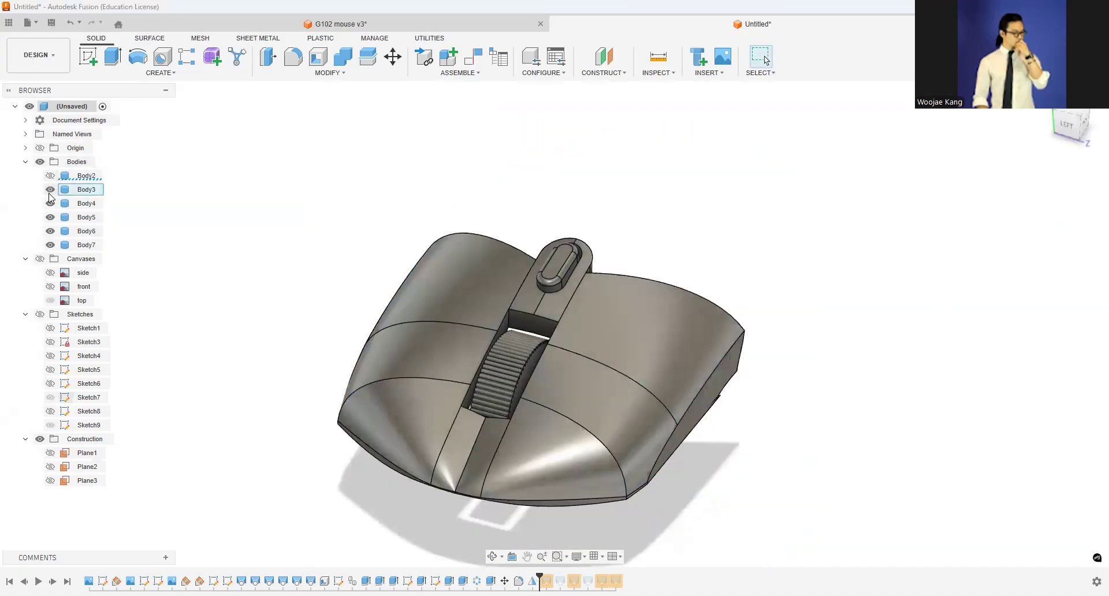
{"action": "left_click", "coordinate": [50, 190]}
{"action": "left_click", "coordinate": [50, 204]}
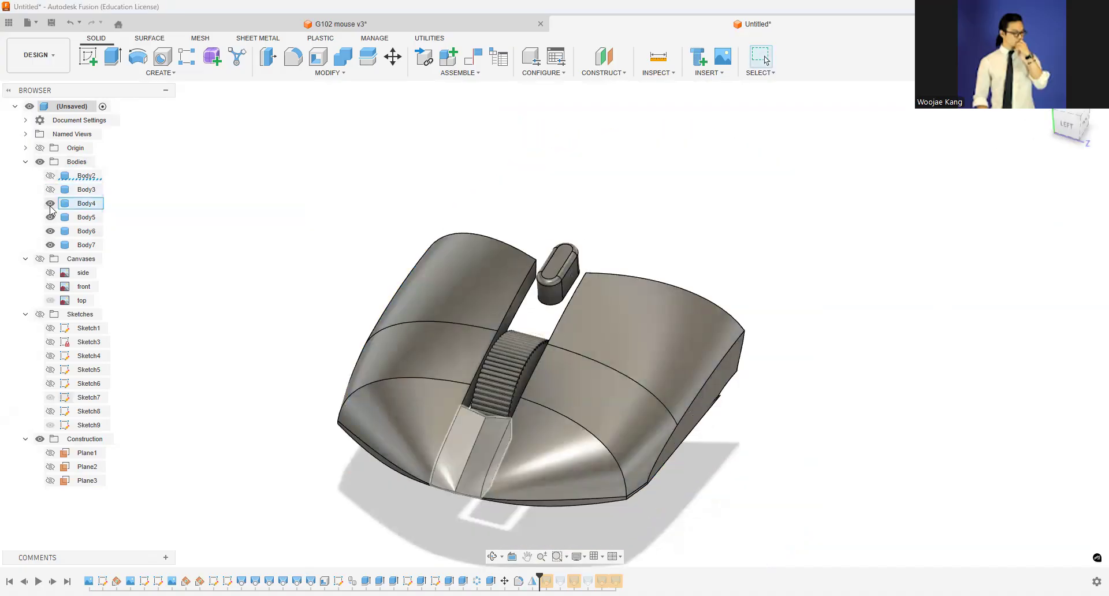
{"action": "left_click", "coordinate": [50, 217]}
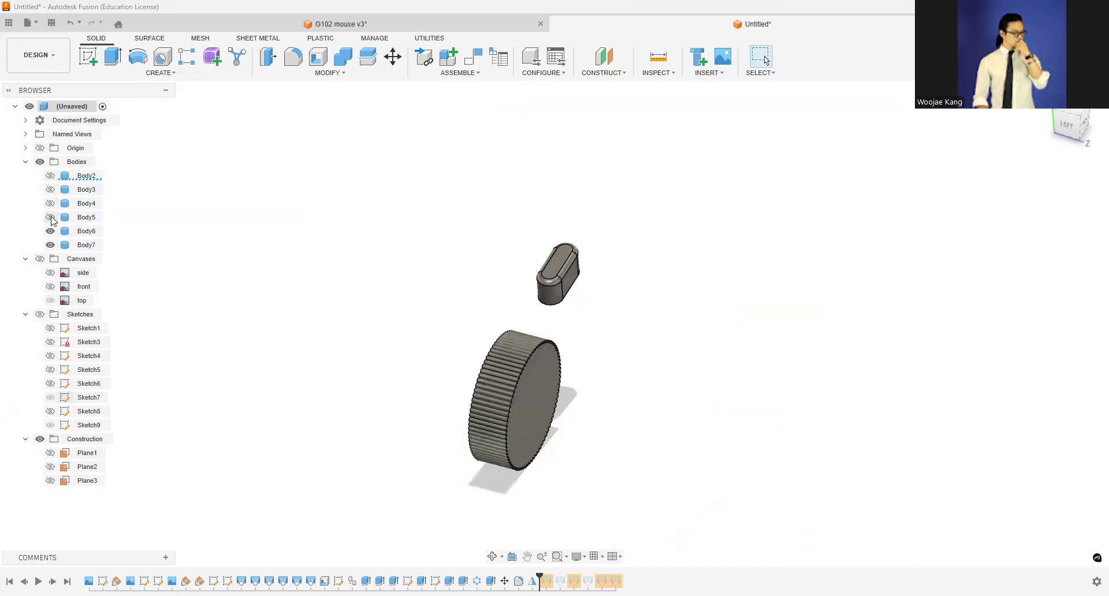
{"action": "left_click", "coordinate": [50, 231]}
{"action": "left_click", "coordinate": [51, 245]}
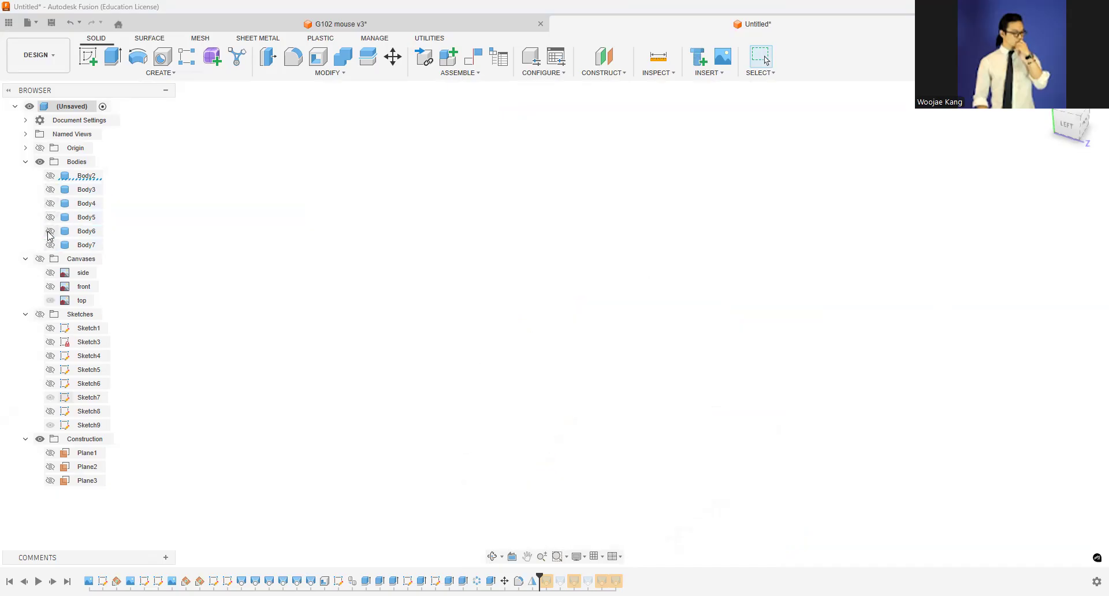
{"action": "left_click", "coordinate": [50, 231]}
{"action": "left_click", "coordinate": [50, 245]}
{"action": "left_click", "coordinate": [50, 218]}
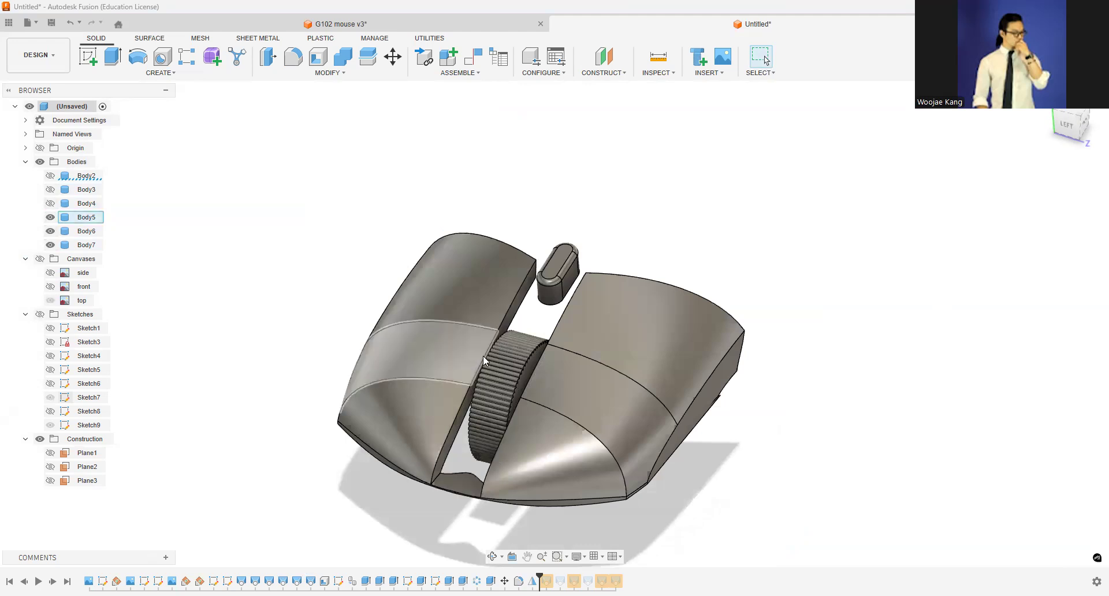
Step: Extrude-cut the thin bridge at the front edge between the two main button plates to separate them
{"action": "scroll", "coordinate": [453, 491], "scroll_direction": "up", "scroll_amount": 5}
{"action": "mouse_move", "coordinate": [1070, 126]}
{"action": "left_mouse_down"}
{"action": "mouse_move", "coordinate": [1070, 87]}
{"action": "mouse_move", "coordinate": [1069, 124]}
{"action": "left_mouse_up"}
{"action": "scroll", "coordinate": [577, 324], "scroll_direction": "down", "scroll_amount": 1}
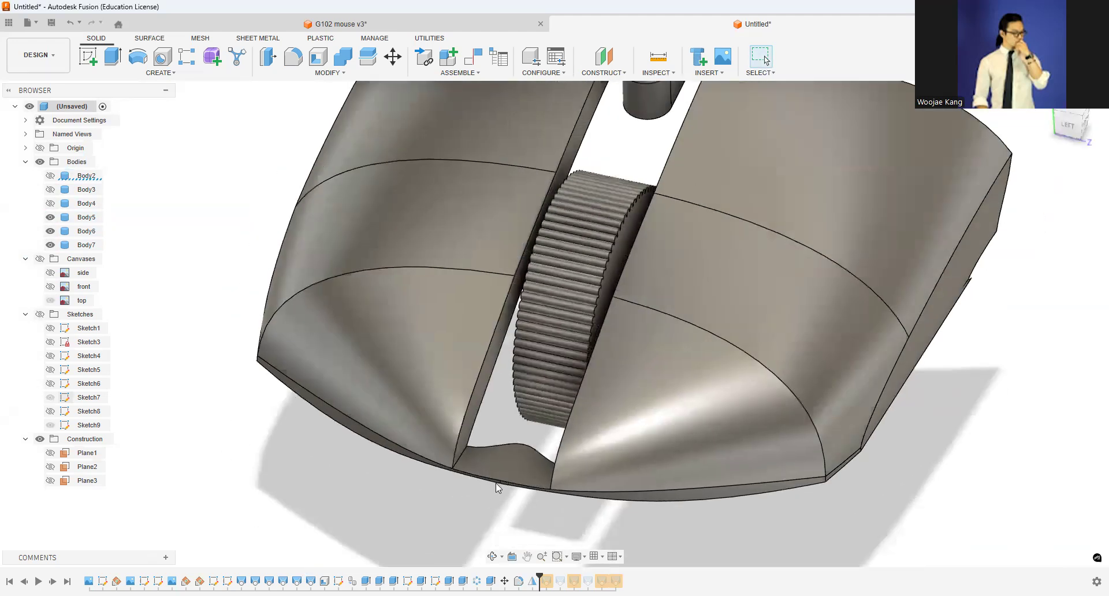
{"action": "left_click", "coordinate": [507, 454]}
{"action": "key", "text": "e"}
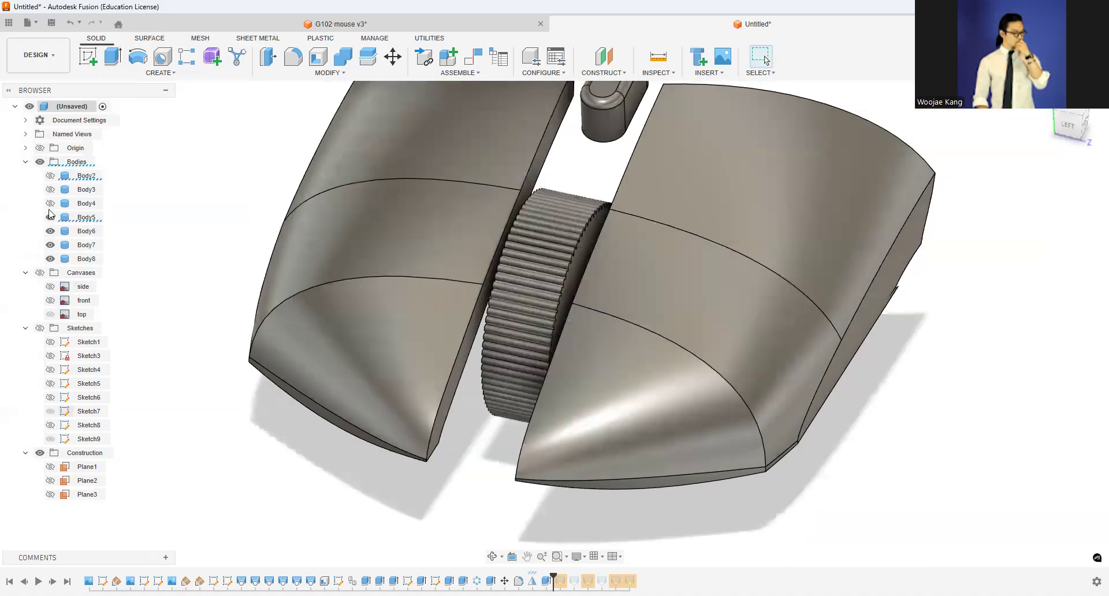
Step: Show the shell body and the two centre strip bodies again
{"action": "left_click", "coordinate": [50, 203]}
{"action": "left_click", "coordinate": [50, 189]}
{"action": "left_click", "coordinate": [50, 176]}
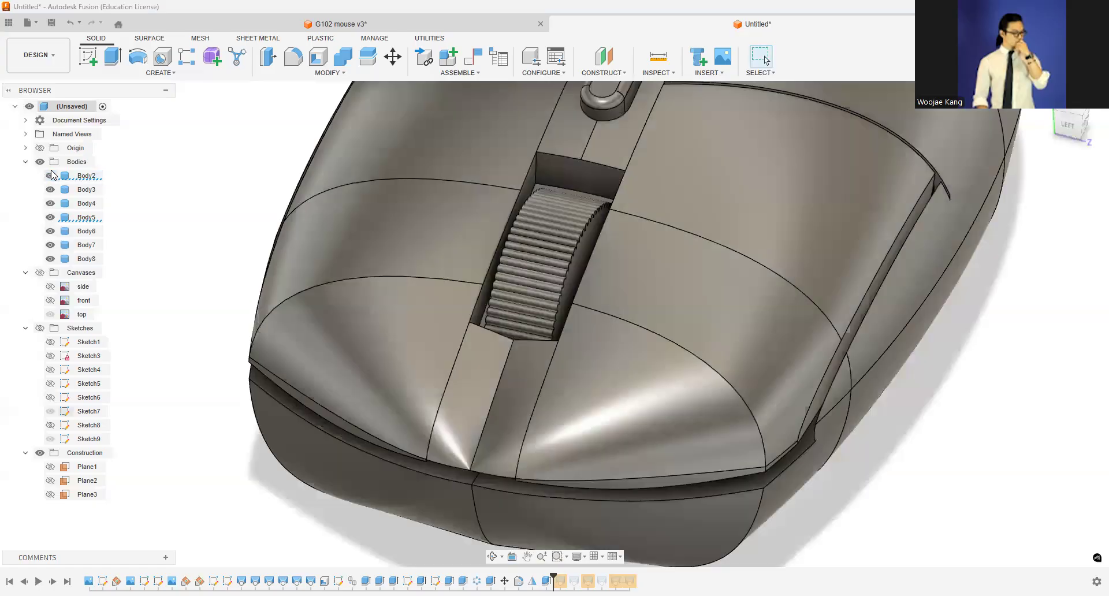
{"action": "scroll", "coordinate": [385, 333], "scroll_direction": "down", "scroll_amount": 2}
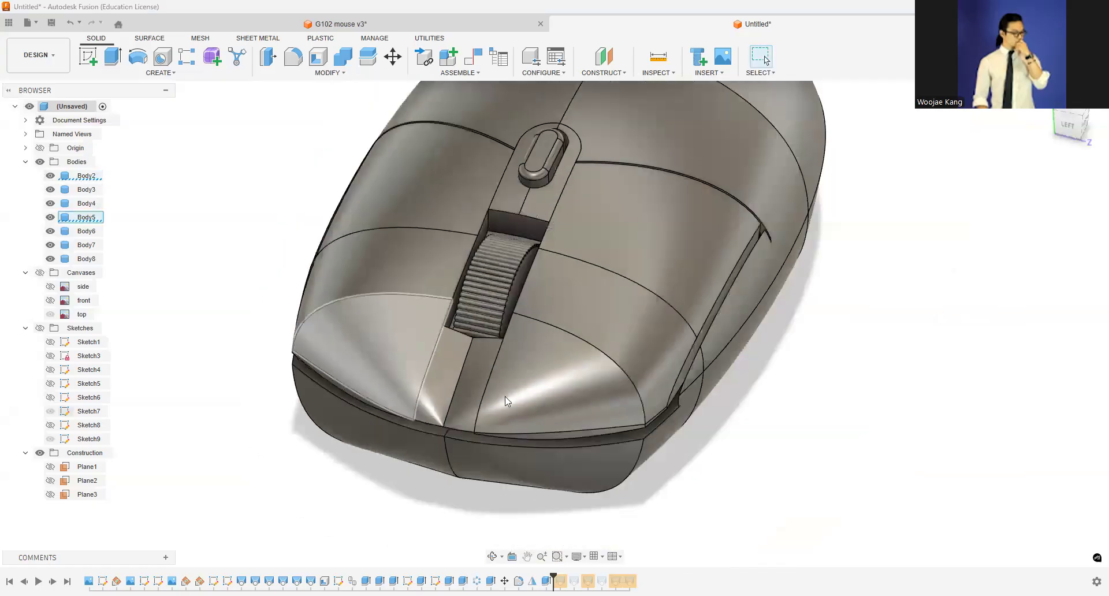
Step: Inspect the complete mouse from the front, underside and top, checking the front seam and the separated button plates
{"action": "left_click", "coordinate": [1070, 130]}
{"action": "mouse_move", "coordinate": [1078, 139]}
{"action": "left_mouse_down"}
{"action": "mouse_move", "coordinate": [1061, 136]}
{"action": "mouse_move", "coordinate": [1052, 95]}
{"action": "mouse_move", "coordinate": [1069, 136]}
{"action": "mouse_move", "coordinate": [1047, 190]}
{"action": "mouse_move", "coordinate": [1073, 135]}
{"action": "mouse_move", "coordinate": [1055, 118]}
{"action": "mouse_move", "coordinate": [1068, 132]}
{"action": "left_mouse_up"}
{"action": "mouse_move", "coordinate": [554, 324]}
{"action": "middle_mouse_down", "text": "shift"}
{"action": "mouse_move", "coordinate": [508, 304]}
{"action": "mouse_move", "coordinate": [554, 294]}
{"action": "mouse_move", "coordinate": [520, 352]}
{"action": "mouse_move", "coordinate": [476, 322]}
{"action": "middle_mouse_up", "text": "shift"}
{"action": "scroll", "coordinate": [476, 324], "scroll_direction": "up", "scroll_amount": 3}
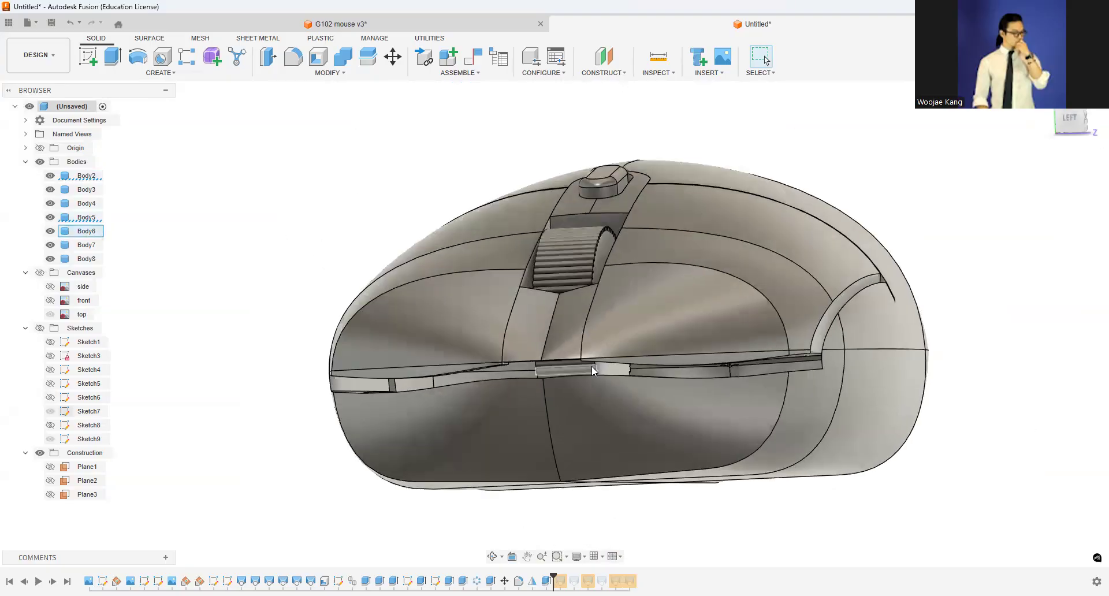
{"action": "scroll", "coordinate": [595, 366], "scroll_direction": "up", "scroll_amount": 3}
{"action": "mouse_move", "coordinate": [751, 190]}
{"action": "middle_mouse_down", "text": "shift"}
{"action": "mouse_move", "coordinate": [721, 144]}
{"action": "mouse_move", "coordinate": [479, 217]}
{"action": "middle_mouse_up", "text": "shift"}
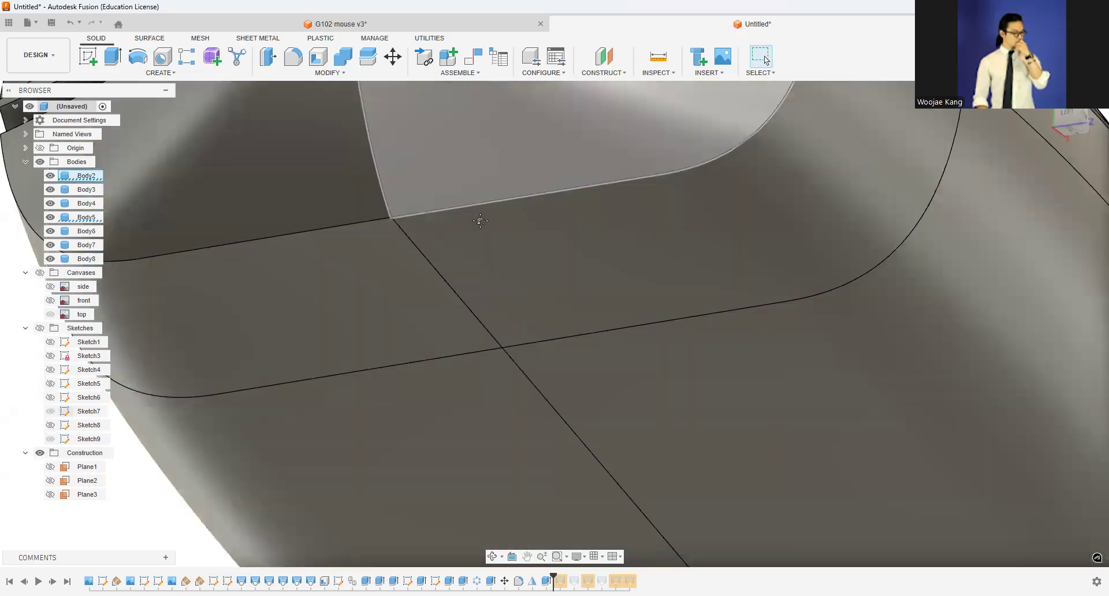
{"action": "middle_click_drag", "start_coordinate": [582, 360], "coordinate": [455, 238], "text": "shift"}
{"action": "scroll", "coordinate": [451, 173], "scroll_direction": "up", "scroll_amount": 2}
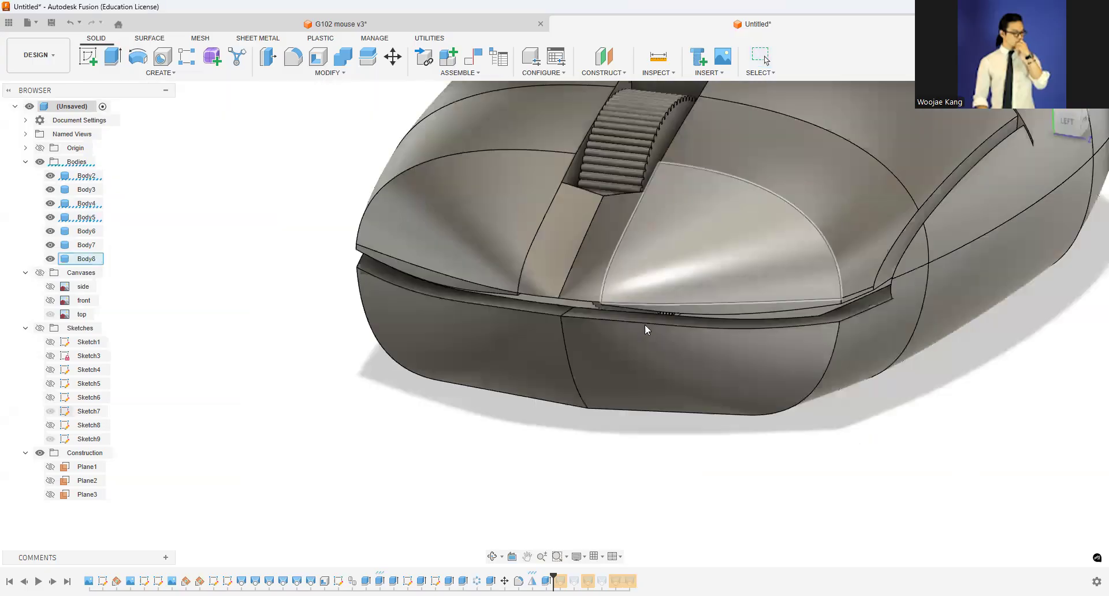
{"action": "middle_click_drag", "start_coordinate": [645, 324], "coordinate": [554, 323], "text": "shift"}
{"action": "middle_click_drag", "start_coordinate": [751, 173], "coordinate": [752, 206], "text": "shift"}
{"action": "scroll", "coordinate": [752, 206], "scroll_direction": "down", "scroll_amount": 3}
{"action": "scroll", "coordinate": [624, 260], "scroll_direction": "down", "scroll_amount": 2}
{"action": "middle_click_drag", "start_coordinate": [624, 260], "coordinate": [519, 302]}
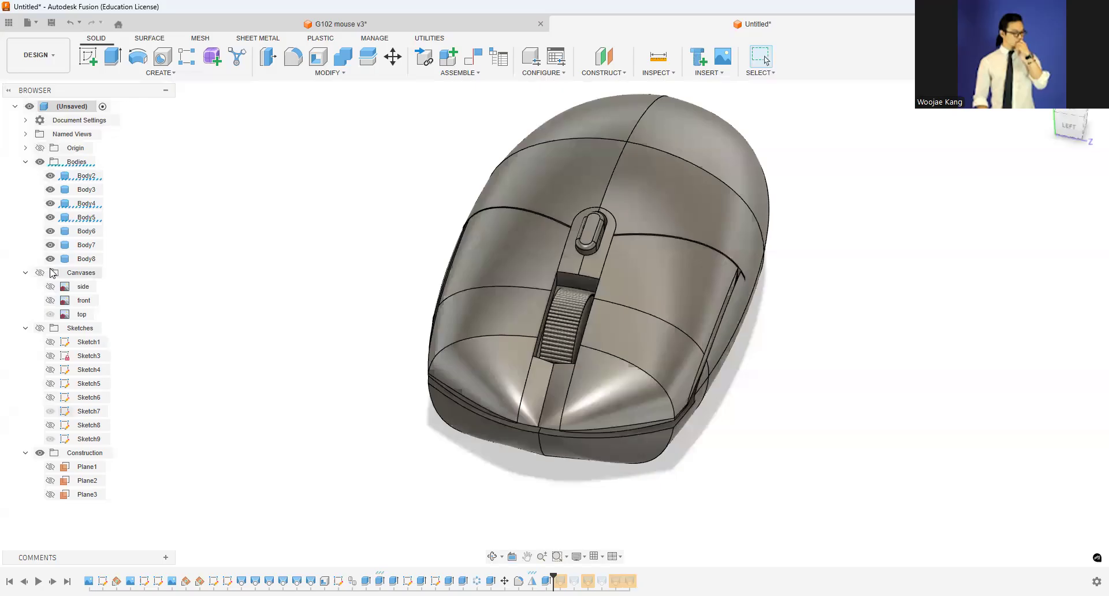
Step: Hide all bodies and display only Sketch1 and Sketch4 from the sketches
{"action": "left_click", "coordinate": [40, 329]}
{"action": "left_click", "coordinate": [40, 161]}
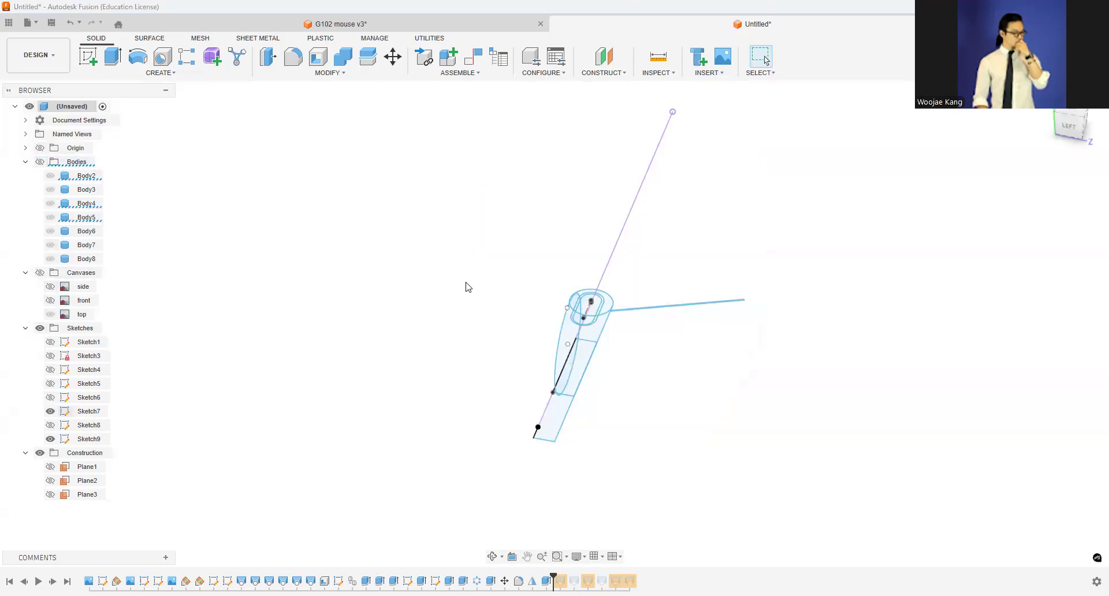
{"action": "left_click", "coordinate": [50, 342]}
{"action": "left_click", "coordinate": [50, 411]}
{"action": "left_click", "coordinate": [50, 439]}
{"action": "left_click", "coordinate": [51, 356]}
{"action": "left_click", "coordinate": [50, 370]}
{"action": "left_click", "coordinate": [50, 356]}
Step: Review the outline sketches from above and at an angle, and display the cross-section profiles Sketch5 and Sketch6 with them
{"action": "left_click", "coordinate": [1064, 137]}
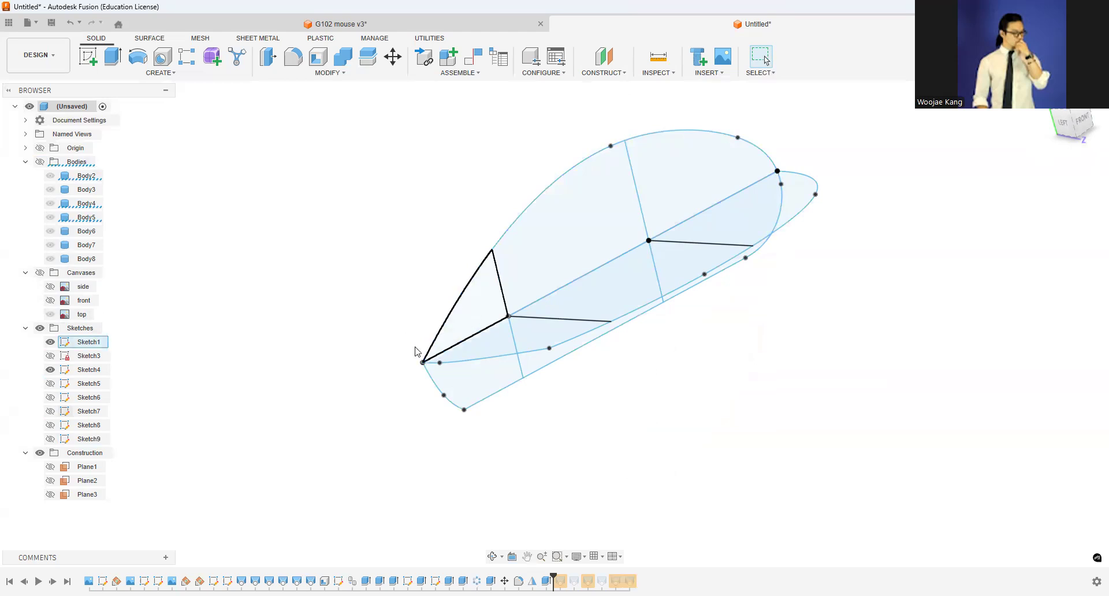
{"action": "left_click", "coordinate": [1063, 110]}
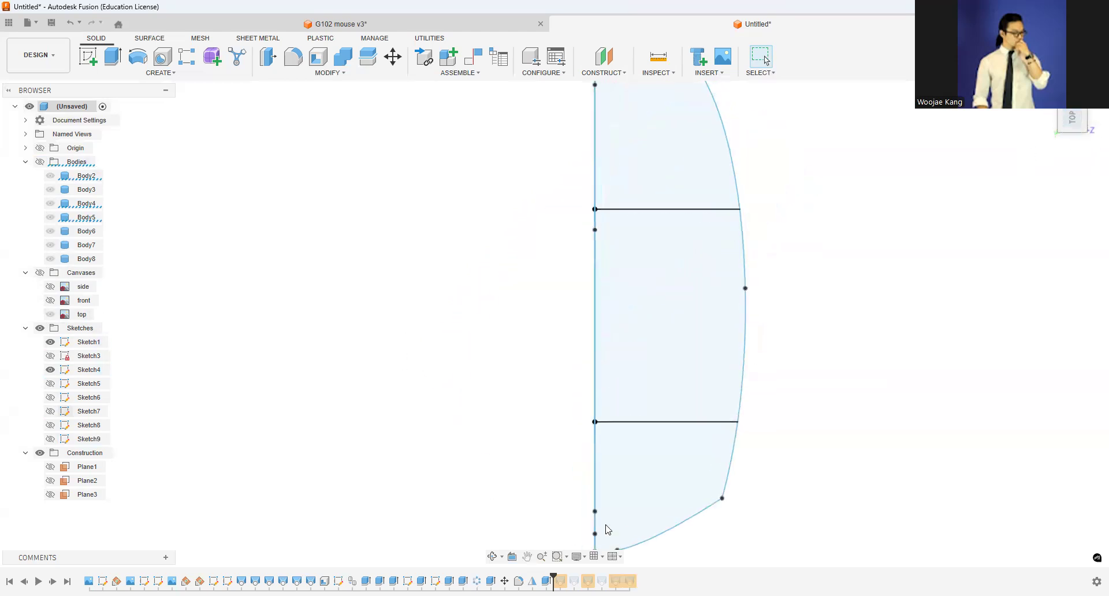
{"action": "left_click_drag", "start_coordinate": [1072, 118], "coordinate": [994, 130]}
{"action": "scroll", "coordinate": [690, 193], "scroll_direction": "up", "scroll_amount": 3}
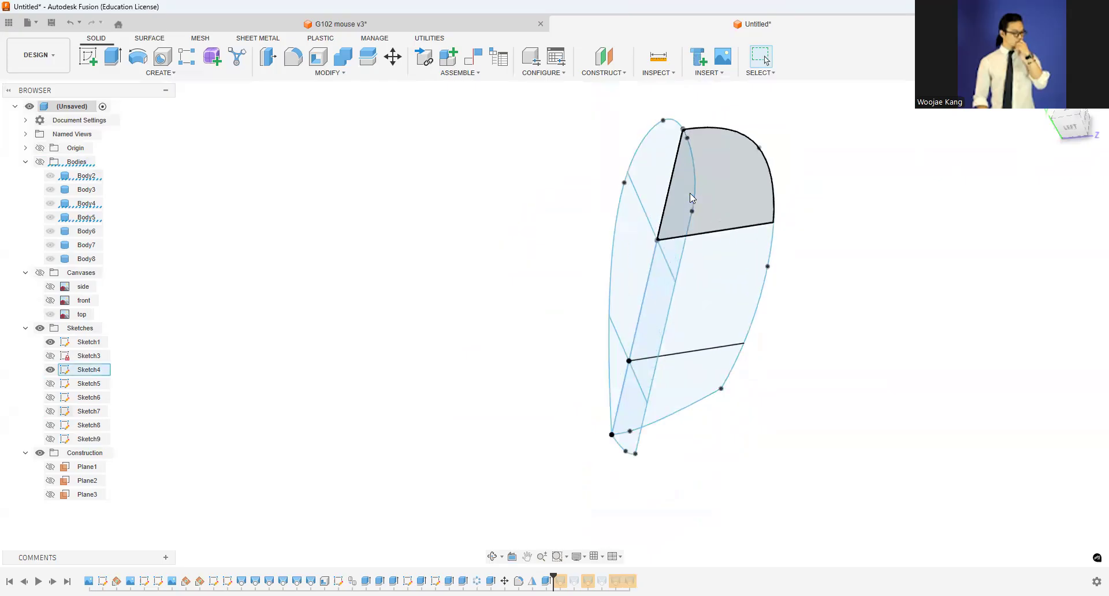
{"action": "left_click", "coordinate": [50, 384]}
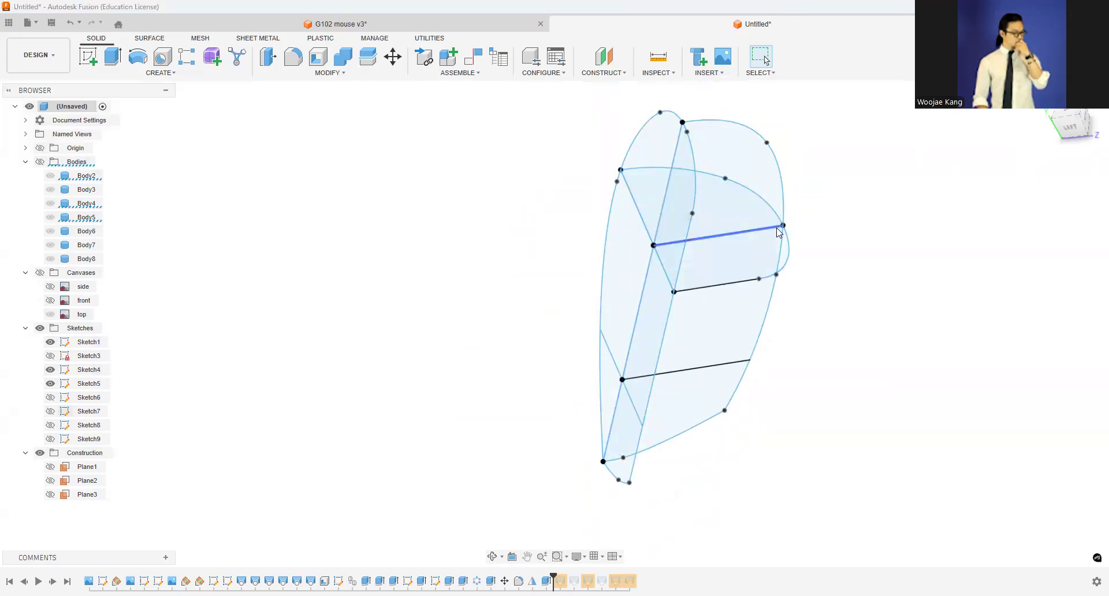
{"action": "left_click", "coordinate": [50, 398]}
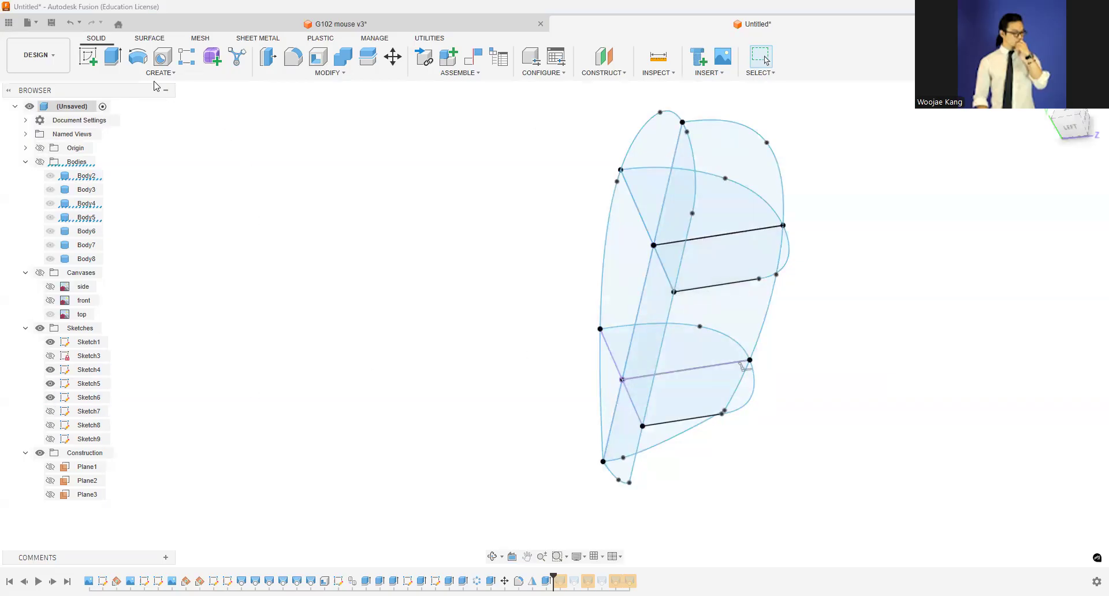
Step: Show all bodies again and examine how the mouse surfaces follow the outline and cross-section sketches
{"action": "left_click", "coordinate": [40, 162]}
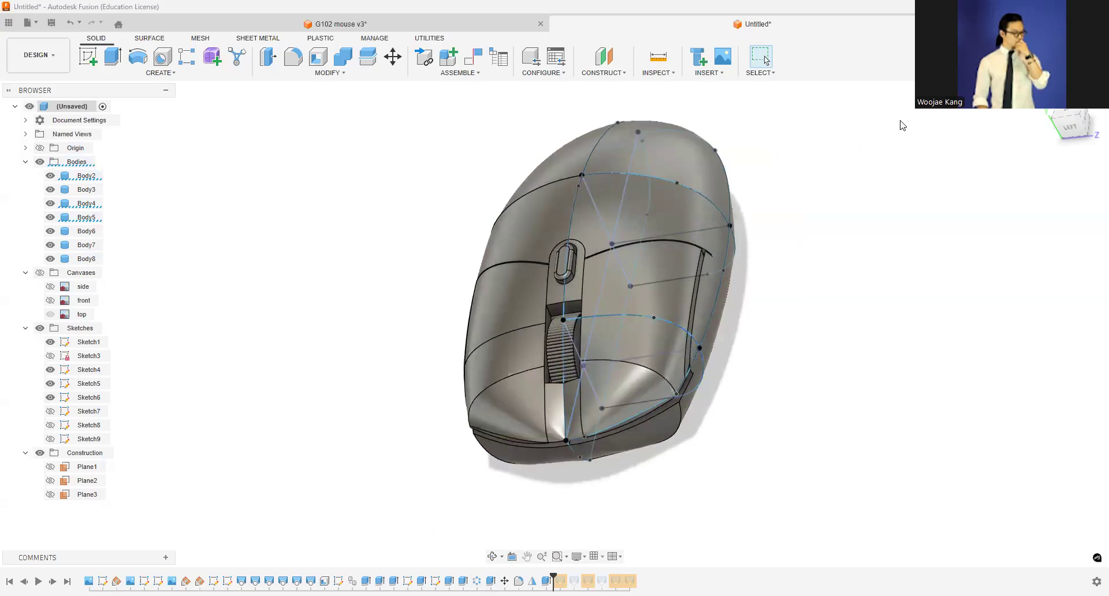
{"action": "left_click", "coordinate": [1072, 129]}
{"action": "left_click_drag", "start_coordinate": [1073, 129], "coordinate": [1063, 136]}
{"action": "middle_click_drag", "start_coordinate": [889, 206], "coordinate": [923, 245]}
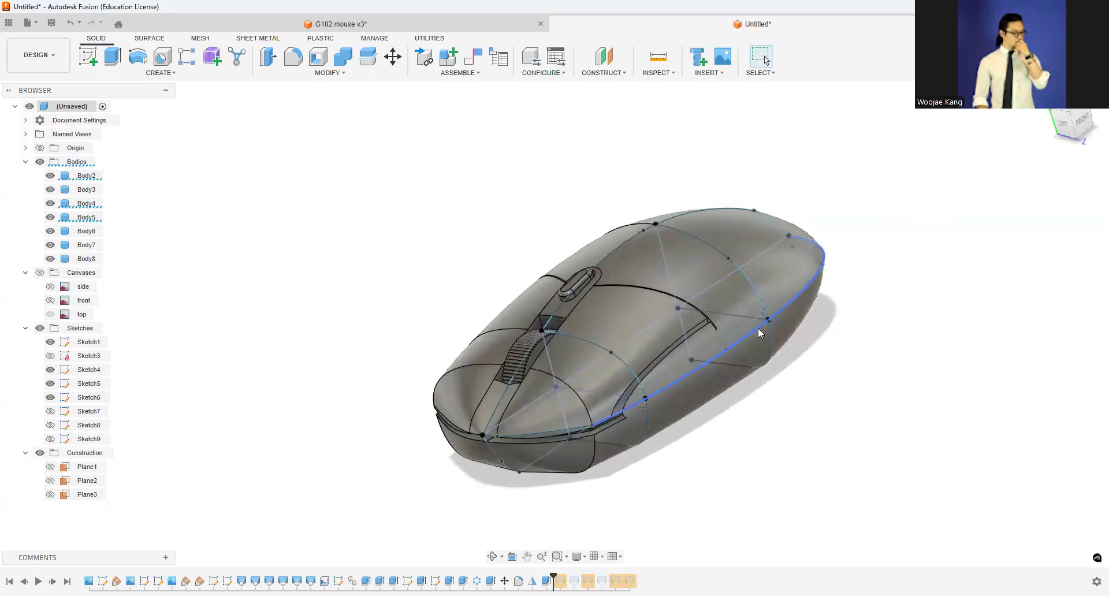